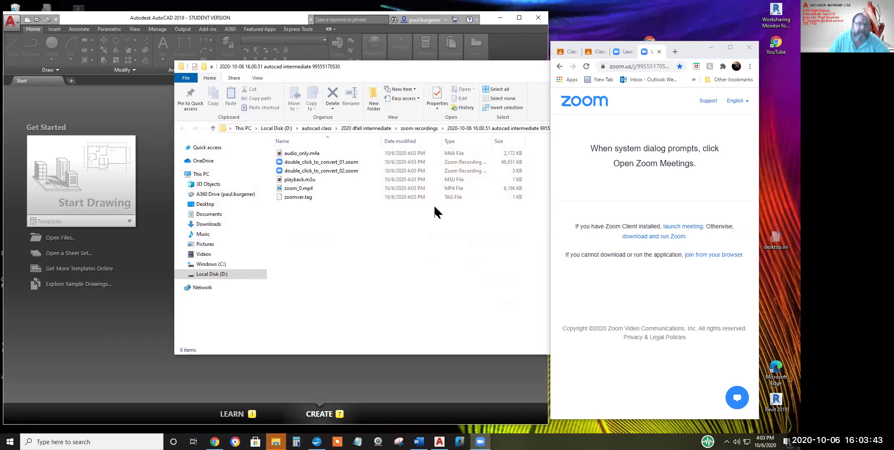
Move the Zoom recordings File Explorer window aside and close it
click(399, 66)
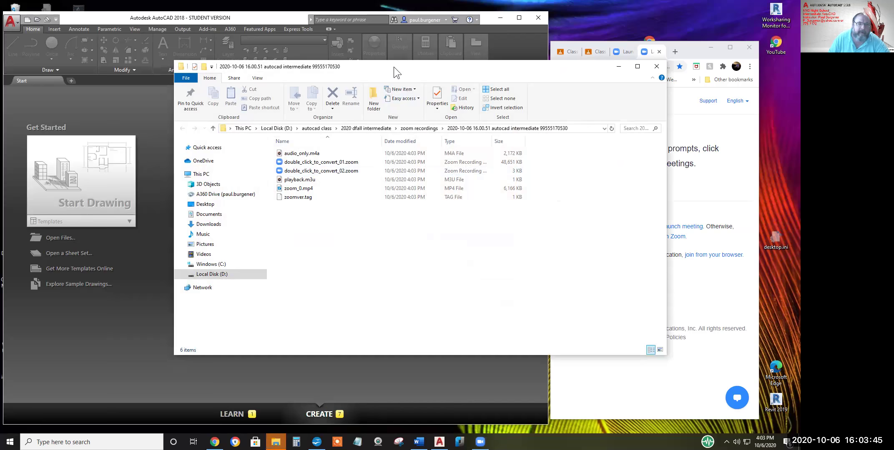
drag(394, 67, 327, 95)
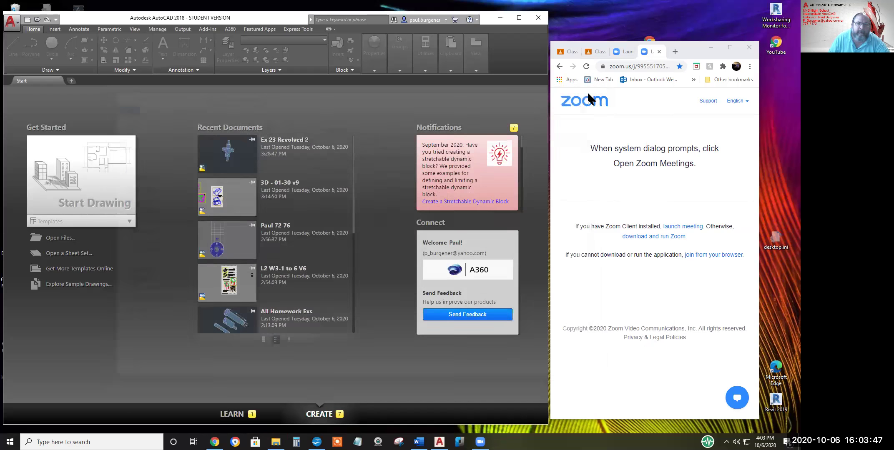
click(589, 94)
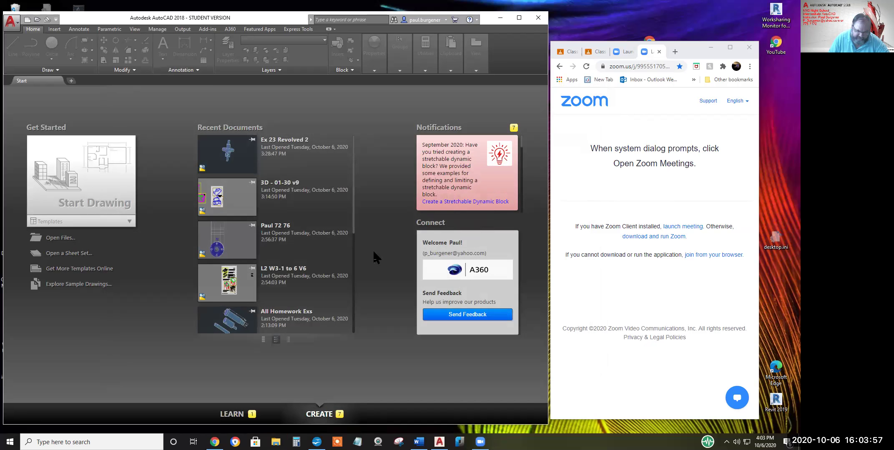
Check the Zoom meeting tab, then return to the Classroom tab showing the exercise 23 PDF
click(598, 51)
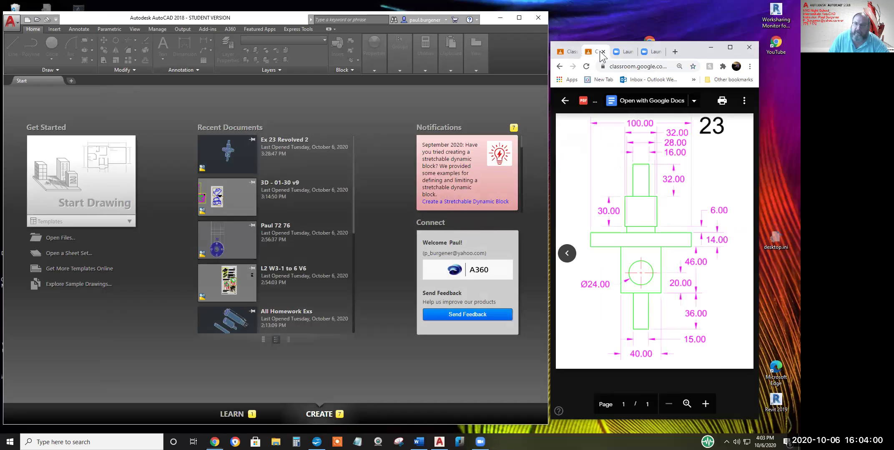
click(625, 52)
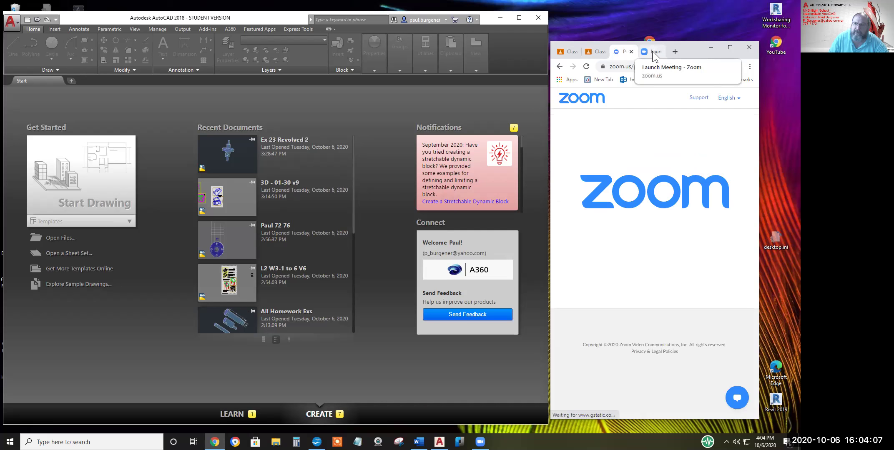
click(597, 53)
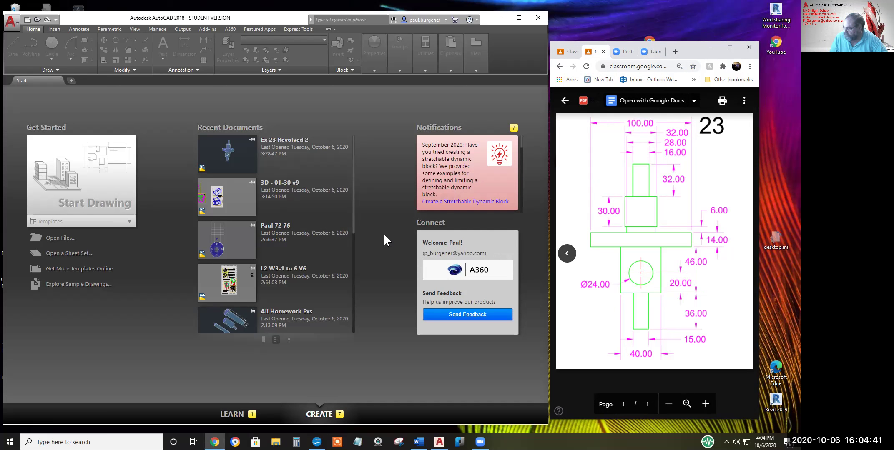
Open L2 W3-1 to 6 V6.dwg from the Start page, ignoring unresolved reference files
click(274, 279)
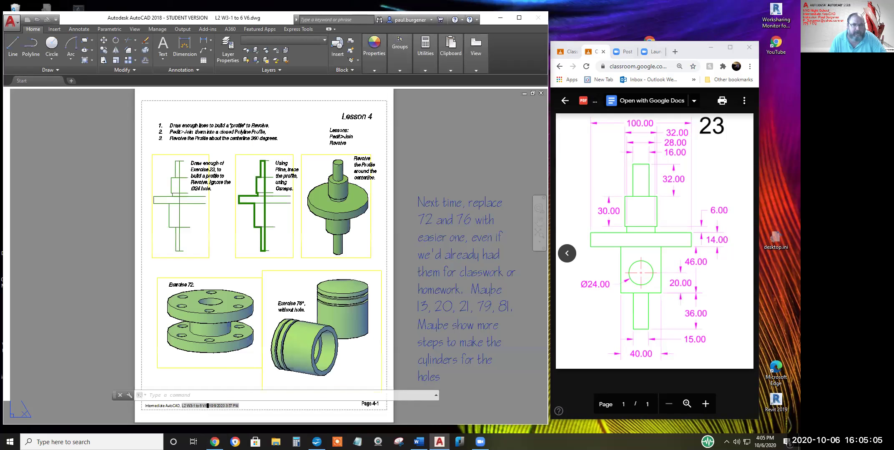
click(370, 230)
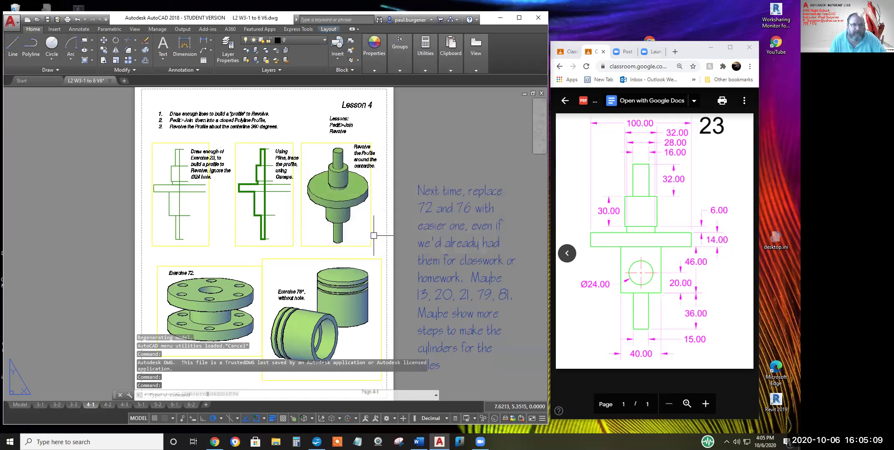
scroll(185, 114, up, 4)
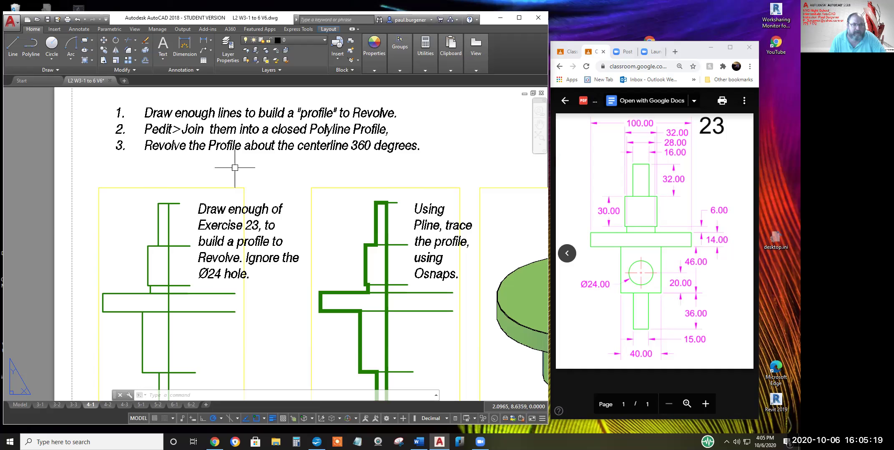
Zoom over the layout 4-1 revolve exercises, then switch to layout 4-2
scroll(261, 168, down, 5)
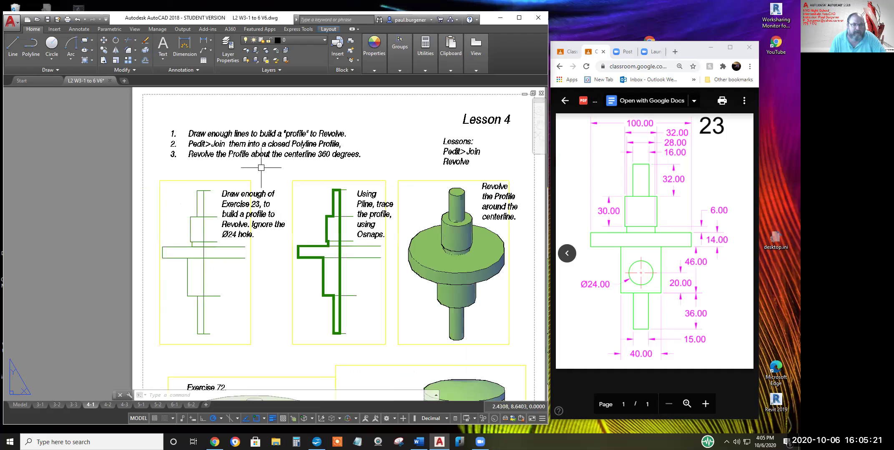
scroll(283, 275, up, 4)
scroll(269, 343, up, 2)
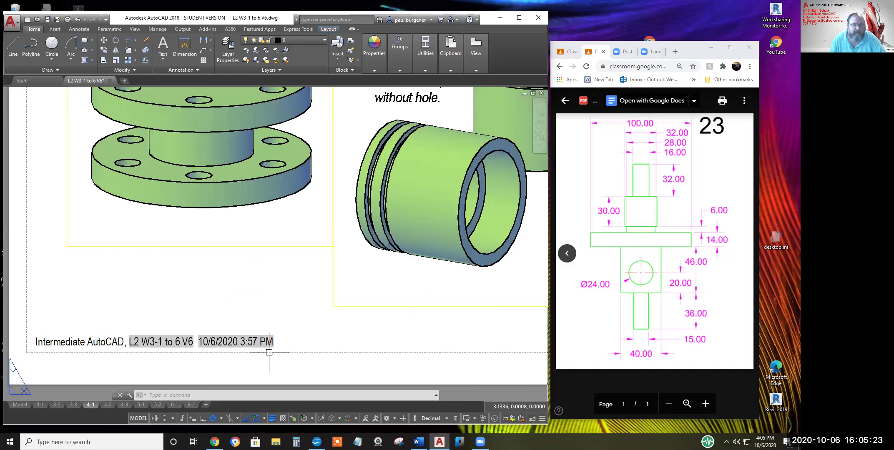
scroll(269, 343, down, 2)
scroll(309, 311, up, 2)
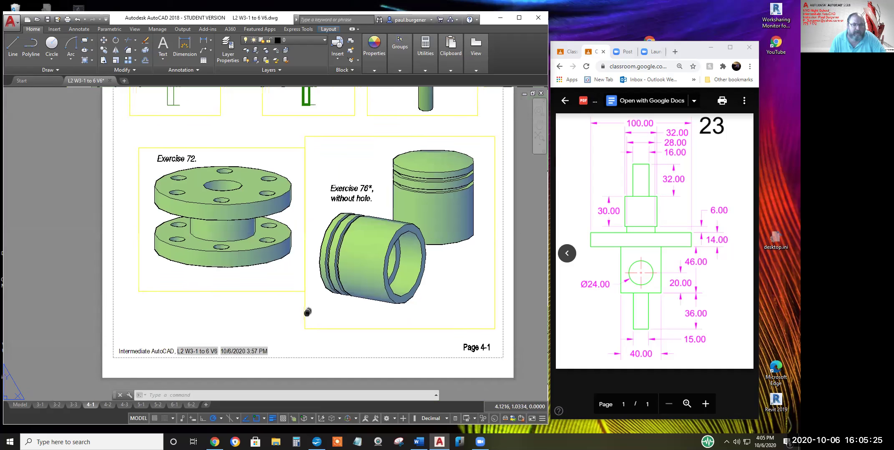
scroll(292, 346, down, 2)
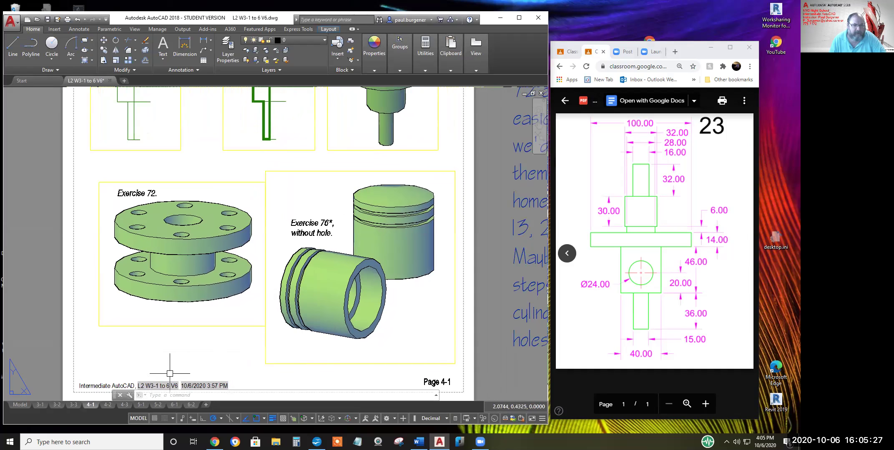
click(107, 406)
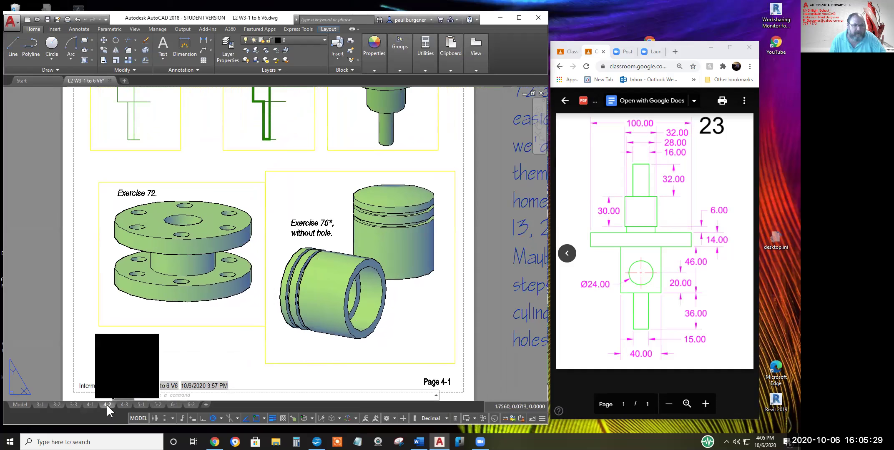
Pan and zoom over layout 4-2, then move to layout 4-3 with the table drawings
middle_drag(267, 246, 238, 286)
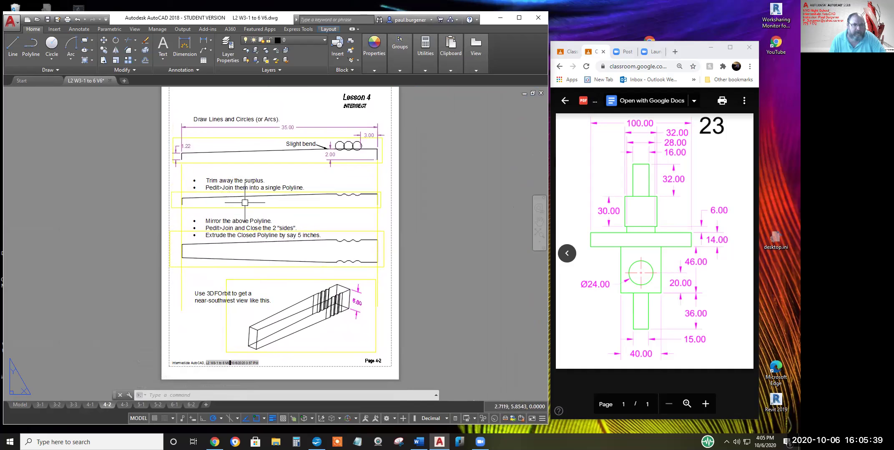
scroll(249, 246, up, 2)
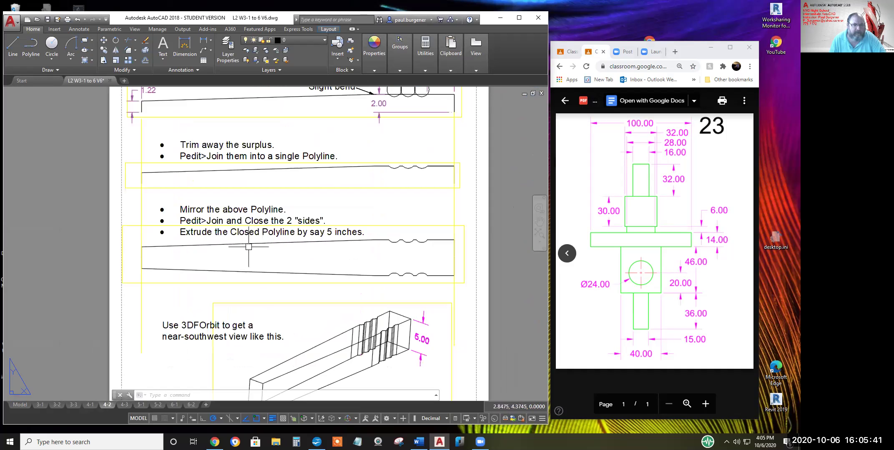
scroll(248, 251, down, 2)
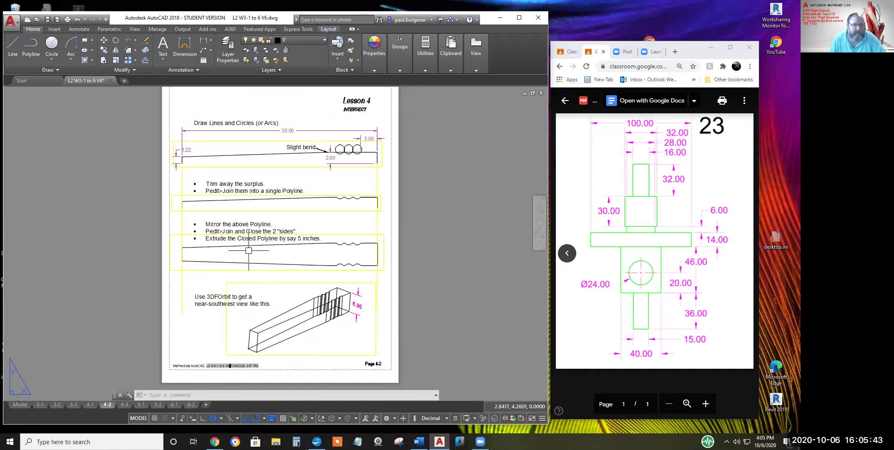
click(123, 404)
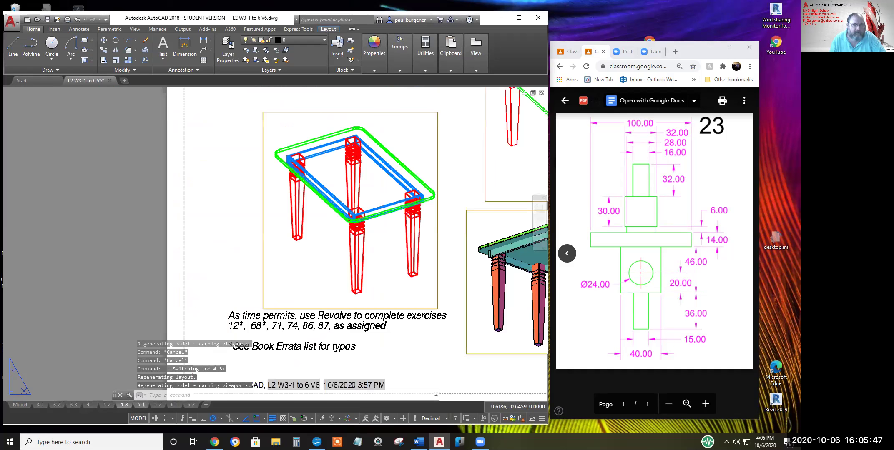
Pan and zoom layout 4-3 down to the 'As time permits' note and select it
scroll(333, 250, down, 3)
middle_drag(353, 241, 249, 301)
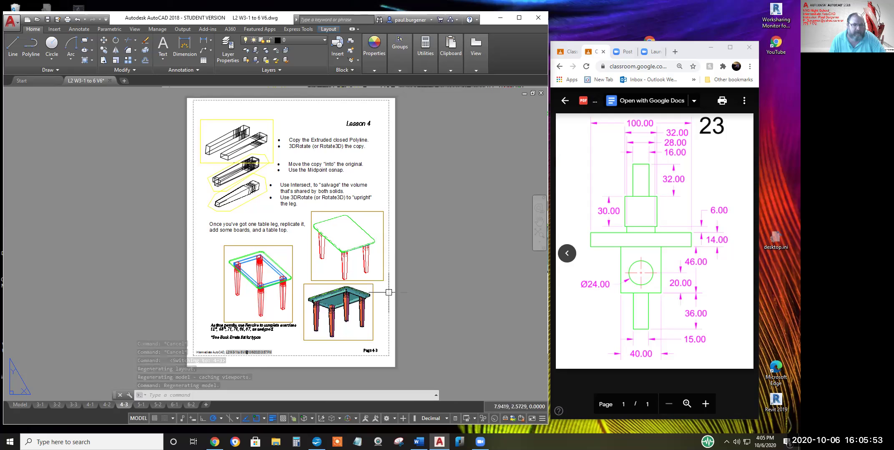
scroll(239, 329, up, 2)
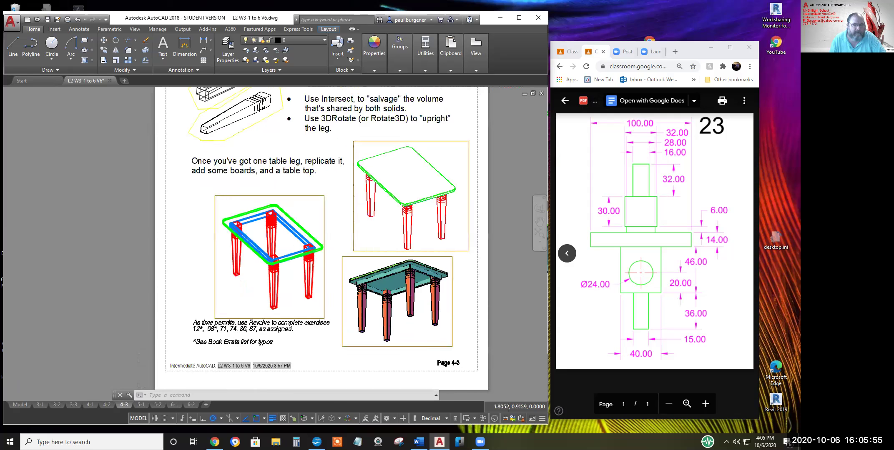
scroll(236, 335, up, 2)
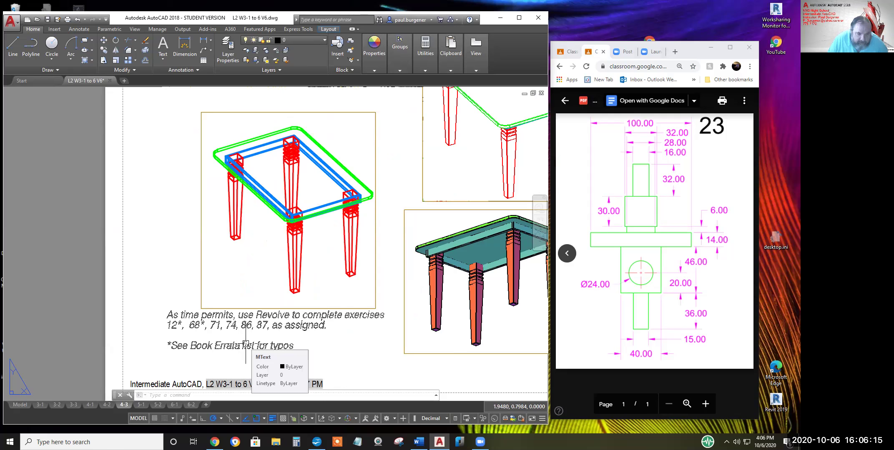
click(247, 326)
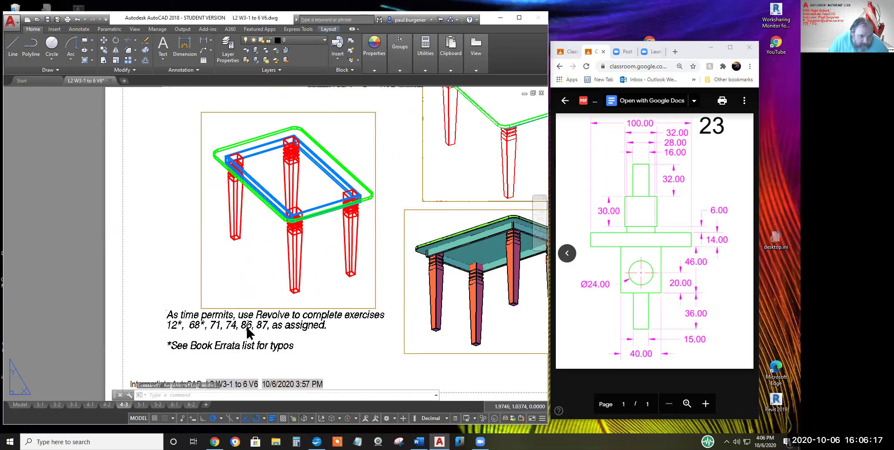
Edit the note to add an asterisk after exercise 86
double_click(252, 323)
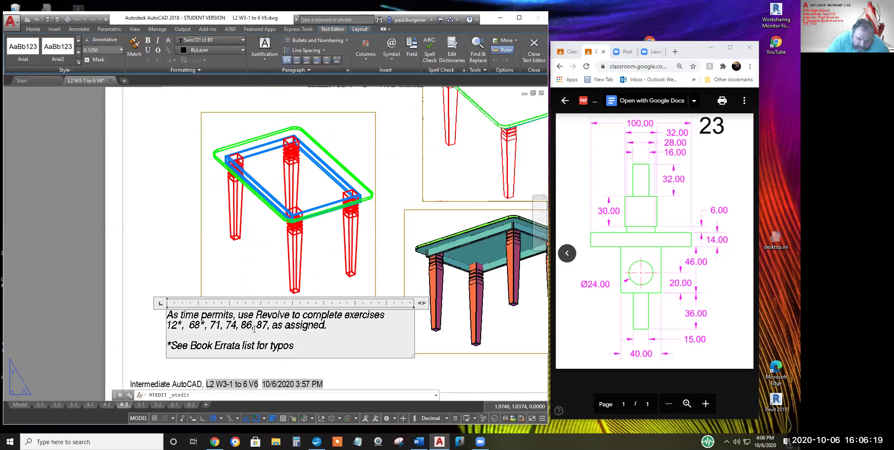
text(*)
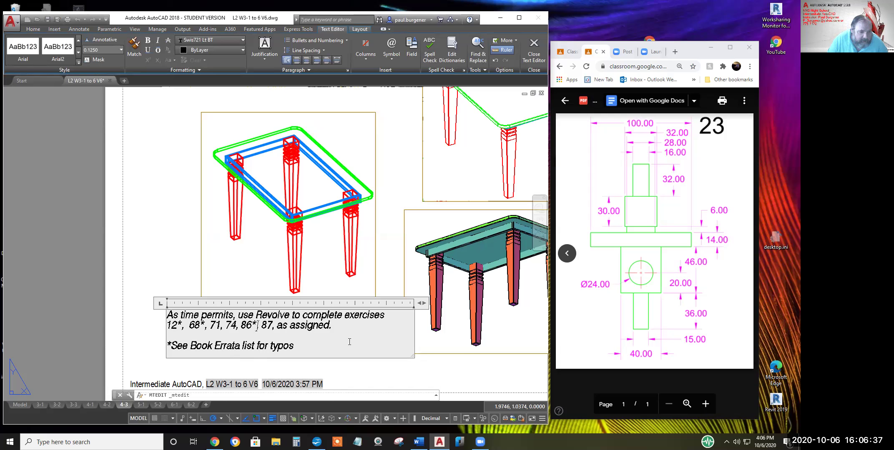
click(155, 236)
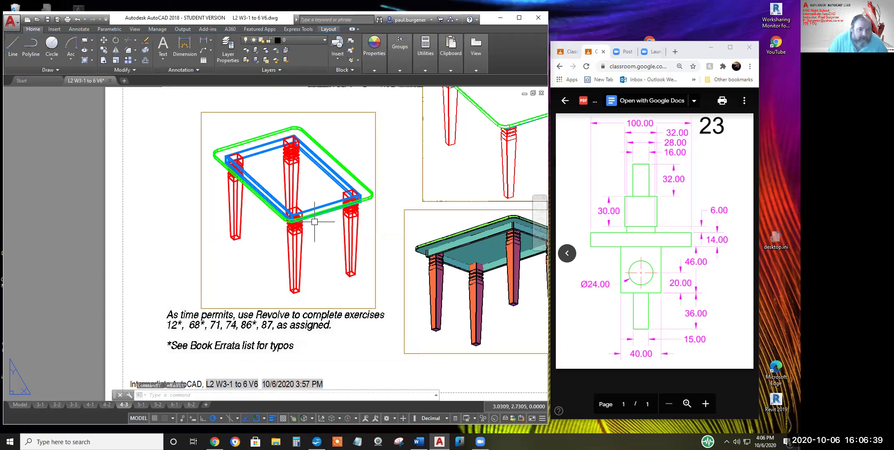
Append 'nd hints.' after 'typos' in the errata note
double_click(288, 347)
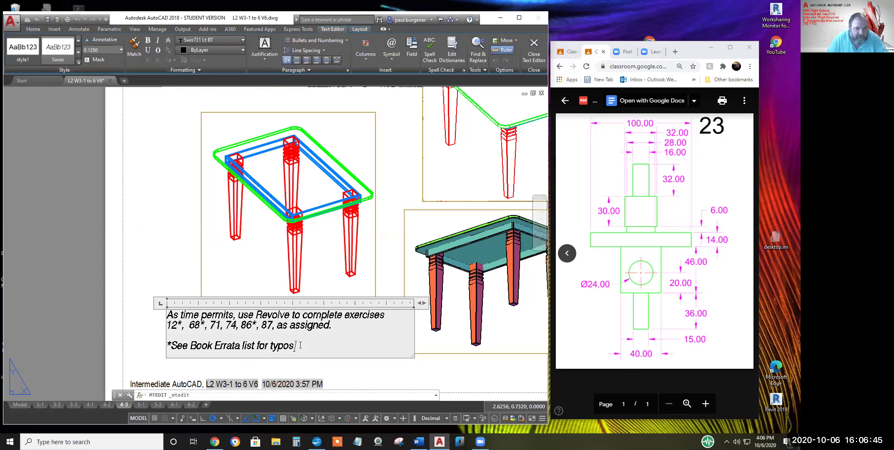
text(nd hints)
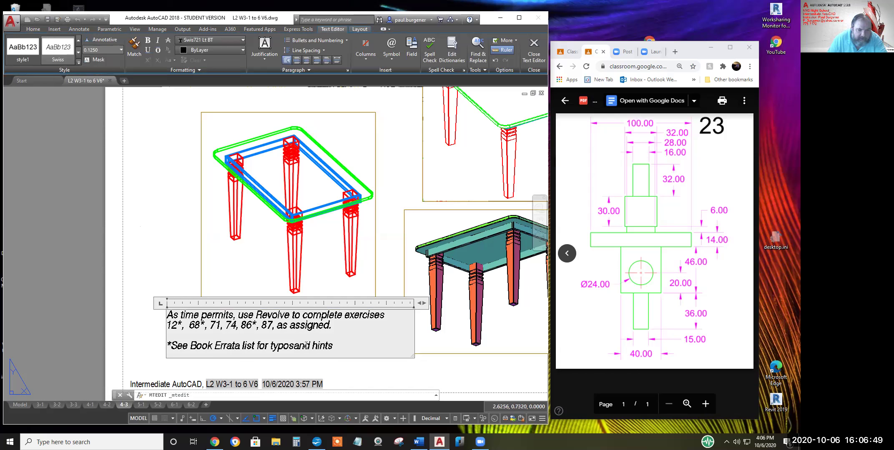
text(.)
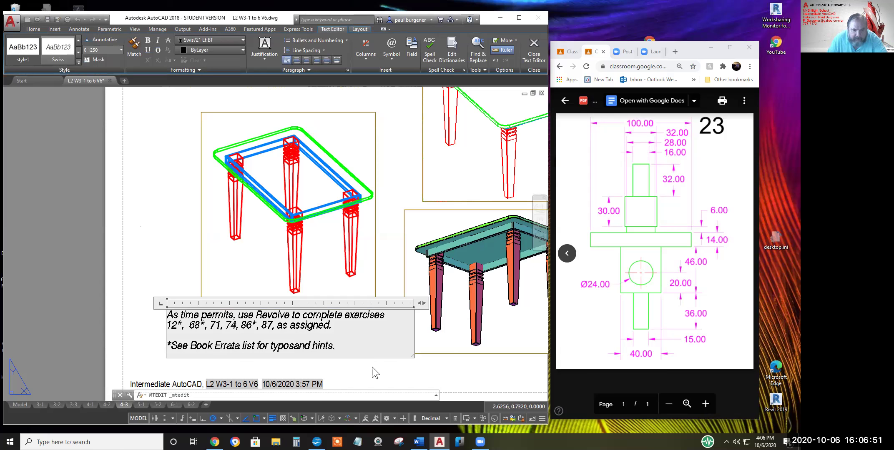
click(175, 243)
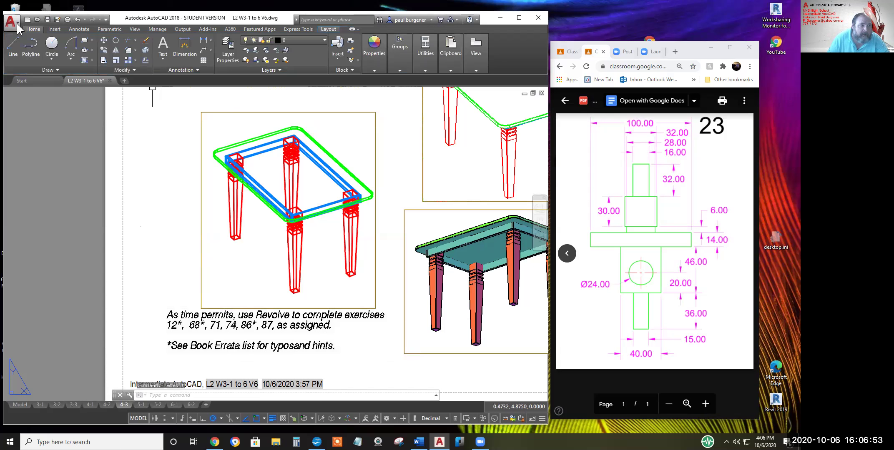
Save L2 W3-1 to 6 V6.dwg, dismissing the version conflict warning
click(48, 18)
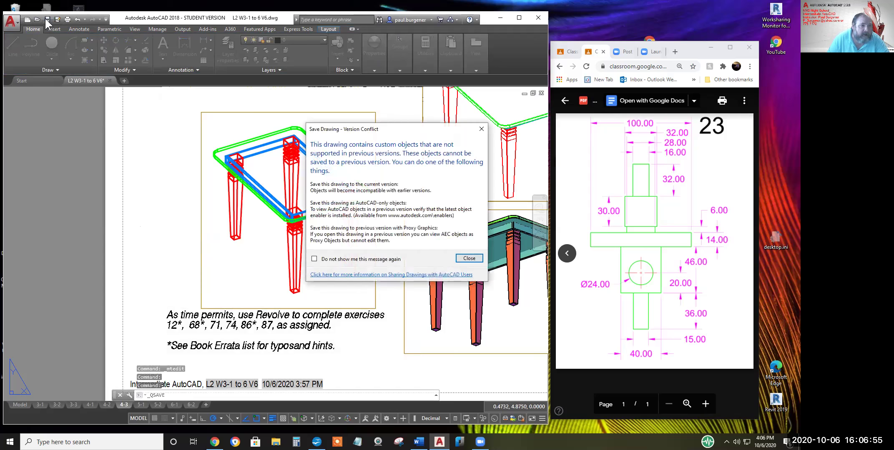
click(469, 259)
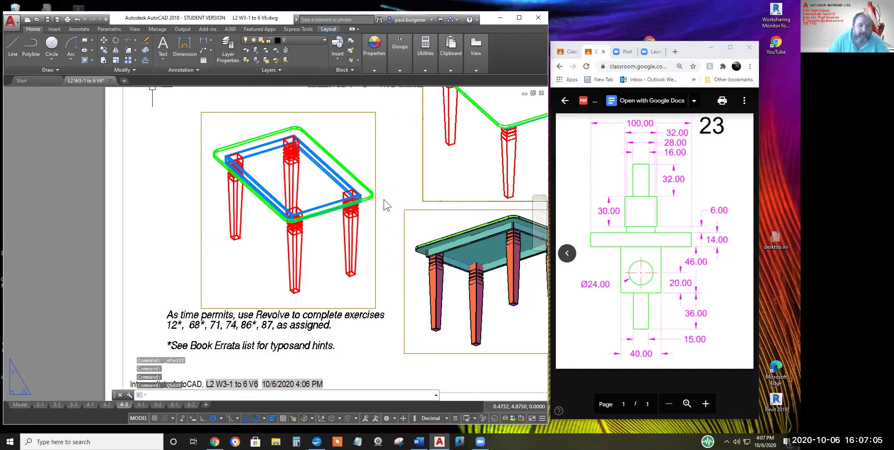
scroll(383, 199, down, 5)
middle_drag(276, 248, 275, 261)
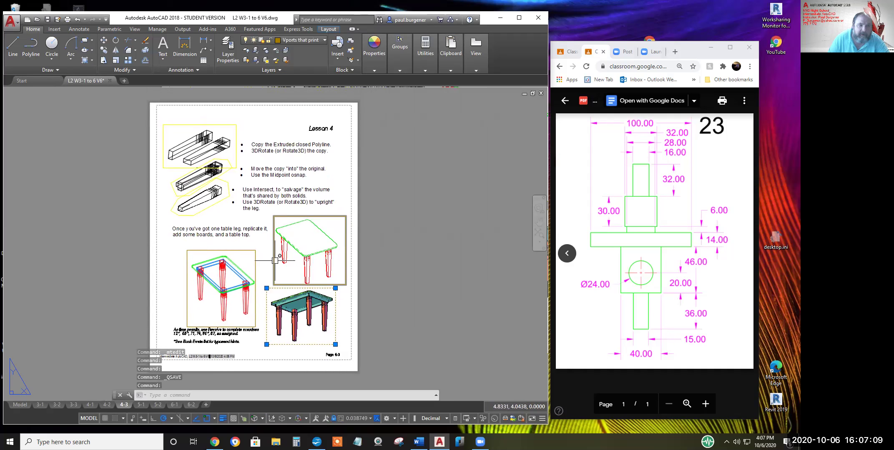
mouse_move(275, 259)
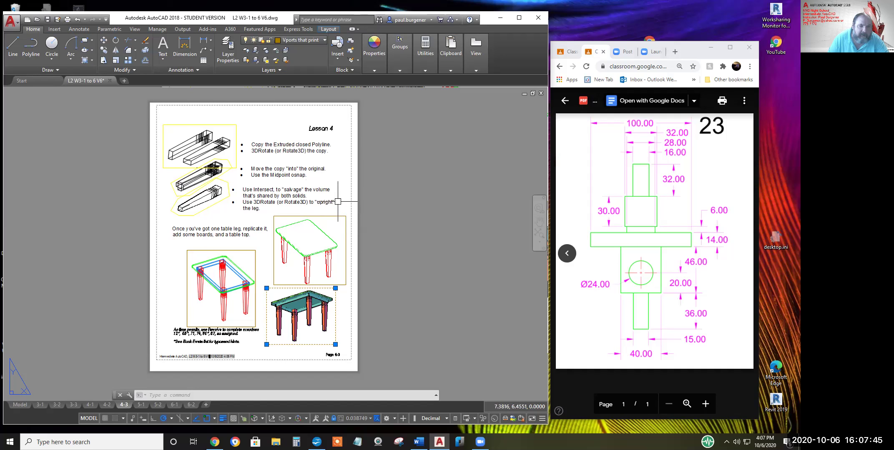
Browse layouts 5-1, 5-2, 6-1 and 6-2, zooming and panning the pages
click(140, 405)
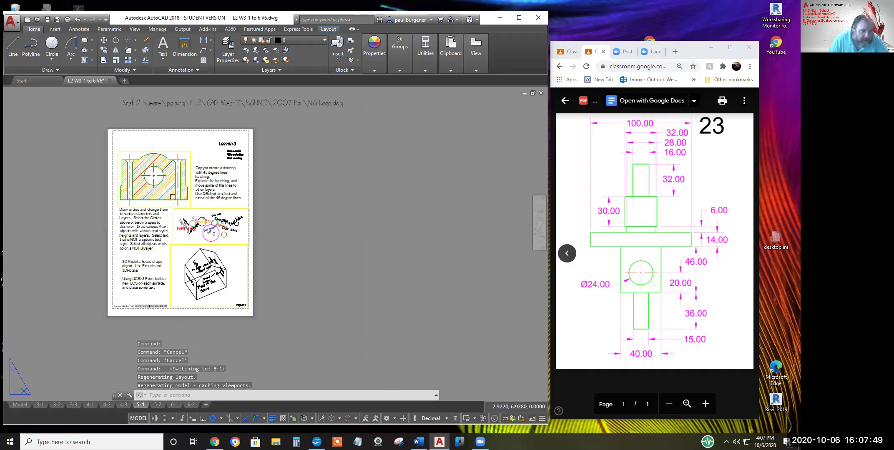
scroll(195, 265, up, 4)
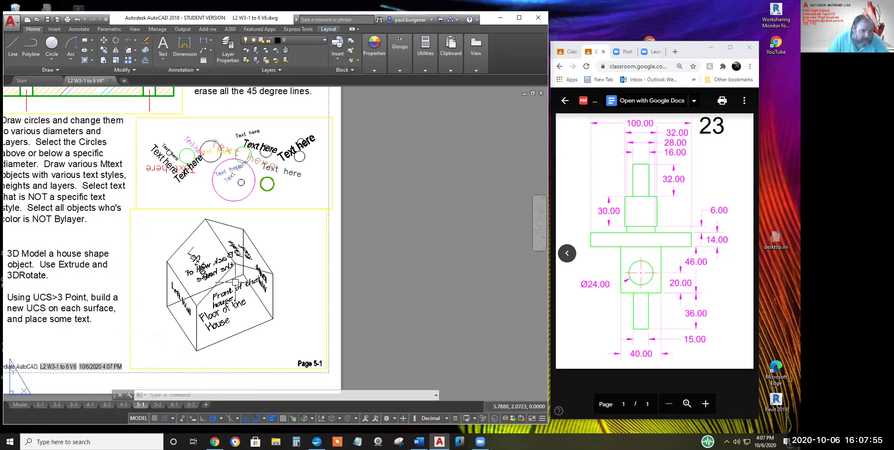
scroll(241, 284, down, 2)
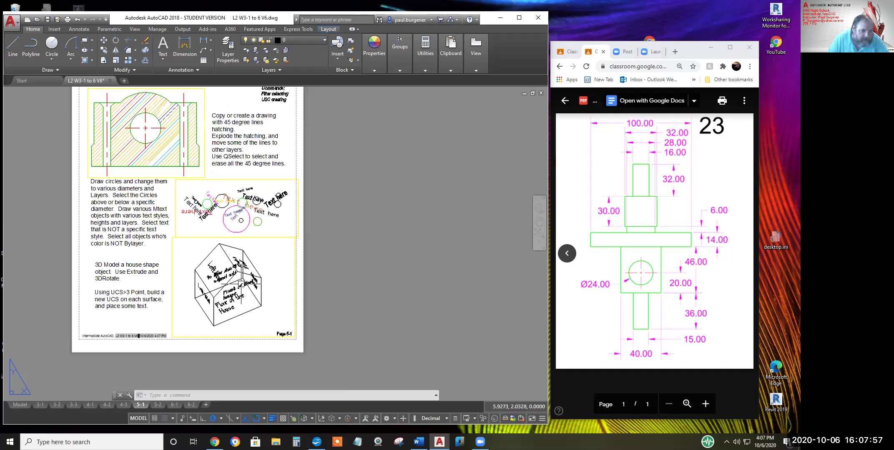
middle_drag(215, 274, 234, 298)
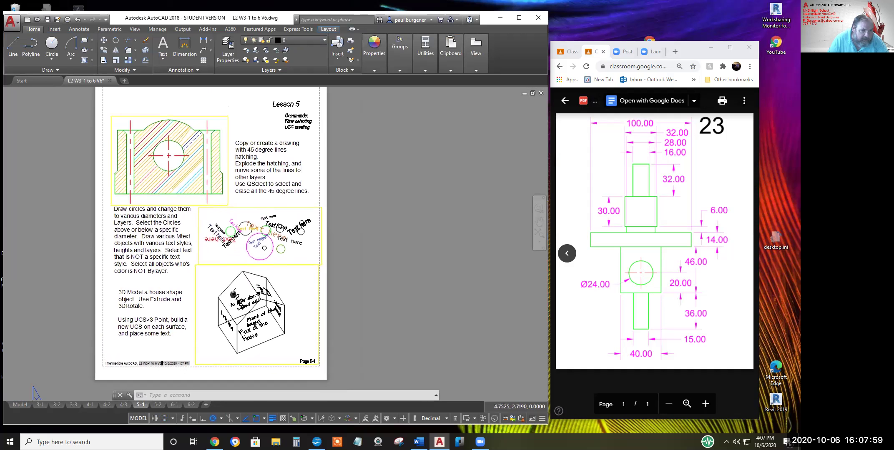
click(158, 404)
scroll(187, 277, up, 3)
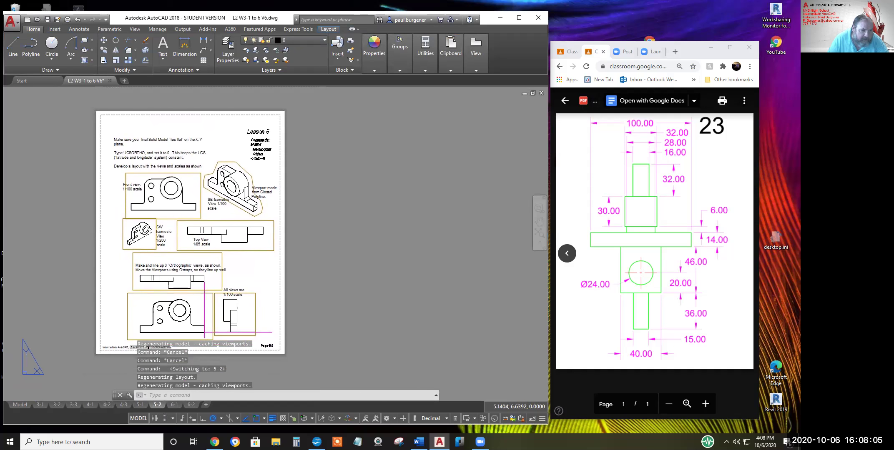
click(175, 405)
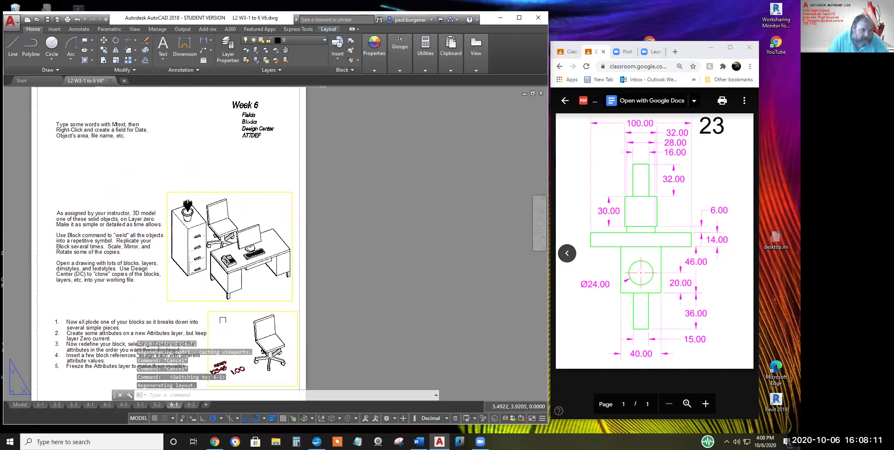
click(191, 405)
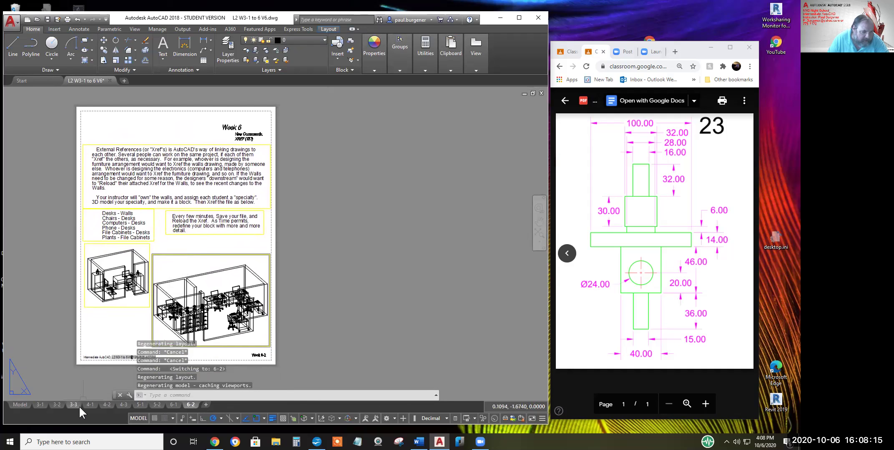
Return to layout 4-1 and bring its Lesson 4 heading into view
click(92, 405)
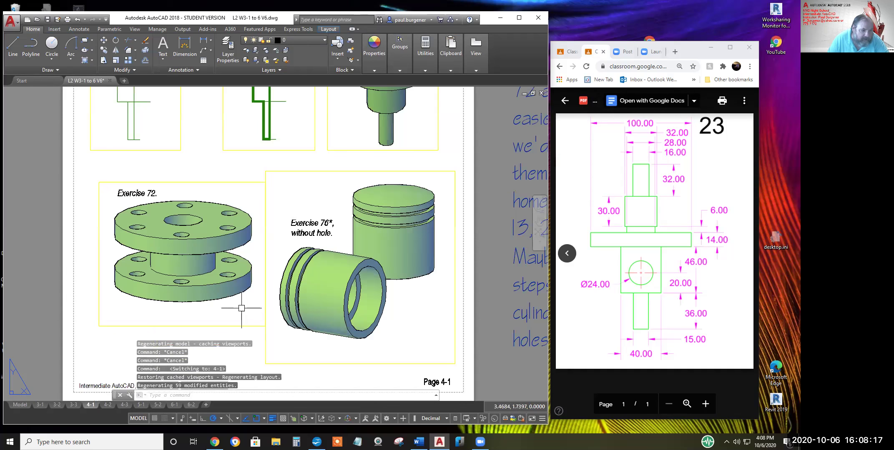
scroll(244, 291, down, 3)
scroll(245, 291, up, 1)
middle_drag(245, 291, 230, 319)
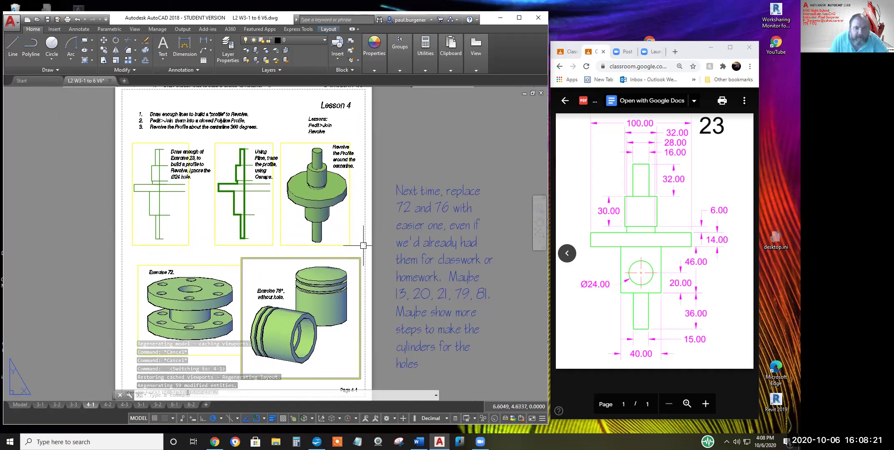
Save the drawing again, closing the Save Drawing - Version Conflict dialog
click(49, 18)
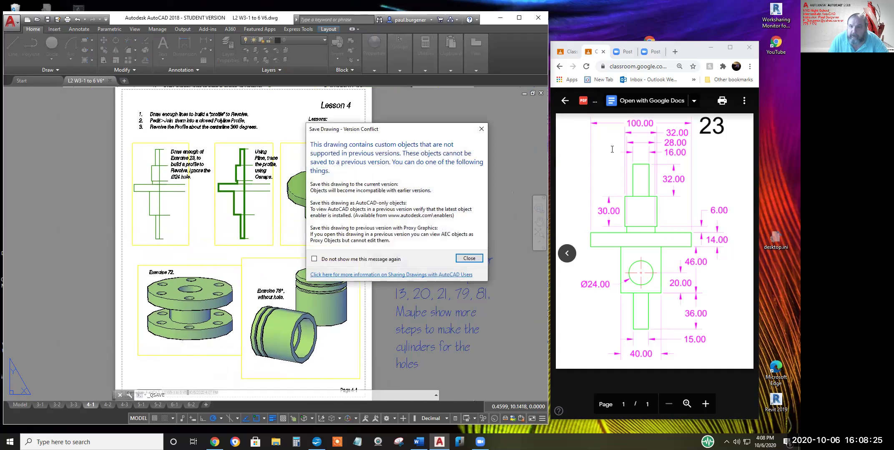
click(469, 259)
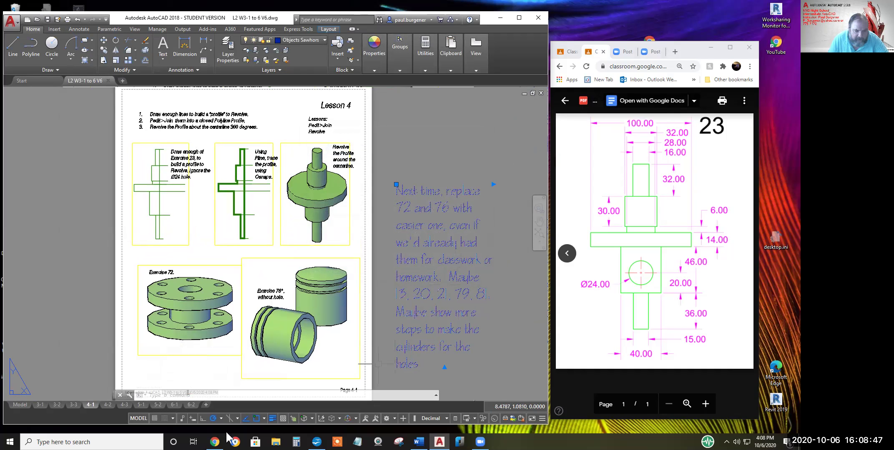
Browse to D:\AutoCAD Class\2020 dFall Intermediate\Zoom Recordings in File Explorer
click(276, 441)
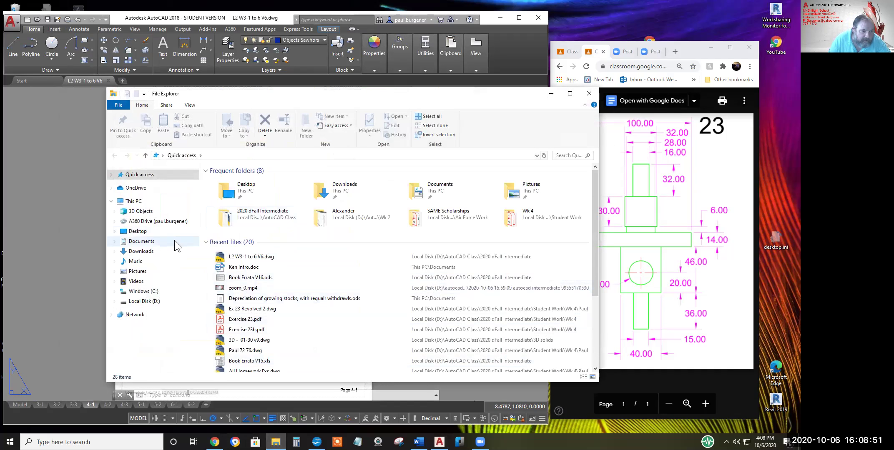
click(153, 302)
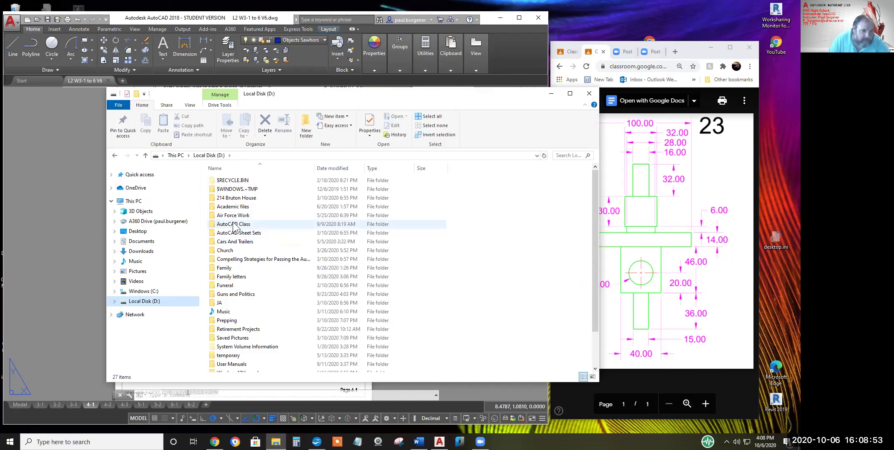
click(234, 224)
double_click(235, 225)
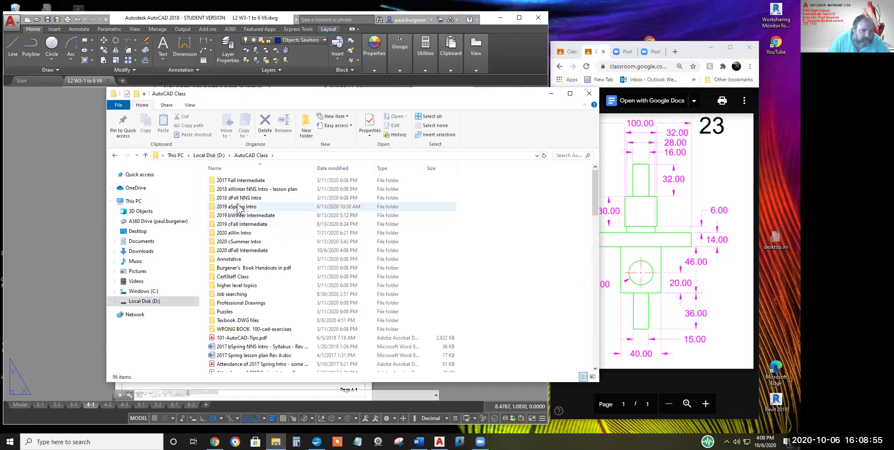
double_click(234, 250)
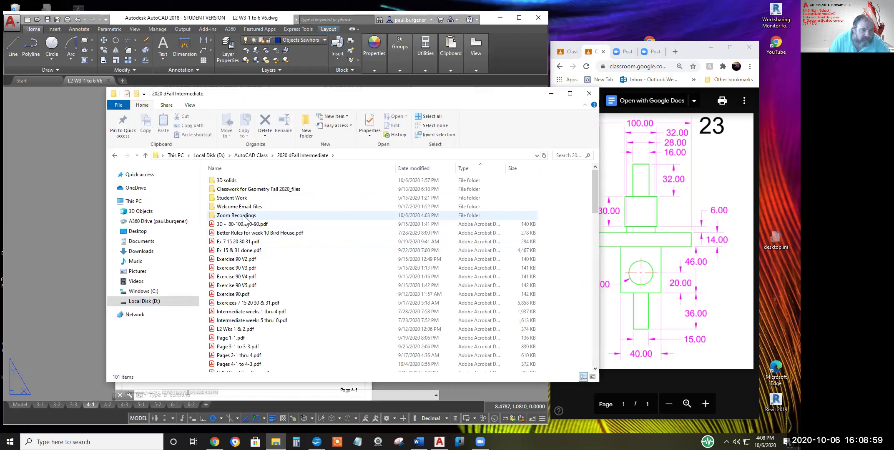
click(244, 218)
double_click(244, 217)
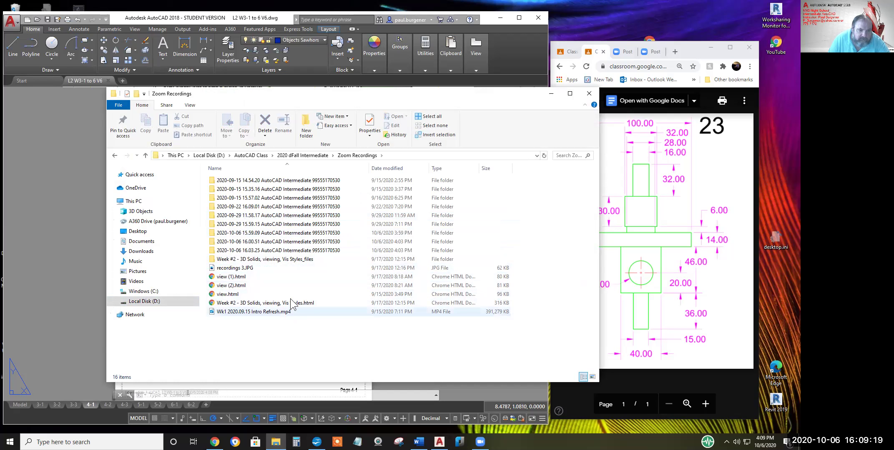
Delete the seven dated folders through 2020-10-06 15.59.09, then go up a level
click(308, 181)
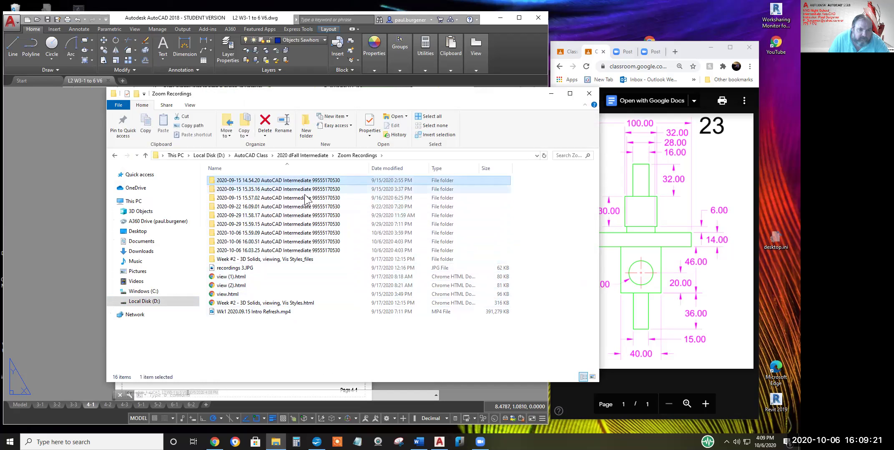
shift+click(305, 234)
right_click(305, 234)
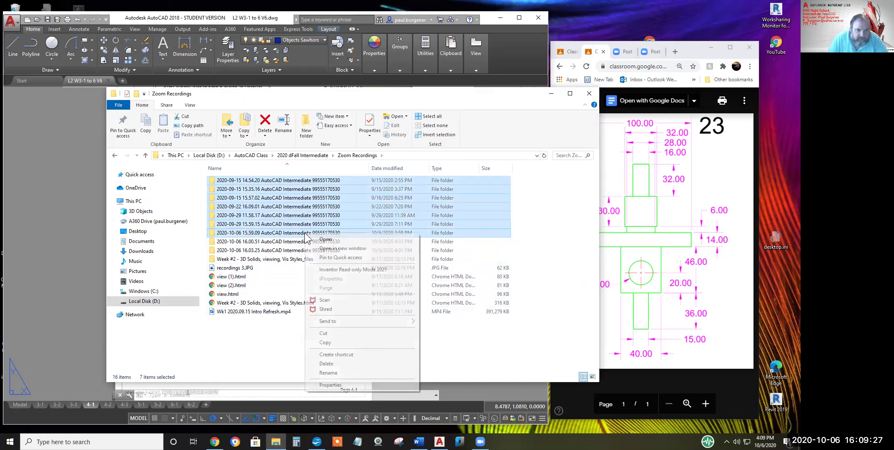
click(326, 364)
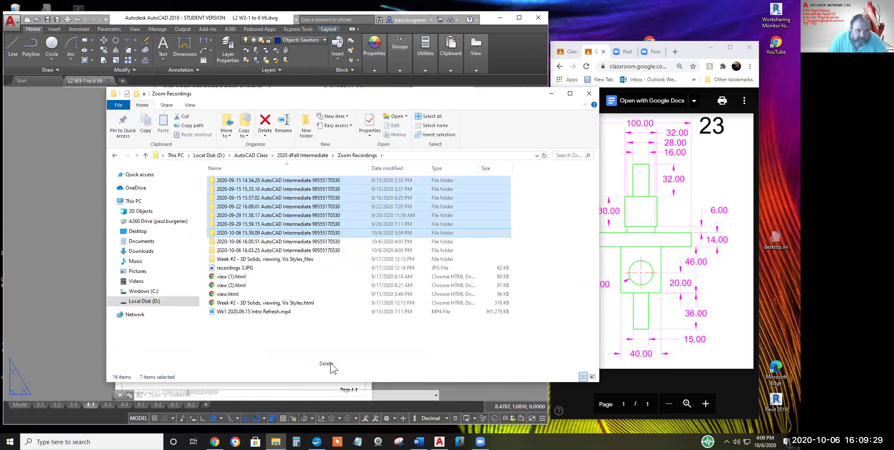
click(317, 157)
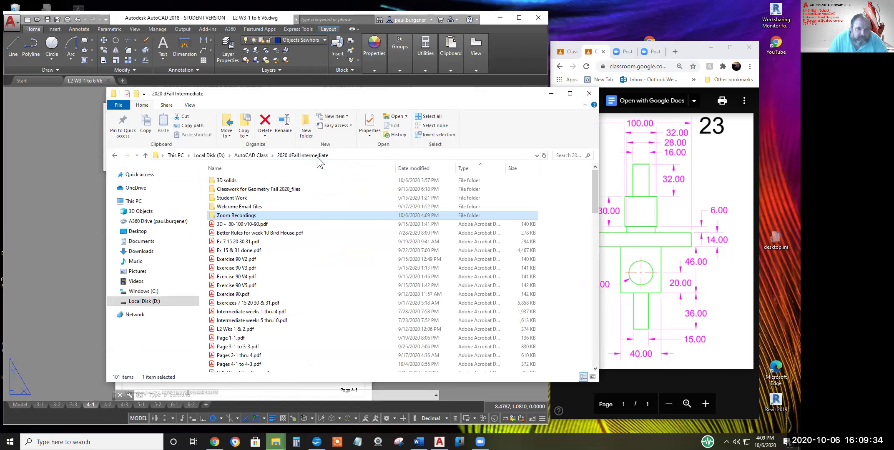
Undo the deletion in Zoom Recordings so the seven folders return and 16 items show
double_click(247, 216)
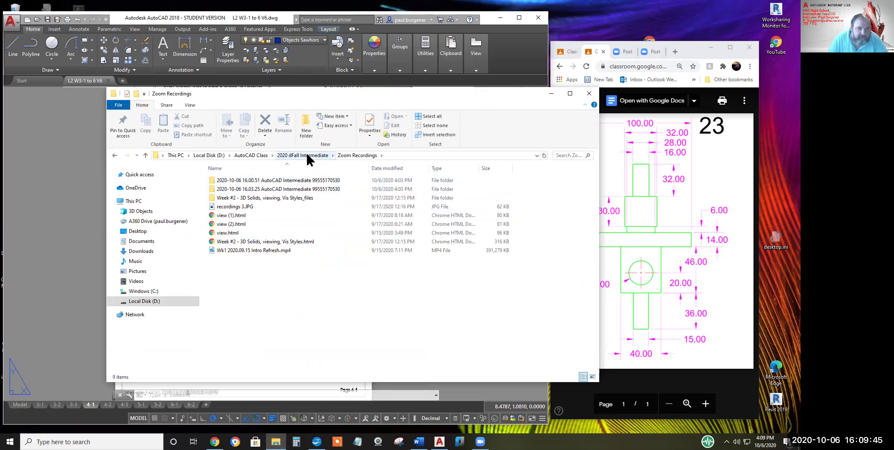
right_click(332, 208)
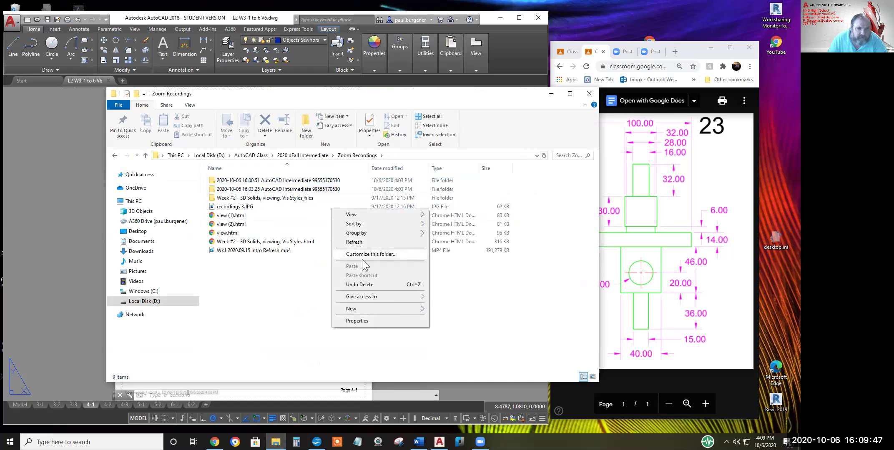
click(364, 286)
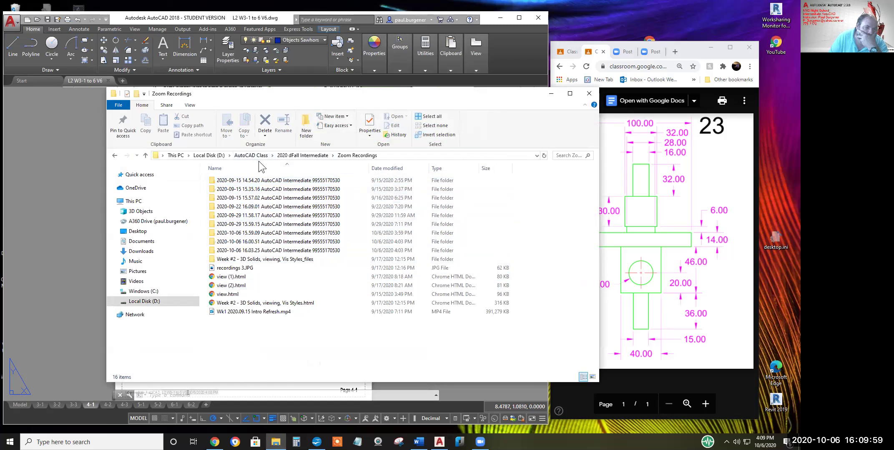
Navigate from 2020 dFall Intermediate into Student Work > Wk 3
click(304, 155)
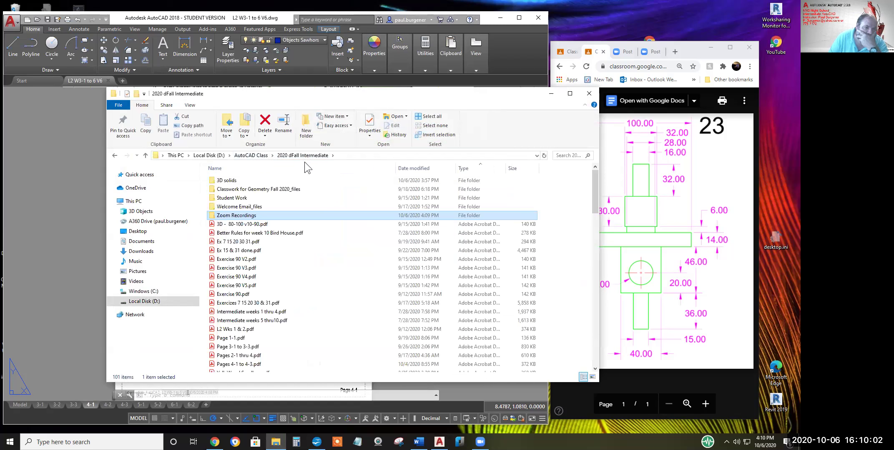
double_click(232, 199)
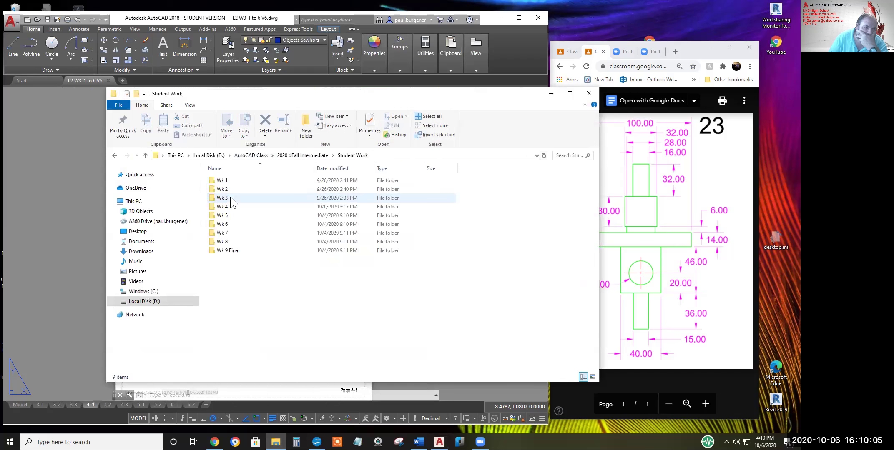
double_click(228, 198)
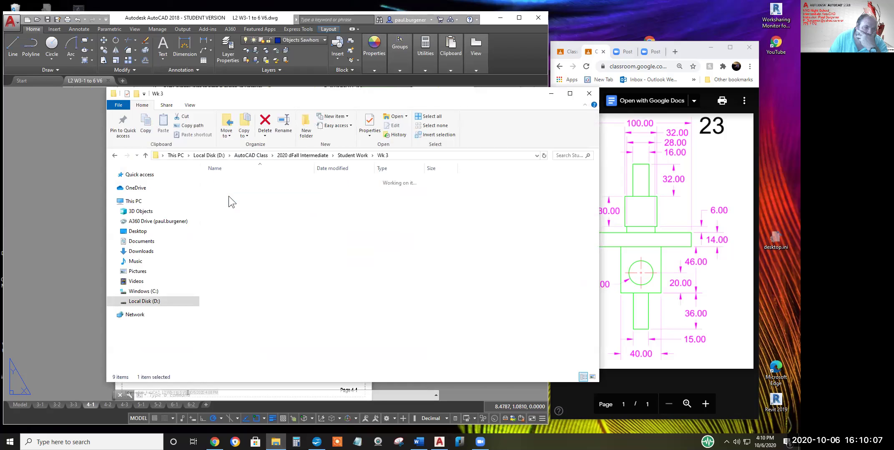
Check the first eight student folders in Wk 3 one by one
double_click(233, 180)
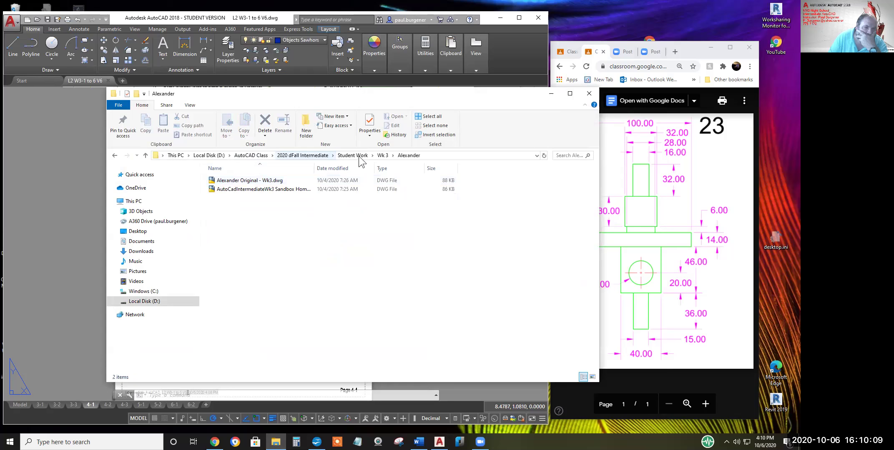
click(382, 155)
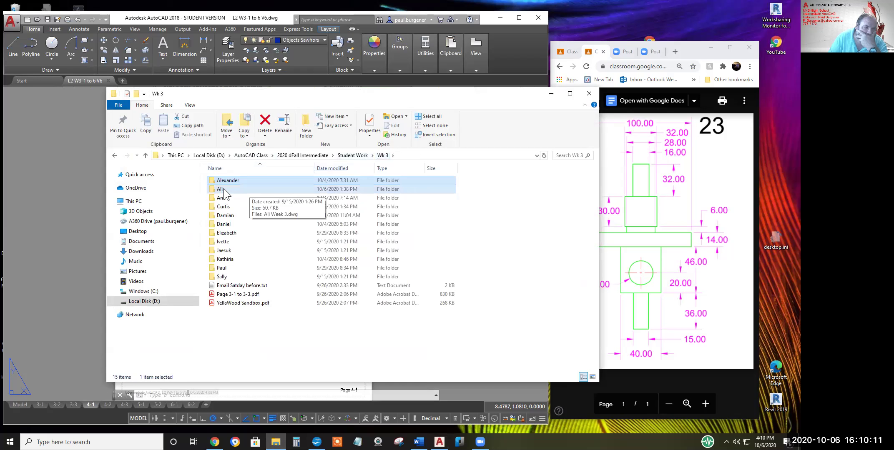
double_click(223, 189)
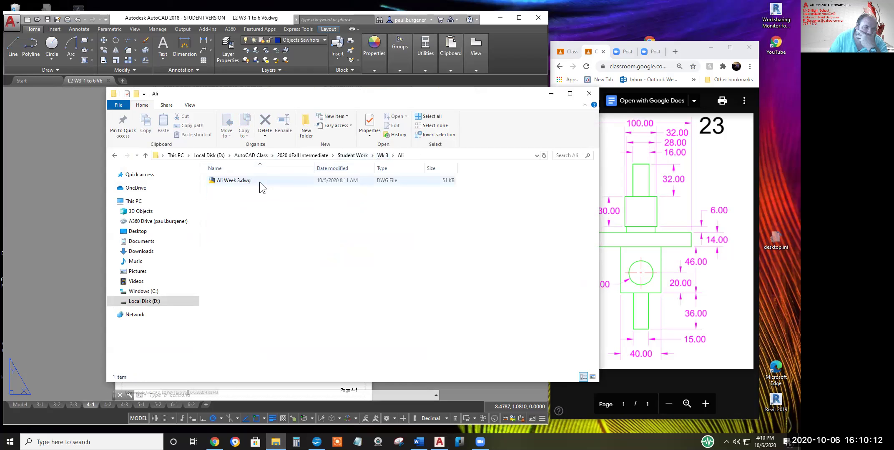
click(380, 155)
double_click(225, 196)
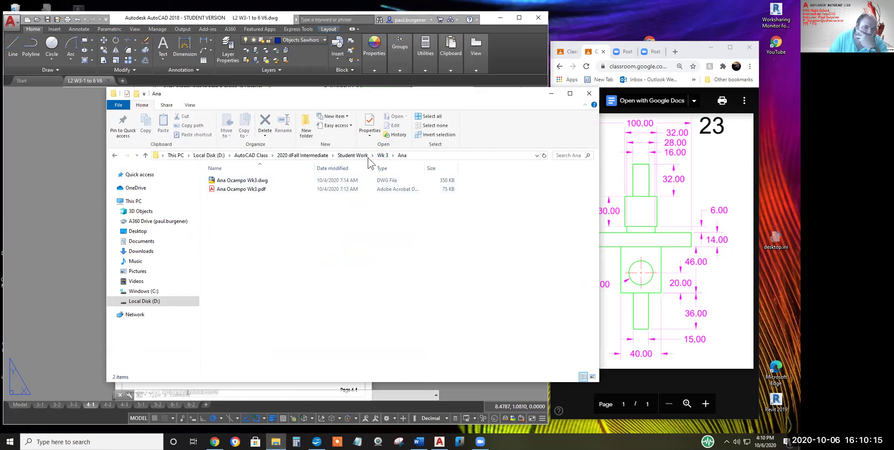
click(382, 155)
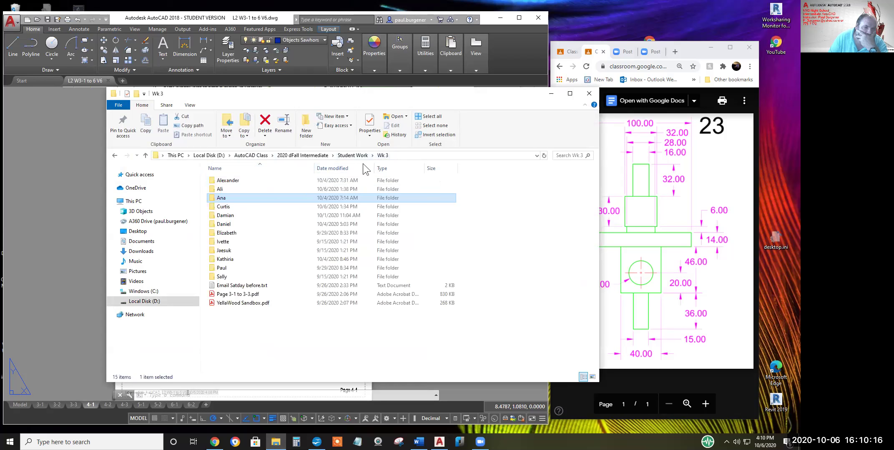
double_click(226, 206)
click(382, 155)
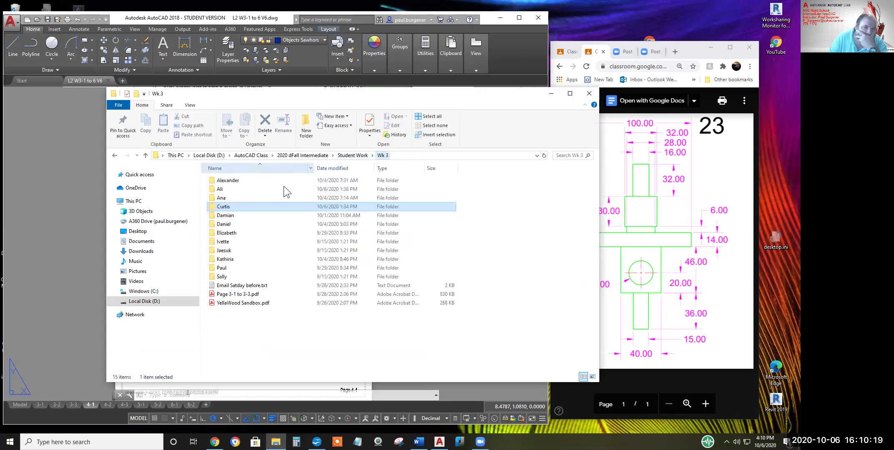
double_click(229, 215)
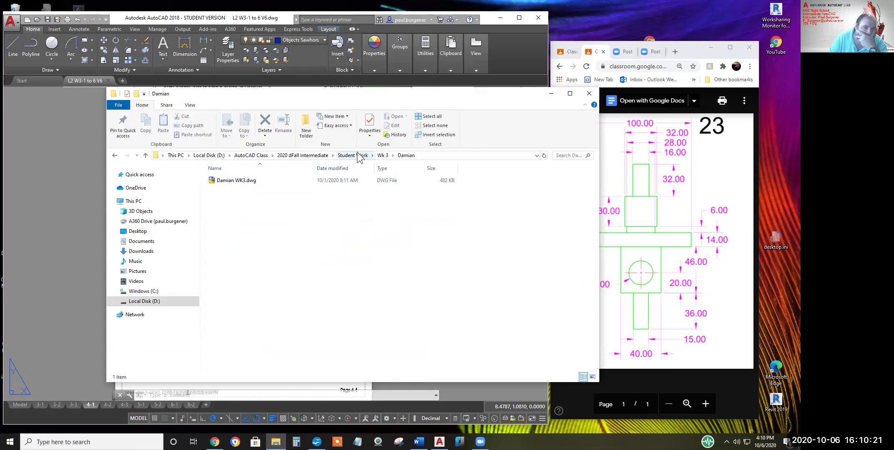
click(382, 155)
double_click(223, 224)
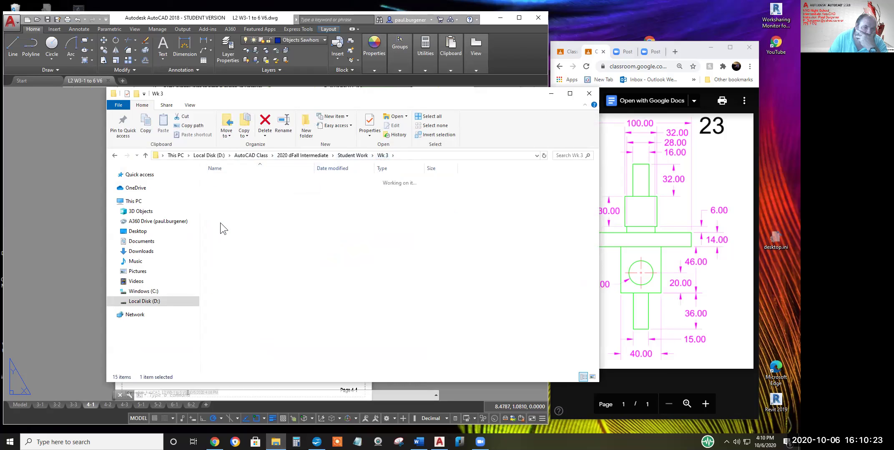
click(383, 155)
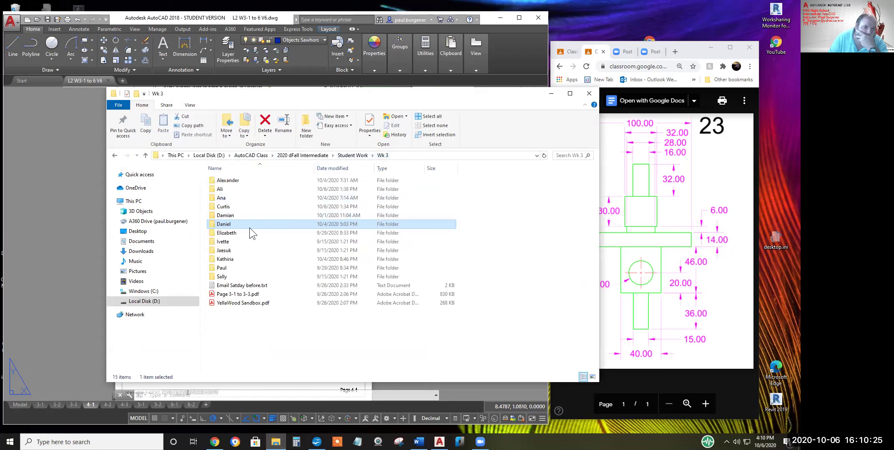
double_click(233, 233)
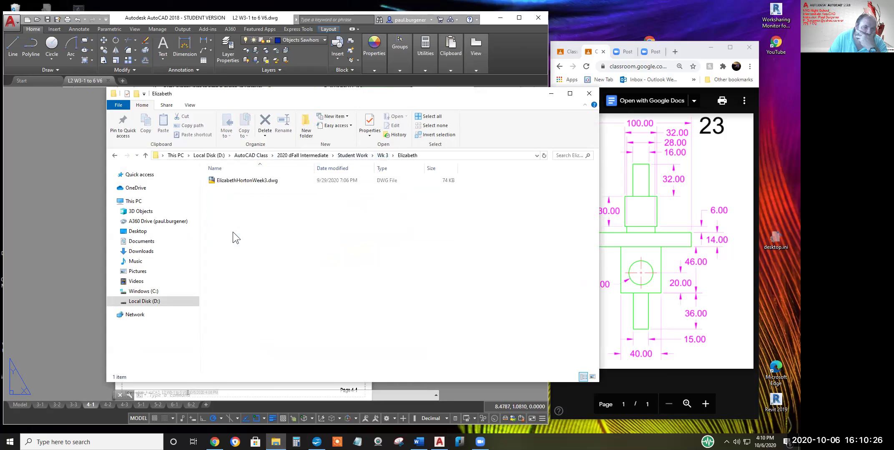
click(385, 157)
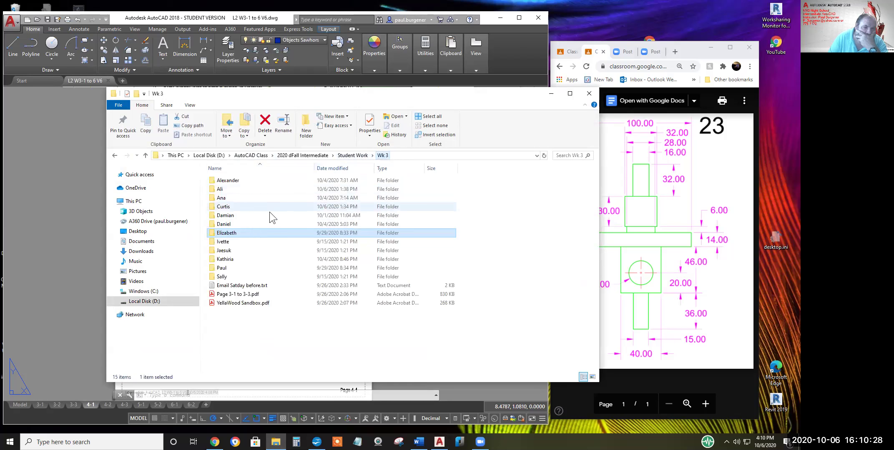
double_click(232, 242)
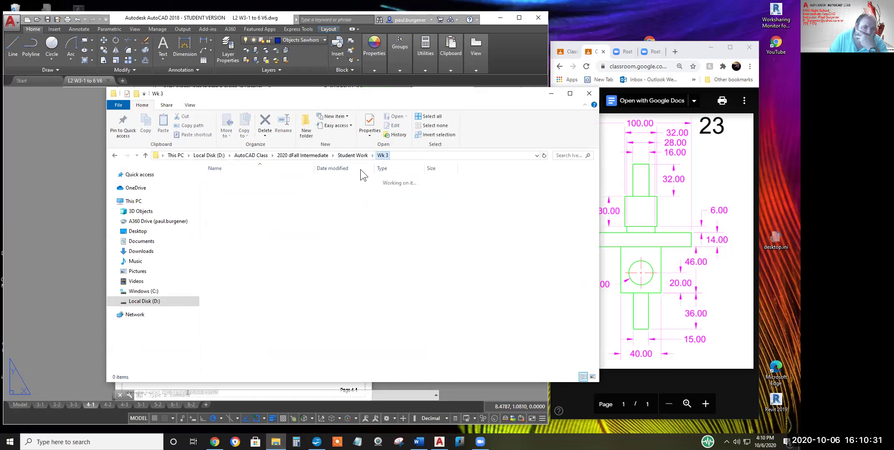
click(383, 155)
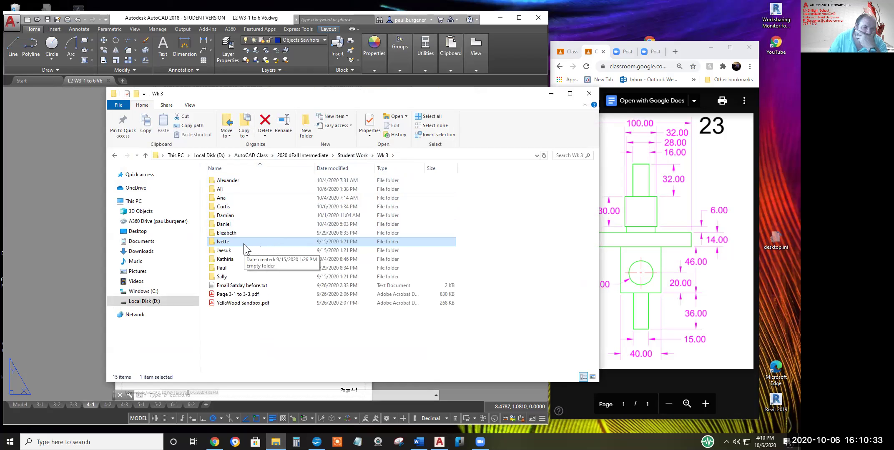
Delete the empty ninth student folder from Wk 3, leaving 14 items
right_click(232, 249)
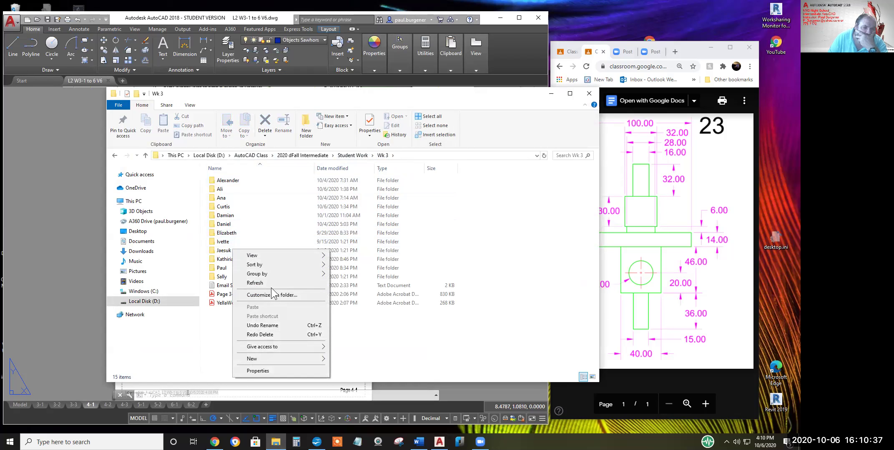
click(254, 233)
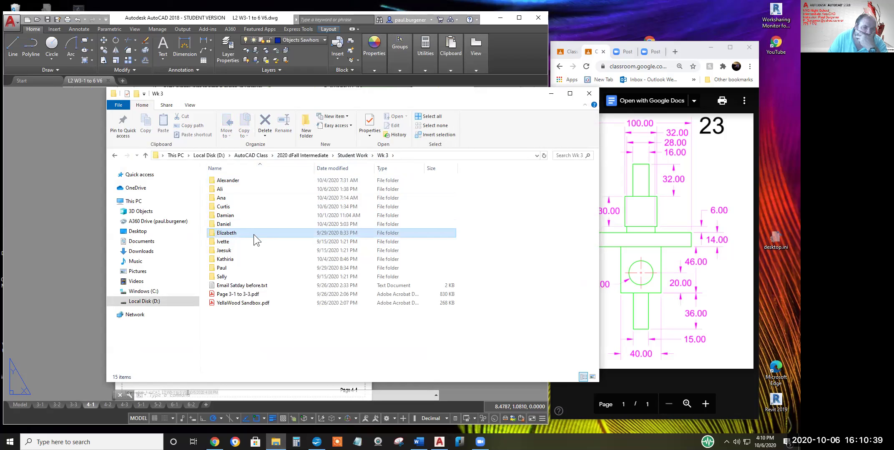
click(229, 250)
right_click(229, 249)
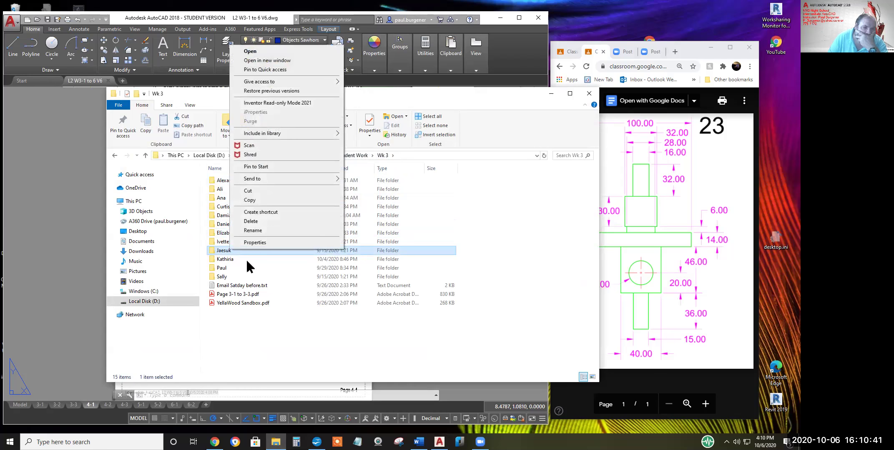
click(257, 224)
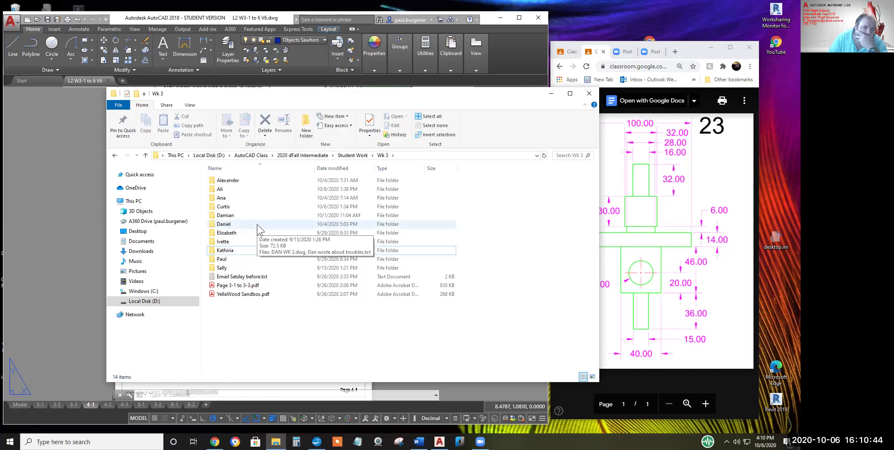
Look into the next student's folder, then open the last student's empty folder
double_click(237, 250)
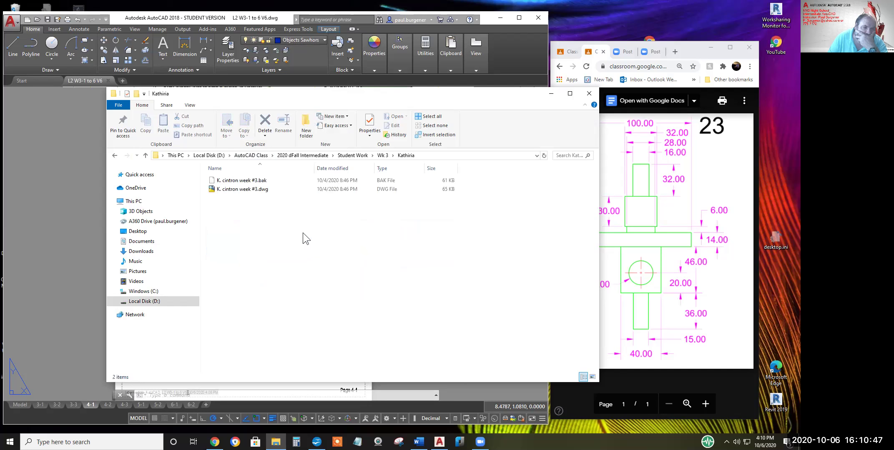
click(380, 156)
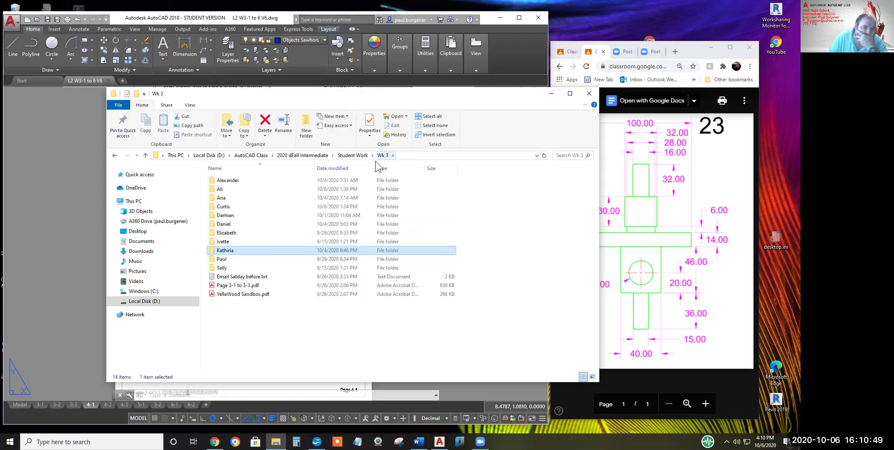
double_click(222, 268)
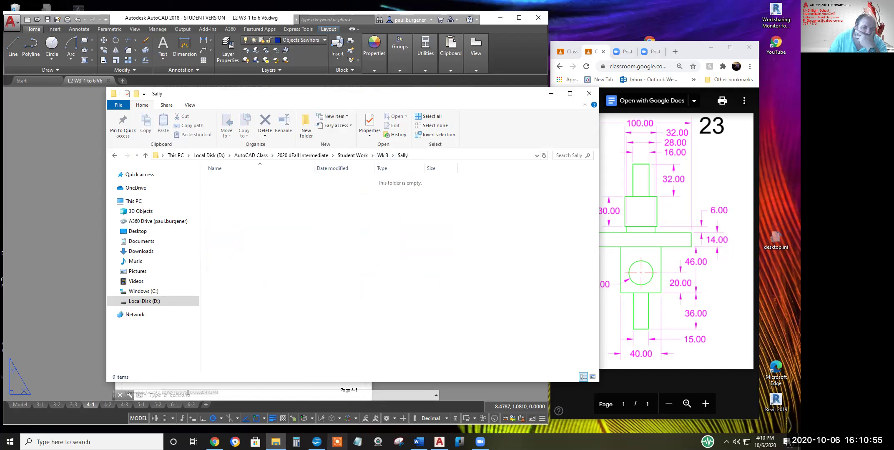
Bring up 2020 Fall Attendance 3g.ods in Calc and read the remark in cell R10
click(316, 441)
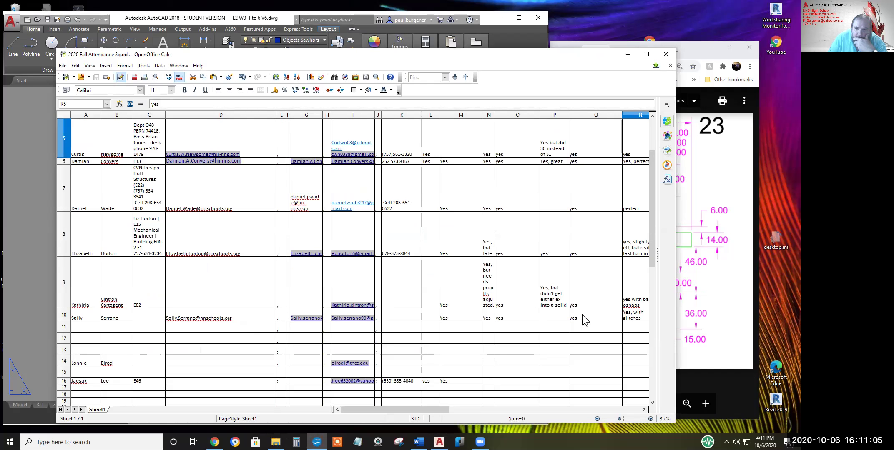
scroll(584, 314, up, 2)
scroll(586, 313, down, 1)
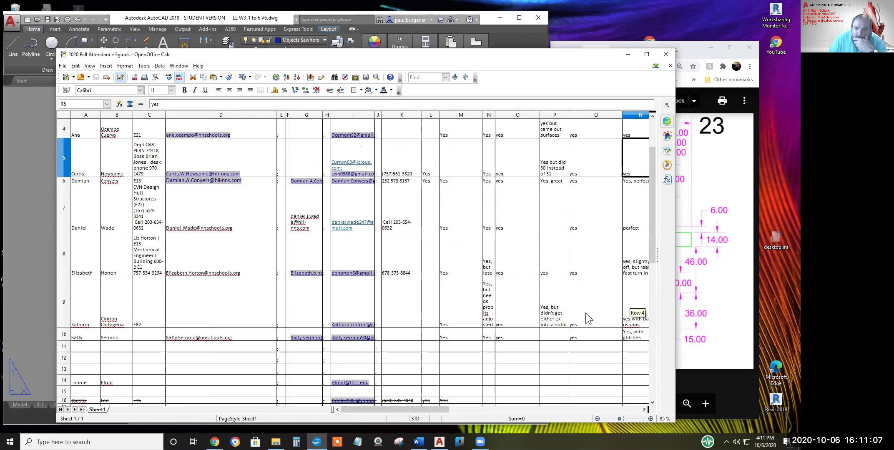
click(642, 338)
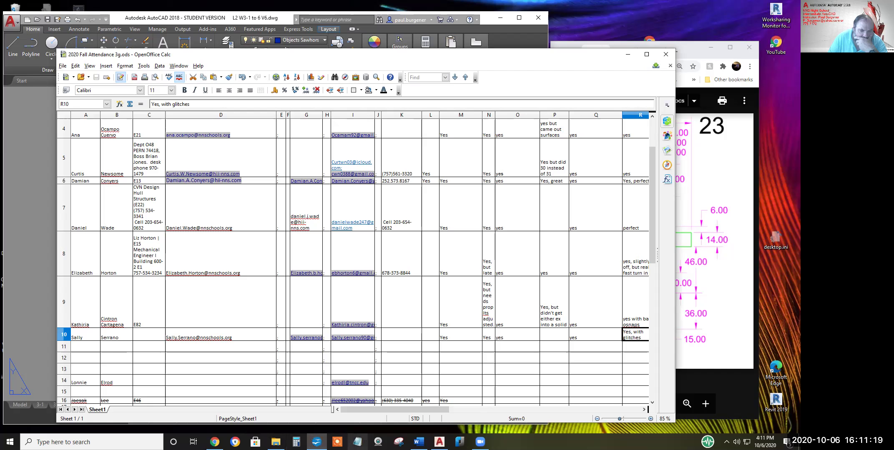
Create an empty text file named with the student's first name plus 'DID turn it in'
click(665, 54)
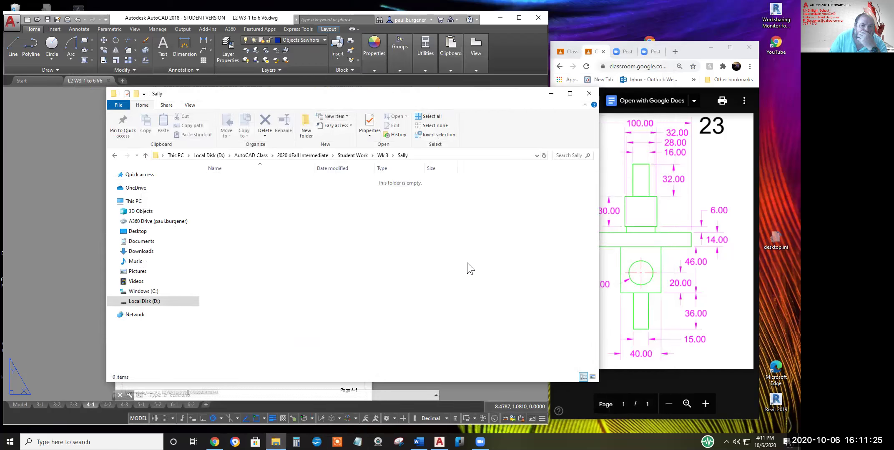
right_click(313, 232)
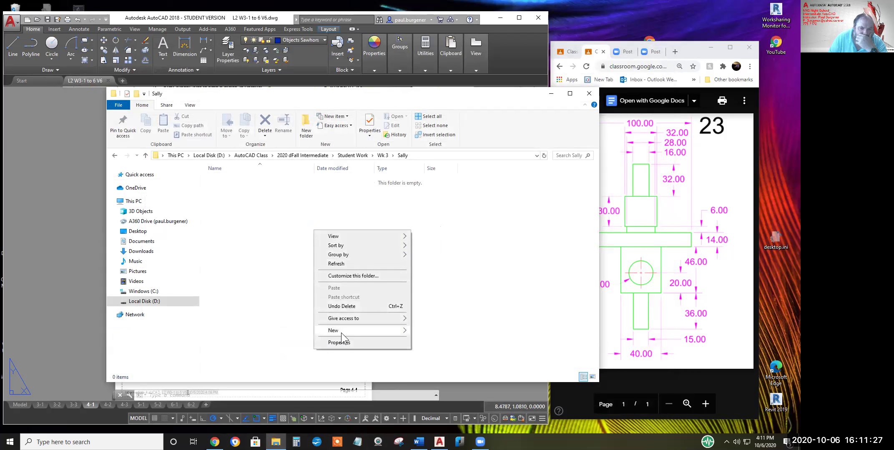
mouse_move(362, 332)
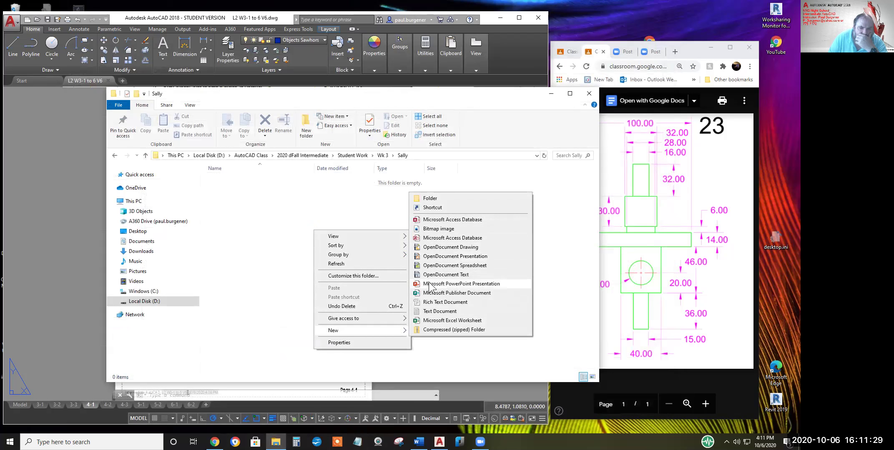
click(435, 311)
text(SAlly)
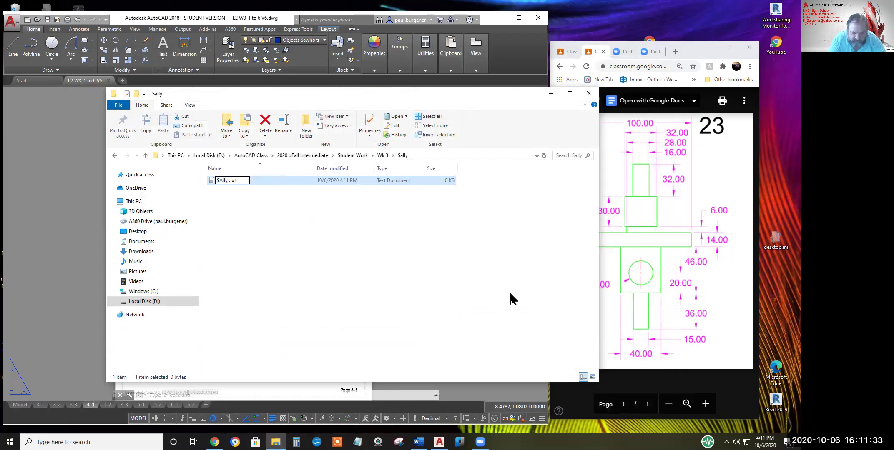
text( DID turn it in)
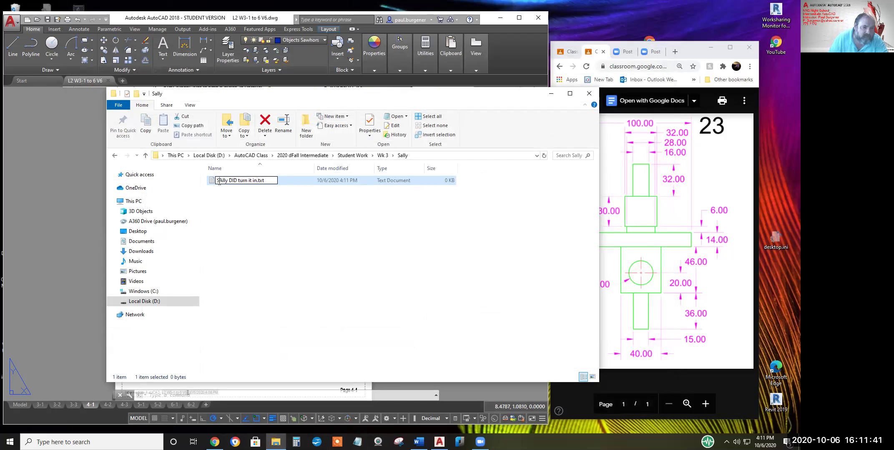
key(Delete)
text(a)
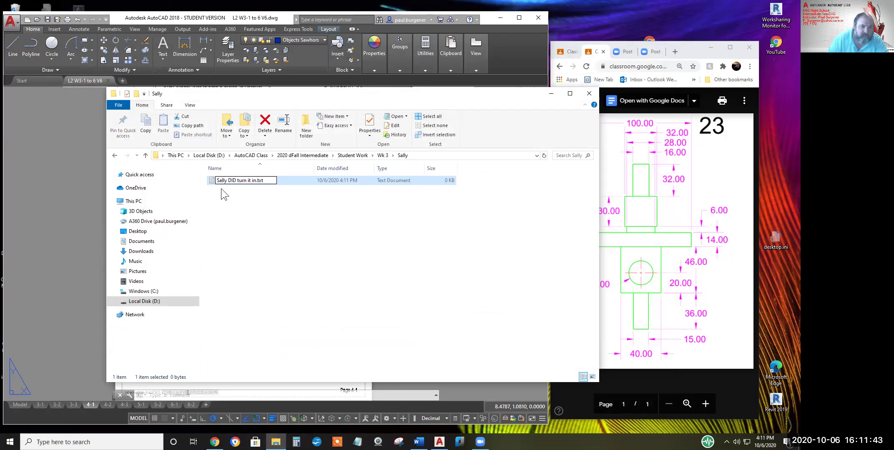
click(278, 215)
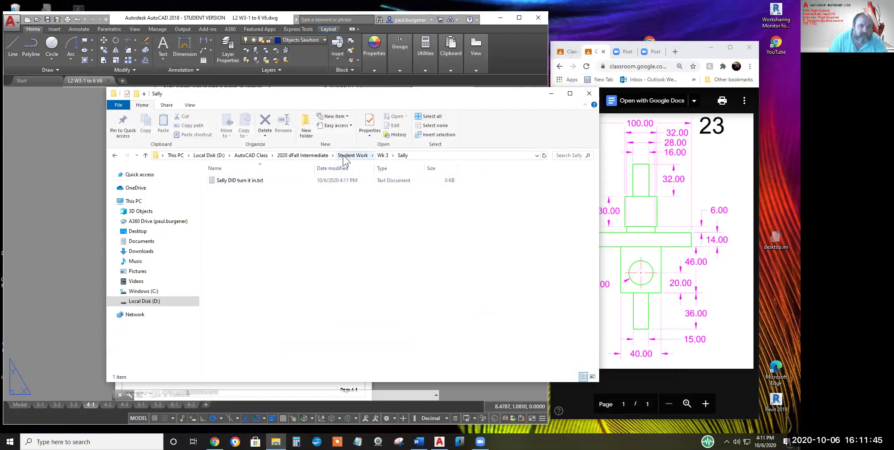
Go to Student Work > Wk 3 > the student's folder and open the week #3 .dwg
click(312, 155)
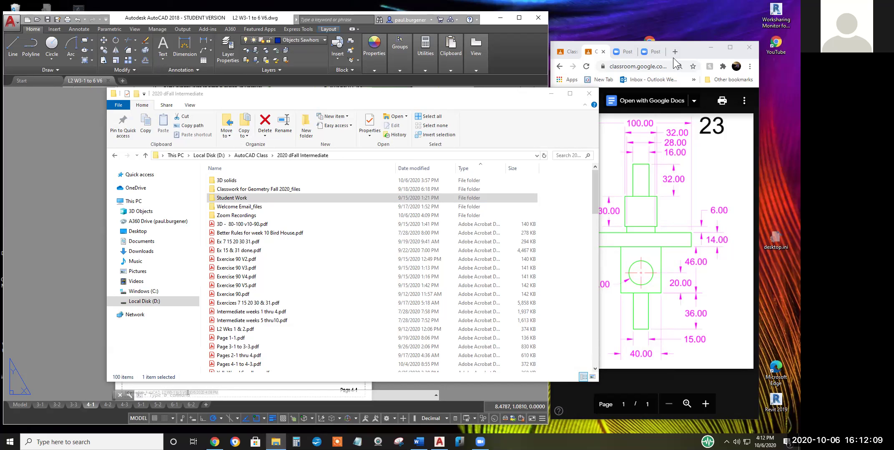
click(287, 157)
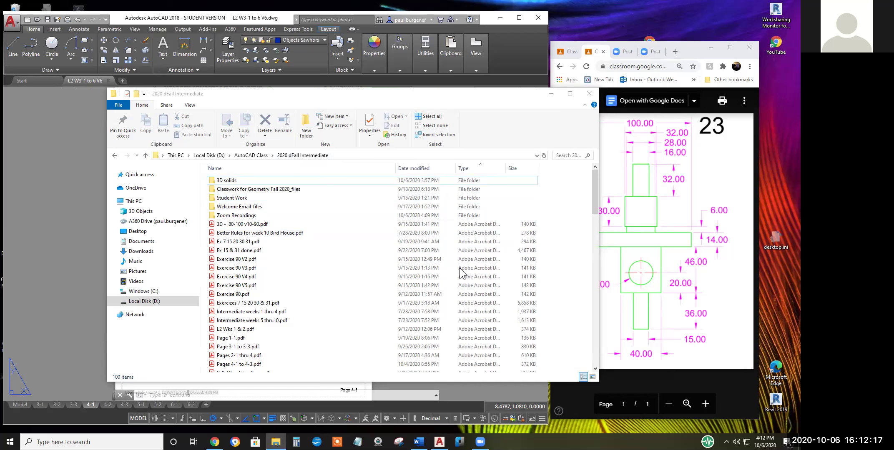
click(246, 199)
double_click(246, 198)
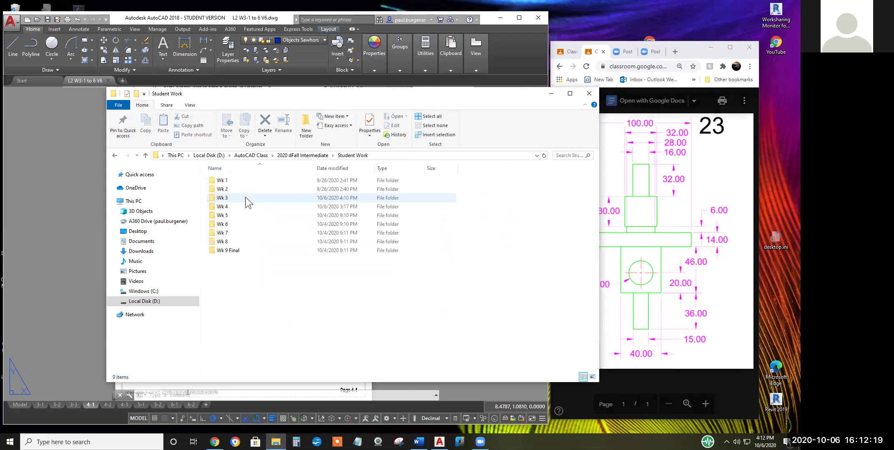
double_click(226, 195)
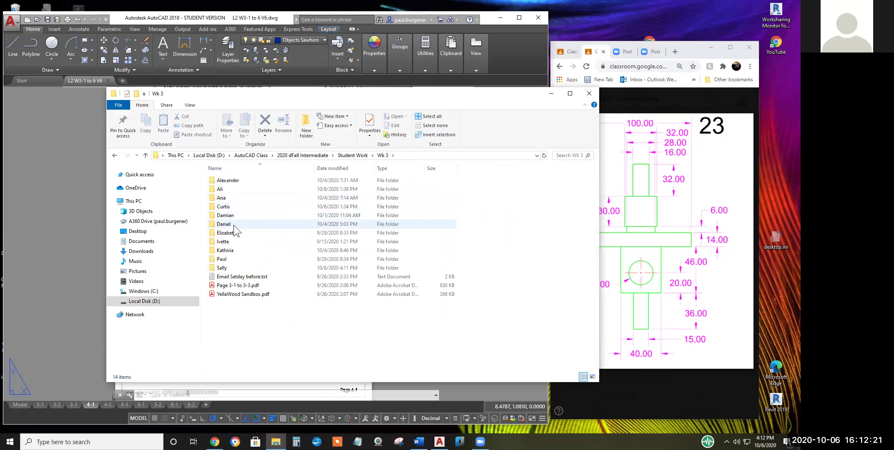
double_click(227, 250)
double_click(255, 188)
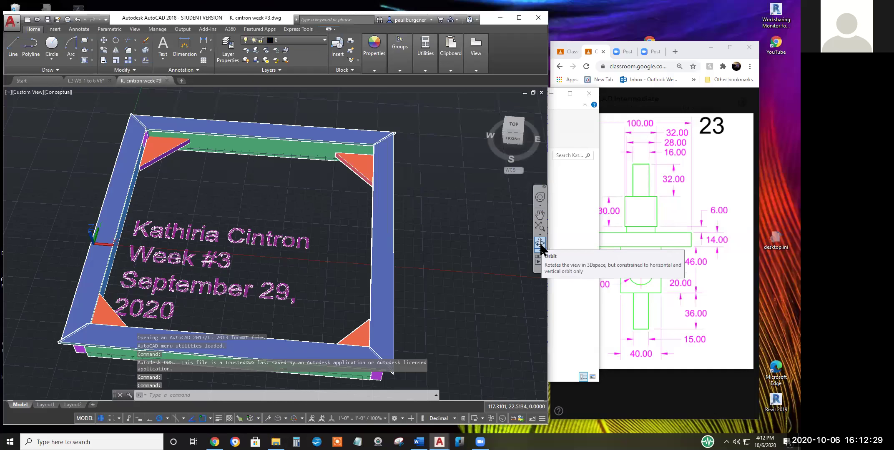
Orbit the student's mitered frame model to view it from below and at a corner
click(540, 244)
drag(340, 302, 352, 112)
drag(153, 310, 206, 319)
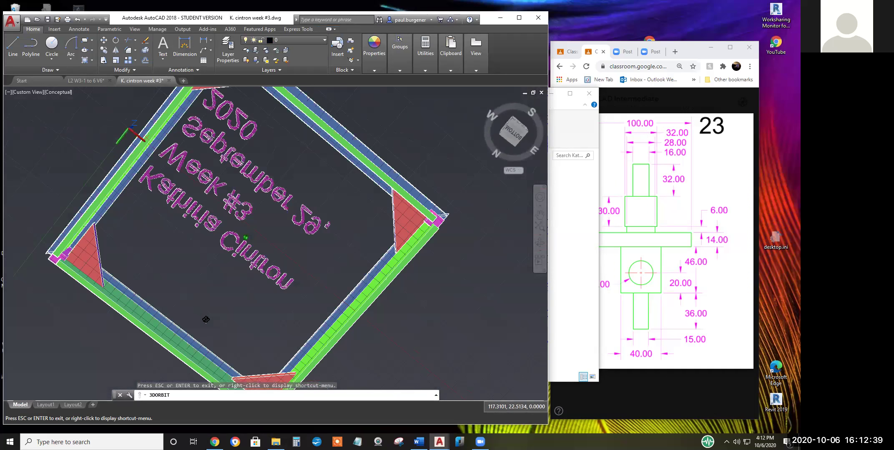
drag(113, 263, 297, 291)
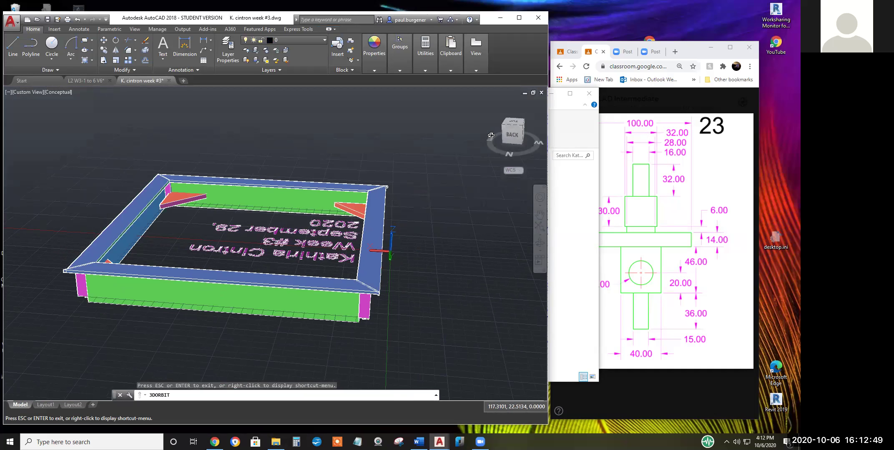
right_click(475, 121)
click(481, 126)
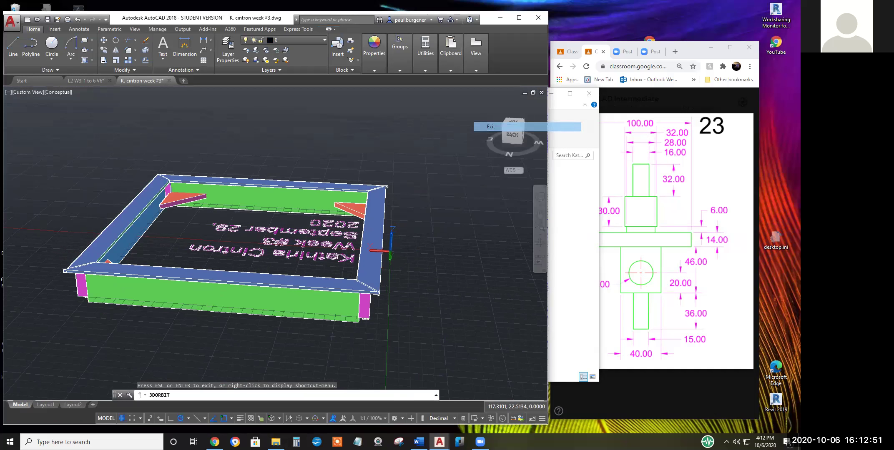
Snap back to the Top view and close the student's drawing without saving
drag(505, 117, 509, 133)
click(512, 127)
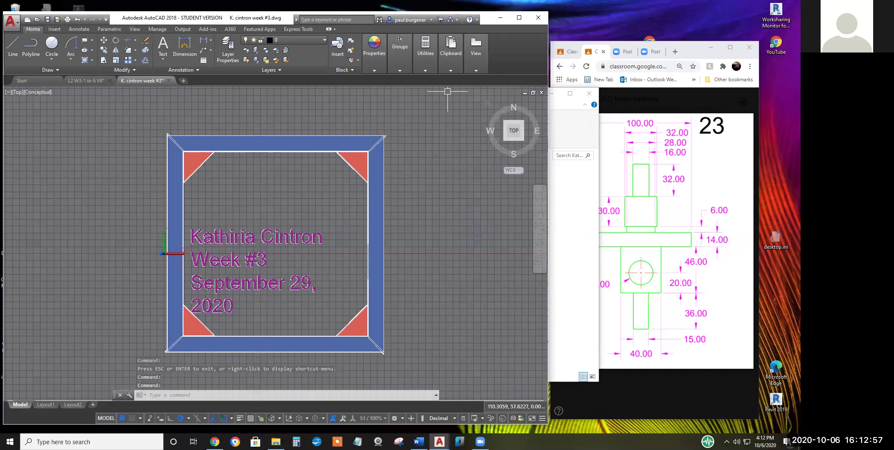
click(168, 81)
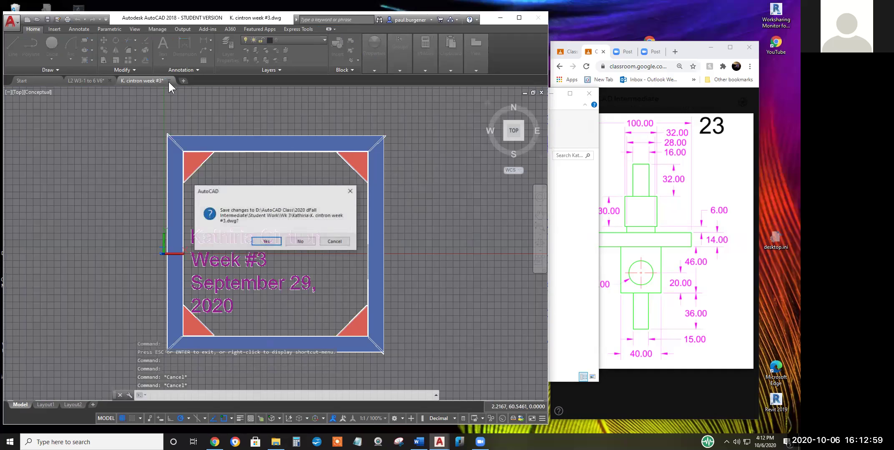
click(301, 242)
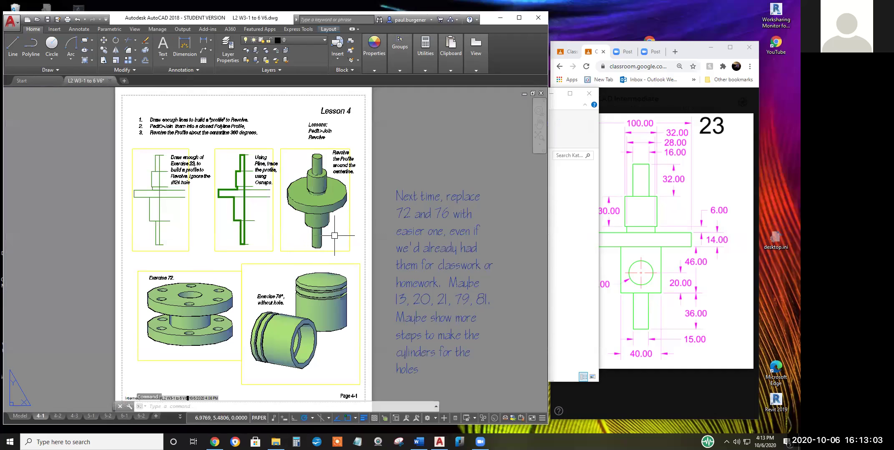
Close the leftover student folder window to reveal AutoCAD's 4-1 layout again
mouse_move(624, 394)
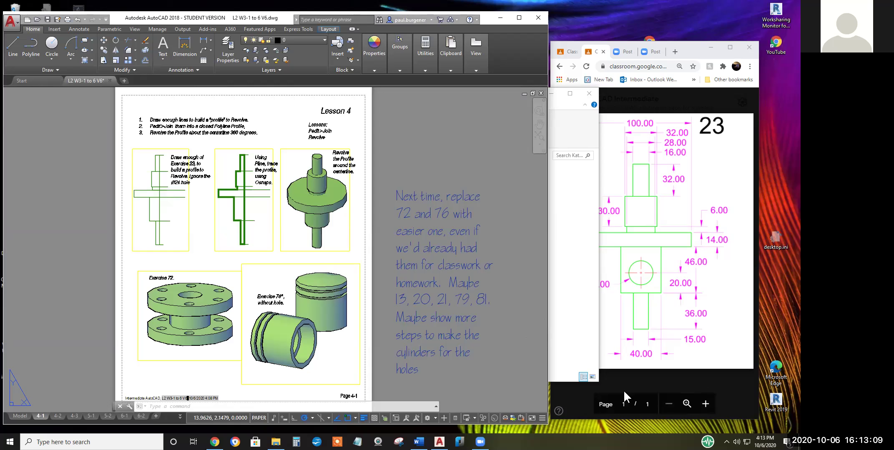
click(566, 186)
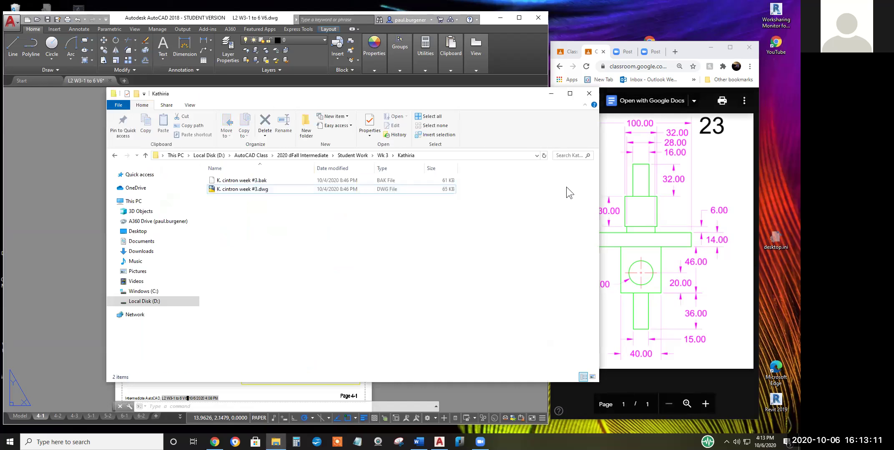
click(588, 94)
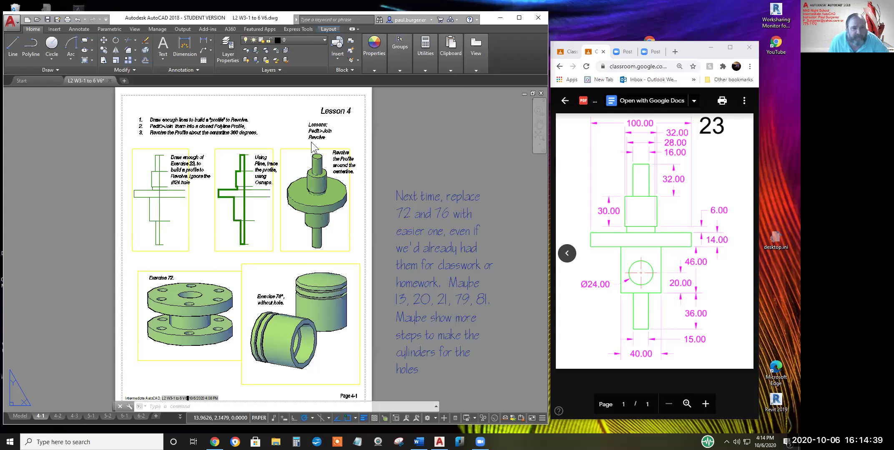
Switch from layout 4-1 to the 4-2 Intersect exercise layout
scroll(312, 141, up, 2)
scroll(312, 142, up, 1)
scroll(313, 145, down, 4)
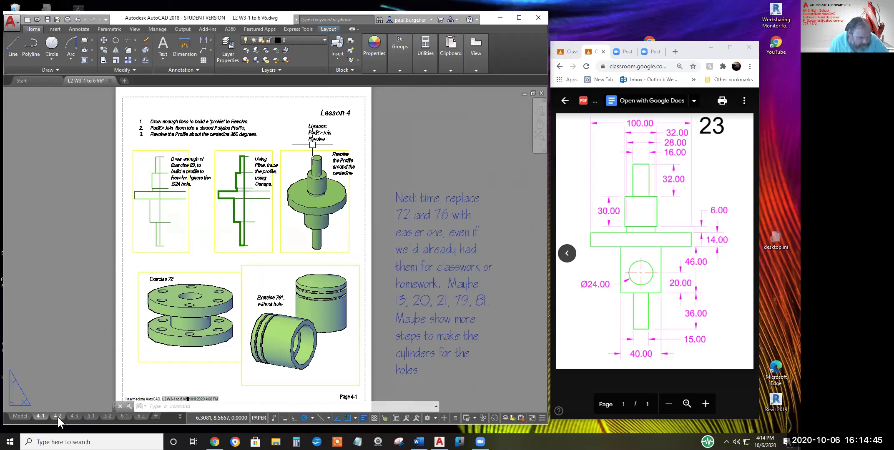
mouse_move(57, 415)
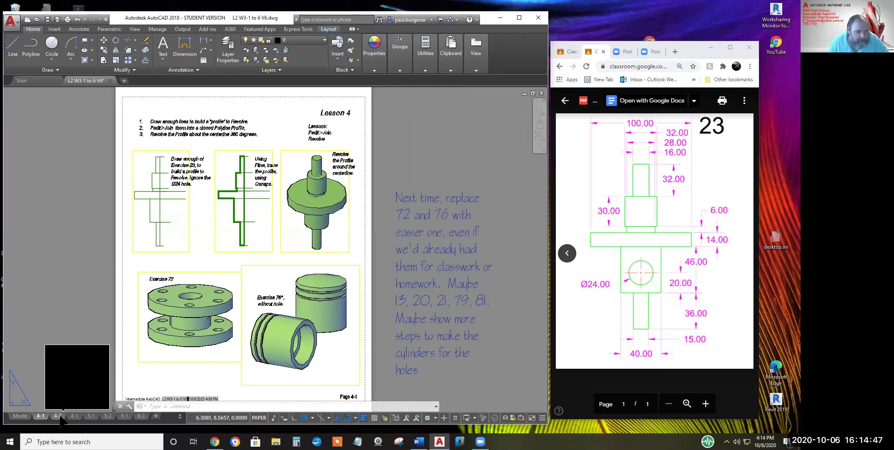
click(57, 416)
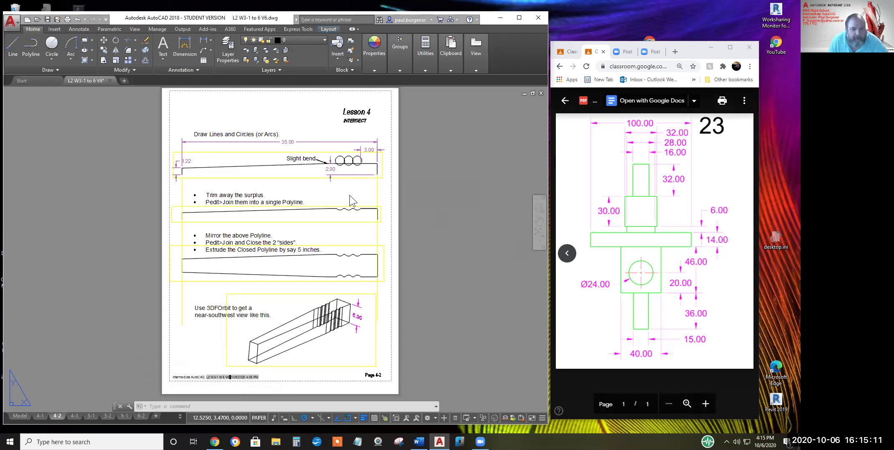
Open layout 4-3 and zoom and pan to show the lower table drawings
click(73, 415)
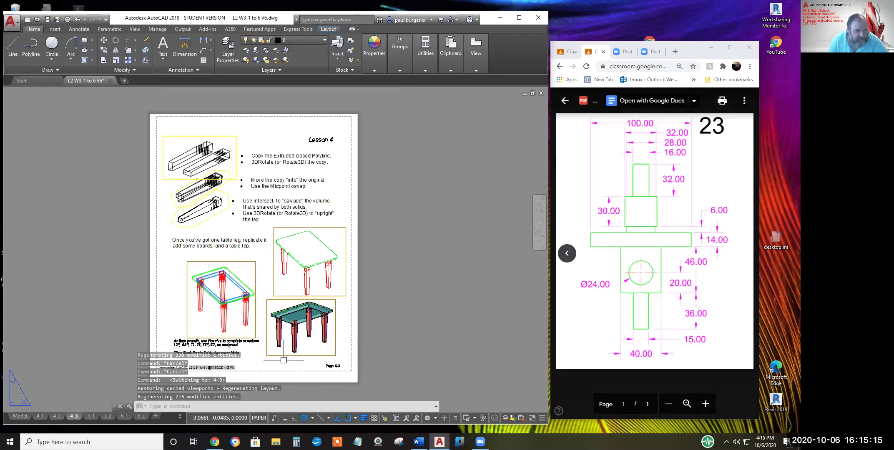
scroll(308, 328, up, 4)
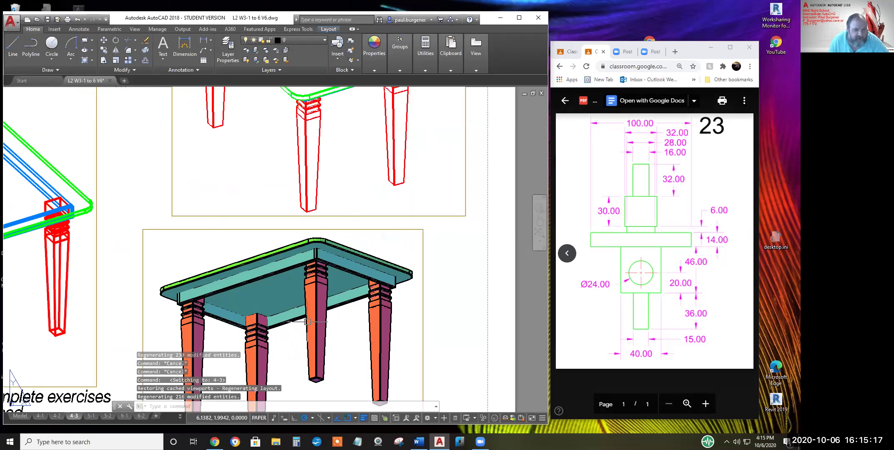
scroll(306, 323, down, 2)
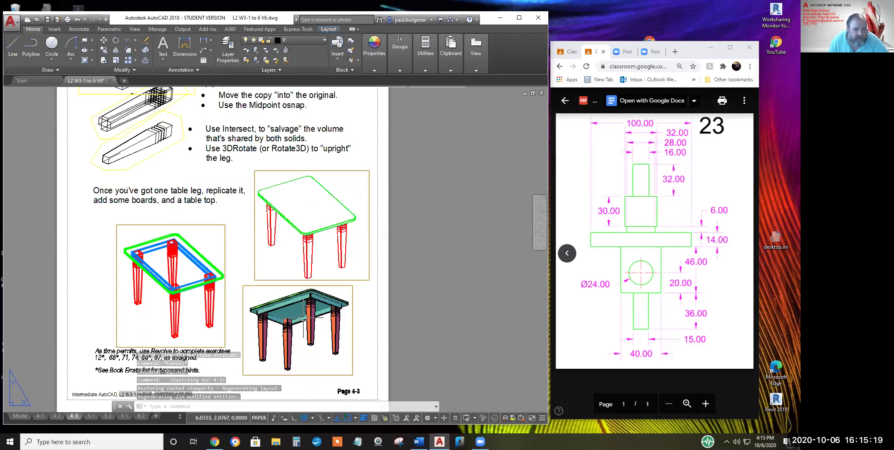
scroll(307, 322, down, 3)
middle_drag(295, 282, 287, 288)
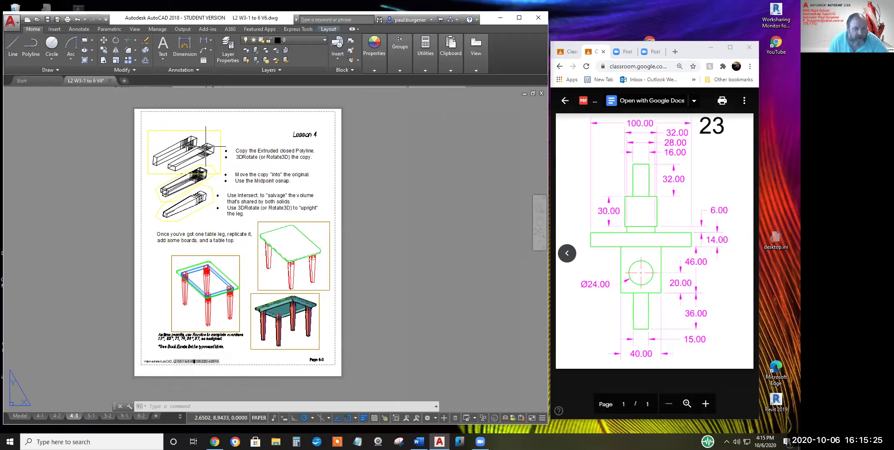
scroll(180, 155, up, 5)
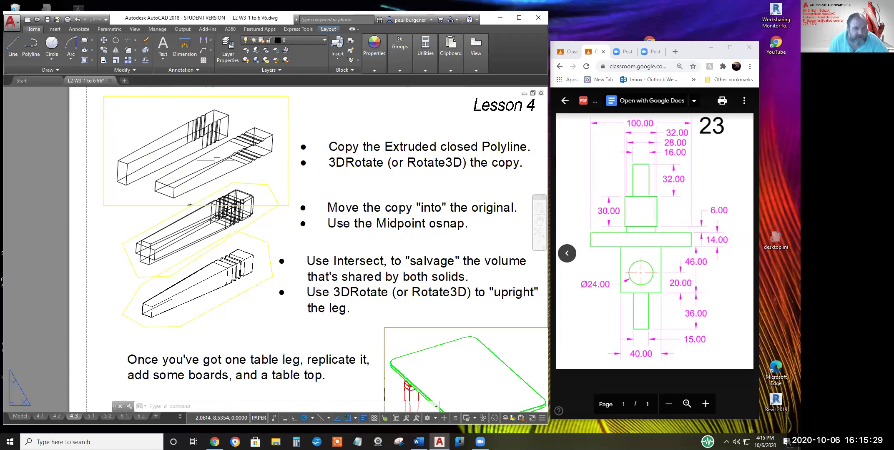
scroll(207, 222, up, 4)
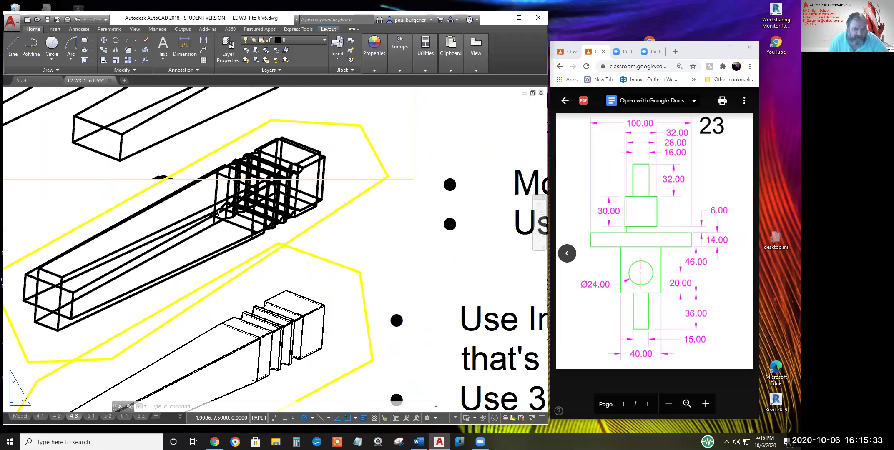
scroll(198, 213, down, 4)
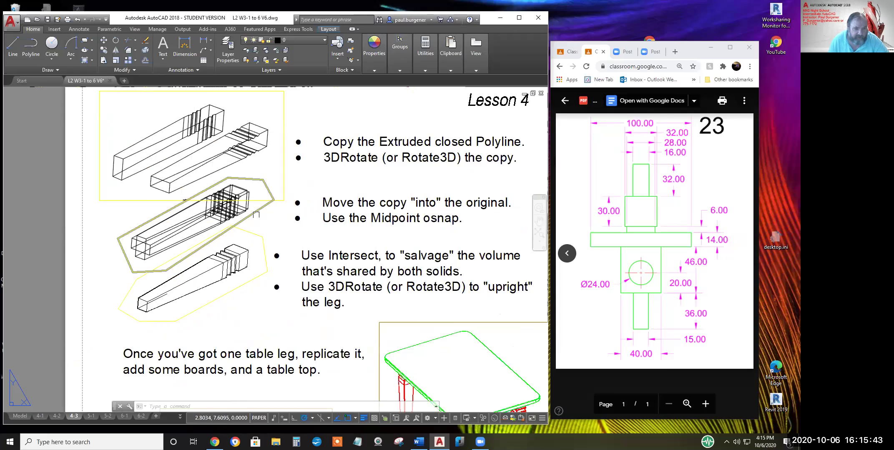
scroll(273, 251, down, 2)
middle_drag(347, 255, 299, 205)
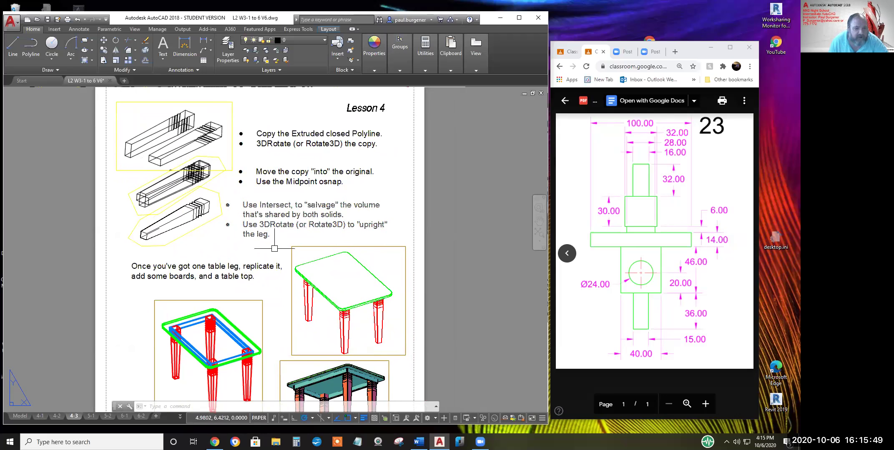
Return to layout 4-1 and page the PDF preview back to the exercises 86/87 sheet
click(40, 416)
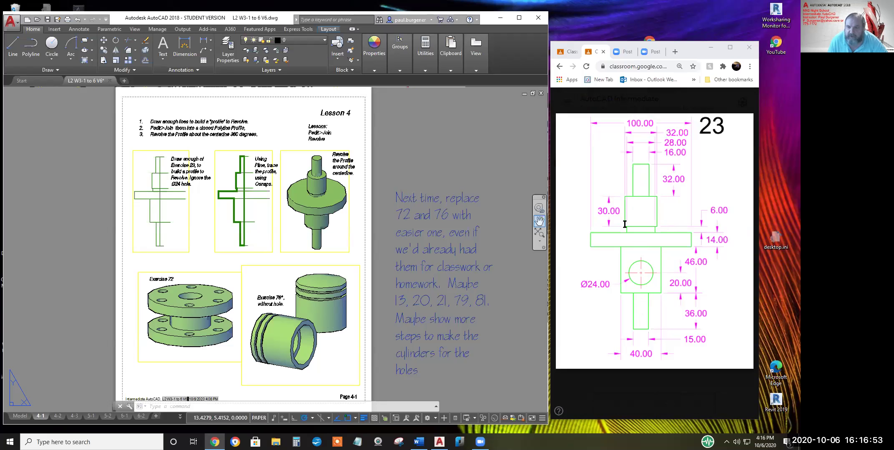
mouse_move(617, 234)
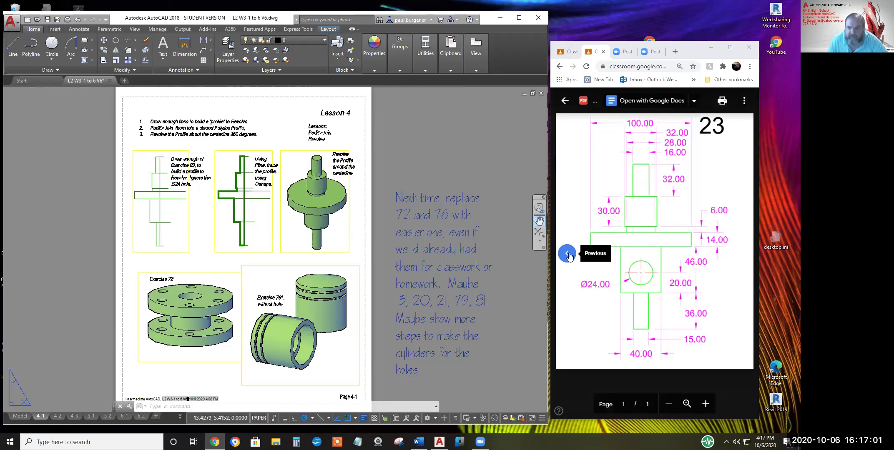
click(568, 254)
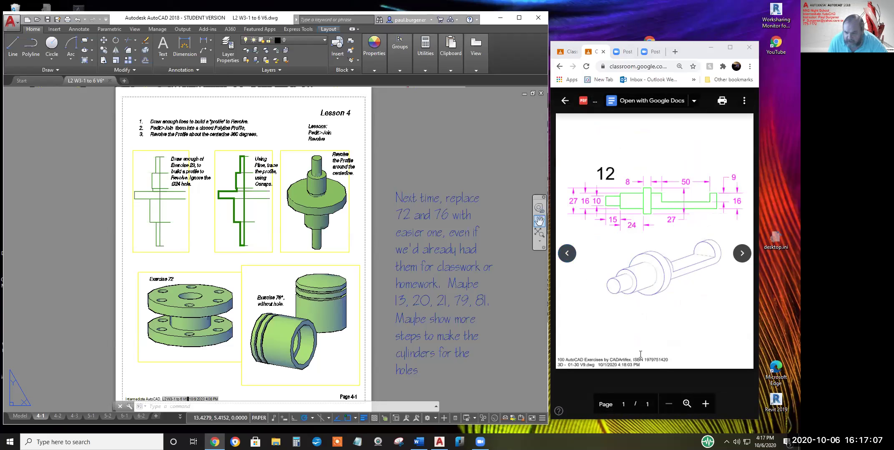
click(567, 253)
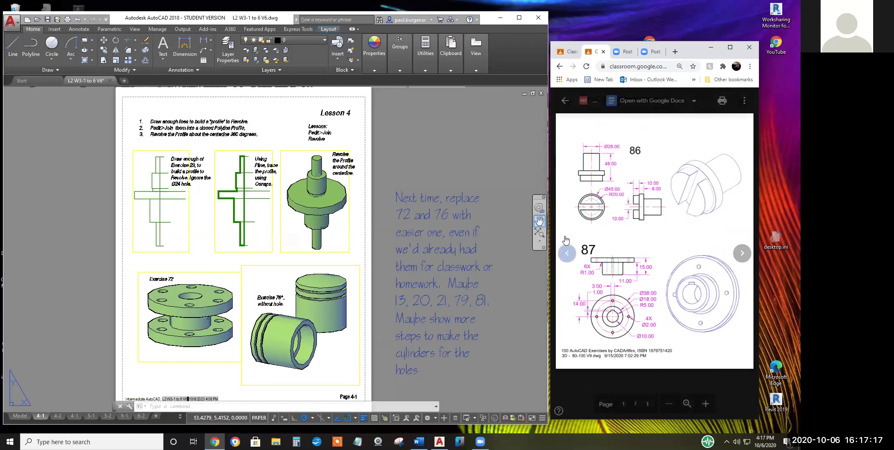
Page forward to exercise 23, then back to the exercises 68, 71 and 74 sheet
click(743, 254)
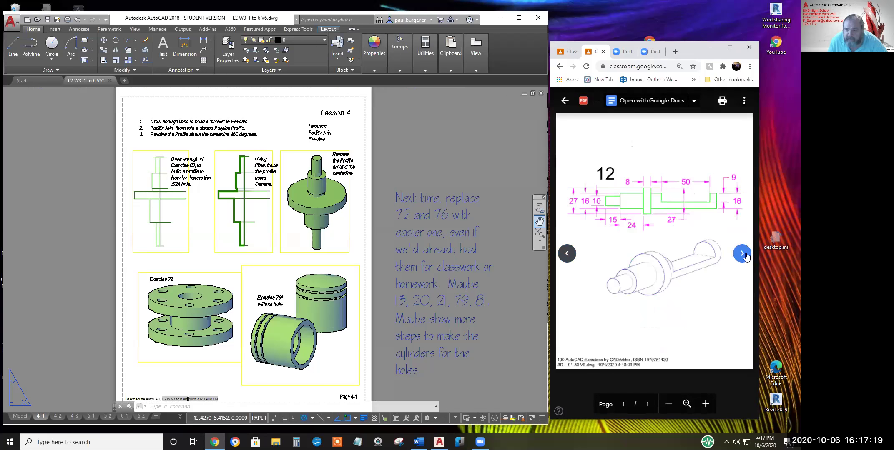
click(742, 254)
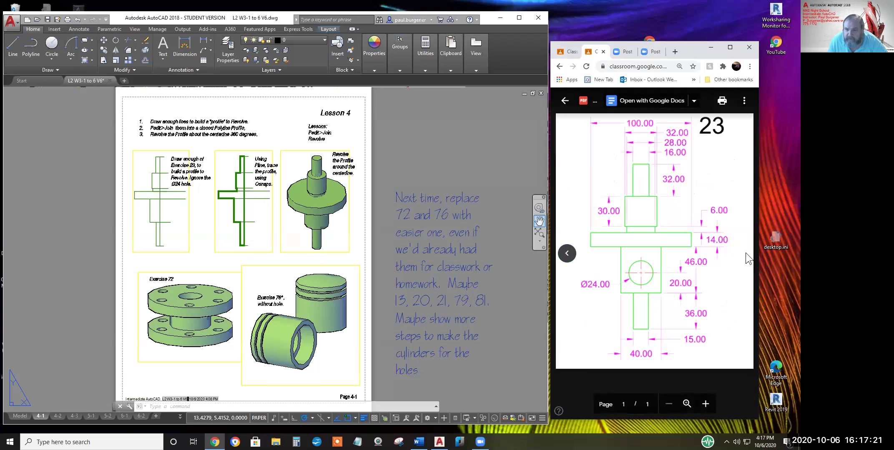
click(567, 253)
click(567, 253)
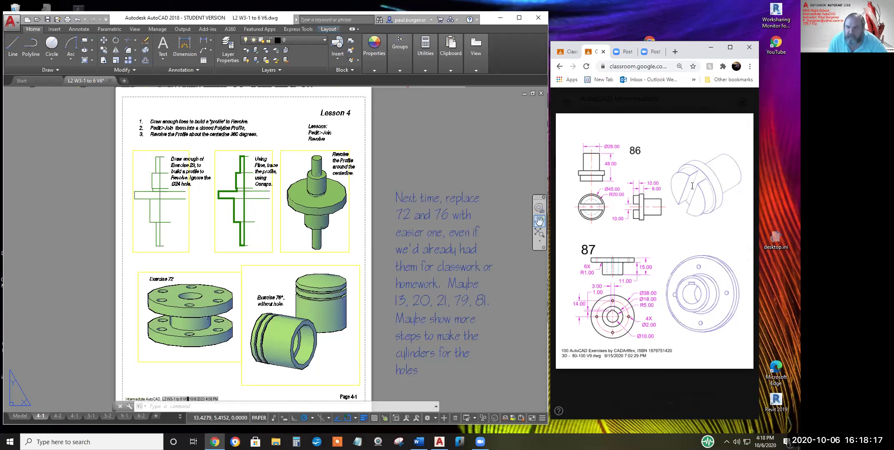
mouse_move(727, 235)
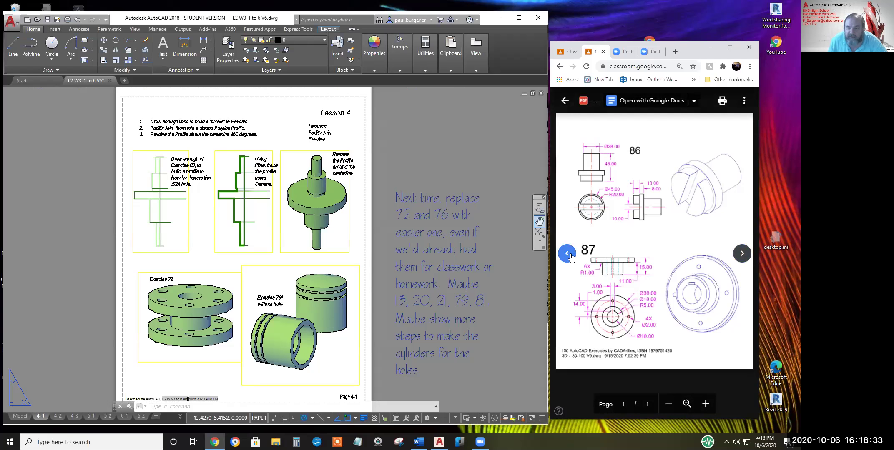
click(568, 254)
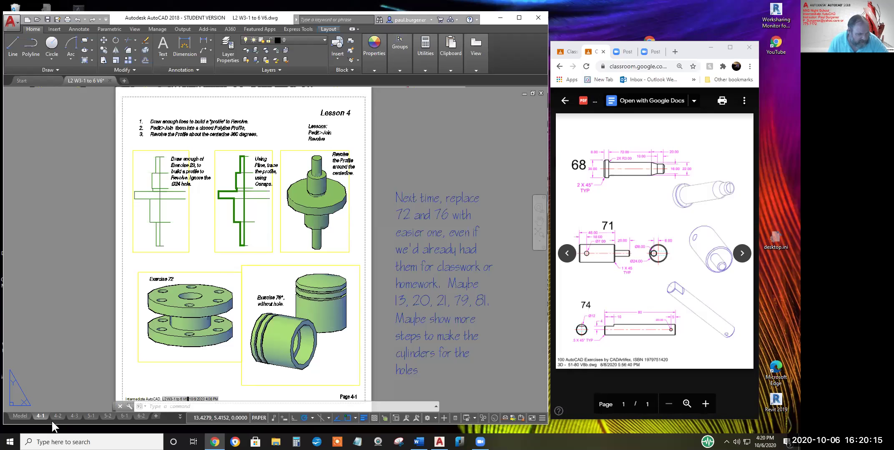
Go from layout 4-2 to layout 4-3 and fit the whole Lesson 4 table-leg sheet in view
mouse_move(56, 417)
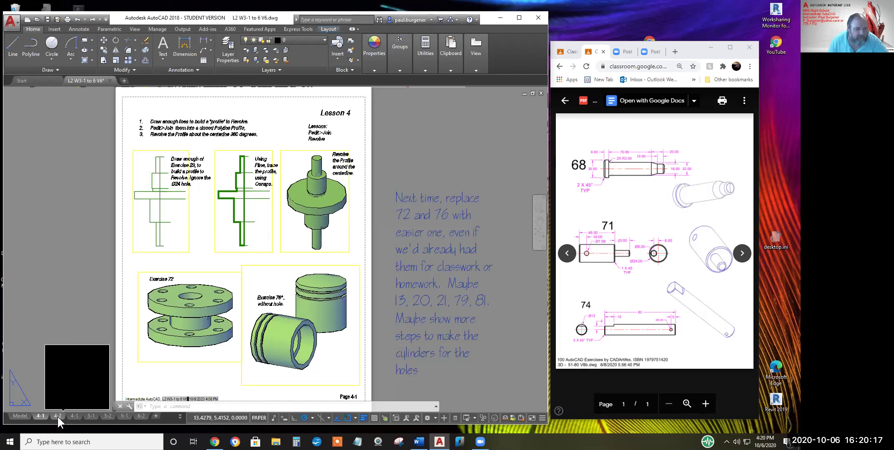
click(57, 416)
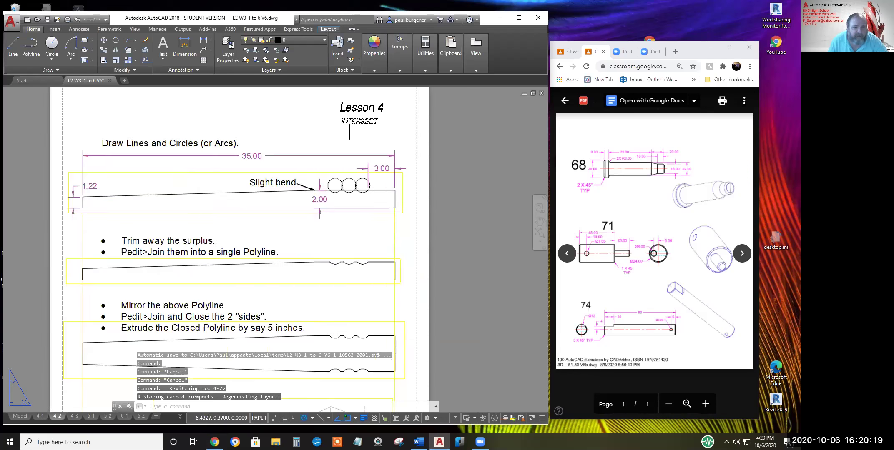
scroll(349, 171, down, 3)
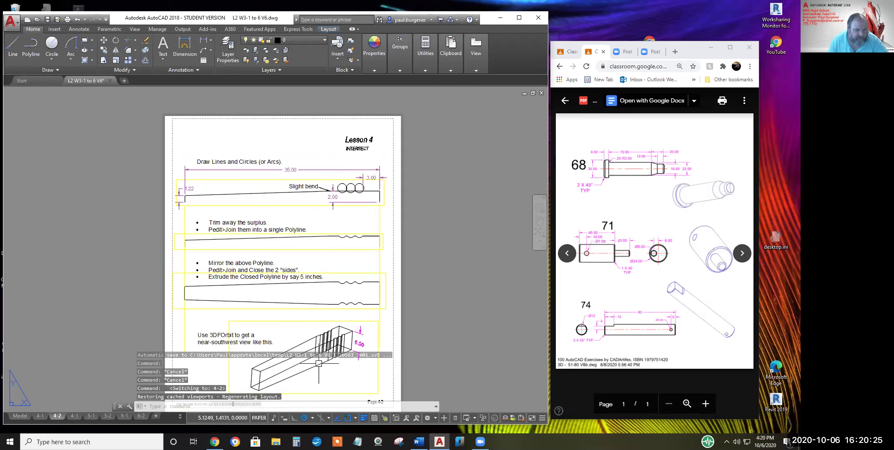
click(74, 416)
scroll(188, 216, up, 5)
scroll(188, 216, up, 2)
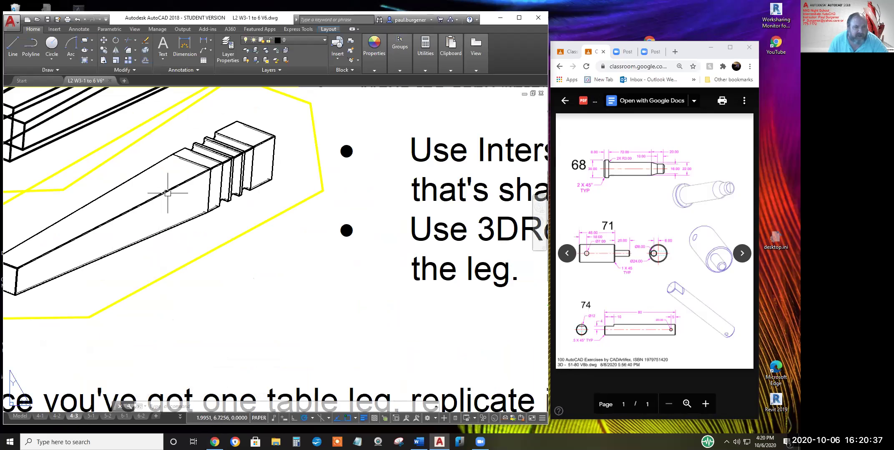
scroll(173, 200, down, 4)
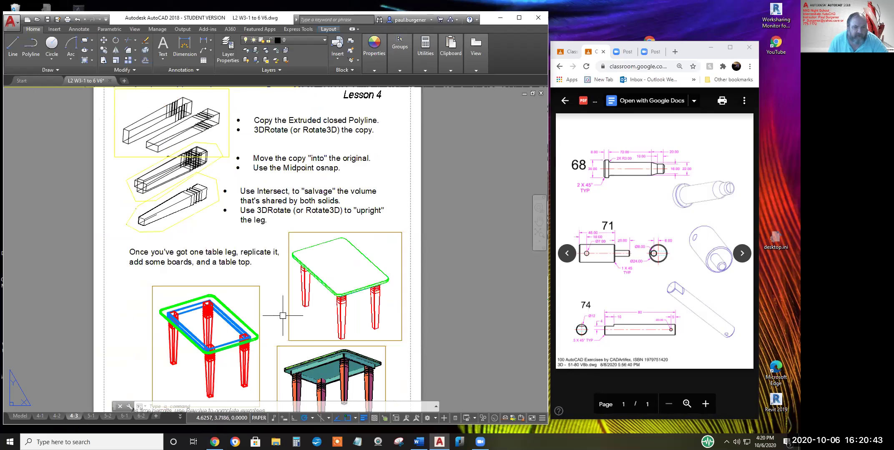
middle_drag(309, 313, 332, 311)
scroll(332, 311, down, 3)
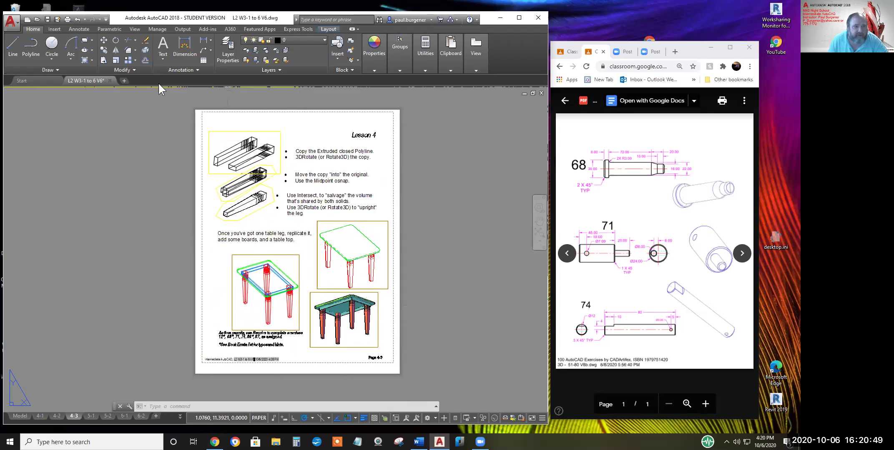
Step the Classroom PDF preview back once, then forward to the exercise 23 drawing
click(567, 253)
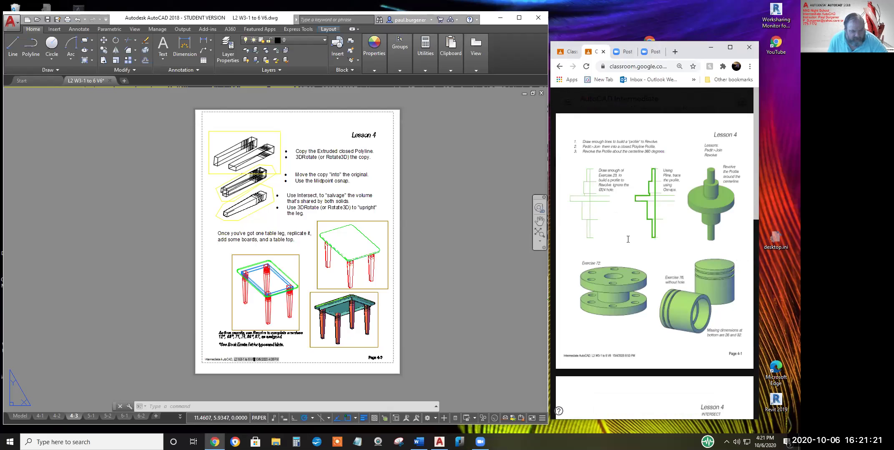
mouse_move(741, 254)
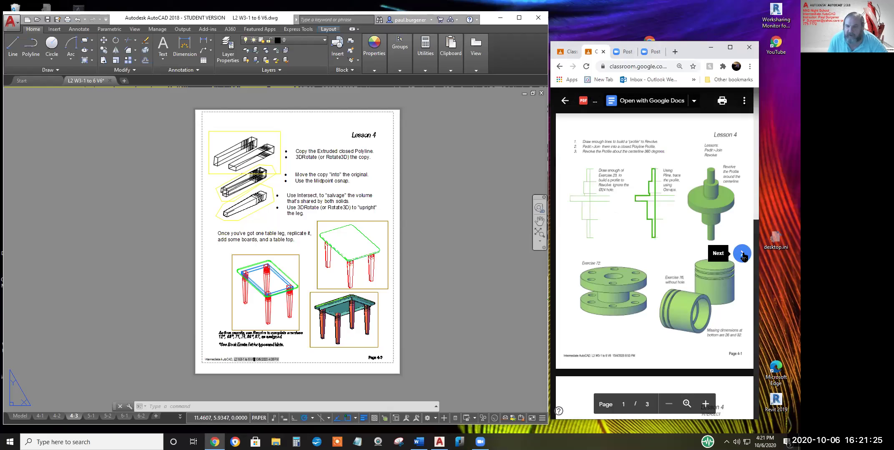
click(742, 253)
click(742, 255)
click(741, 254)
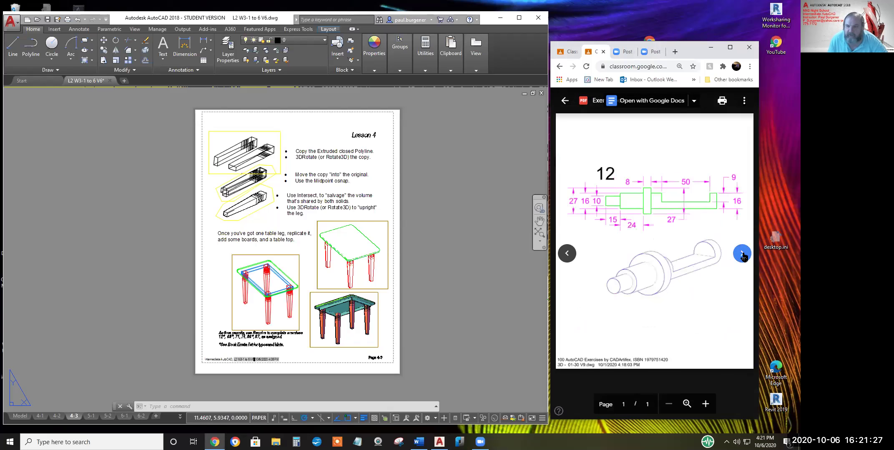
click(742, 255)
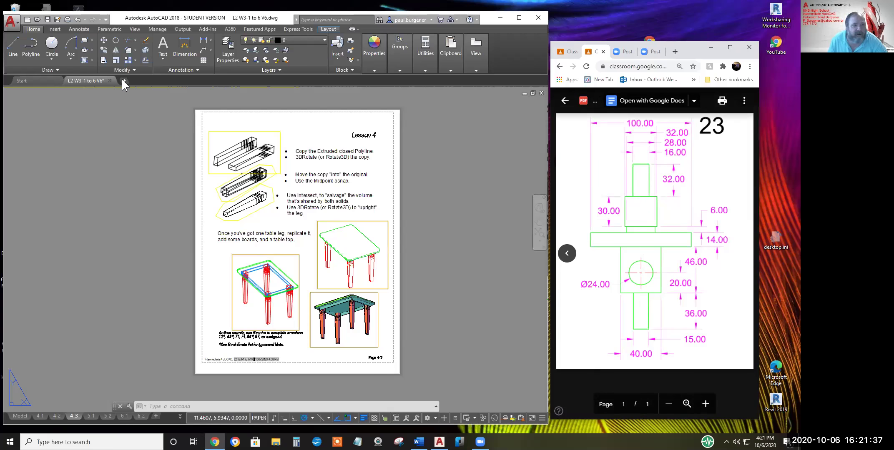
Create a new drawing from acad - Copy.dwt and turn off grid and annotation visibility
click(11, 22)
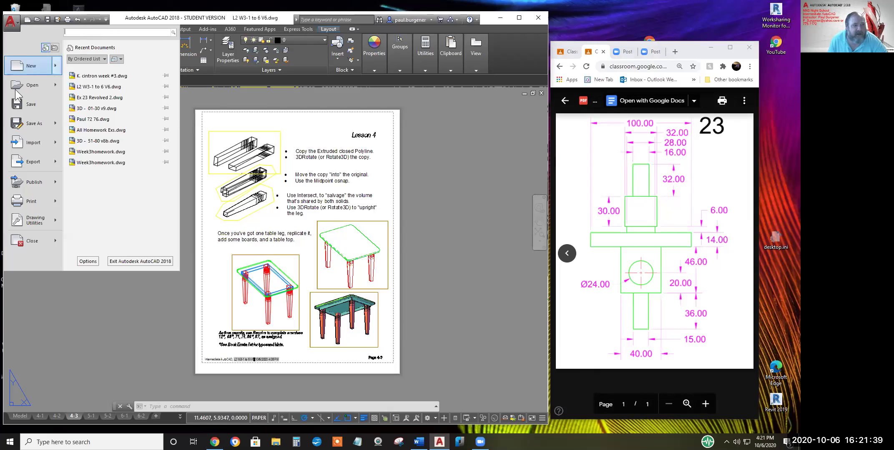
click(33, 66)
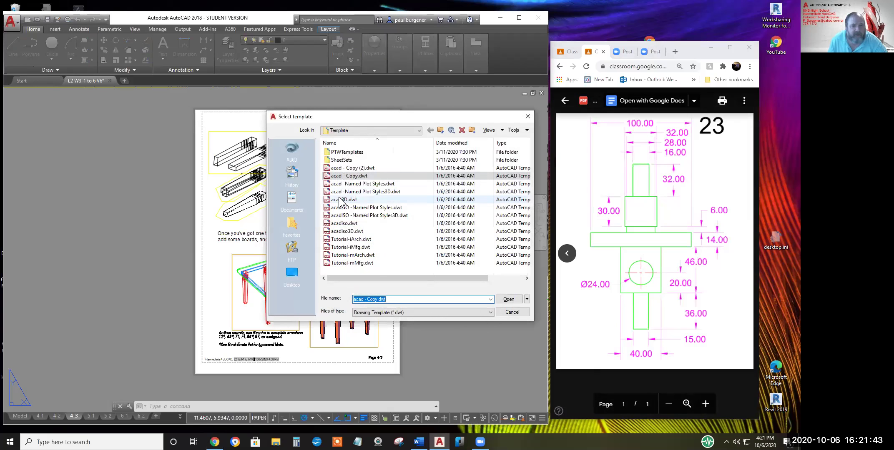
click(510, 299)
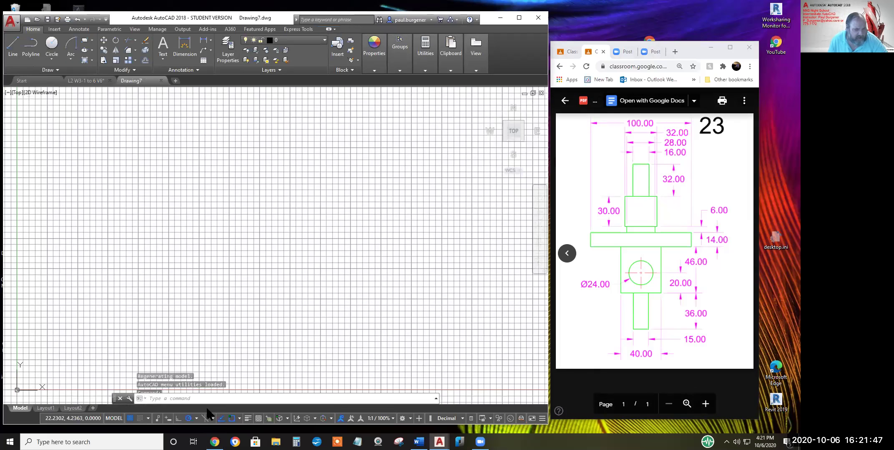
click(129, 417)
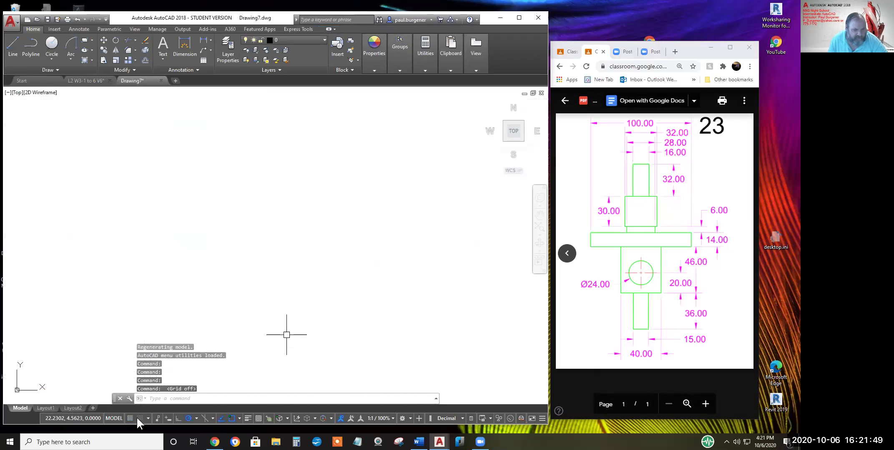
click(340, 417)
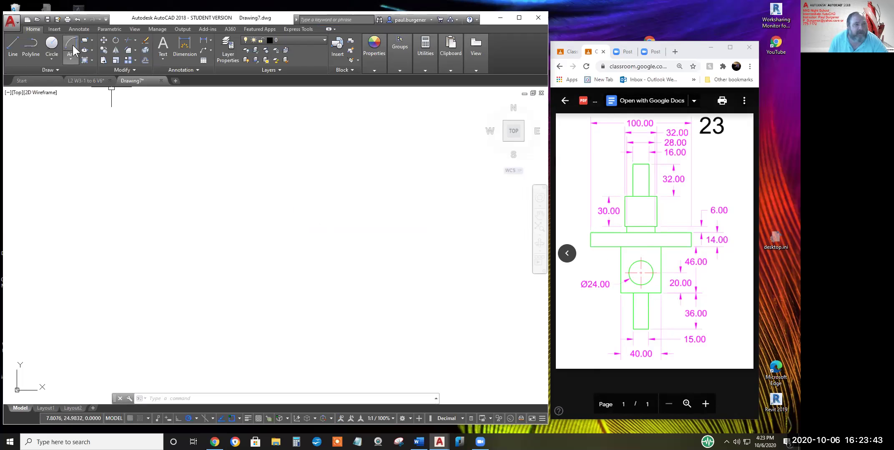
Start a line at the top of the centerline and draw a 32-unit segment downward
click(11, 42)
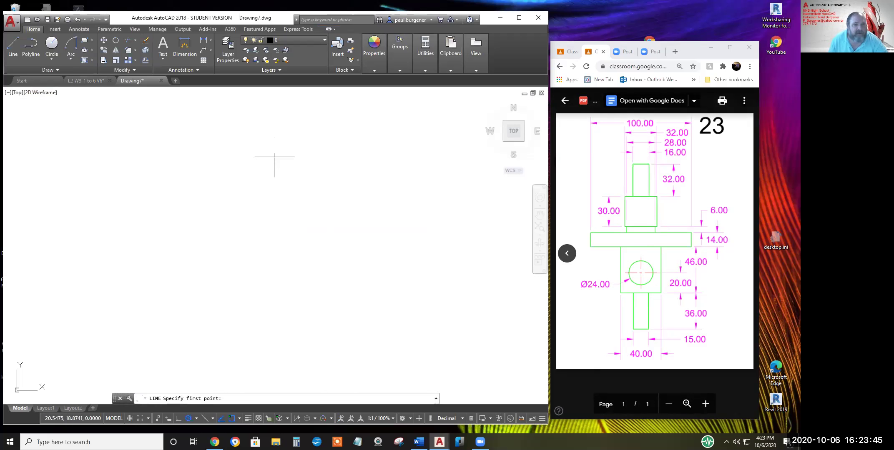
click(270, 111)
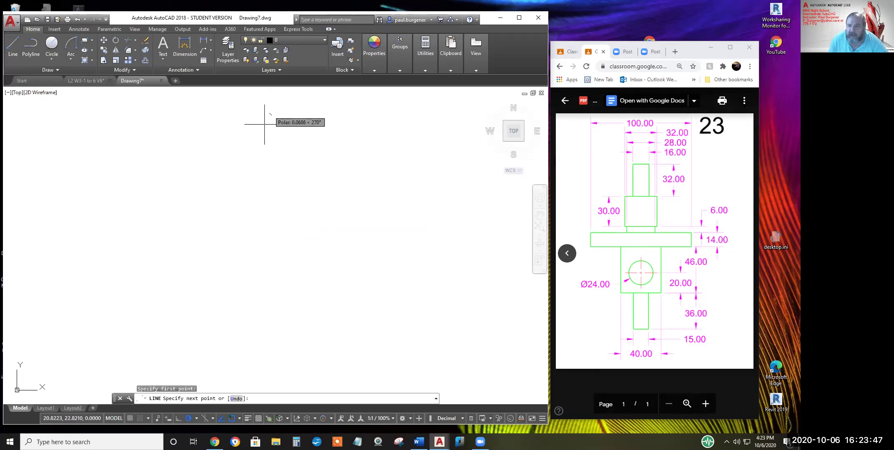
text(32)
key(Return)
Continue the line down with 30- and 6-unit segments, then end the command
scroll(330, 205, down, 5)
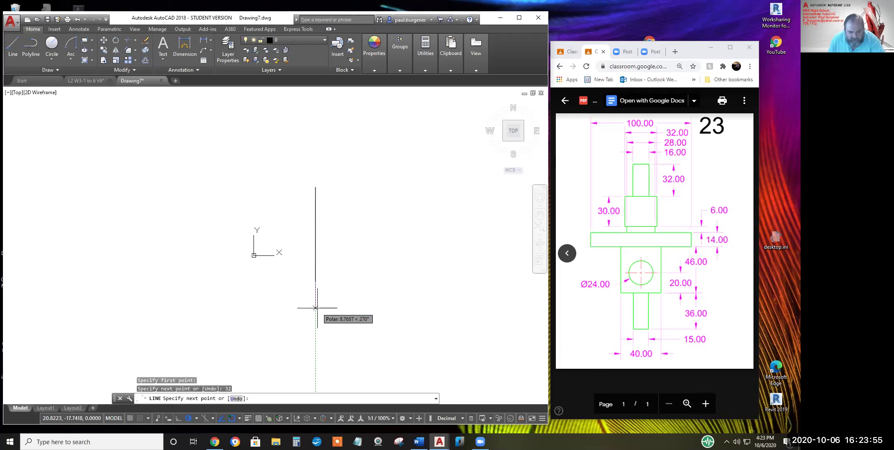
text(30)
key(Return)
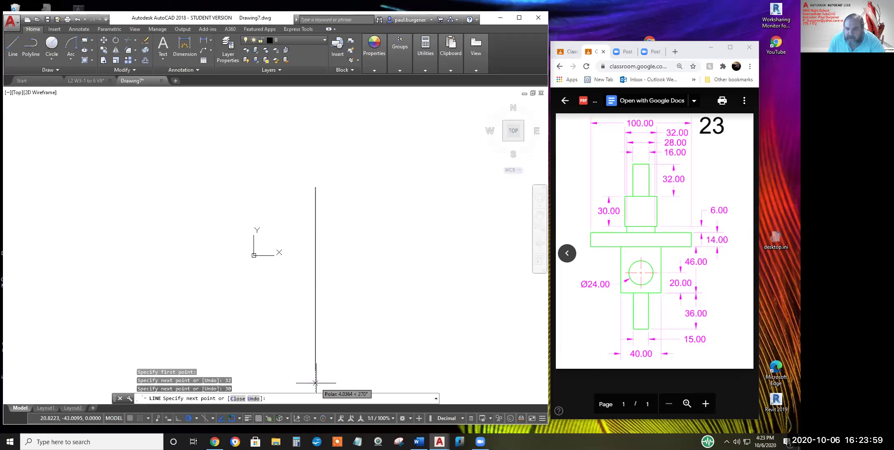
text(6)
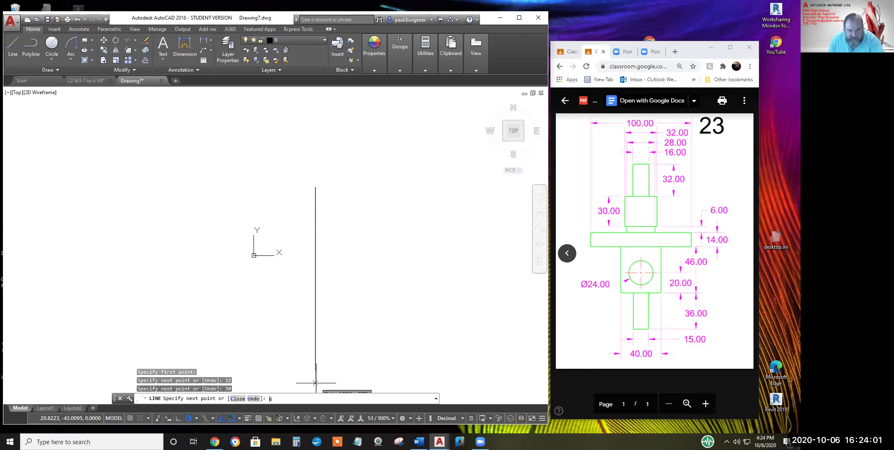
key(Return)
middle_drag(329, 338, 331, 262)
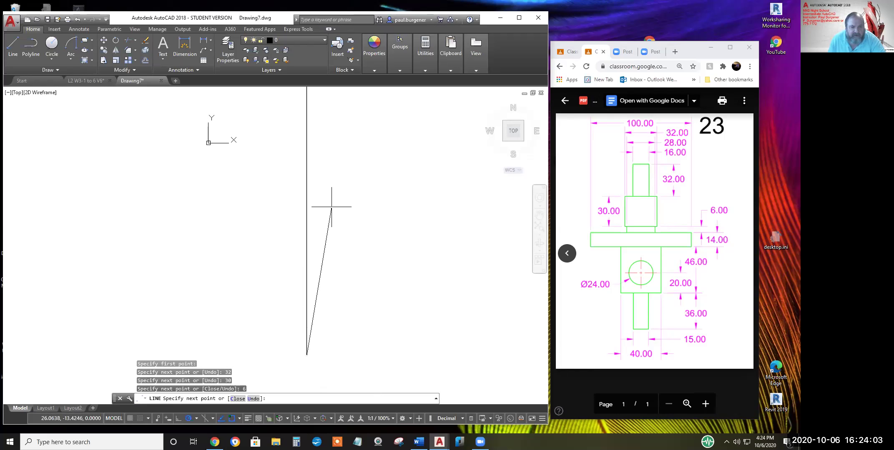
middle_drag(325, 307, 323, 307)
scroll(323, 307, up, 1)
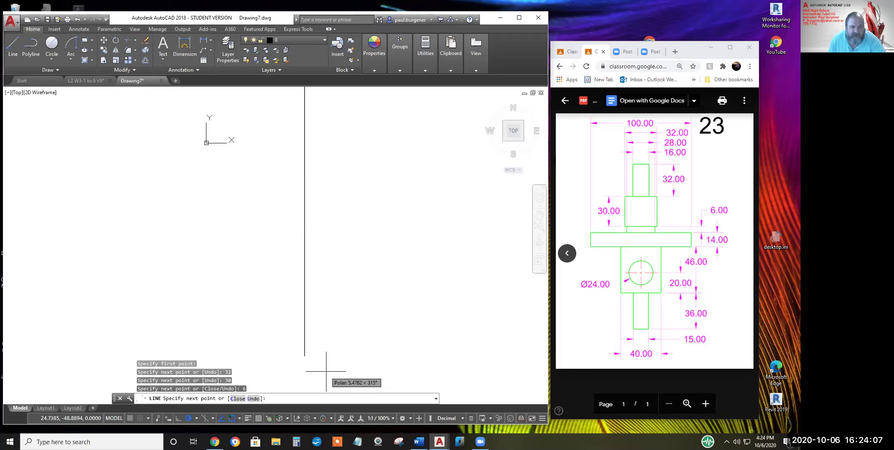
key(Return)
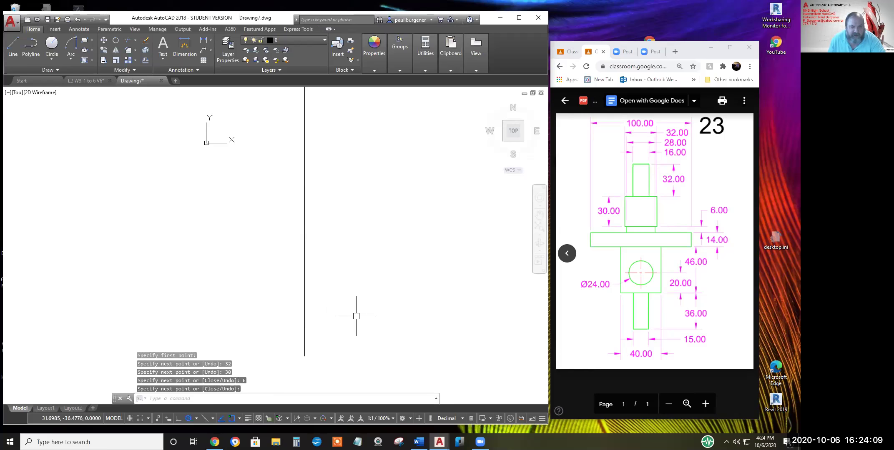
key(Escape)
From the line's lower end, add 14-, 46- and 36-unit segments straight down
middle_click(345, 277)
middle_click(345, 277)
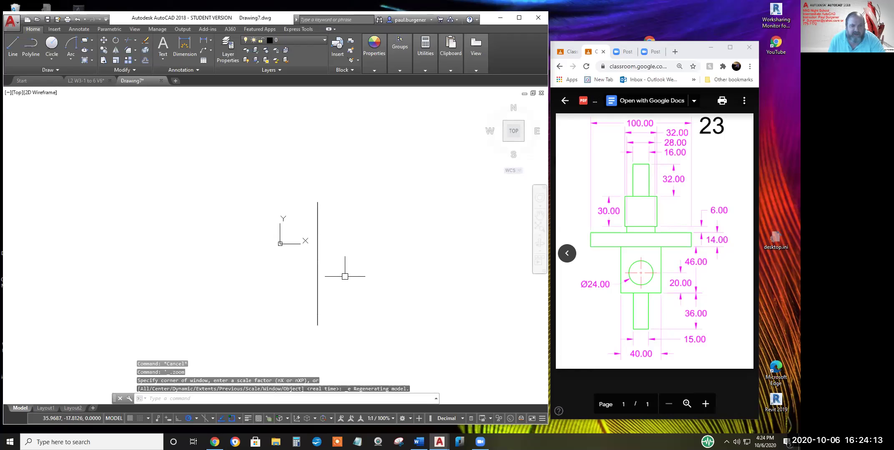
scroll(345, 277, down, 2)
middle_drag(345, 277, 317, 176)
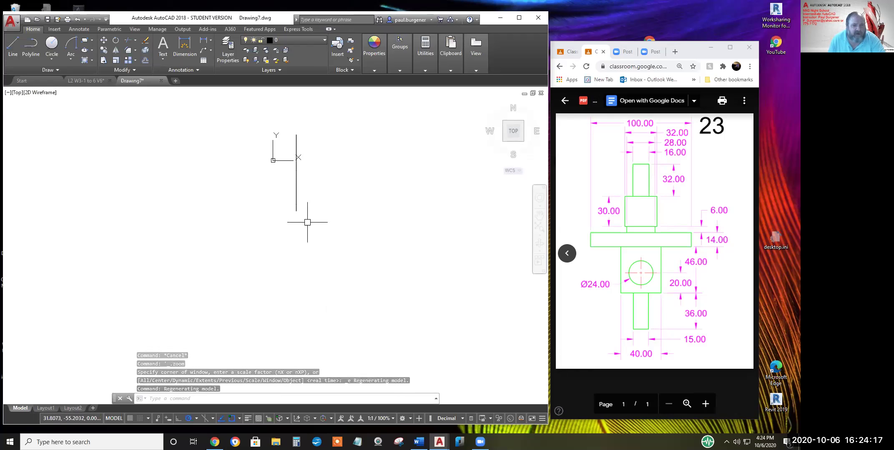
click(13, 46)
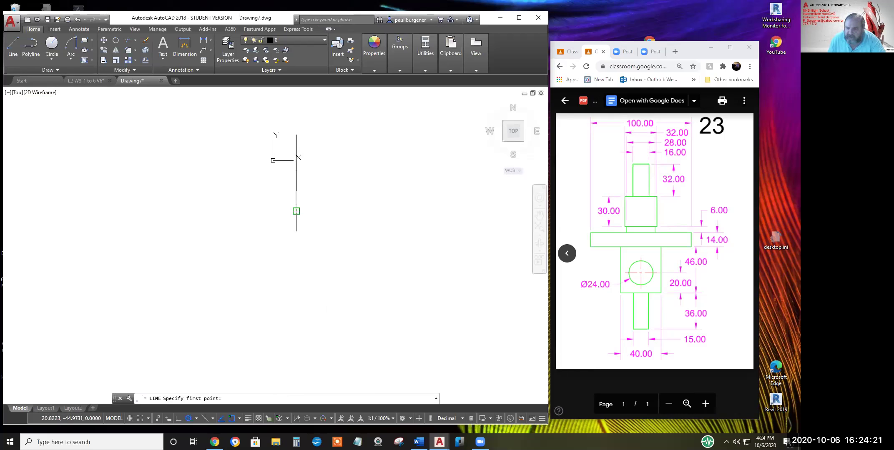
click(296, 211)
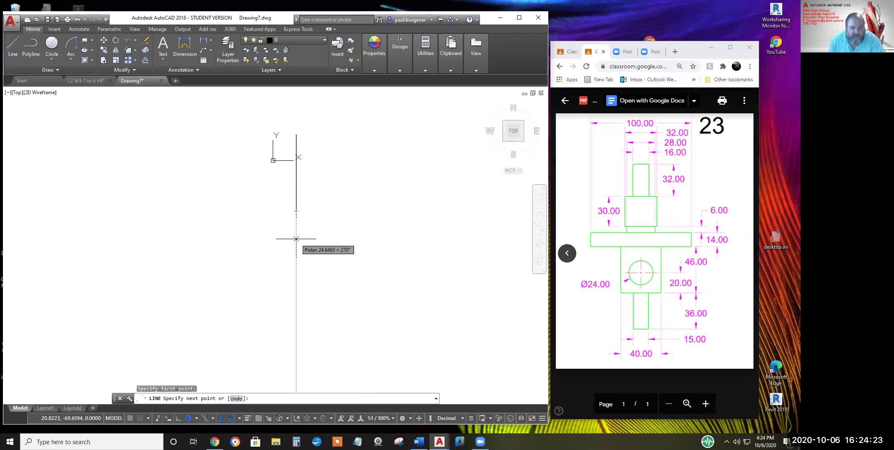
text(14)
key(Return)
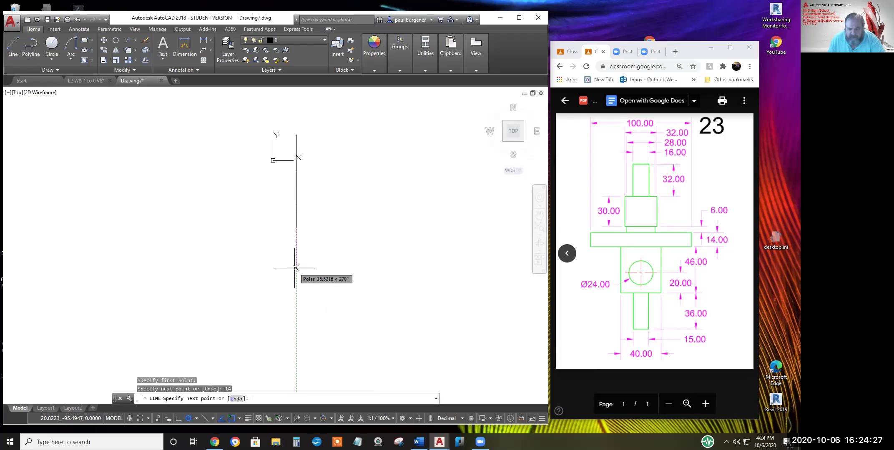
text(46)
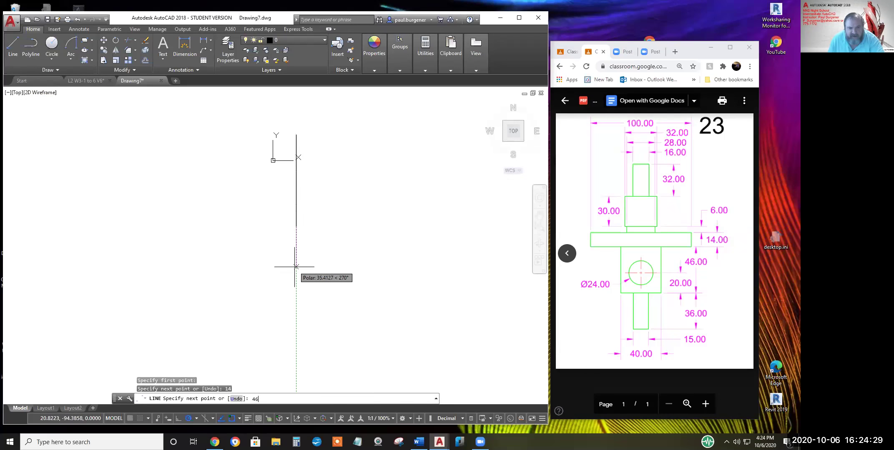
key(Return)
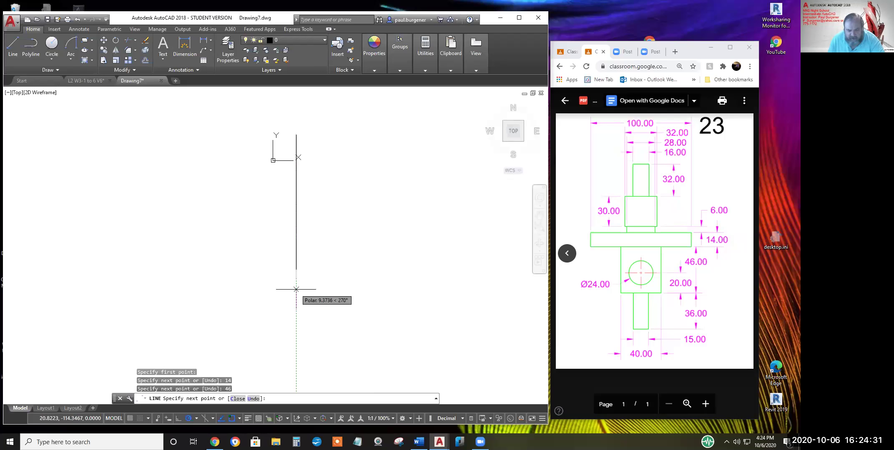
text(36)
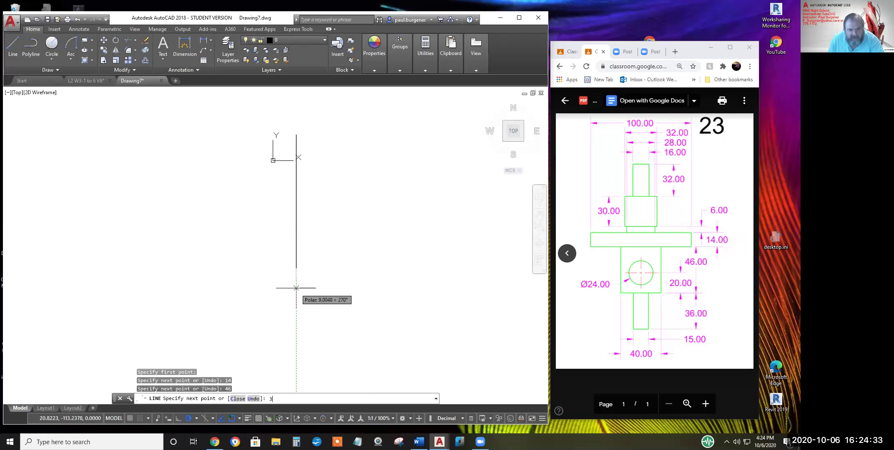
key(Return)
key(Return)
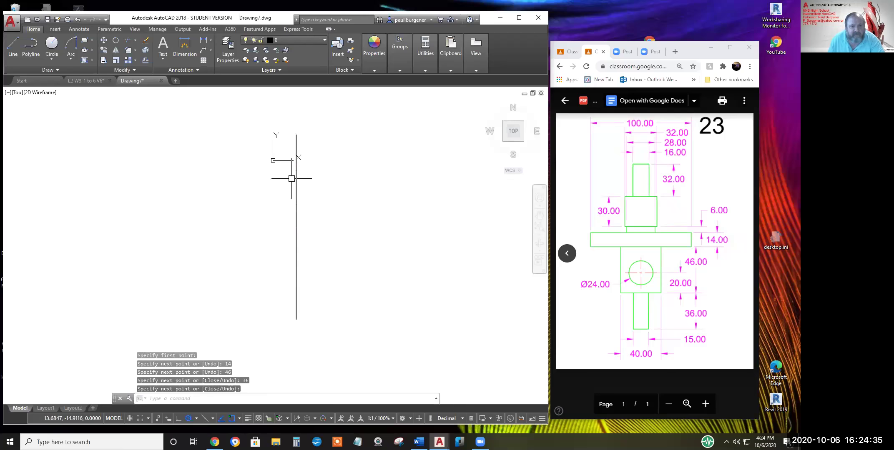
Crossing-select the centerline to check its segments, clear the selection, and start LINE with L
click(353, 314)
click(278, 140)
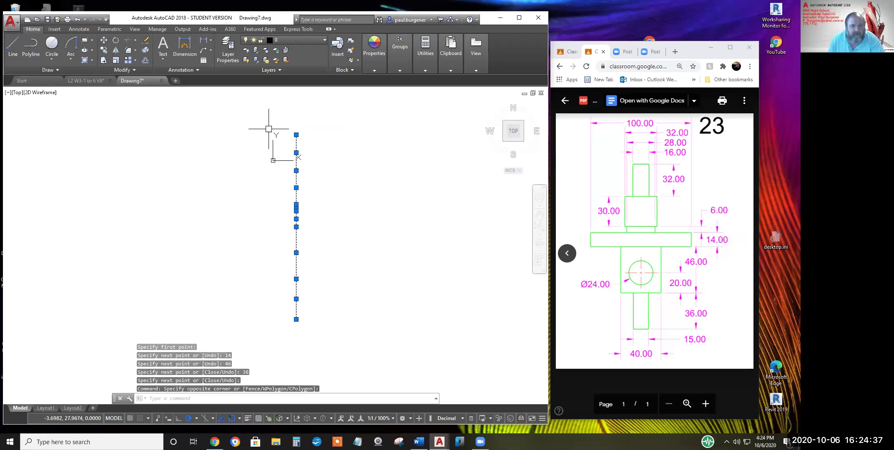
key(Escape)
text(l)
key(Return)
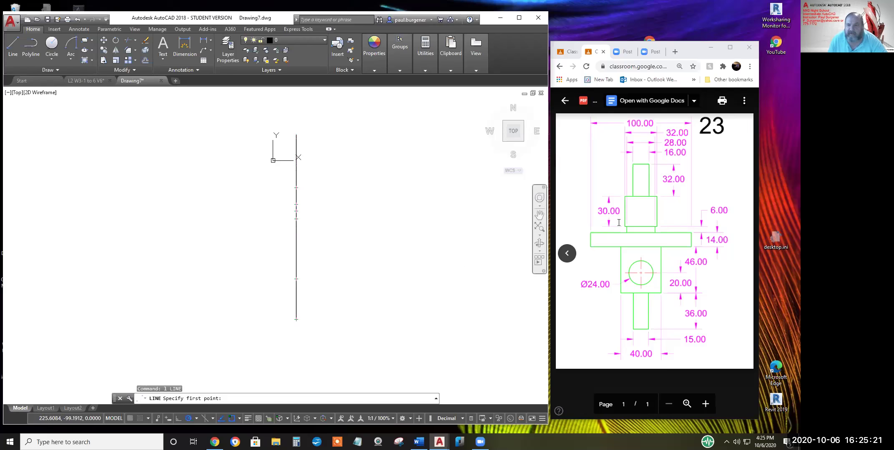
Draw a 16-unit horizontal line to the right from the centerline's top endpoint
click(13, 46)
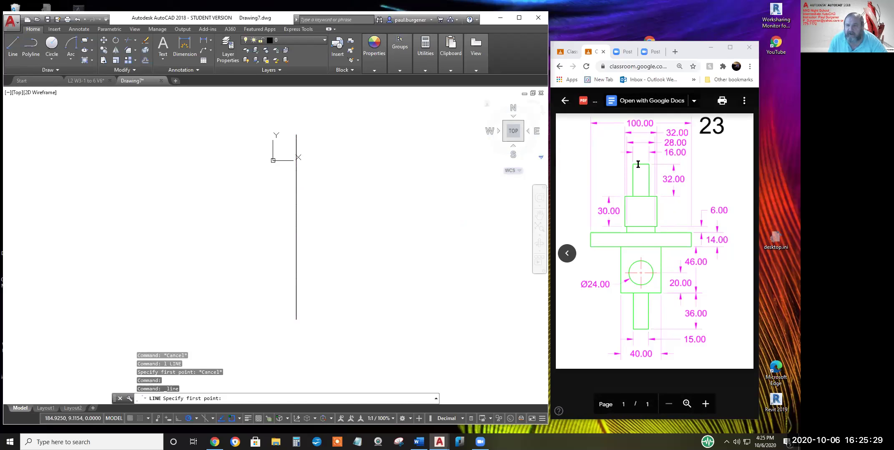
click(296, 134)
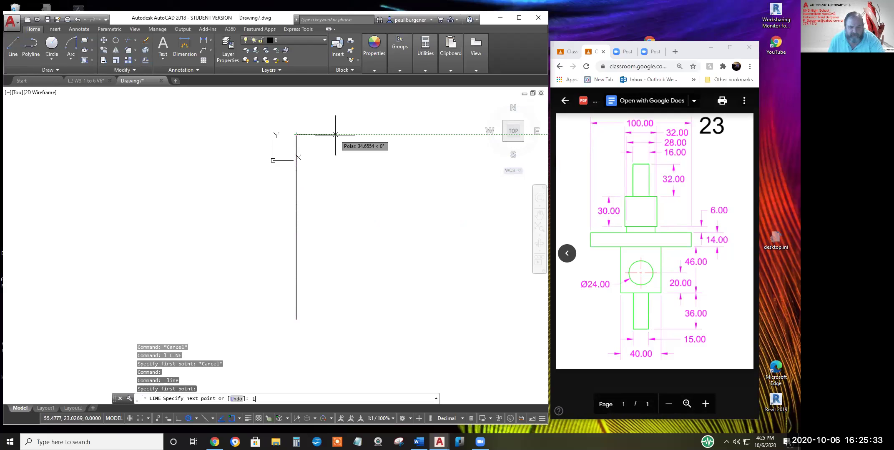
text(16)
key(Return)
key(Return)
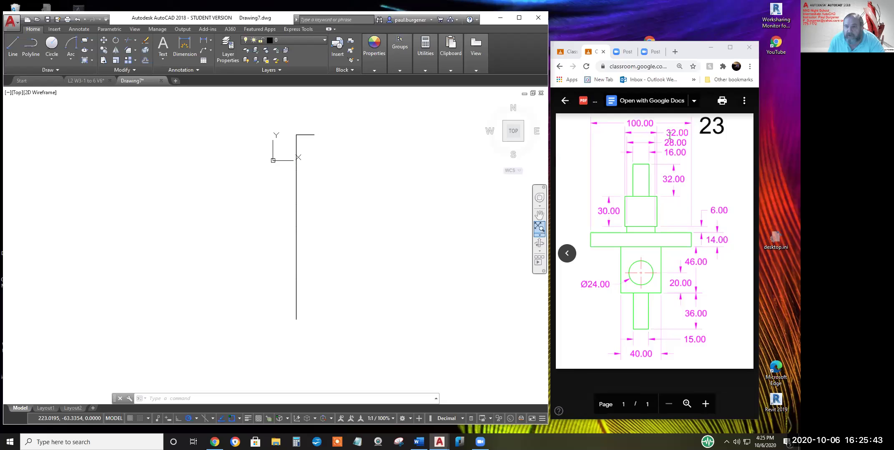
click(12, 41)
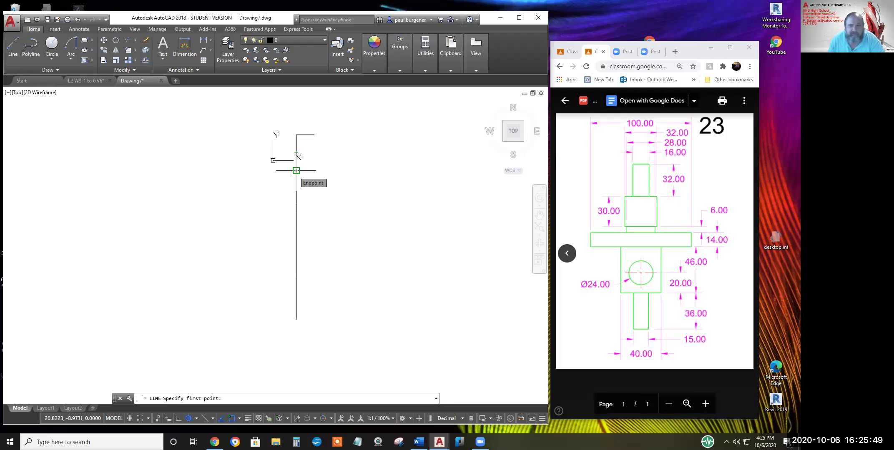
Draw 32- and 28-unit horizontal lines rightward from the next two breaks on the centerline
click(296, 170)
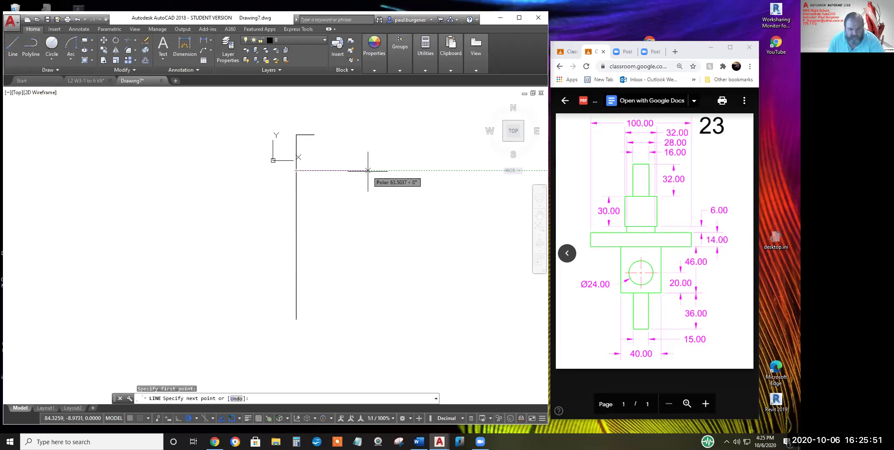
key(Return)
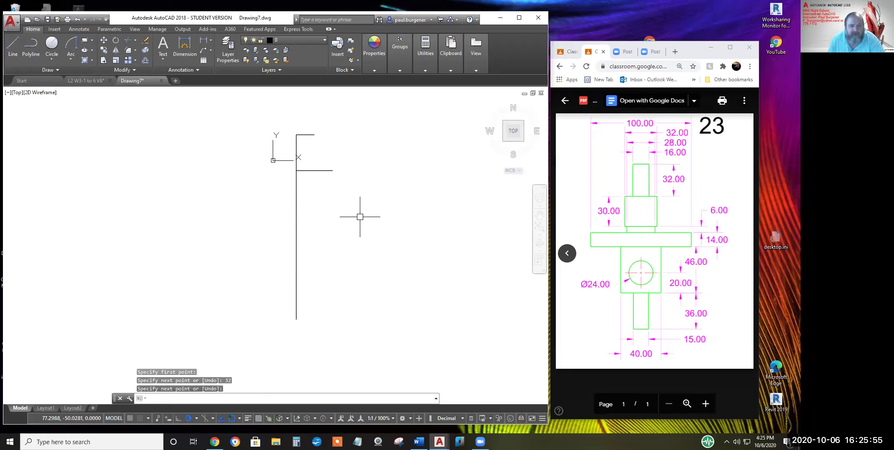
key(Return)
key(Return)
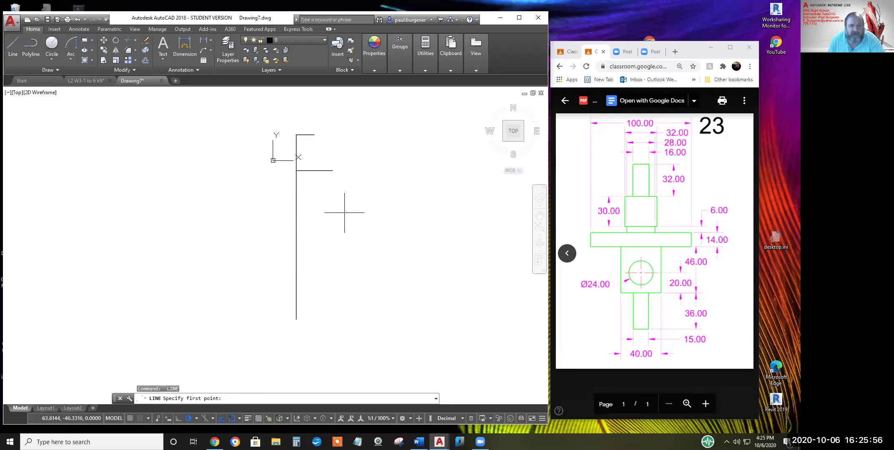
click(296, 204)
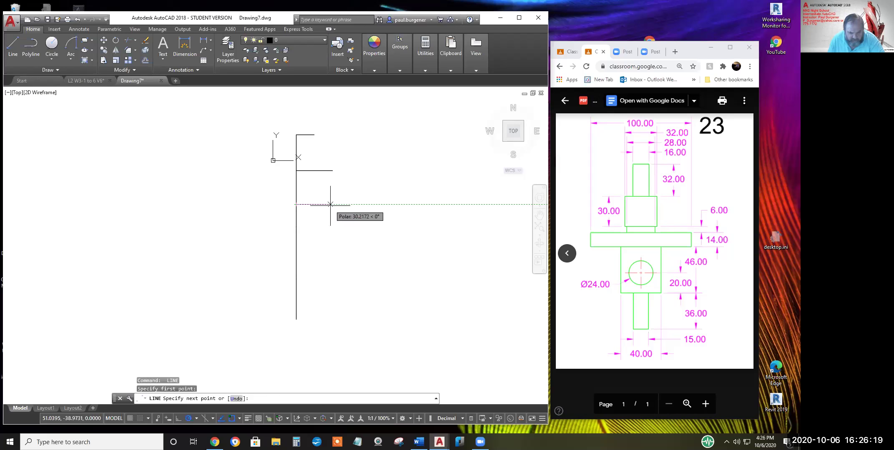
text(8)
key(Return)
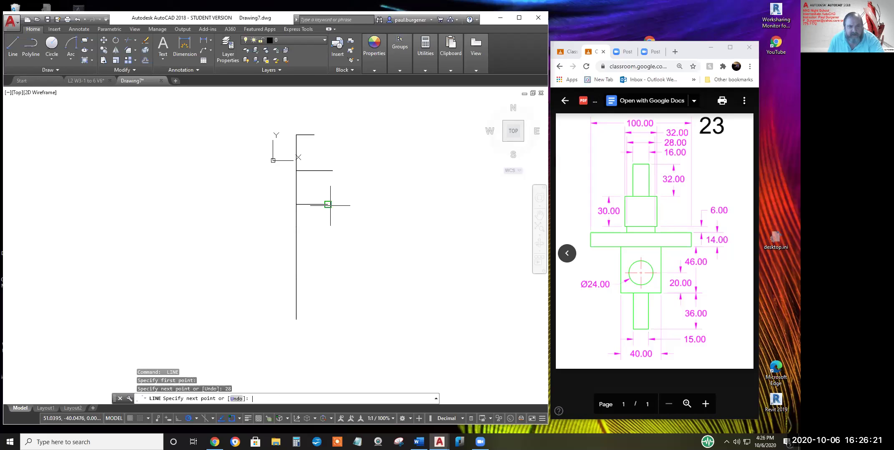
key(Return)
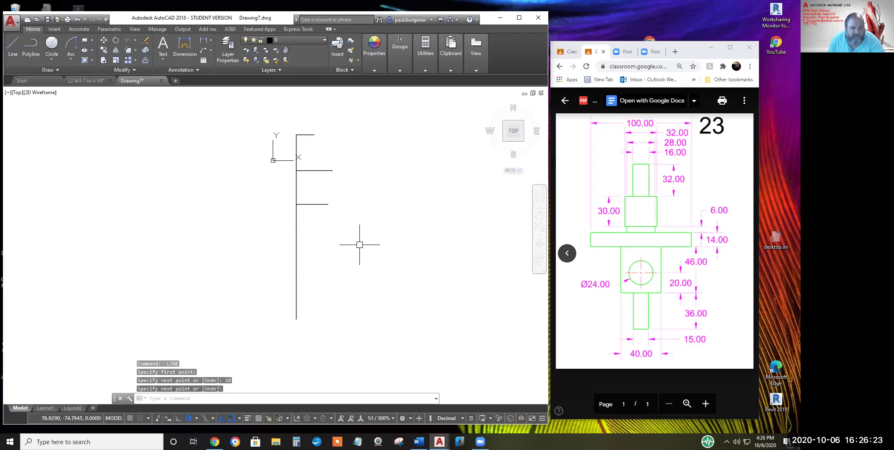
key(Return)
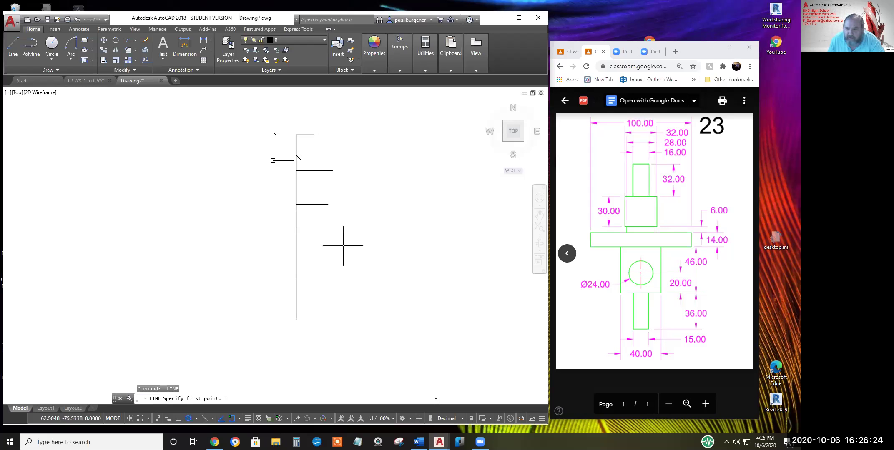
Draw 100-, 40- and 15-unit horizontal lines rightward from successive points on the centerline
click(296, 211)
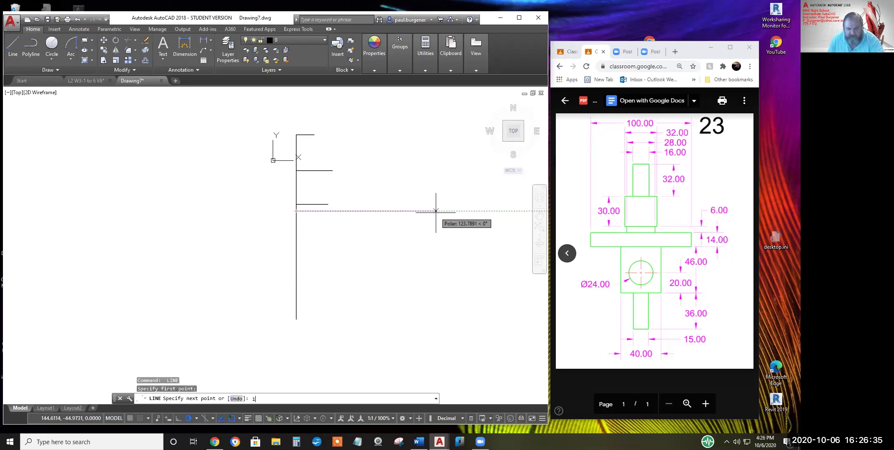
text(100)
key(Return)
key(Return)
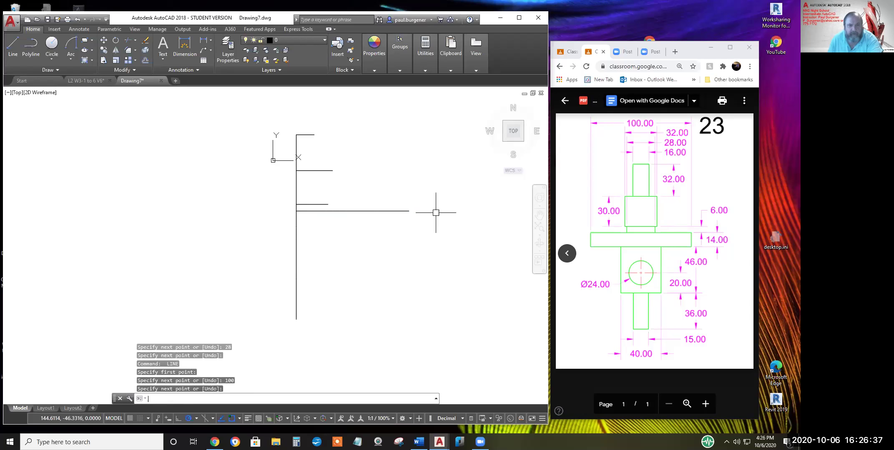
key(Return)
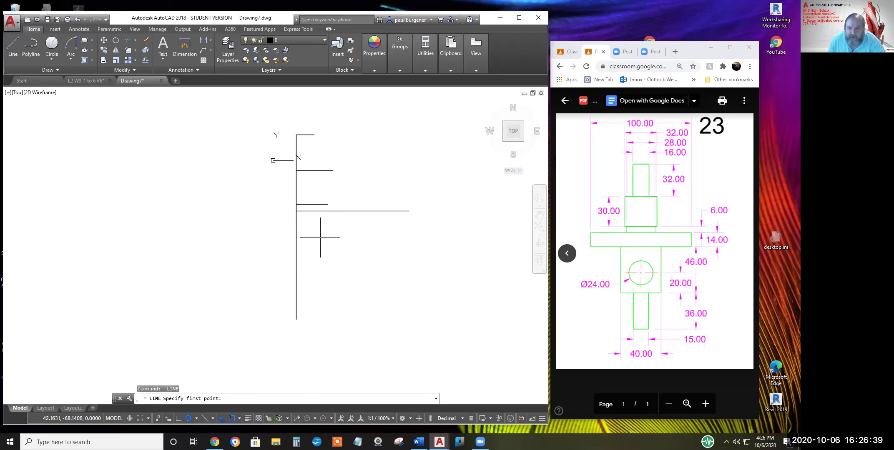
click(296, 226)
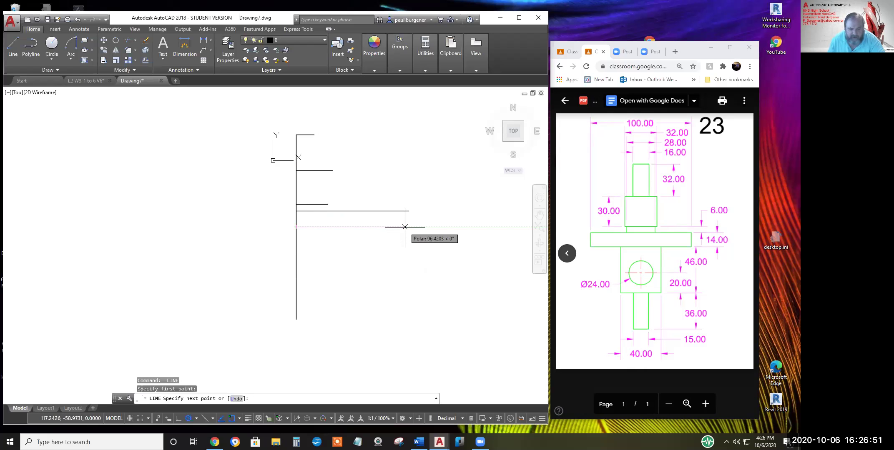
text(40)
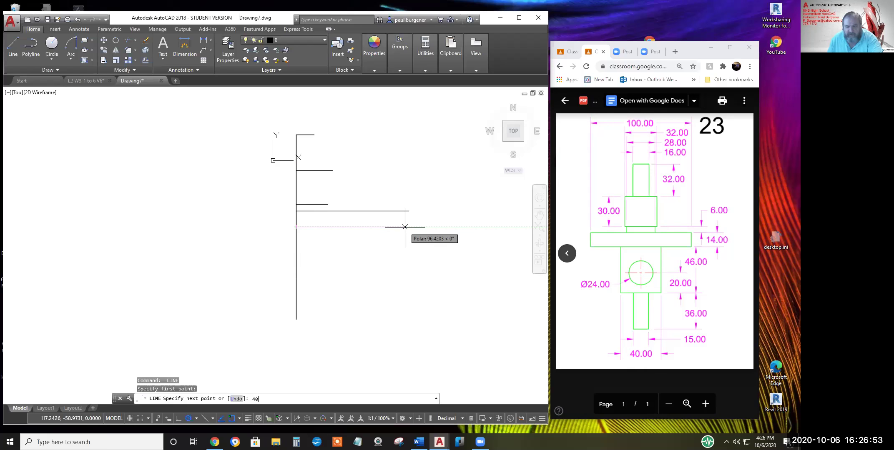
key(Return)
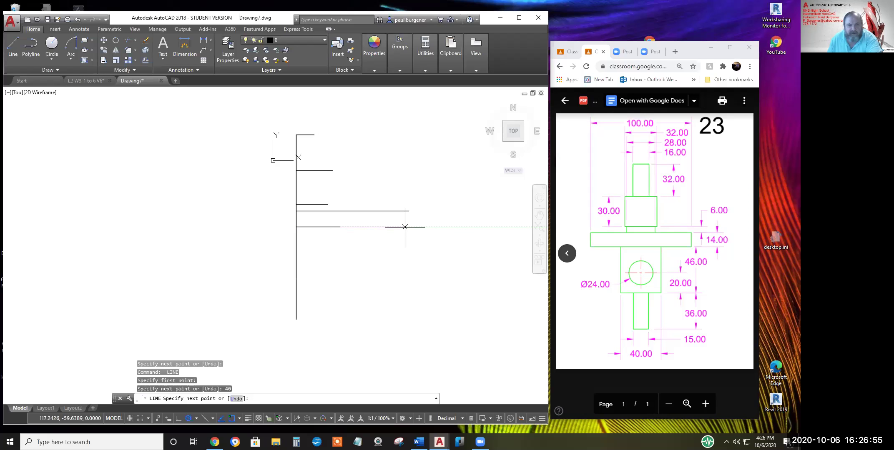
key(Return)
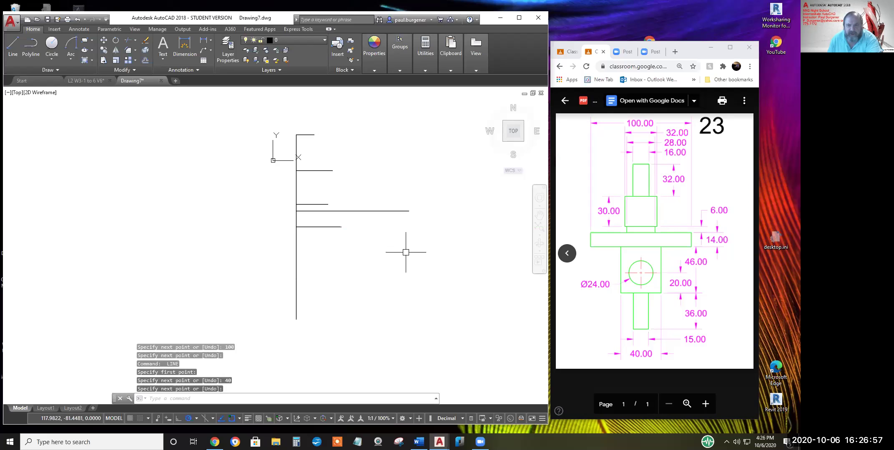
key(Return)
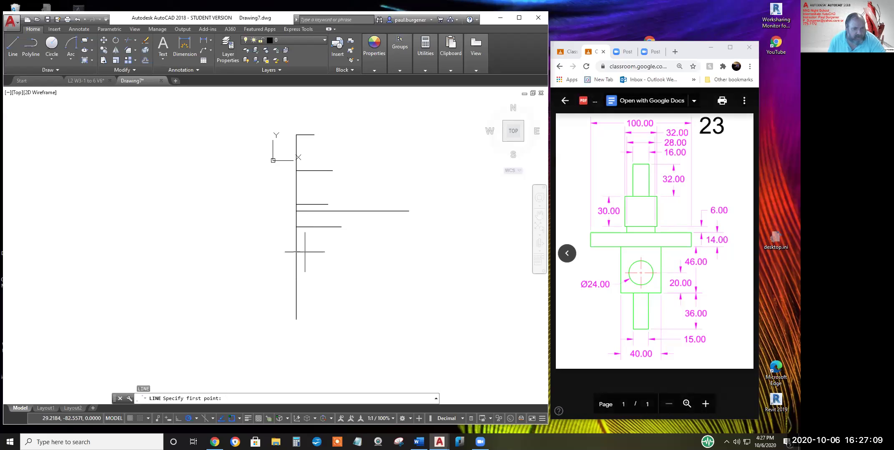
click(296, 279)
text(1)
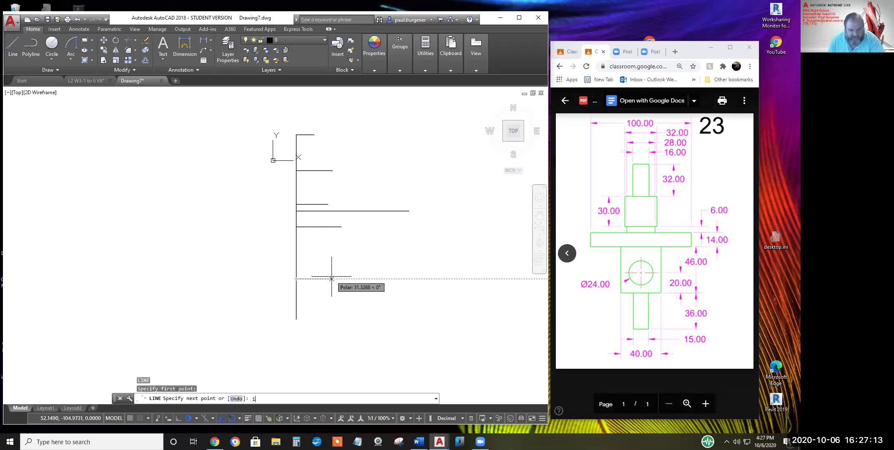
text(5)
key(Return)
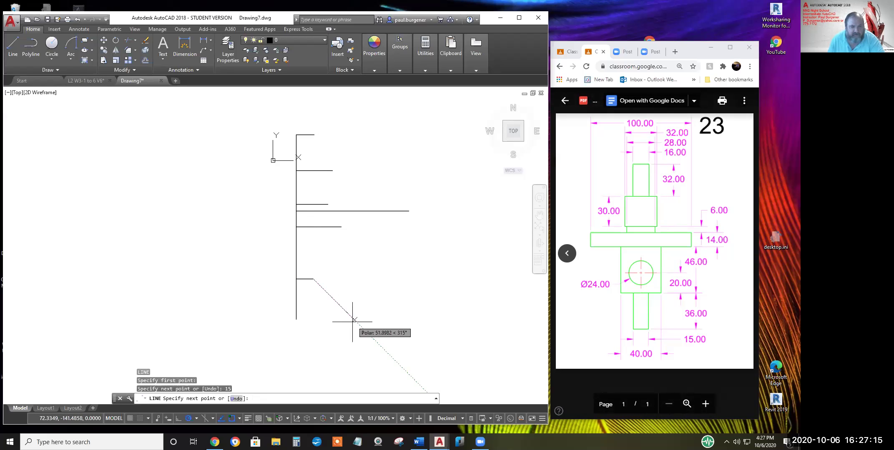
key(Return)
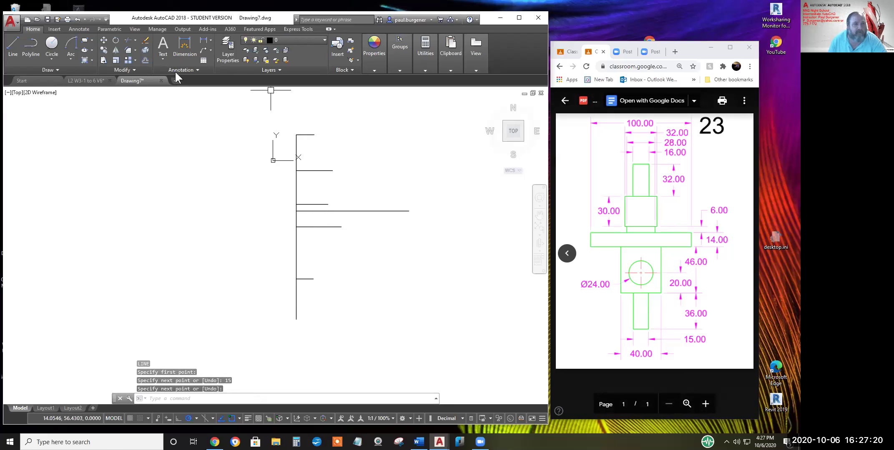
click(104, 40)
Center the 16-, 32- and 28-unit lines on the centerline by moving their midpoints onto it
click(307, 136)
key(Return)
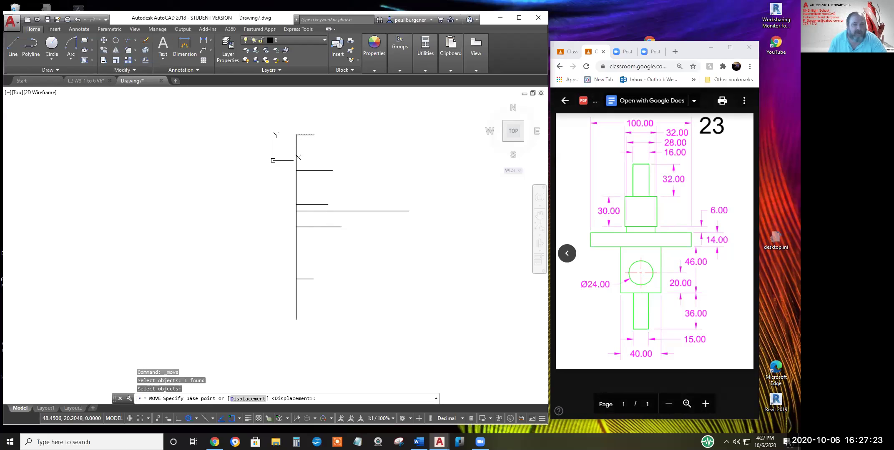
click(306, 135)
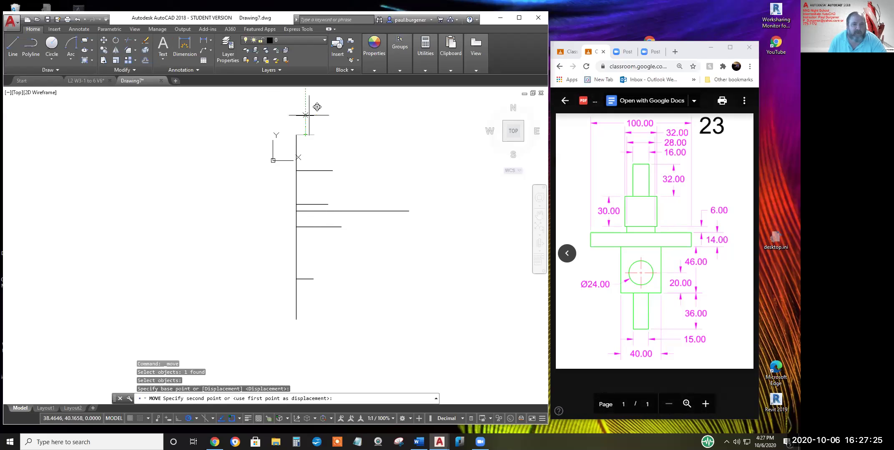
click(304, 126)
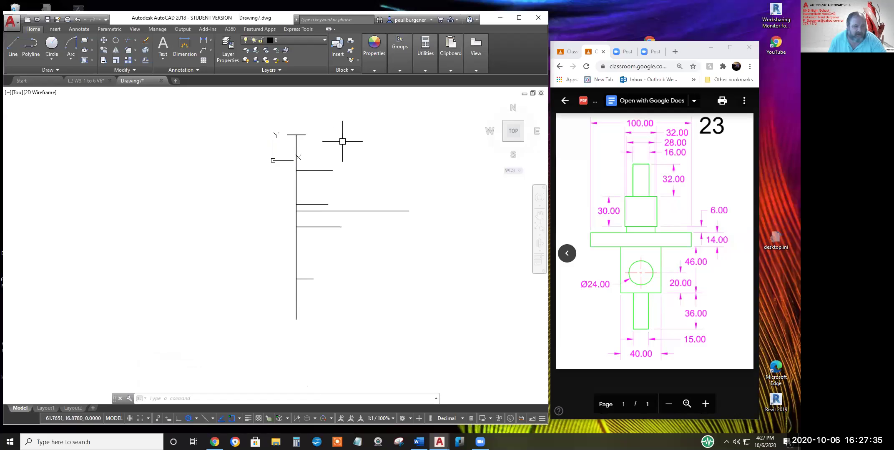
text(m)
key(Return)
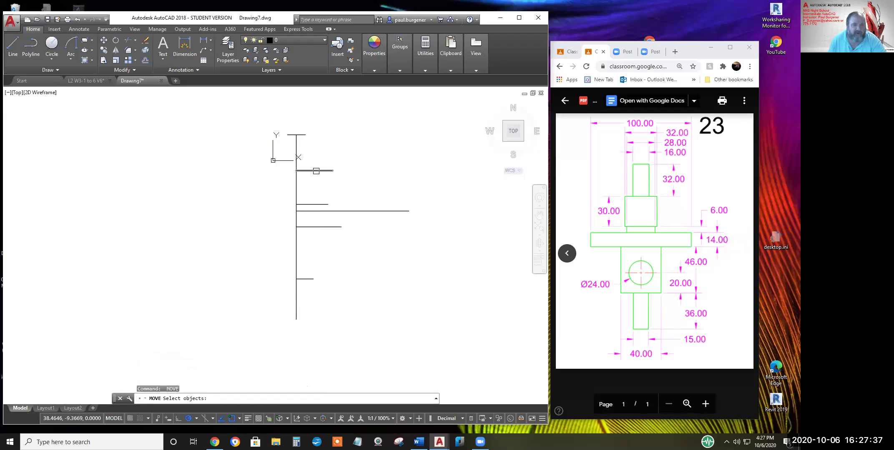
click(316, 171)
key(Return)
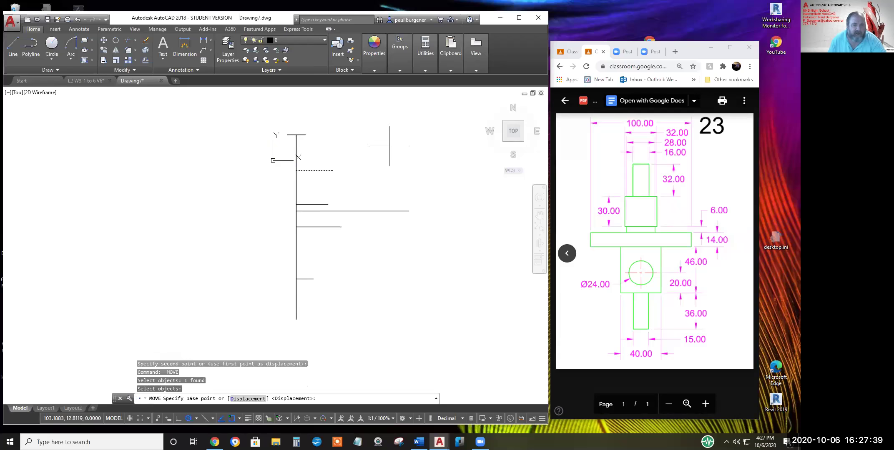
click(314, 171)
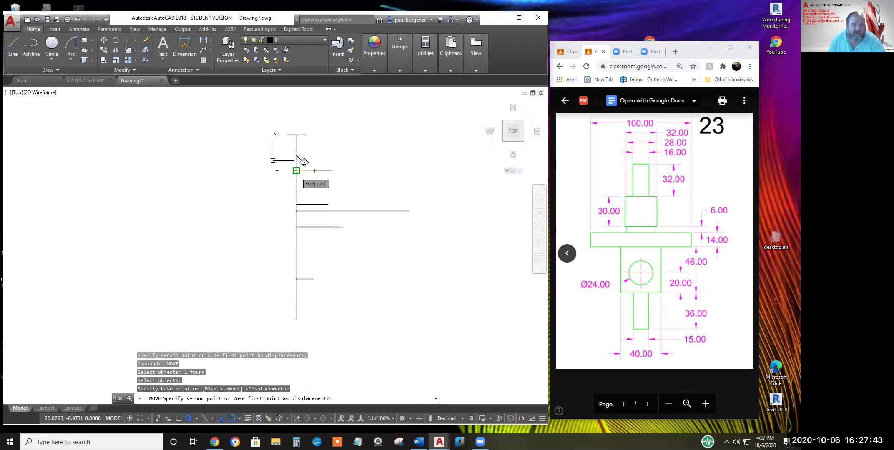
click(296, 171)
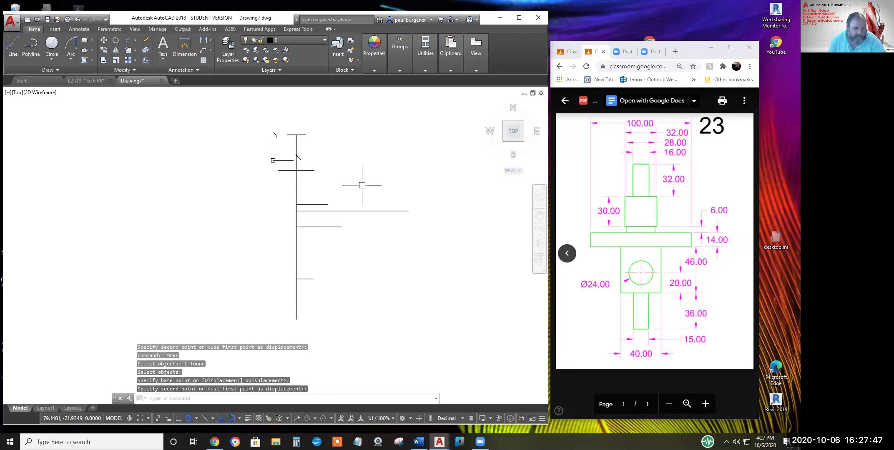
key(space)
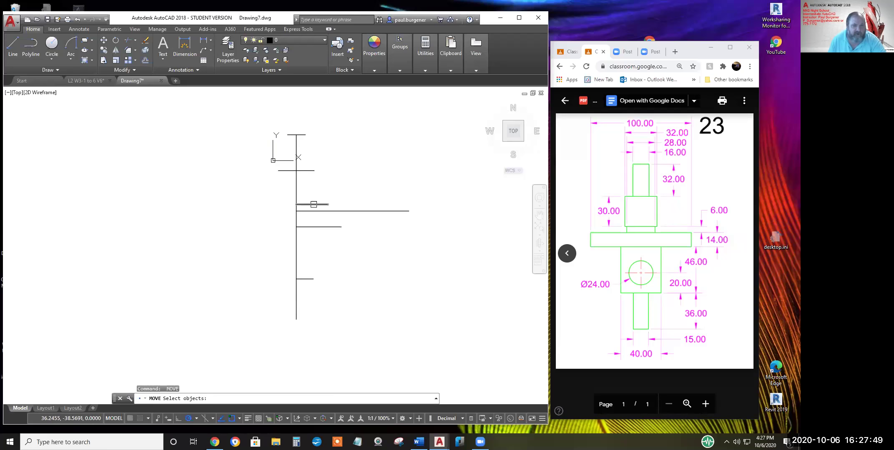
click(313, 204)
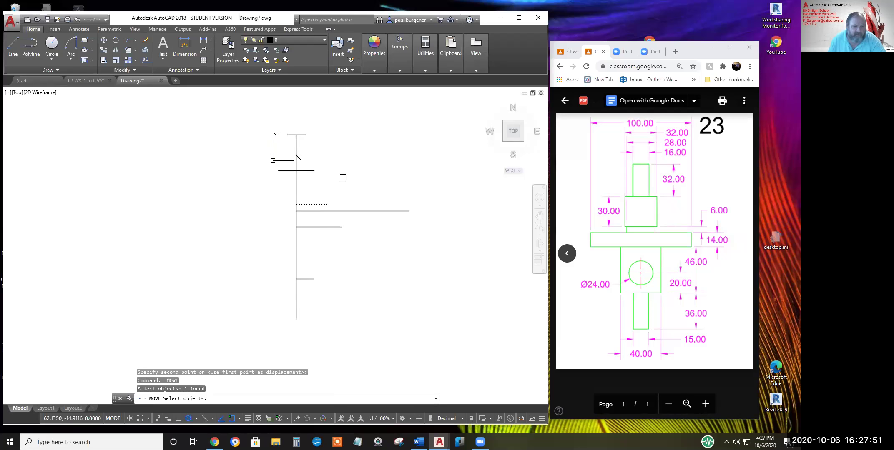
key(space)
click(312, 205)
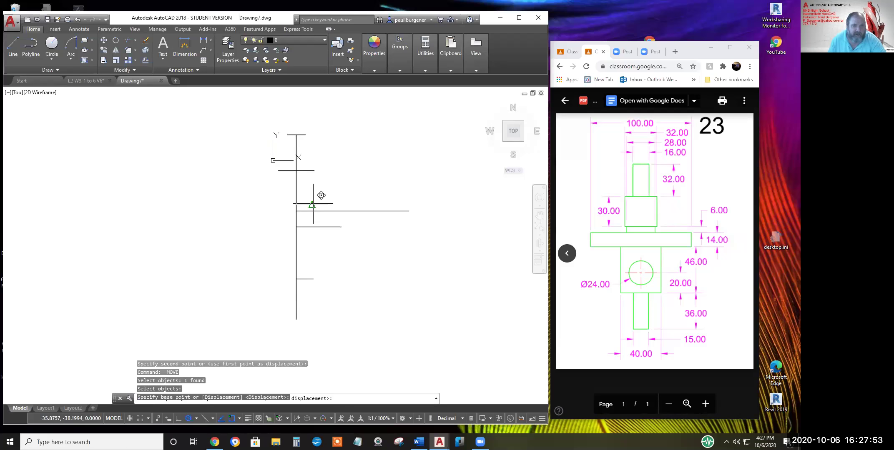
click(296, 204)
Move the 100-, 40- and 15-unit lines midpoint-to-centerline so each straddles it
key(space)
click(363, 202)
key(space)
click(363, 211)
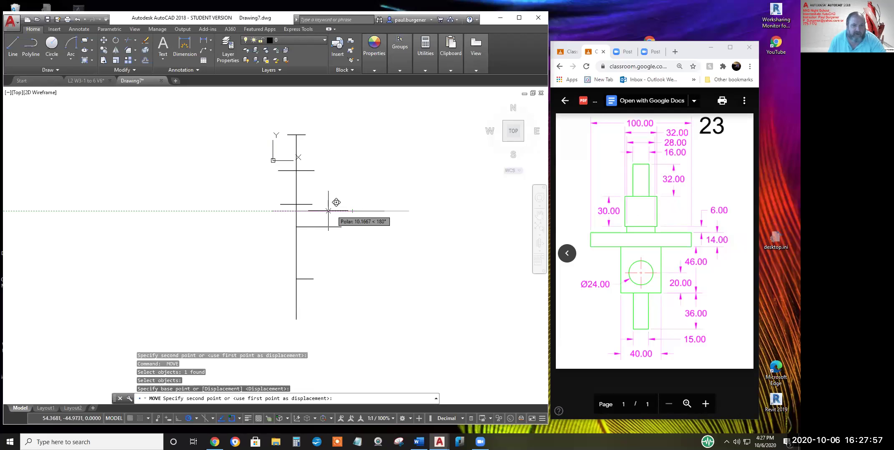
click(297, 211)
key(space)
click(317, 227)
key(space)
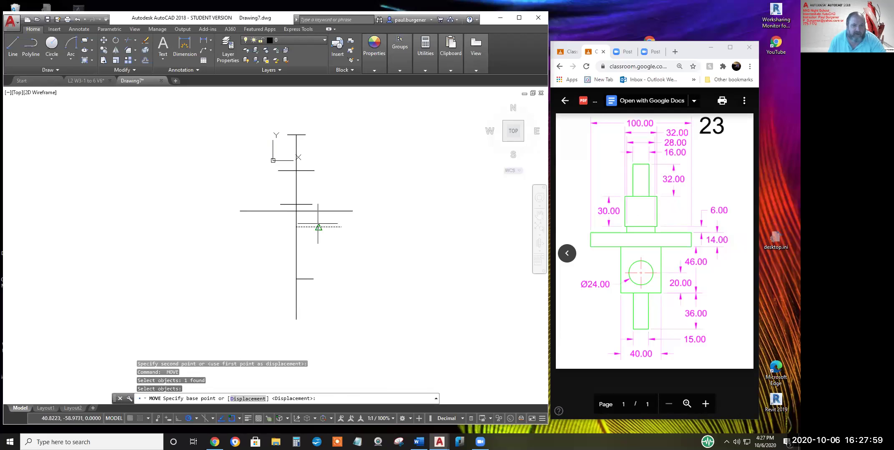
click(319, 227)
click(294, 228)
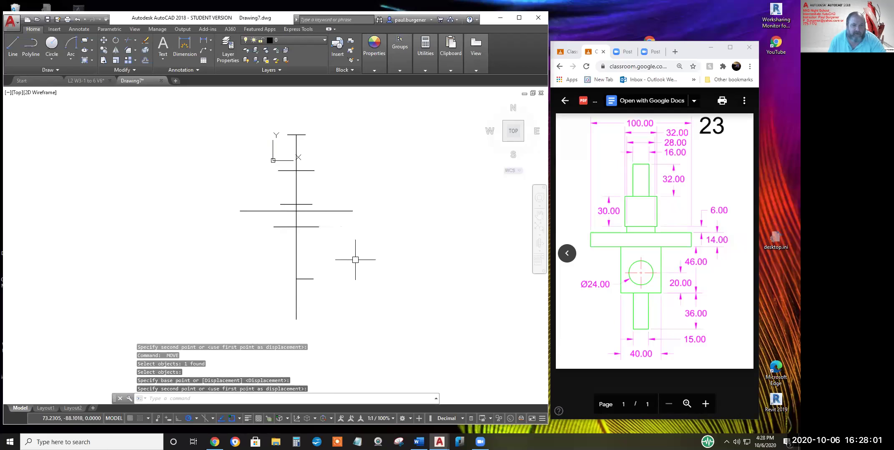
key(space)
click(303, 279)
key(space)
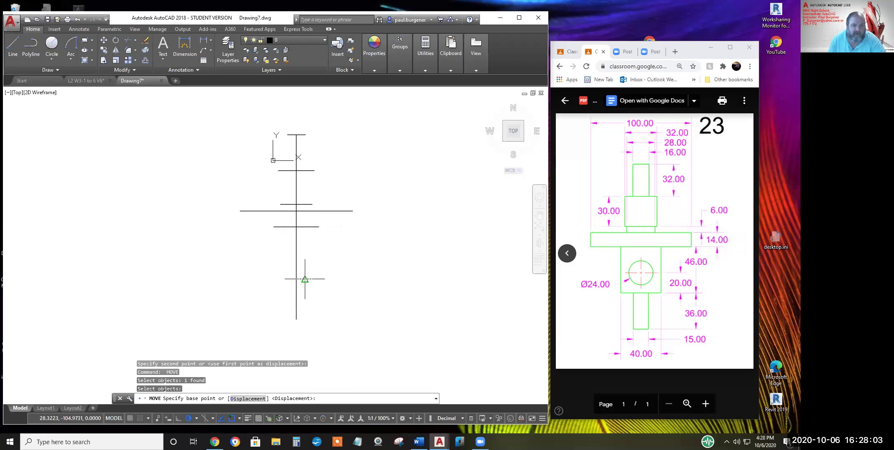
click(305, 279)
click(298, 279)
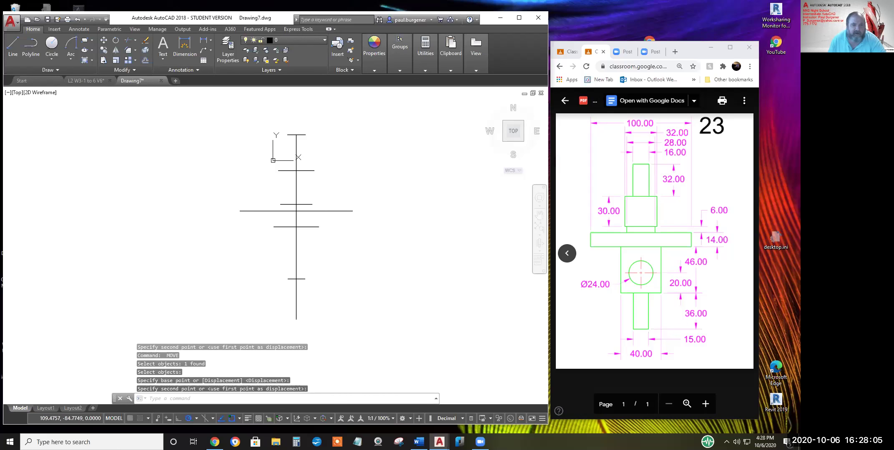
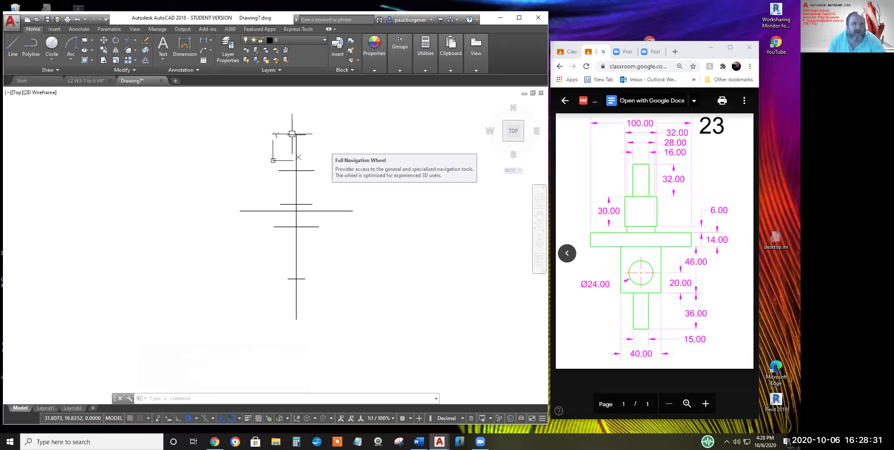
Draw a vertical line straight down from the upper shaft step's endpoint
click(13, 41)
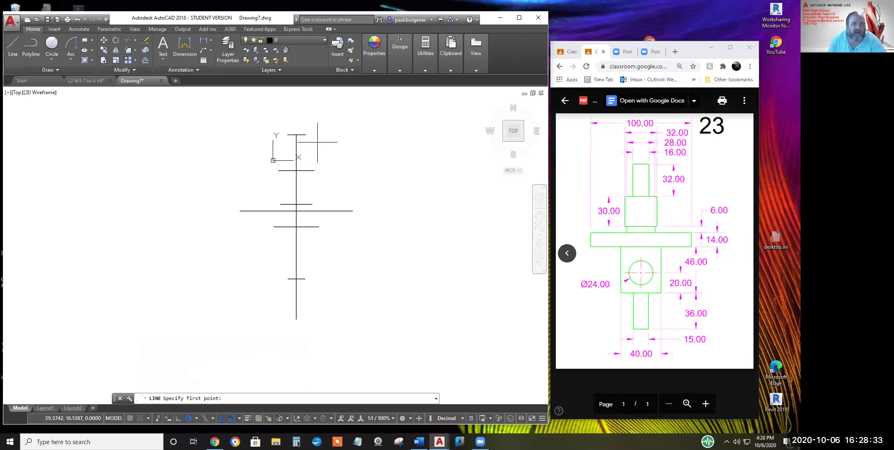
click(287, 135)
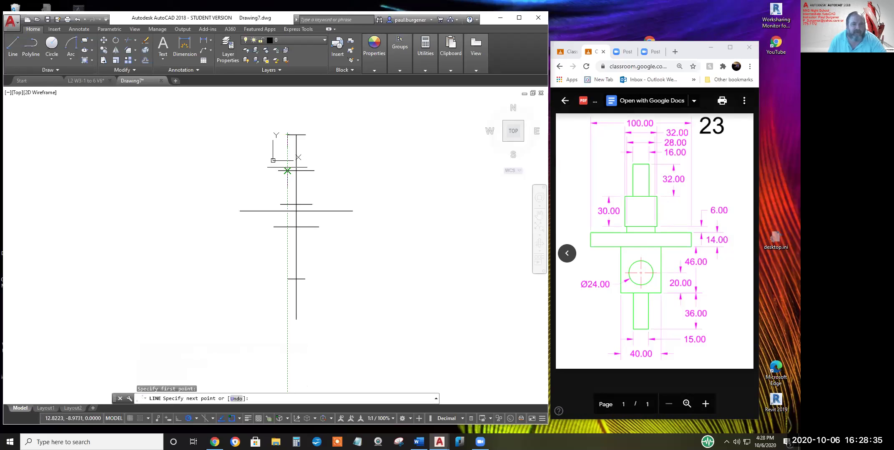
click(287, 170)
key(Return)
key(Return)
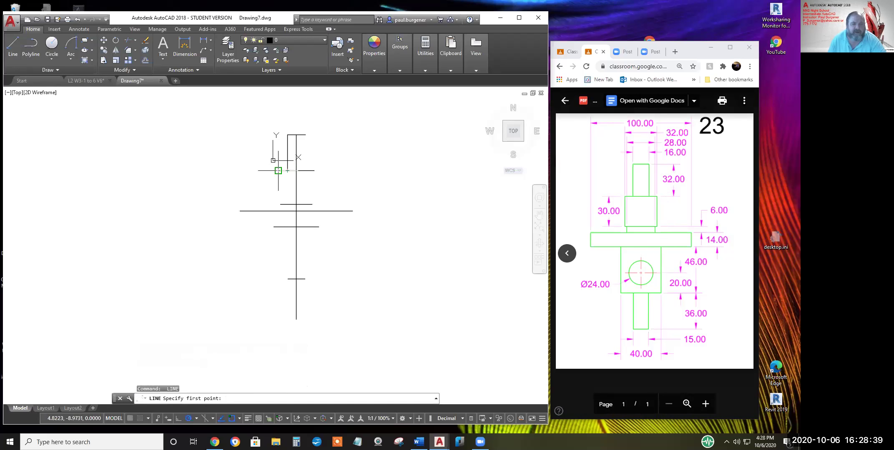
Add the step's left edge, a short horizontal jog and a drop to the flange line
click(278, 171)
scroll(275, 191, up, 2)
scroll(275, 191, up, 2)
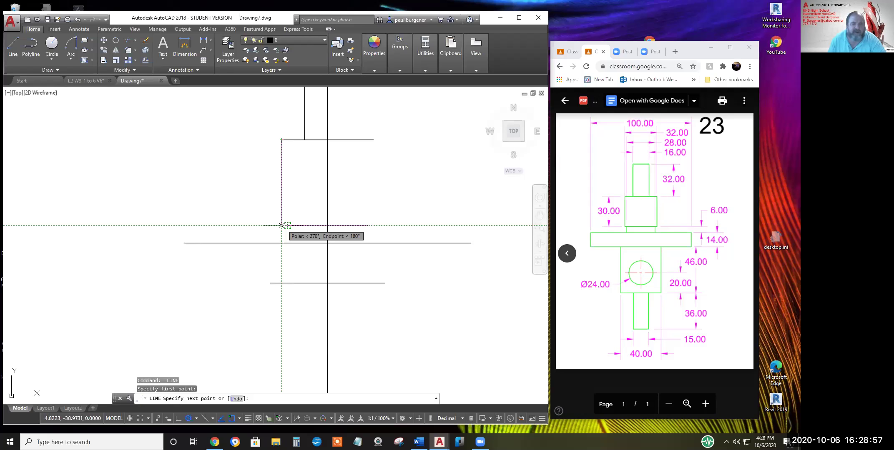
click(281, 225)
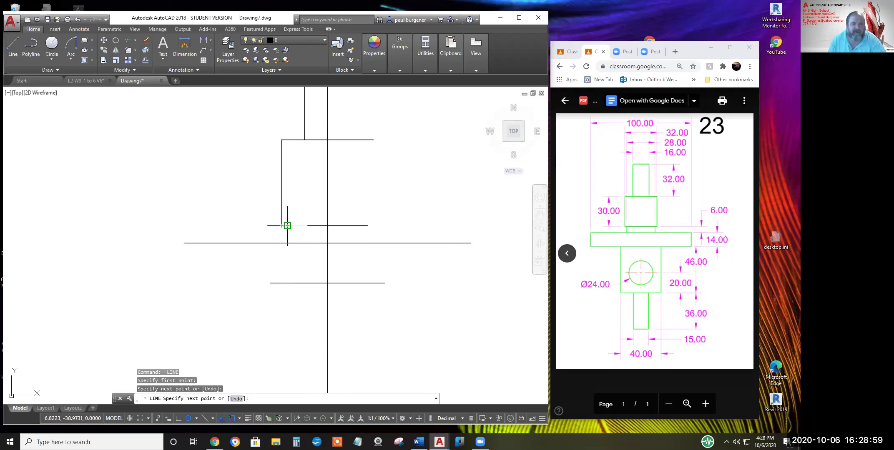
click(287, 226)
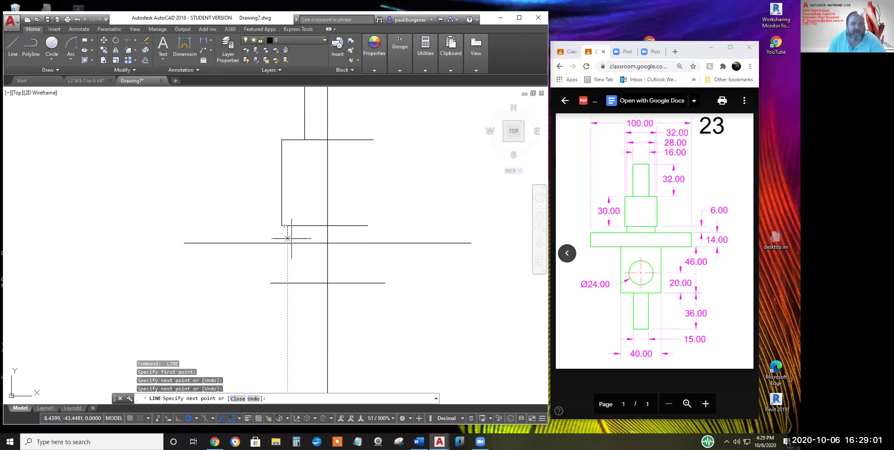
click(287, 243)
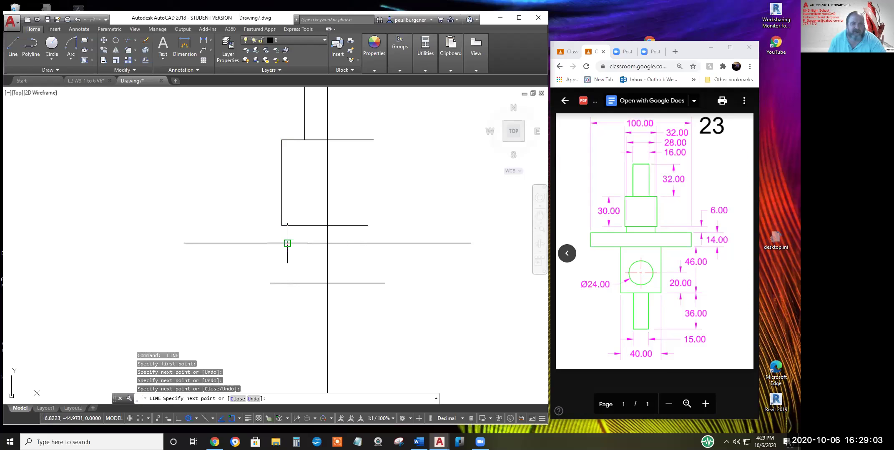
key(Return)
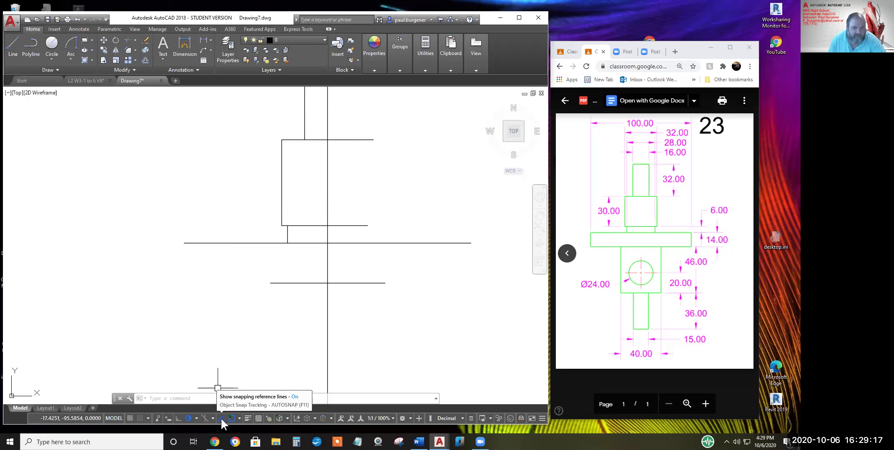
Review the polar tracking angle choices and object snap options on the status bar
click(196, 418)
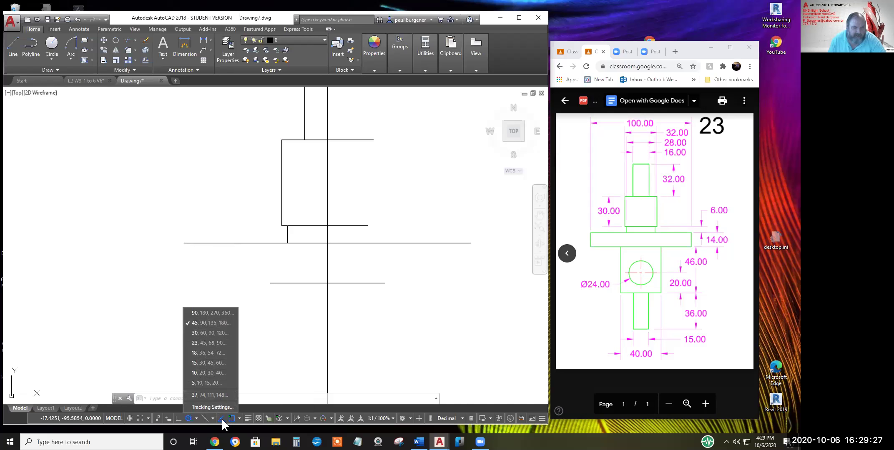
click(239, 416)
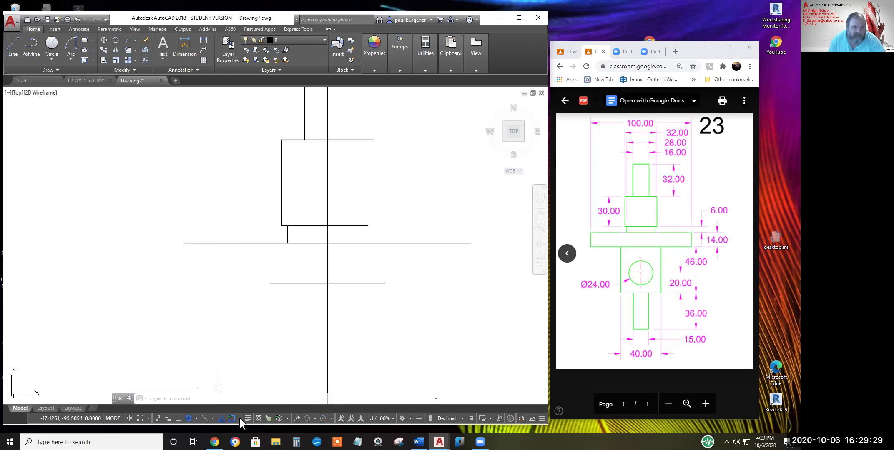
click(239, 416)
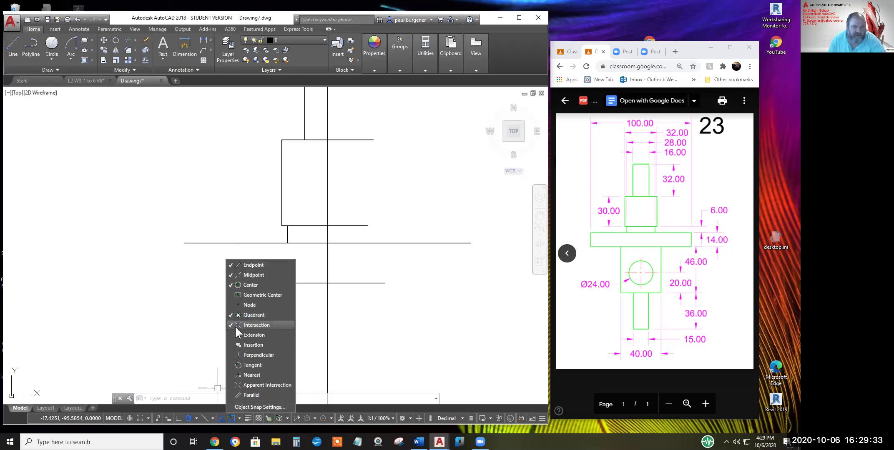
click(234, 418)
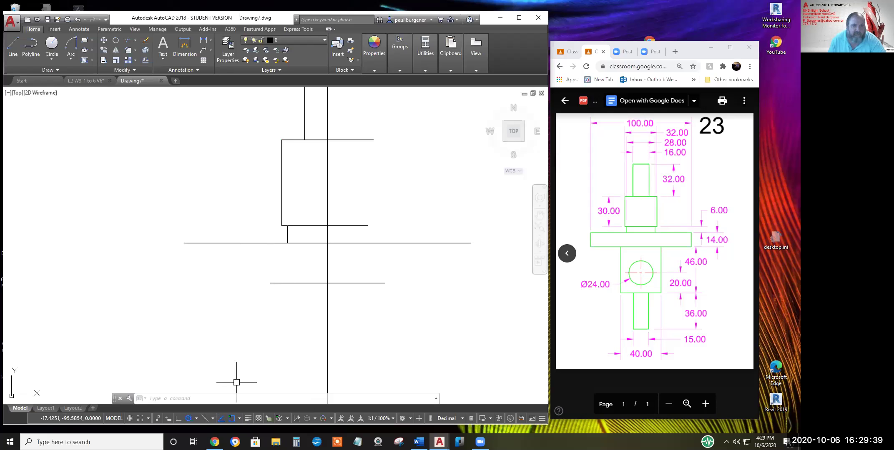
Trace the lower body's left edge, the step, the bottom stub and its base to the centre axis
click(13, 42)
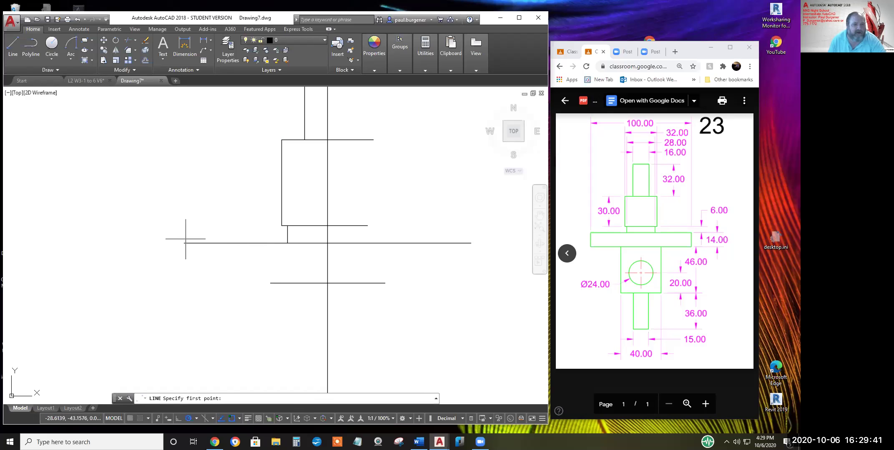
mouse_move(184, 243)
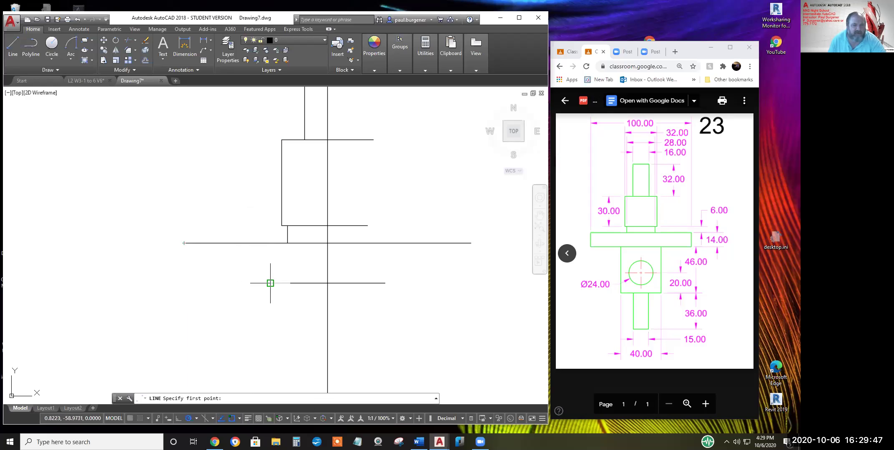
mouse_move(271, 283)
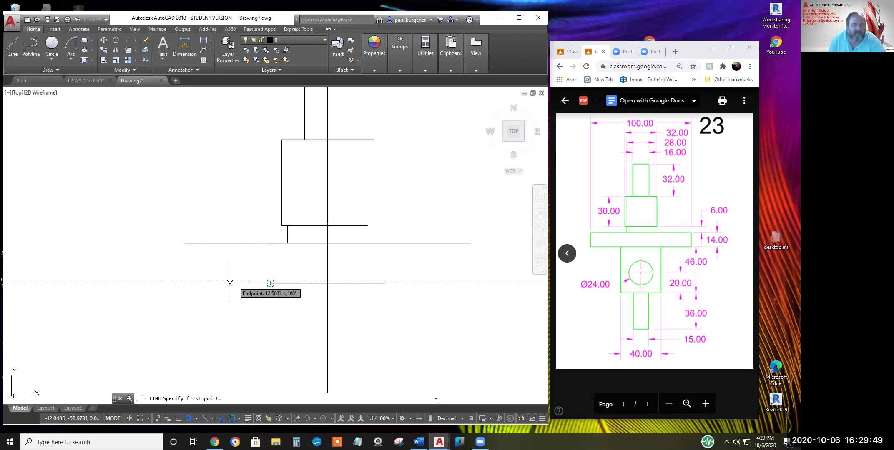
click(184, 283)
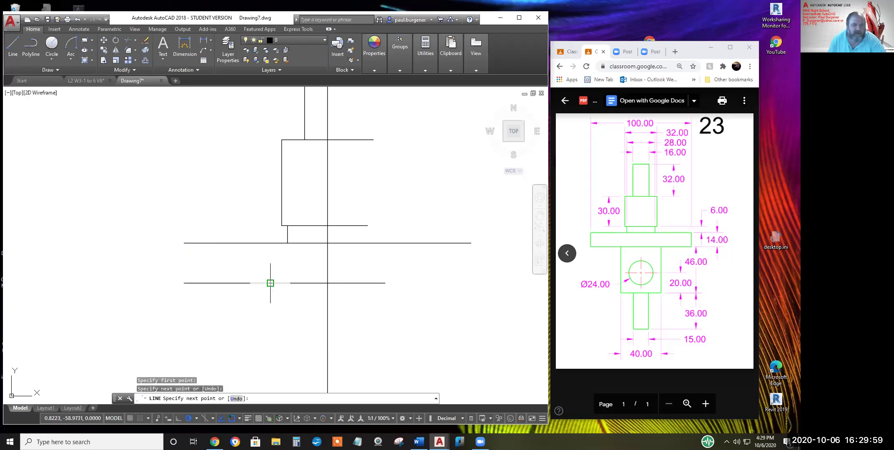
middle_drag(274, 349, 267, 222)
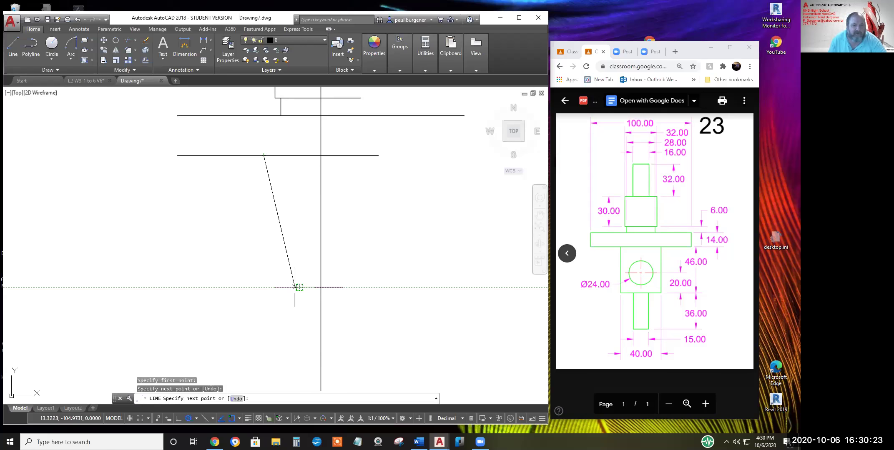
click(264, 287)
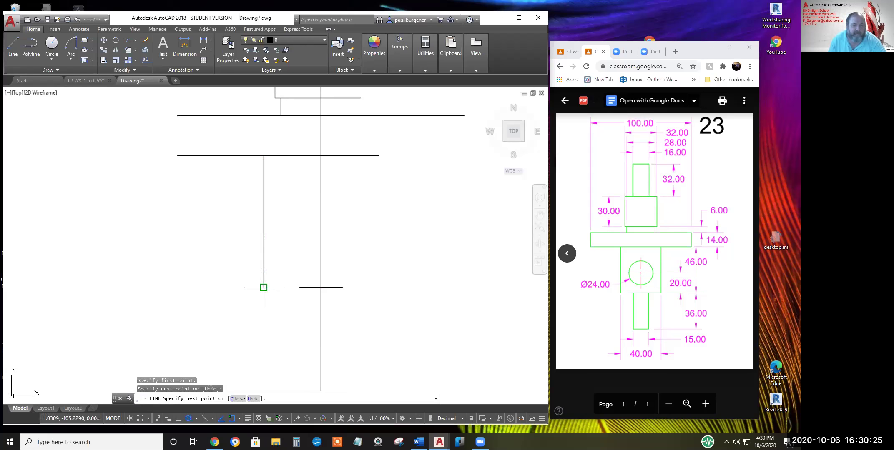
click(299, 287)
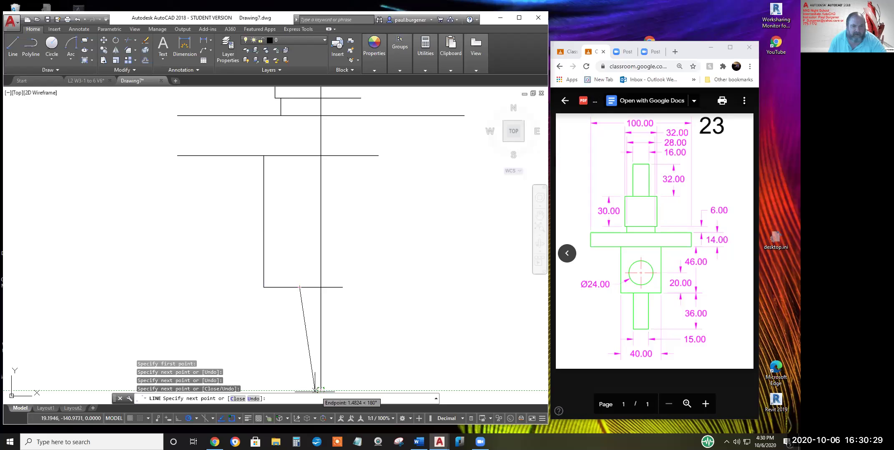
click(299, 390)
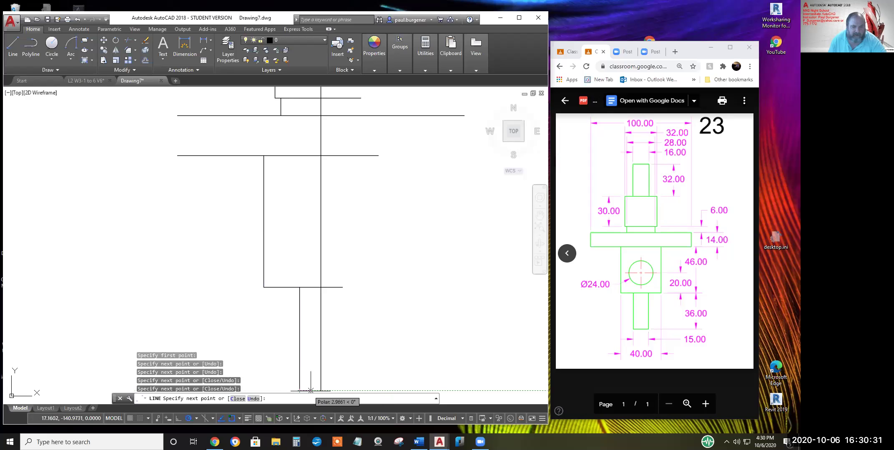
click(320, 390)
key(Return)
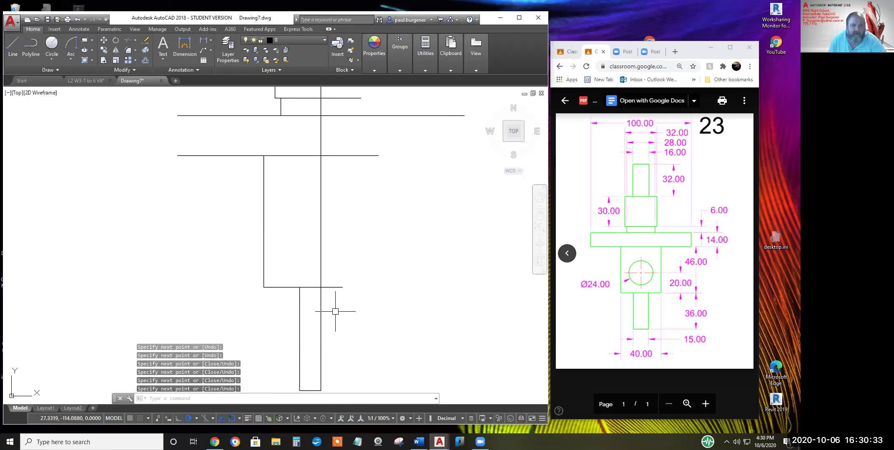
scroll(351, 277, down, 1)
scroll(361, 274, down, 1)
Draw the flange's left edge as a vertical line from the flange line's left end down
middle_drag(362, 274, 351, 295)
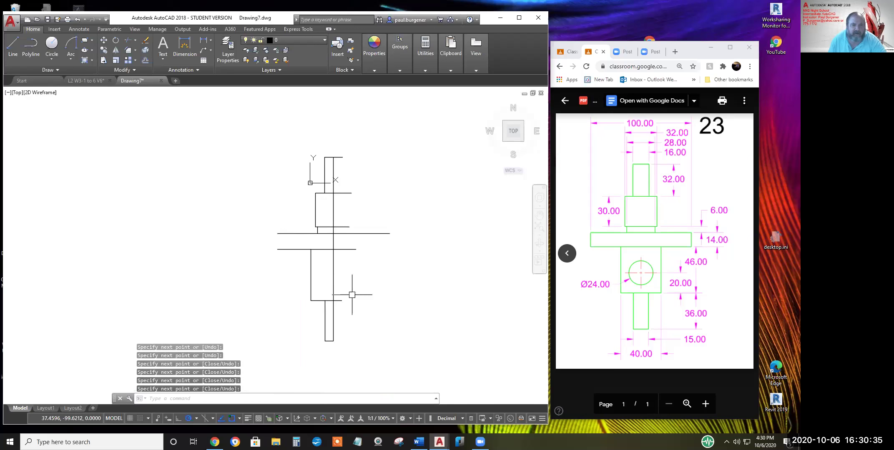
key(Return)
click(277, 234)
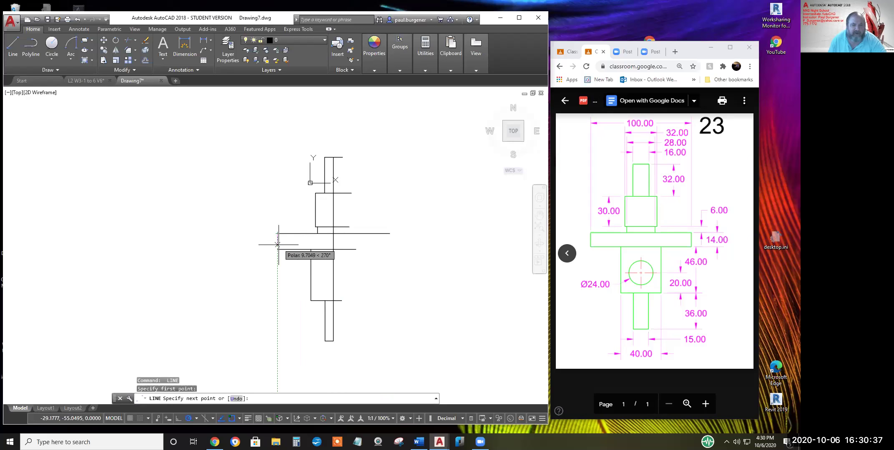
click(277, 249)
key(Return)
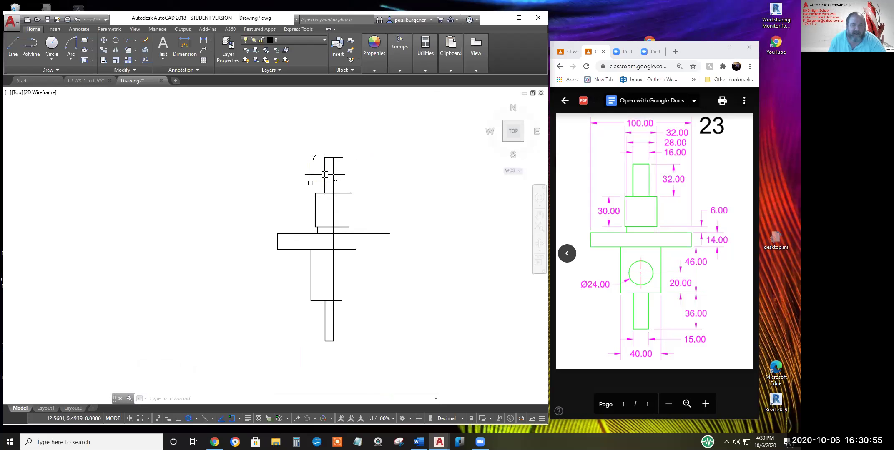
click(333, 269)
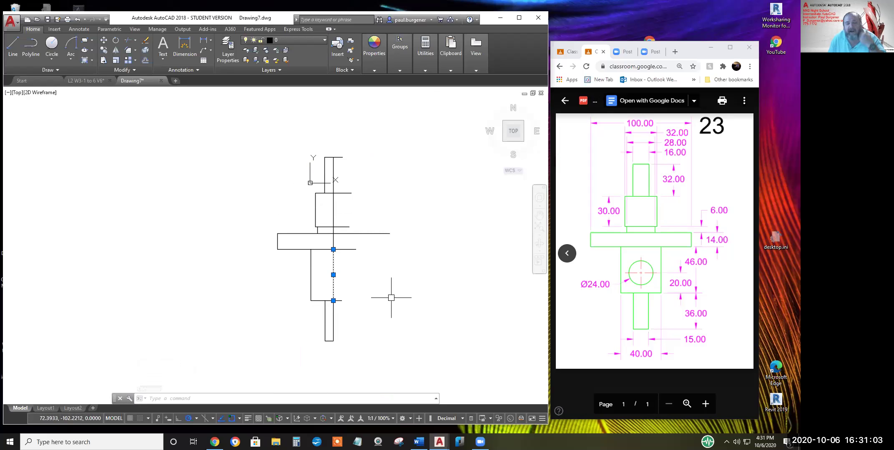
key(Escape)
key(Escape)
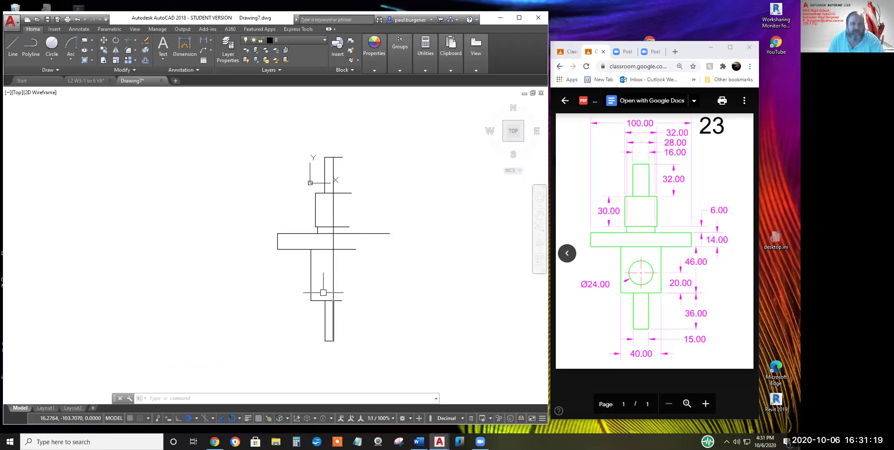
Create a layer named Solid, set it current and give it the colour blue
click(232, 43)
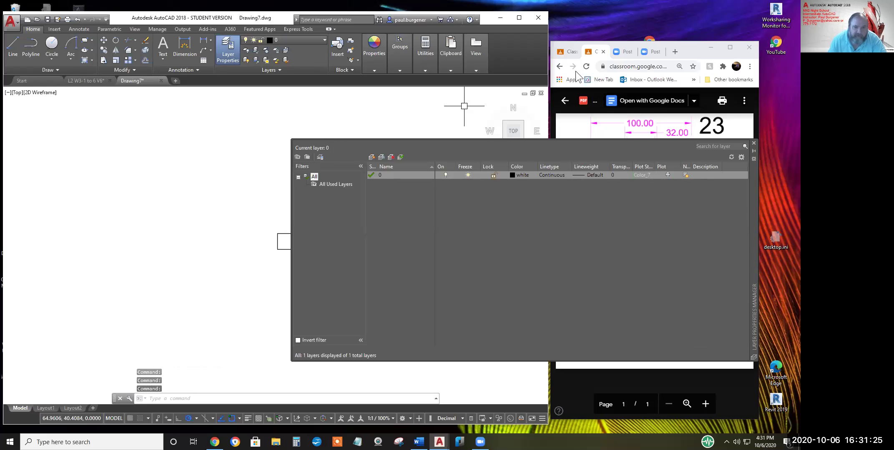
click(371, 156)
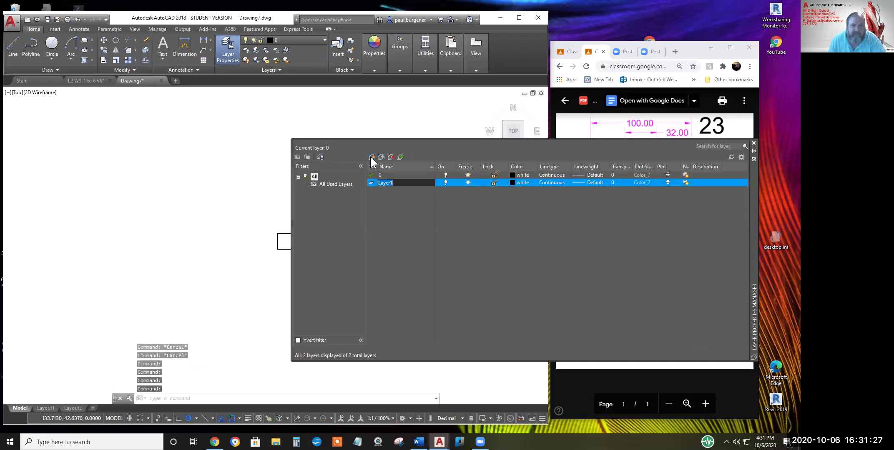
text(SOI)
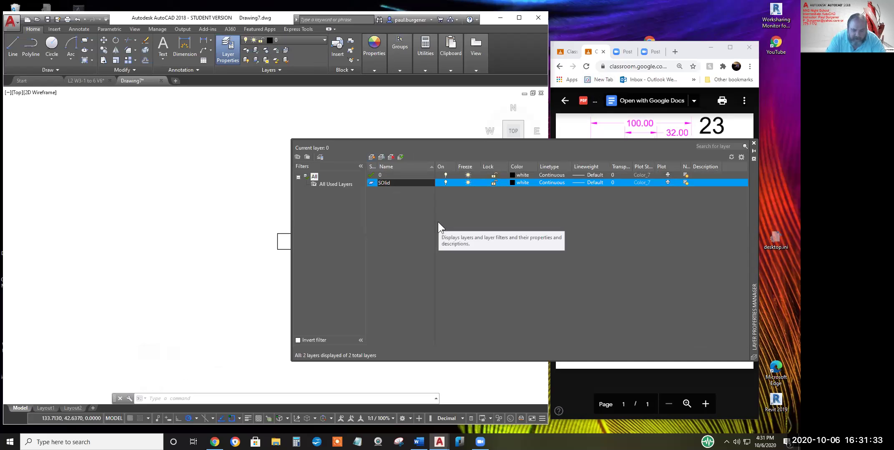
text(o)
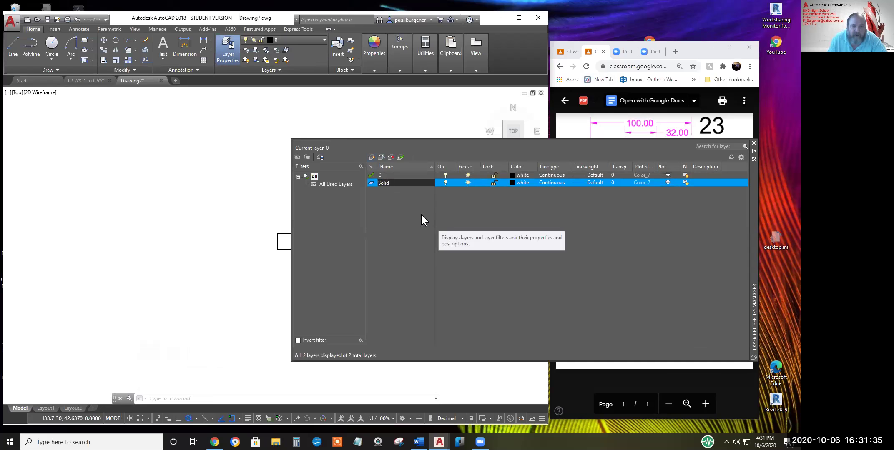
click(401, 158)
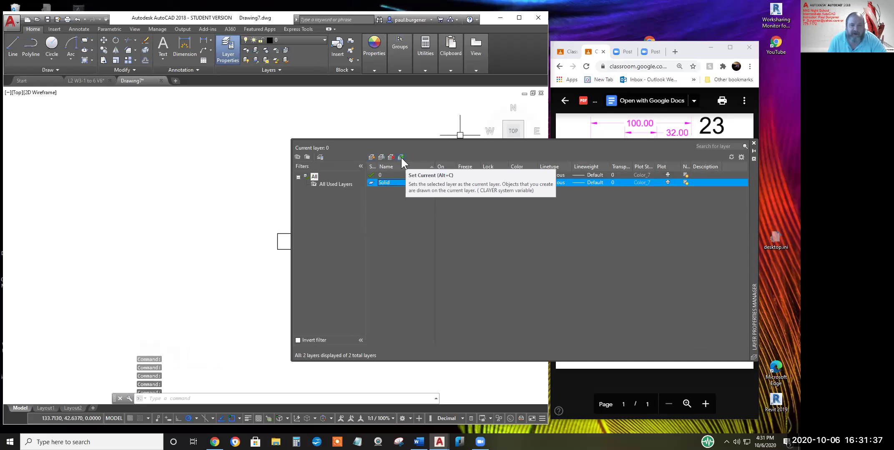
click(522, 182)
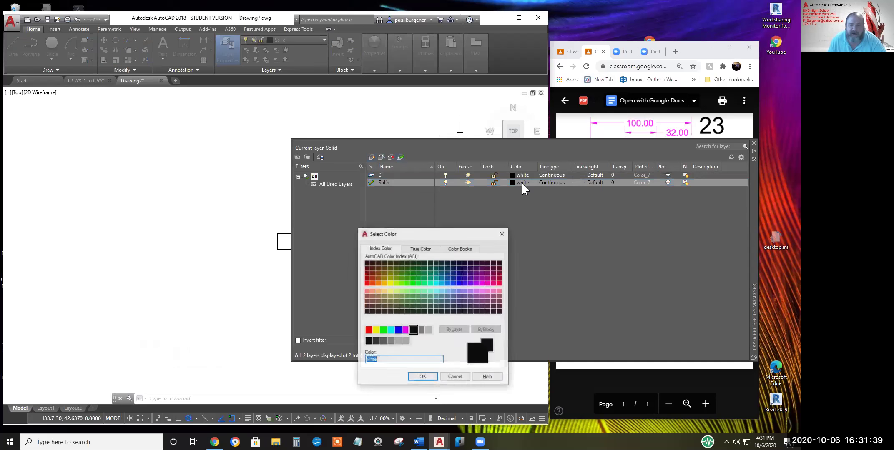
click(398, 331)
click(417, 378)
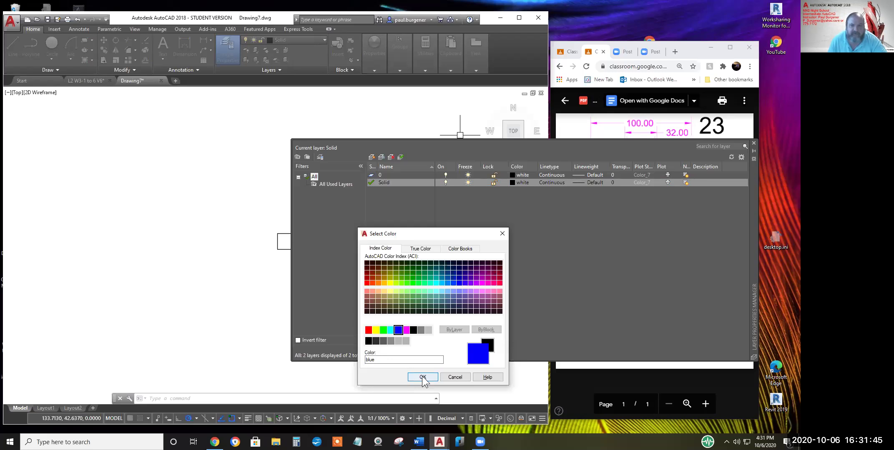
click(422, 377)
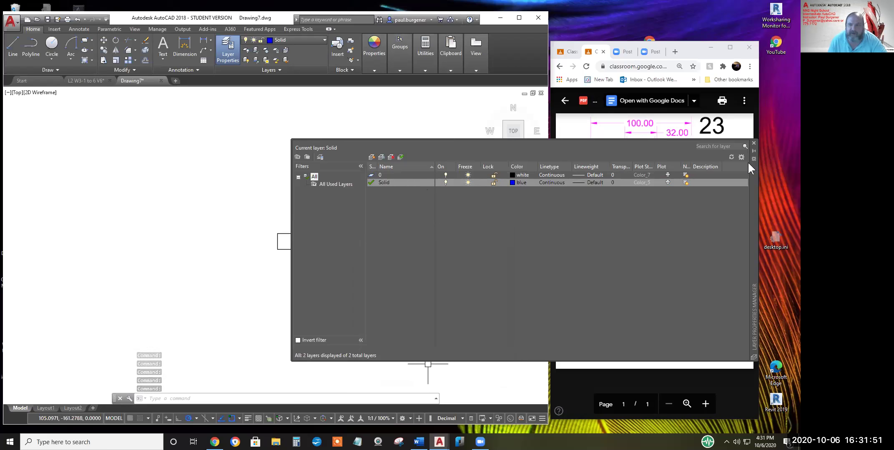
click(754, 143)
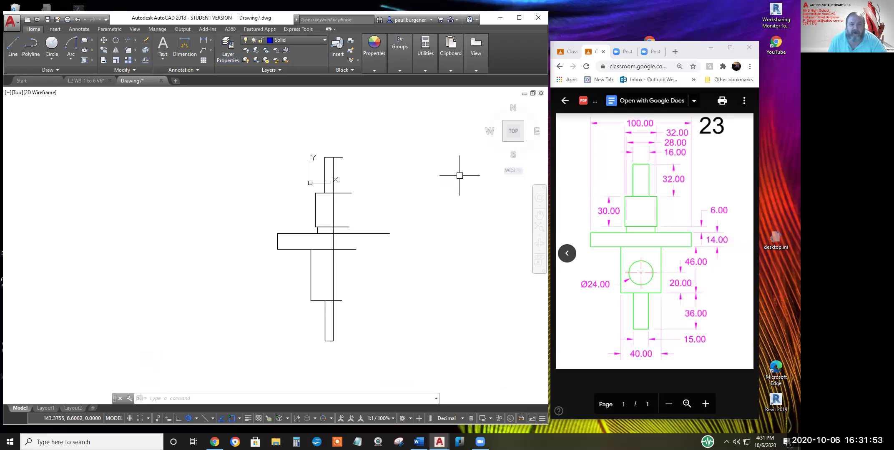
Start a polyline along the shaft steps from the top, around the flange to its bottom
click(33, 43)
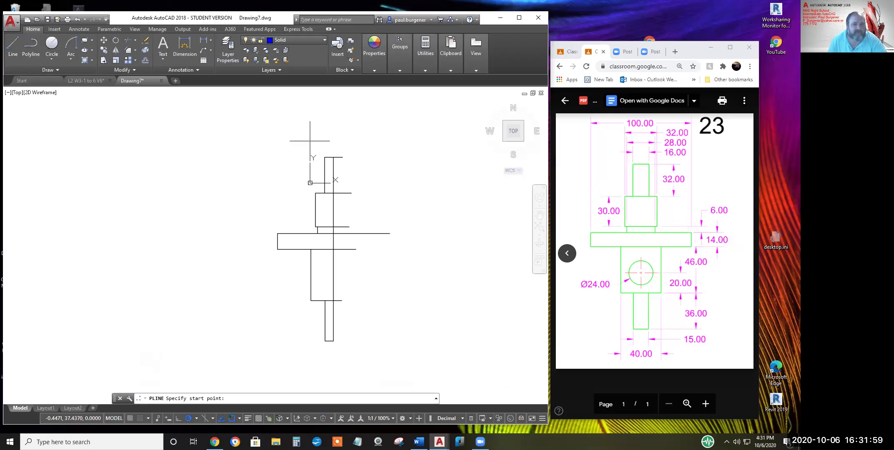
click(333, 158)
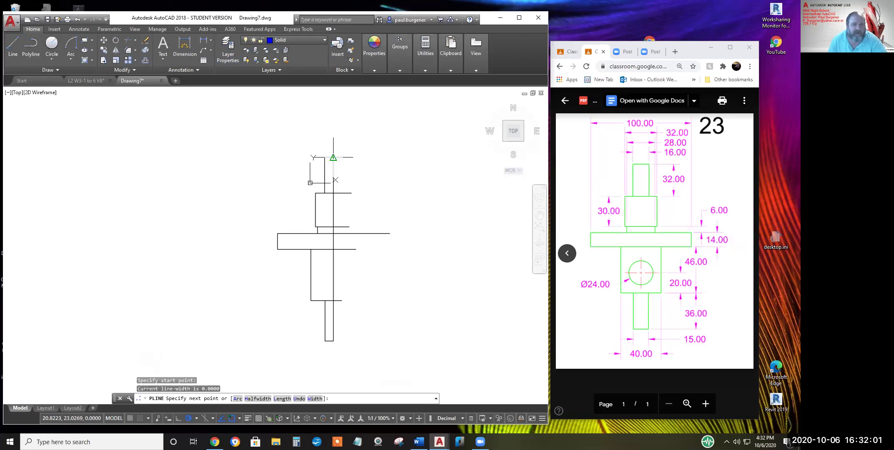
click(325, 157)
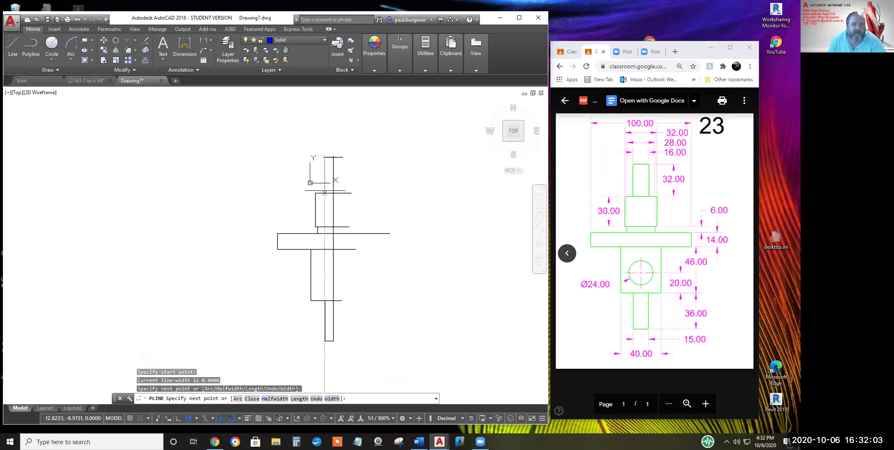
click(324, 193)
click(315, 193)
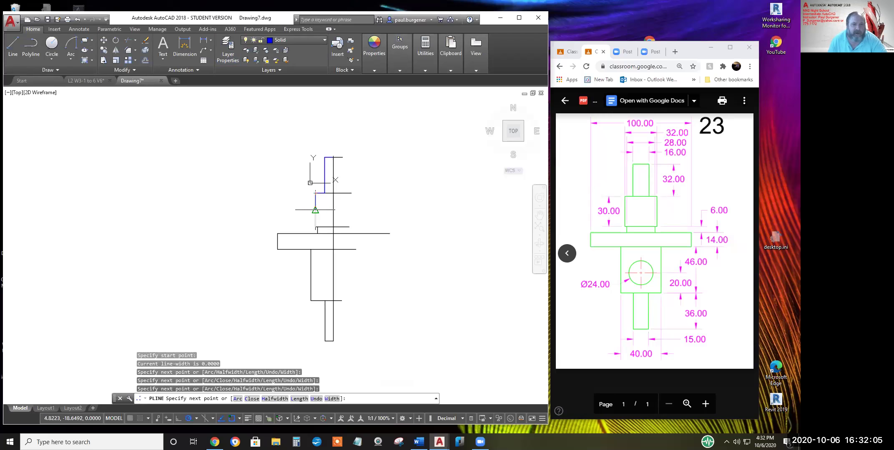
scroll(316, 227, up, 4)
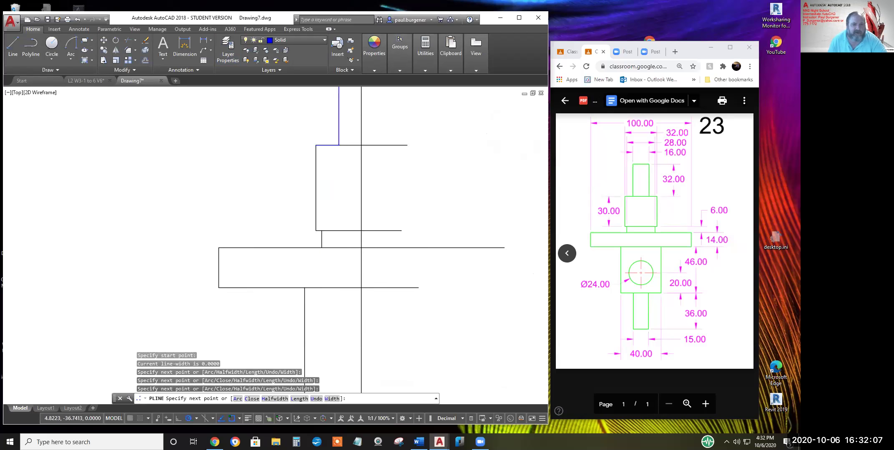
click(316, 234)
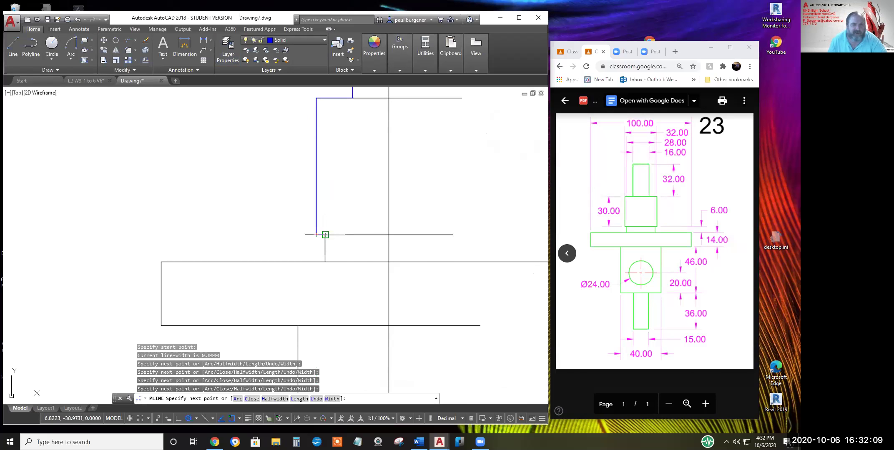
click(325, 234)
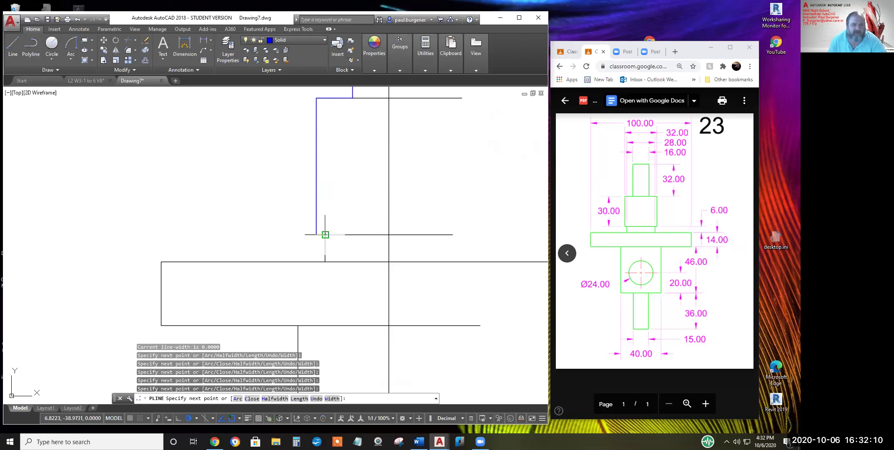
click(325, 261)
click(161, 262)
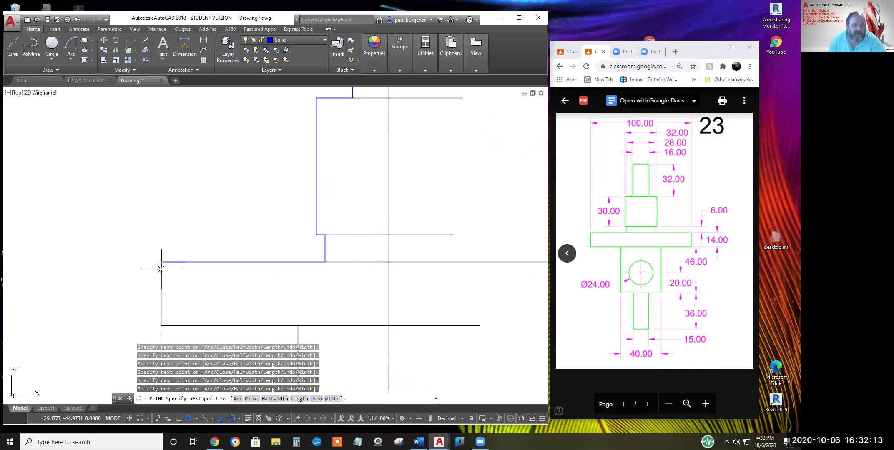
click(161, 325)
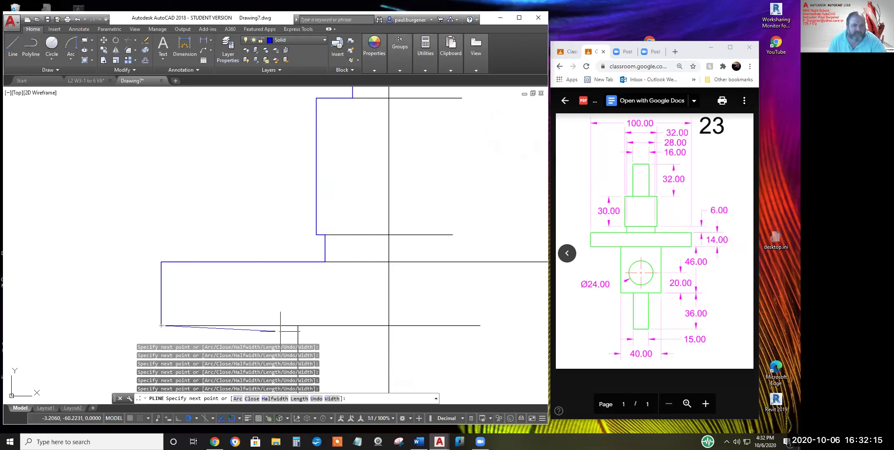
click(298, 326)
Continue the polyline past the boss and narrow step to the centre line, then close it
scroll(307, 306, down, 4)
middle_drag(306, 306, 309, 163)
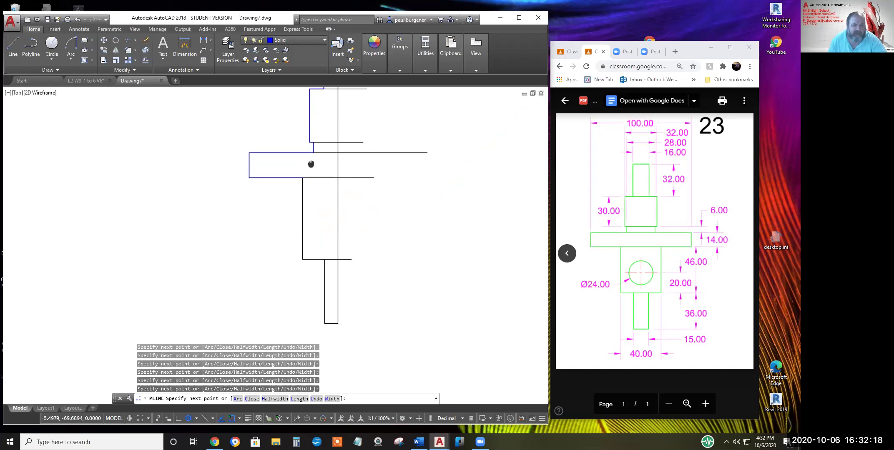
click(302, 260)
click(325, 259)
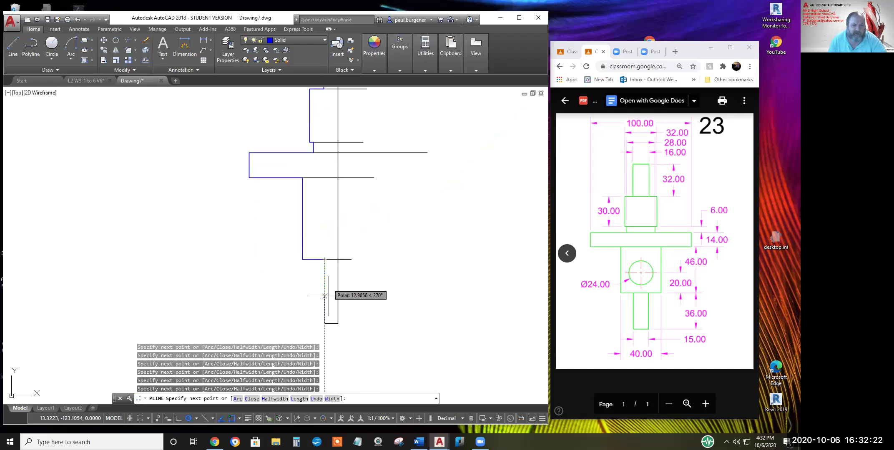
click(338, 323)
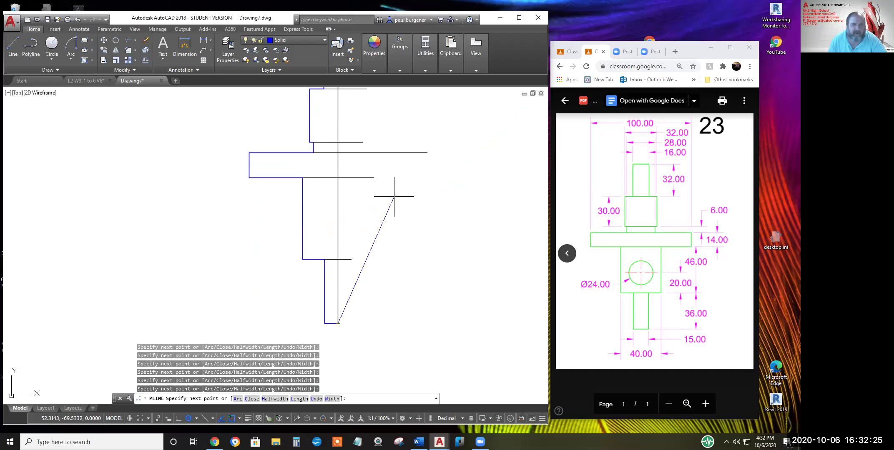
middle_drag(399, 194, 385, 259)
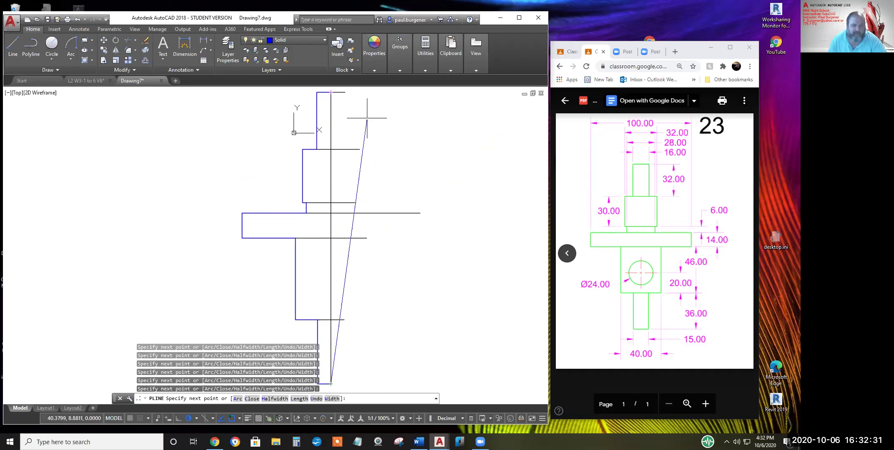
click(250, 398)
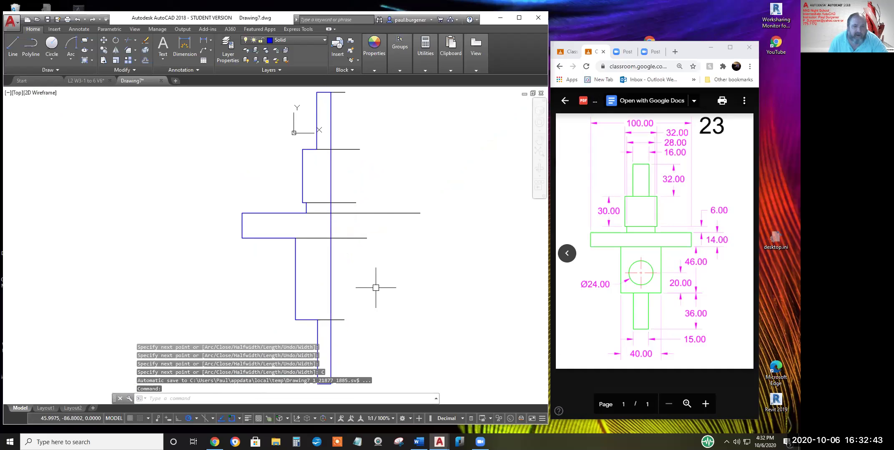
Freeze layer 0 from the Layers dropdown to hide the construction lines
scroll(375, 288, down, 2)
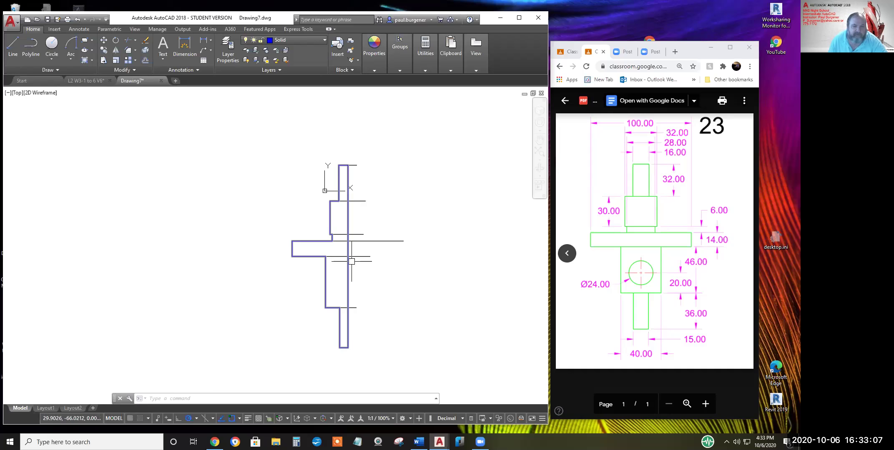
middle_drag(356, 223, 319, 223)
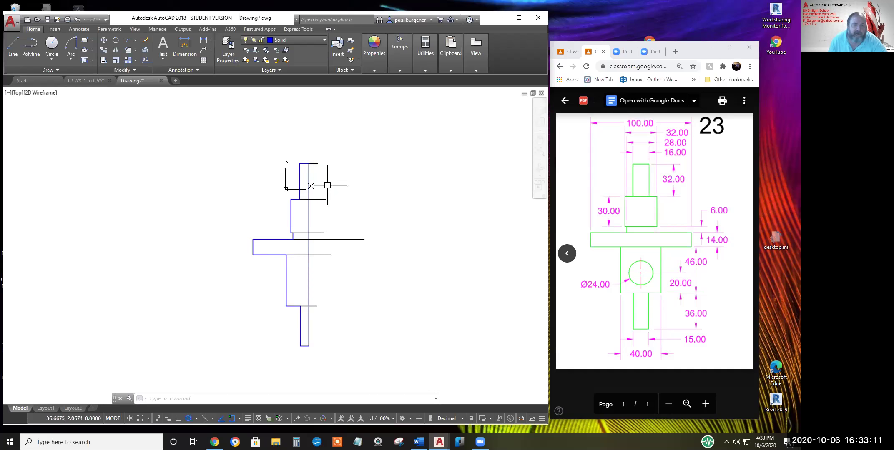
click(302, 39)
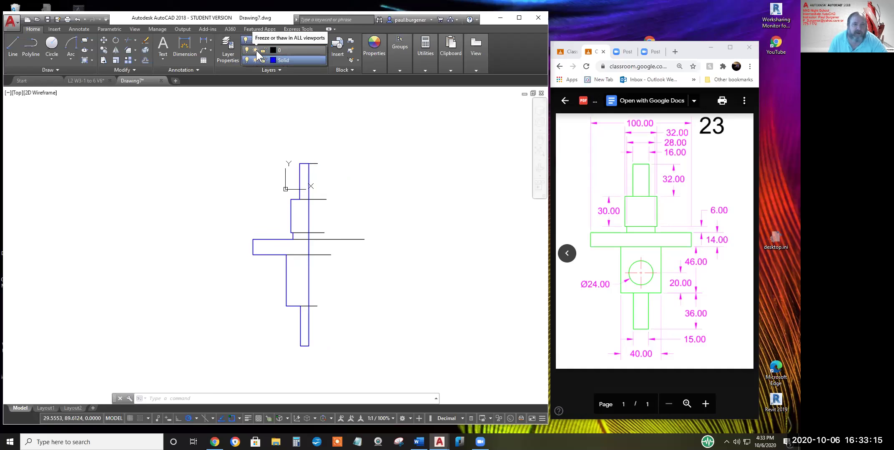
click(255, 50)
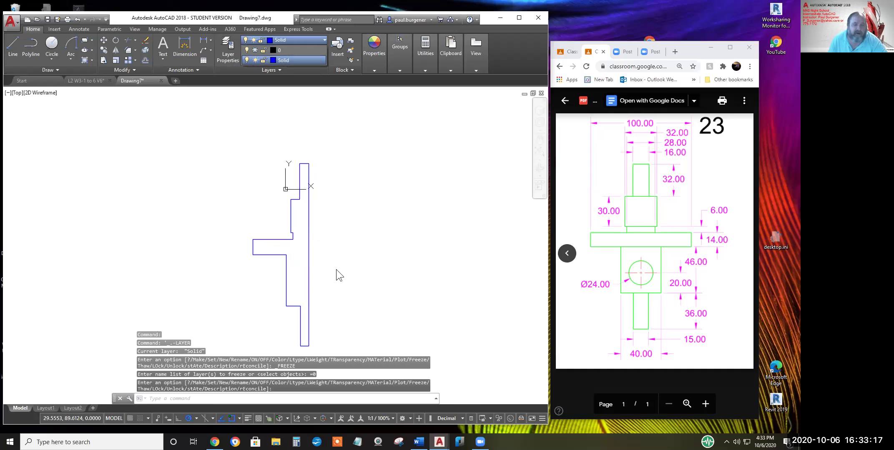
scroll(342, 252, down, 1)
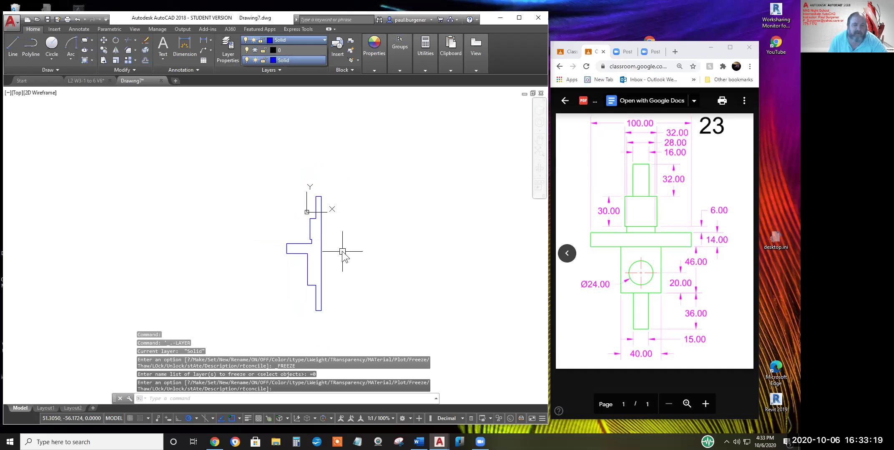
click(342, 250)
middle_drag(296, 251, 276, 243)
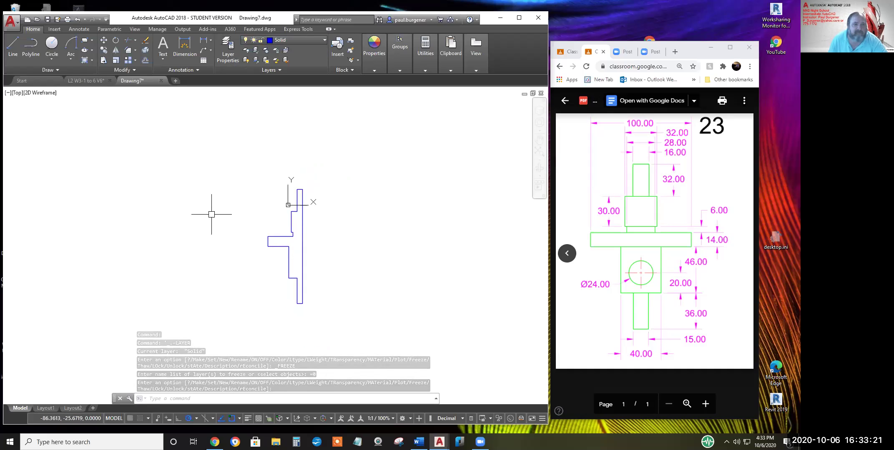
click(103, 40)
click(213, 139)
click(383, 365)
key(Return)
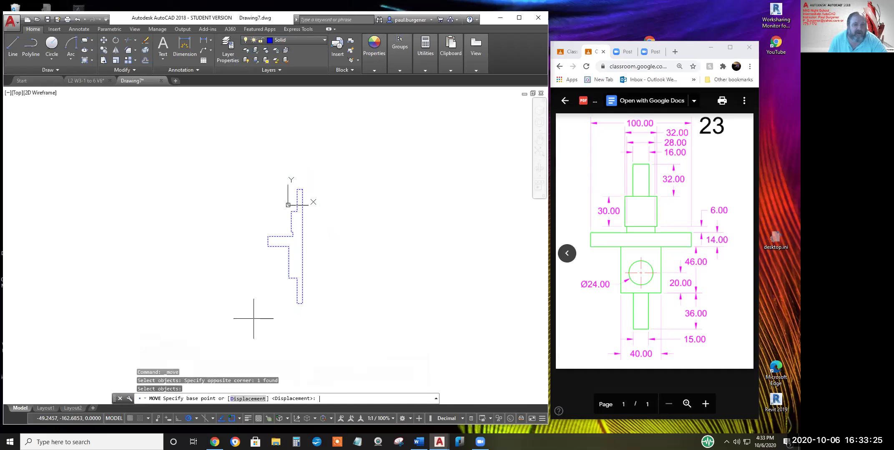
click(254, 317)
click(289, 202)
middle_drag(375, 205, 333, 323)
scroll(325, 303, up, 2)
middle_drag(311, 282, 326, 306)
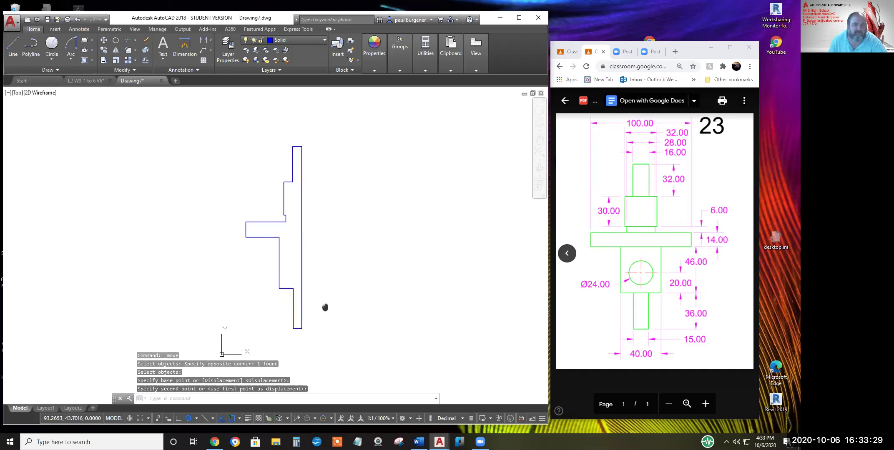
click(300, 270)
right_click(330, 263)
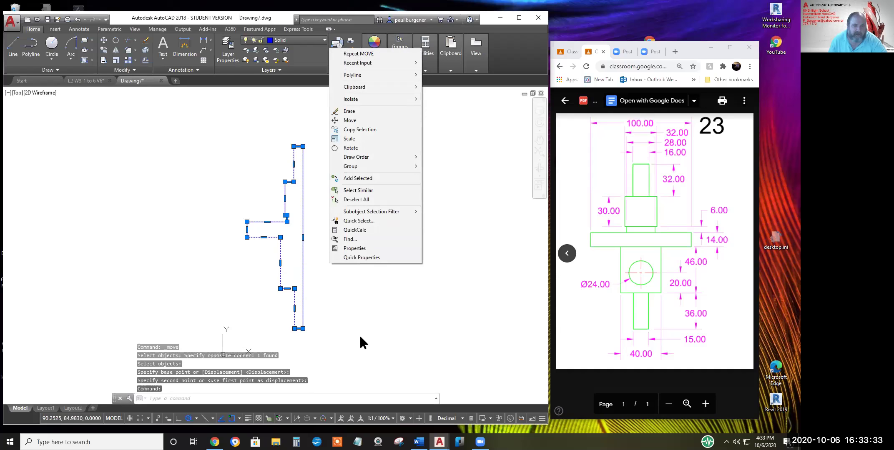
click(354, 248)
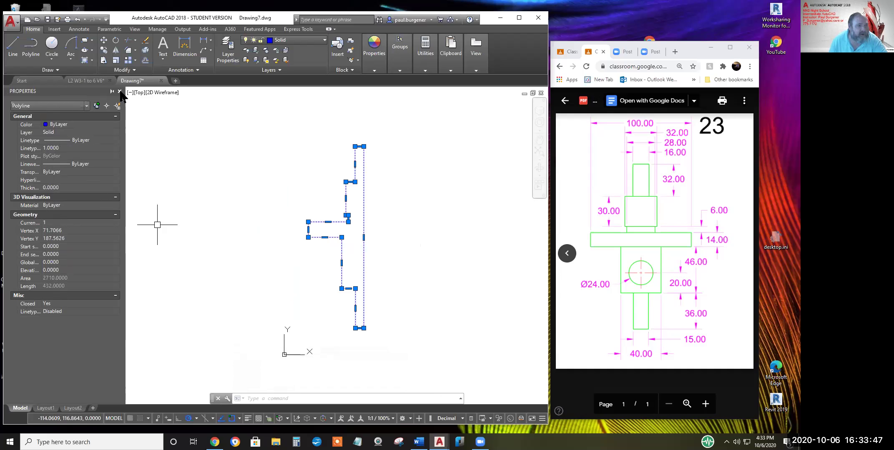
click(120, 91)
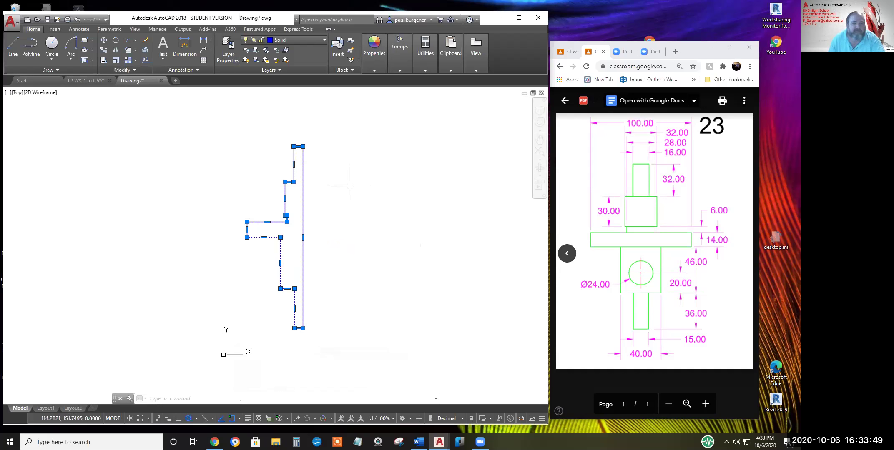
key(Escape)
key(Escape)
key(Escape)
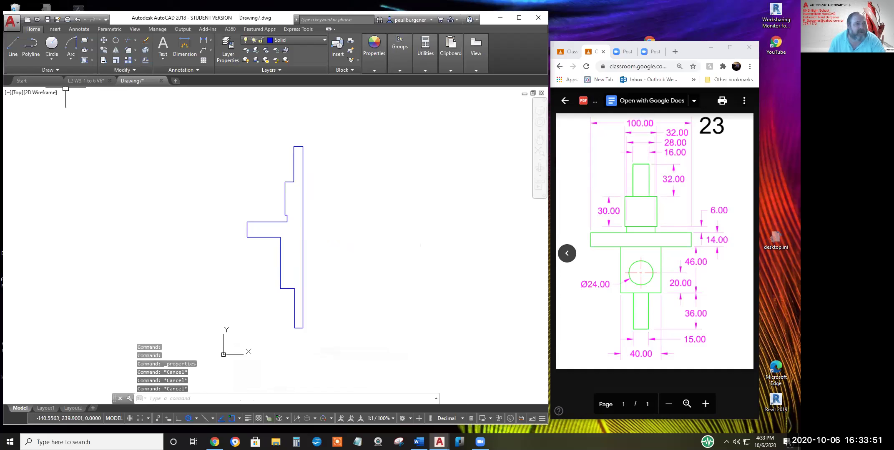
Switch to the 3D Modeling workspace and expand the Extrude drop-down options
click(409, 416)
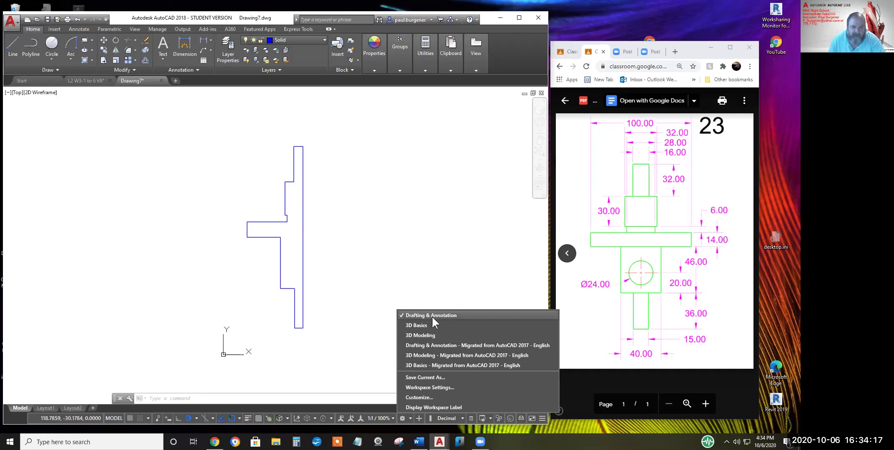
click(414, 335)
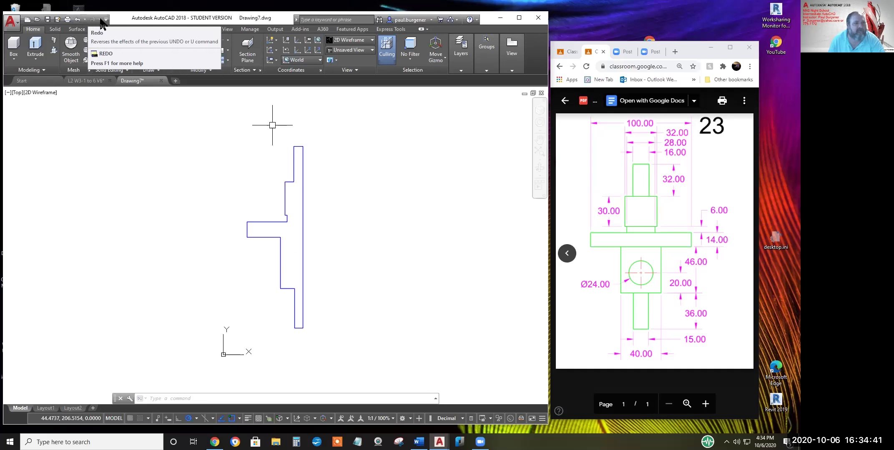
click(35, 60)
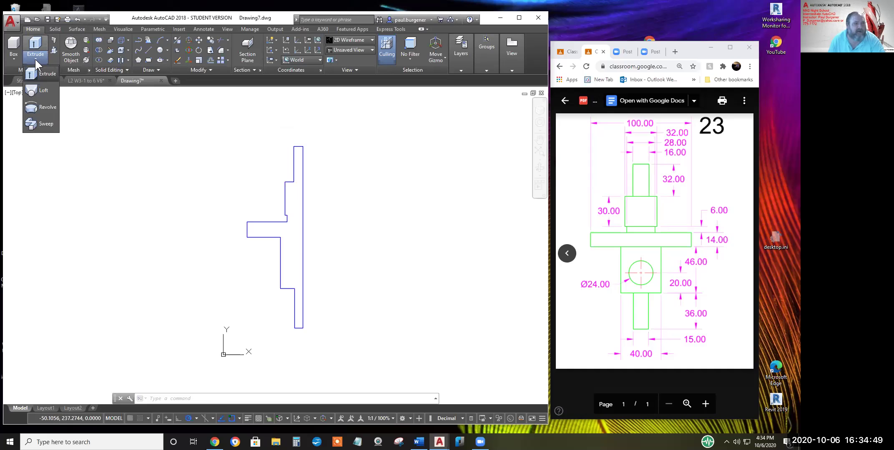
Revolve the profile 360° about a vertical axis through its top endpoint, then orbit to inspect it
click(47, 108)
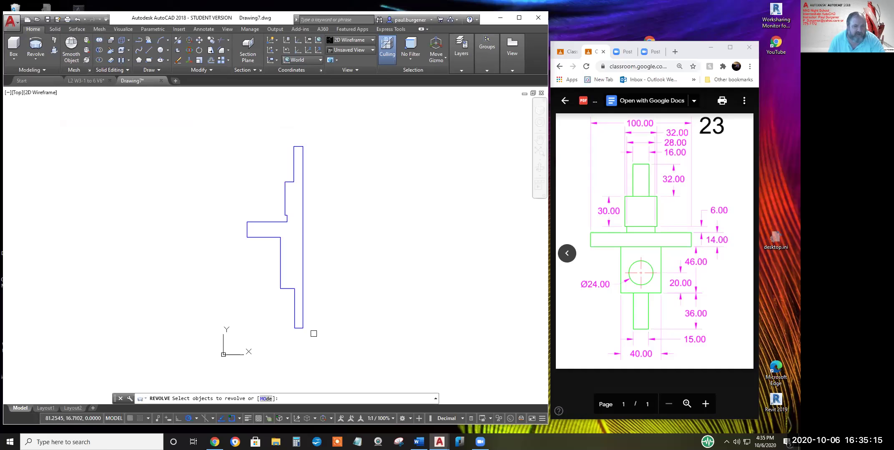
click(295, 305)
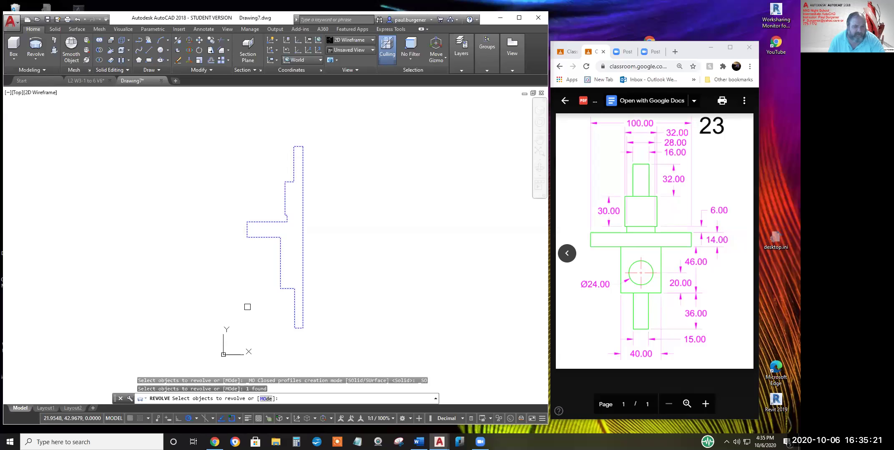
key(Return)
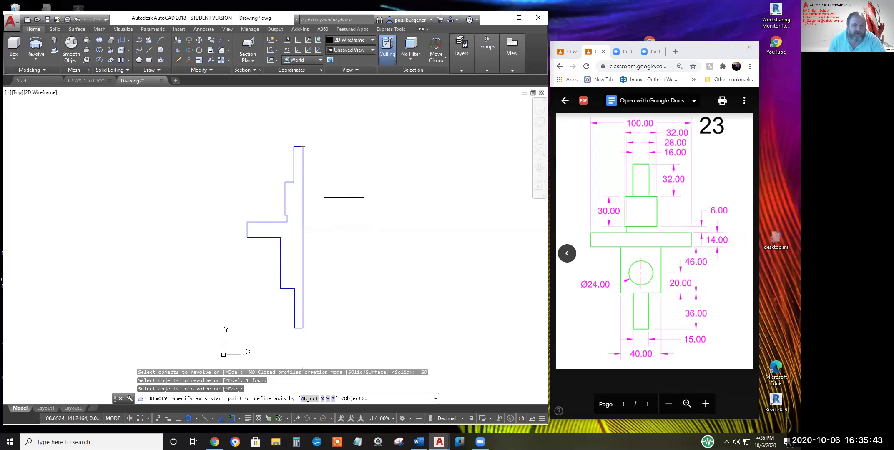
click(302, 146)
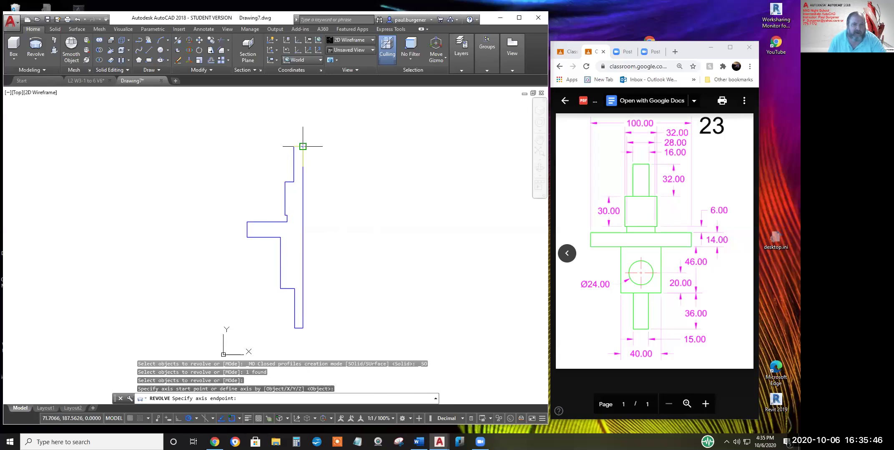
click(303, 112)
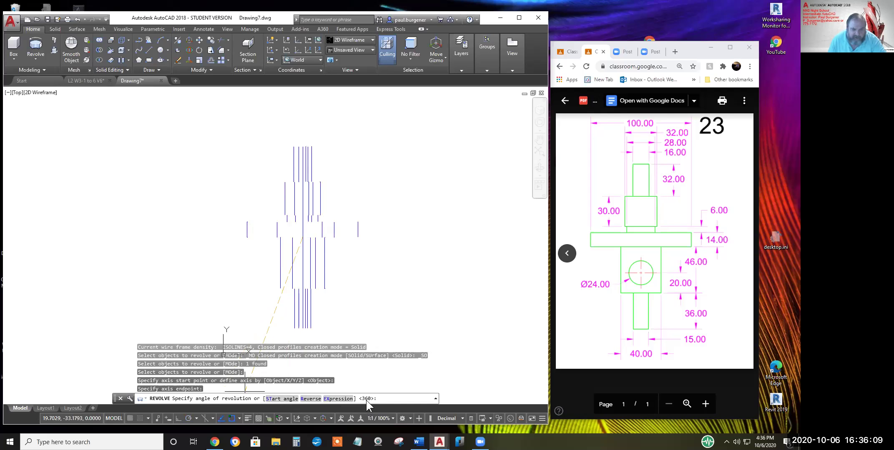
key(Return)
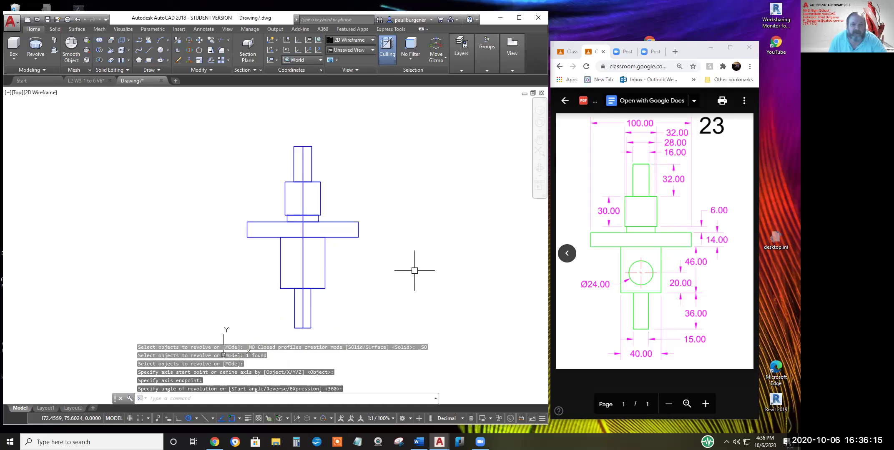
click(539, 169)
drag(345, 253, 343, 198)
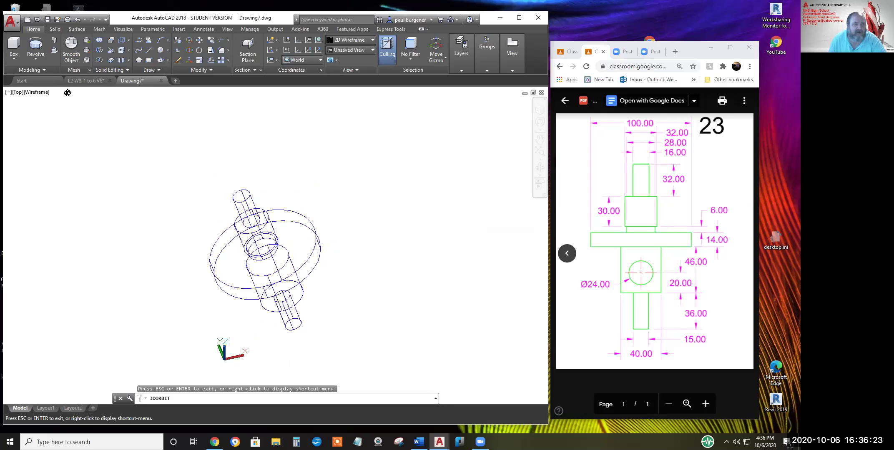
Apply the Conceptual visual style and orbit the solid to look down from the top
right_click(85, 110)
click(108, 116)
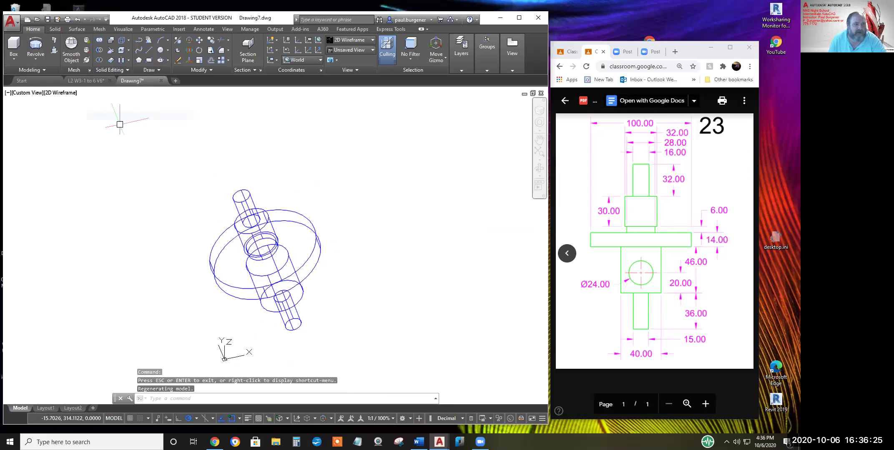
click(63, 92)
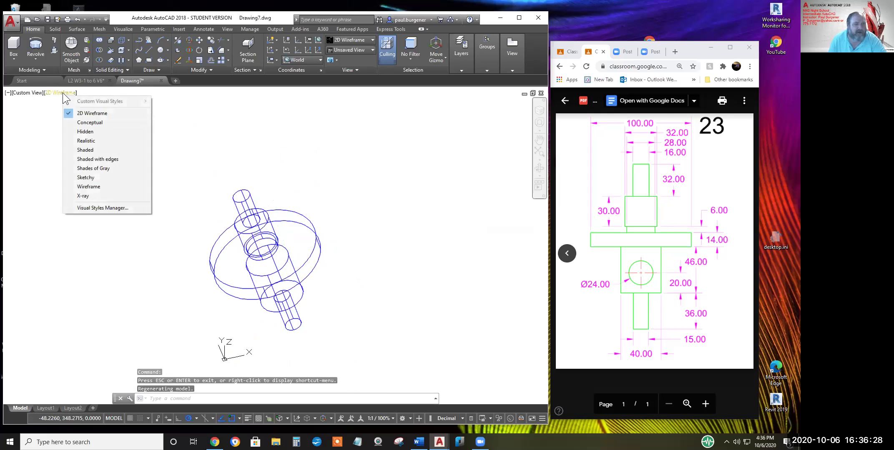
click(92, 124)
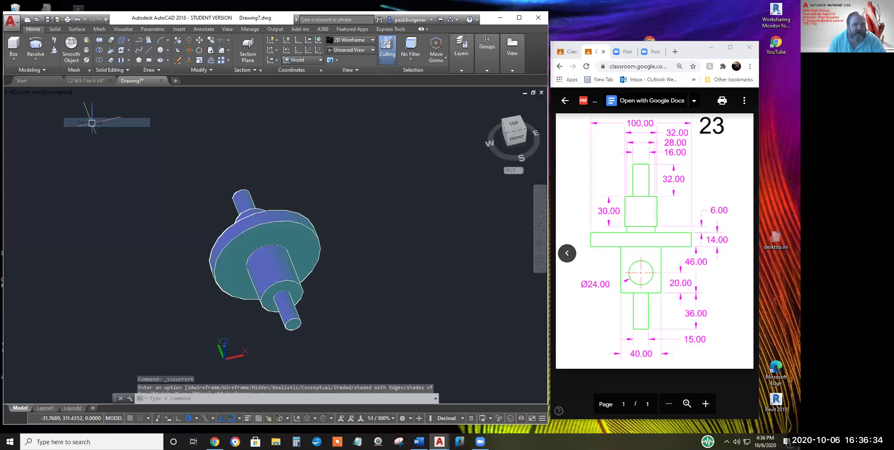
click(538, 245)
drag(286, 234, 357, 209)
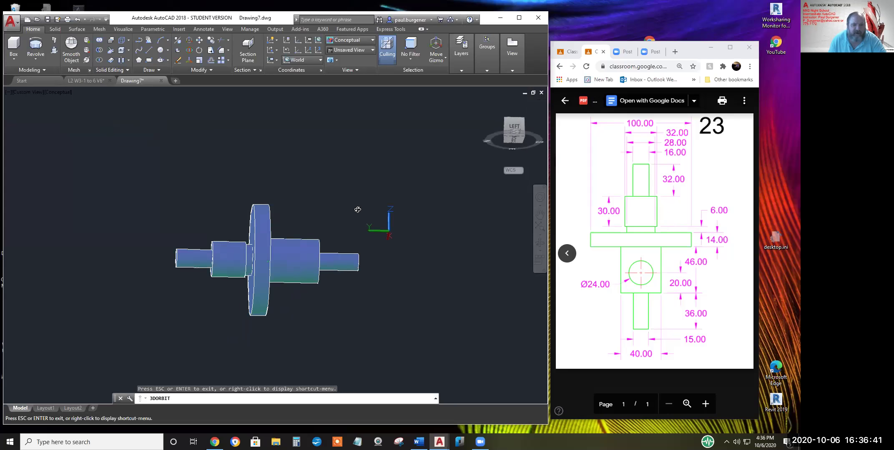
drag(252, 260, 246, 263)
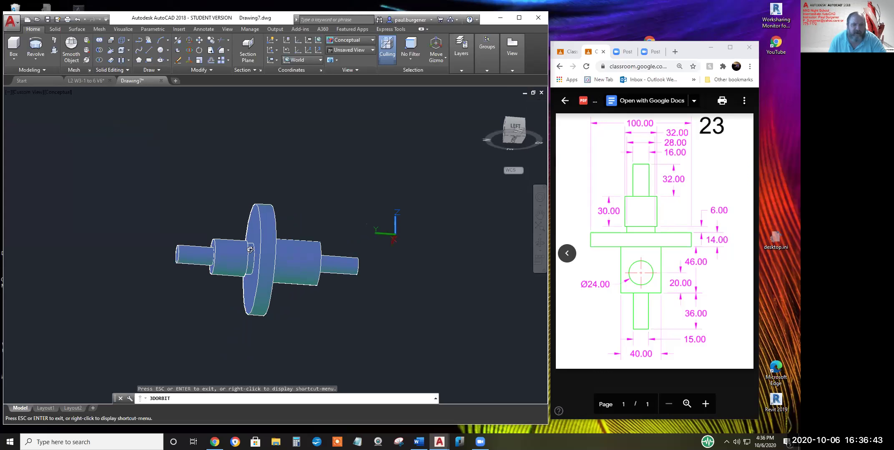
drag(291, 256, 327, 235)
mouse_move(423, 179)
mouse_down()
mouse_move(435, 235)
mouse_move(375, 247)
mouse_move(368, 293)
mouse_move(325, 243)
mouse_move(263, 307)
mouse_up()
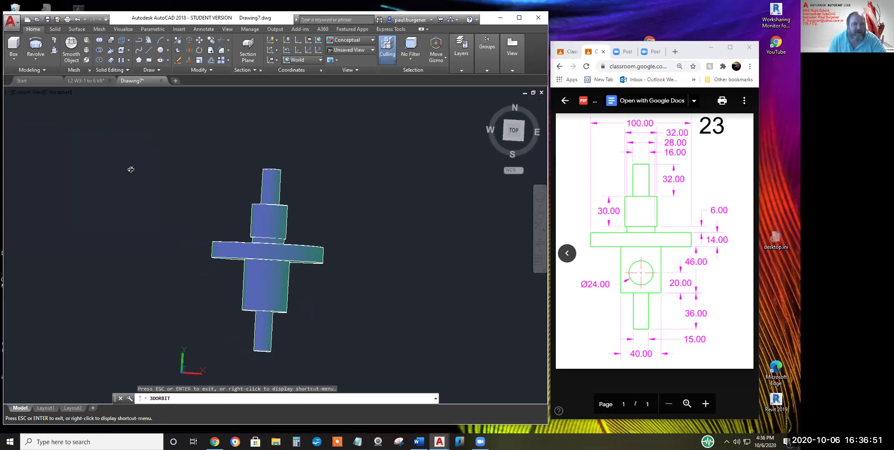
right_click(65, 105)
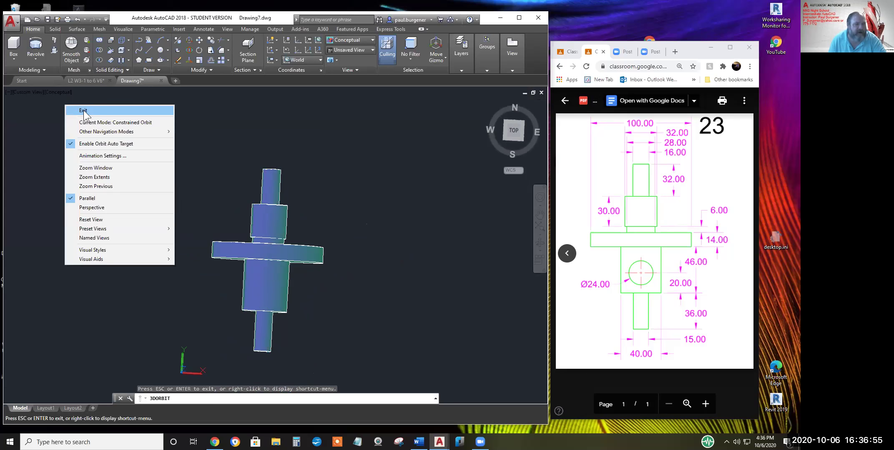
click(83, 111)
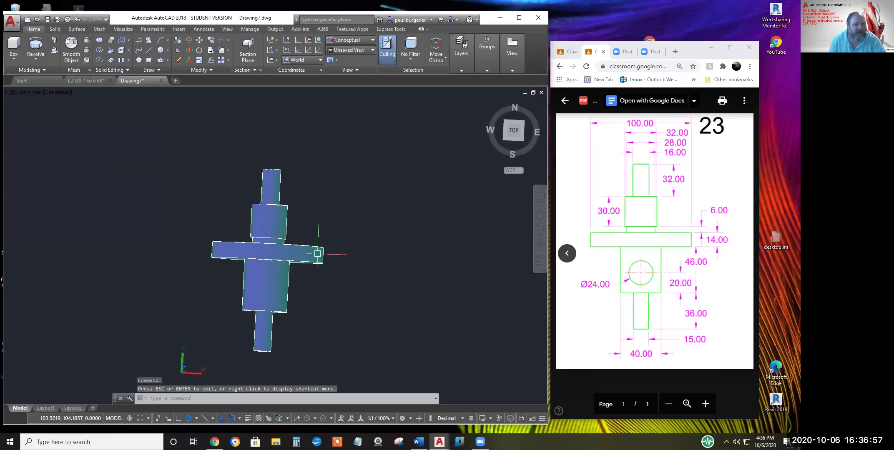
Try the X-Ray visual style, then return to 2D Wireframe
click(63, 93)
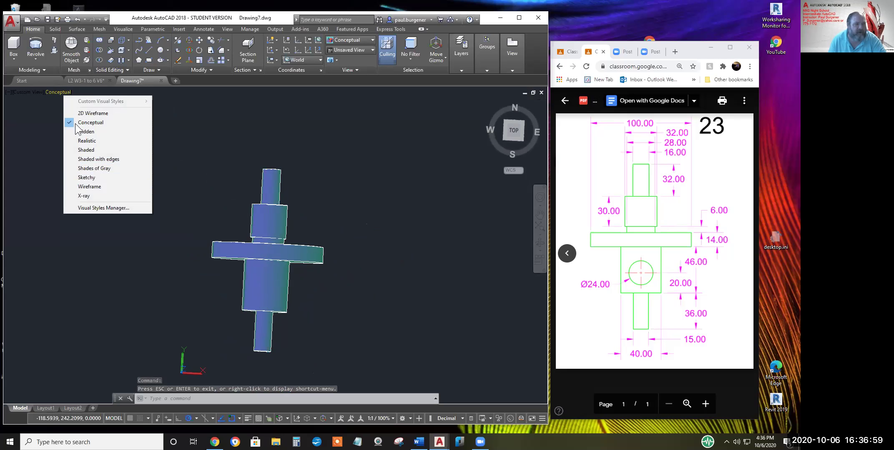
click(89, 196)
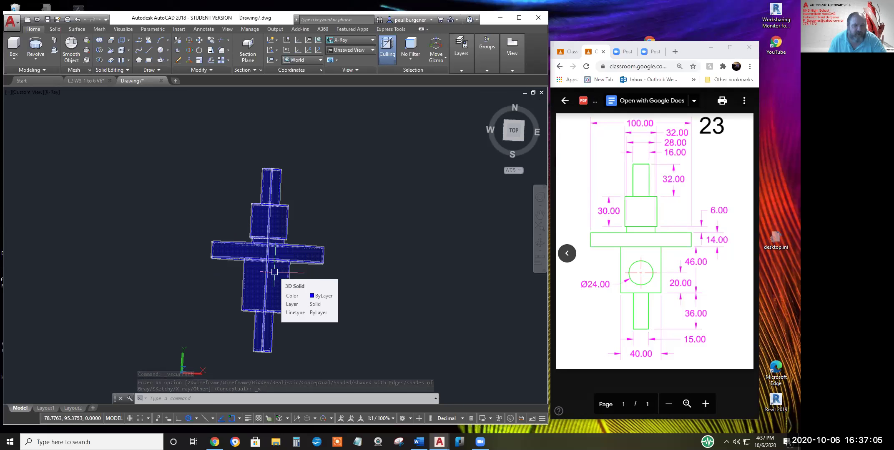
click(50, 93)
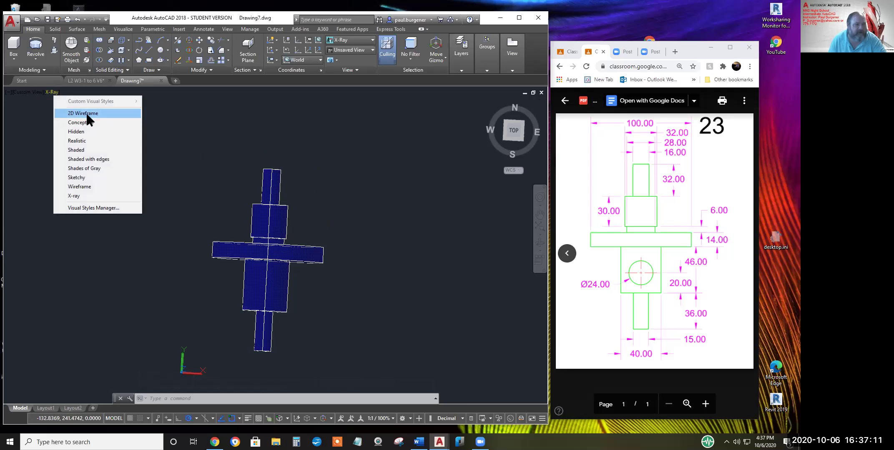
click(86, 113)
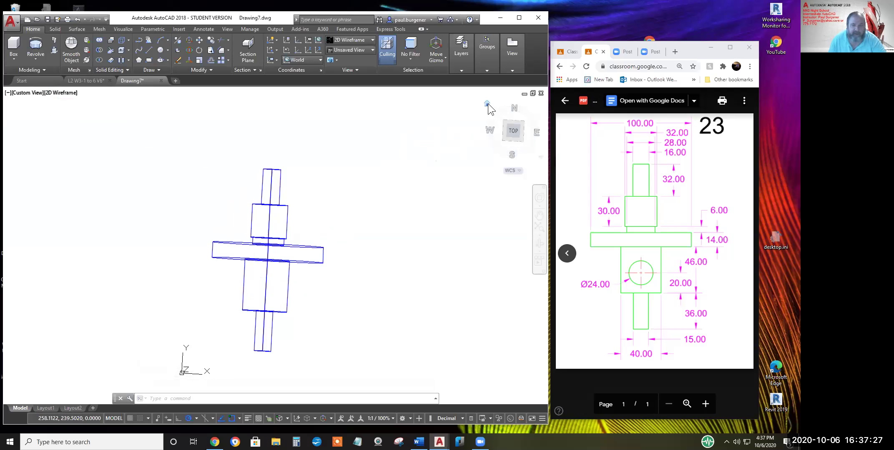
Switch to the Top view and recentre the model
click(487, 104)
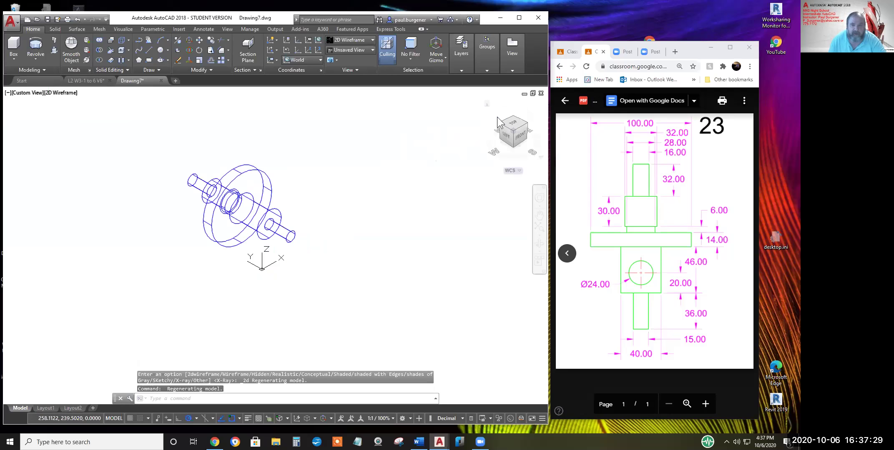
click(516, 127)
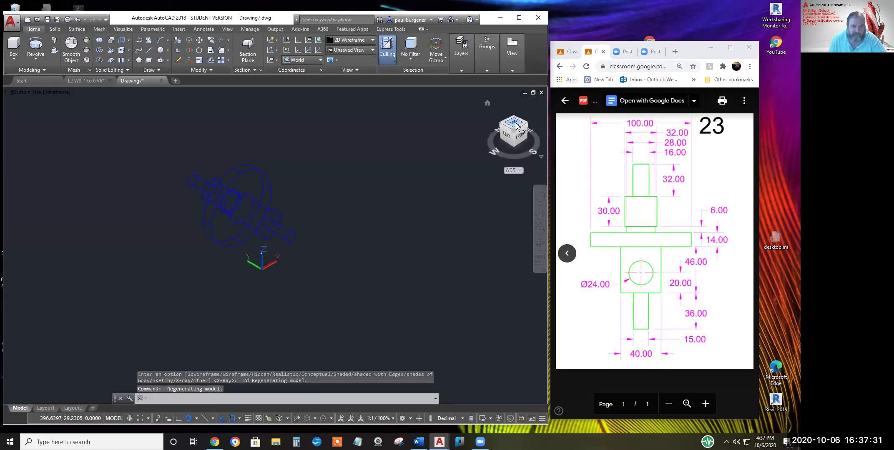
mouse_move(379, 179)
middle_down()
mouse_move(345, 221)
mouse_move(339, 246)
middle_up()
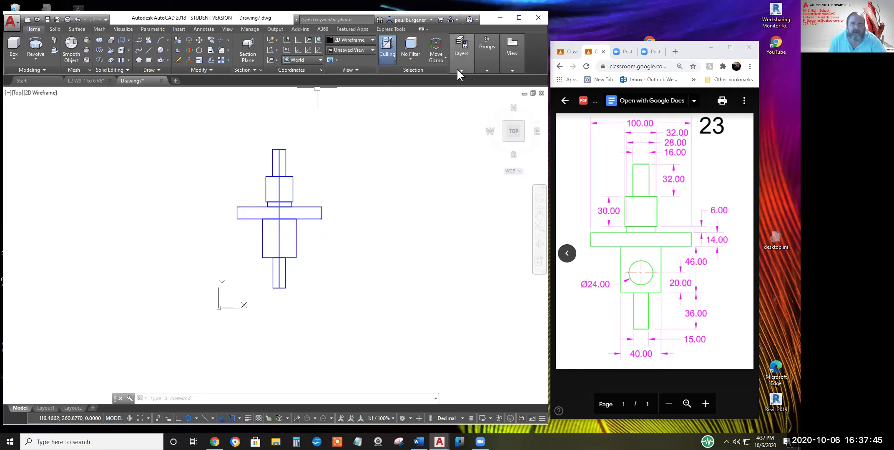
Thaw layer 0 so the black 2D profile shows again beside the blue shaft outline
mouse_move(487, 63)
click(535, 81)
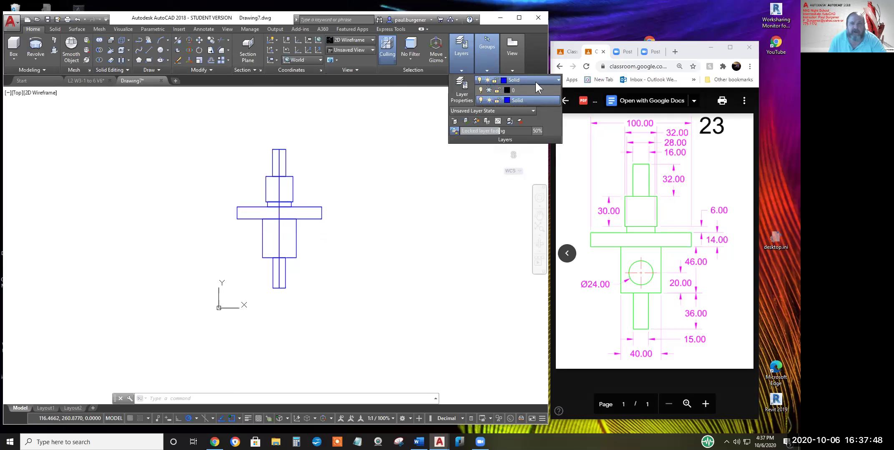
click(488, 90)
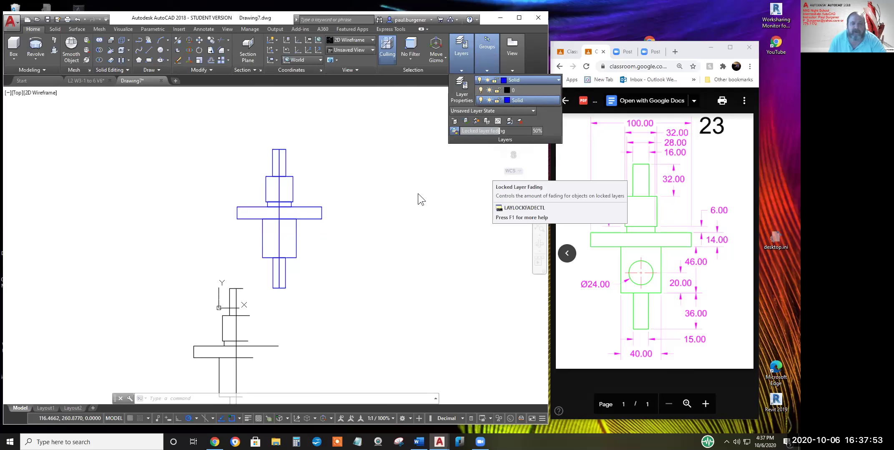
scroll(356, 224, down, 2)
scroll(357, 250, up, 2)
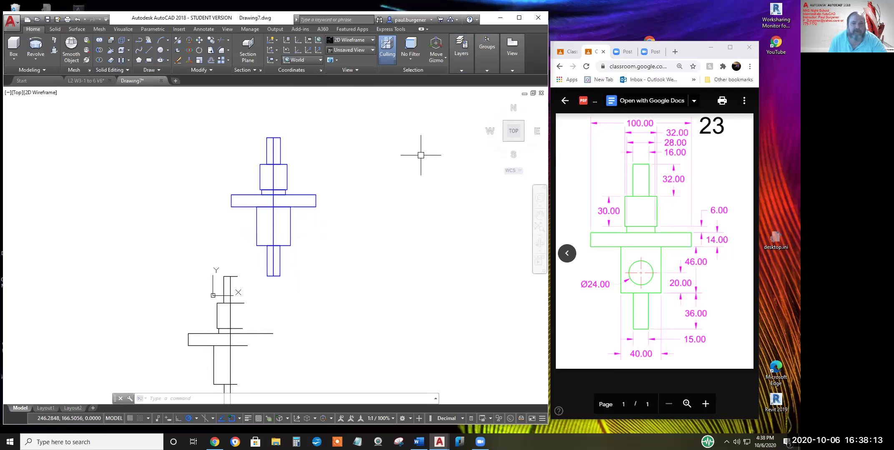
Orbit the shaft-and-flange solid into an angled 3D wireframe view and exit orbit
click(543, 247)
drag(287, 228, 265, 172)
scroll(289, 308, up, 6)
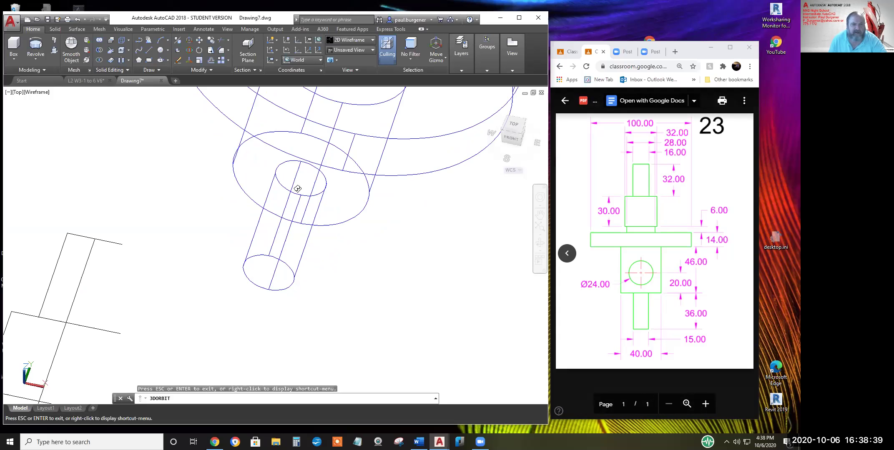
right_click(188, 202)
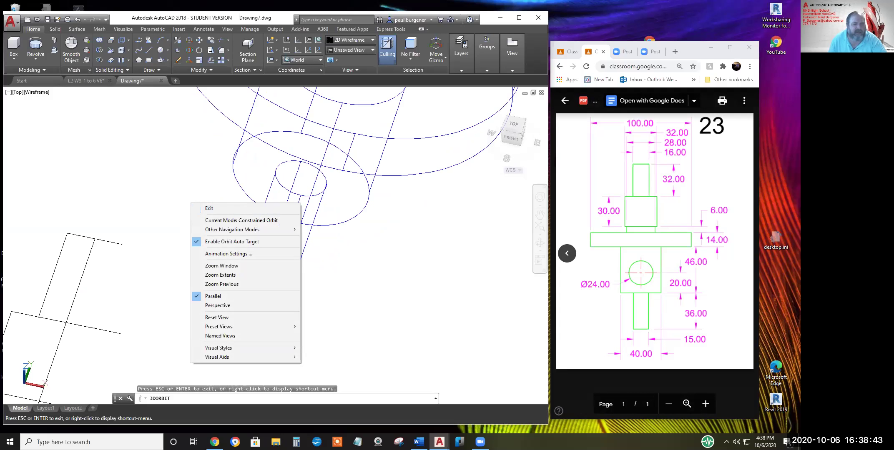
click(215, 209)
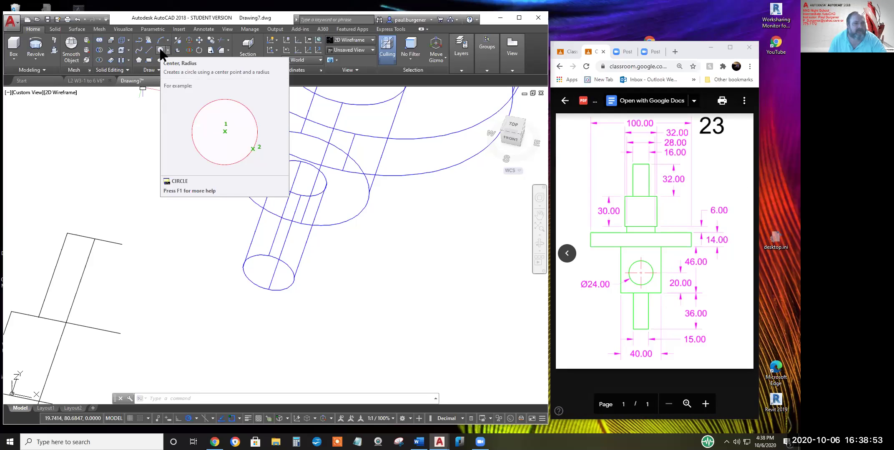
Draw a Ø24 circle by centre and diameter, centred 20 units along the shaft axis
click(160, 50)
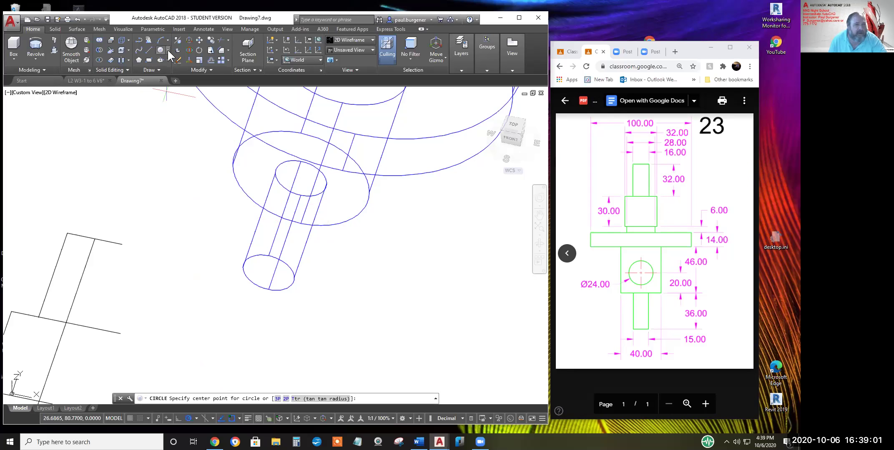
click(168, 50)
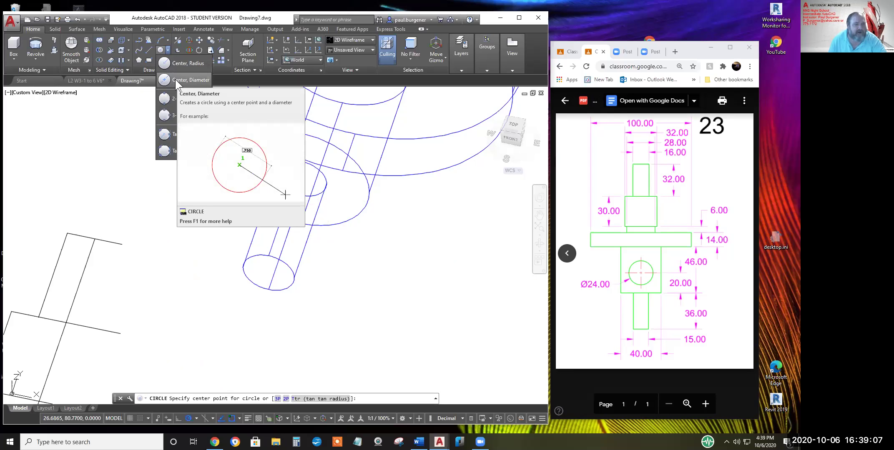
click(175, 78)
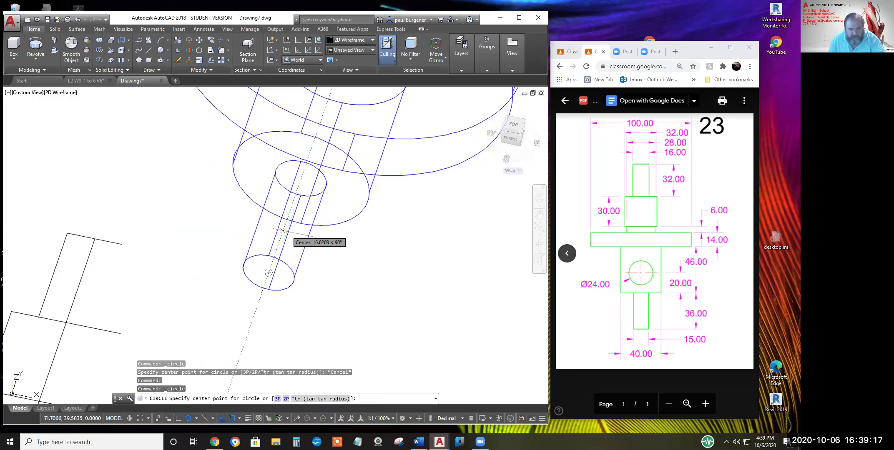
text(20)
key(Return)
key(Down)
key(Return)
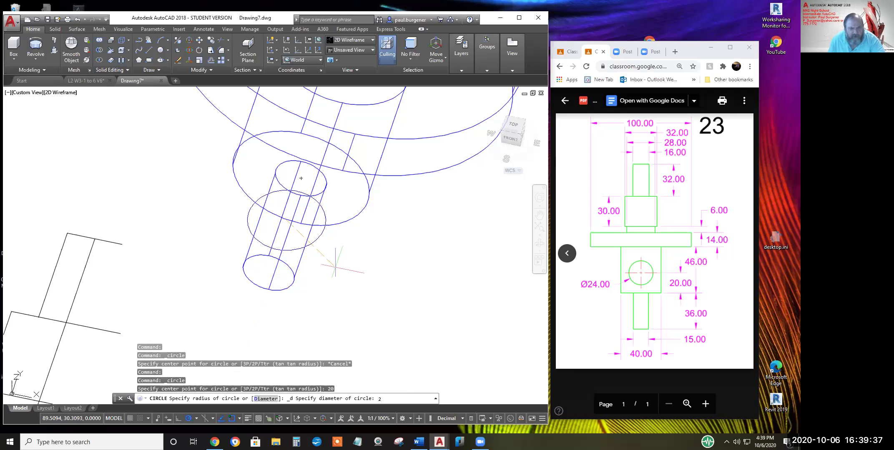
text(4)
key(Return)
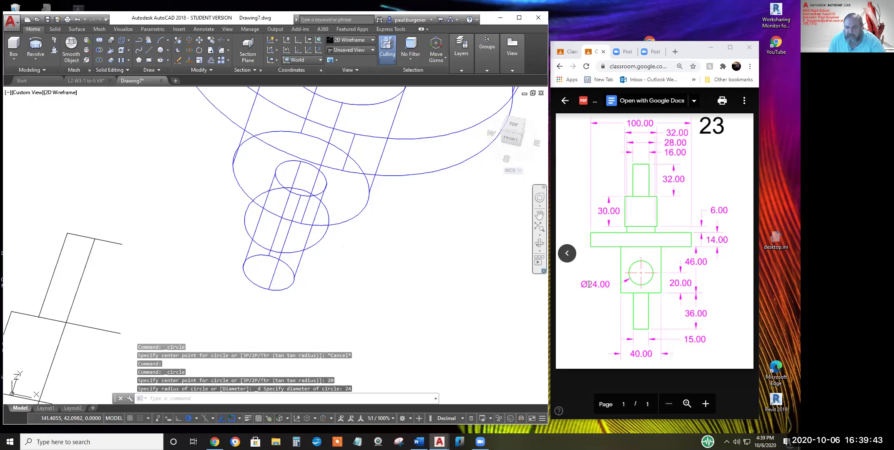
List the circle's properties with LI, showing radius 12 and area 452.3893
click(308, 247)
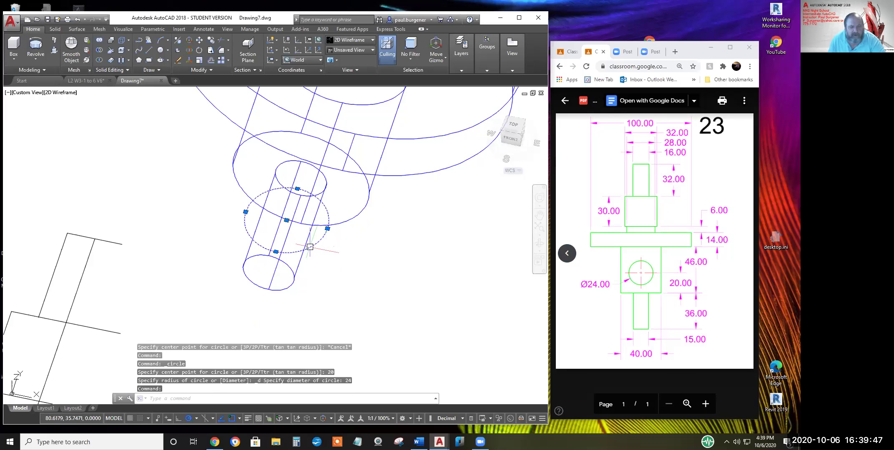
text(LI)
key(Return)
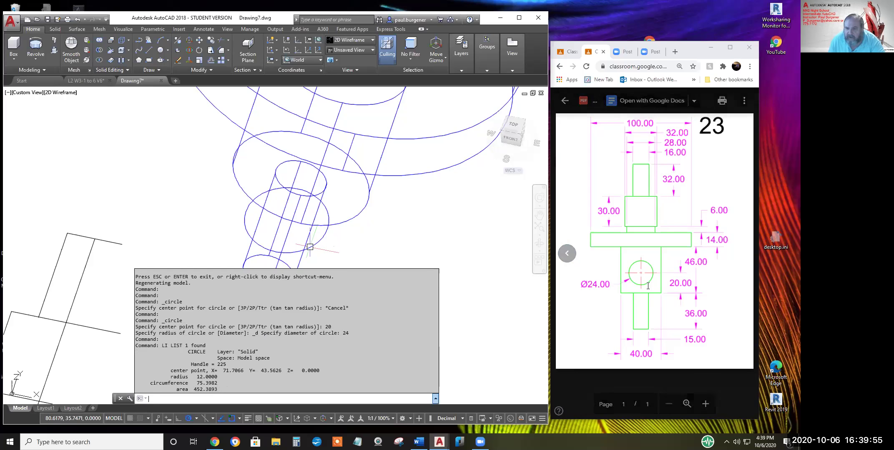
Move the Ø24 circle from its centre to the end of the cylinder
key(Escape)
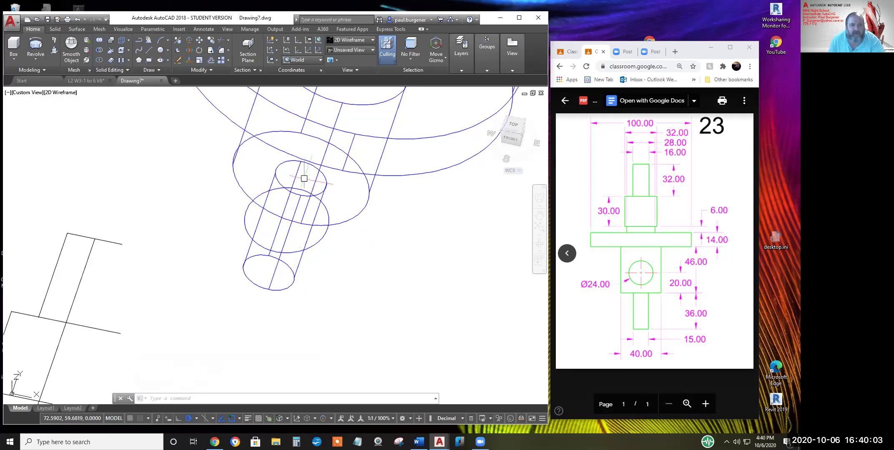
scroll(297, 181, down, 4)
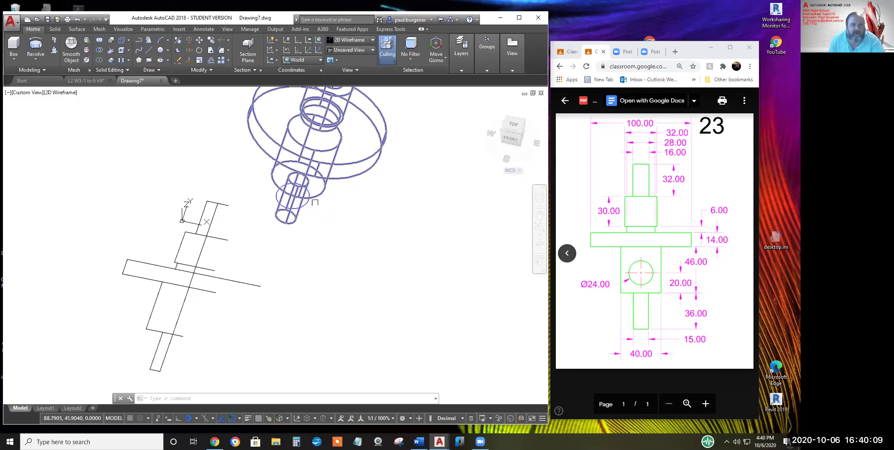
scroll(319, 194, up, 4)
middle_drag(317, 194, 323, 240)
key(Escape)
text(m)
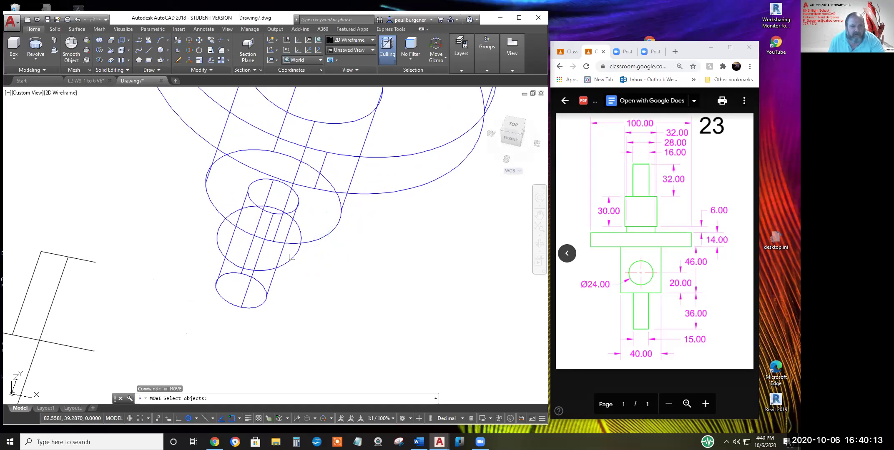
key(Return)
click(298, 250)
key(Return)
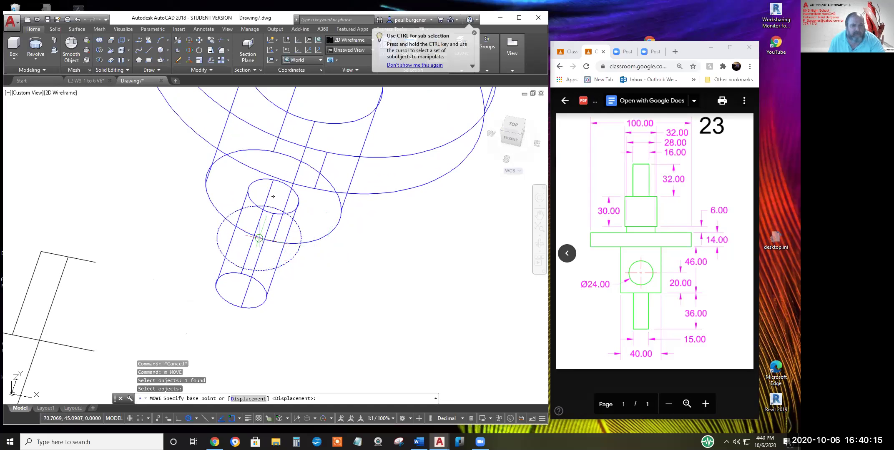
click(259, 238)
scroll(382, 177, down, 2)
middle_drag(382, 177, 372, 240)
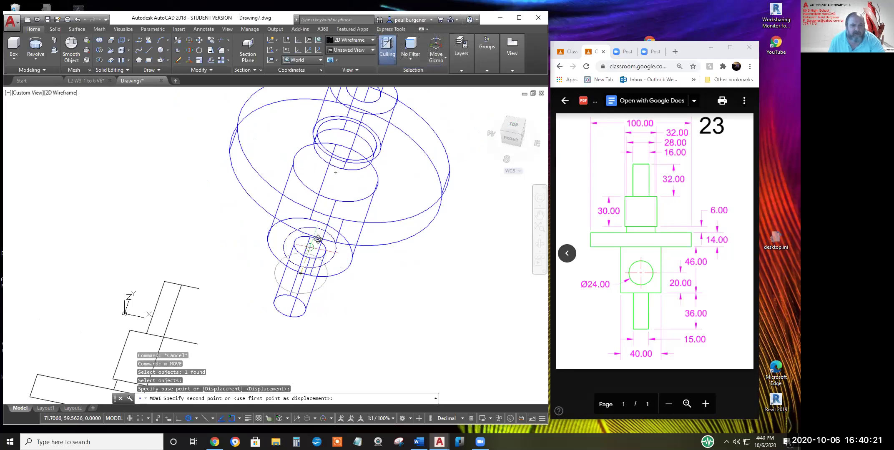
click(310, 247)
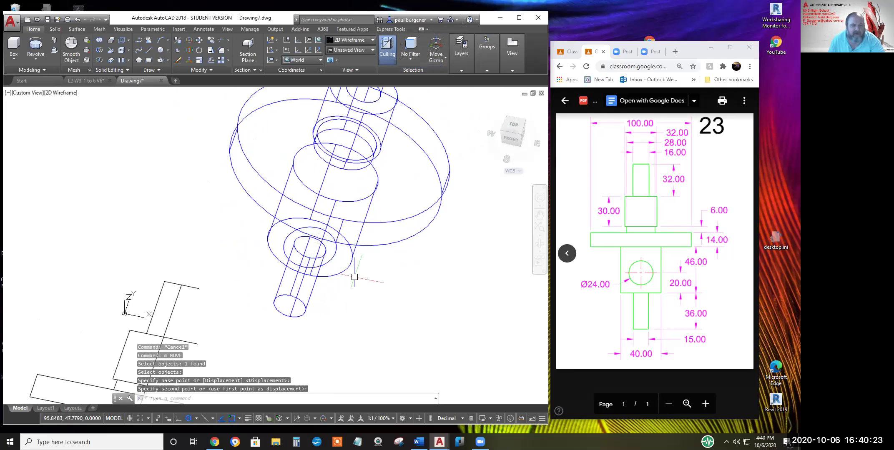
Move the circle 20 units along polar 90°, then orbit to a front view
key(Return)
click(328, 262)
key(Return)
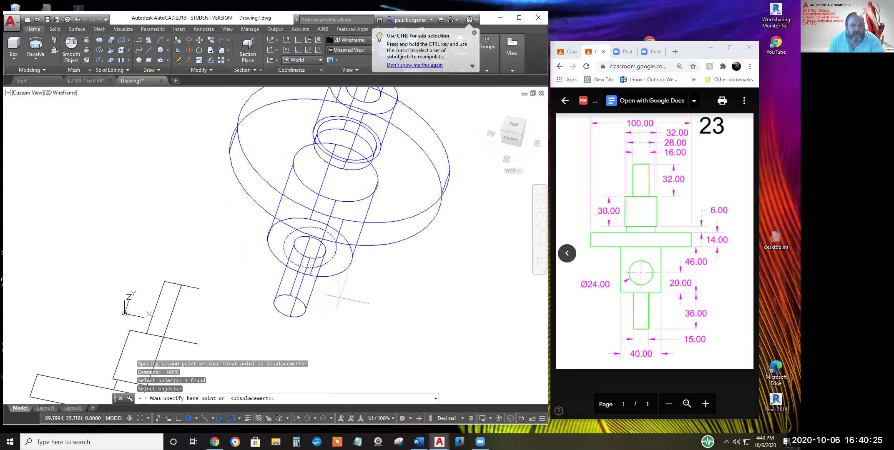
click(355, 308)
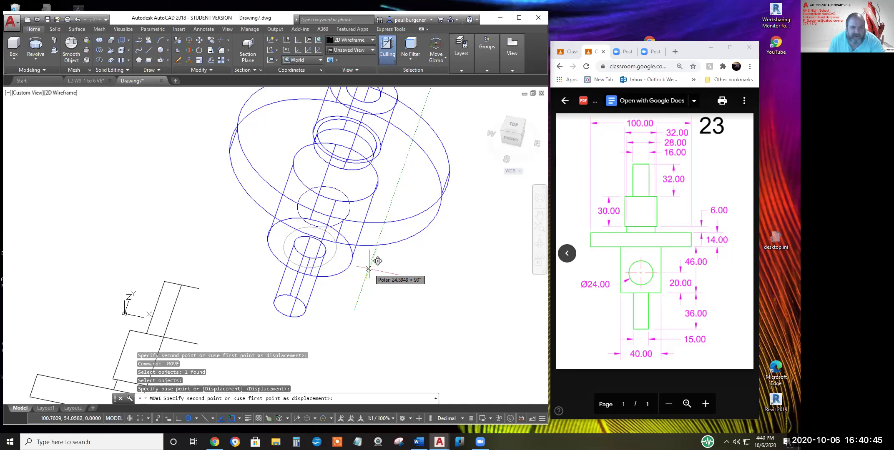
text(2)
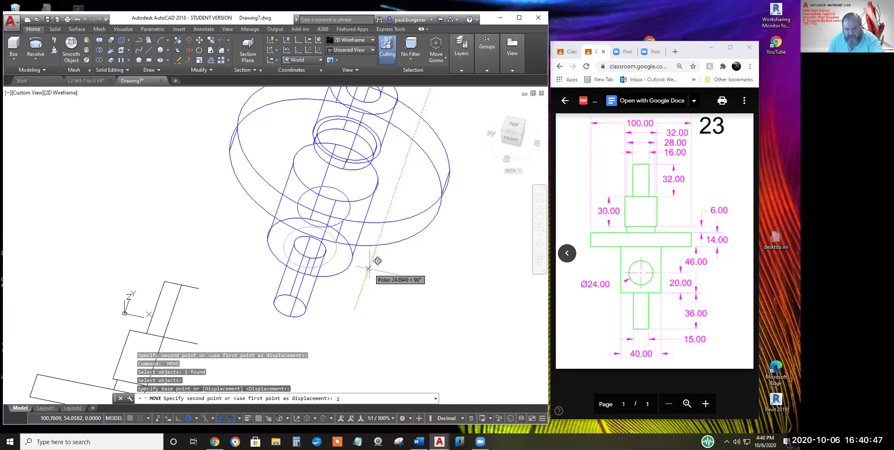
text(0)
key(Return)
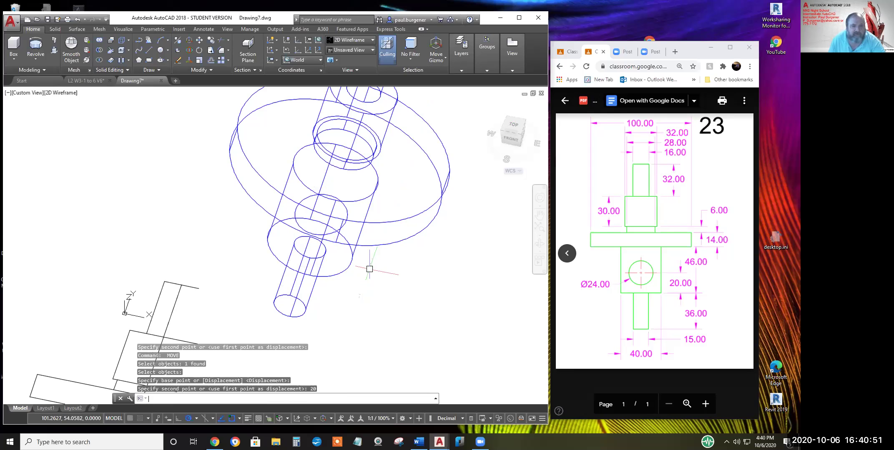
click(541, 247)
drag(349, 237, 318, 297)
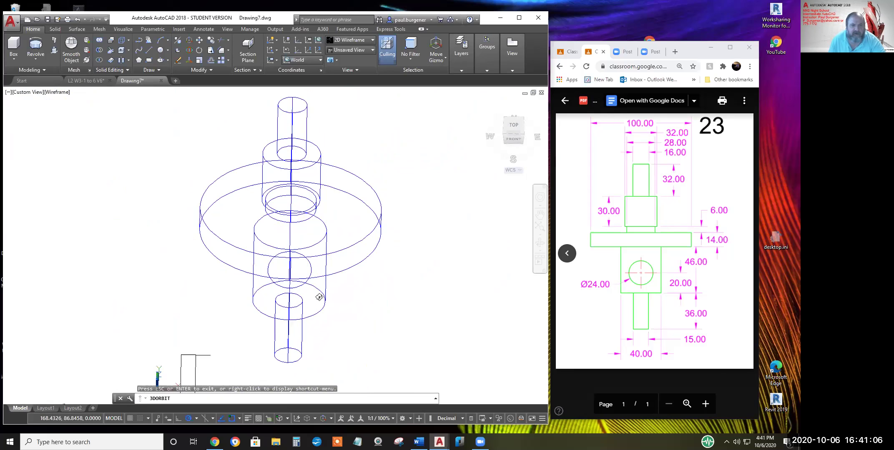
Exit orbit and start the Extrude command from the Revolve split button
right_click(309, 263)
click(328, 269)
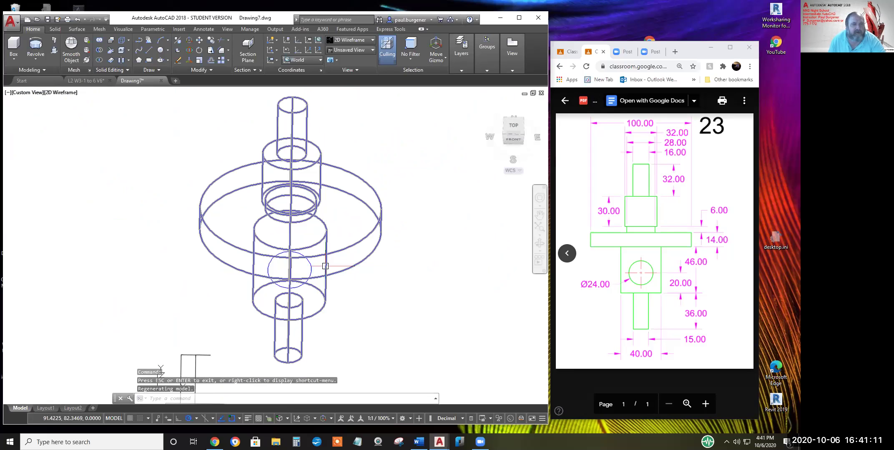
click(12, 59)
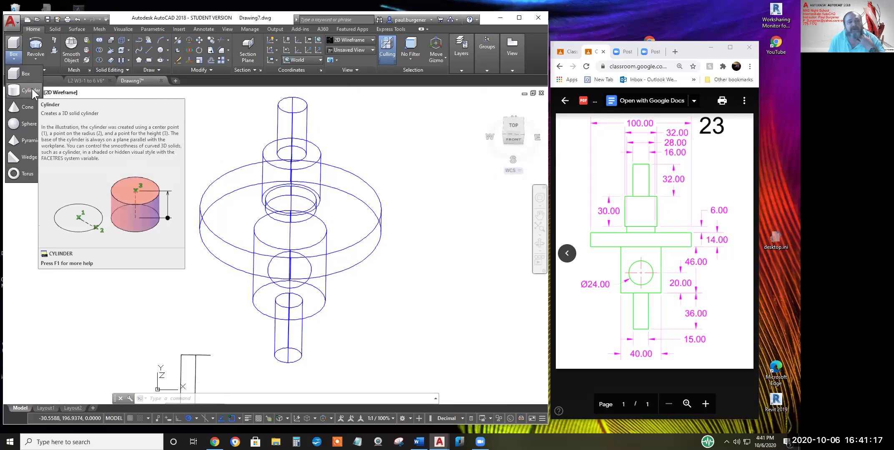
click(35, 55)
click(35, 57)
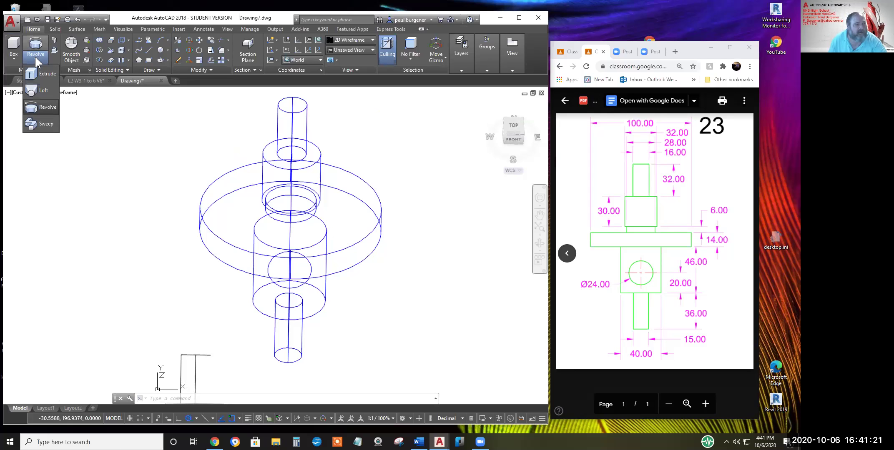
click(49, 79)
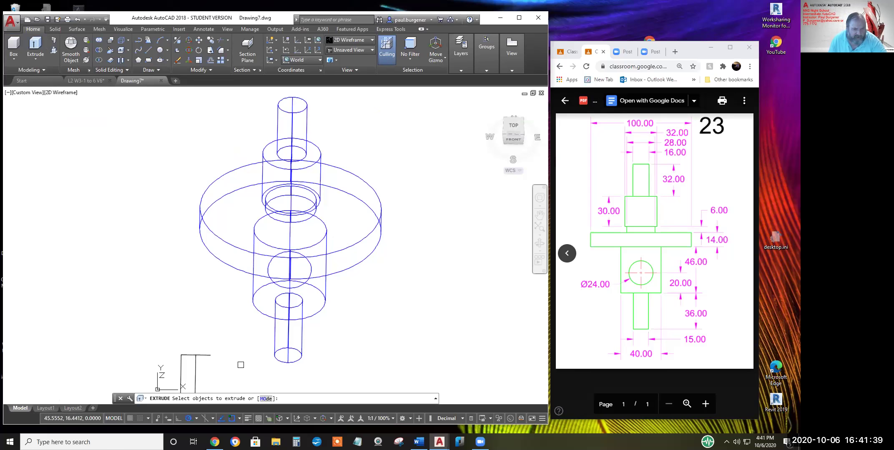
Extrude the Ø24 circle into a cylinder by picking its height
click(310, 268)
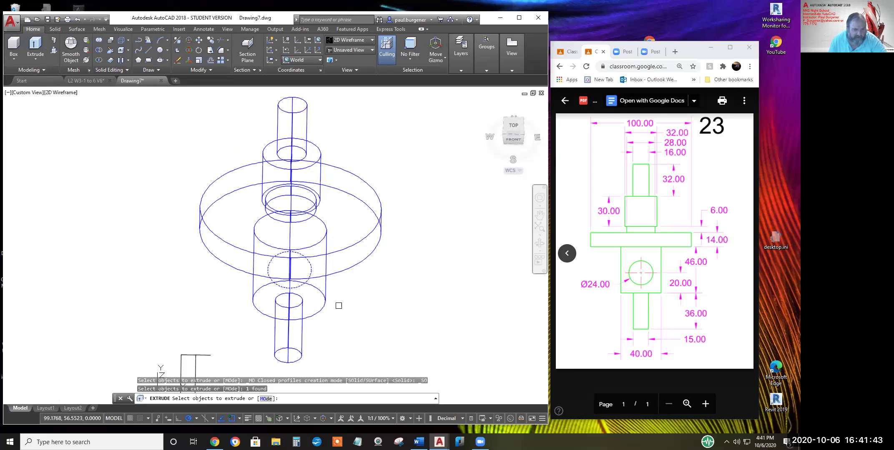
key(Return)
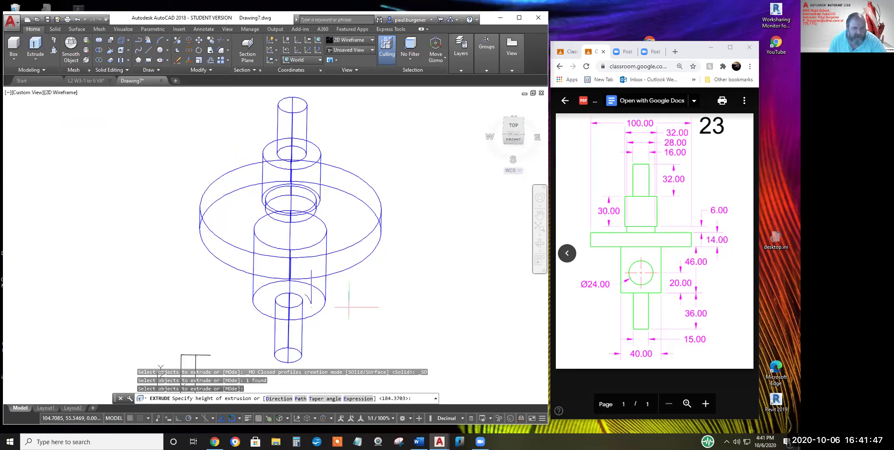
scroll(371, 294, down, 2)
scroll(371, 293, down, 2)
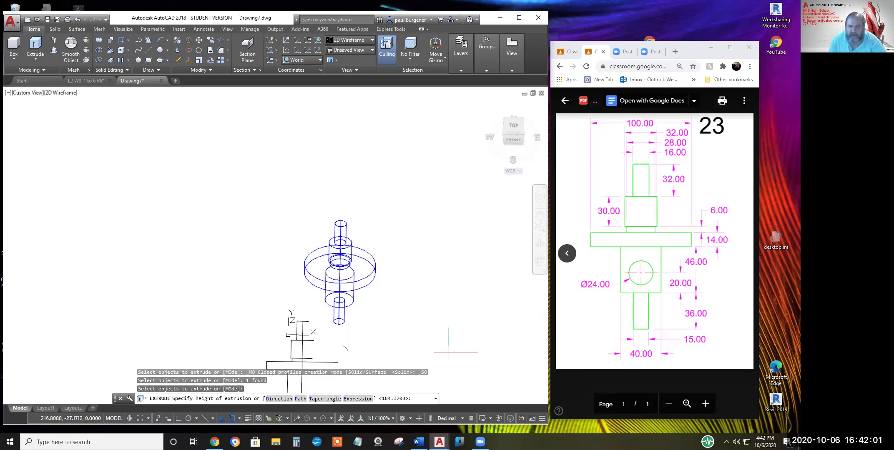
click(457, 378)
Orbit around the model to inspect the new cylinder, then switch to the Top view
middle_drag(385, 279, 397, 238)
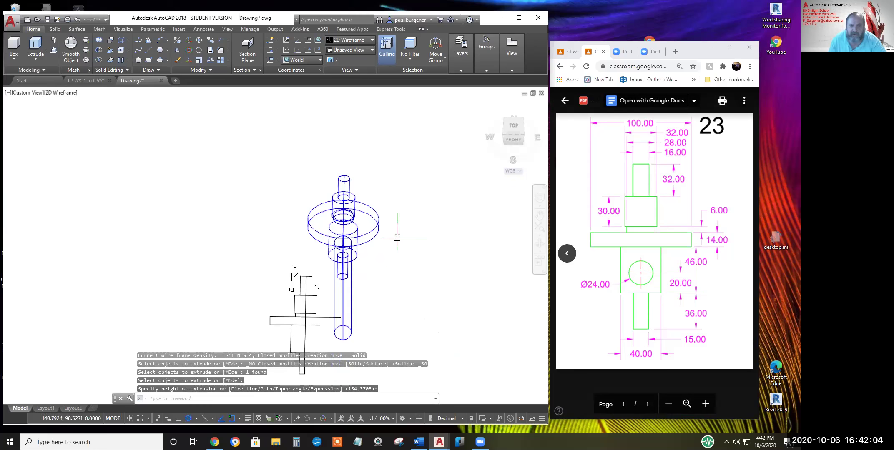
click(540, 243)
drag(353, 275, 283, 189)
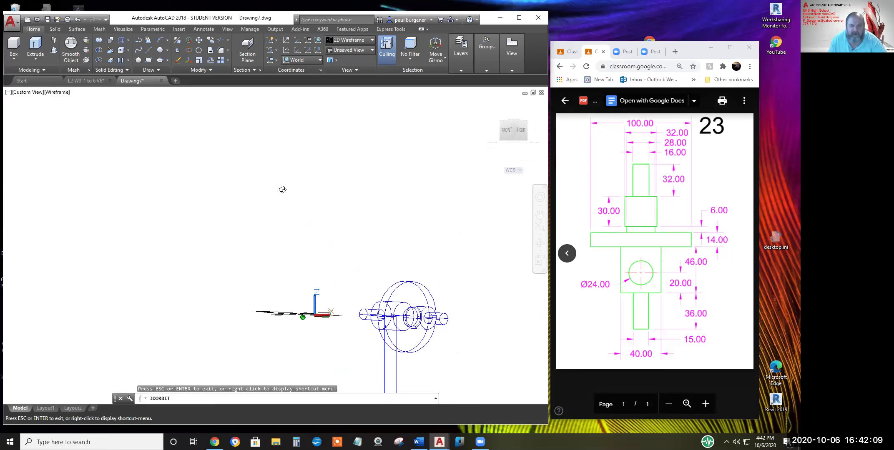
scroll(391, 313, up, 5)
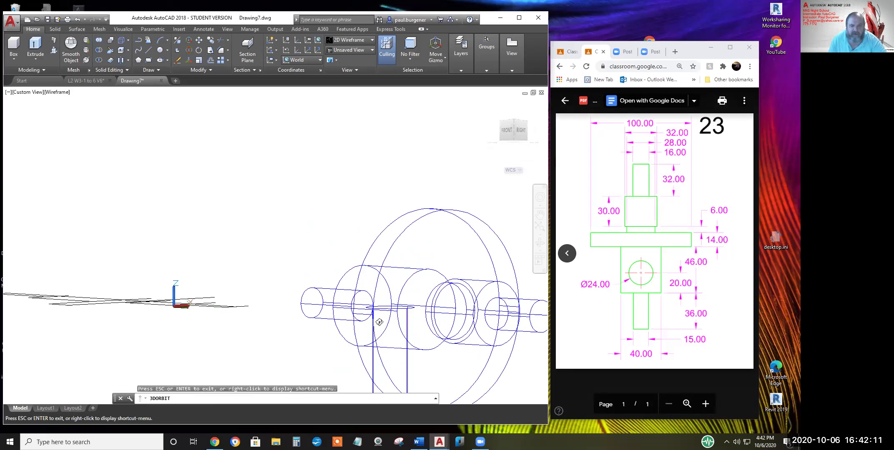
middle_drag(364, 306, 266, 230)
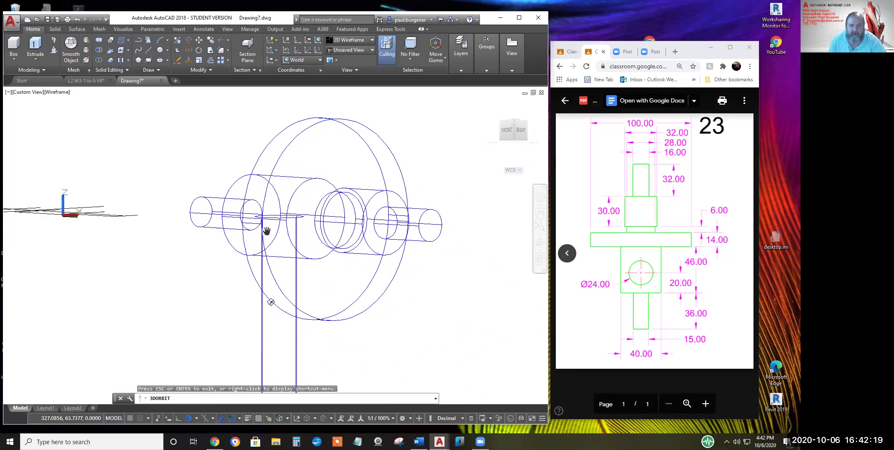
drag(369, 320, 320, 250)
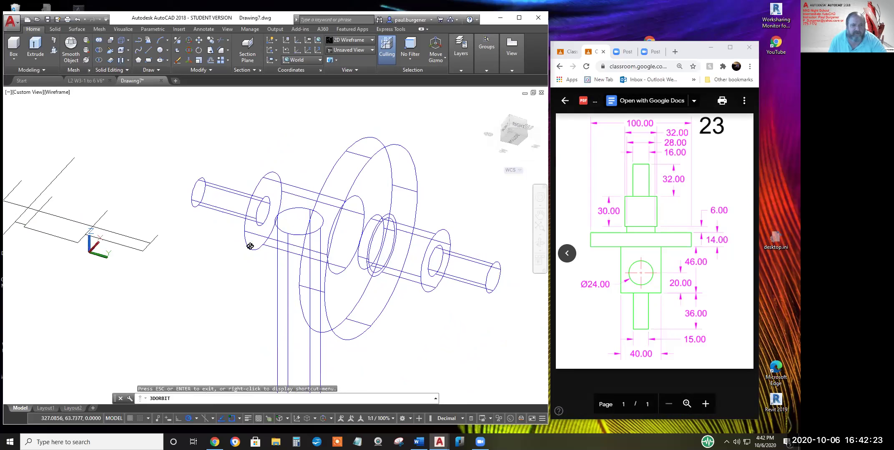
drag(406, 308, 301, 179)
middle_drag(301, 179, 312, 310)
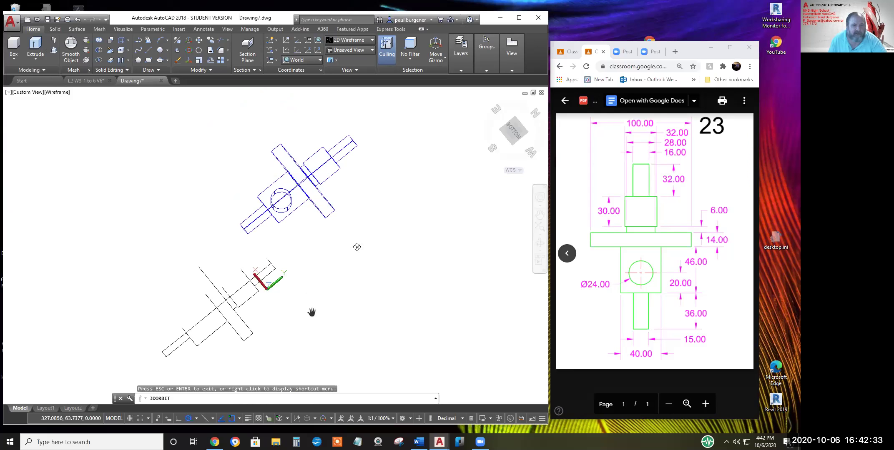
right_click(468, 119)
click(481, 135)
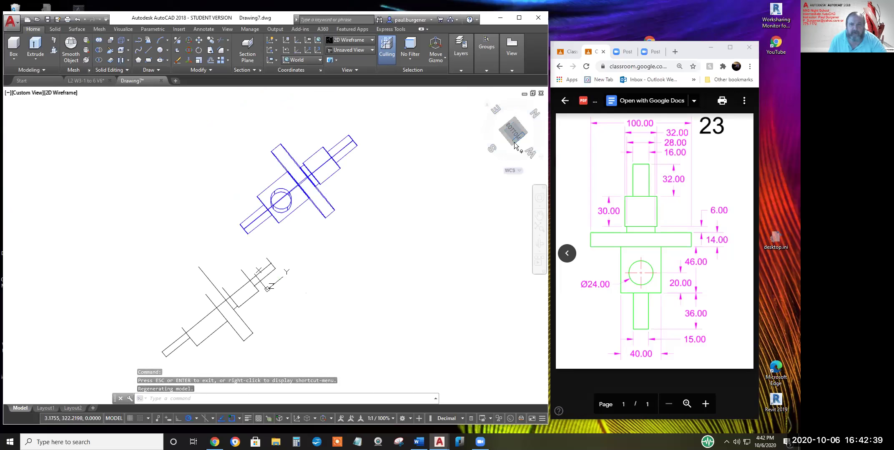
click(487, 104)
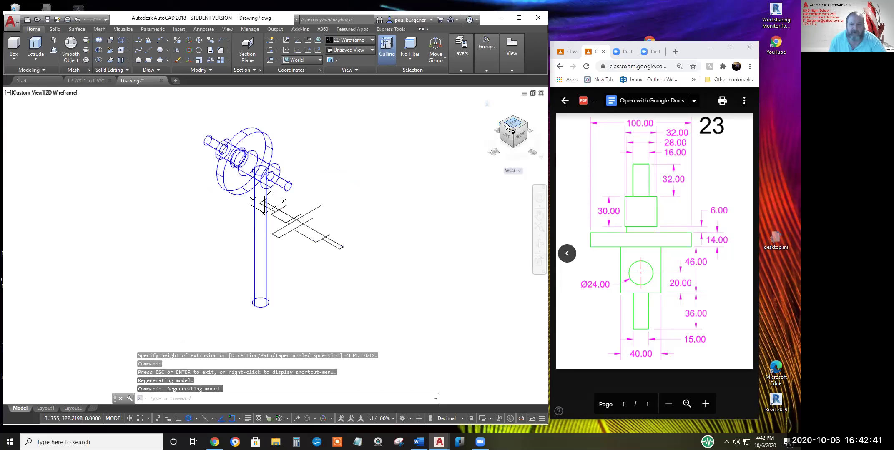
click(513, 125)
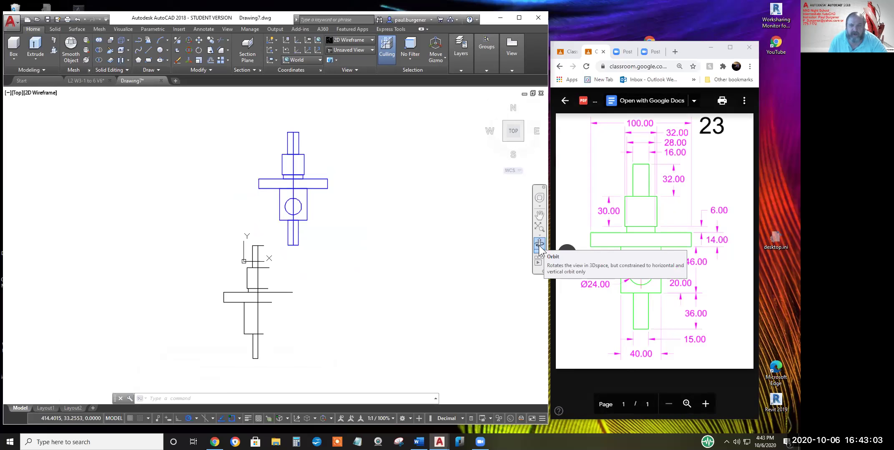
Orbit the shaft into a tilted top 3D view and bring up the visual styles list
click(539, 245)
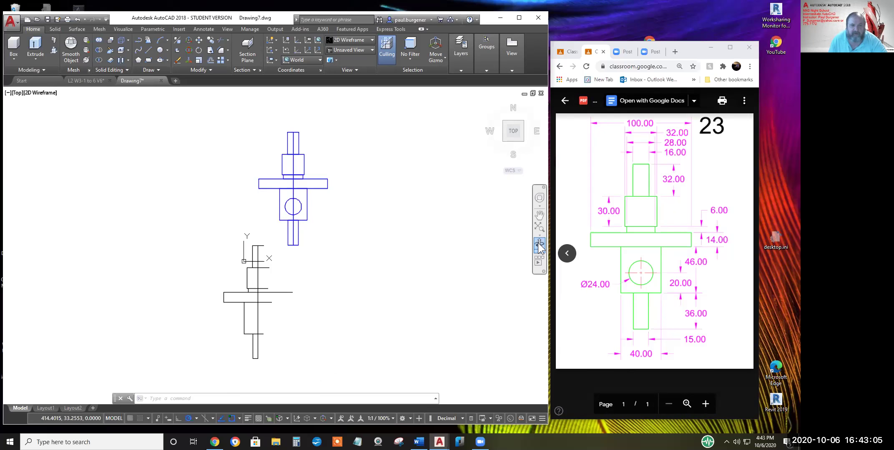
drag(317, 198, 407, 158)
drag(411, 154, 271, 227)
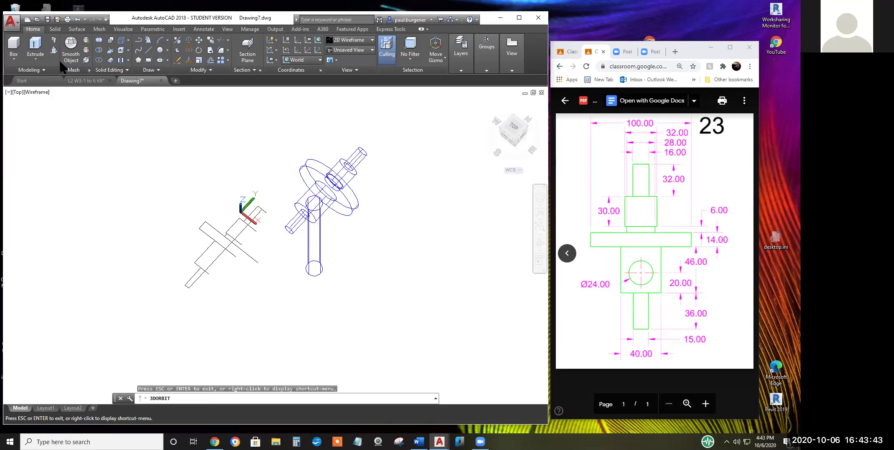
right_click(42, 100)
click(66, 109)
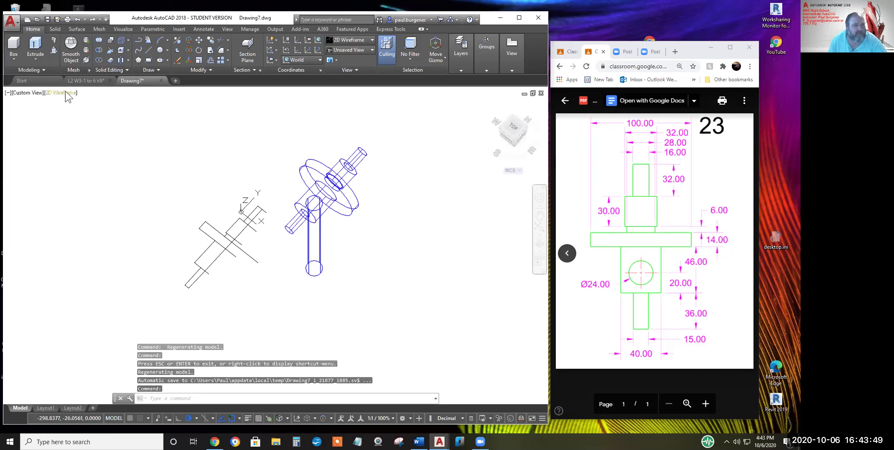
click(65, 94)
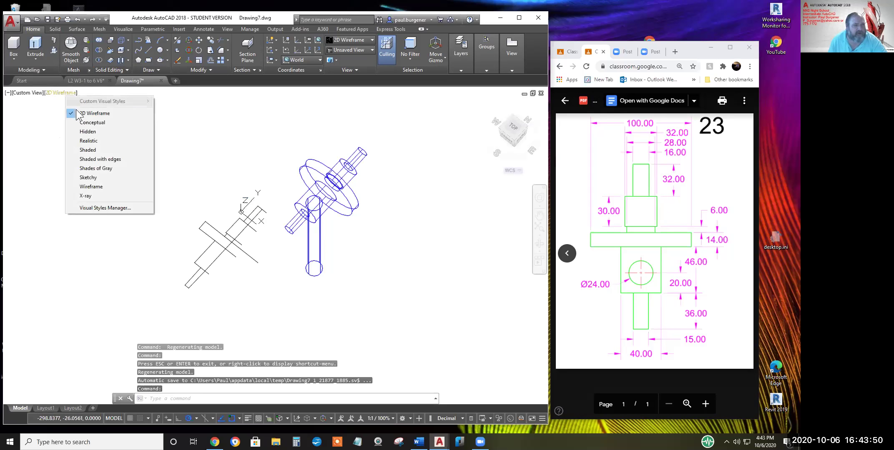
Switch the visual style to Conceptual, then back to 2D Wireframe
click(93, 123)
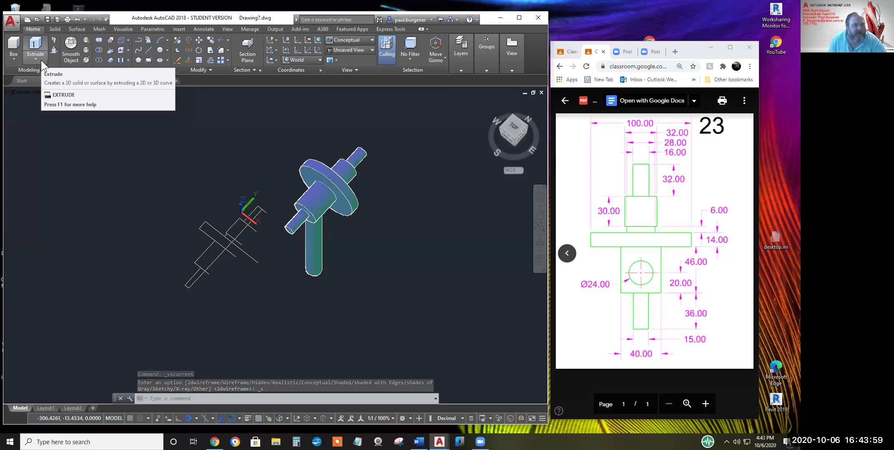
click(61, 92)
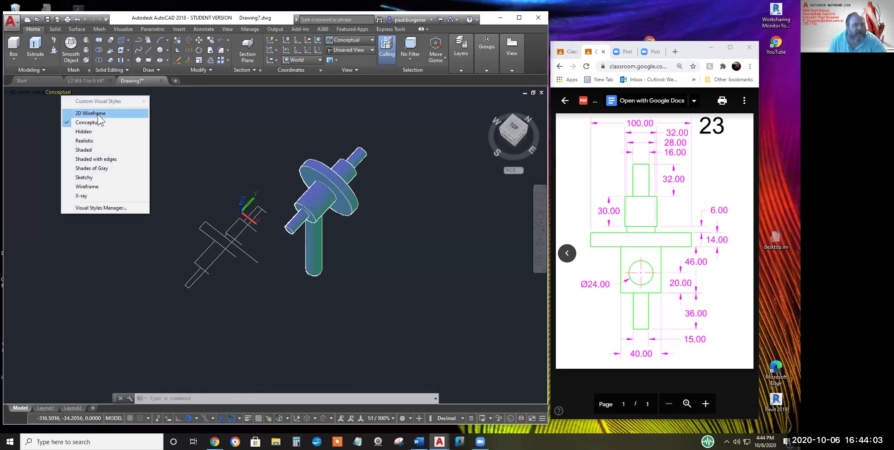
click(98, 114)
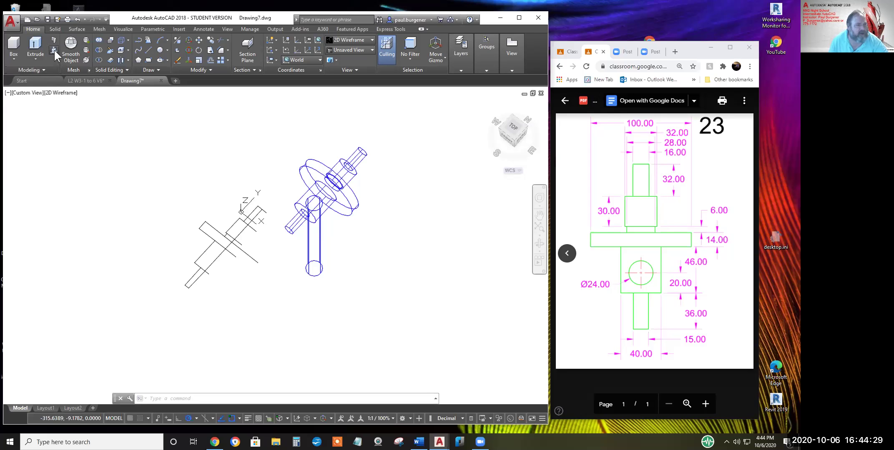
Press-pull the cylinder's end circle up to the cylinder top to lengthen it
click(54, 49)
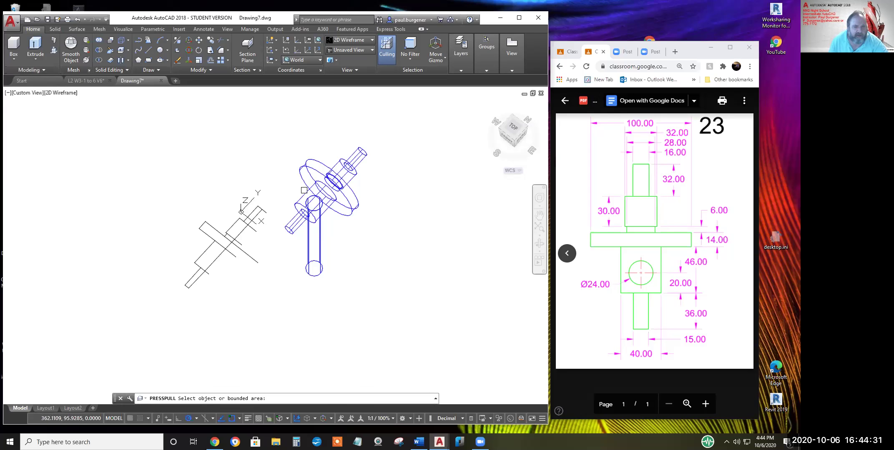
scroll(304, 190, up, 5)
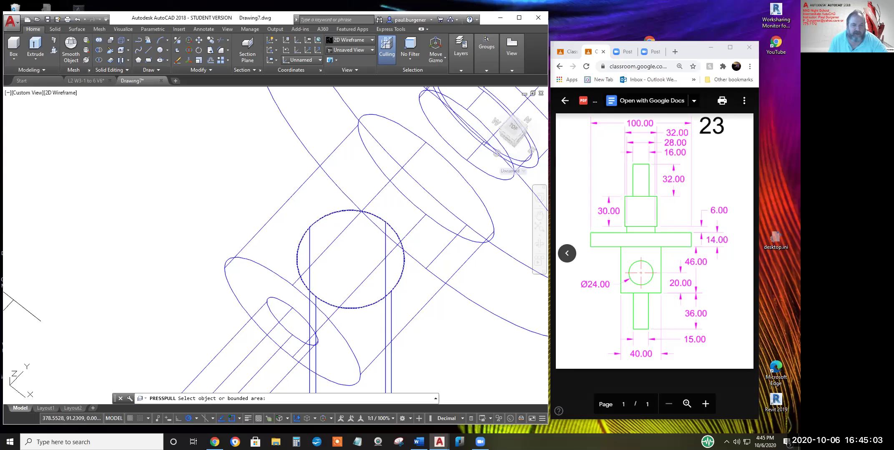
click(326, 231)
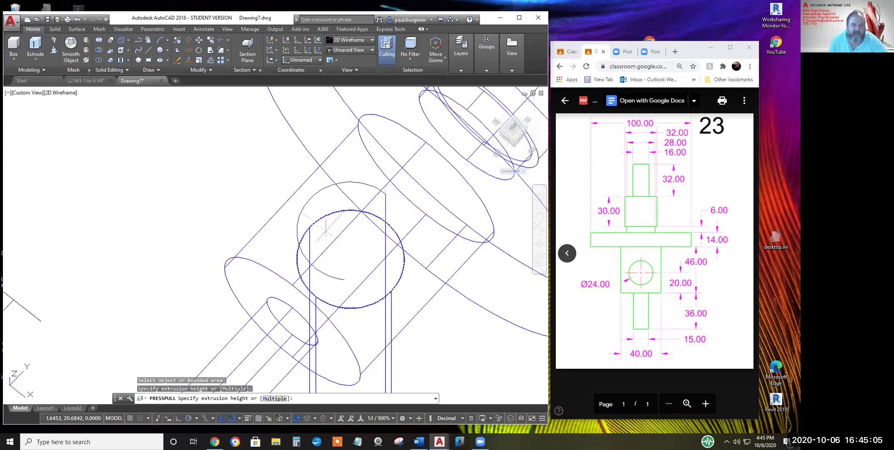
scroll(334, 208, down, 8)
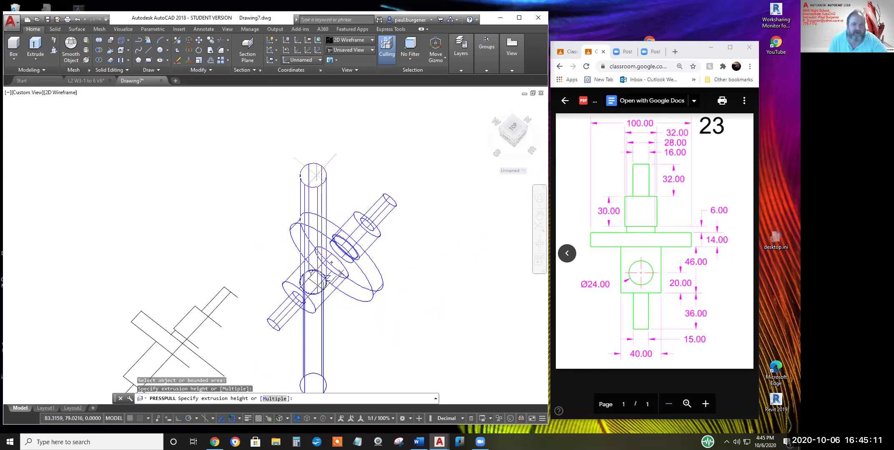
click(314, 175)
key(Return)
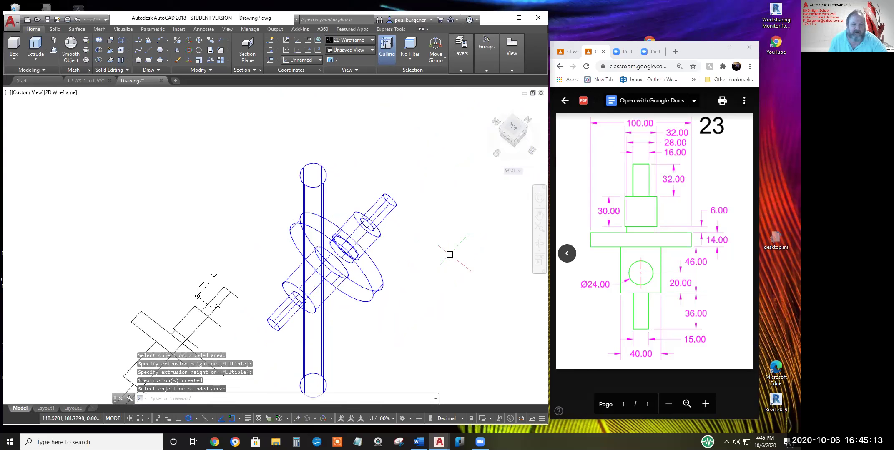
Orbit the model to an isometric angle to check the extended cylinder
click(541, 248)
drag(317, 293, 244, 203)
drag(320, 347, 368, 339)
middle_drag(350, 295, 360, 333)
right_click(371, 305)
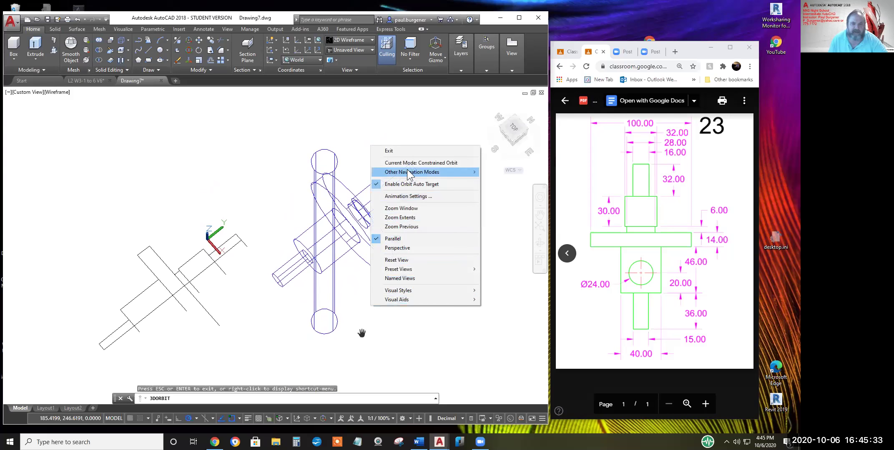
click(389, 153)
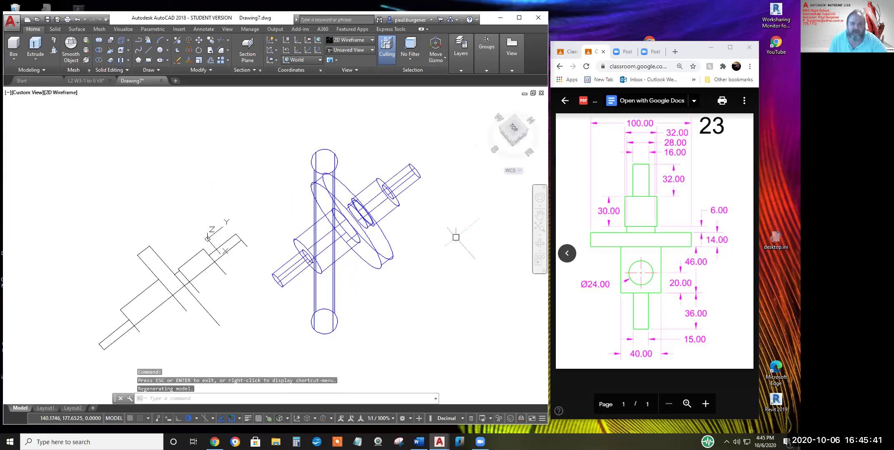
Subtract the vertical cylinder from the shaft to cut the cross hole, then shade in Conceptual
click(98, 52)
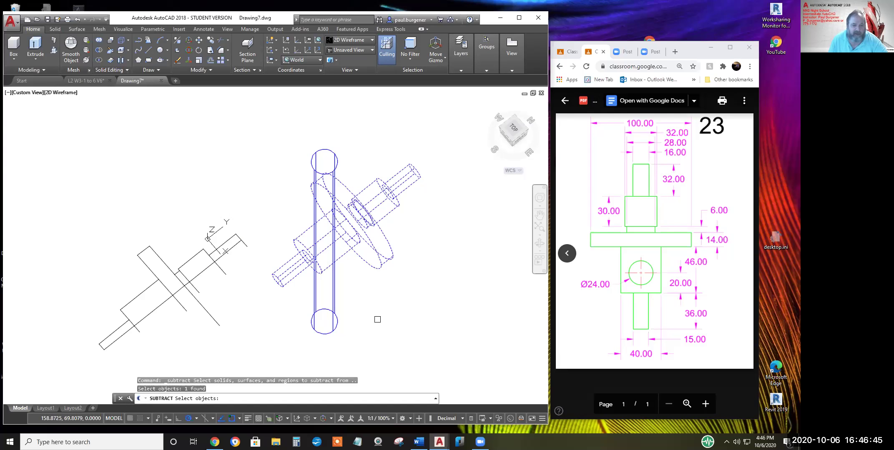
key(Return)
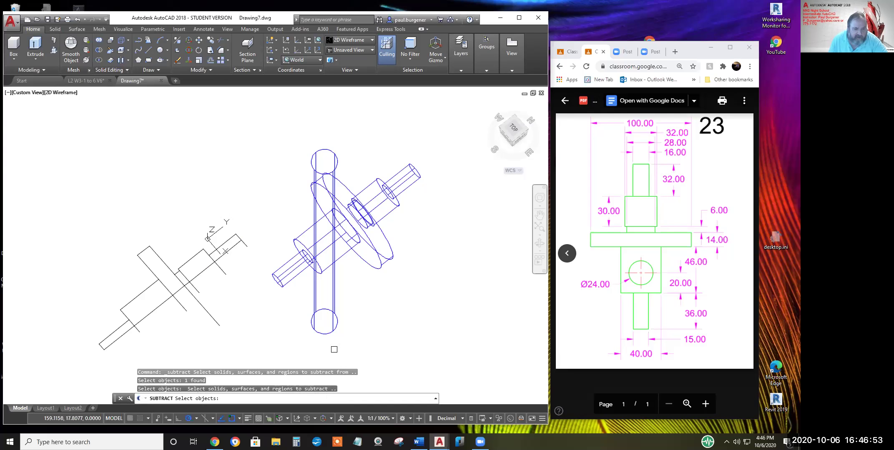
click(334, 330)
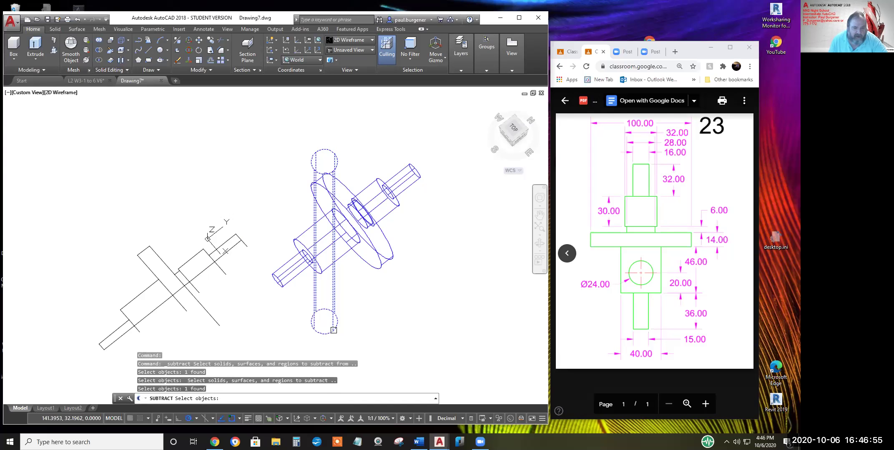
key(Return)
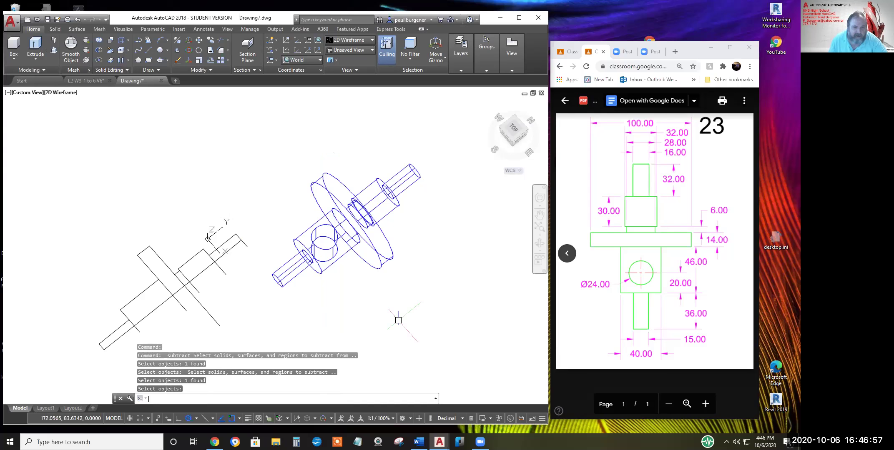
click(63, 93)
click(90, 123)
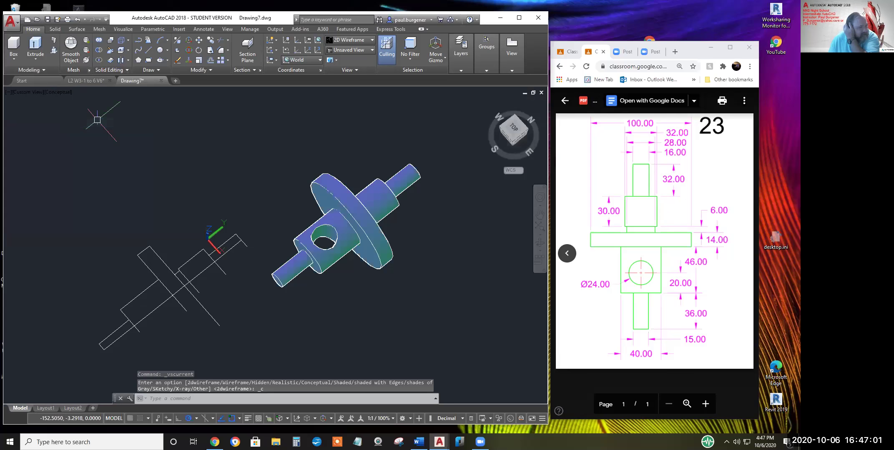
Orbit the shaft-and-flange solid to a new viewing angle, then exit Orbit
click(540, 243)
mouse_move(371, 235)
mouse_down()
mouse_move(397, 247)
mouse_move(328, 240)
mouse_move(310, 269)
mouse_move(277, 233)
mouse_move(281, 200)
mouse_move(361, 168)
mouse_move(350, 216)
mouse_move(291, 296)
mouse_move(265, 261)
mouse_move(269, 279)
mouse_move(321, 251)
mouse_up()
right_click(417, 246)
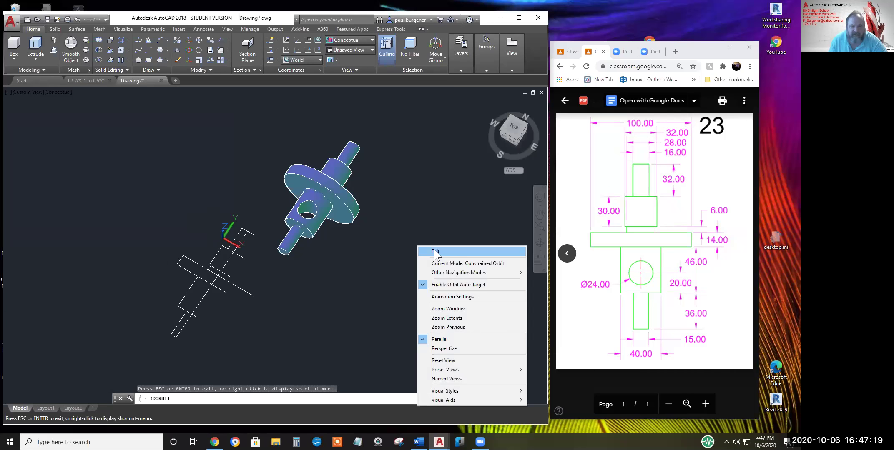
click(434, 250)
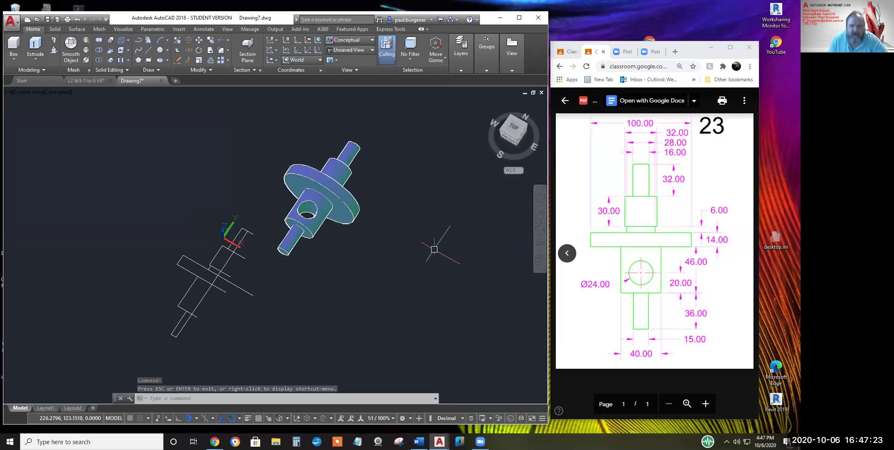
Page back through the attached exercise sheets to the three-page Lesson 4 handout PDF
click(567, 253)
click(568, 253)
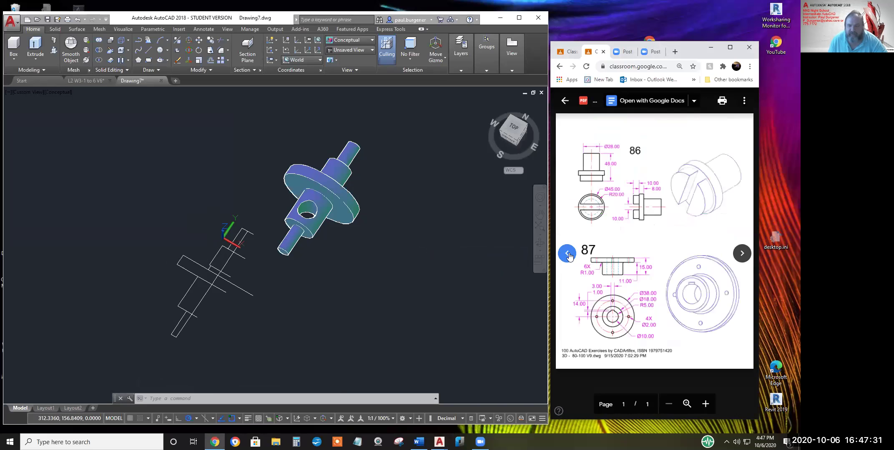
click(567, 255)
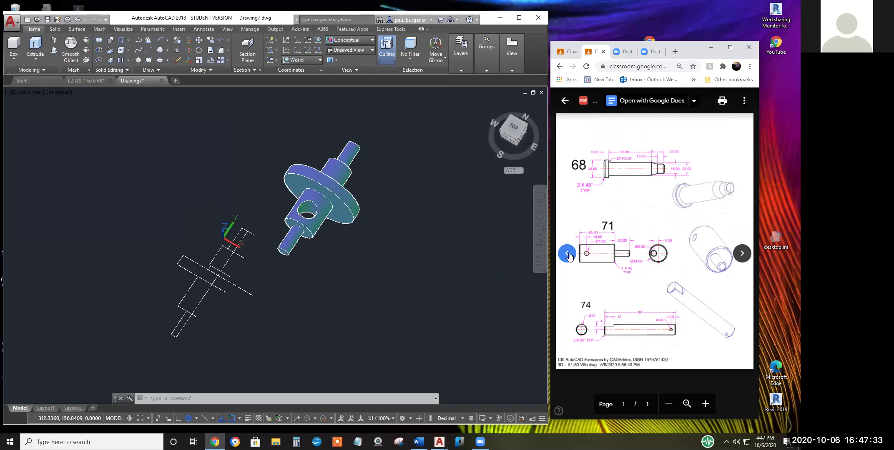
click(568, 254)
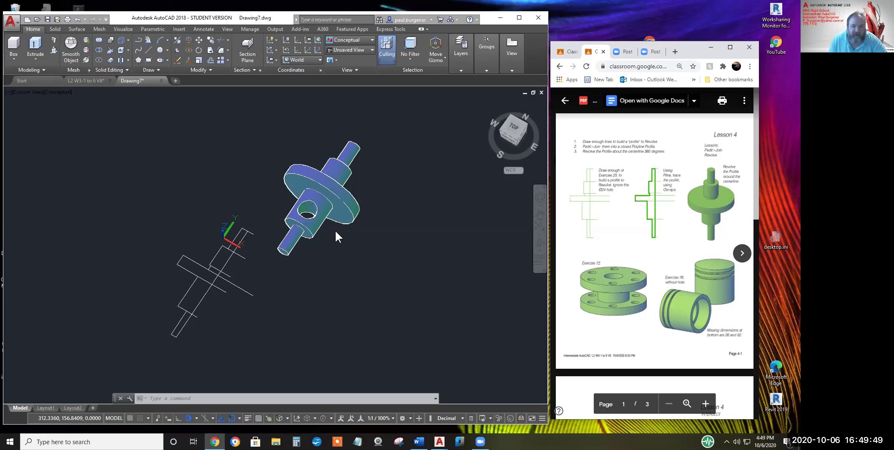
Zoom and pan the view to shift the shaft solid to the left
scroll(334, 232, down, 3)
scroll(333, 233, down, 2)
scroll(336, 231, up, 1)
middle_drag(346, 235, 293, 223)
key(Escape)
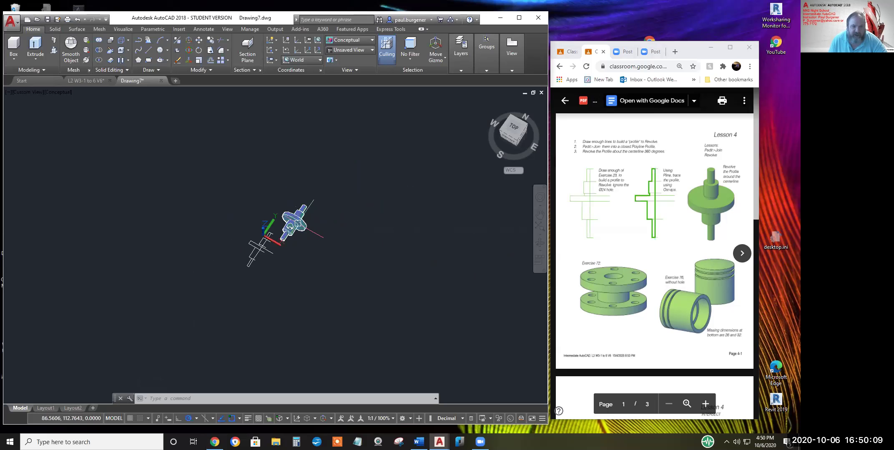
Switch to Free Orbit and tumble the solid toward a front-and-top angle
click(538, 243)
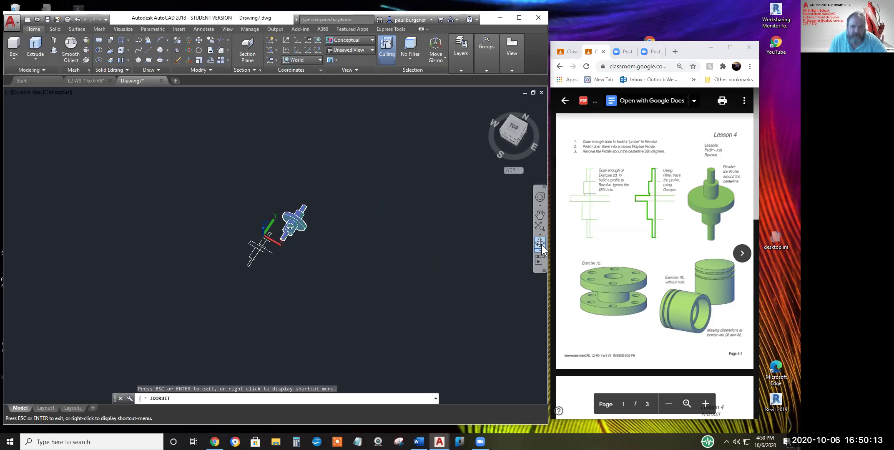
click(540, 251)
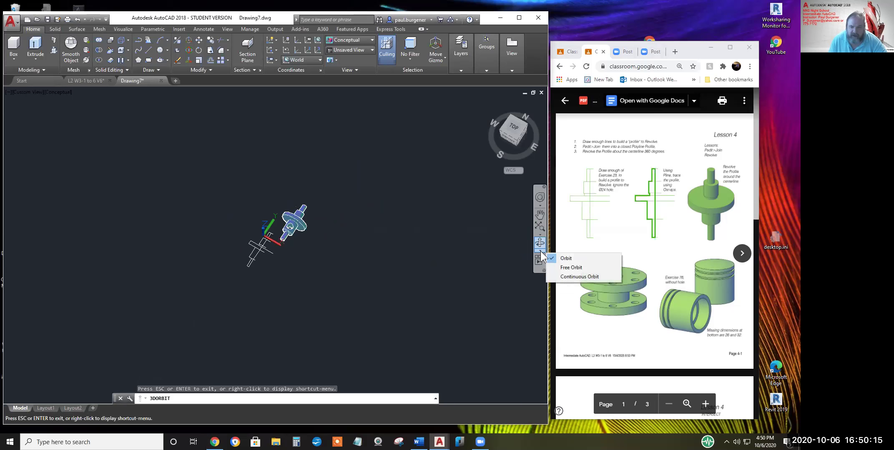
click(566, 267)
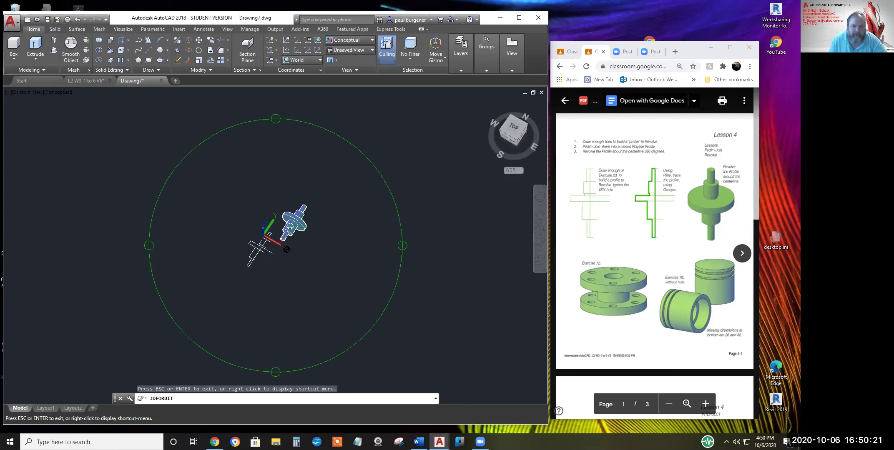
drag(288, 244, 293, 218)
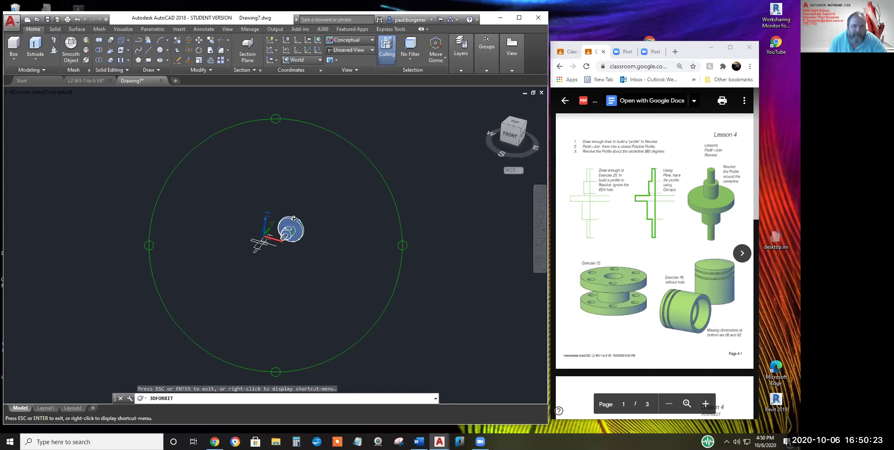
drag(283, 260, 305, 245)
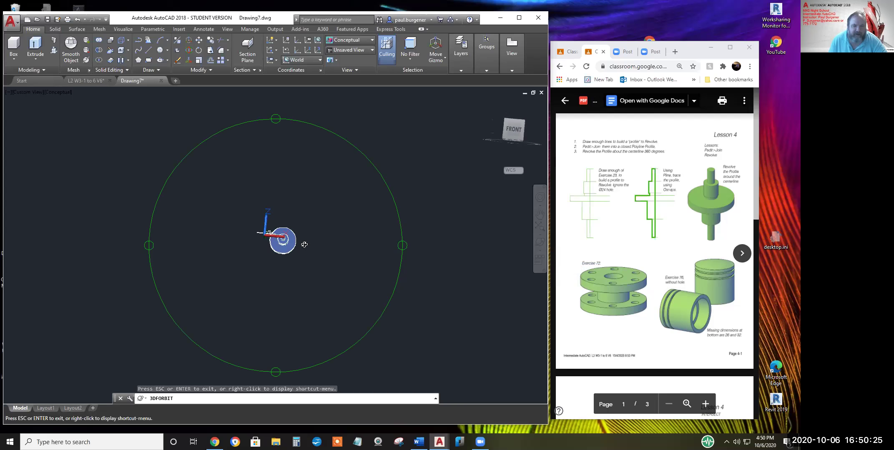
drag(295, 273, 236, 318)
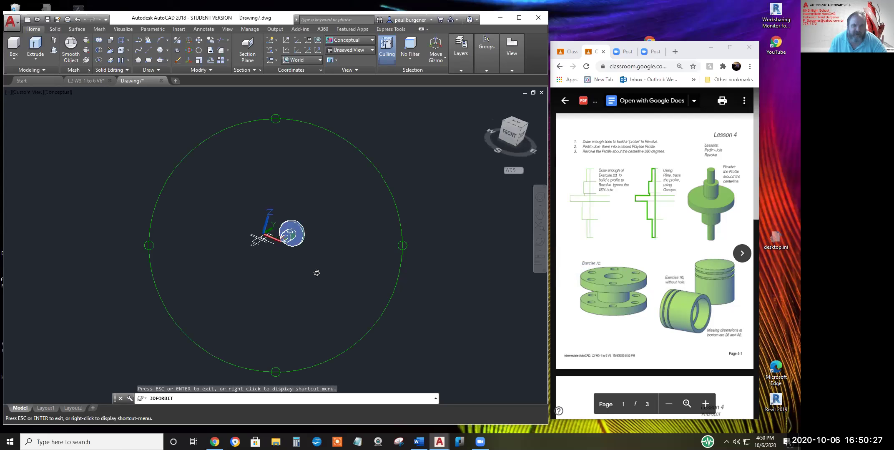
Keep rotating until the solid is seen roughly from above, then exit orbiting
drag(308, 217, 222, 286)
drag(348, 223, 232, 260)
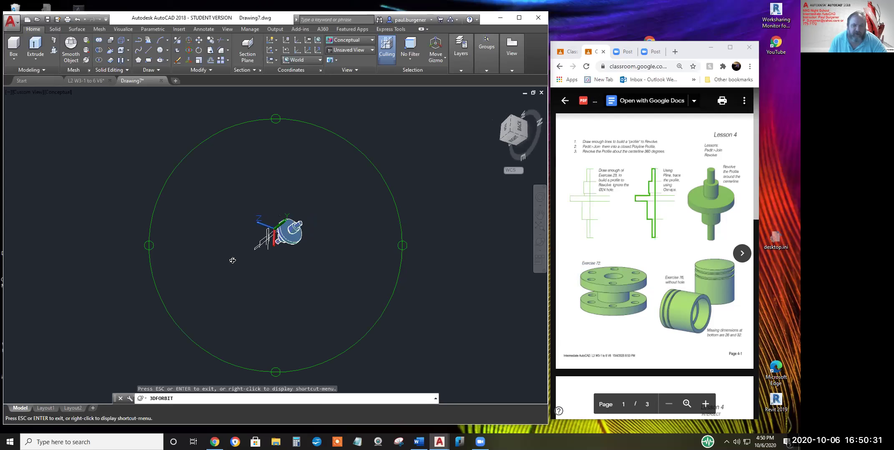
drag(217, 232, 361, 238)
drag(302, 289, 229, 248)
drag(295, 220, 292, 225)
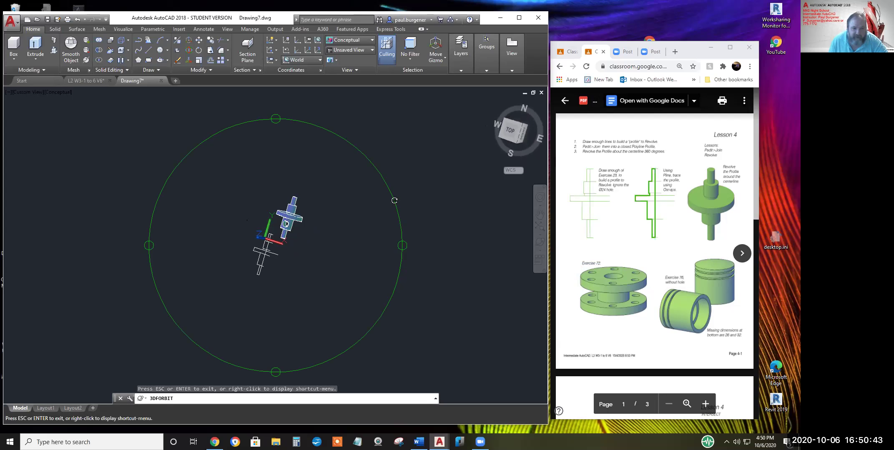
drag(263, 221, 291, 208)
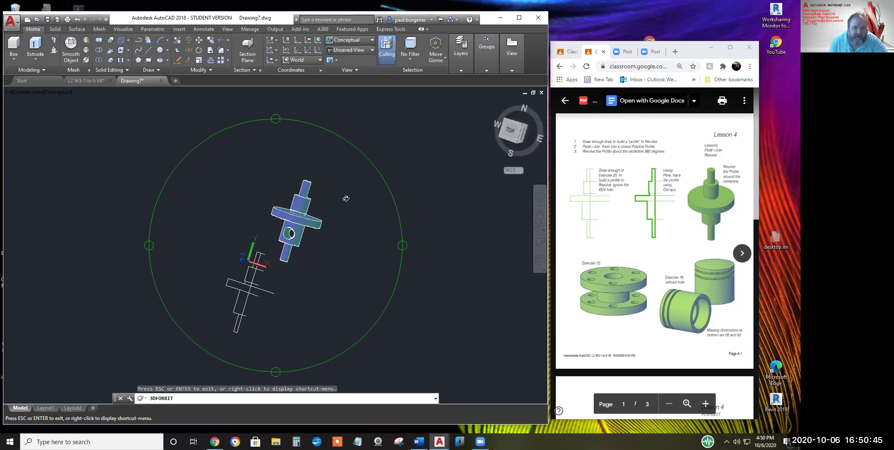
right_click(349, 197)
click(372, 203)
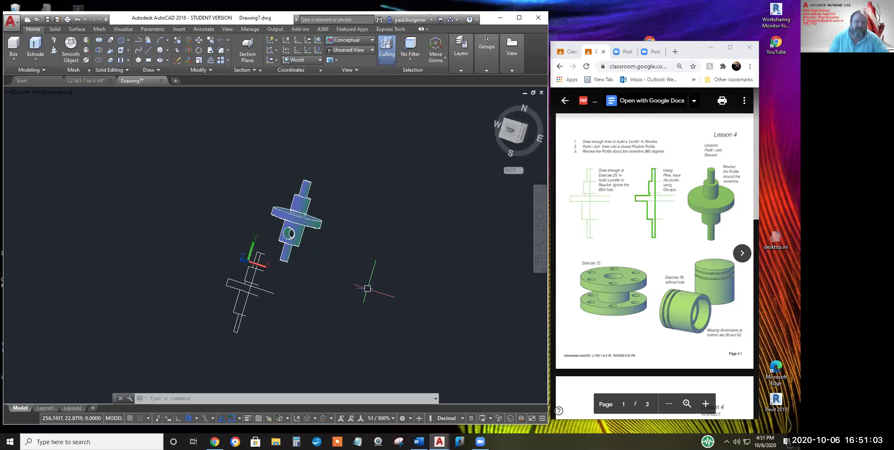
Zoom in on the solid and profile, then free-orbit them to a more frontal angle
click(298, 214)
key(Escape)
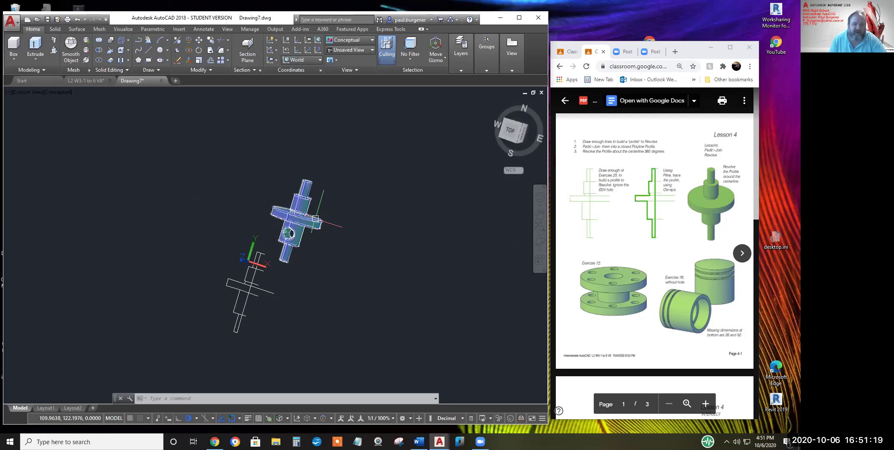
middle_drag(315, 219, 272, 262)
scroll(329, 230, up, 3)
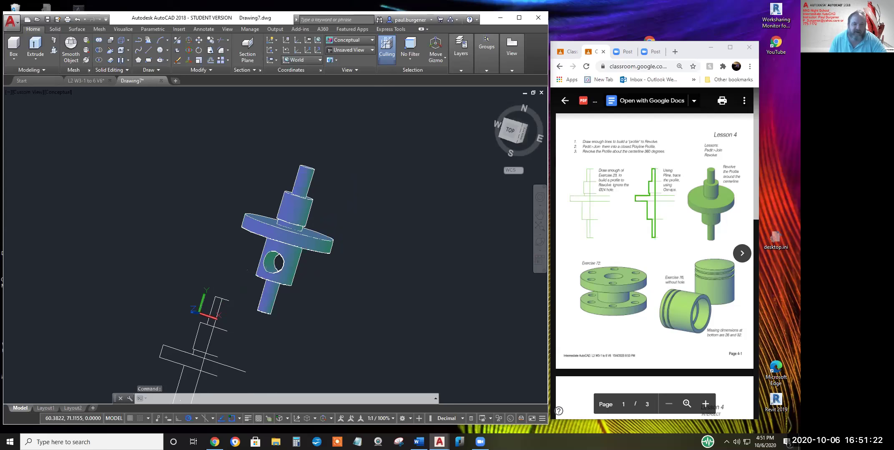
click(540, 245)
drag(298, 257, 375, 223)
drag(248, 242, 275, 236)
middle_drag(218, 251, 289, 245)
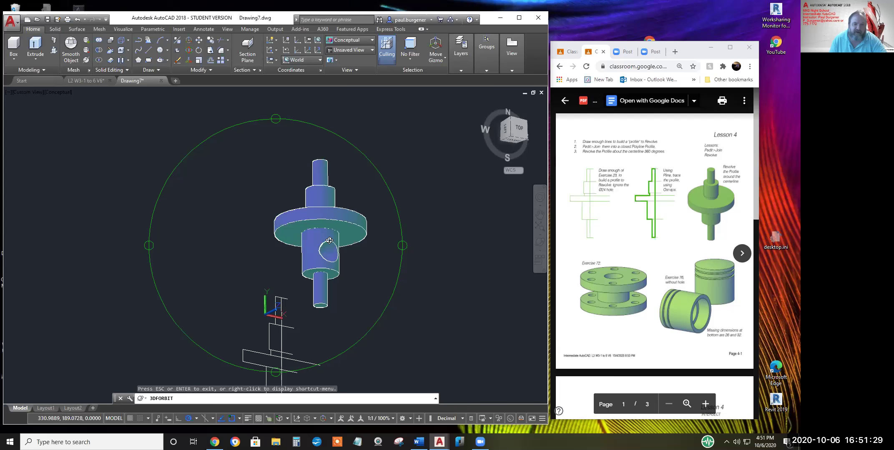
right_click(310, 236)
click(332, 241)
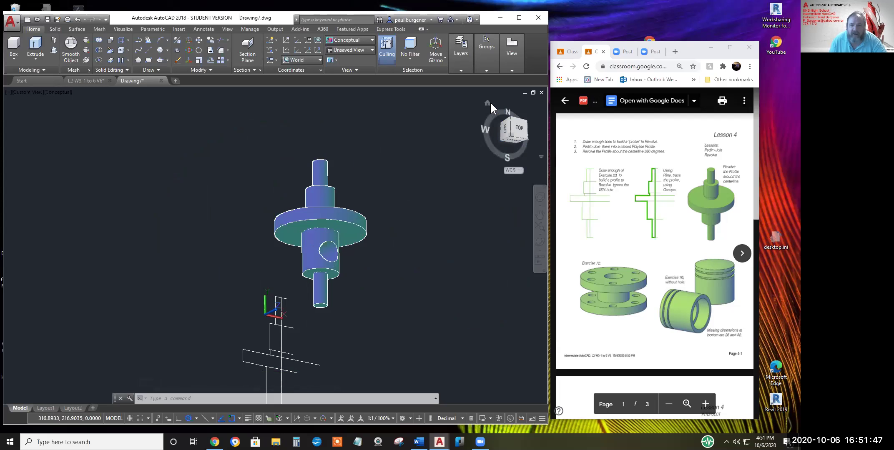
Reset to the Home view, then look straight down using the ViewCube's TOP face
click(487, 101)
click(505, 127)
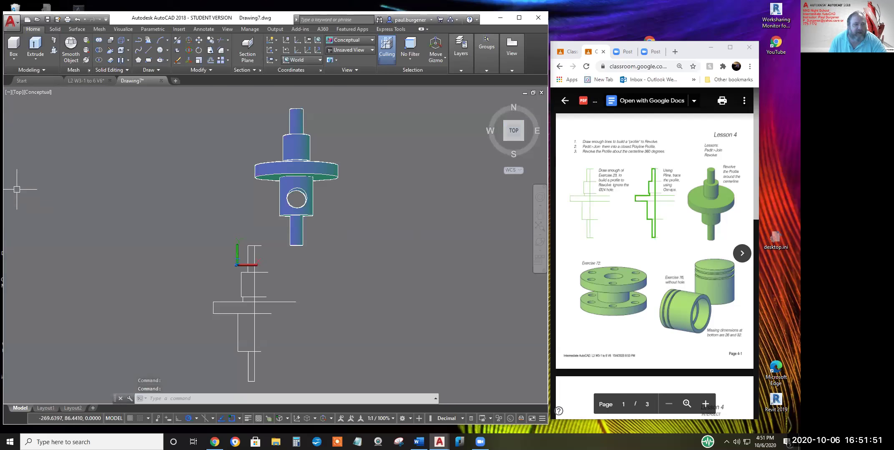
click(18, 93)
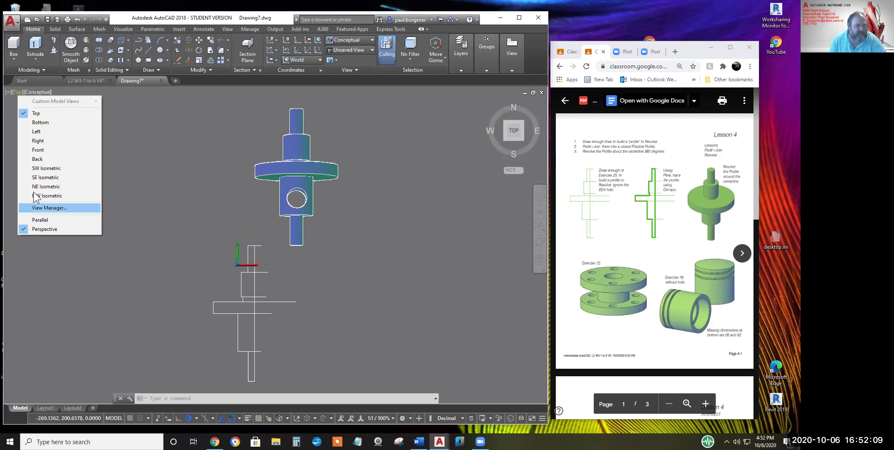
click(39, 94)
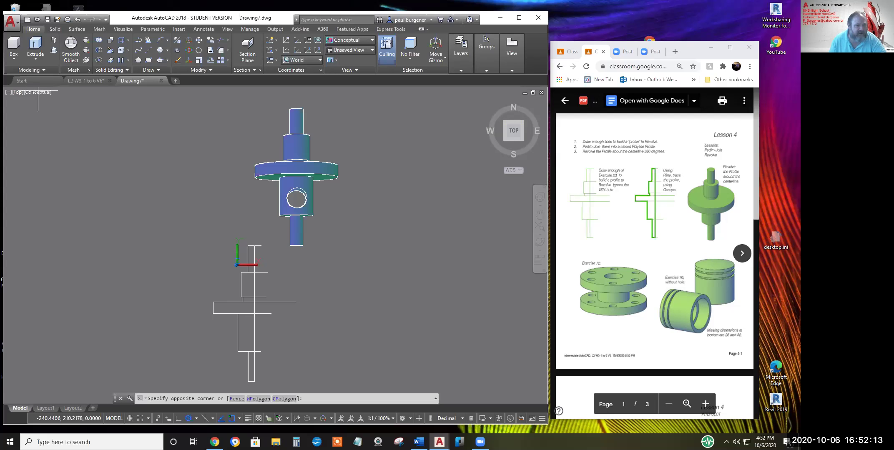
click(39, 91)
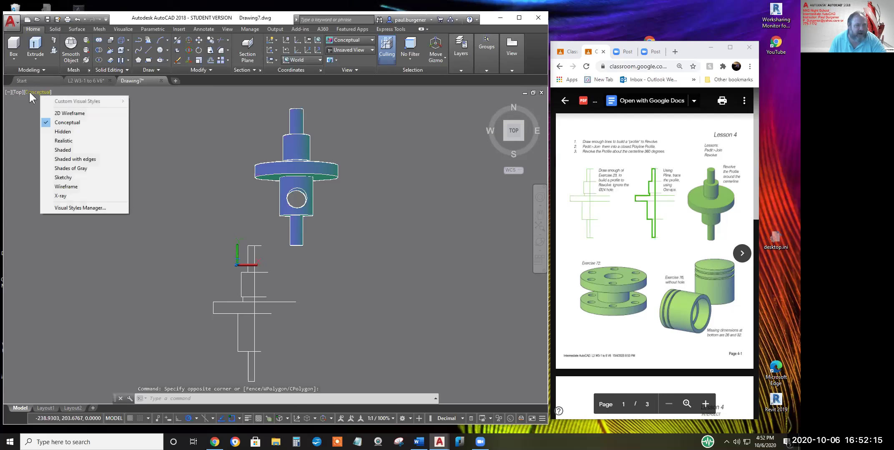
click(20, 91)
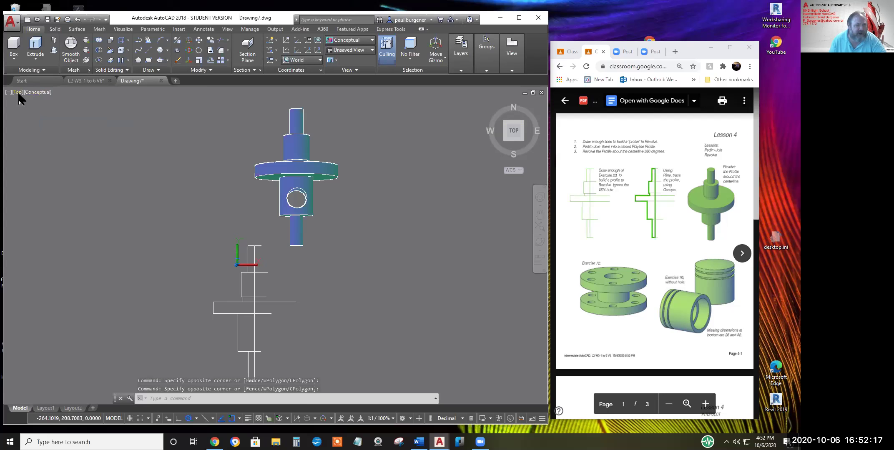
click(18, 91)
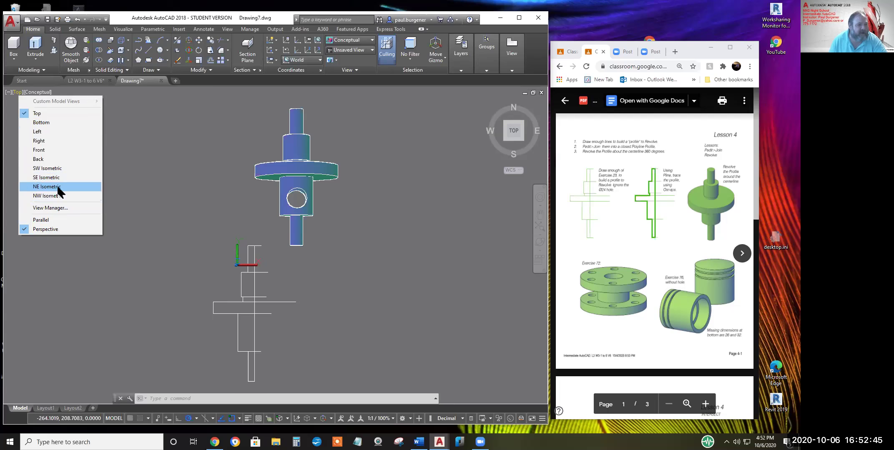
Change the Top view from perspective to Parallel projection
click(35, 219)
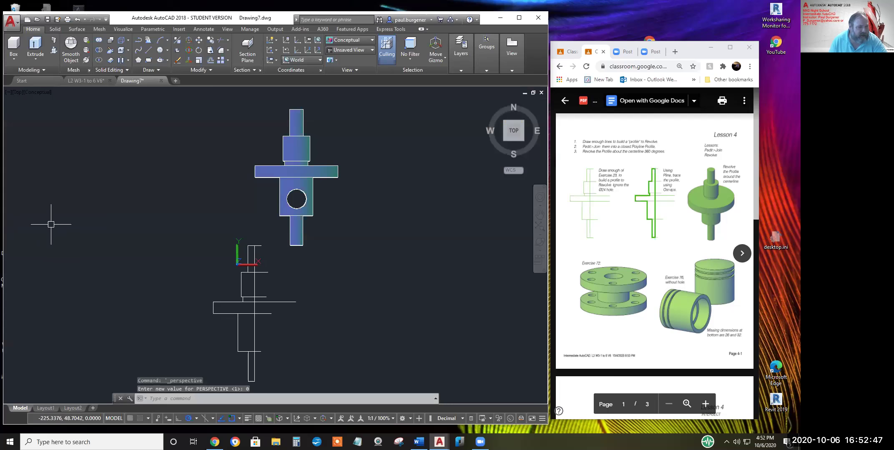
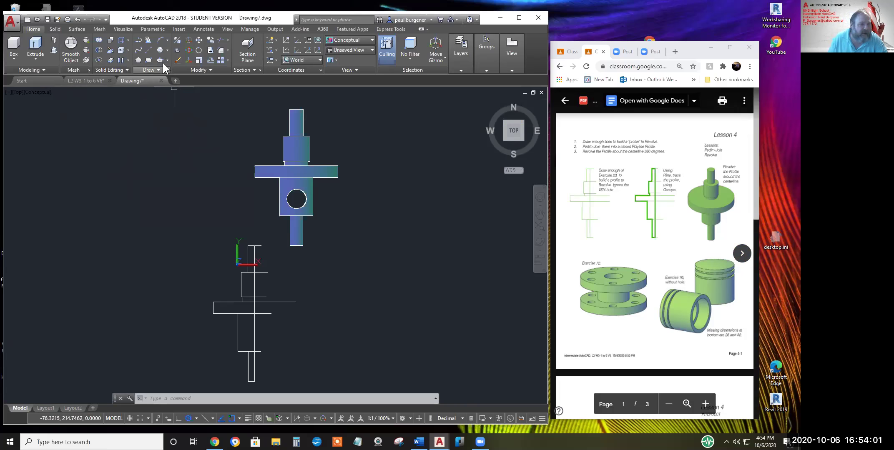
Show the exercise sheet for parts 68, 71 and 74 in the PDF viewer beside the drawing
click(167, 40)
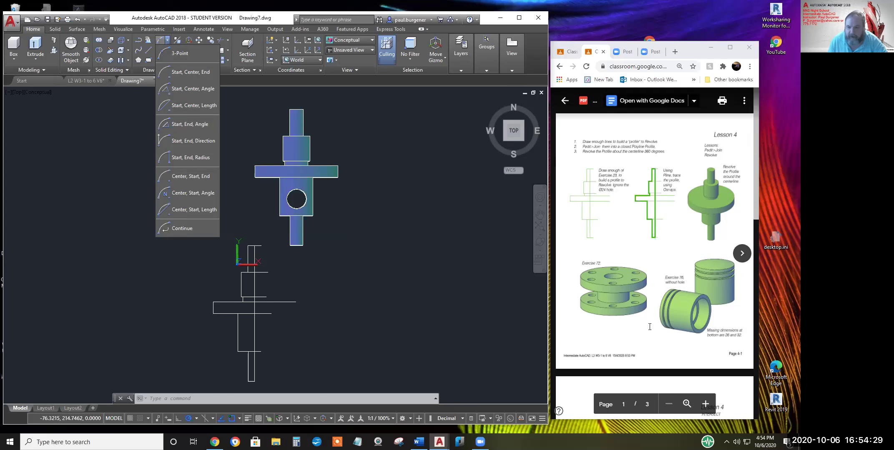
click(615, 288)
click(742, 253)
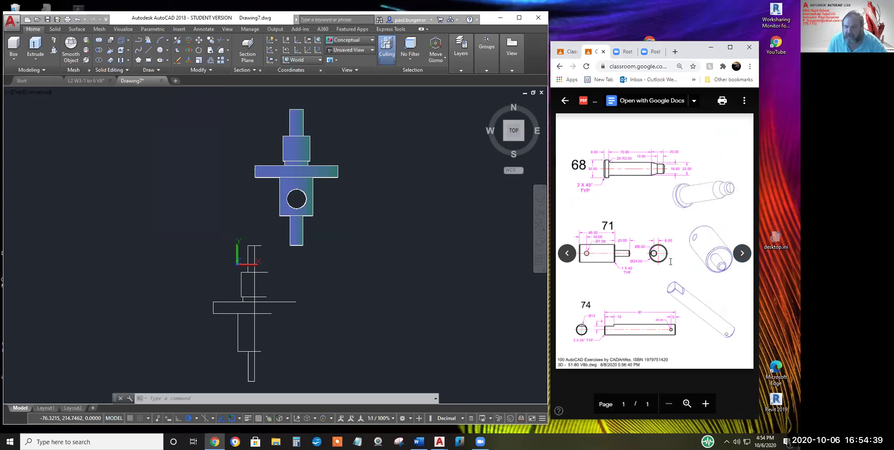
Page through Exercises 12, 23 and 86–87, then open the Pages 4-1 to 4-3 handout
click(742, 254)
click(742, 254)
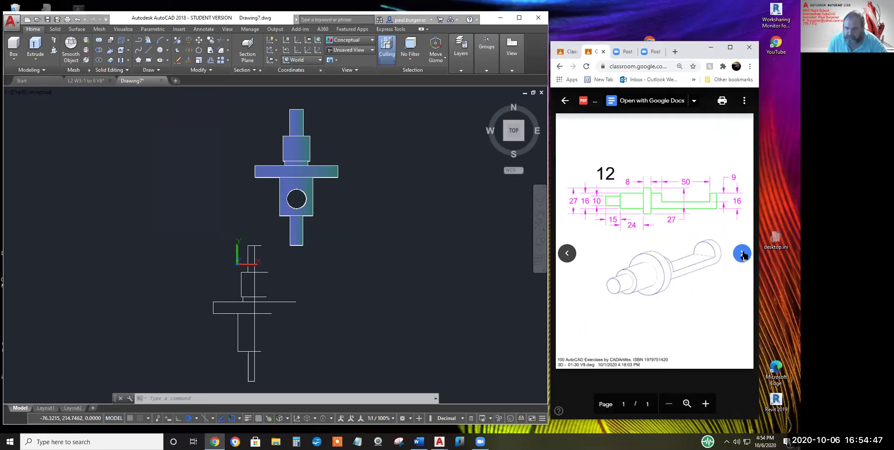
click(742, 254)
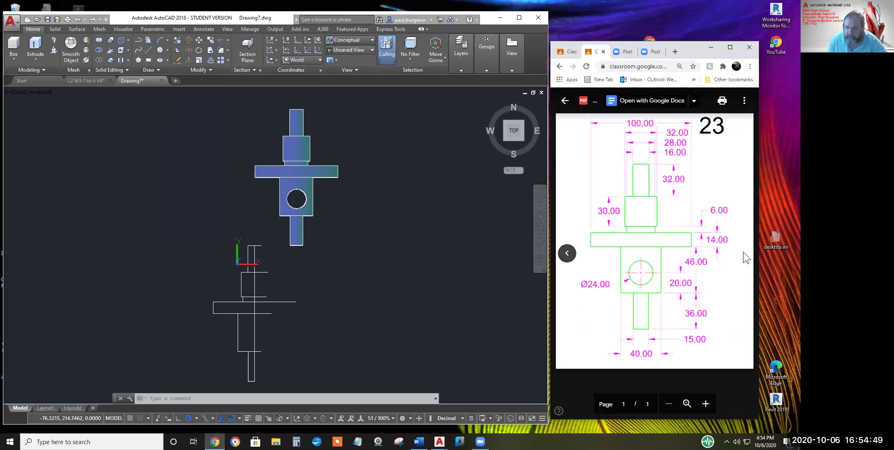
click(567, 254)
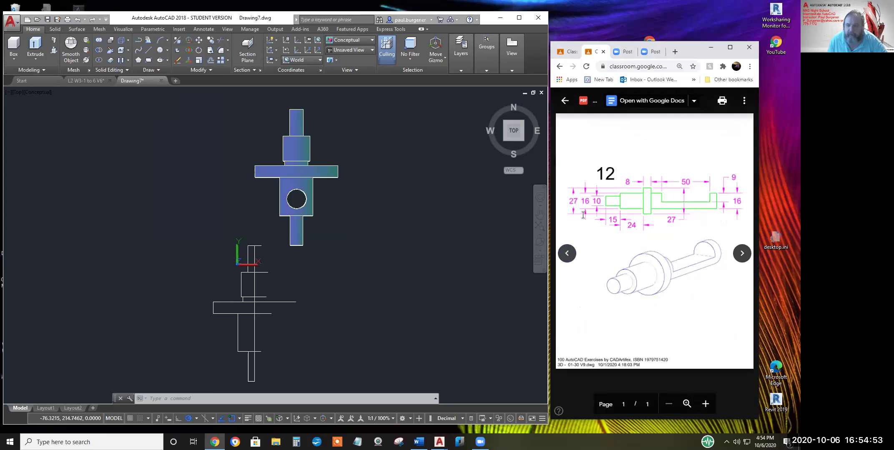
click(567, 253)
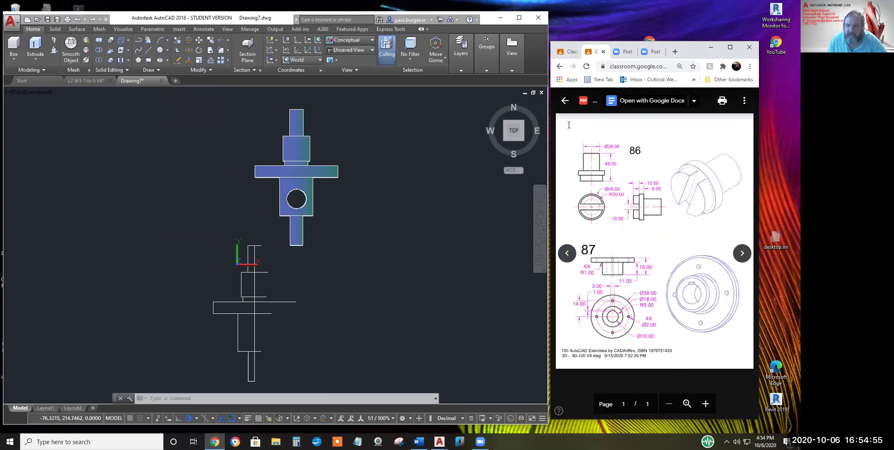
click(564, 101)
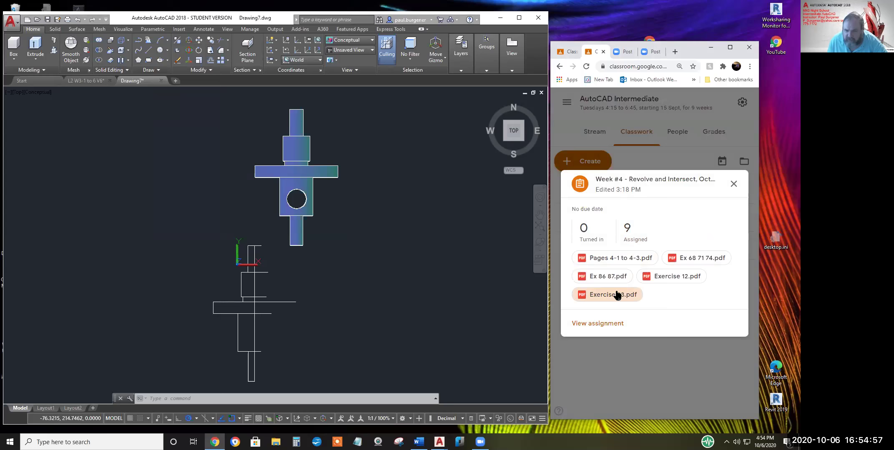
click(615, 257)
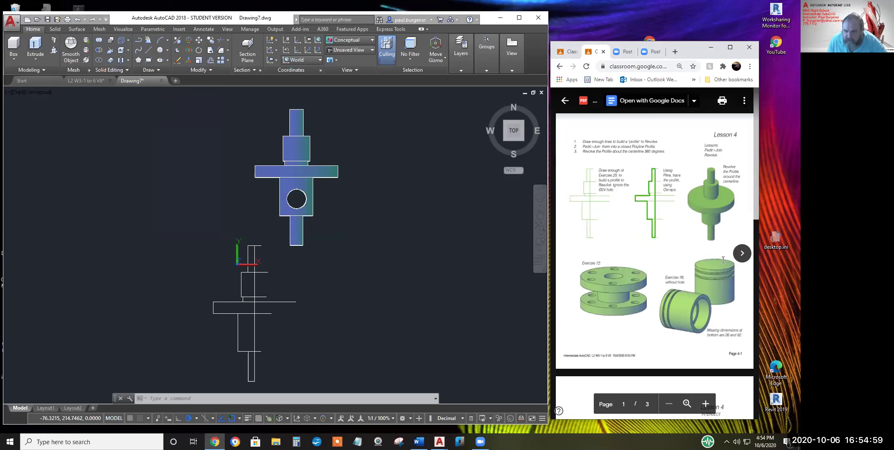
Scroll the handout to page 3, then back up to the Lesson 4 Intersect instructions
scroll(684, 292, down, 4)
scroll(679, 293, down, 2)
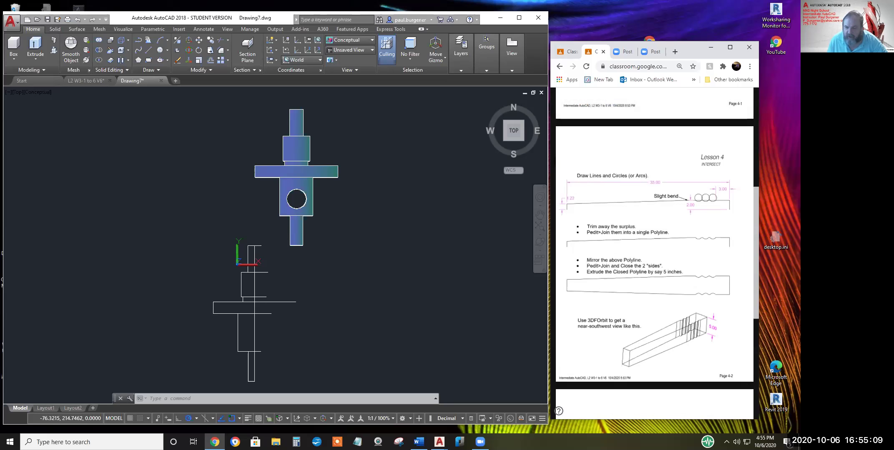
scroll(690, 328, down, 2)
scroll(691, 328, down, 2)
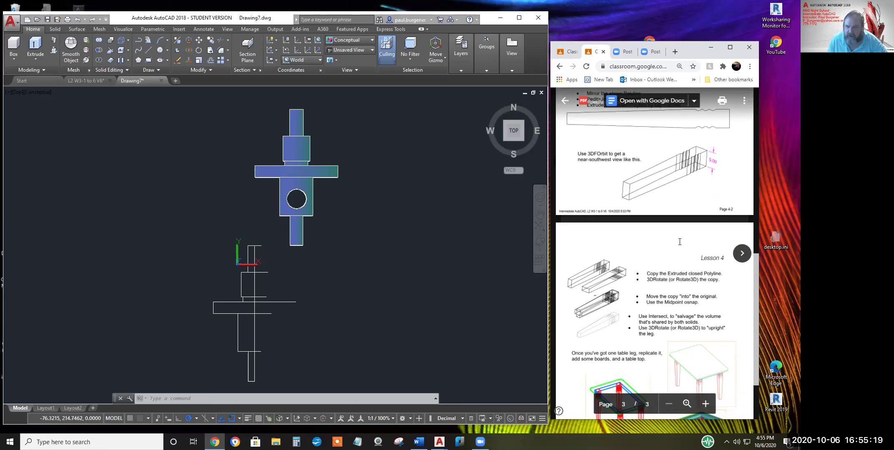
scroll(679, 242, up, 4)
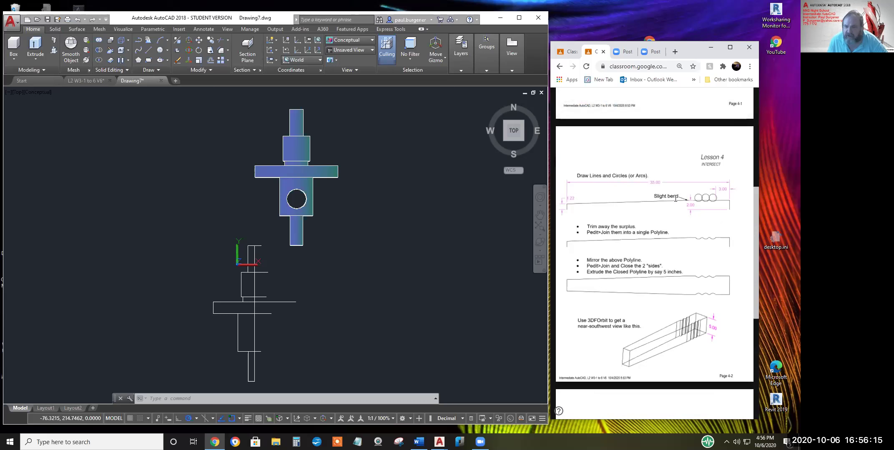
Keep the Intersect steps in view and pan the AutoCAD drawing left to free space
mouse_move(720, 192)
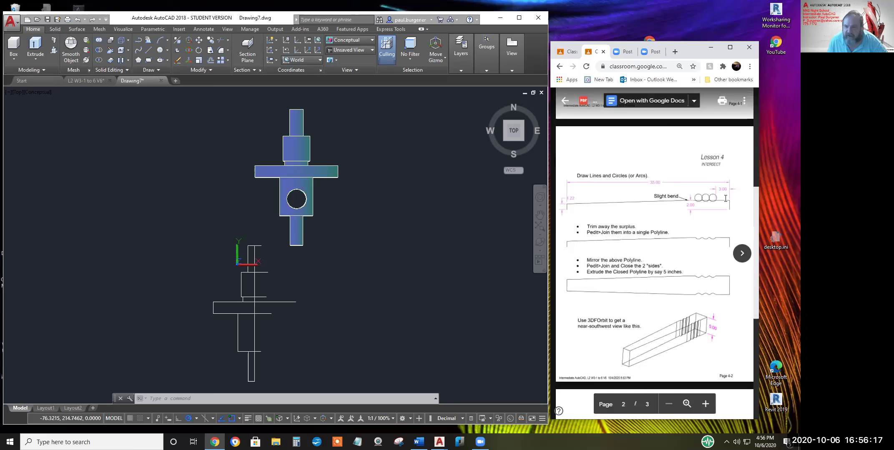
scroll(718, 188, up, 1)
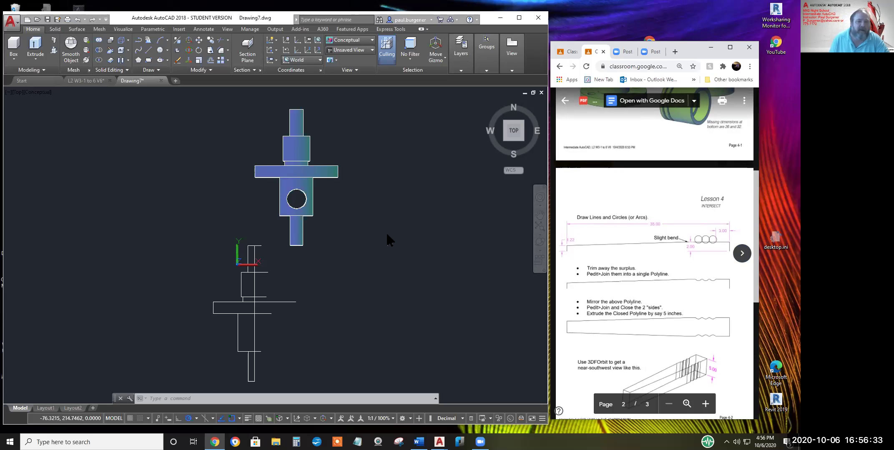
scroll(370, 235, down, 2)
middle_drag(271, 215, 98, 262)
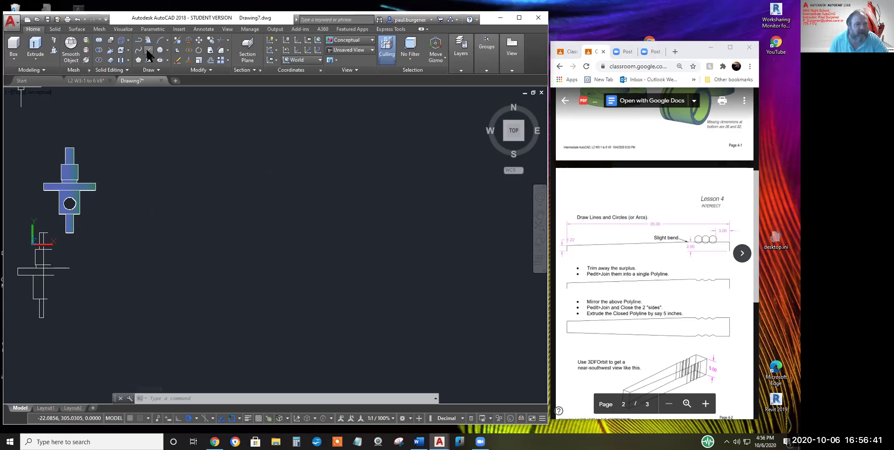
Make layer 0 current from the layer drop-down, leaving its colour unchanged
click(148, 51)
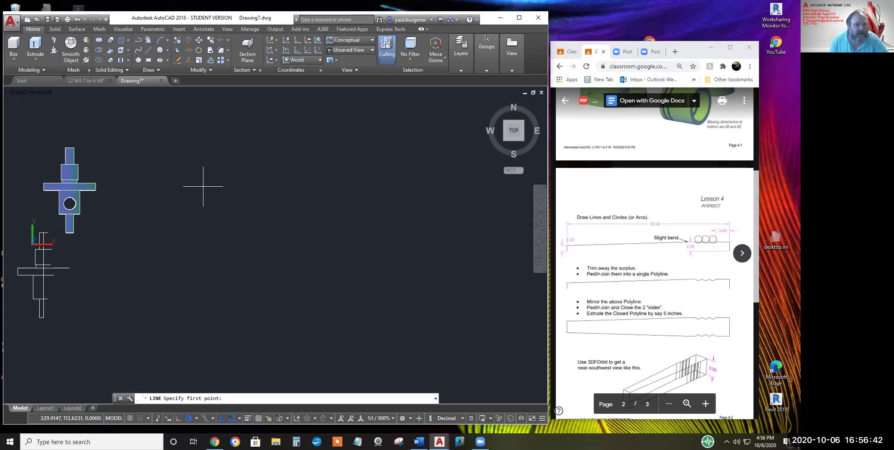
click(186, 217)
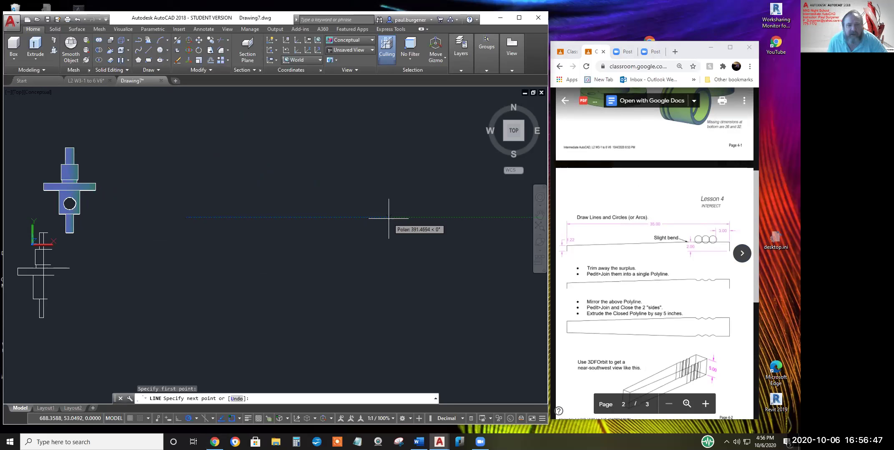
key(Escape)
key(Escape)
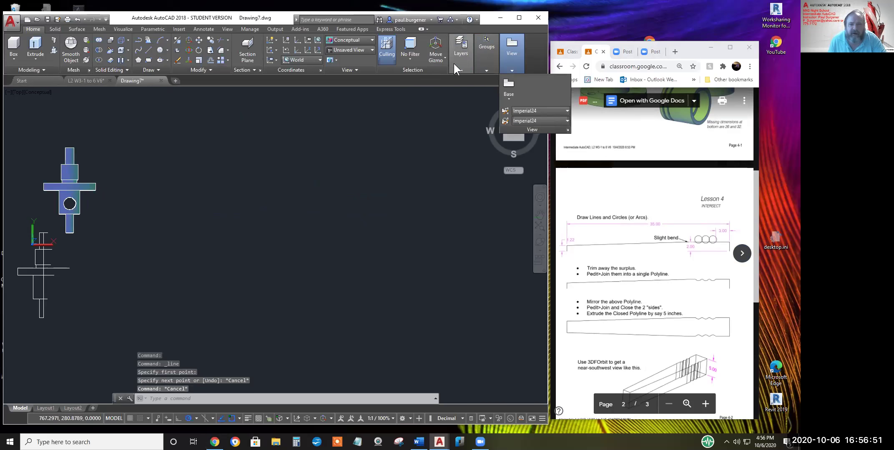
mouse_move(457, 69)
click(551, 79)
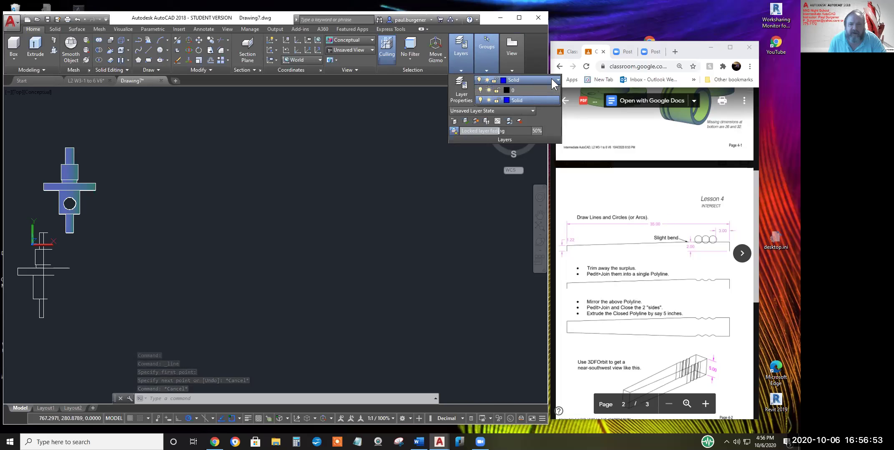
click(509, 88)
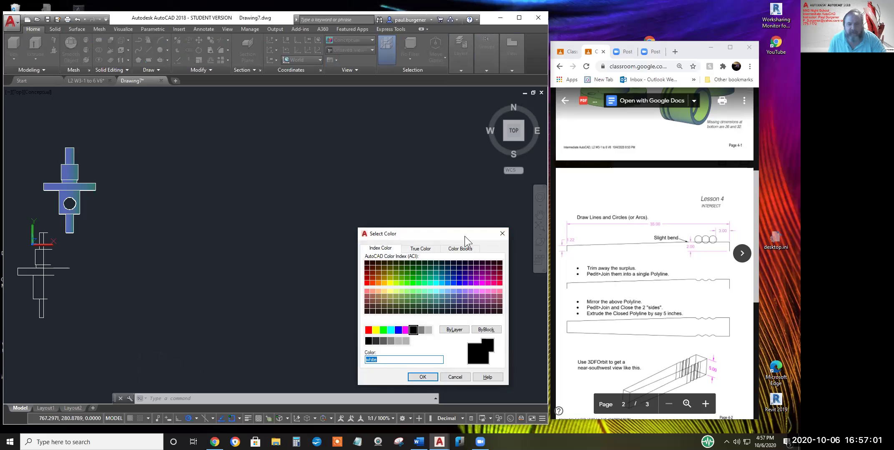
click(502, 233)
mouse_move(461, 62)
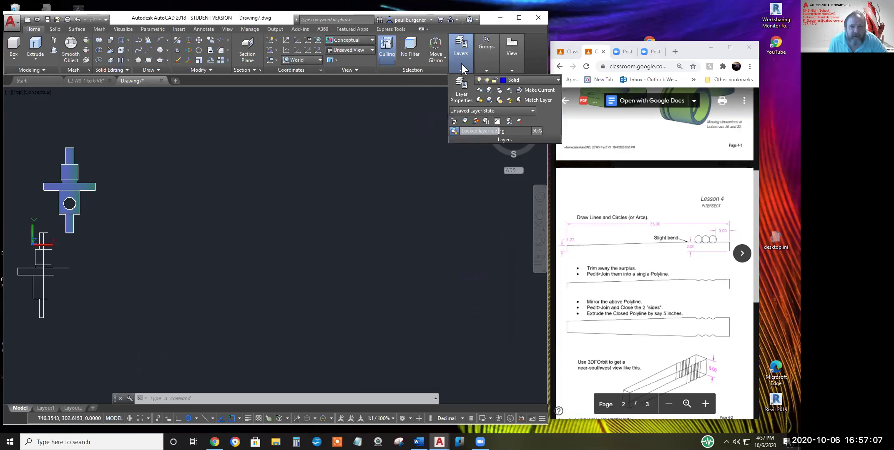
click(538, 79)
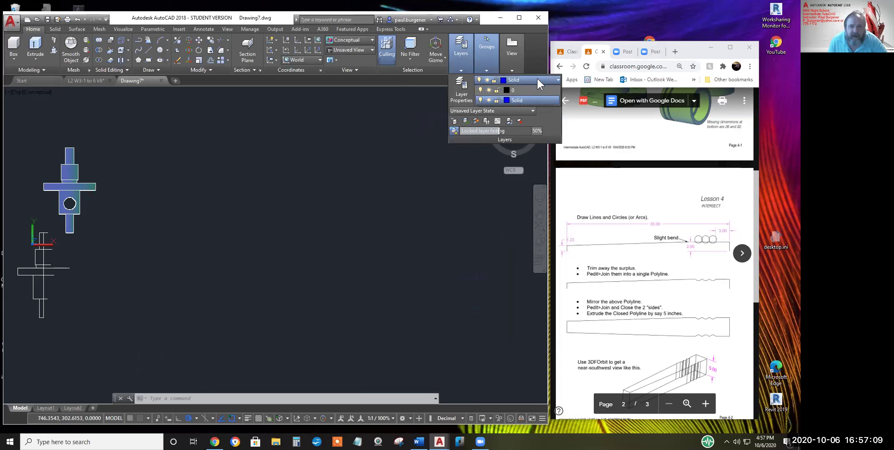
click(516, 90)
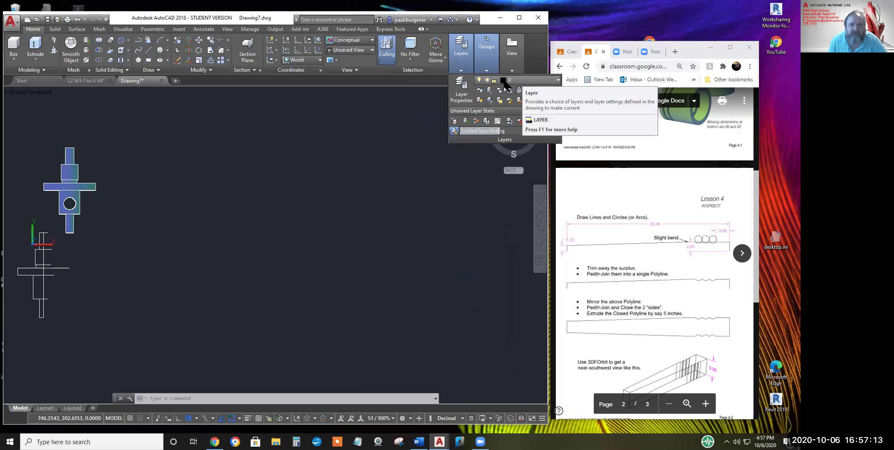
click(150, 49)
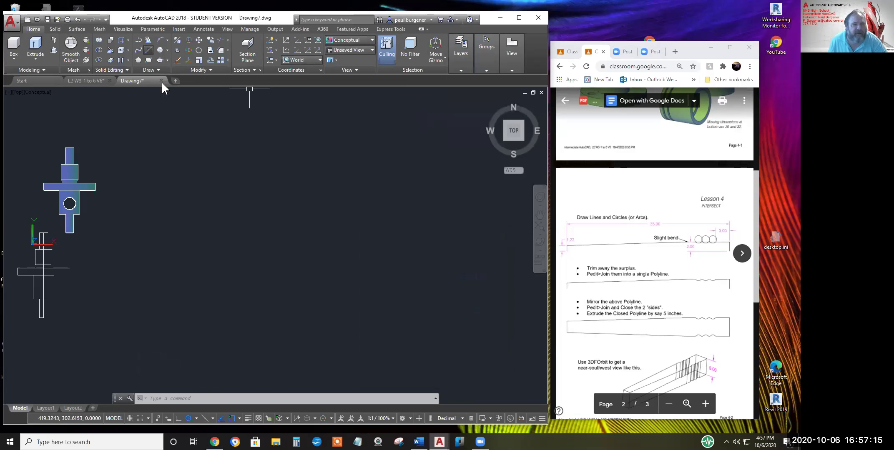
Draw a 35-unit horizontal base line to the right of the existing parts
click(184, 195)
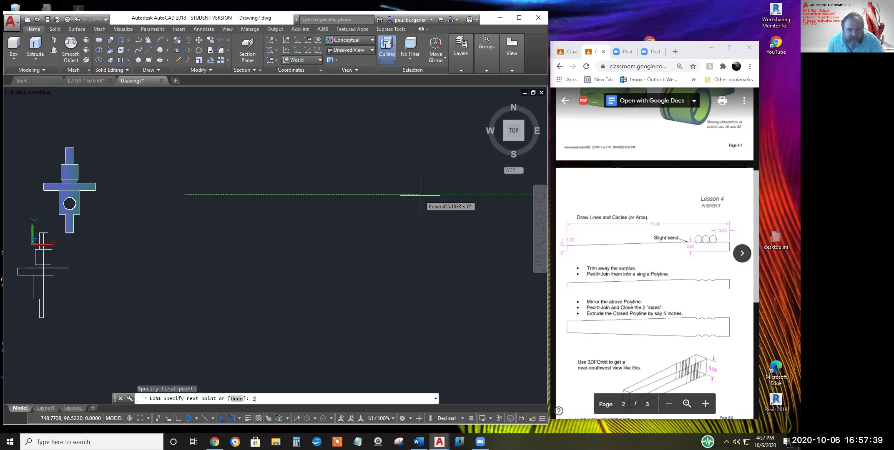
text(5)
key(Return)
key(Return)
scroll(173, 191, up, 5)
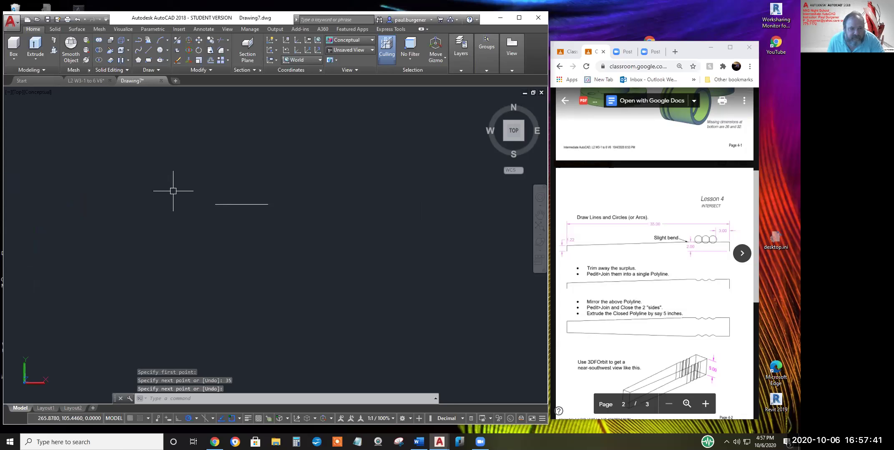
scroll(227, 191, up, 8)
scroll(227, 191, down, 3)
middle_drag(288, 226, 285, 237)
scroll(265, 213, up, 3)
key(Escape)
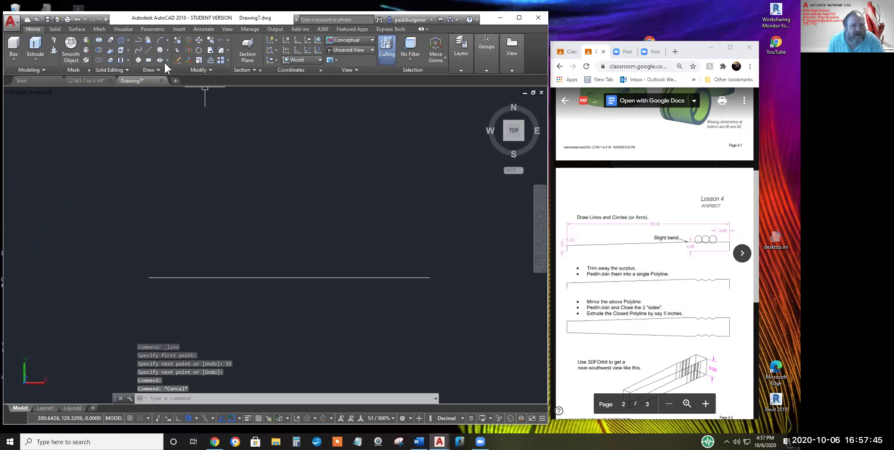
click(148, 49)
Add a 2-unit right side, a sloping top and a 1.22-unit left end back to the start point
click(429, 278)
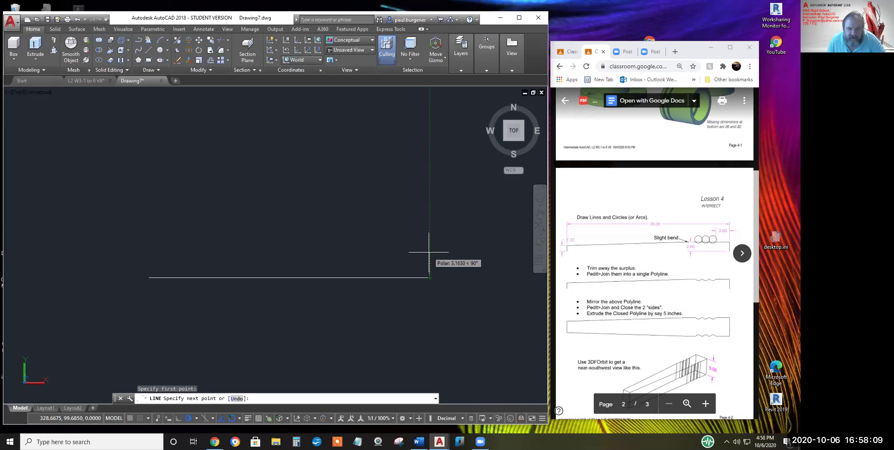
key(Return)
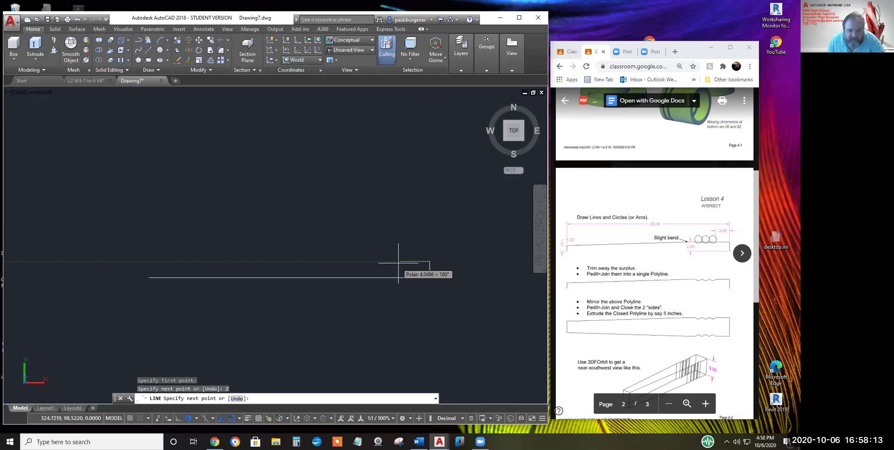
click(355, 262)
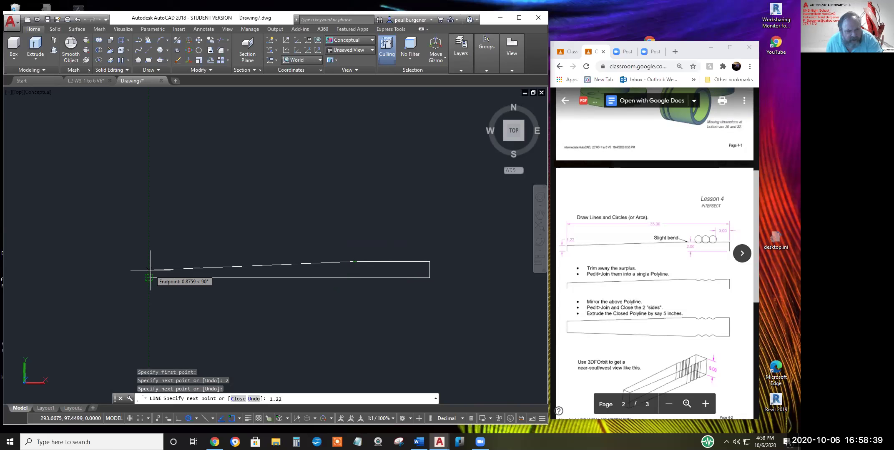
key(Return)
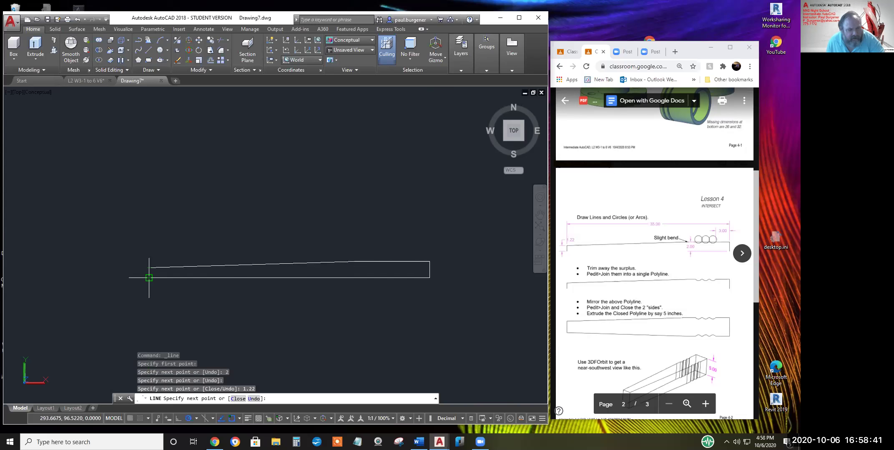
click(148, 277)
key(Return)
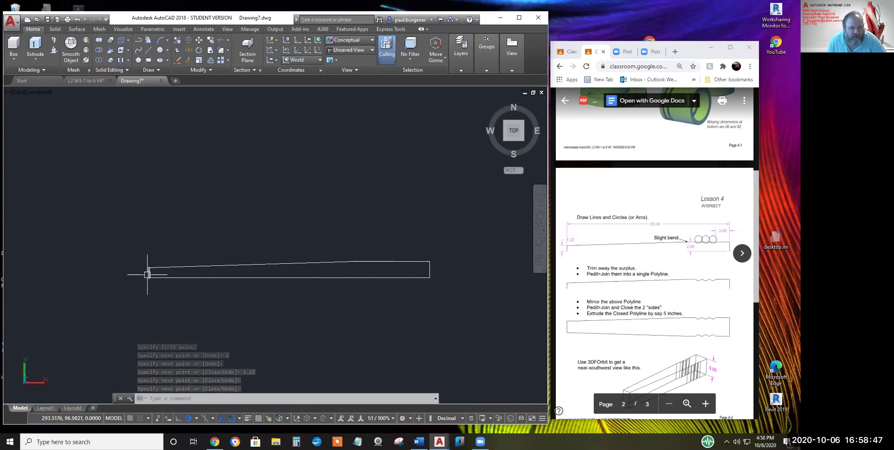
scroll(137, 267, up, 3)
scroll(146, 272, up, 2)
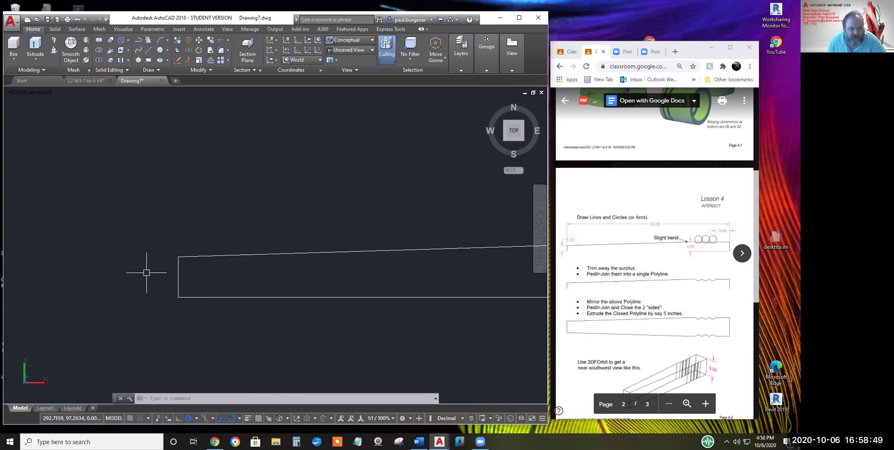
text(di)
key(Return)
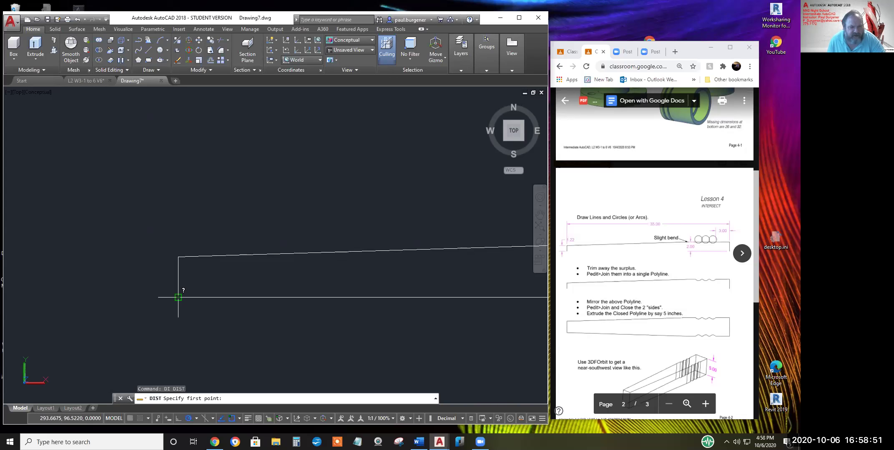
click(179, 297)
click(179, 257)
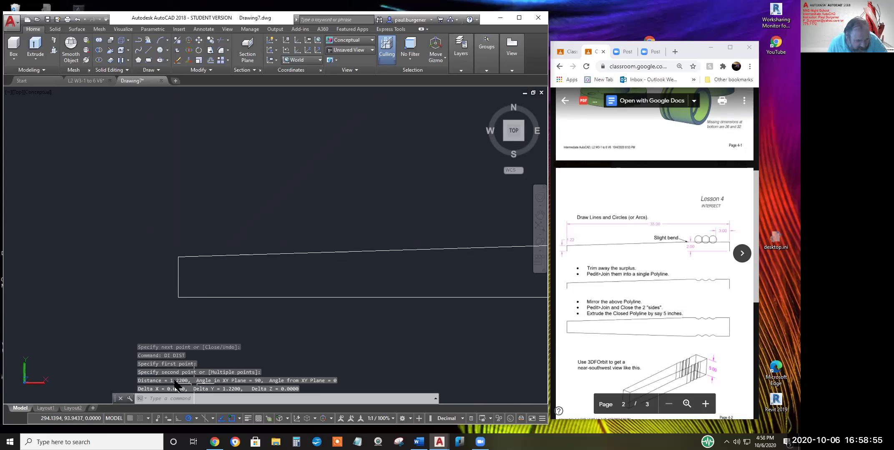
key(Escape)
key(Escape)
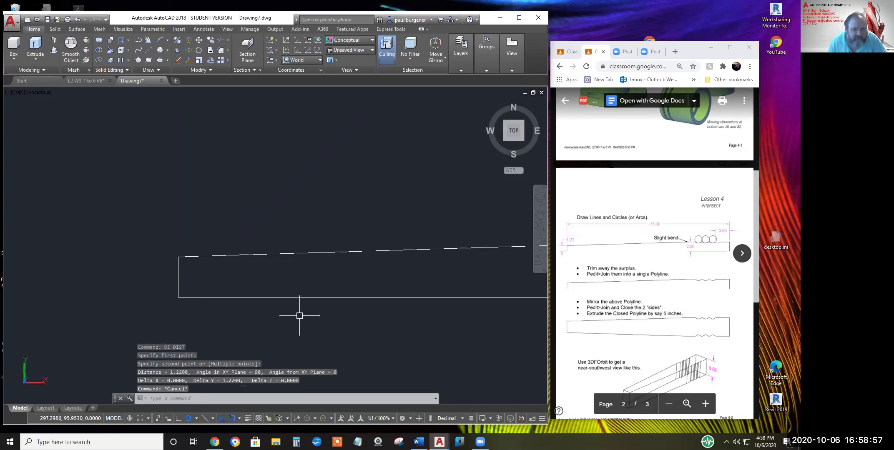
scroll(310, 315, down, 5)
scroll(316, 300, up, 3)
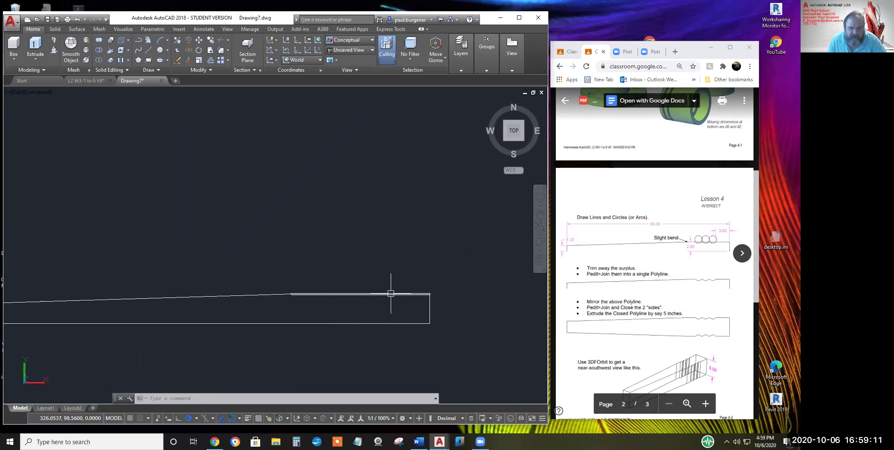
Draw a 1.625-diameter circle centred just above the profile's right end
text(c)
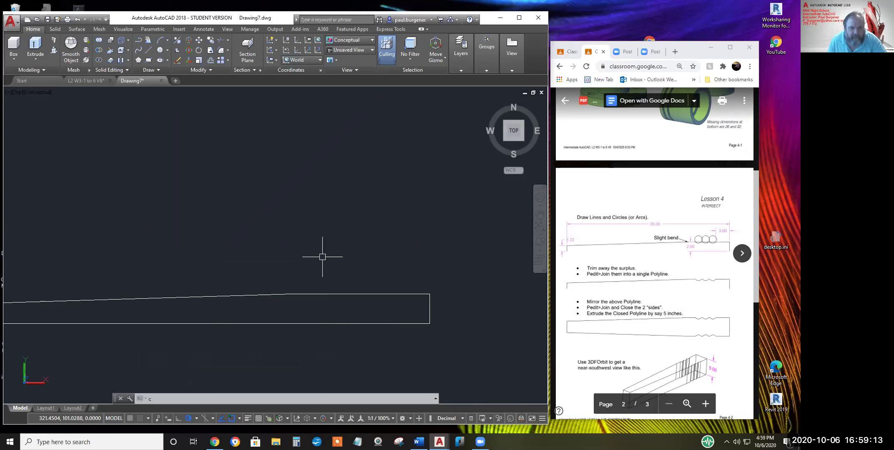
key(Return)
click(320, 252)
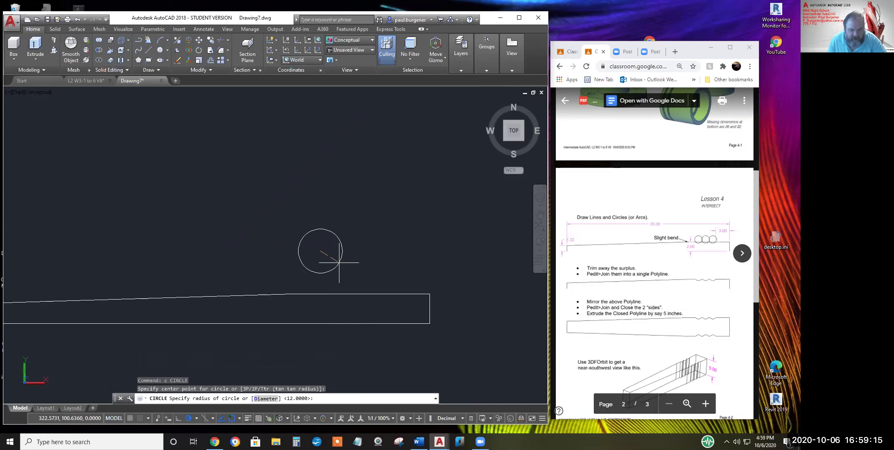
text(d)
key(Return)
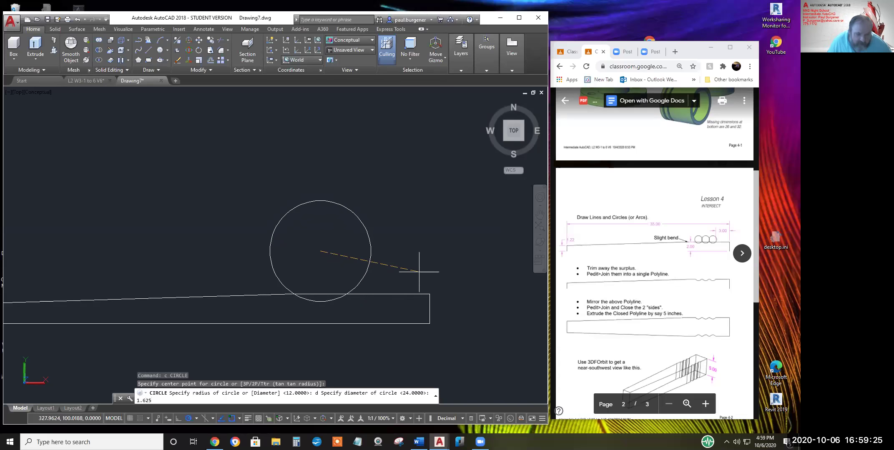
key(Return)
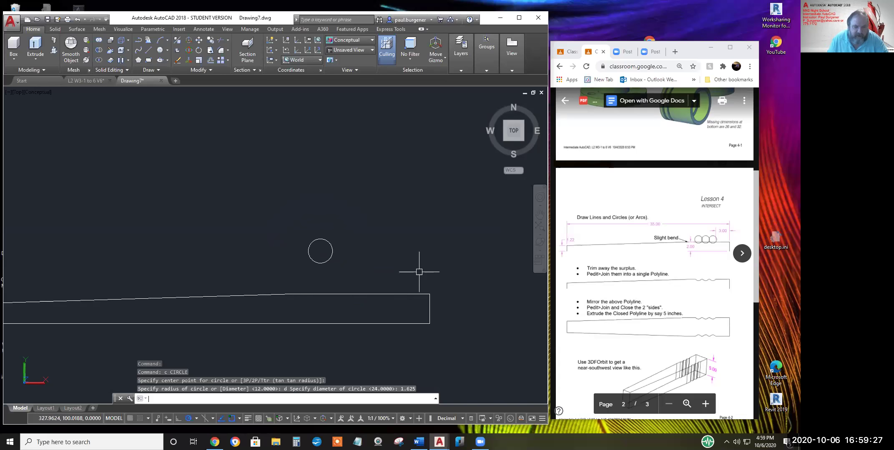
Move the circle down so its bottom snaps onto the profile's top edge
text(m)
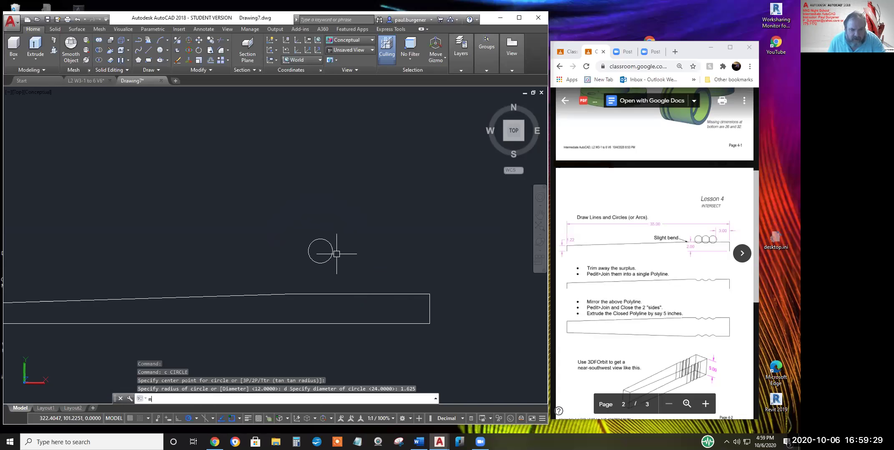
key(Return)
key(Escape)
key(Escape)
key(Escape)
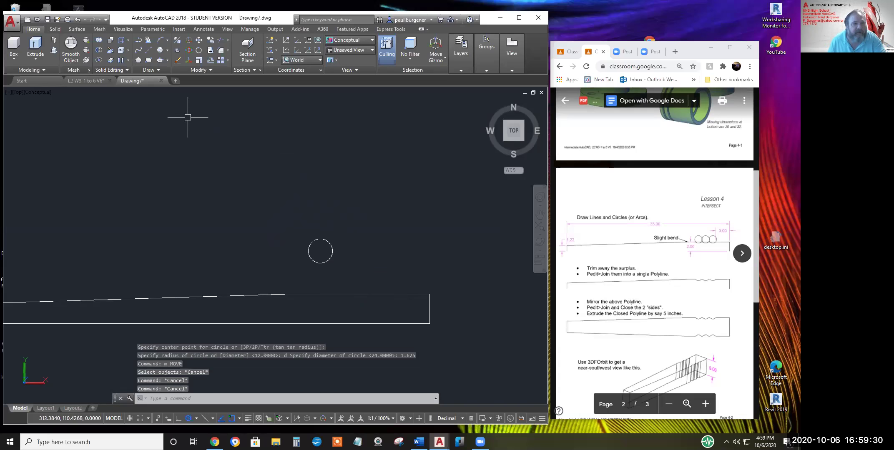
click(199, 41)
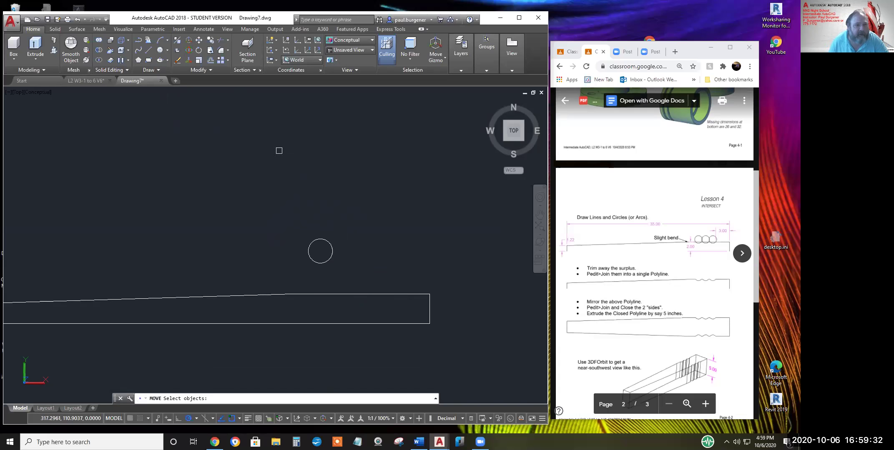
click(332, 246)
key(Return)
click(321, 264)
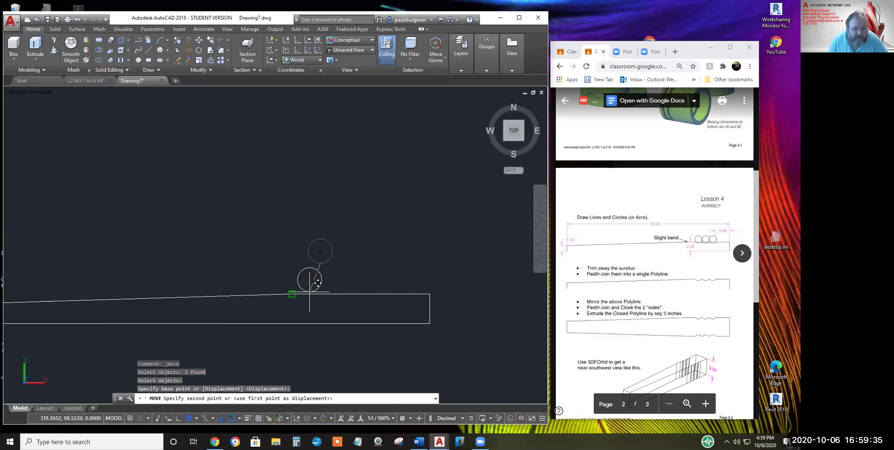
click(292, 295)
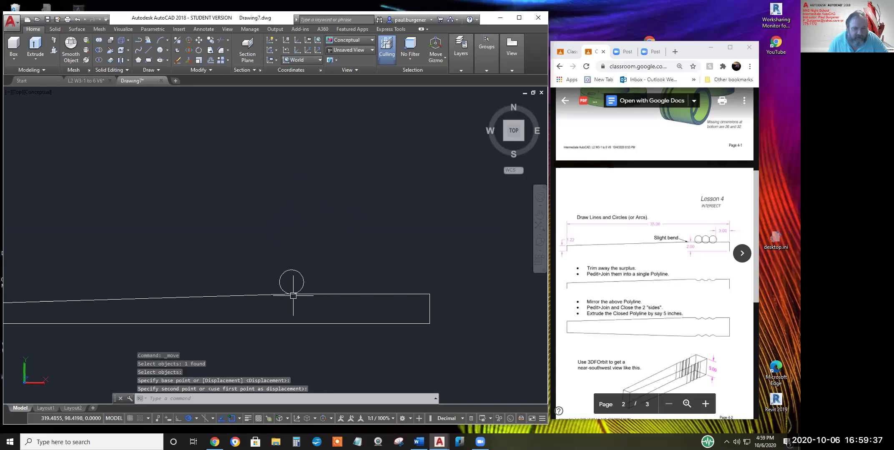
scroll(294, 295, up, 5)
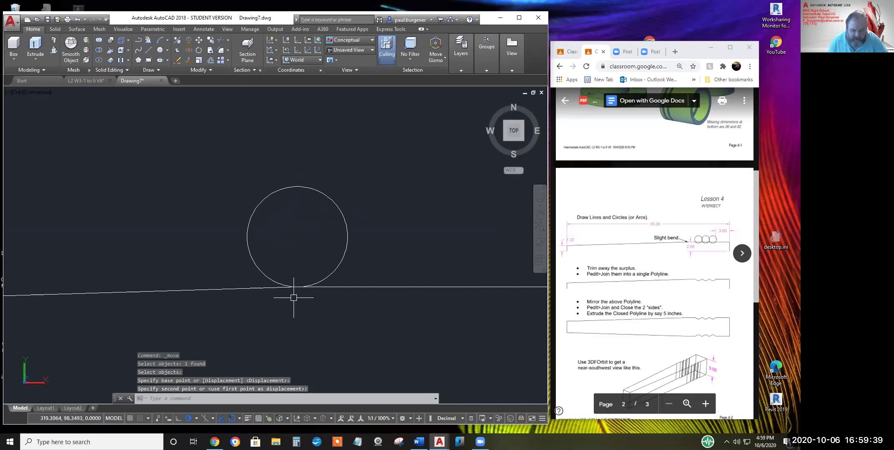
Shift the circle right, then left along the sloped edge to its inset position
click(199, 40)
click(338, 215)
key(Return)
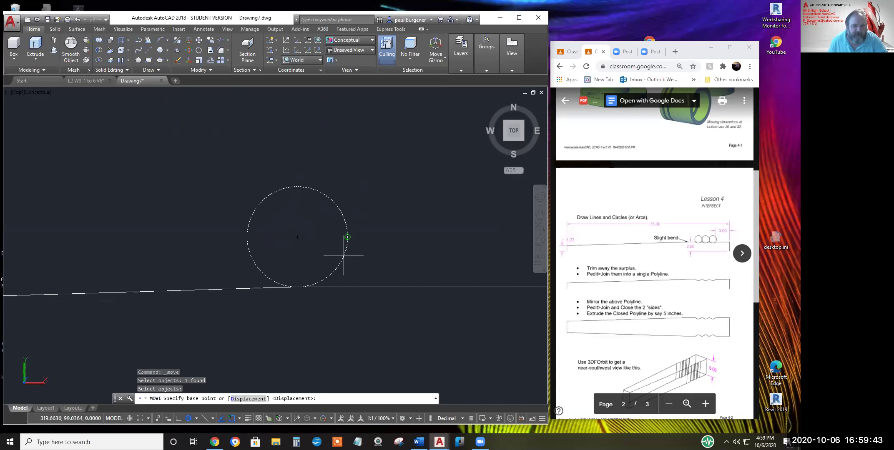
click(374, 251)
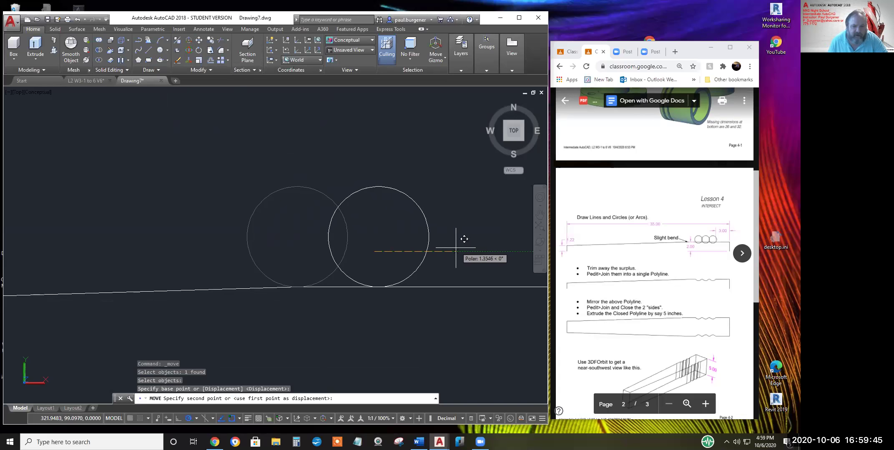
click(442, 251)
key(Return)
click(408, 207)
key(Return)
click(371, 212)
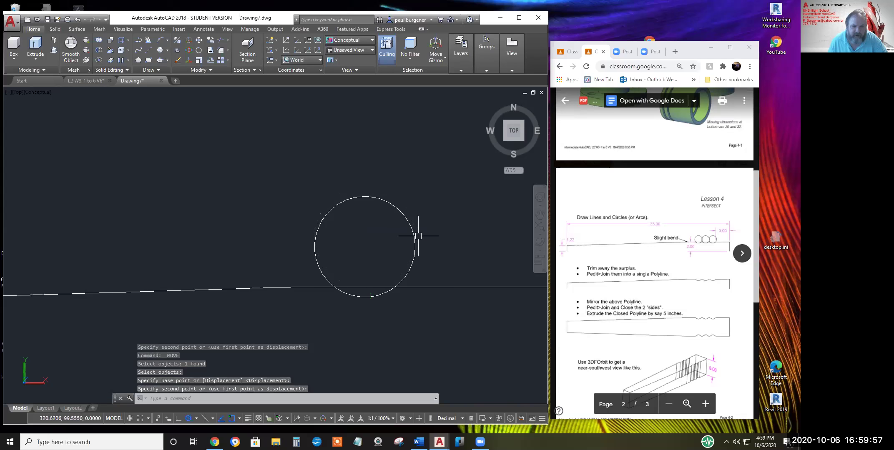
click(232, 217)
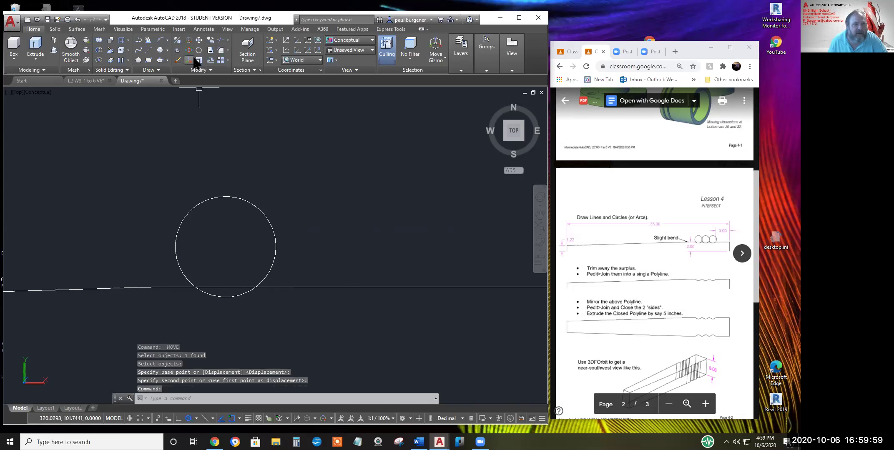
scroll(287, 182, down, 3)
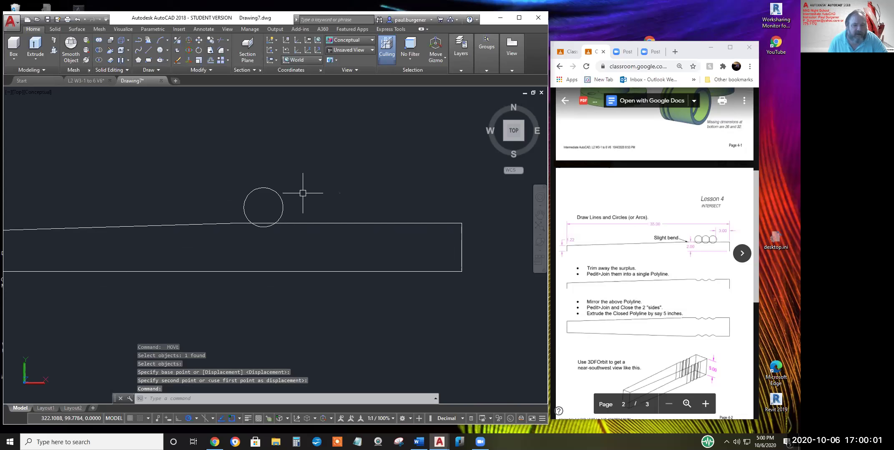
scroll(256, 136, up, 2)
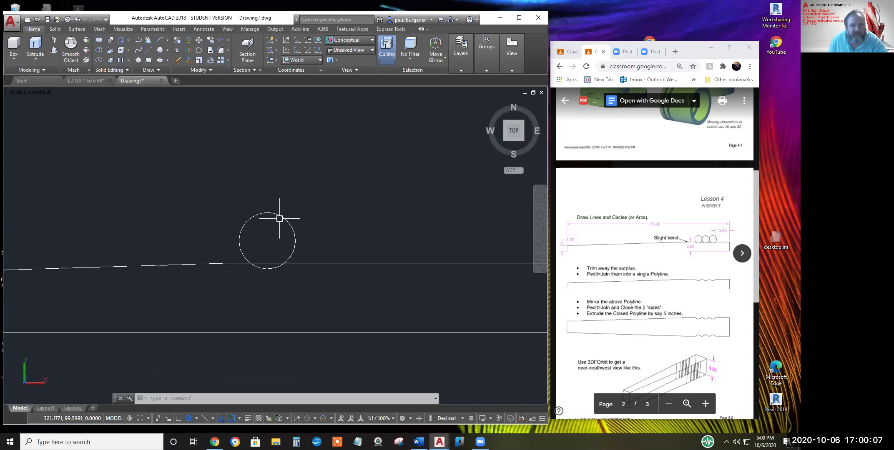
Copy the circle to sit touching it on the sloped top edge
click(210, 52)
click(291, 225)
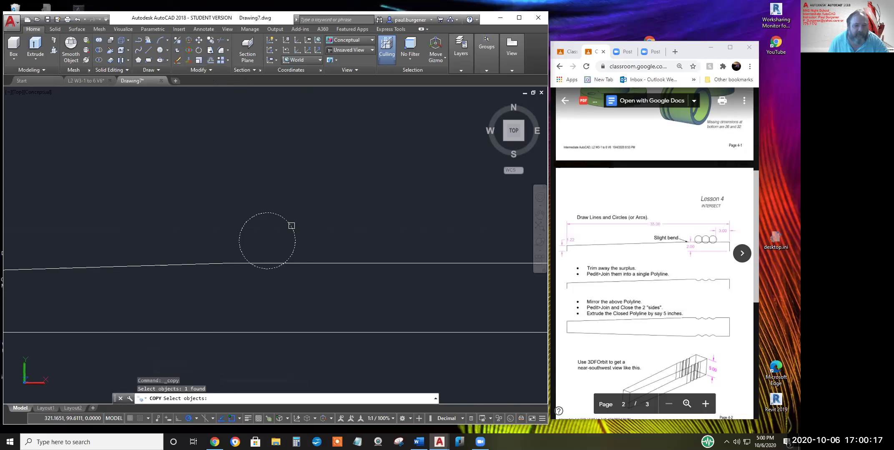
key(Return)
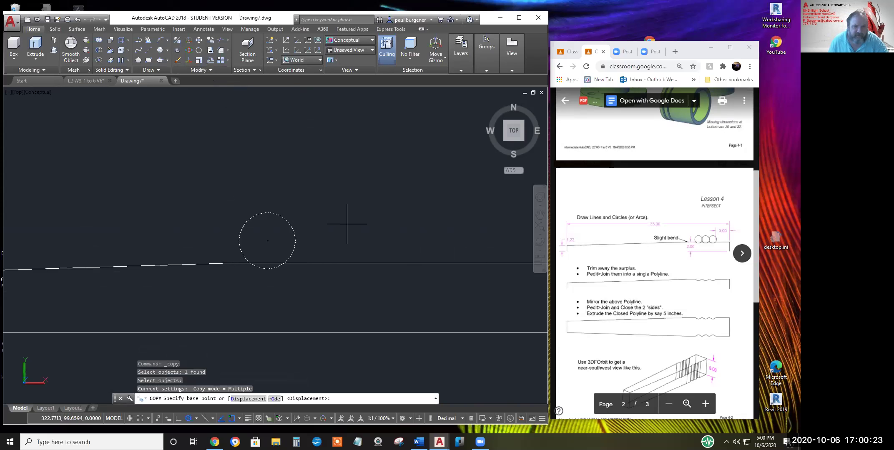
click(352, 210)
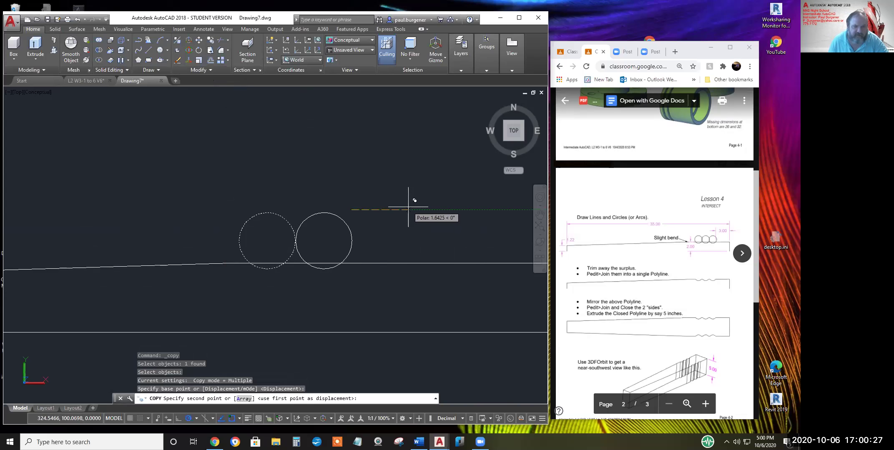
click(409, 208)
key(Return)
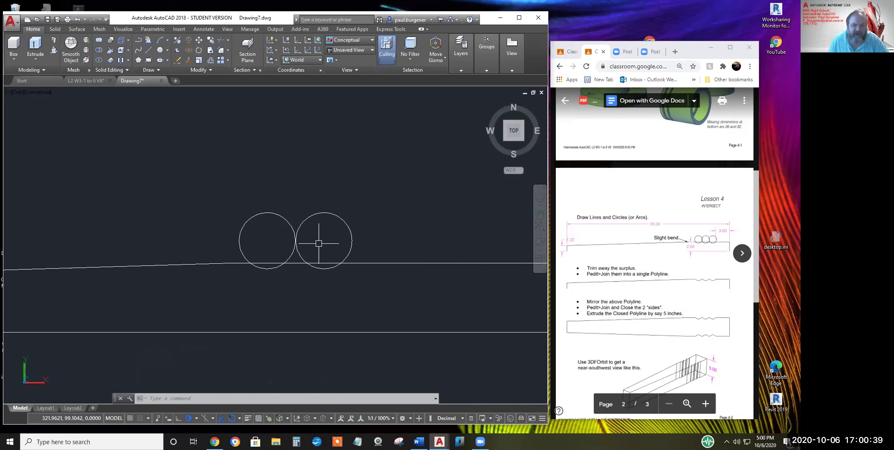
Copy a third circle into the row using Center snap, then zoom out
click(210, 40)
click(330, 211)
key(Return)
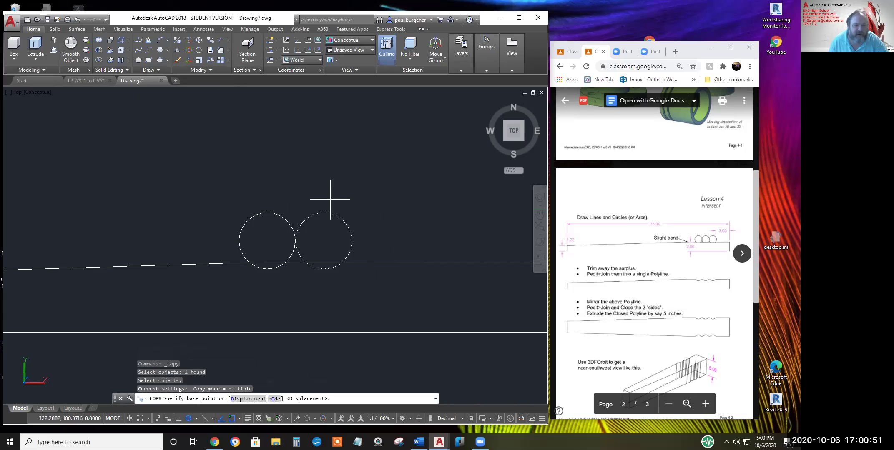
click(267, 240)
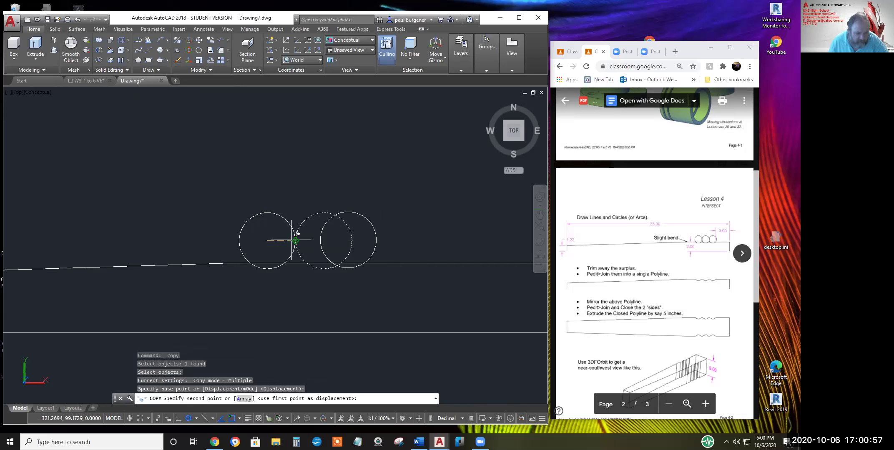
click(323, 240)
key(Return)
scroll(371, 289, down, 1)
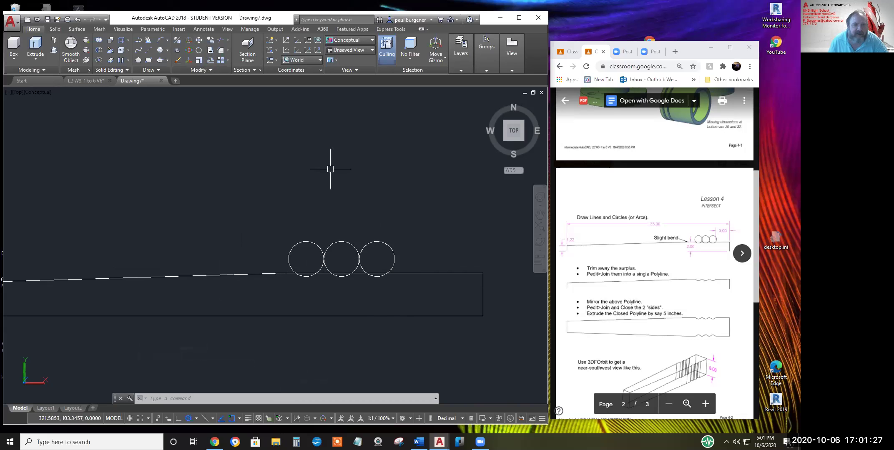
Trim the top edge line inside the three circles and remove the circles' upper arcs
click(220, 39)
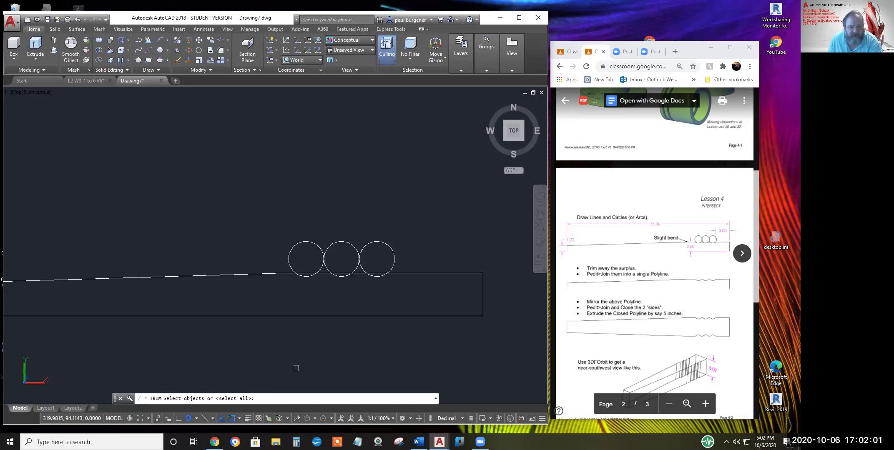
key(Return)
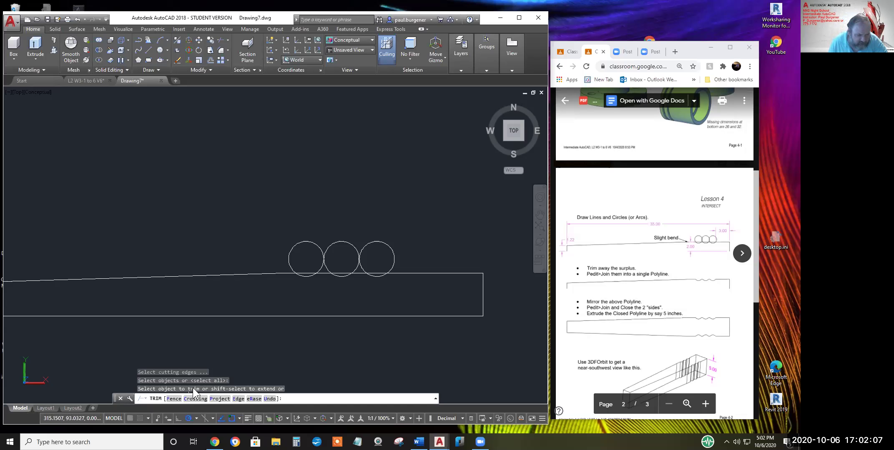
click(325, 315)
scroll(378, 285, up, 2)
scroll(377, 285, up, 3)
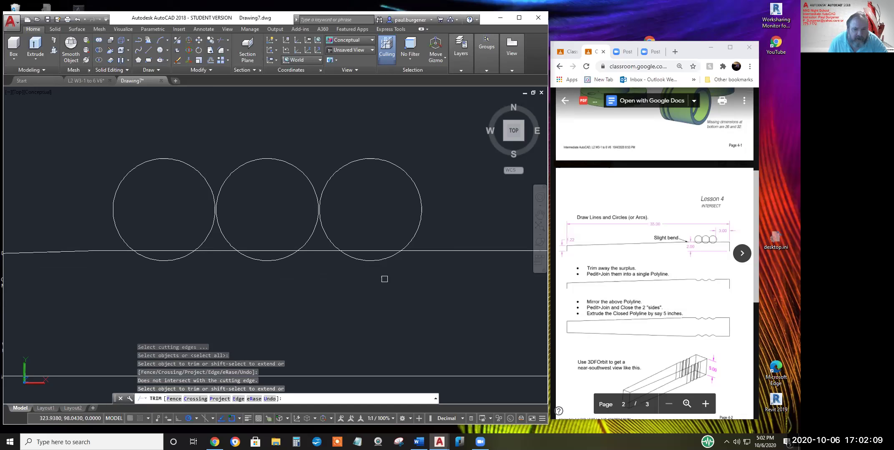
click(376, 250)
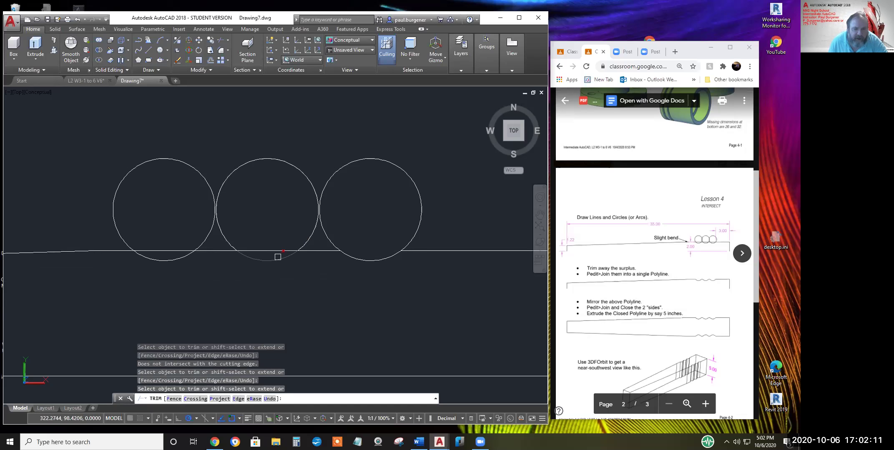
click(274, 252)
click(178, 251)
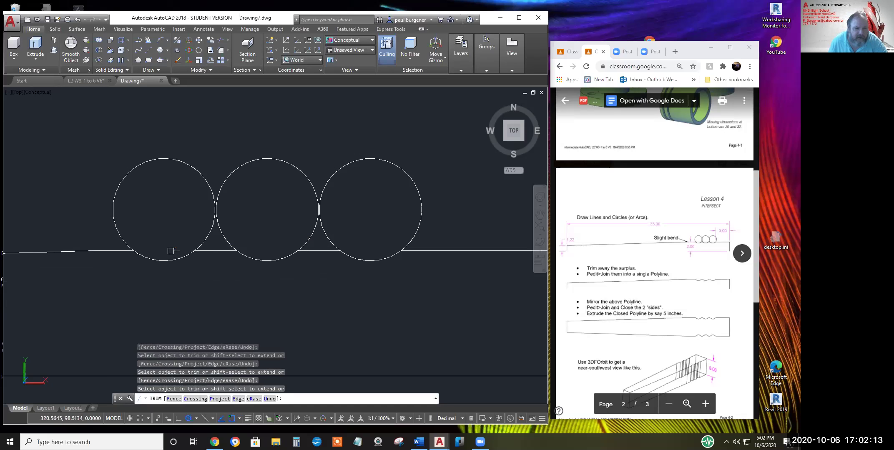
click(205, 240)
click(223, 239)
click(328, 241)
Trim the leftover circle fragments and finish, leaving three shallow notches in the sloped edge
scroll(381, 253, down, 5)
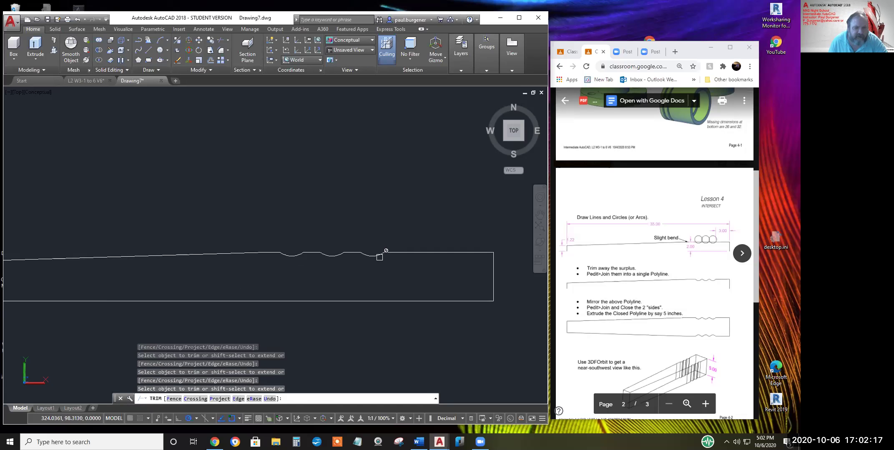
click(347, 255)
click(350, 316)
scroll(360, 322, down, 2)
middle_drag(363, 320, 384, 278)
scroll(387, 271, up, 2)
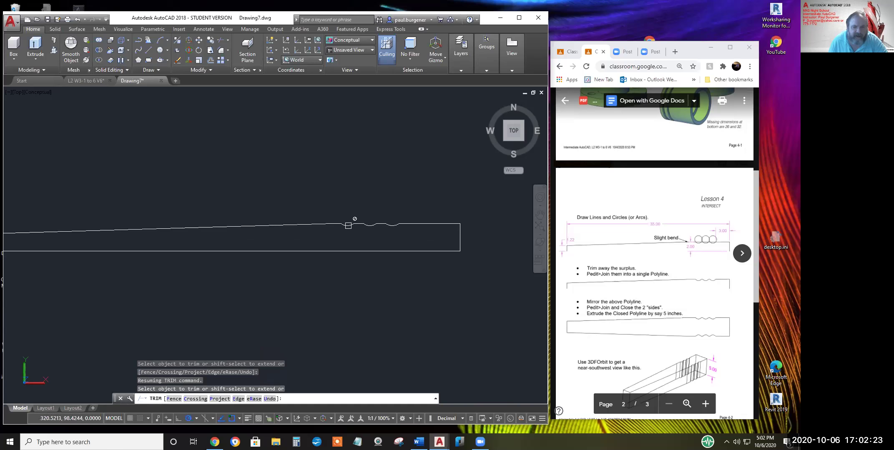
scroll(380, 299, down, 2)
middle_drag(379, 299, 403, 297)
scroll(384, 274, up, 2)
middle_drag(378, 271, 389, 272)
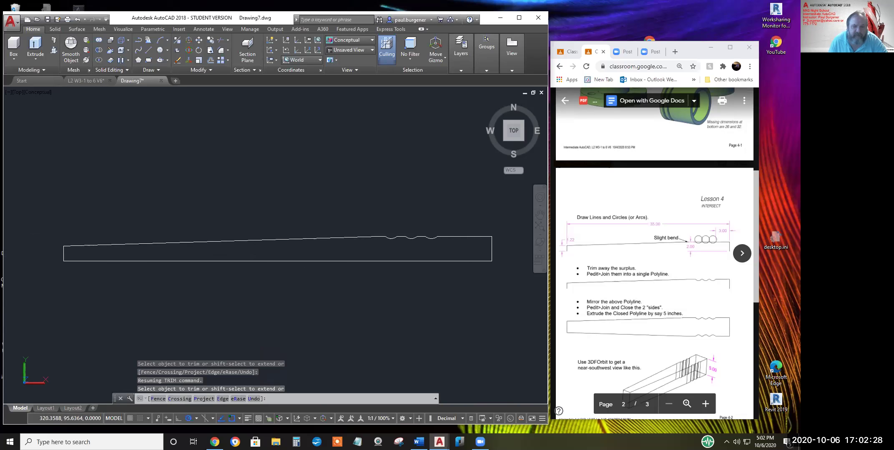
right_click(369, 303)
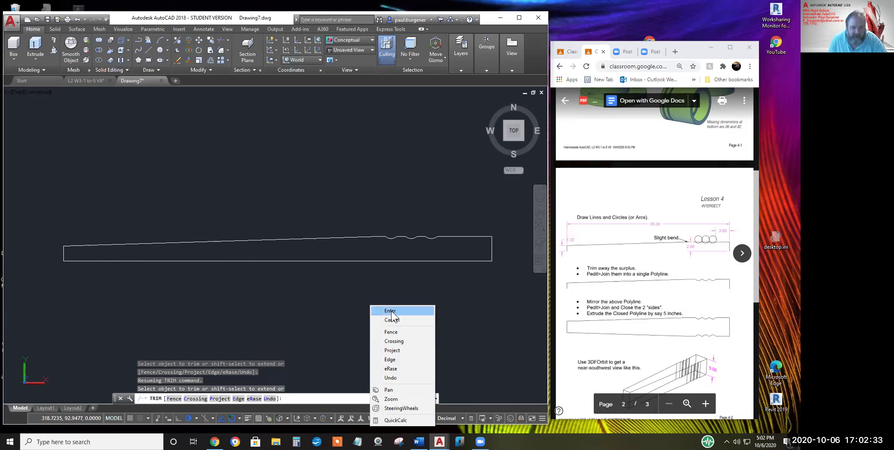
click(390, 311)
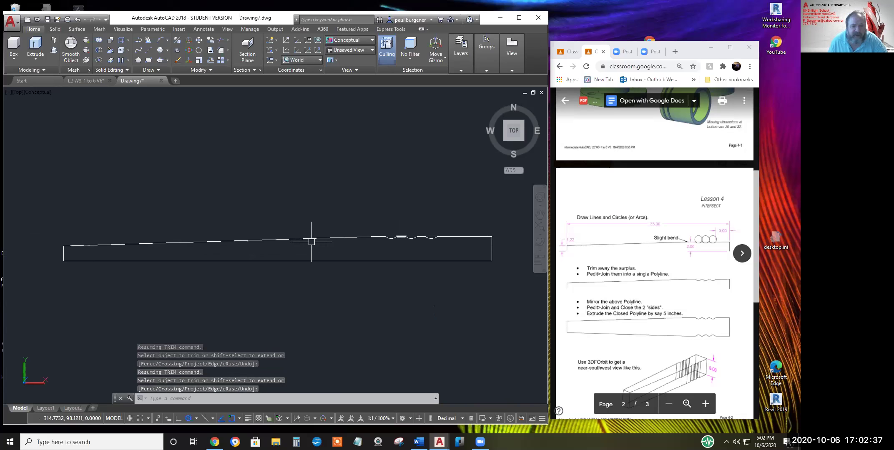
click(77, 246)
key(Escape)
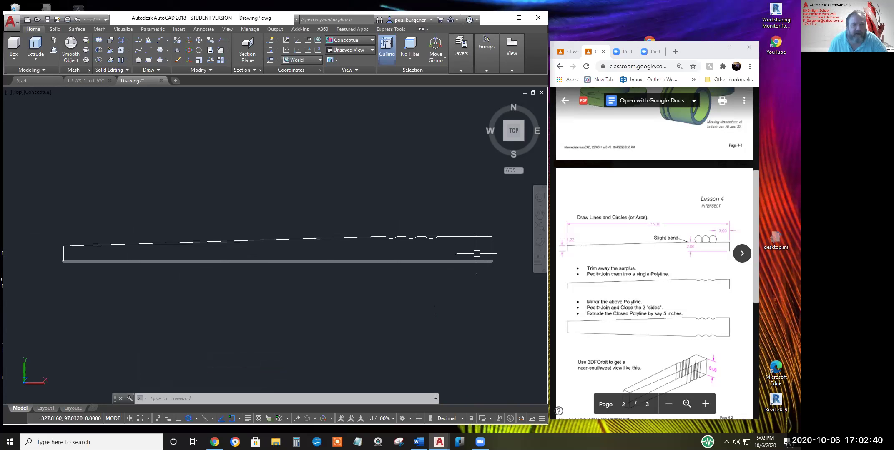
Expand the Modify panel to reveal its extra editing tools
click(210, 70)
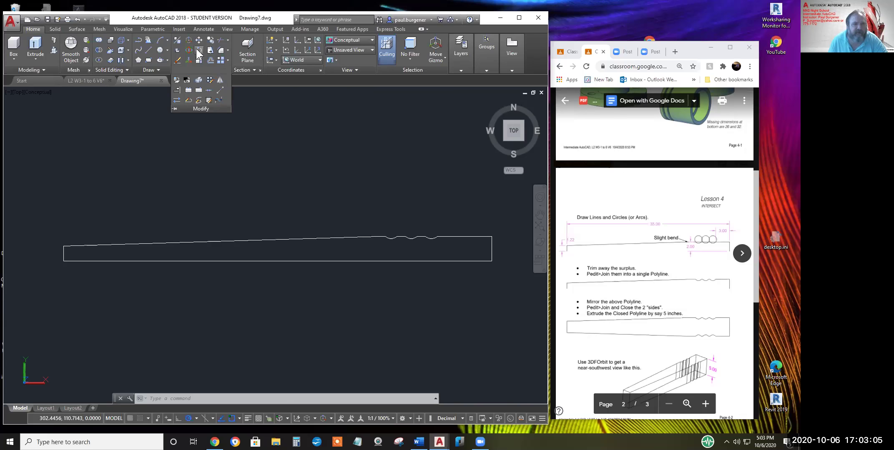
Mirror the whole notched outline about its bottom edge, keeping the original
click(220, 79)
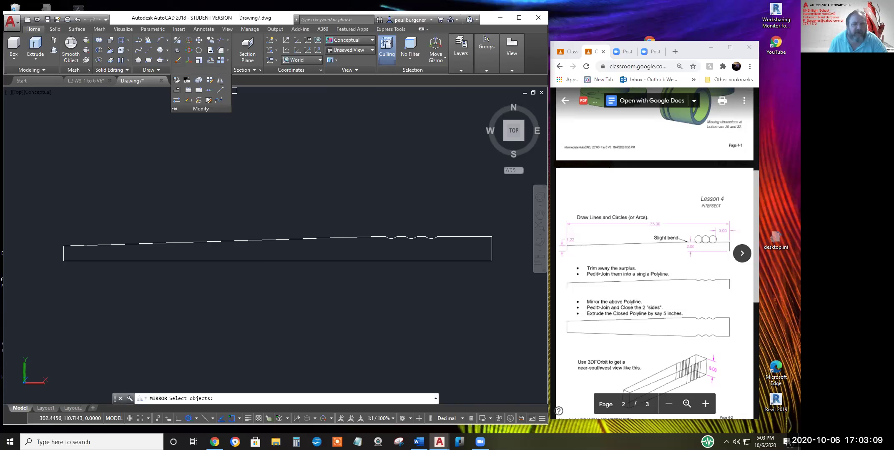
click(501, 249)
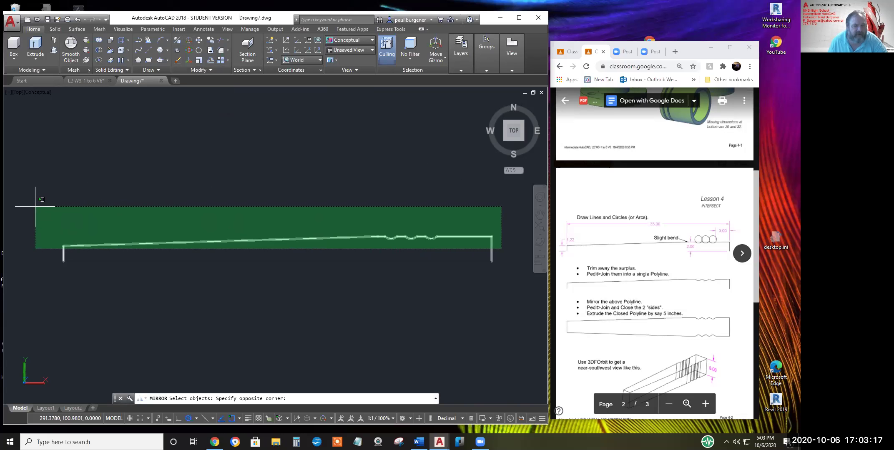
click(37, 207)
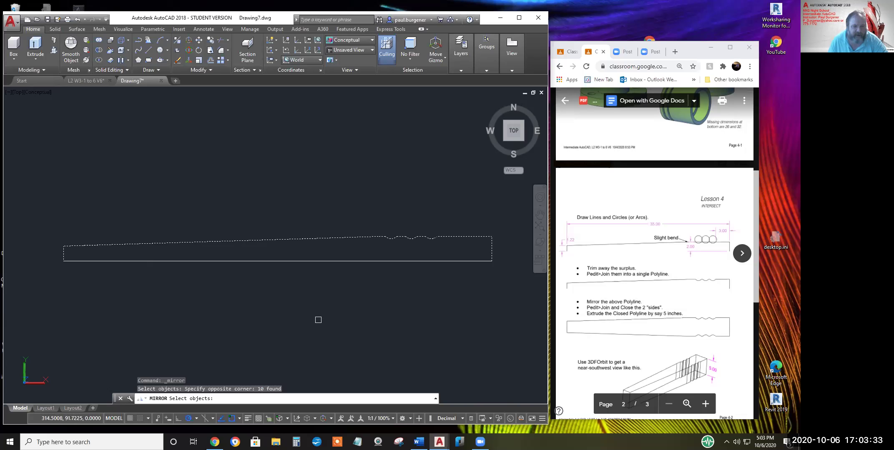
key(Return)
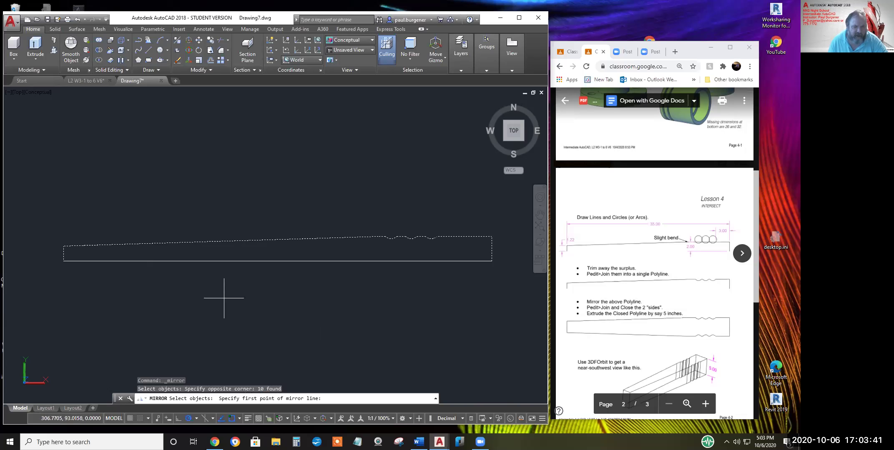
click(277, 262)
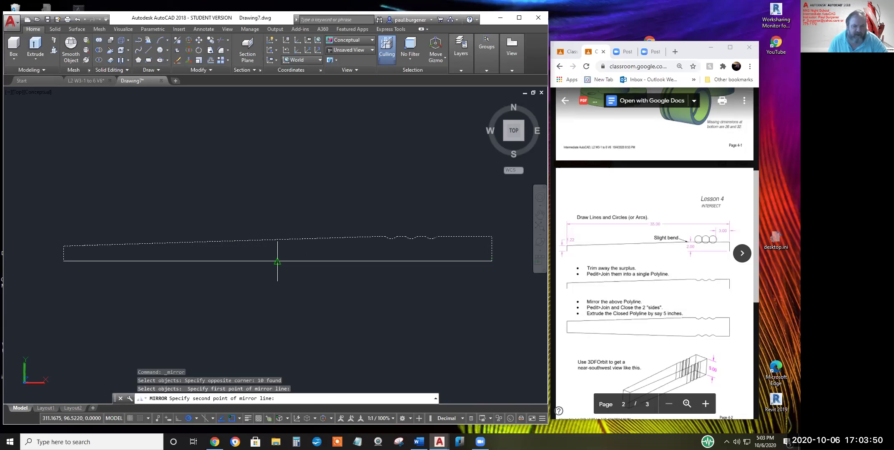
click(213, 261)
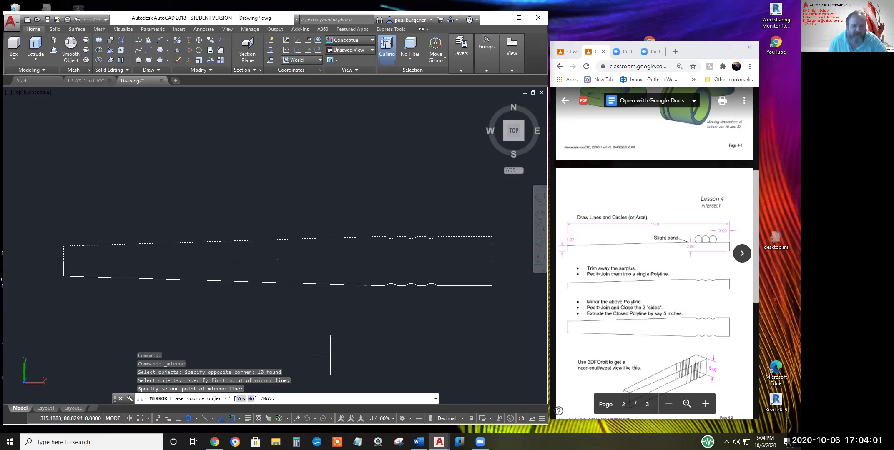
key(Return)
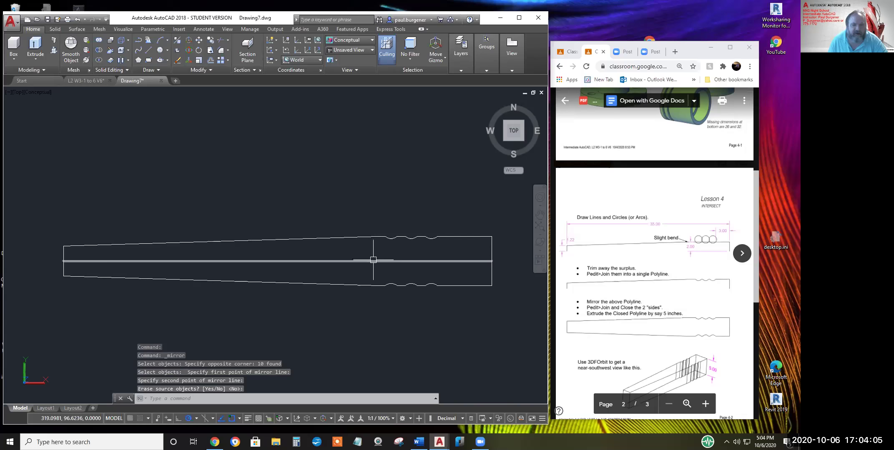
click(177, 60)
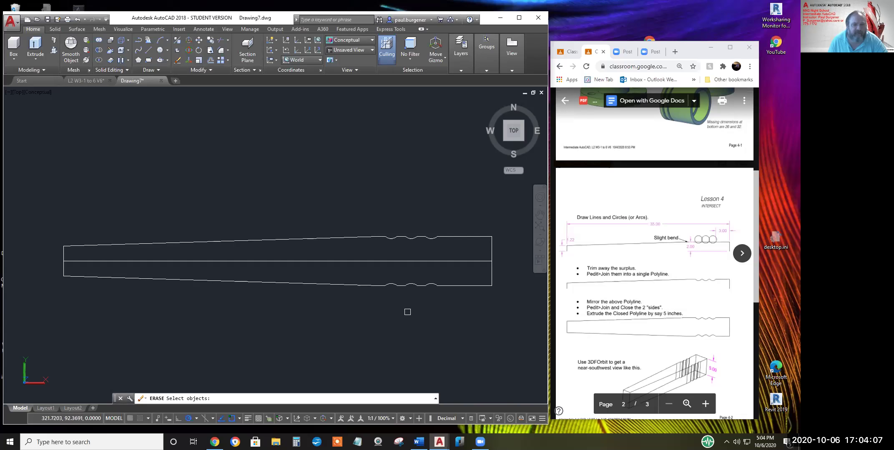
click(365, 272)
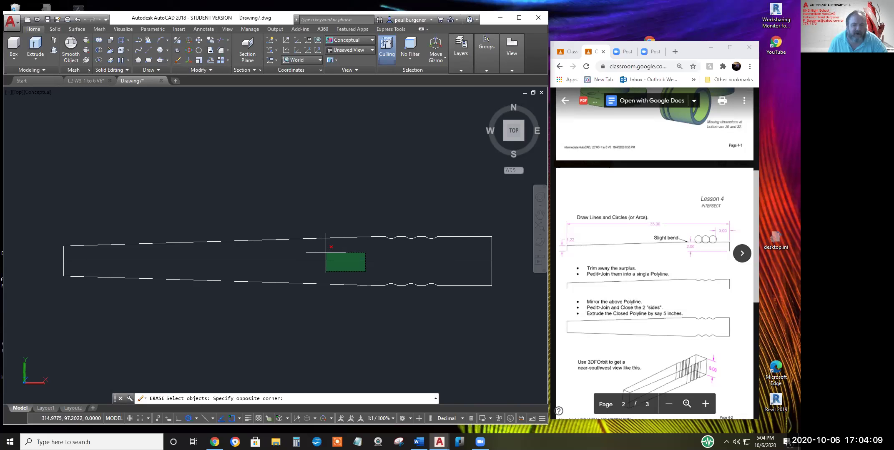
Erase the shared middle line between the original and mirrored profiles
click(326, 252)
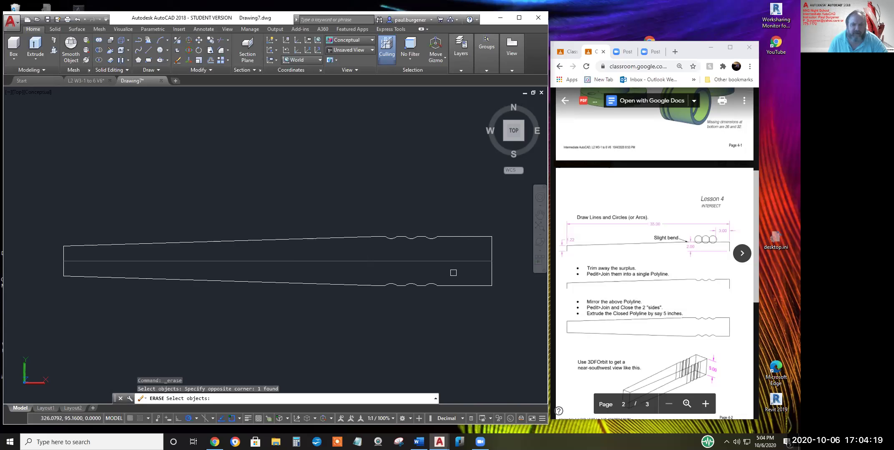
drag(383, 269, 337, 250)
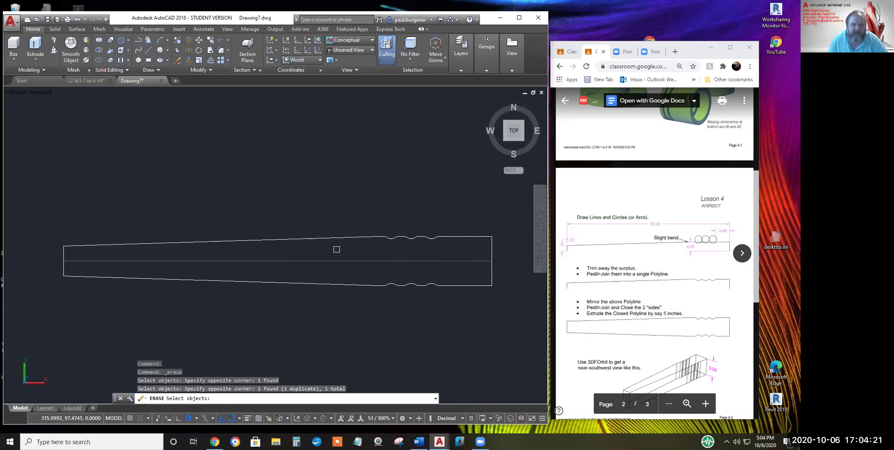
key(Return)
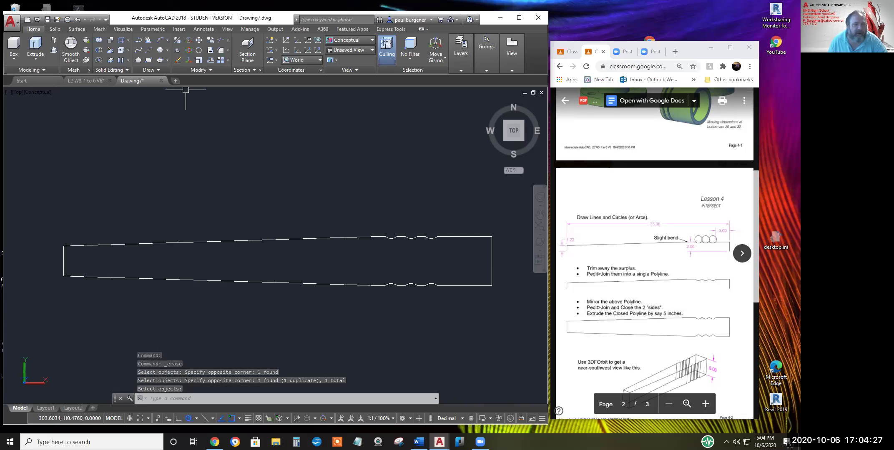
With PEDIT, turn the sloped top line into a polyline and join all outline lines onto it
click(209, 70)
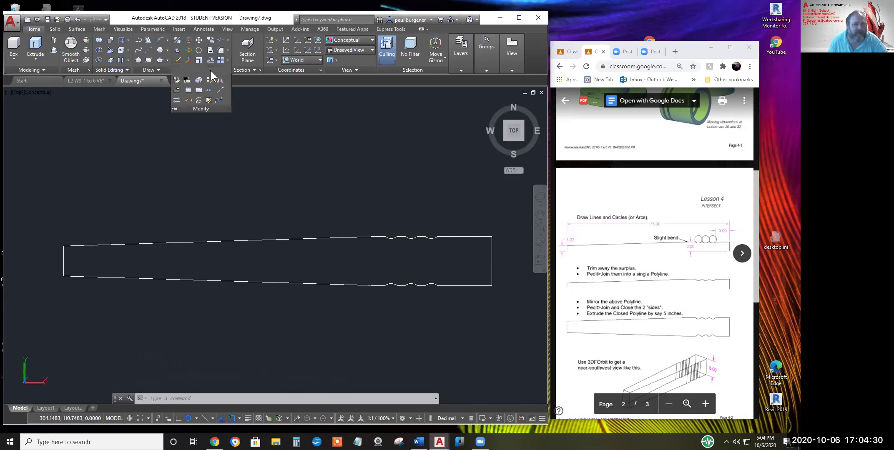
click(188, 106)
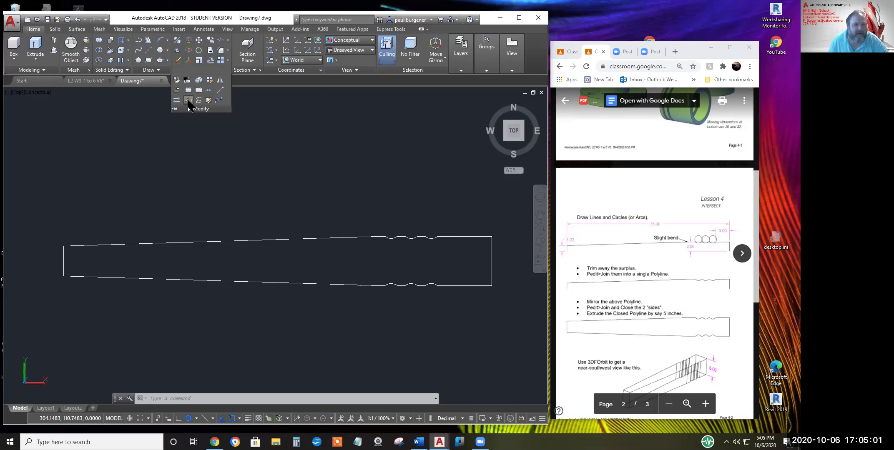
click(245, 241)
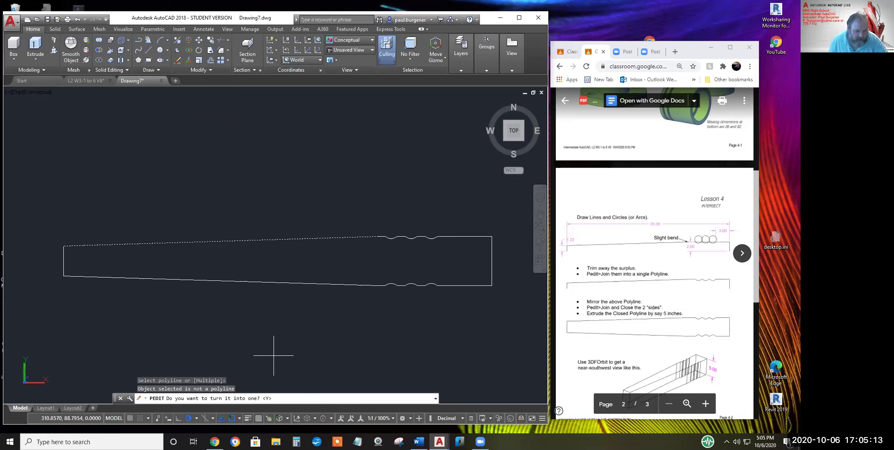
key(Return)
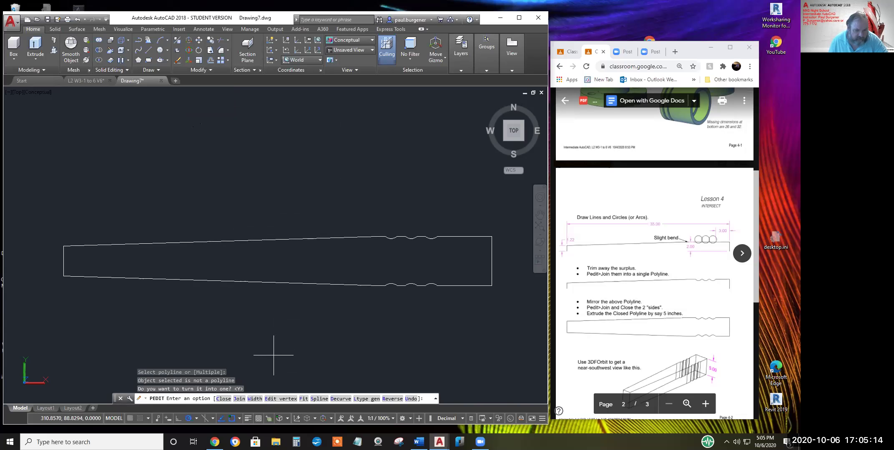
click(239, 399)
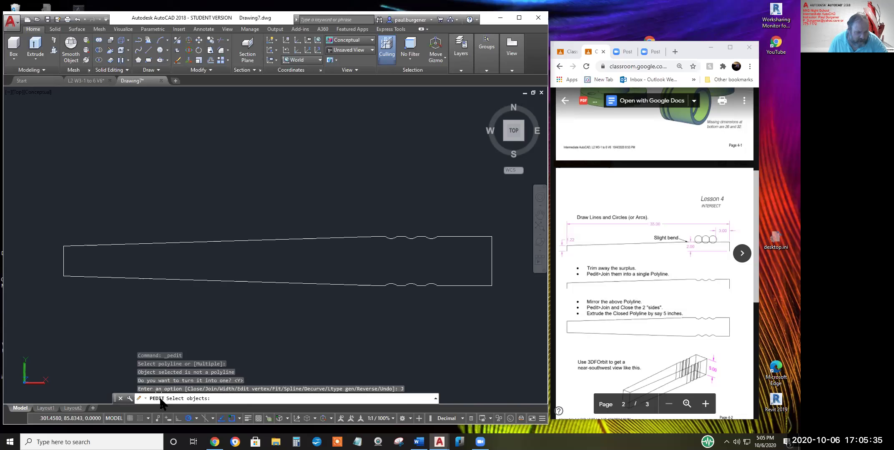
click(517, 328)
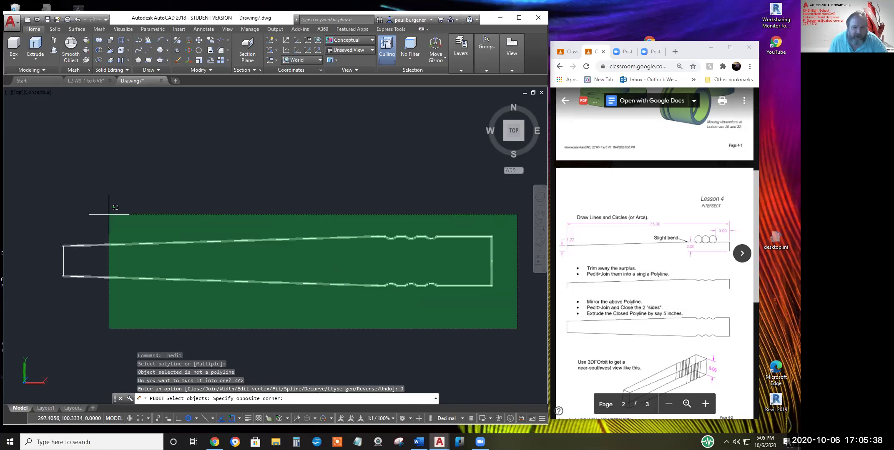
click(39, 186)
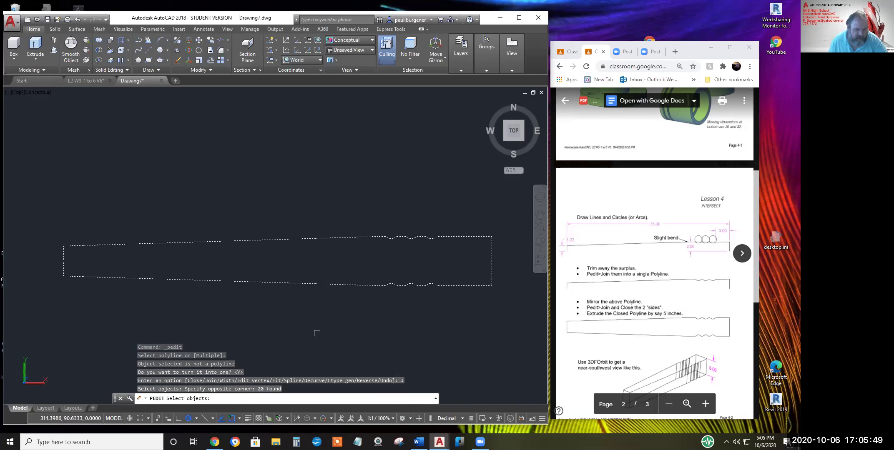
key(Return)
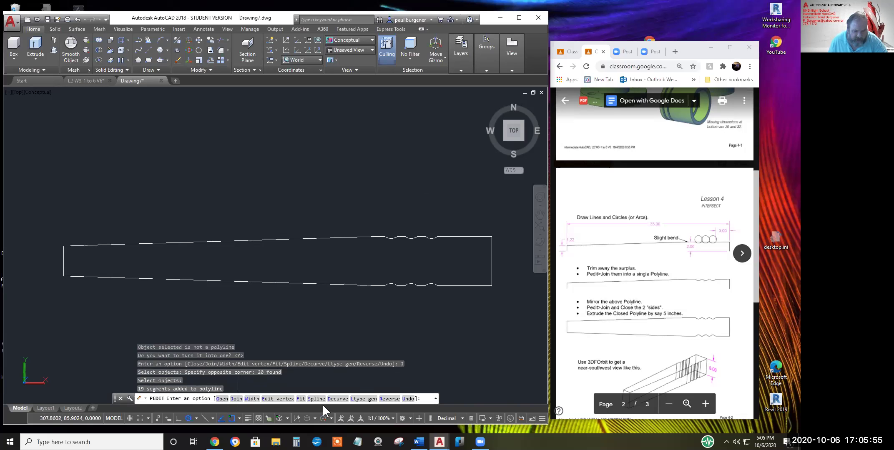
click(253, 398)
Give the joined leg polyline a width of 0, exit PEDIT, and pan the outline into view
click(272, 343)
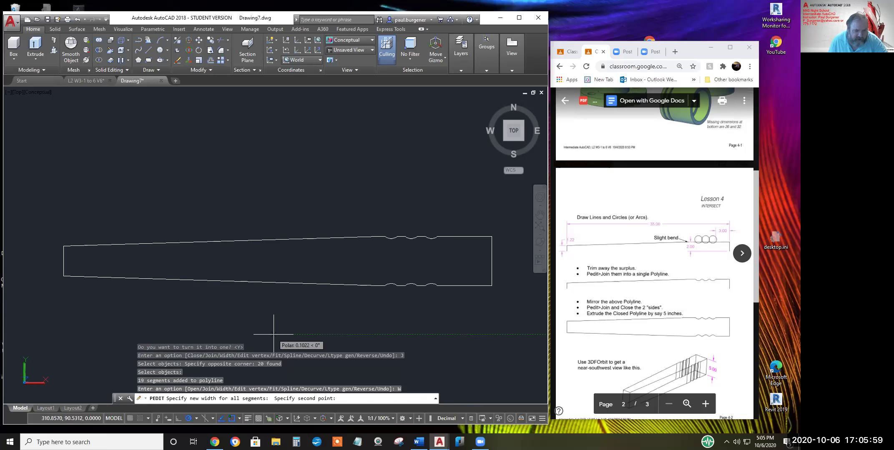
click(276, 334)
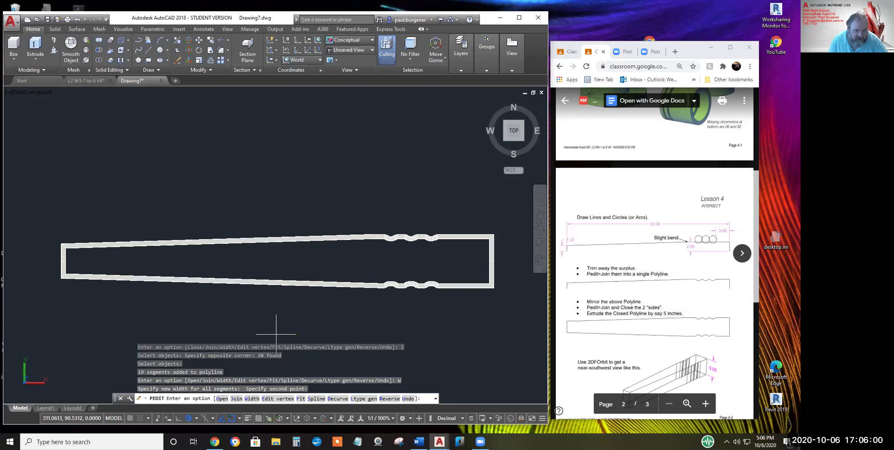
click(251, 398)
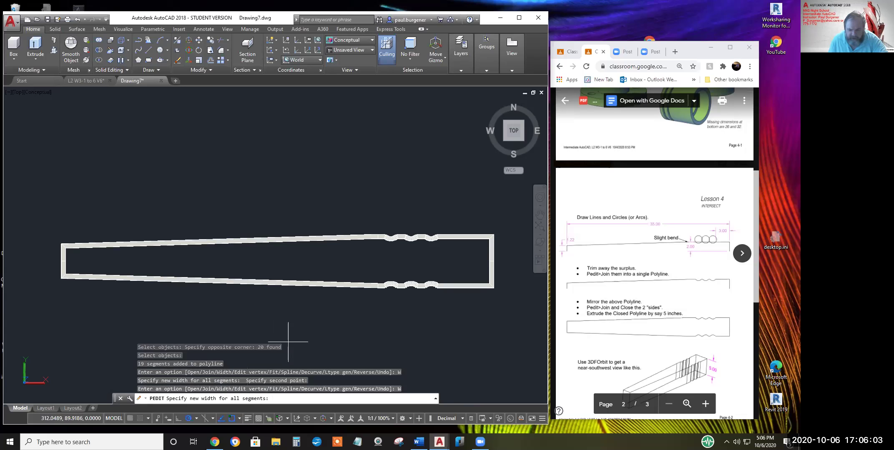
text(0)
key(Return)
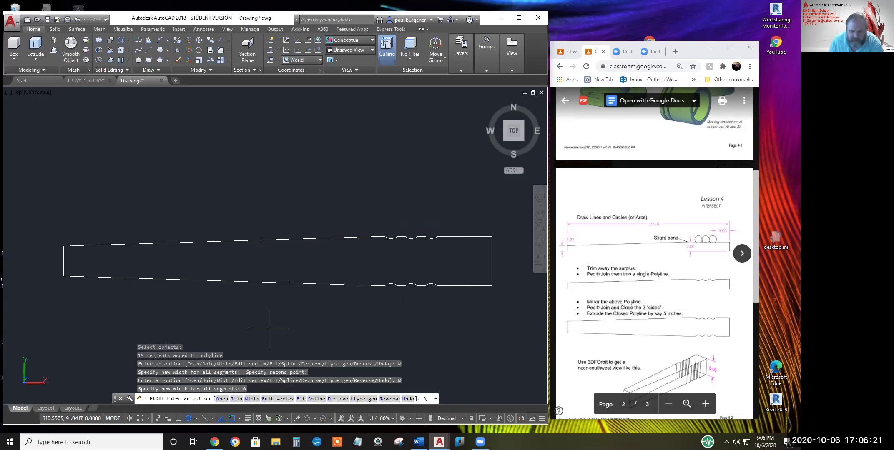
key(Return)
key(Return)
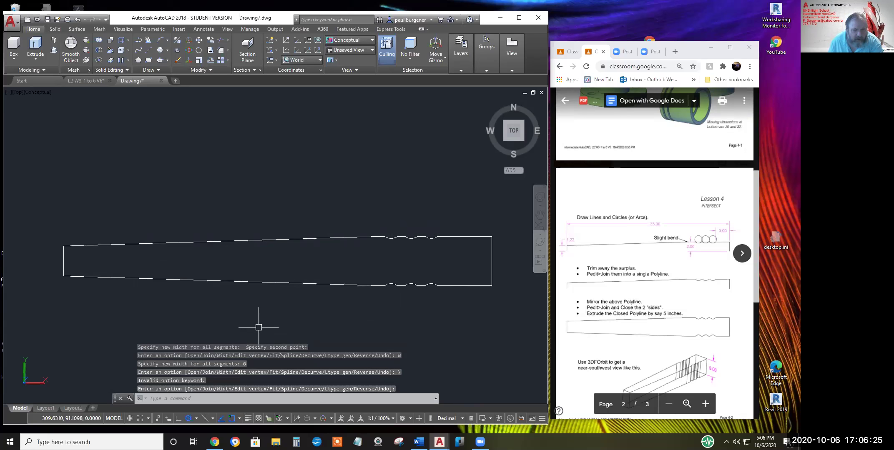
scroll(309, 304, down, 2)
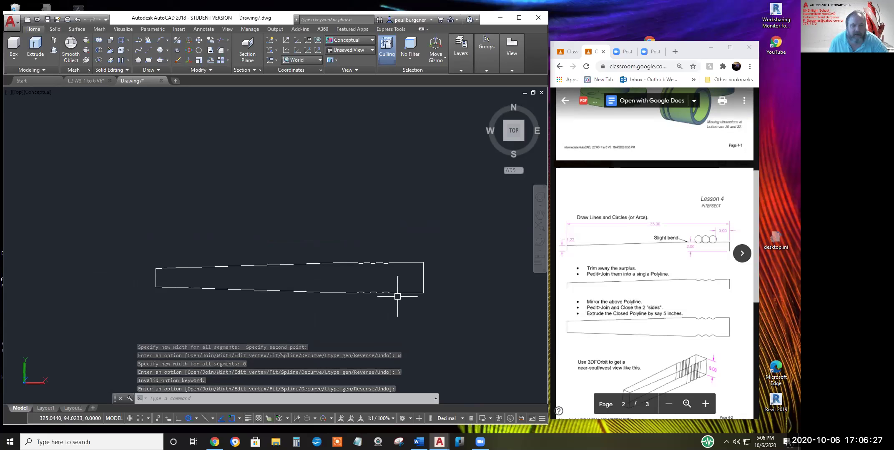
middle_drag(408, 289, 403, 252)
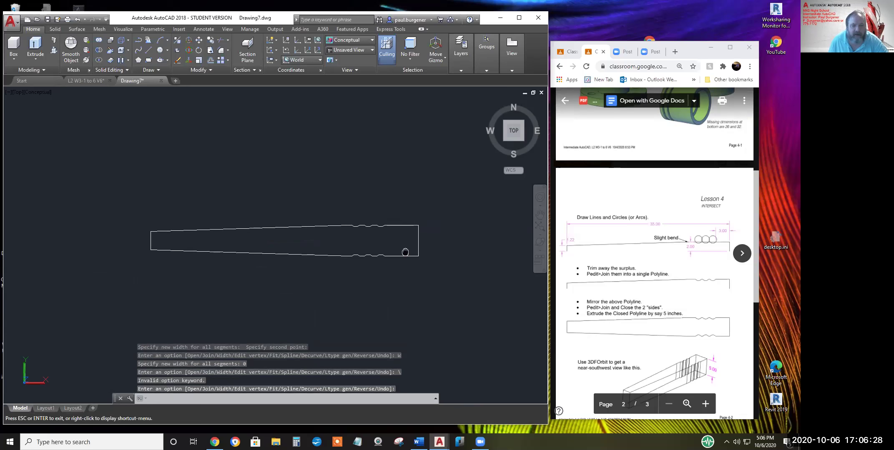
click(540, 240)
Free-orbit the view to a tilted, near-southwest angle over the flat leg outline
drag(355, 291, 343, 149)
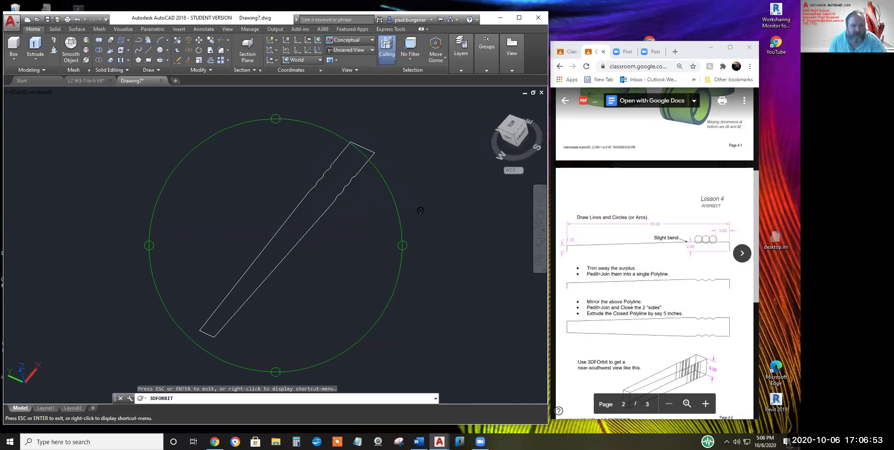
key(Escape)
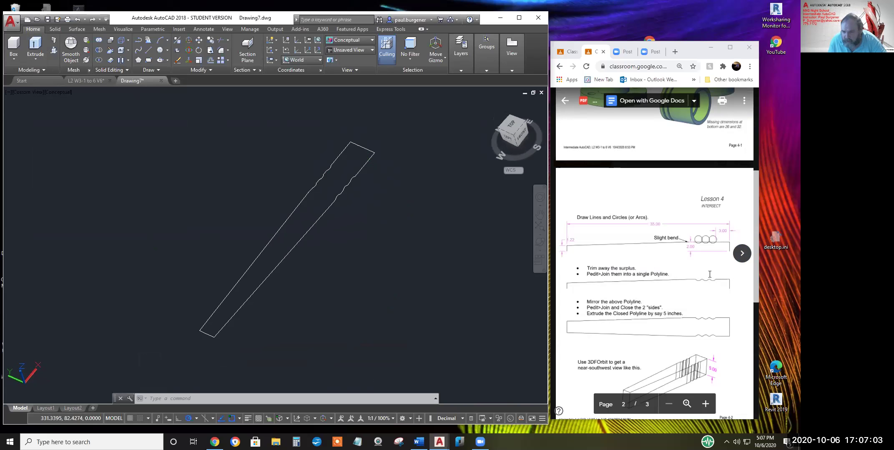
scroll(690, 300, down, 1)
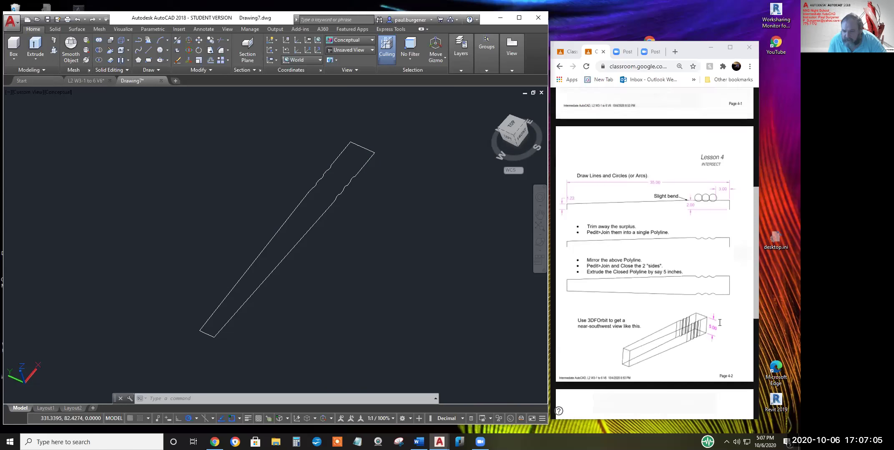
Extrude the leg polyline 6 units into a solid and switch the viewport to 2D Wireframe
click(35, 44)
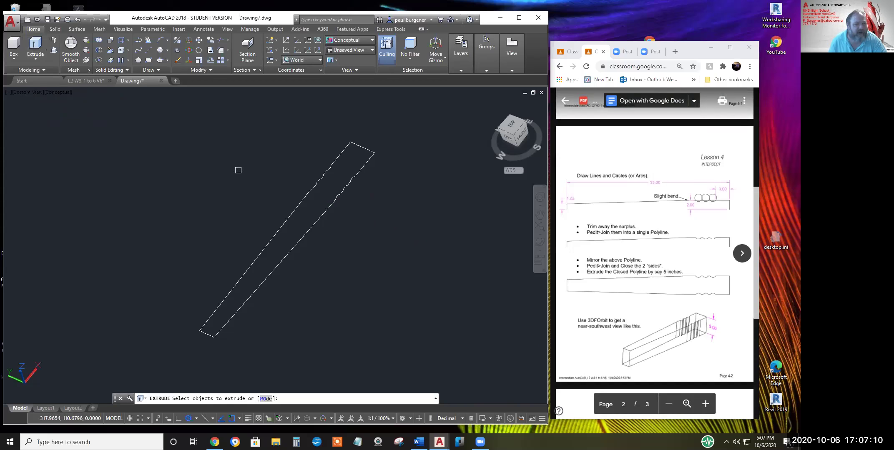
click(306, 198)
key(Return)
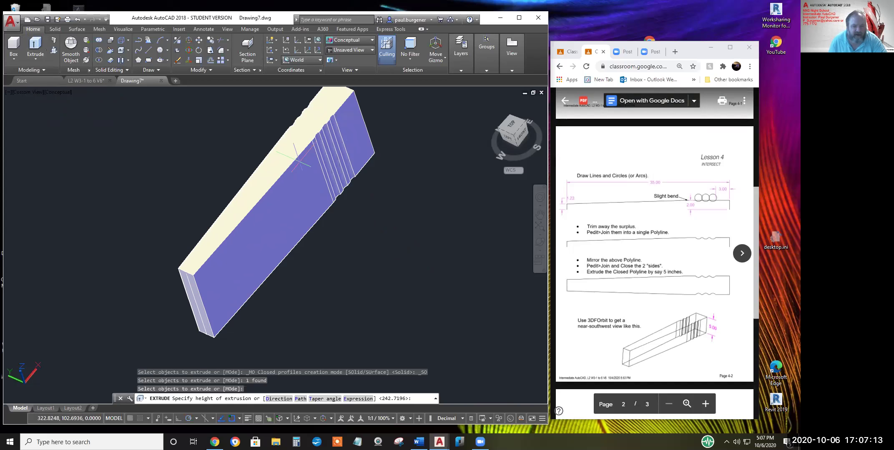
text(6)
key(Return)
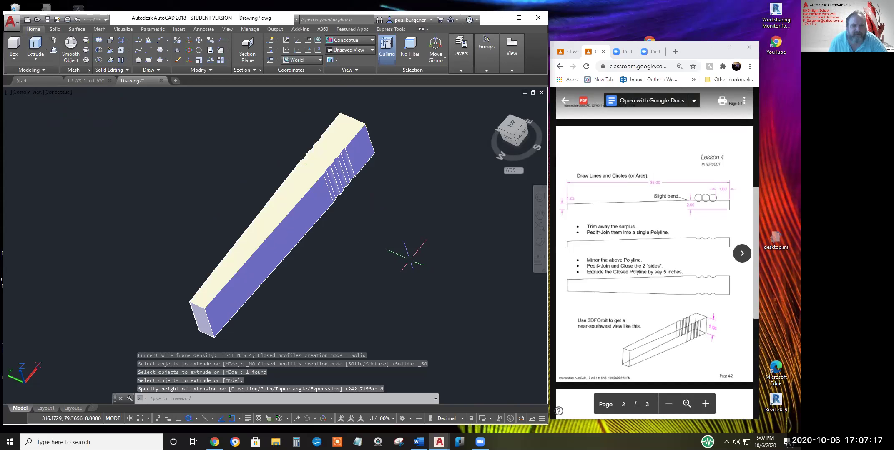
click(58, 92)
click(81, 113)
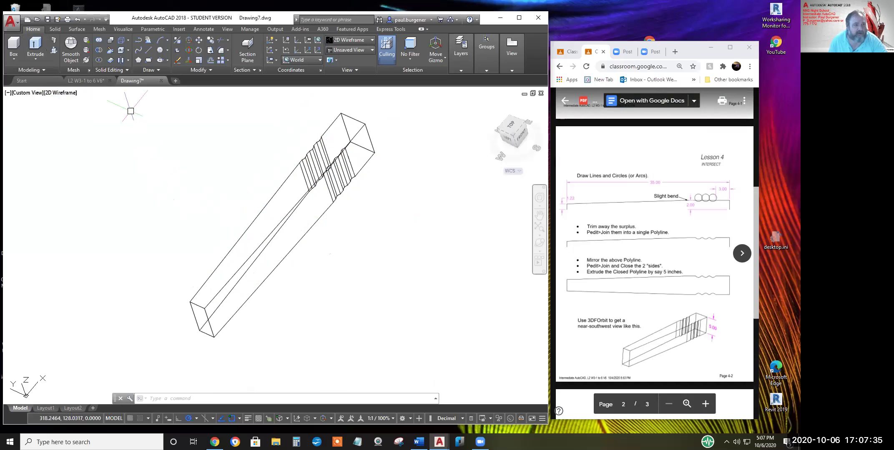
Copy the leg solid to a parallel spot up and to the right of the original
click(210, 39)
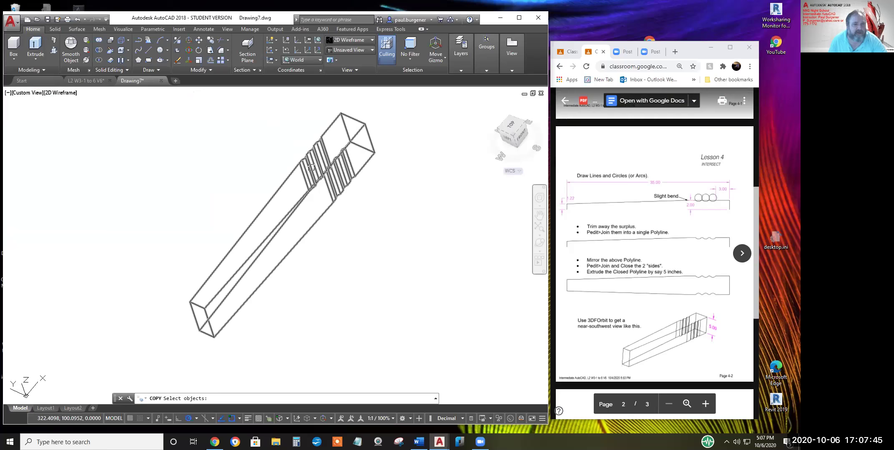
click(299, 165)
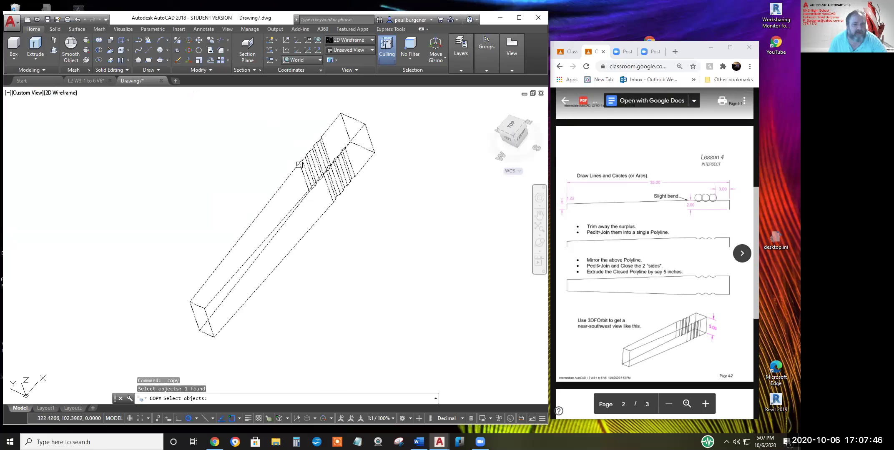
key(Return)
click(331, 202)
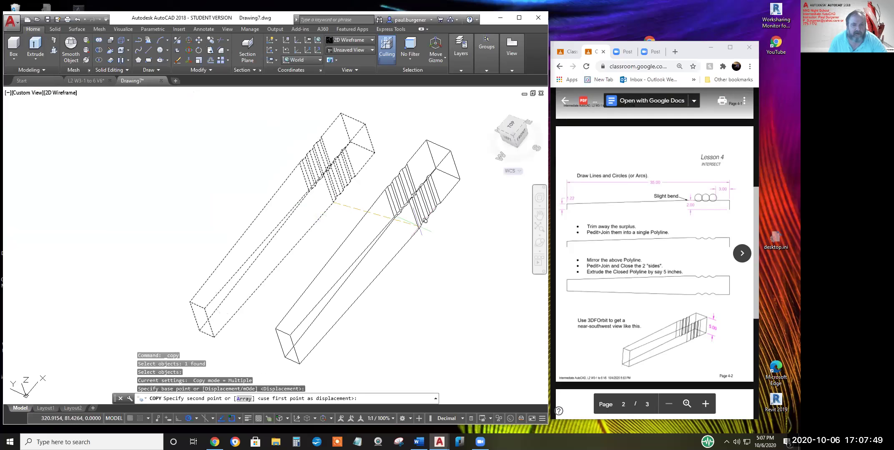
click(423, 217)
key(Return)
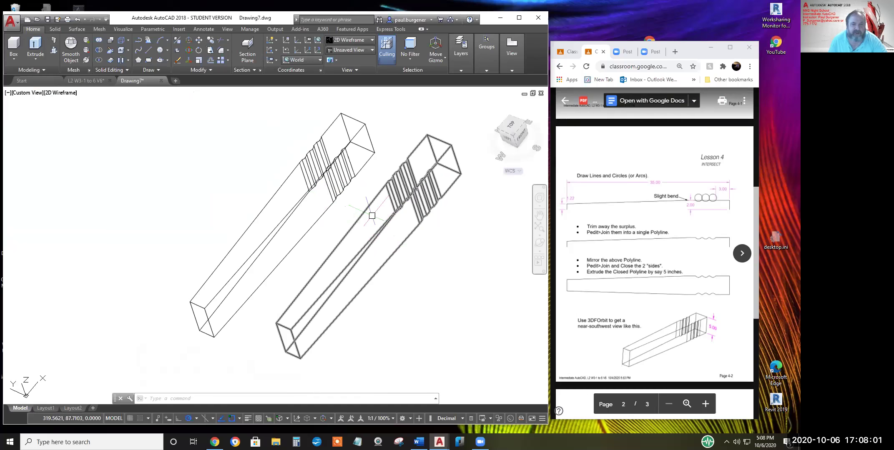
3DROTATE the copied leg 90° about its long axis, pivoting at its end midpoint
click(188, 49)
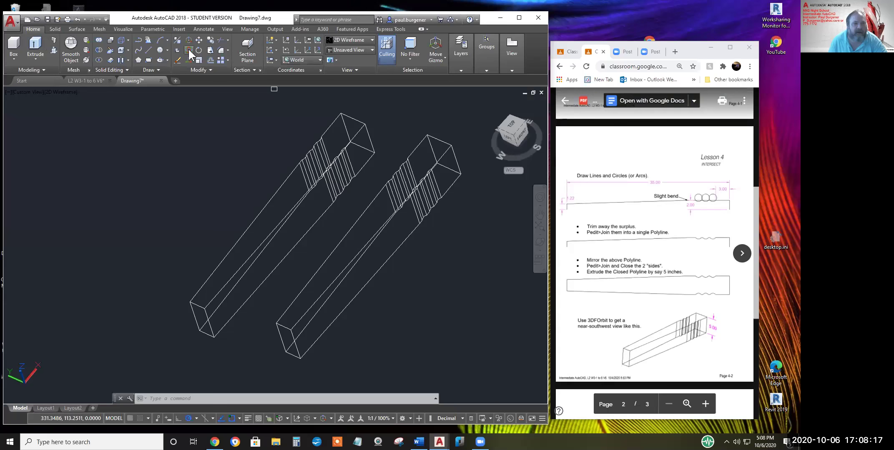
click(359, 214)
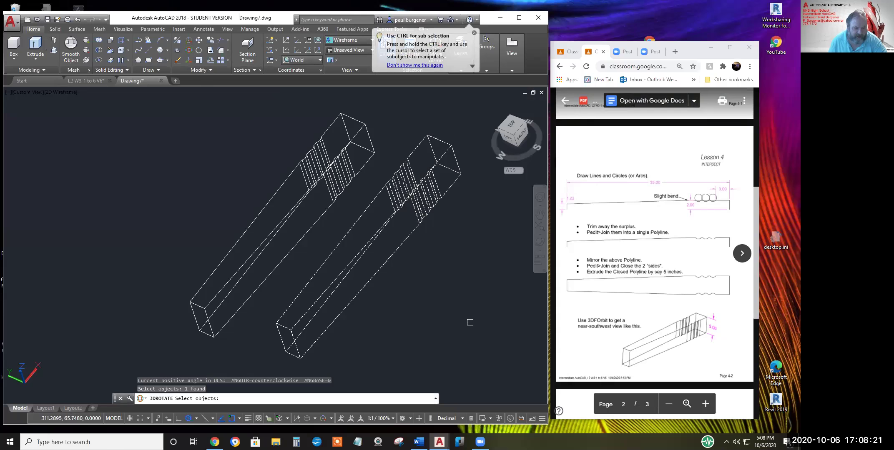
key(Return)
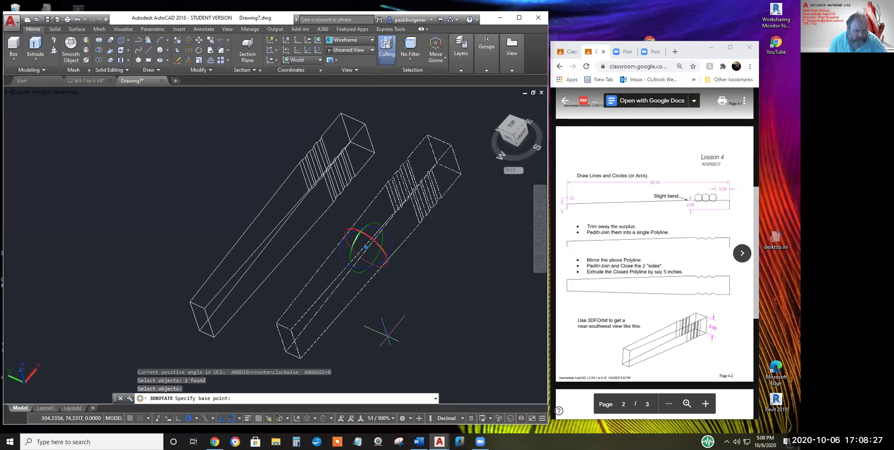
click(295, 345)
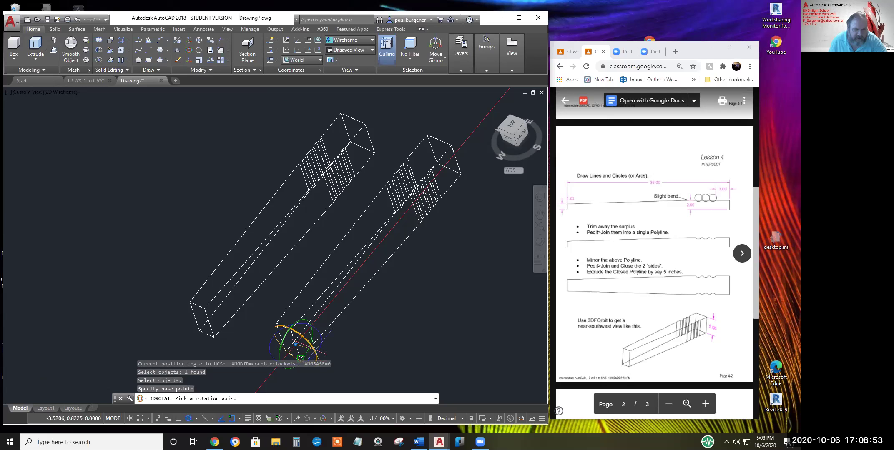
click(315, 350)
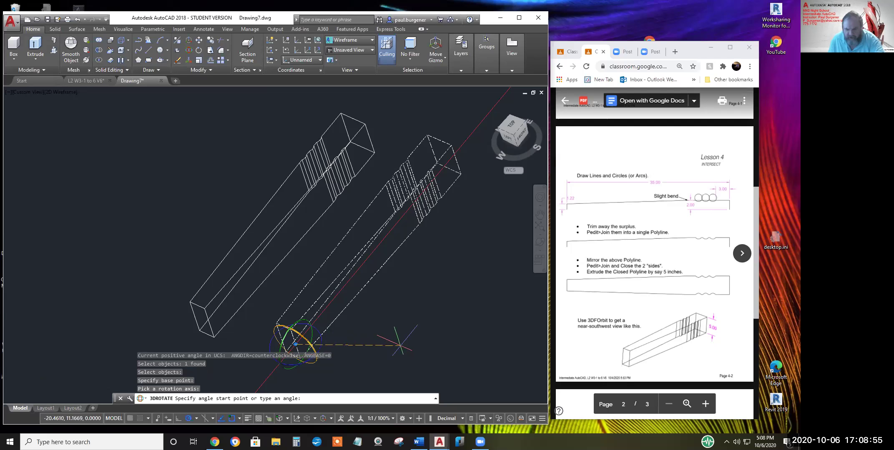
text(90)
key(Return)
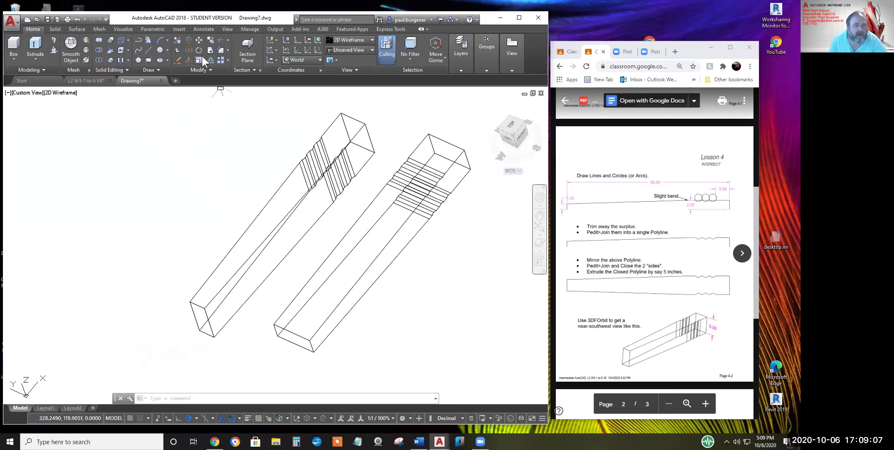
Move the right notched solid corner-to-corner onto the left solid so the two overlap exactly
click(199, 39)
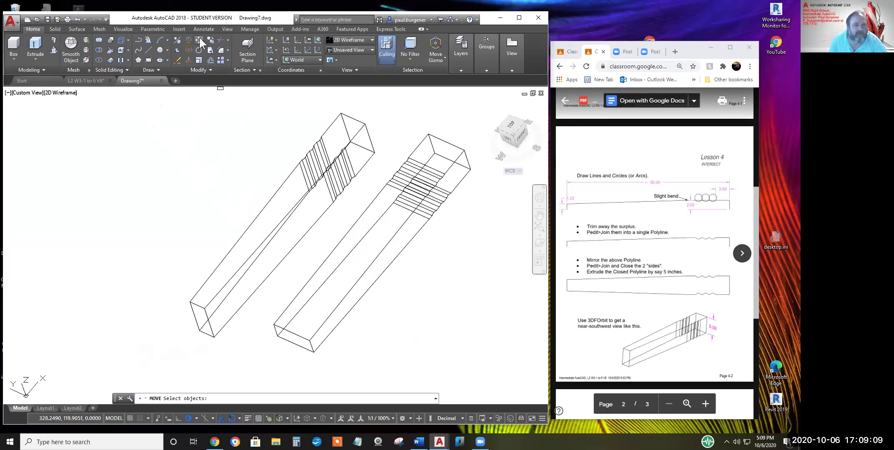
click(328, 260)
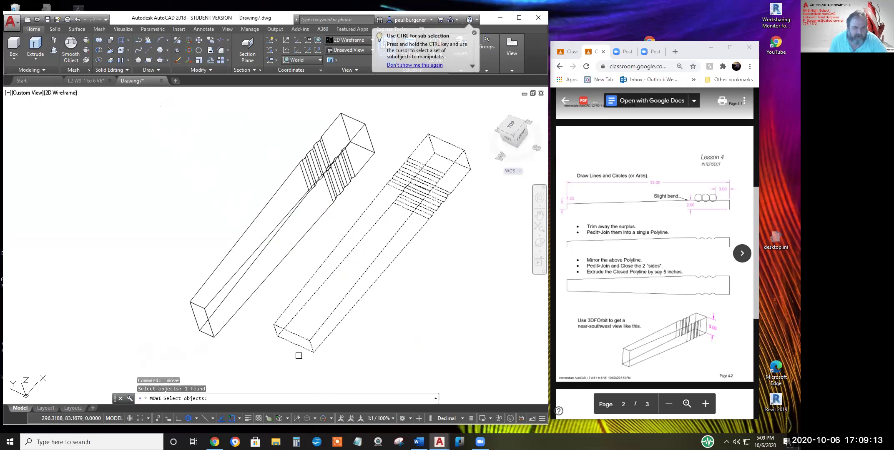
key(Return)
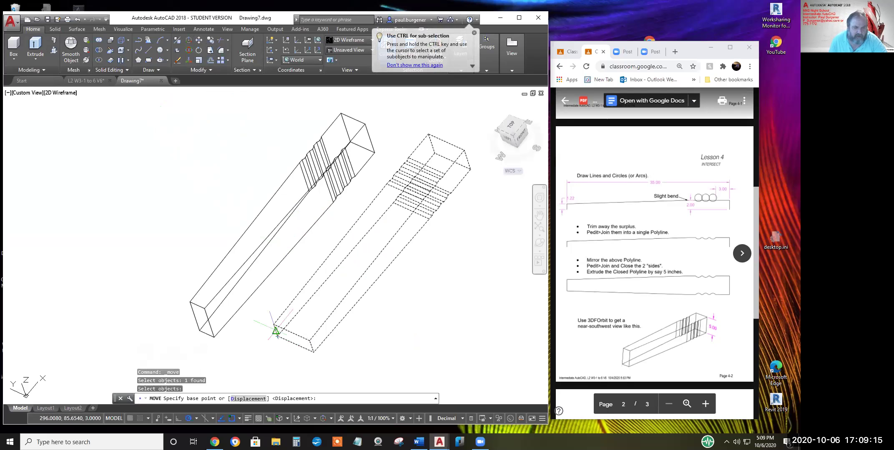
click(276, 330)
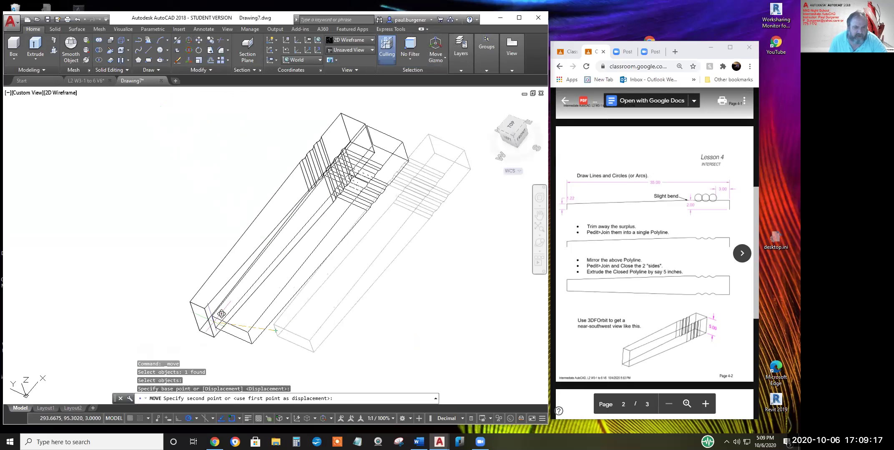
click(206, 311)
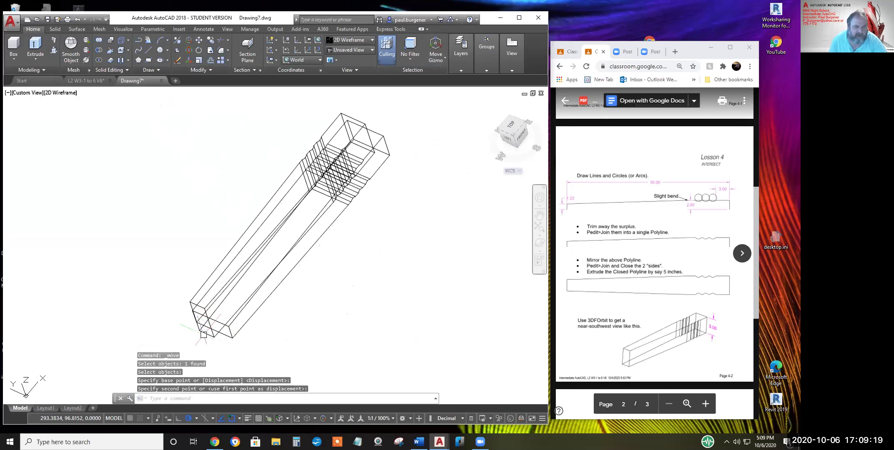
scroll(208, 327, up, 5)
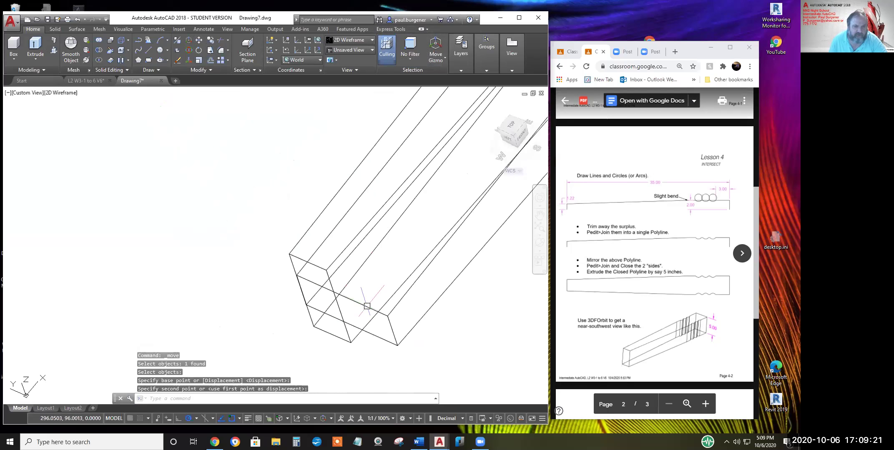
scroll(365, 303, down, 5)
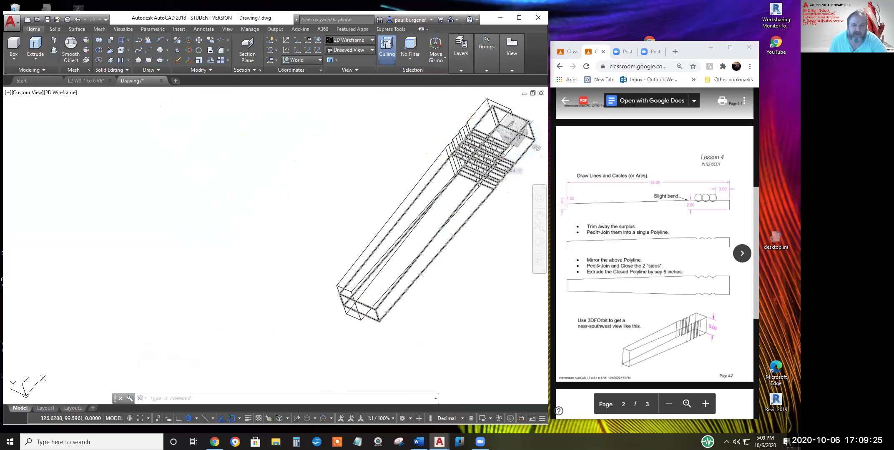
shift+middle_drag(455, 158, 448, 161)
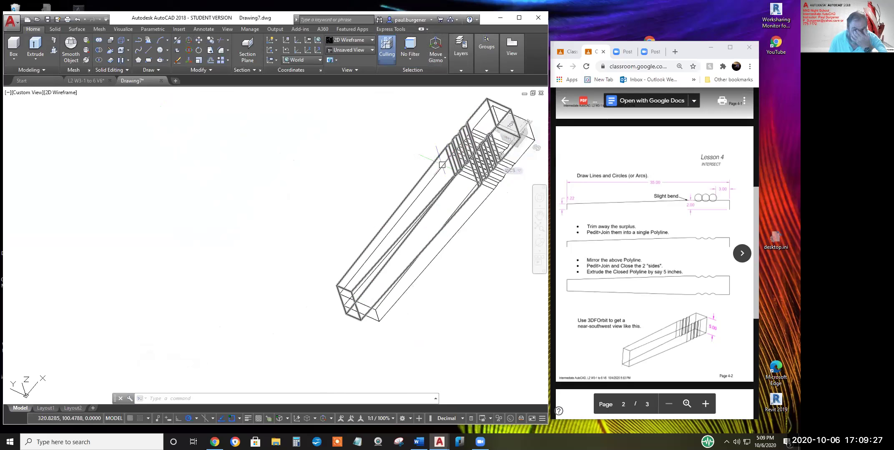
Shift one notched solid along polar 90° from its end corner so both sit centred in a cross
click(198, 40)
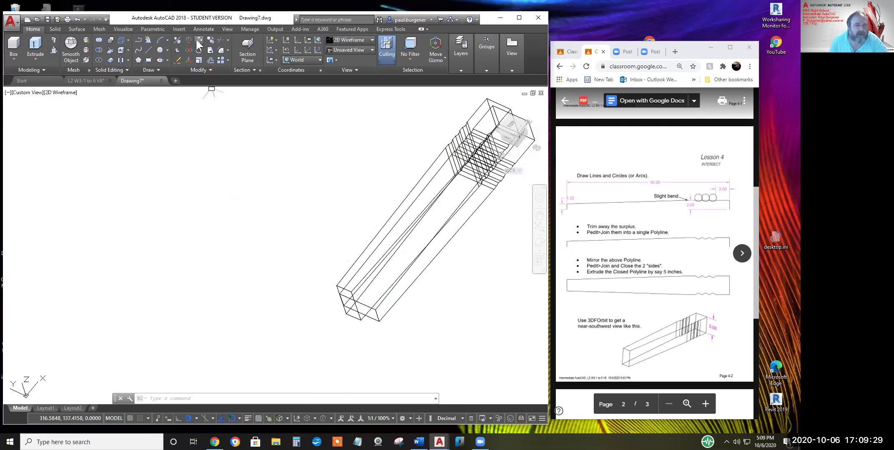
scroll(370, 323, up, 3)
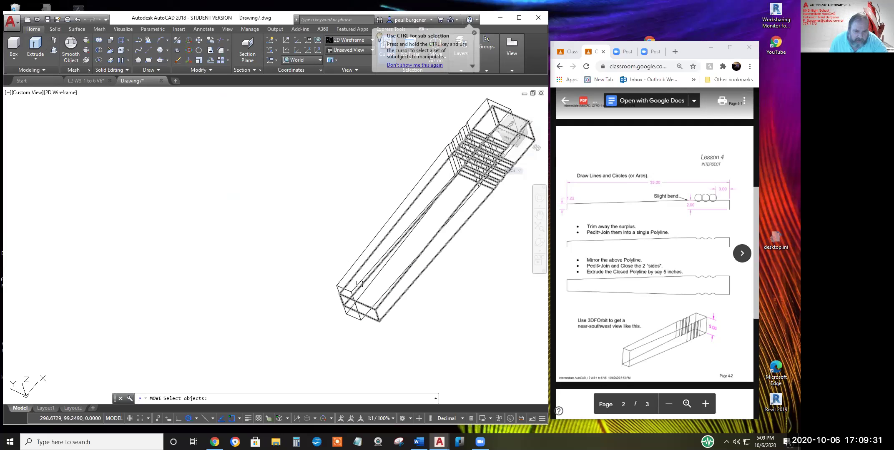
scroll(370, 323, up, 2)
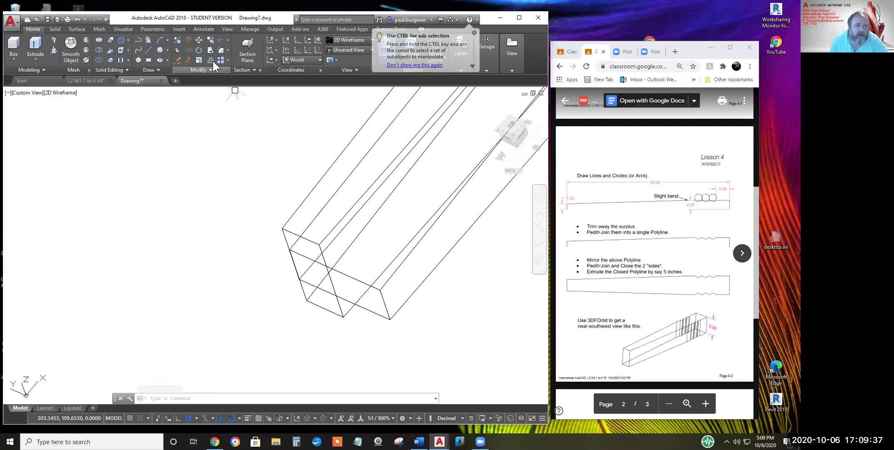
click(198, 40)
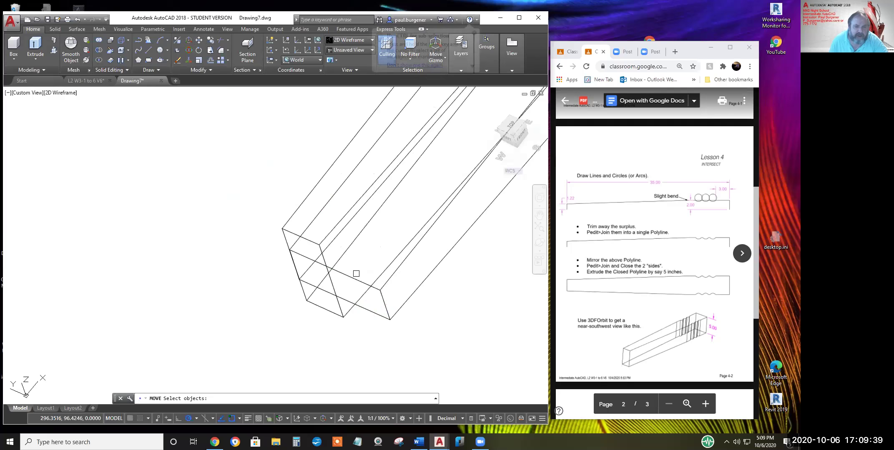
click(353, 275)
key(Return)
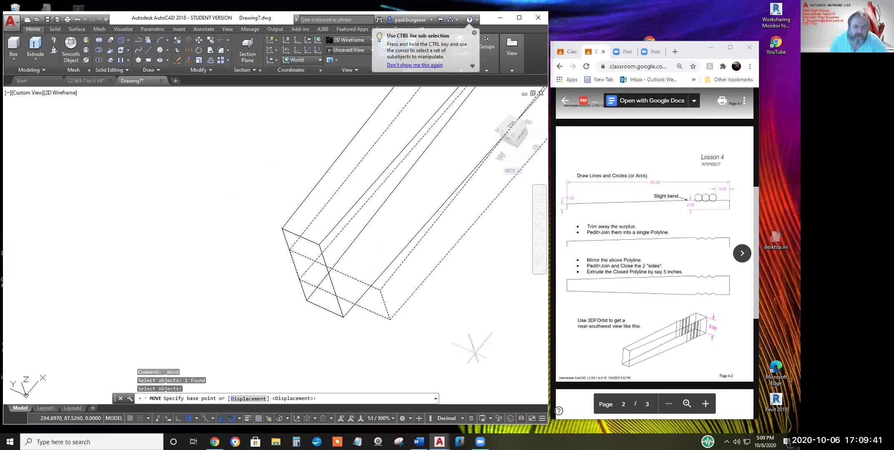
click(474, 350)
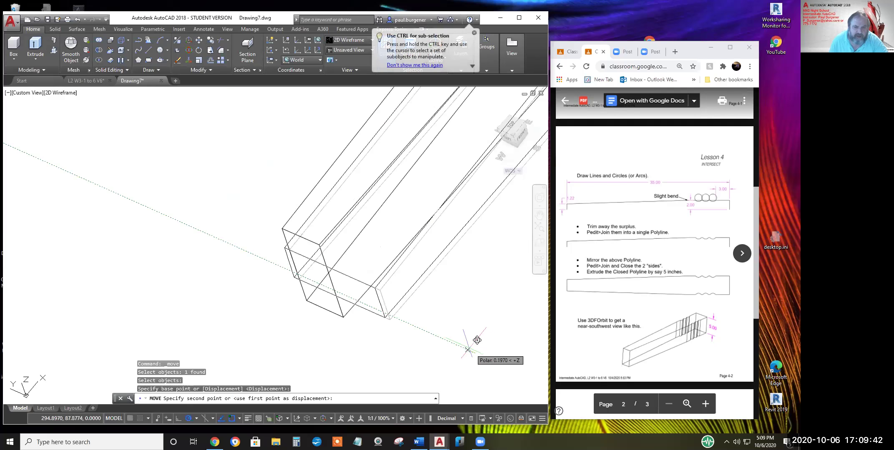
click(448, 341)
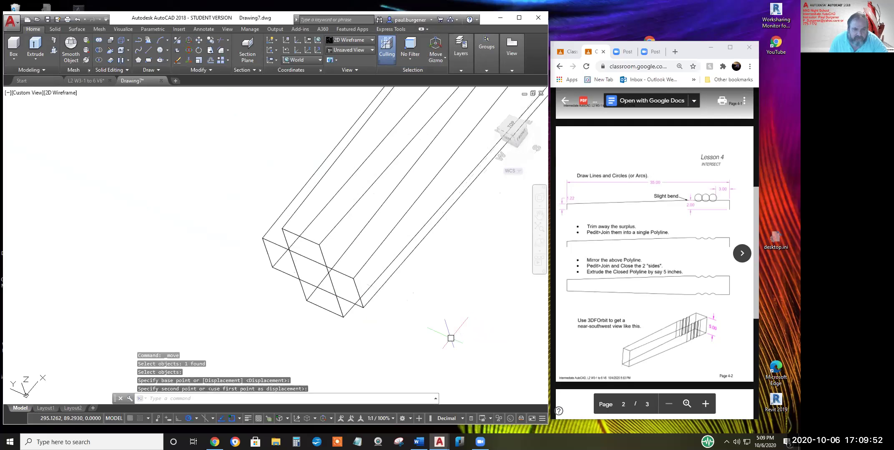
Shade the overlapping solids in the Conceptual visual style
click(540, 251)
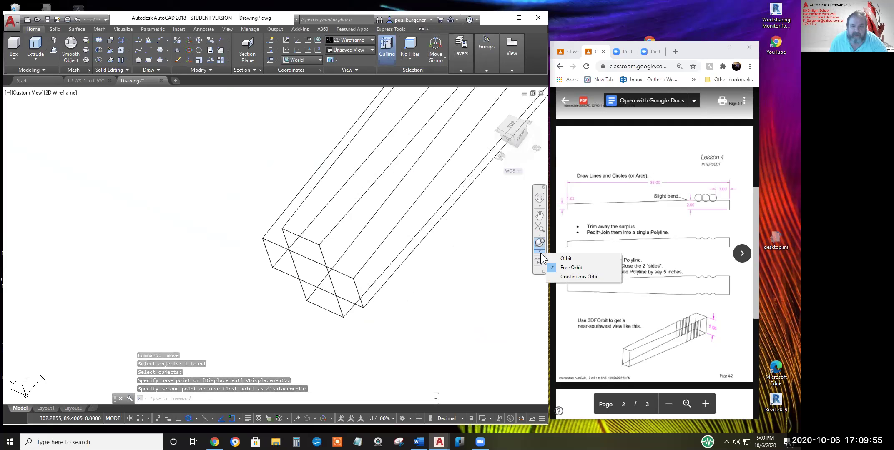
click(526, 253)
click(70, 93)
click(99, 123)
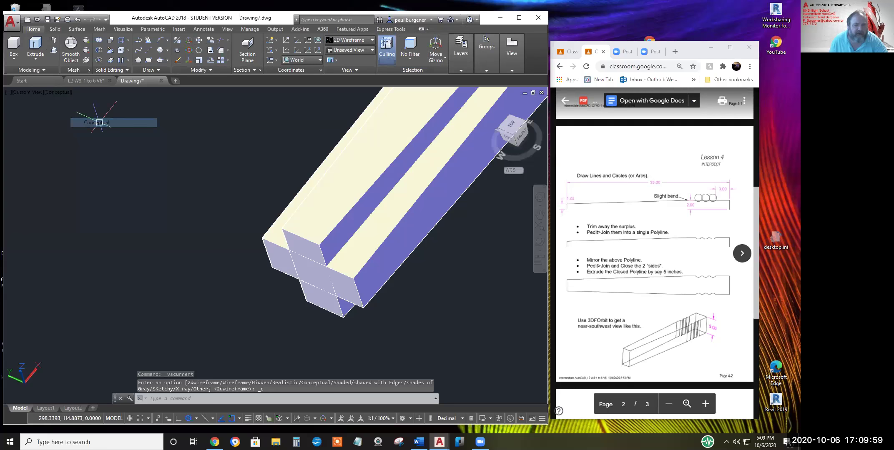
Continuously orbit and pan around the solids to inspect the cross-shaped end
click(540, 251)
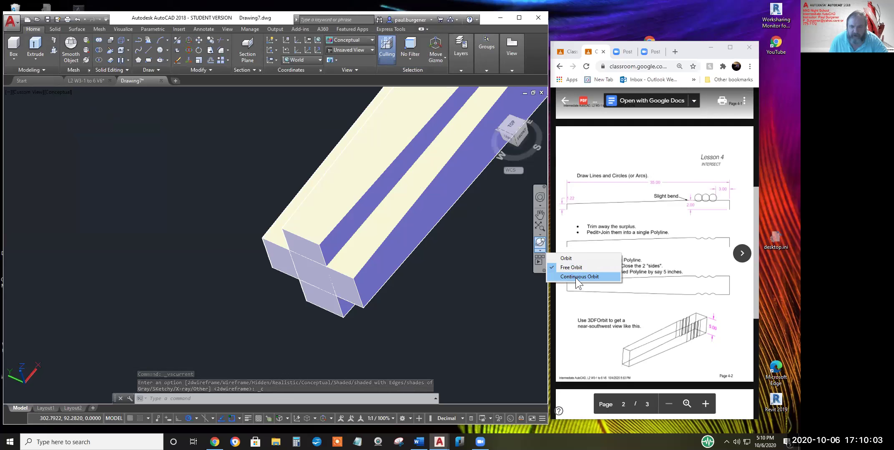
click(575, 278)
drag(384, 215, 345, 214)
middle_drag(346, 215, 343, 281)
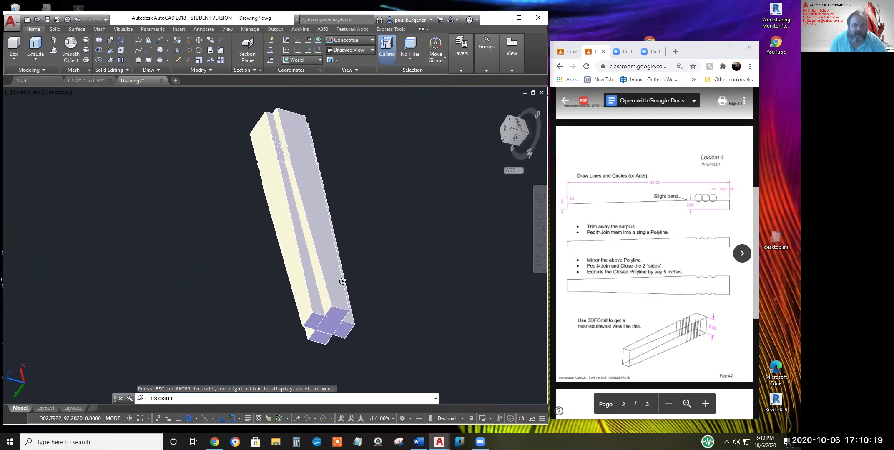
drag(342, 281, 379, 239)
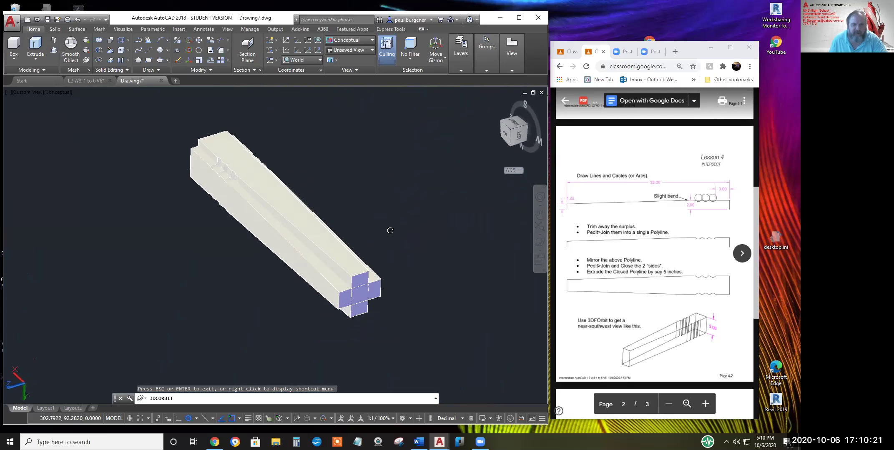
key(Escape)
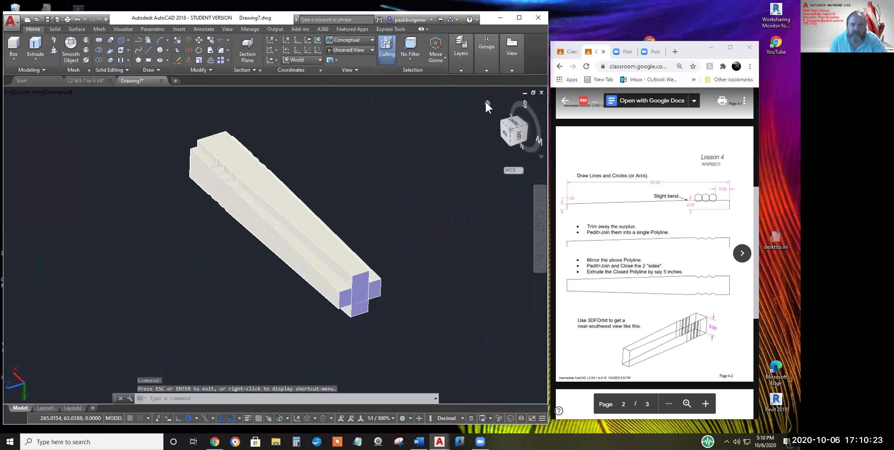
View the bar straight down from the top, centred in the viewport
click(486, 103)
click(513, 125)
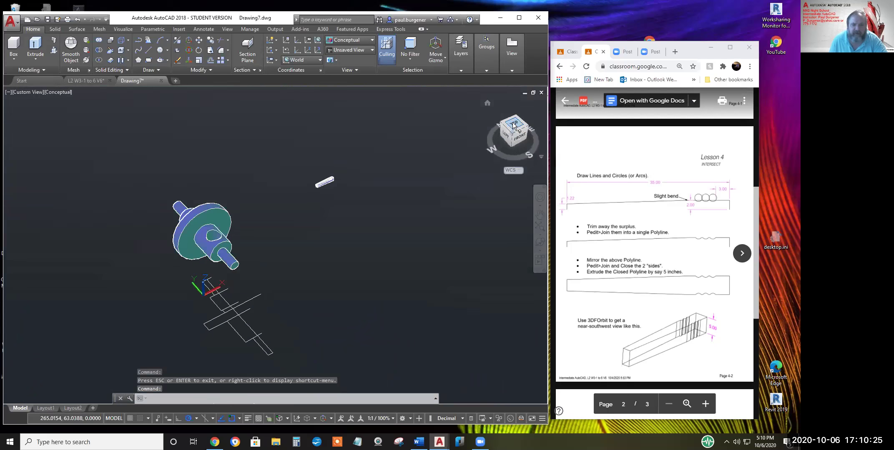
scroll(425, 218, up, 4)
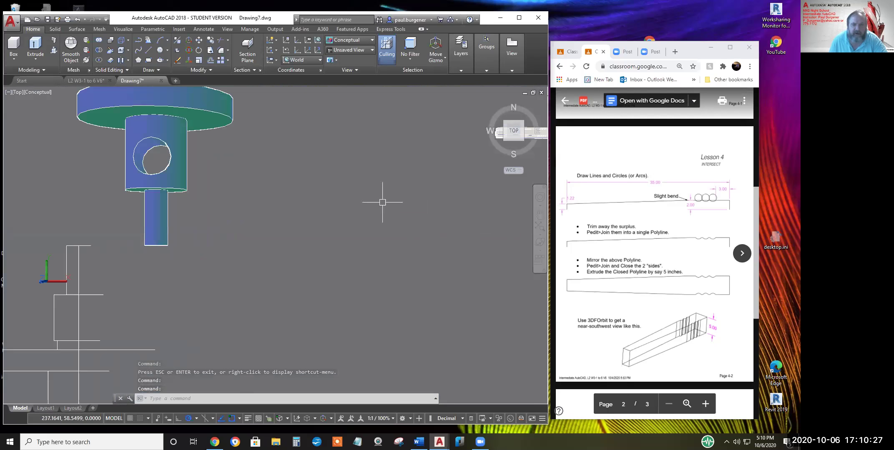
middle_drag(463, 191, 249, 275)
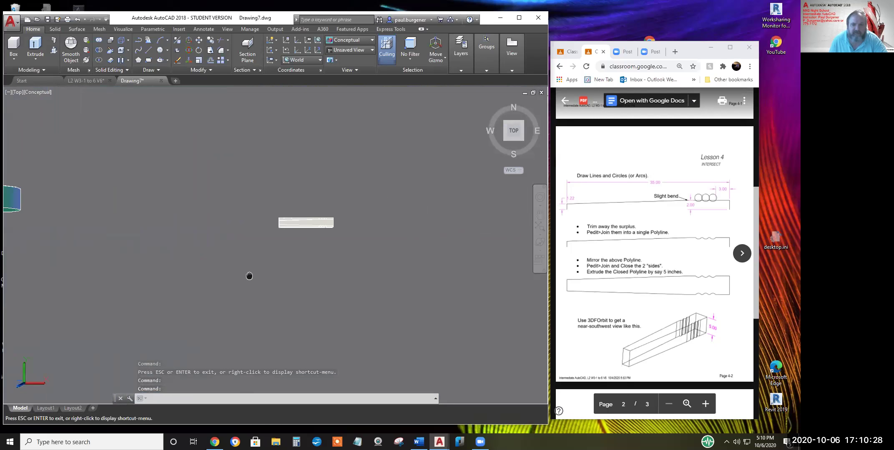
Orbit the bar to an oblique 3D angle and zoom in on it
click(539, 242)
drag(377, 224, 365, 144)
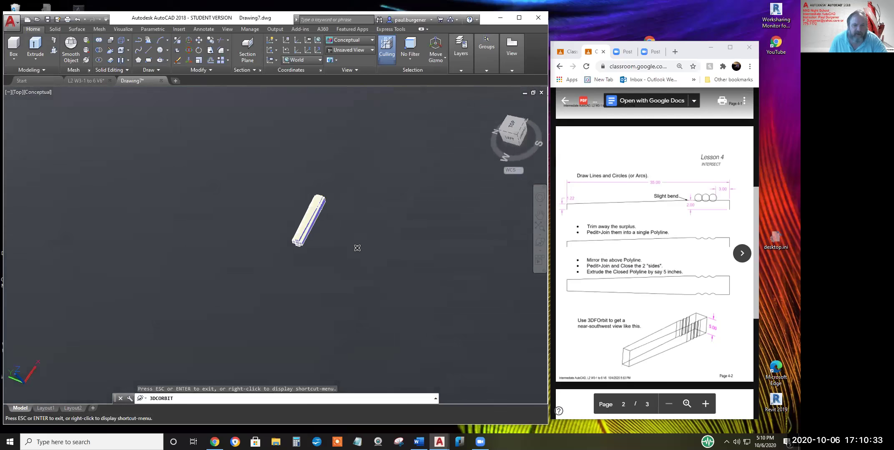
key(Escape)
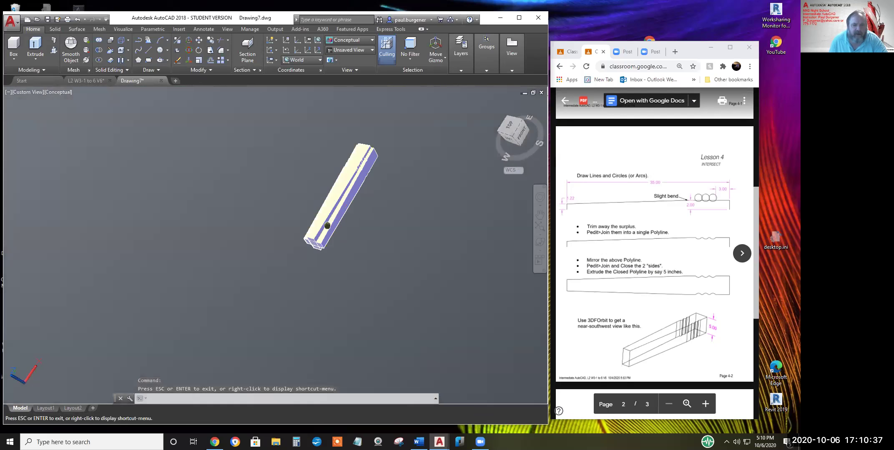
scroll(334, 208, up, 2)
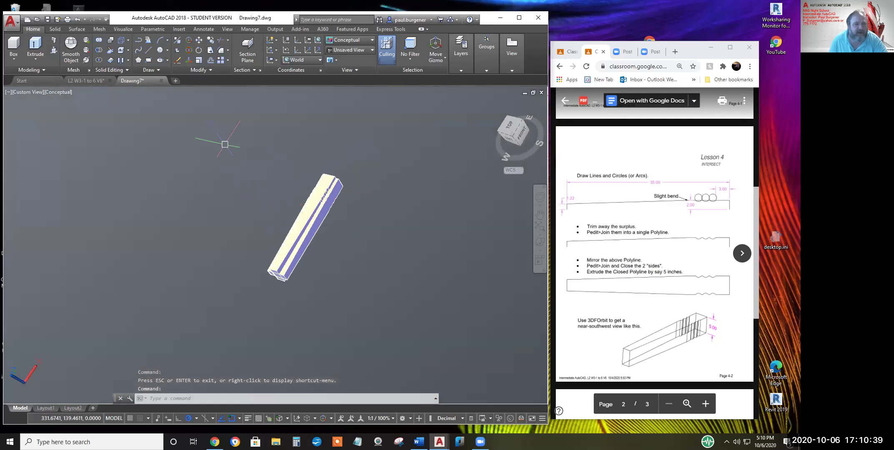
Intersect both crossed solids with INTERSECT, keeping only their shared volume as one leg
click(99, 61)
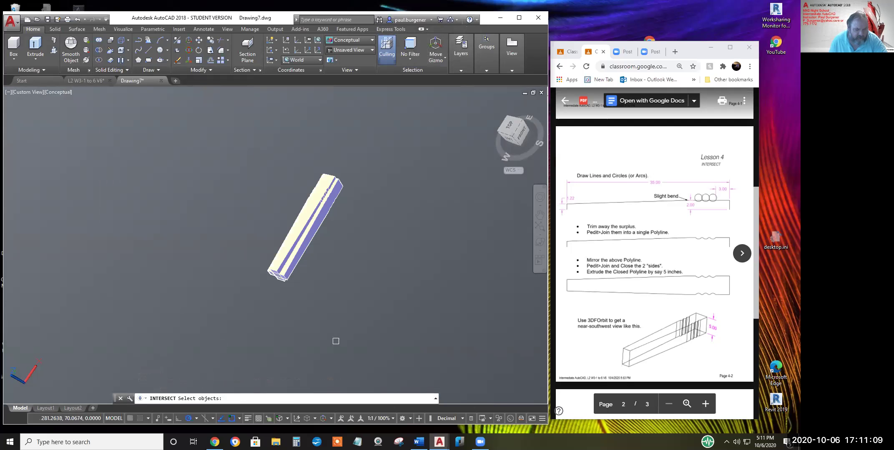
click(340, 241)
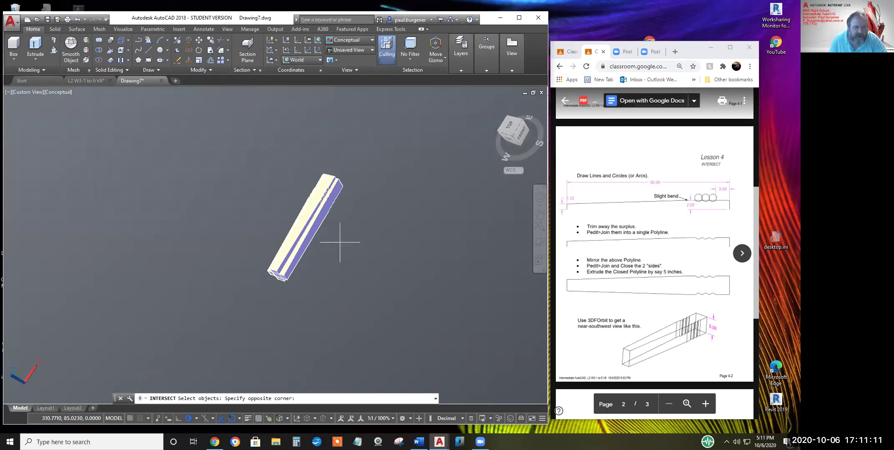
click(285, 194)
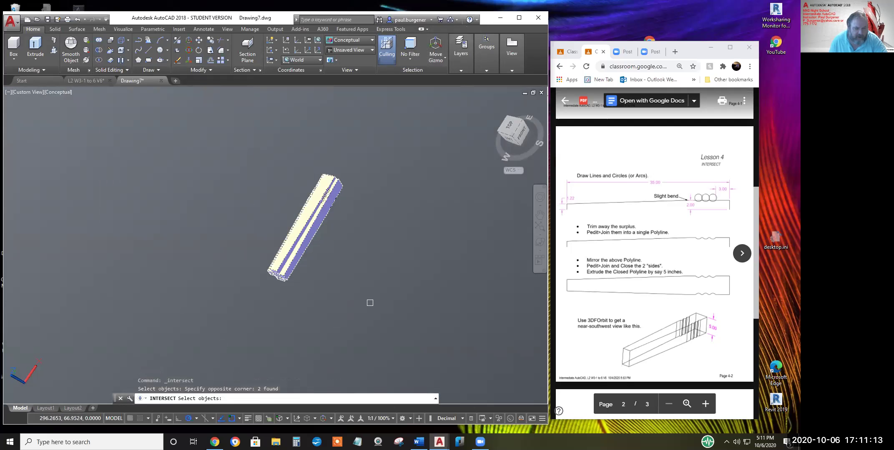
key(Return)
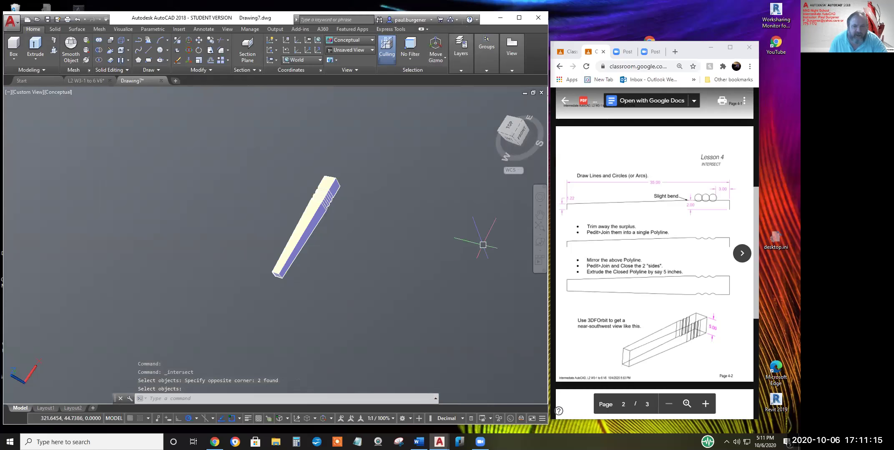
click(542, 244)
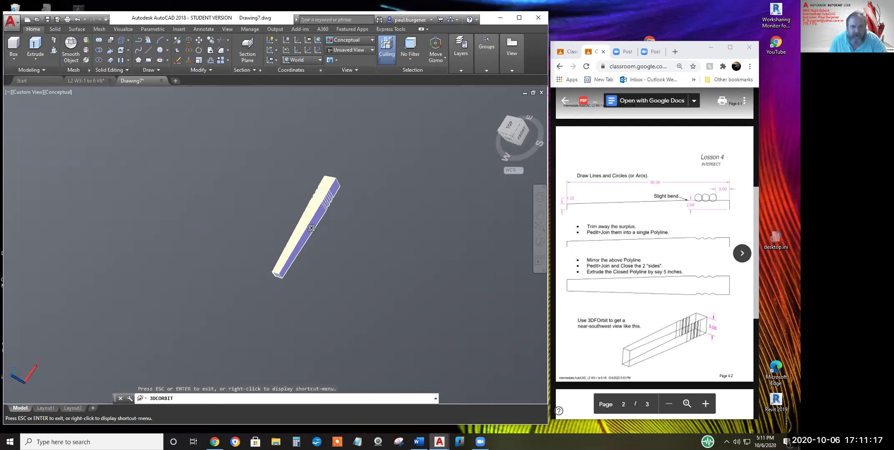
Free-orbit the view to look down on the intersected leg
click(539, 249)
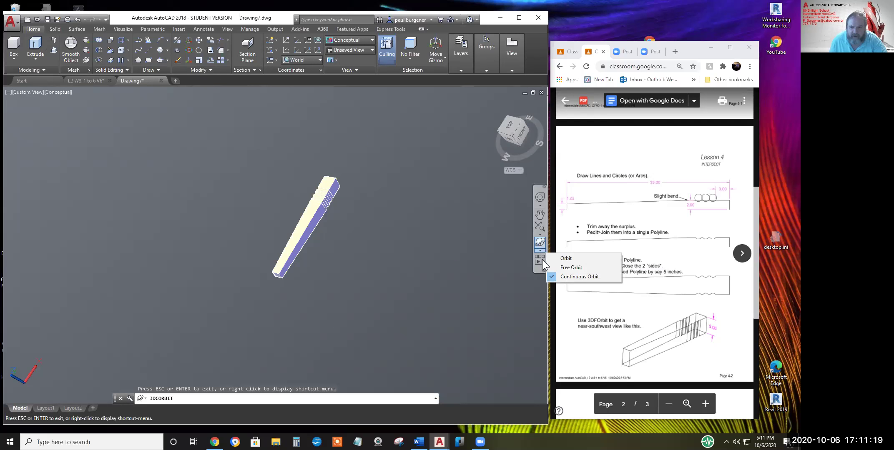
click(565, 268)
drag(276, 229, 350, 203)
drag(301, 239, 199, 255)
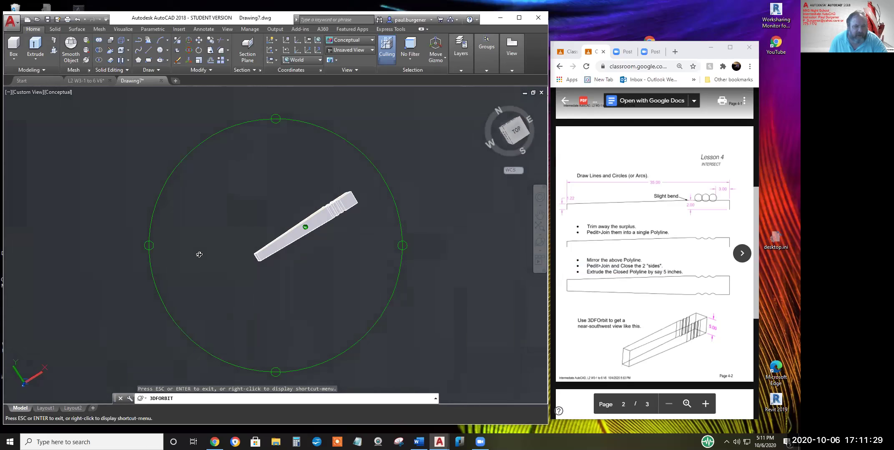
right_click(372, 246)
click(392, 249)
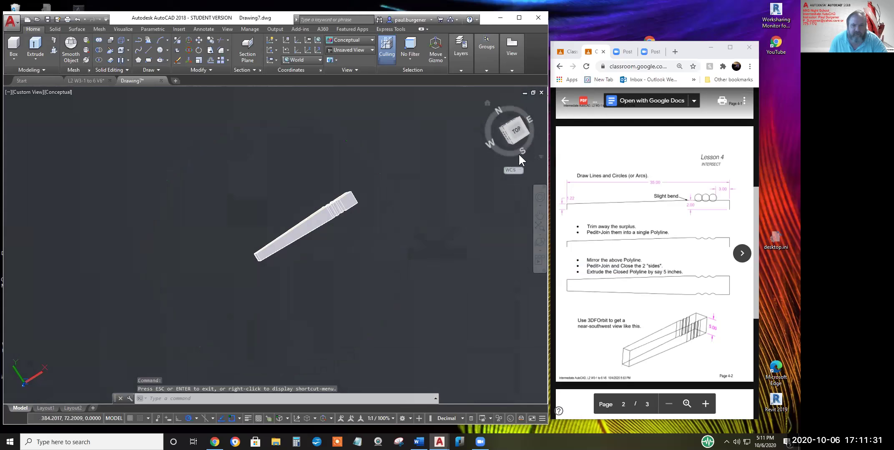
Show the leg in the top view, panned and zoomed to the centre
click(487, 103)
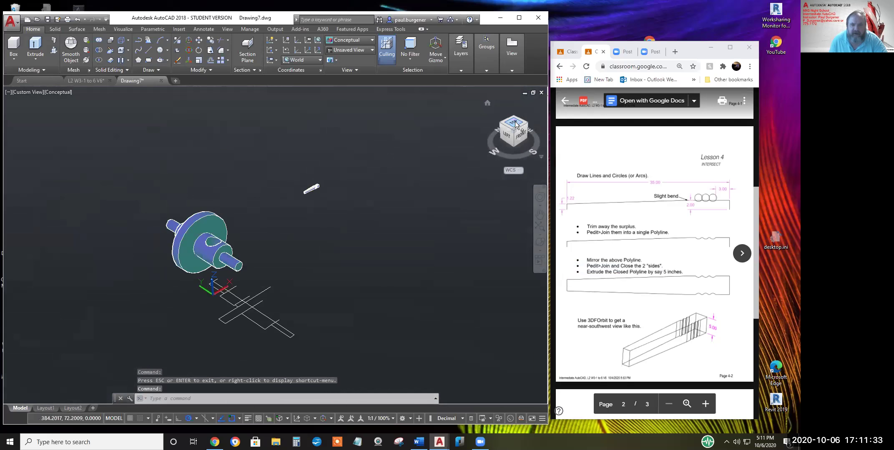
click(515, 122)
middle_drag(388, 199, 306, 227)
scroll(300, 225, up, 3)
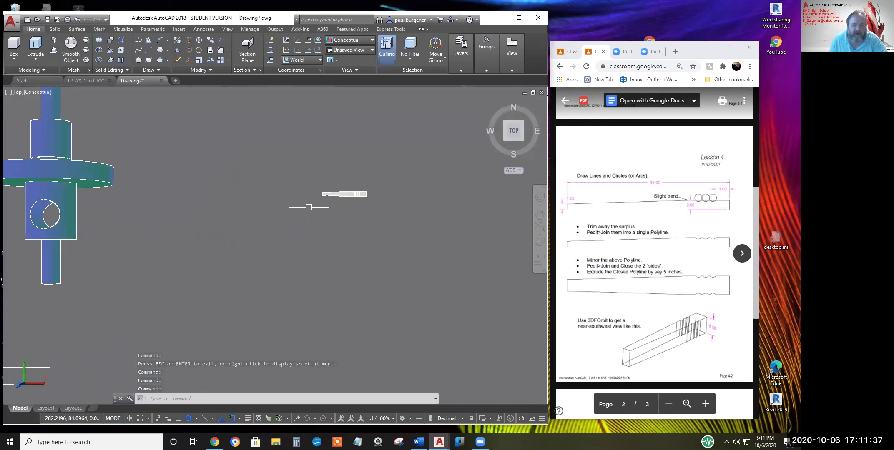
scroll(309, 207, up, 2)
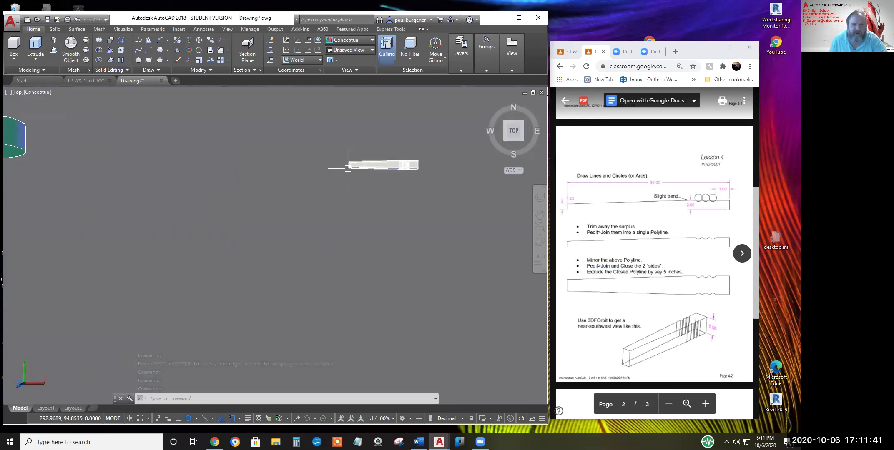
middle_drag(348, 167, 289, 236)
scroll(291, 240, up, 4)
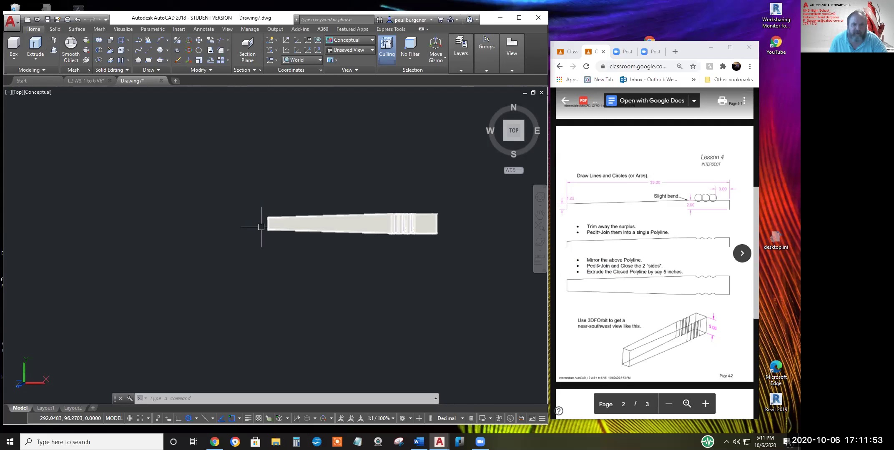
Free-orbit the leg to a tilted diagonal 3D view
click(540, 242)
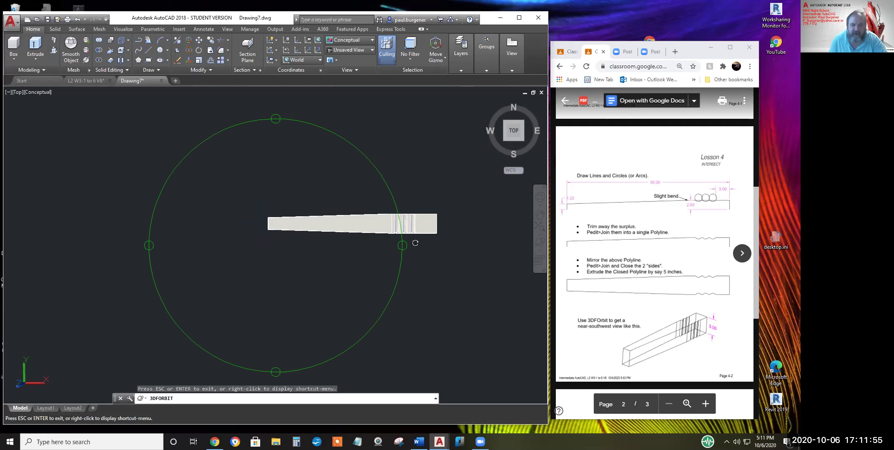
drag(429, 217, 357, 171)
drag(343, 208, 334, 239)
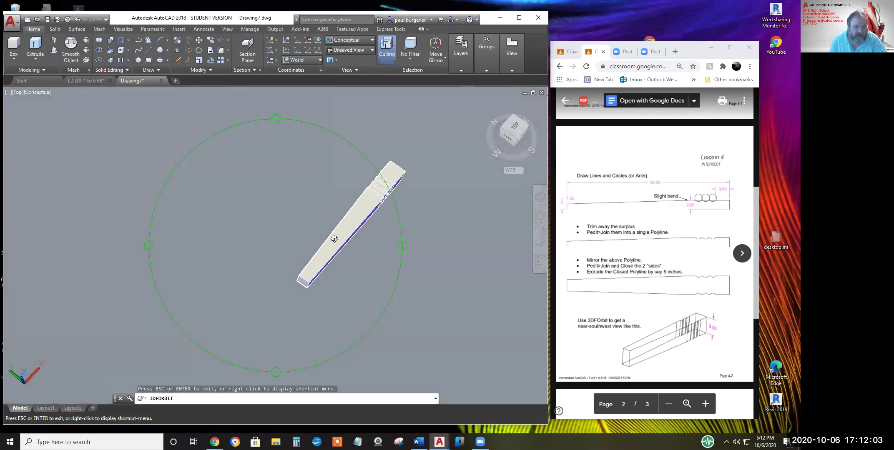
right_click(274, 235)
click(291, 236)
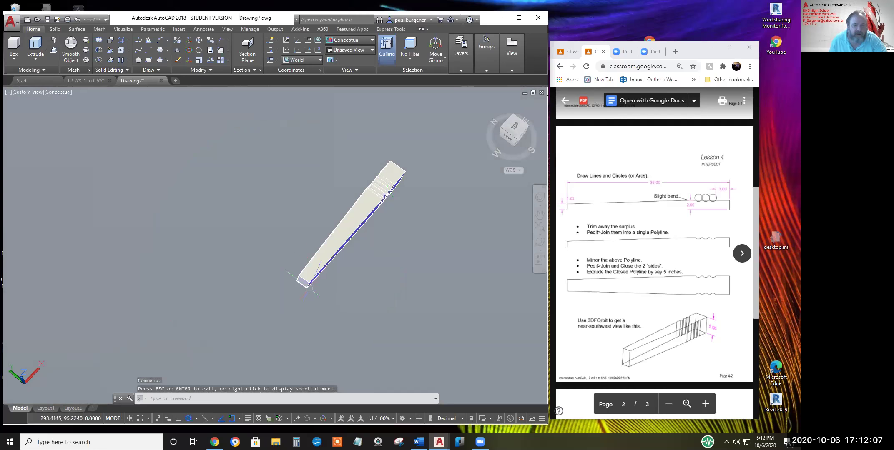
Rotate the intersected leg 90° with 3D Rotate about its midpoint so it stands upright
click(189, 49)
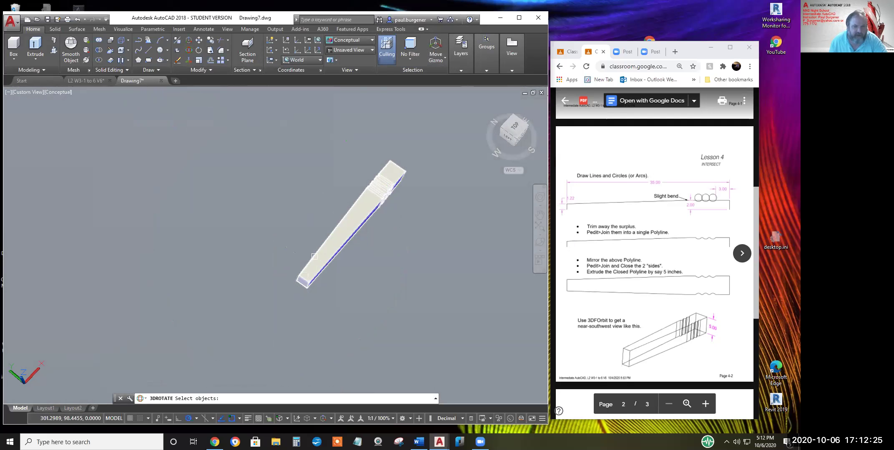
click(341, 242)
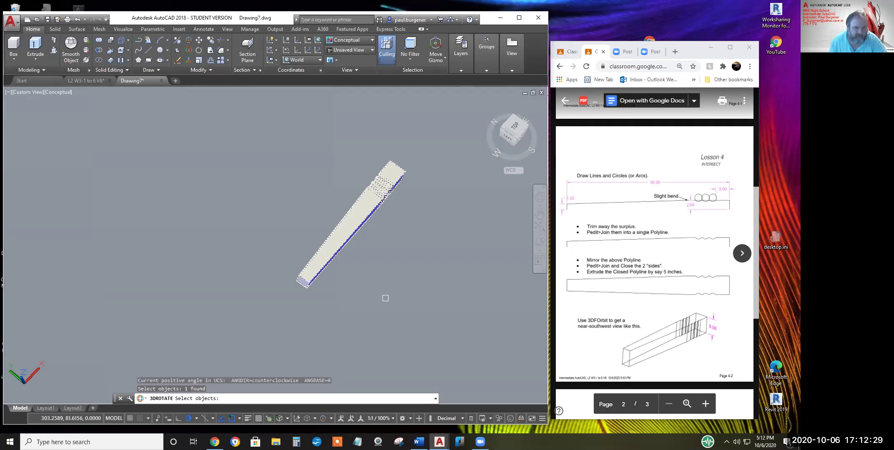
key(Return)
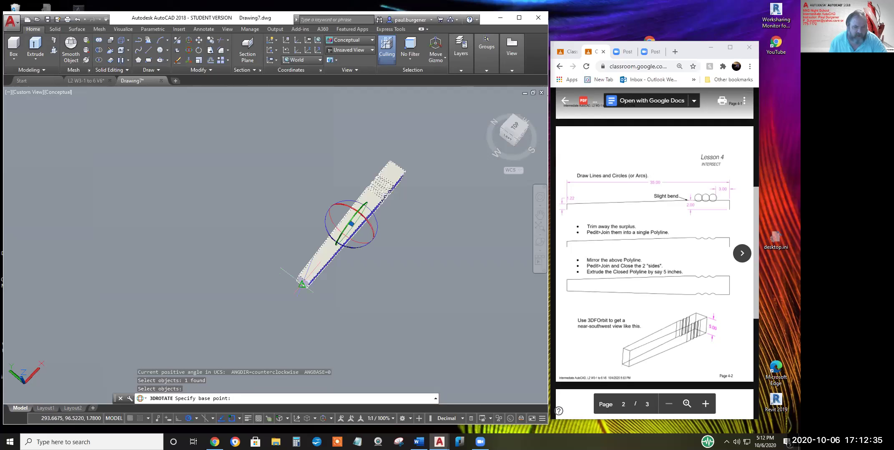
click(302, 283)
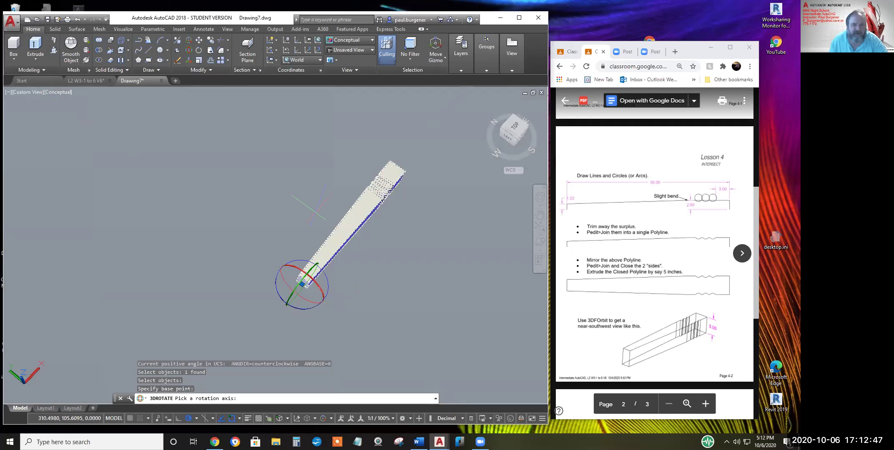
click(292, 300)
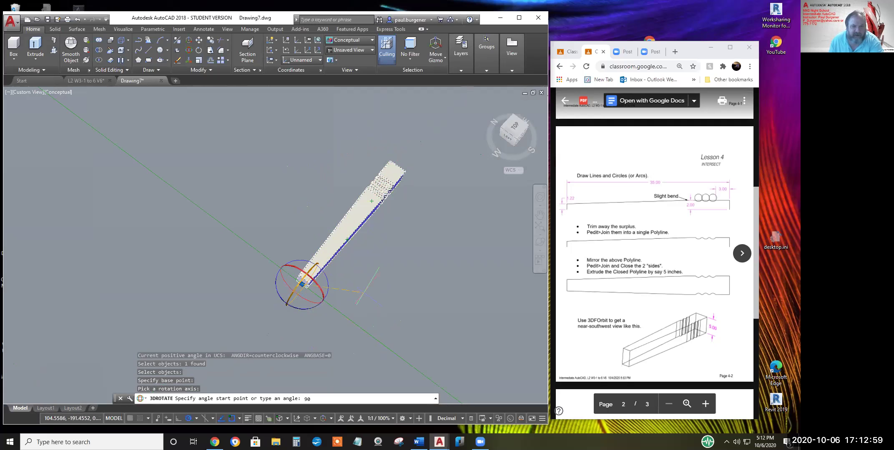
key(Return)
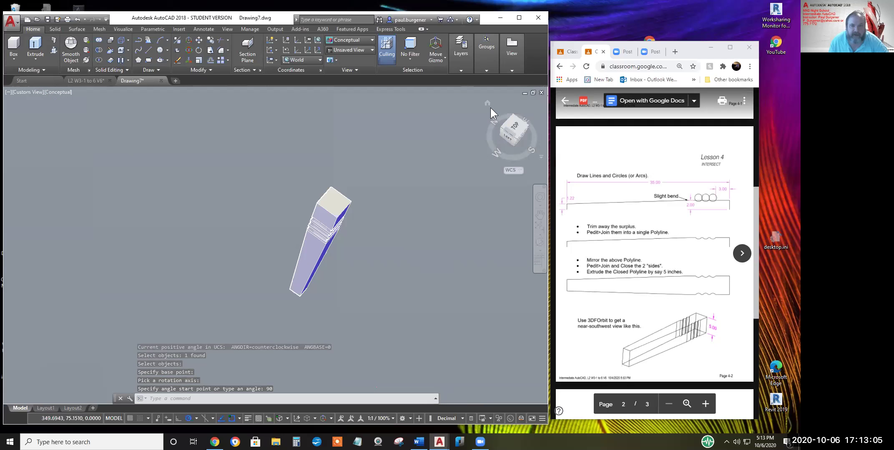
click(489, 103)
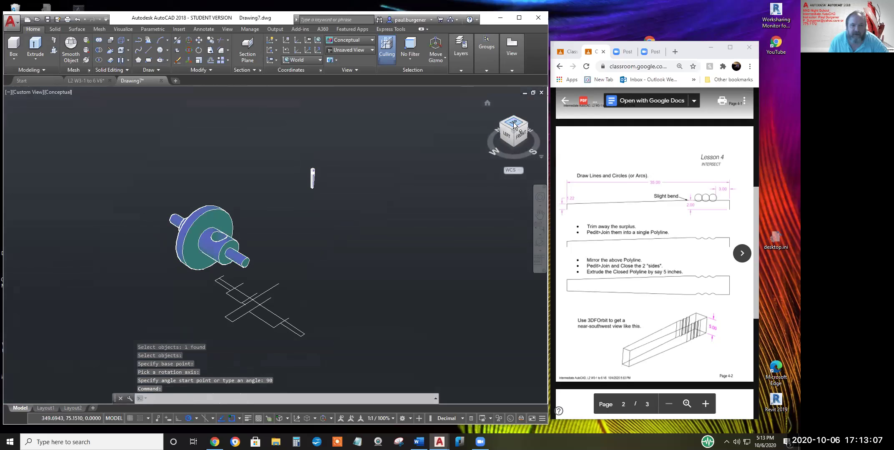
View the upright leg from the top, zoomed and centred
click(513, 123)
scroll(309, 231, up, 2)
scroll(385, 226, down, 5)
middle_drag(385, 227, 341, 242)
key(Escape)
scroll(303, 235, up, 5)
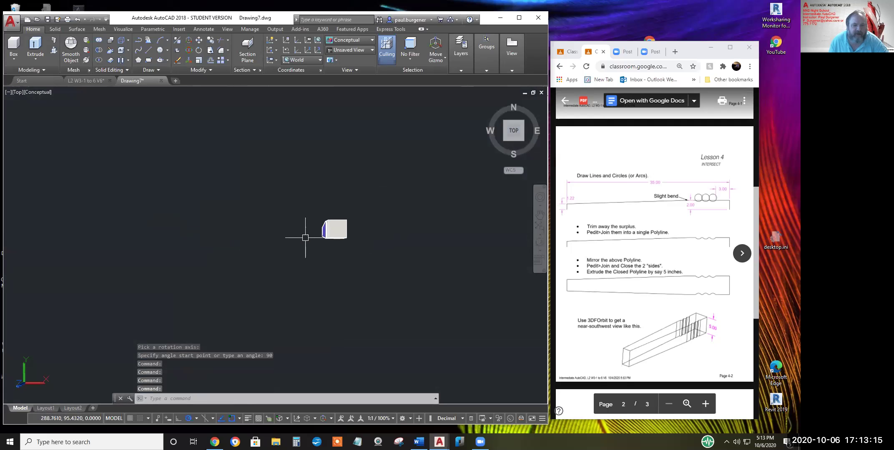
middle_drag(471, 188, 340, 205)
right_click(309, 218)
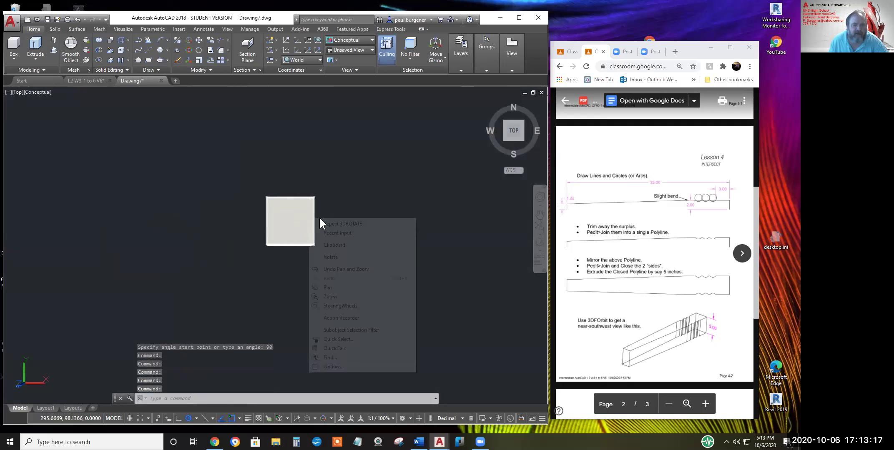
key(Escape)
key(Escape)
key(Escape)
key(Escape)
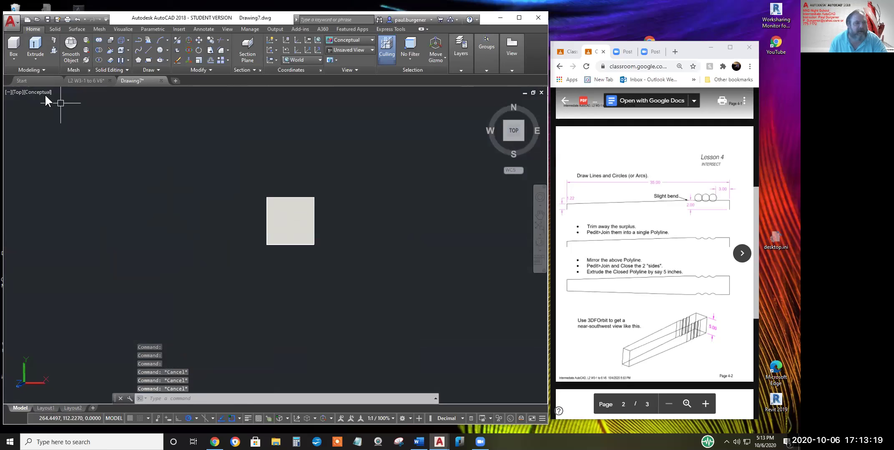
Switch the viewport from perspective to parallel projection
click(18, 91)
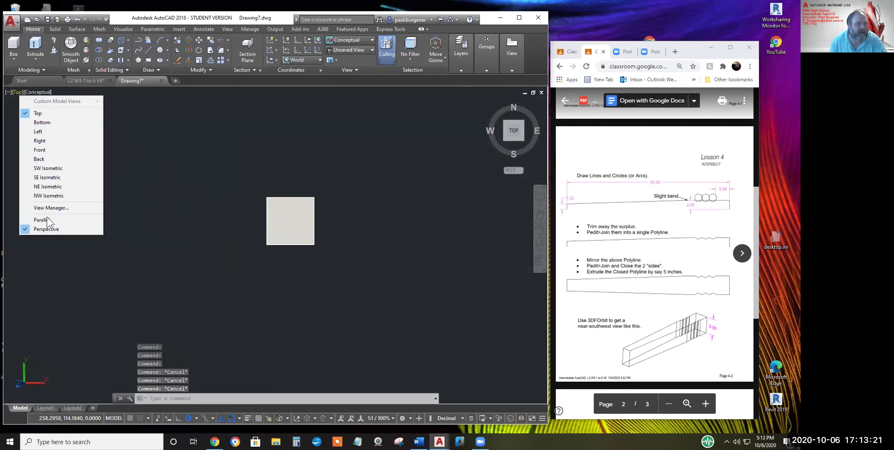
click(36, 218)
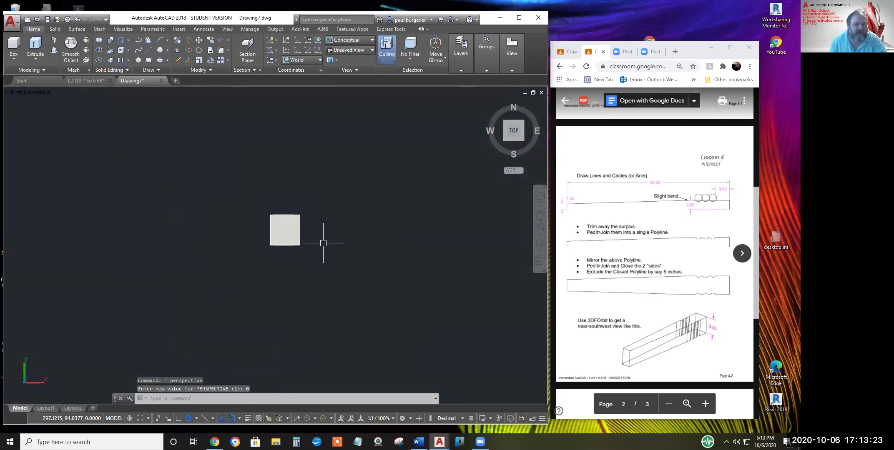
middle_drag(373, 242, 330, 281)
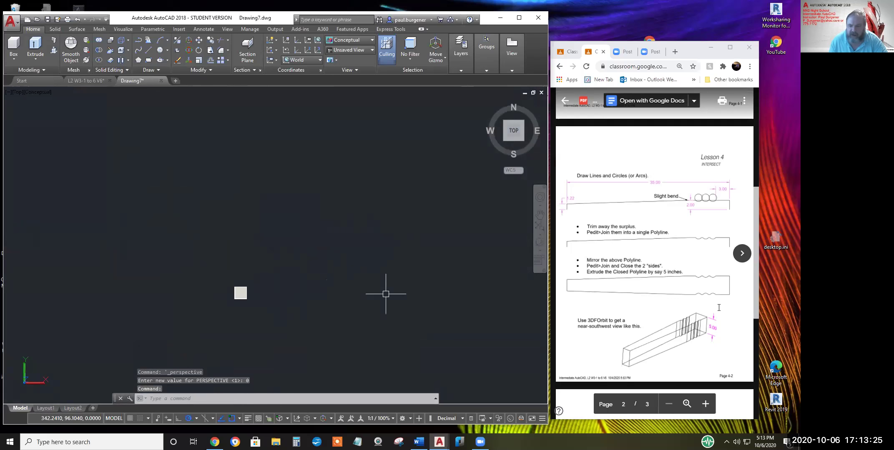
Highlight the 'Use 3DRotate (or Rotate3D) to upright the leg' bullet on lesson page 3
scroll(720, 302, down, 5)
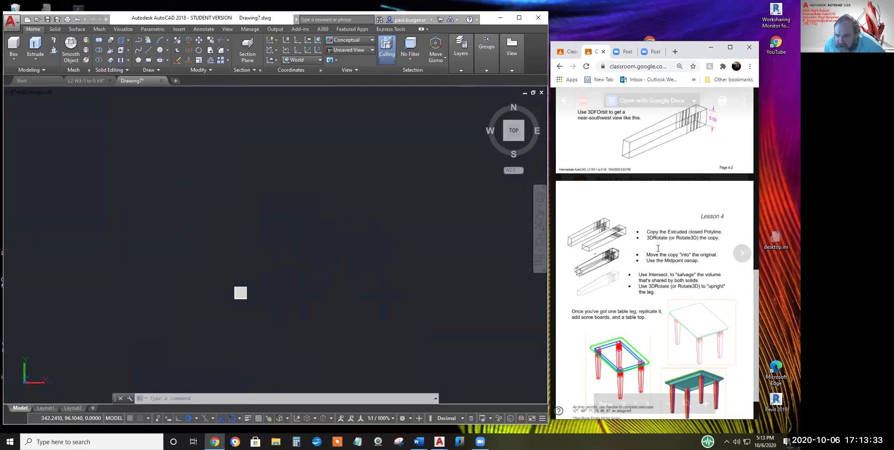
scroll(659, 280, down, 1)
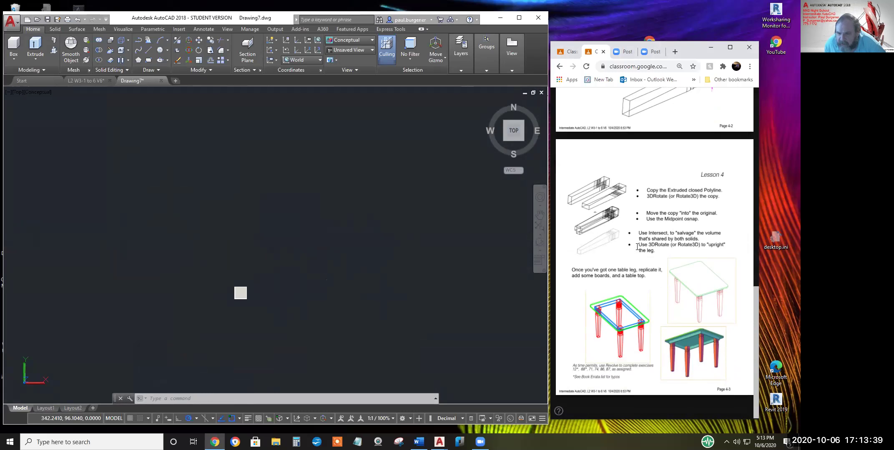
mouse_move(629, 233)
mouse_down()
mouse_move(640, 235)
mouse_move(638, 246)
mouse_up()
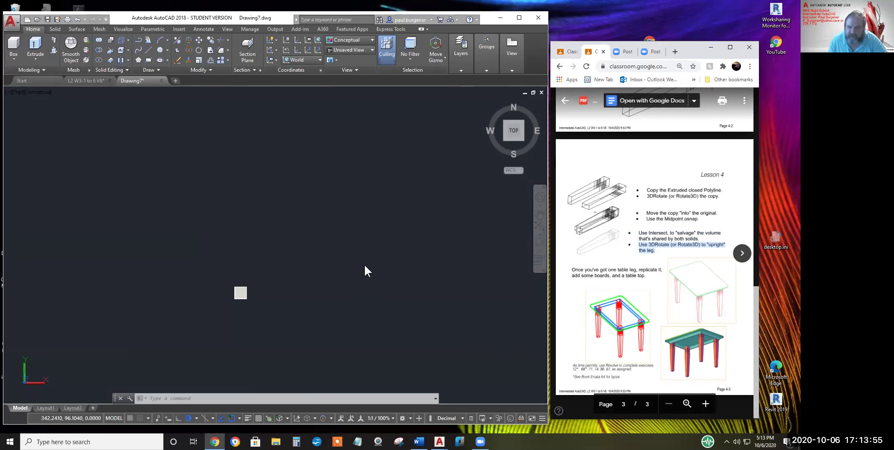
click(334, 274)
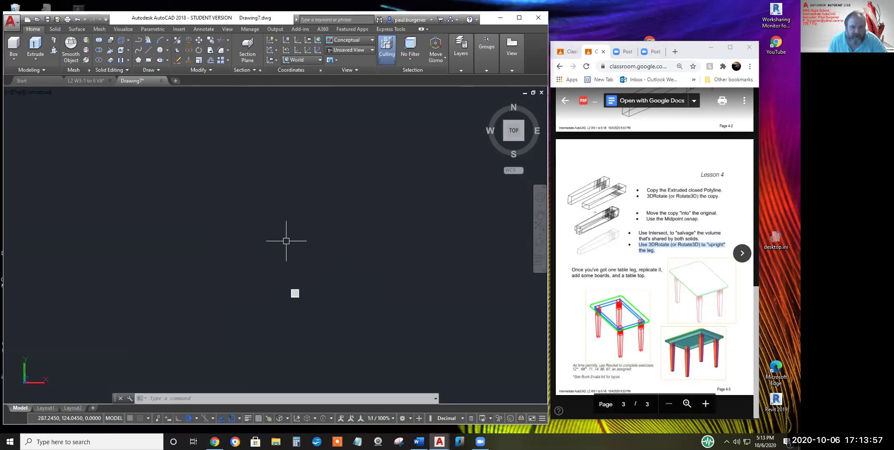
Move the upright leg 36 units to the right along polar
click(198, 39)
click(263, 298)
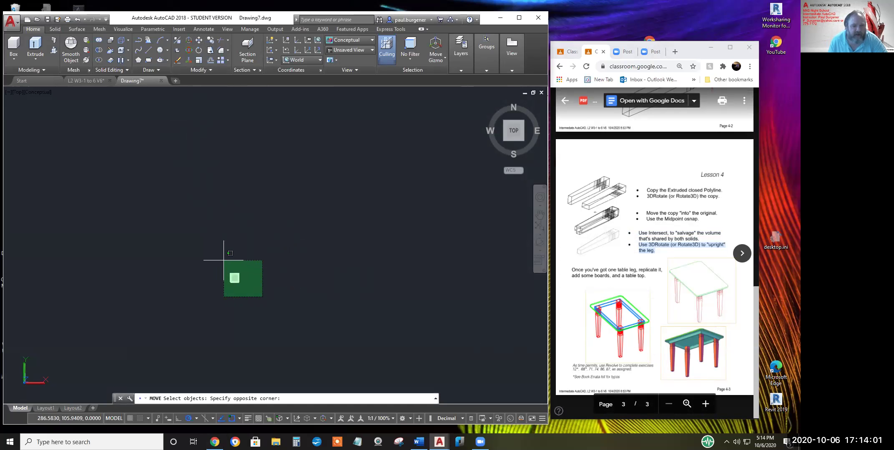
click(219, 250)
key(Return)
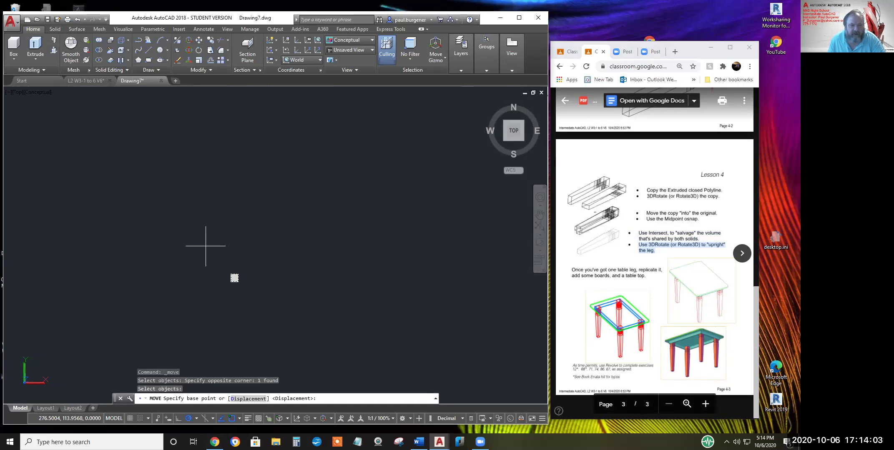
click(205, 246)
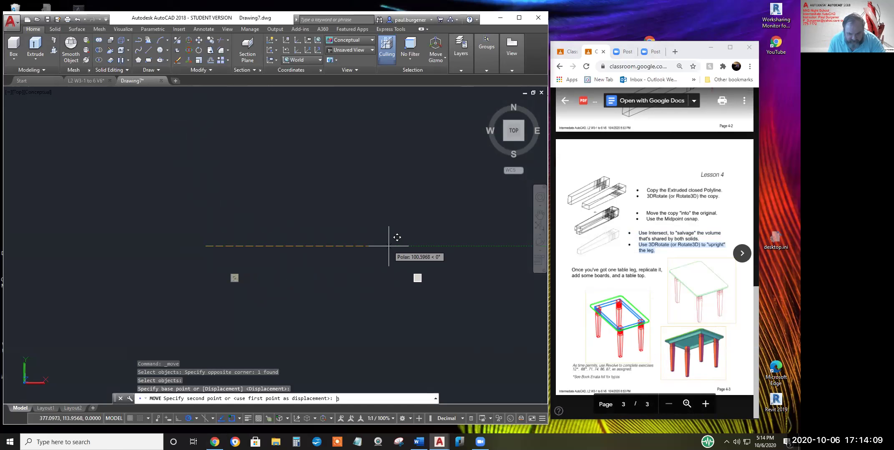
text(36)
key(Return)
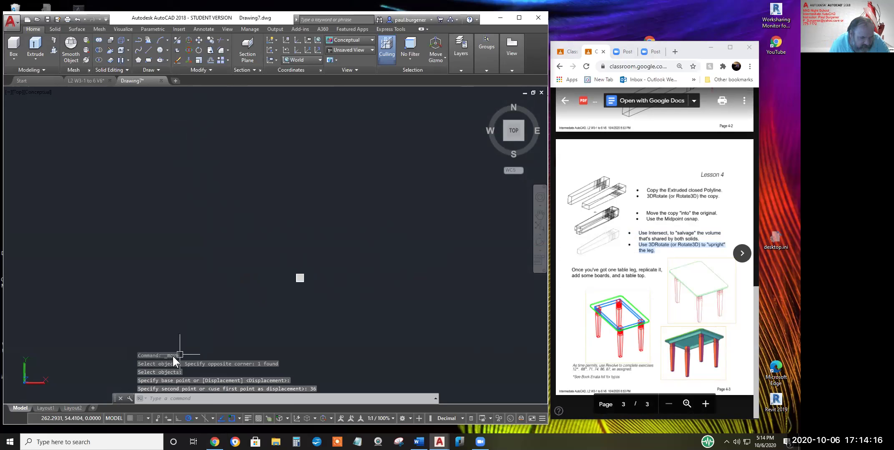
click(211, 40)
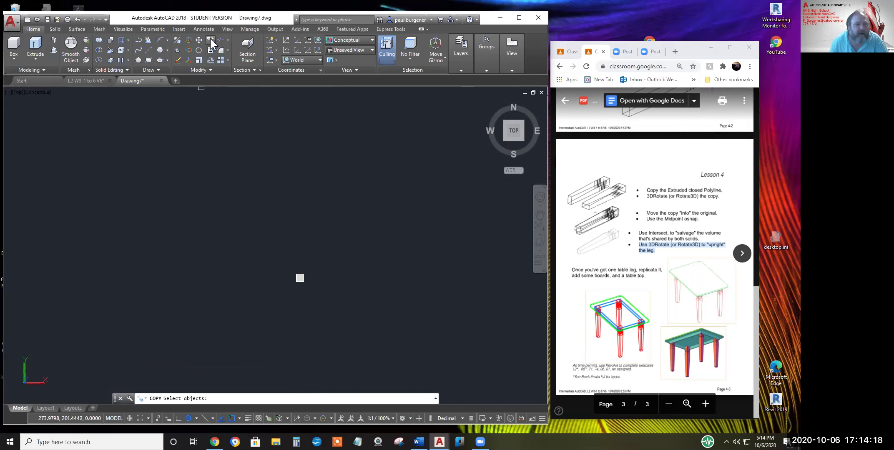
Copy the leg 36 units to the left
click(261, 253)
click(331, 318)
key(Return)
click(315, 318)
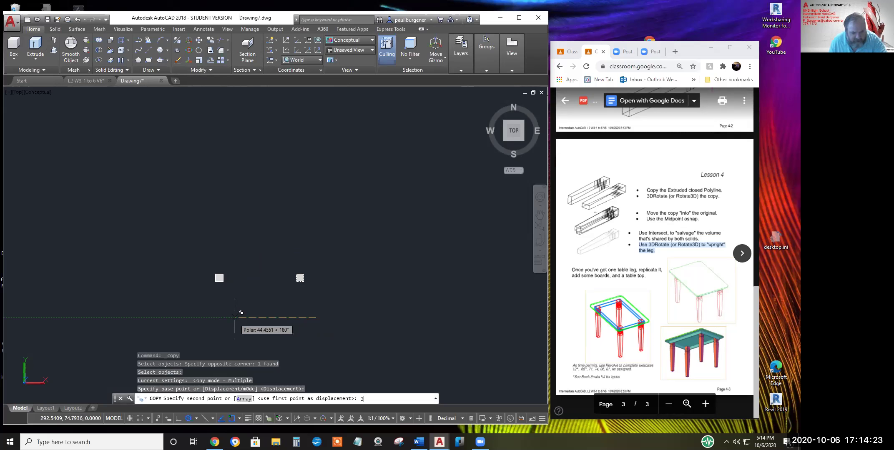
text(36)
key(Return)
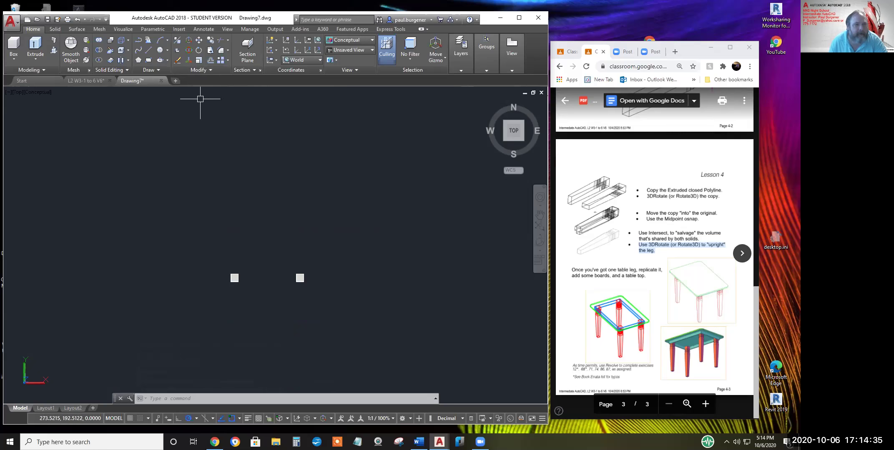
Copy both legs 24 units upward to complete the four-leg rectangle
click(211, 44)
click(314, 287)
click(152, 232)
key(Return)
click(265, 253)
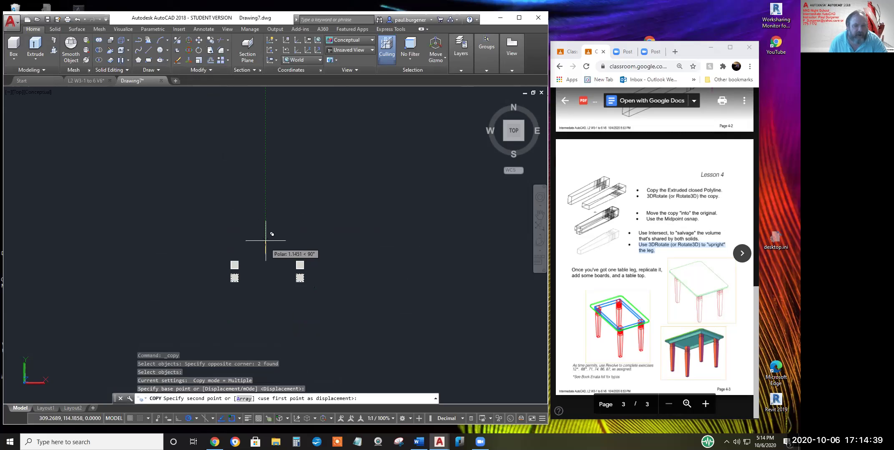
text(24)
key(Return)
key(Return)
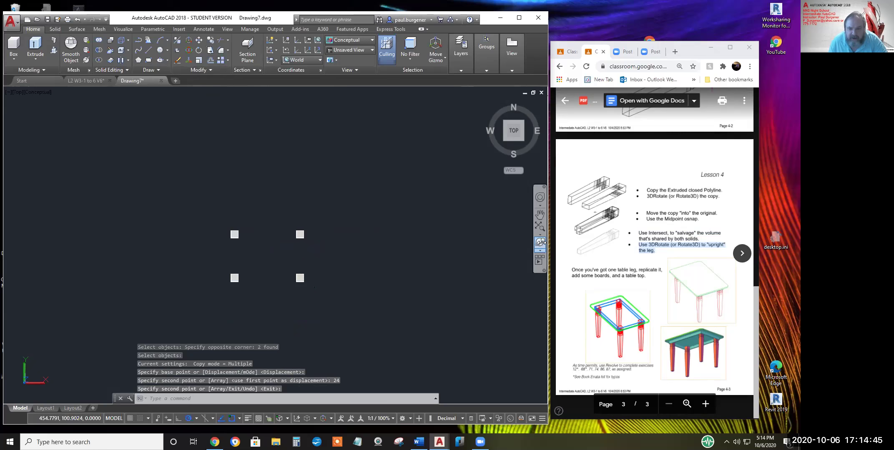
Free-orbit the view to tilt the legs into 3D
click(540, 242)
drag(289, 307, 276, 258)
drag(472, 259, 278, 222)
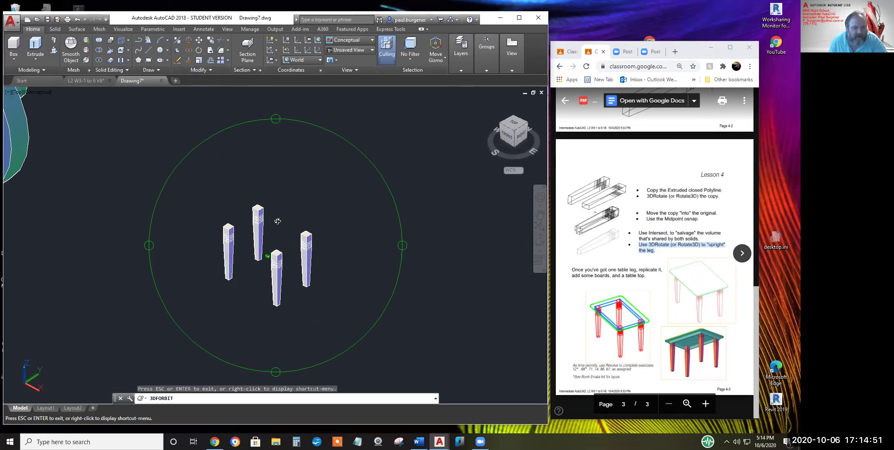
Zoom in, end the orbit, toggle grid snap, and switch the visual style to 2D Wireframe
scroll(245, 265, up, 5)
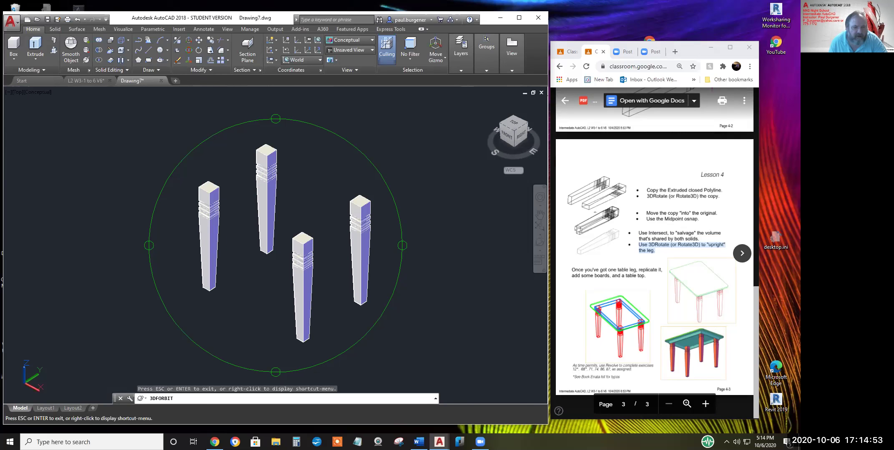
key(Escape)
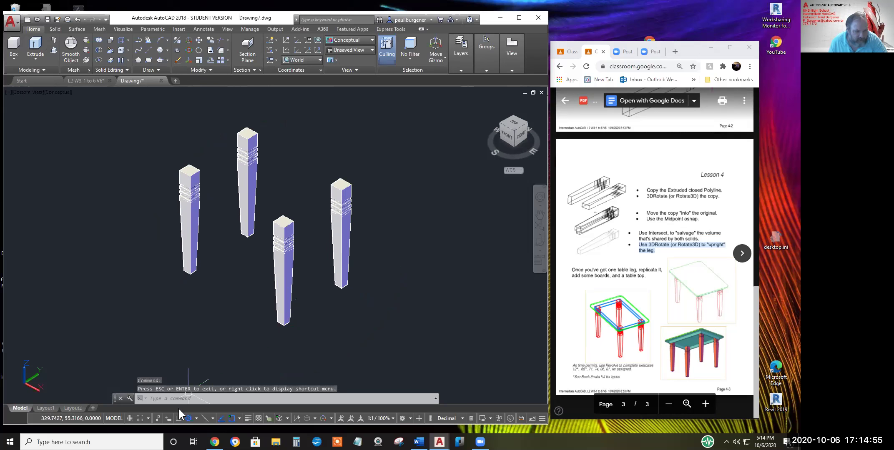
click(141, 418)
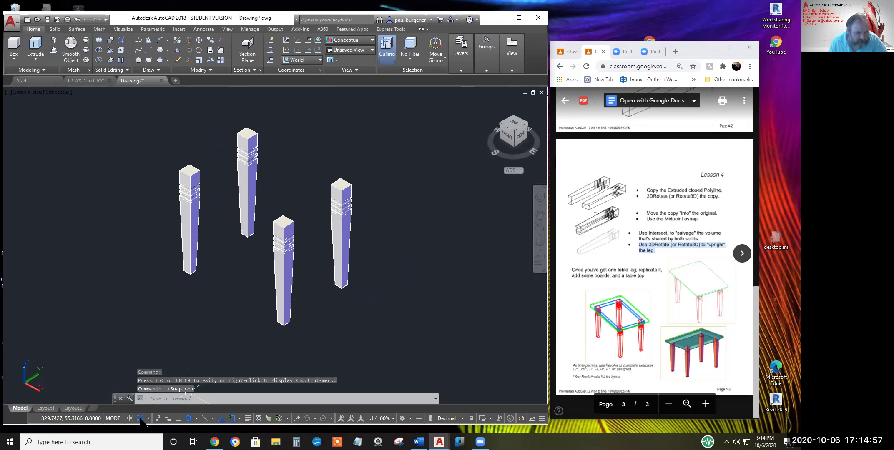
click(60, 95)
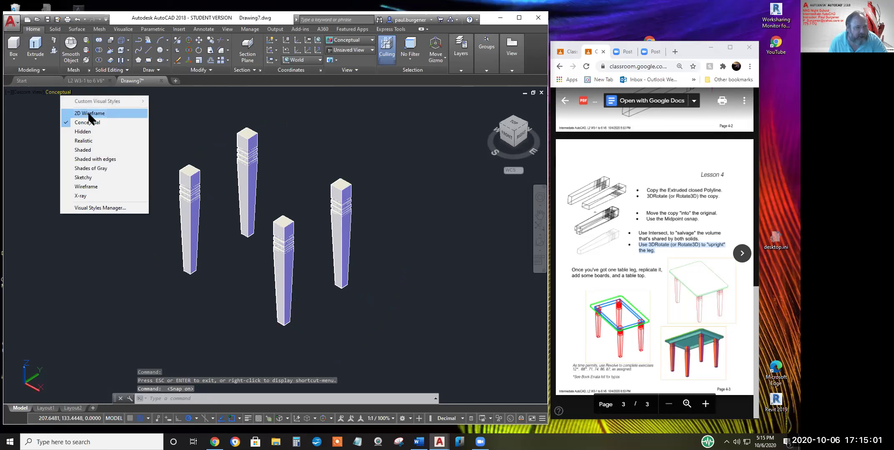
click(89, 113)
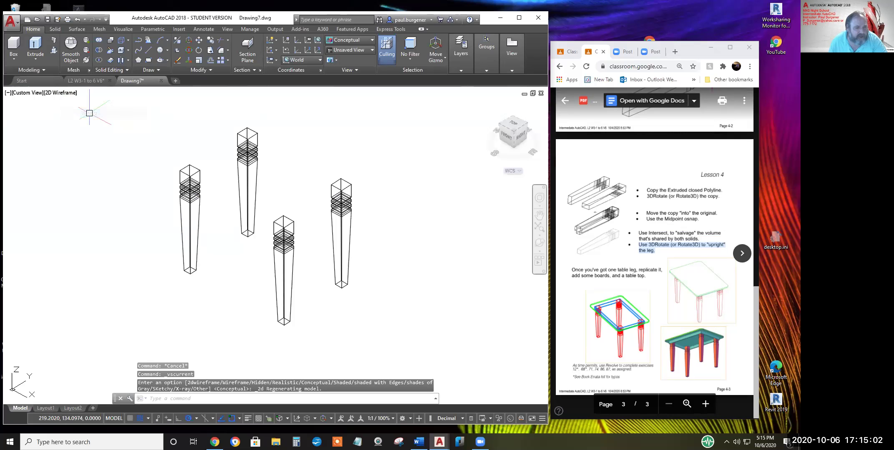
Turn off grid snap, display the grid, and begin tilting the legs with Free Orbit
click(140, 418)
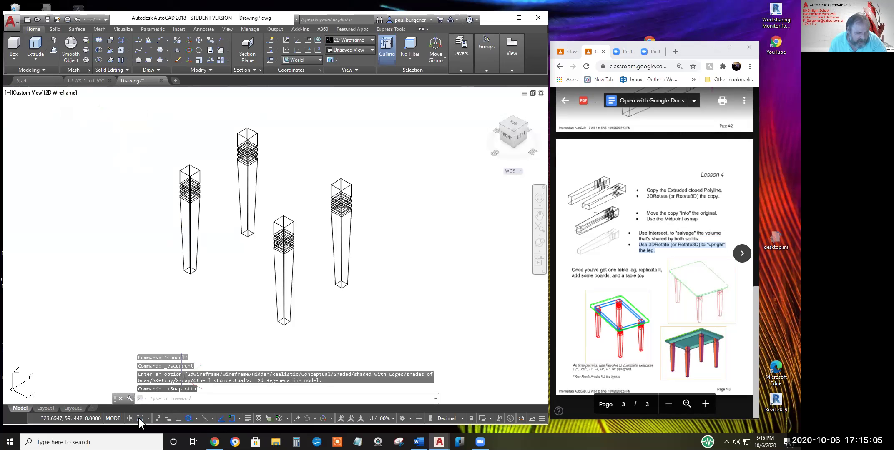
click(130, 418)
click(544, 250)
click(561, 264)
drag(321, 307, 340, 299)
Rotate and pan the four legs into an isometric-style view, then exit the orbit
mouse_move(339, 299)
middle_down()
mouse_move(319, 279)
mouse_move(328, 302)
middle_up()
drag(327, 301, 327, 300)
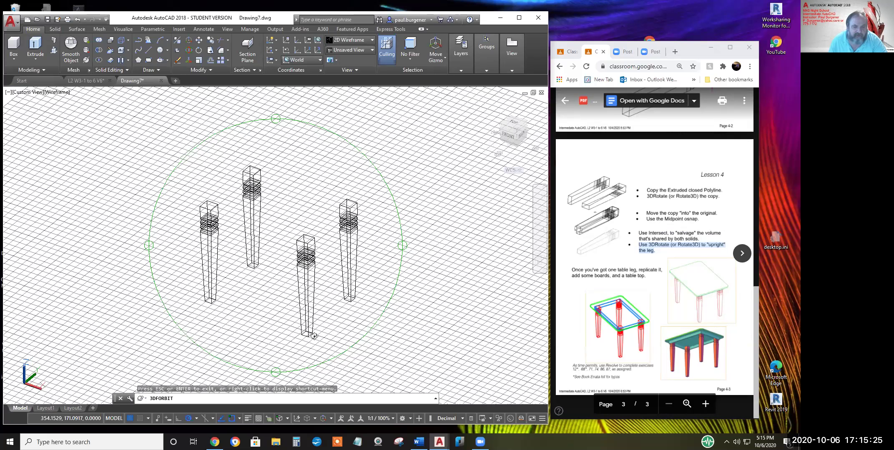
drag(331, 300, 331, 301)
middle_drag(331, 301, 329, 282)
drag(330, 282, 299, 320)
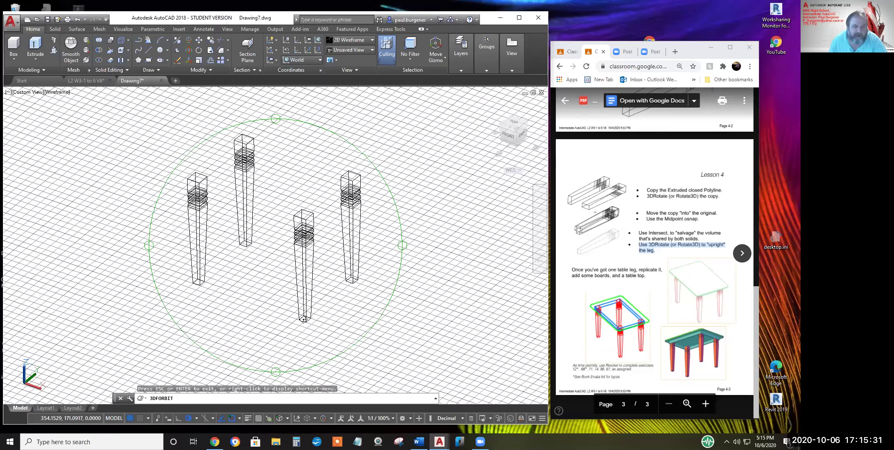
right_click(329, 285)
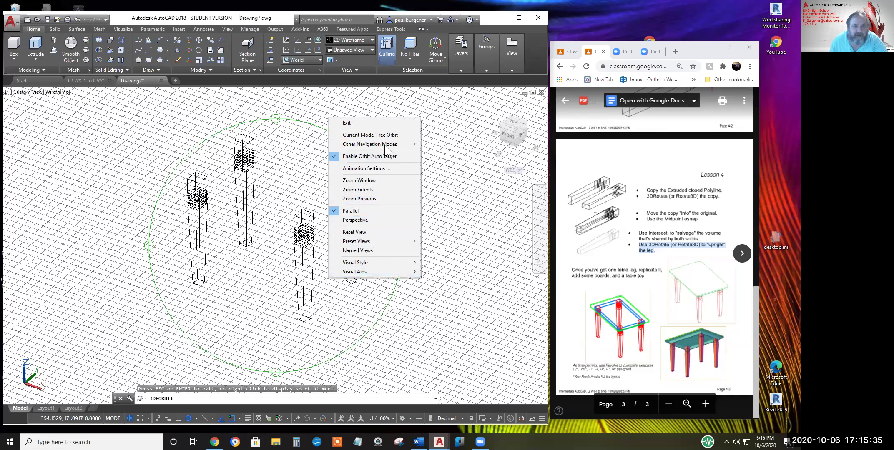
click(364, 123)
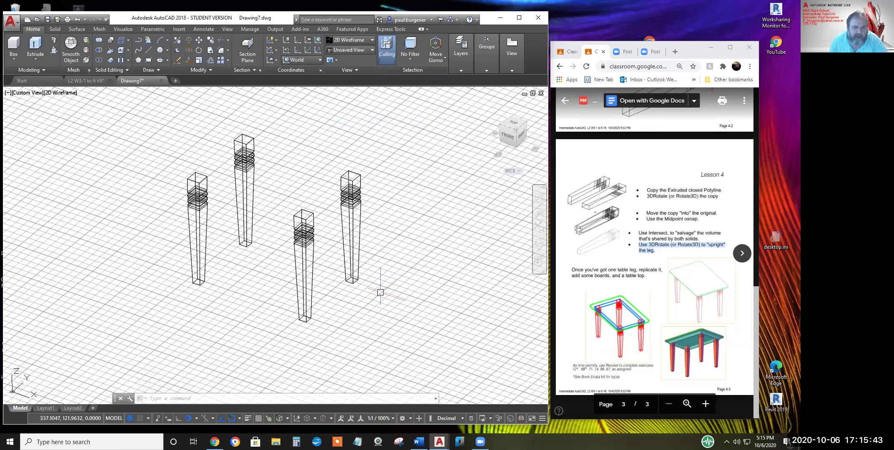
Hide the grid, zoom in on a leg's notches, then zoom out and pan to show all four legs
click(130, 417)
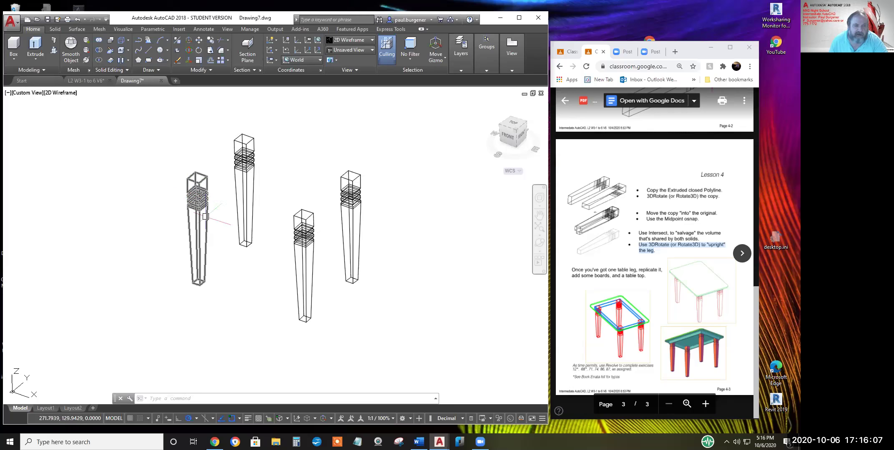
scroll(183, 191, up, 8)
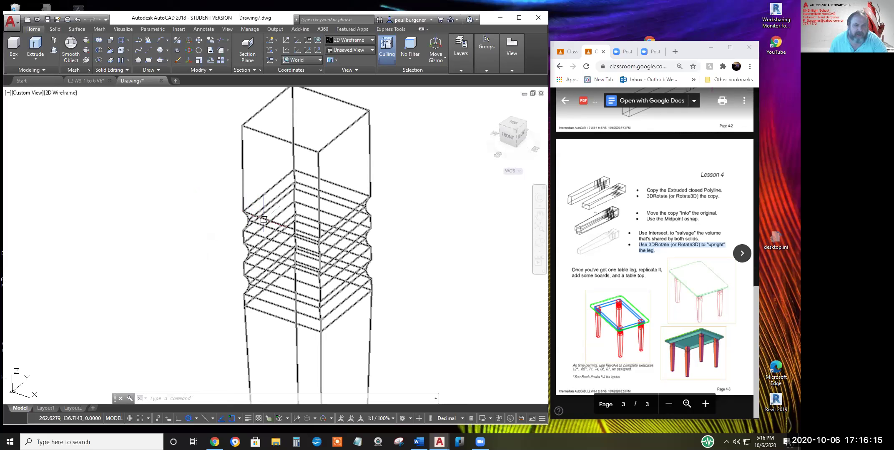
scroll(485, 295, down, 5)
middle_drag(485, 294, 237, 215)
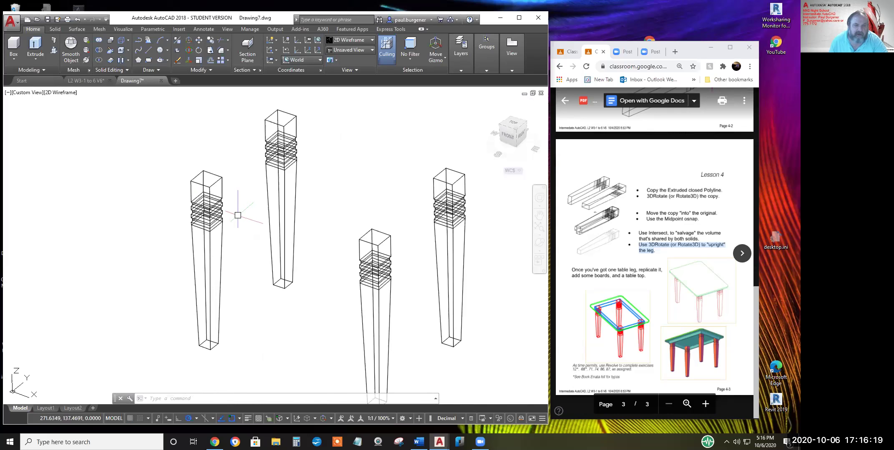
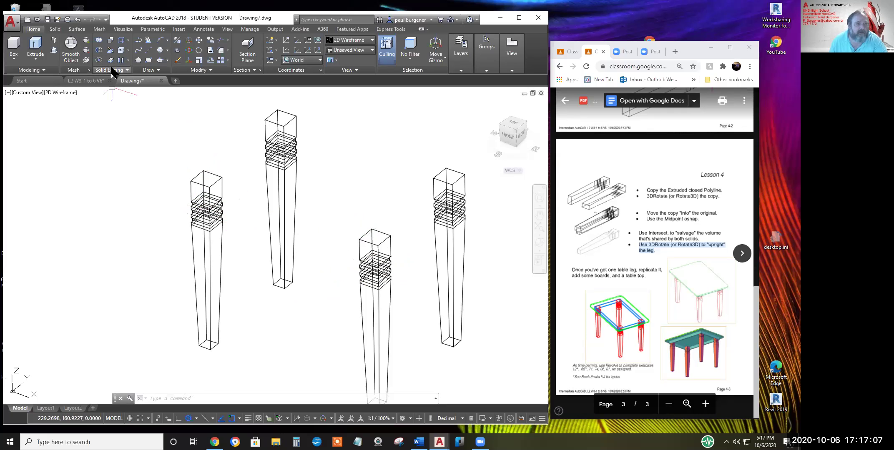
Draw a long thin rectangle from the leg's corner endpoint, with .75 for the opposite corner
click(150, 59)
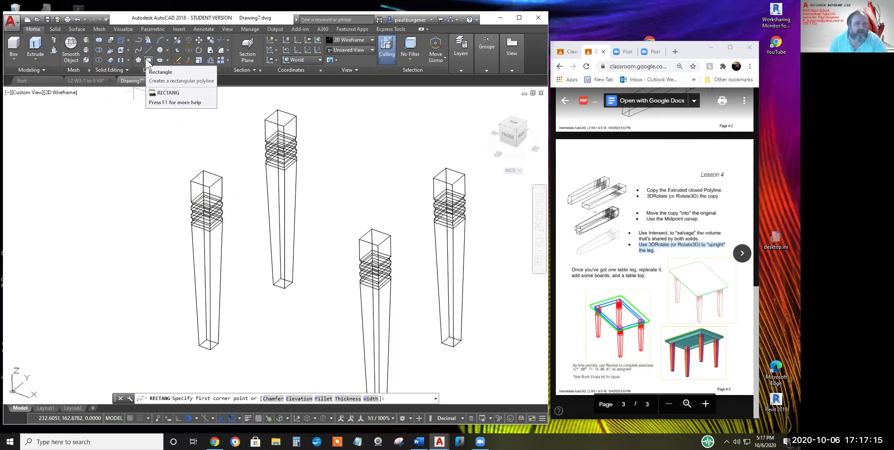
scroll(164, 184, up, 2)
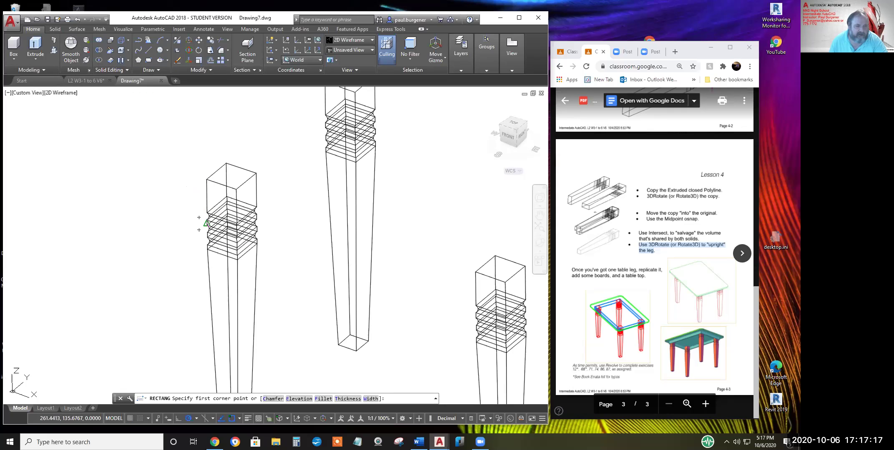
click(207, 213)
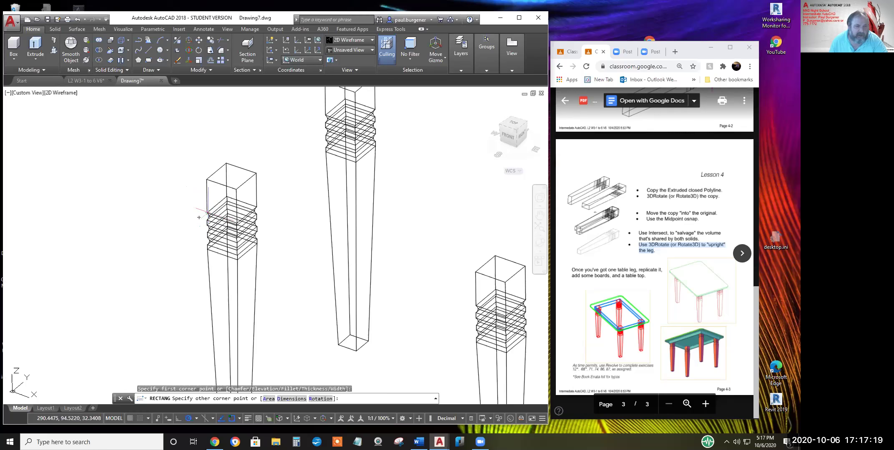
middle_drag(412, 300, 272, 242)
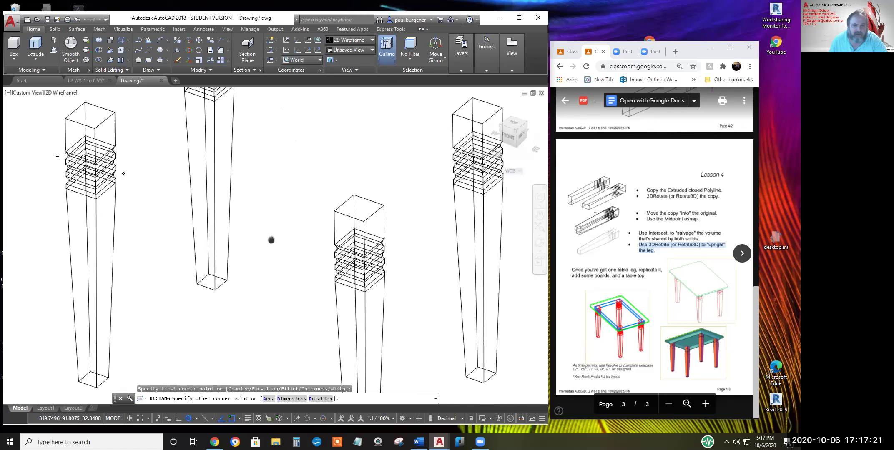
scroll(315, 270, up, 3)
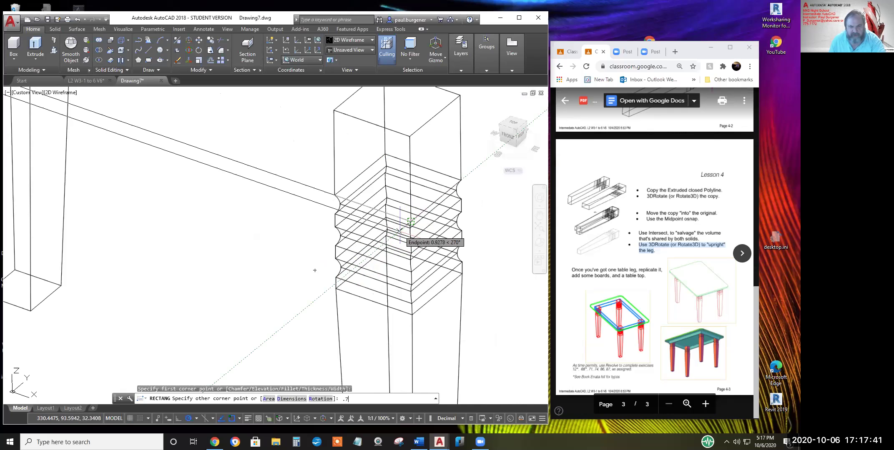
key(Return)
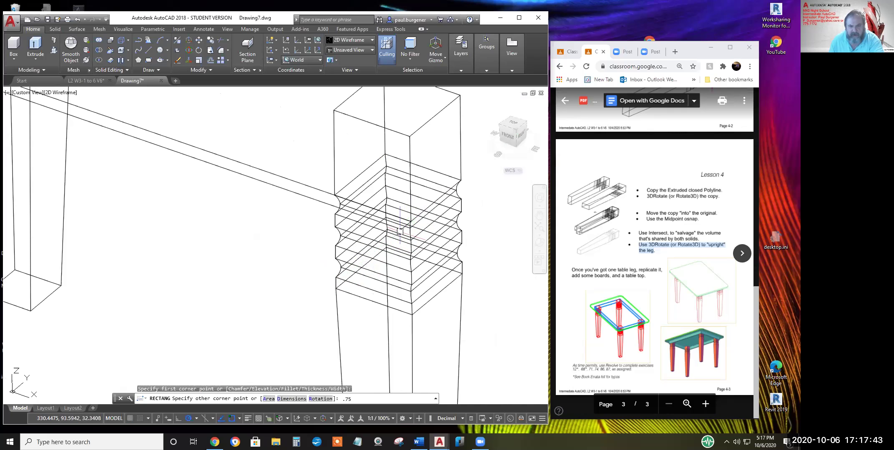
scroll(513, 257, down, 2)
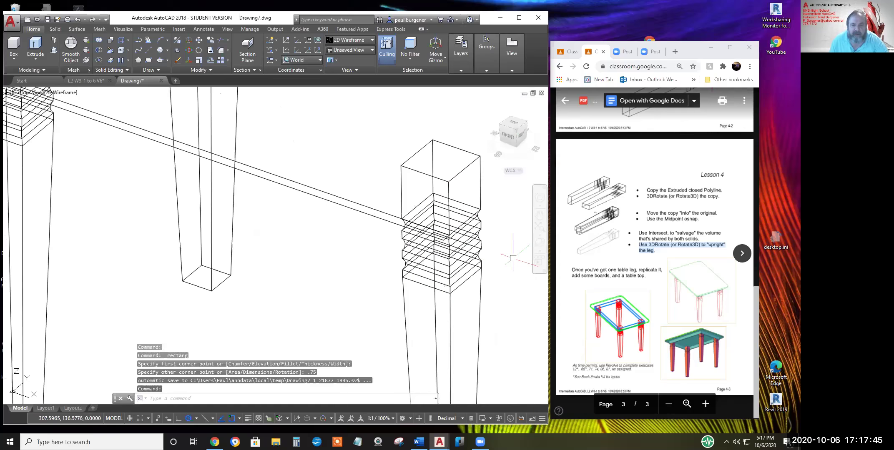
click(539, 243)
Orbit around the legs and new rail, then switch to Top view with the ViewCube
drag(378, 234, 388, 261)
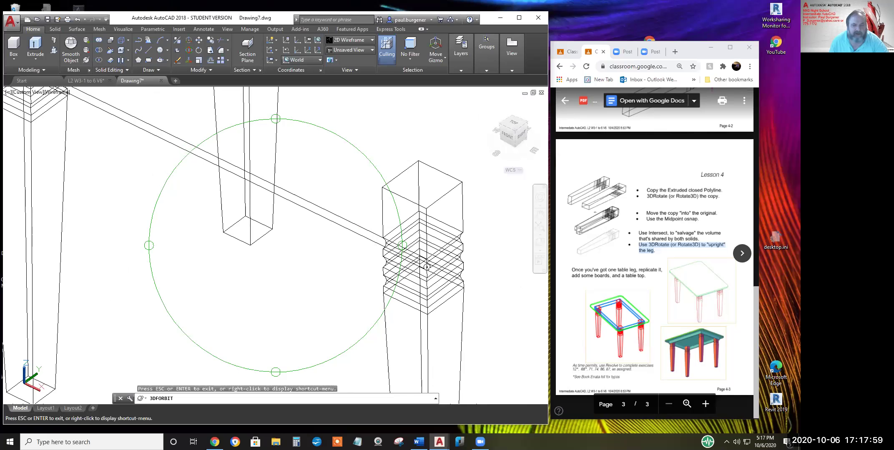
drag(383, 252, 338, 272)
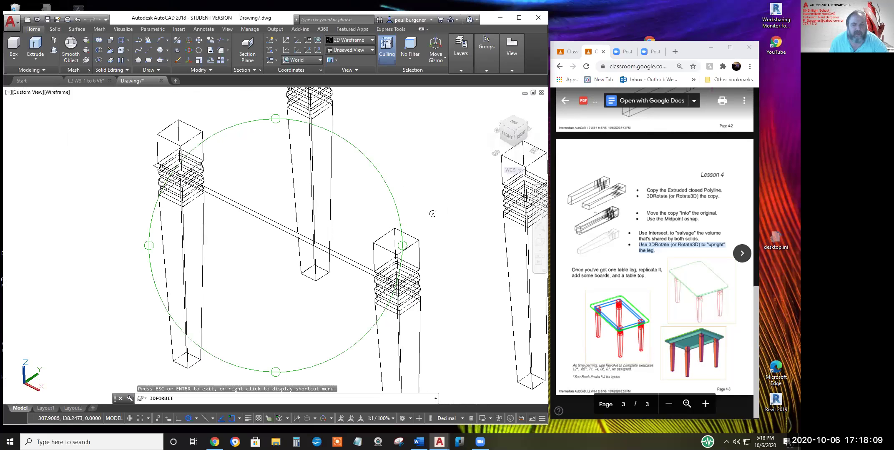
key(Escape)
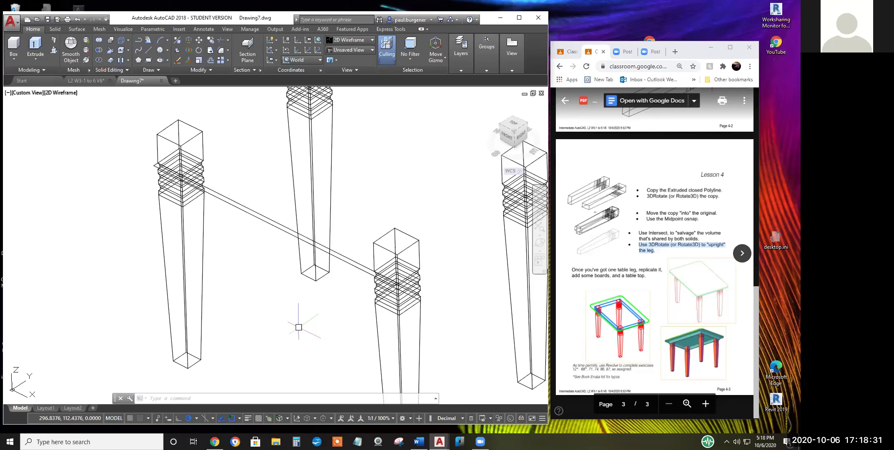
scroll(396, 285, up, 7)
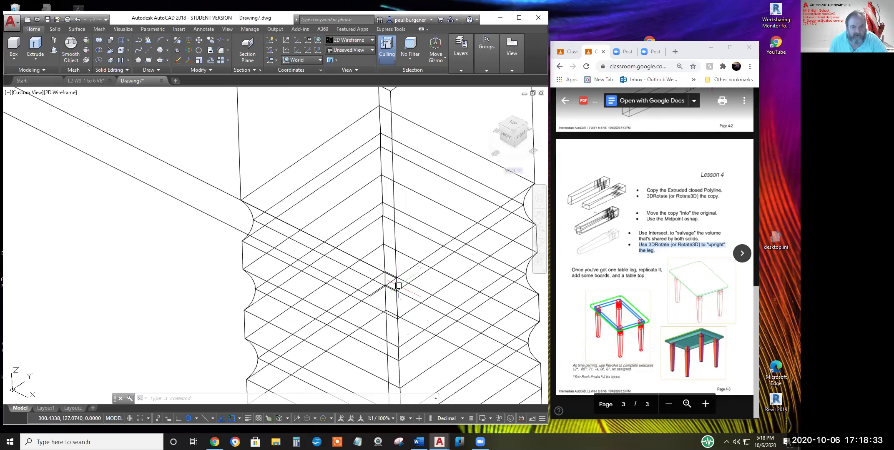
scroll(408, 299, down, 6)
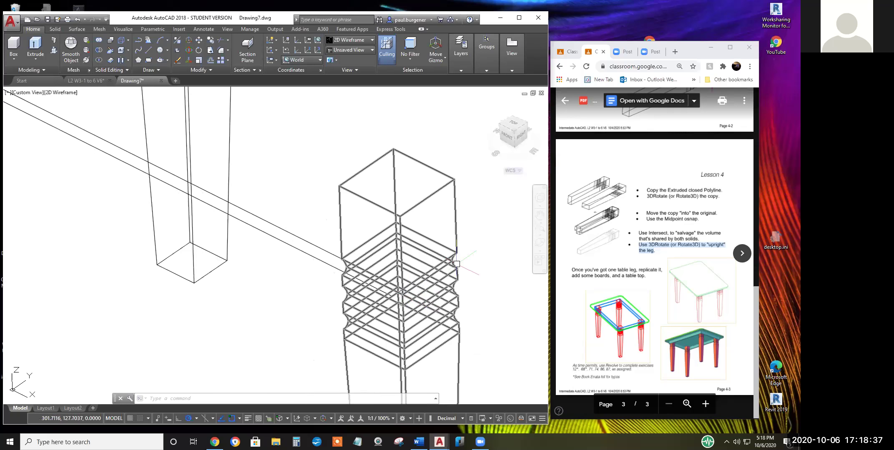
click(512, 123)
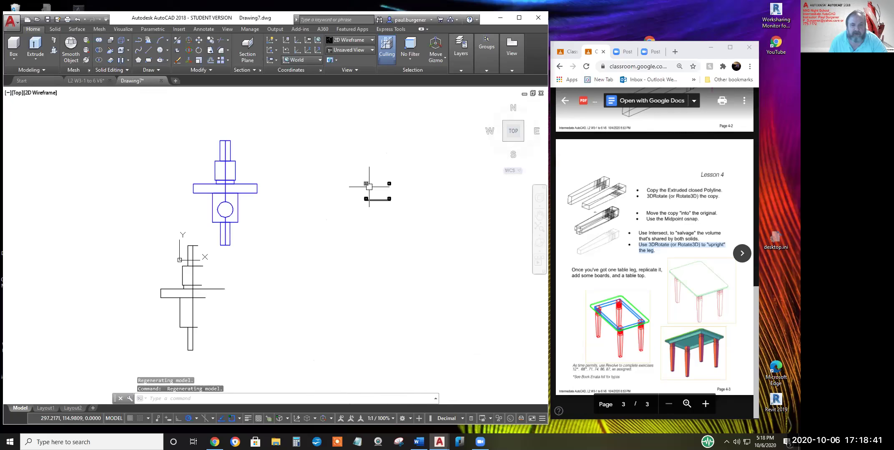
Zoom and pan the Top view to check the rectangle's fit between the two legs
scroll(333, 179, up, 4)
middle_drag(333, 180, 268, 199)
scroll(268, 200, down, 2)
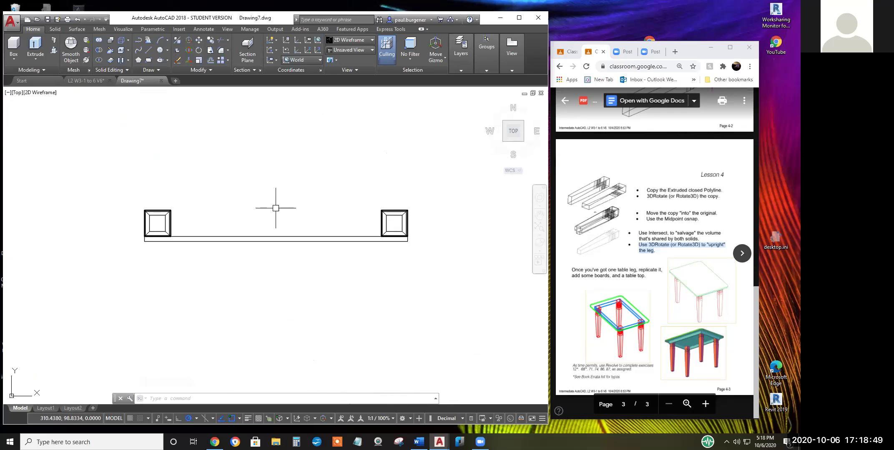
scroll(396, 240, up, 6)
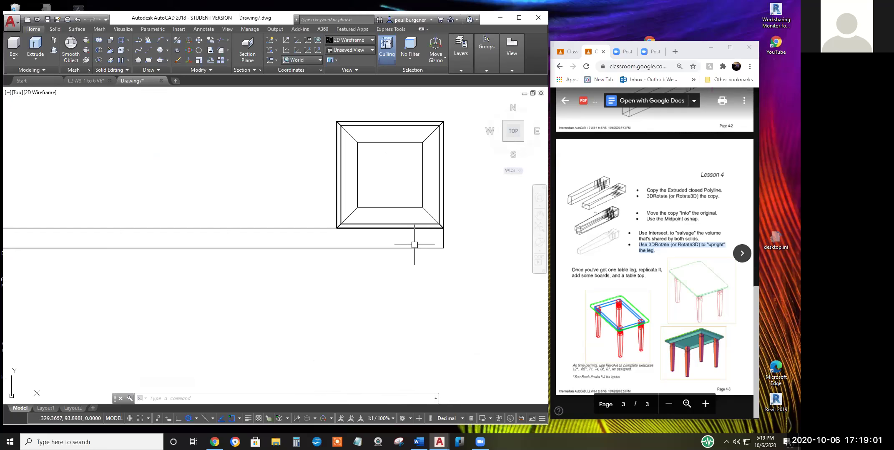
scroll(415, 245, down, 4)
middle_drag(414, 248, 471, 241)
scroll(471, 238, down, 2)
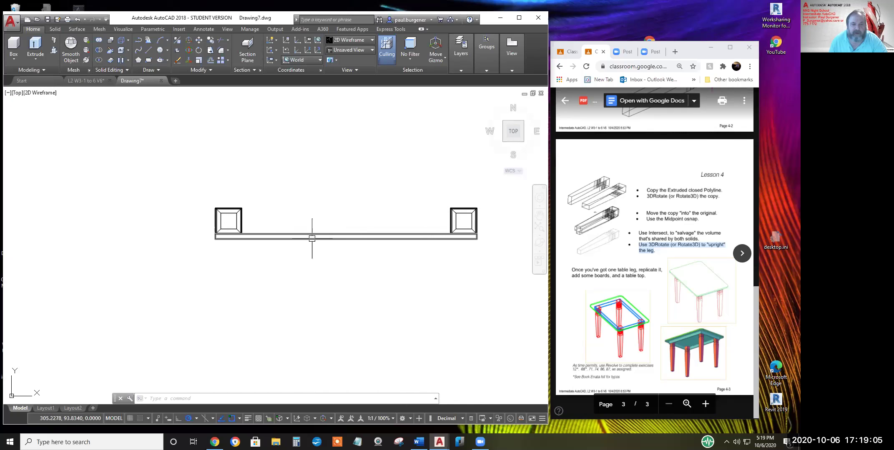
Use Free Orbit to tilt back into a 3D view with the legs upright
click(540, 252)
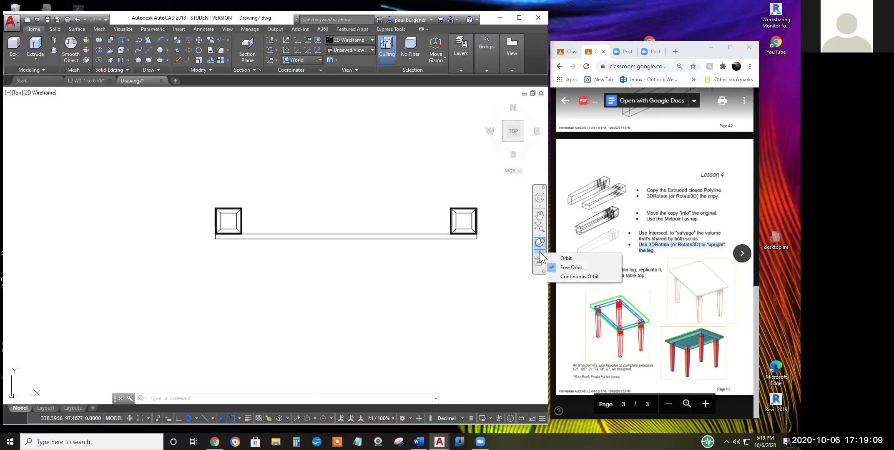
click(566, 266)
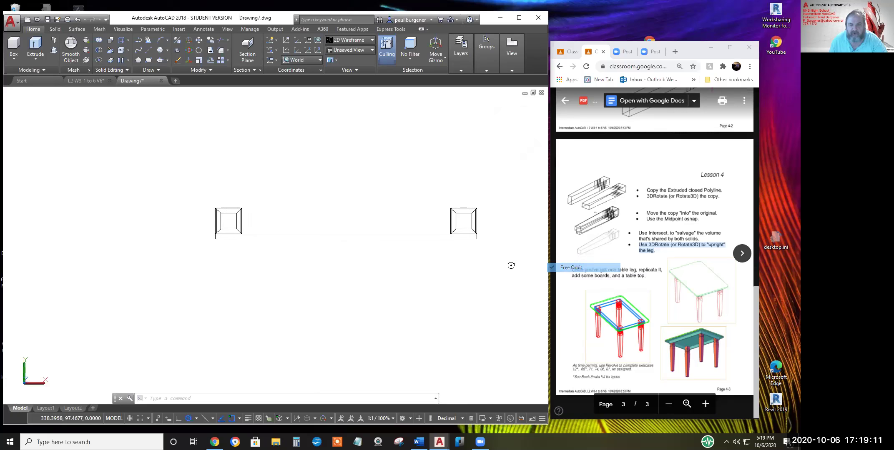
drag(363, 257, 396, 221)
drag(507, 264, 452, 354)
drag(367, 234, 378, 215)
drag(466, 298, 362, 280)
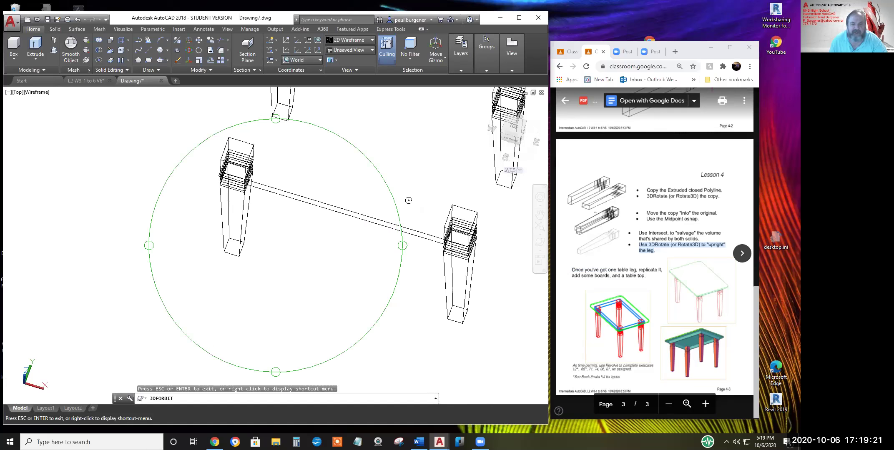
key(Escape)
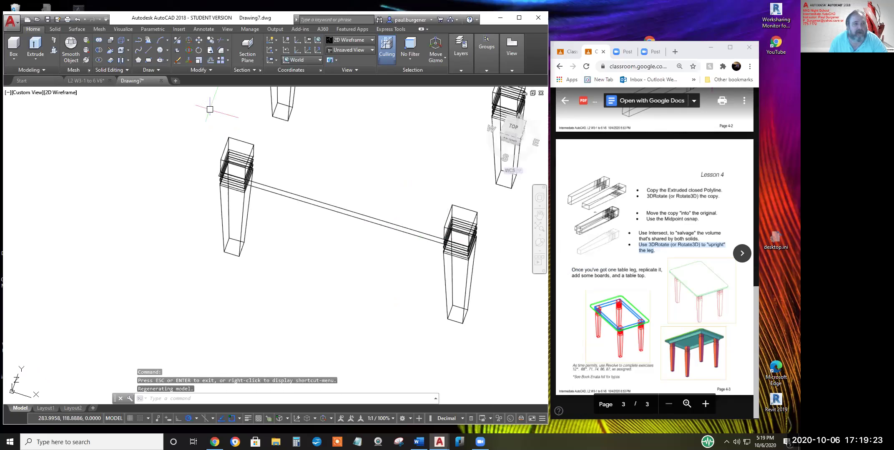
Extrude the rectangle up to the leg's top endpoint to form a solid rail
click(35, 58)
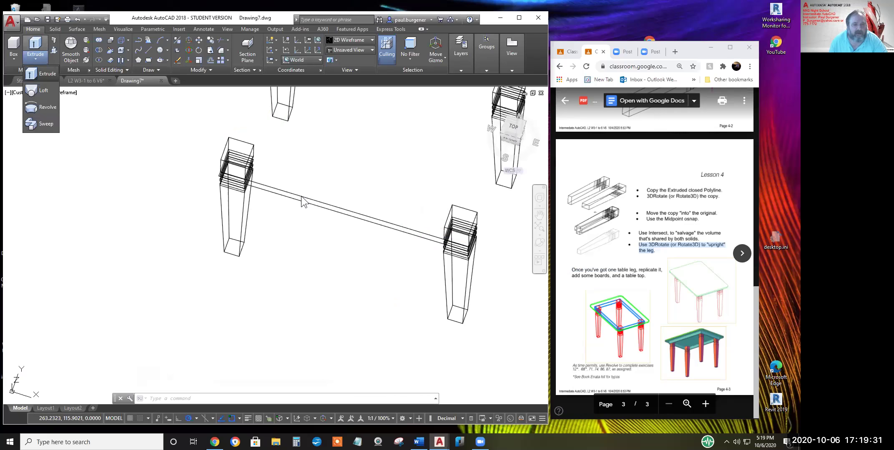
click(42, 75)
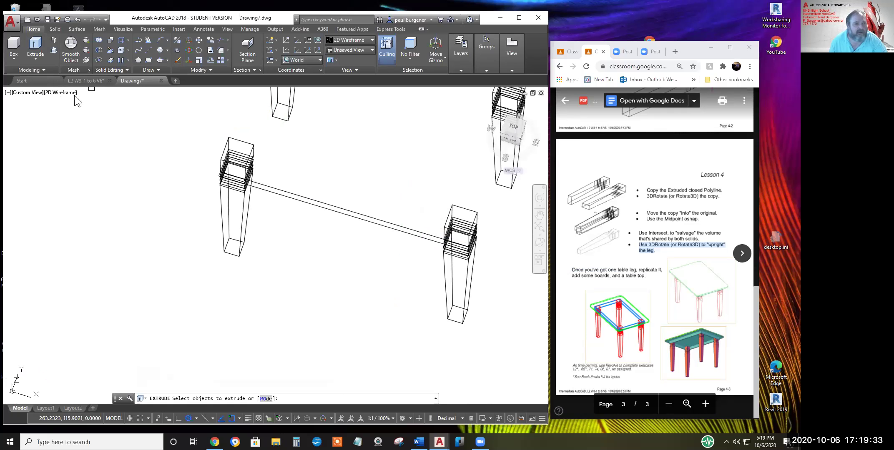
click(348, 209)
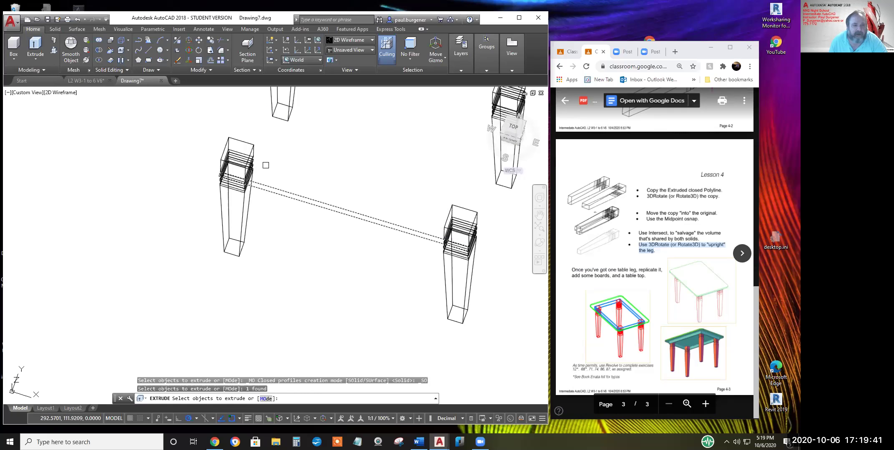
key(Return)
scroll(242, 167, up, 6)
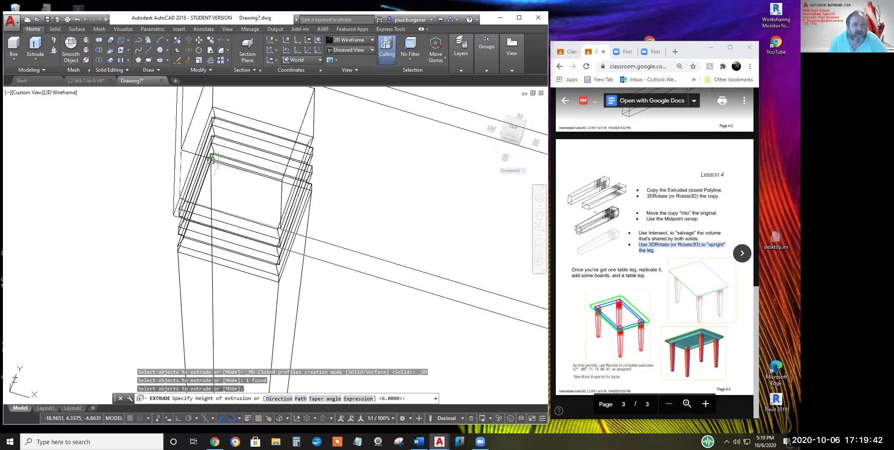
click(181, 149)
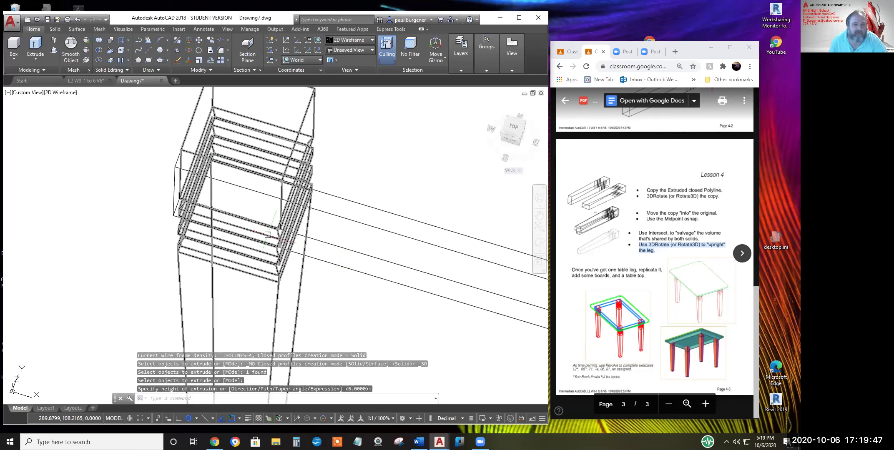
scroll(267, 234, down, 6)
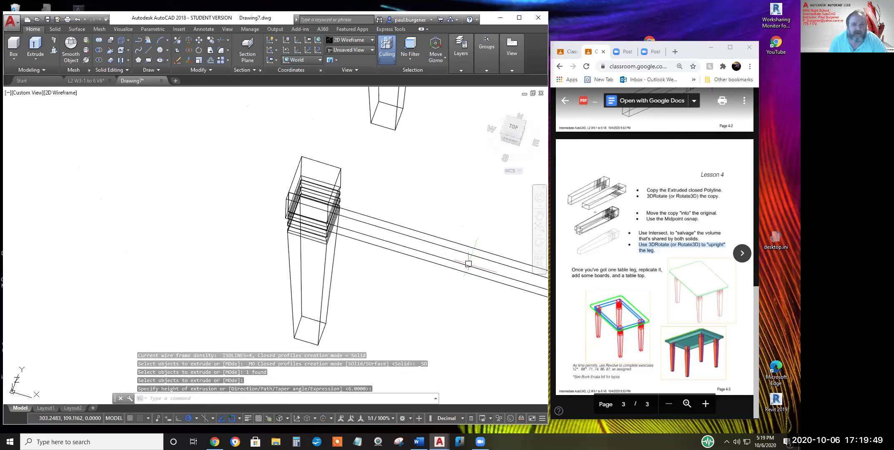
Orbit with 3DFORBIT for an overview of the legs and rail, then exit orbit
text(3dforbit)
key(Return)
drag(442, 272, 301, 246)
drag(361, 242, 244, 229)
drag(380, 259, 333, 306)
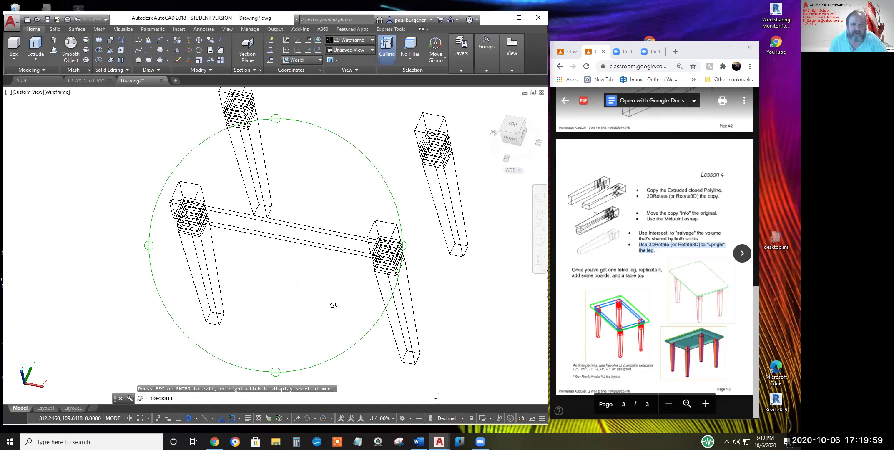
right_click(466, 290)
click(479, 128)
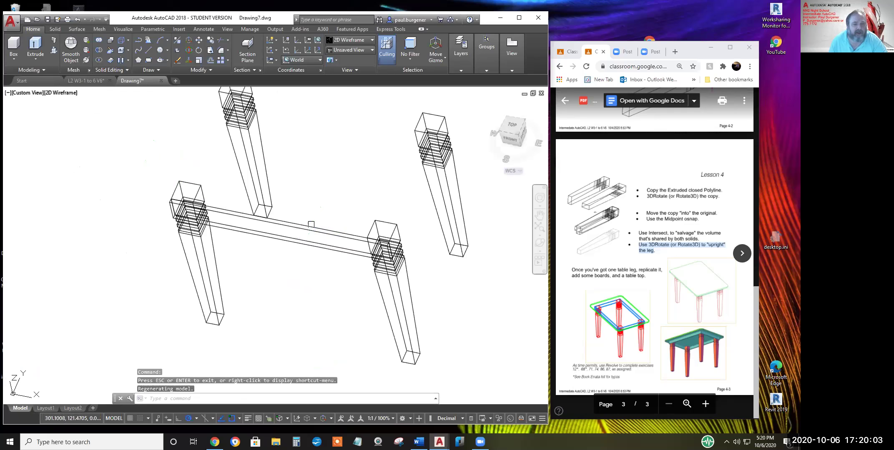
Set the rail solid's colour to Blue in the Properties palette
click(305, 226)
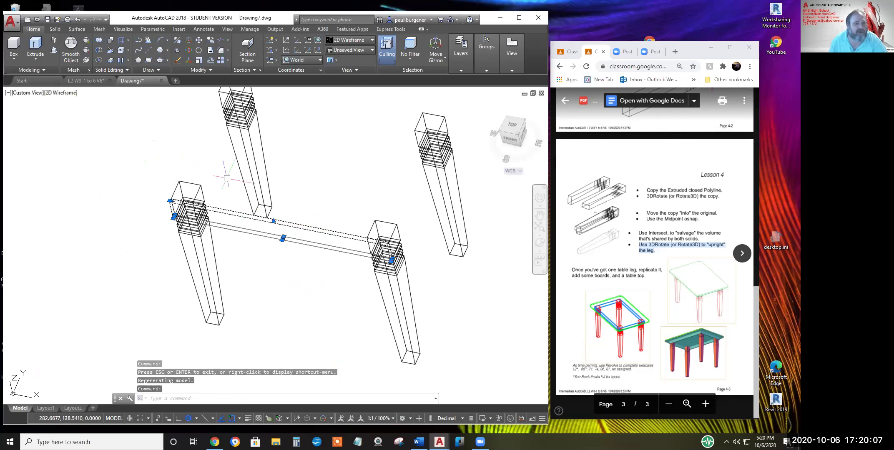
right_click(143, 156)
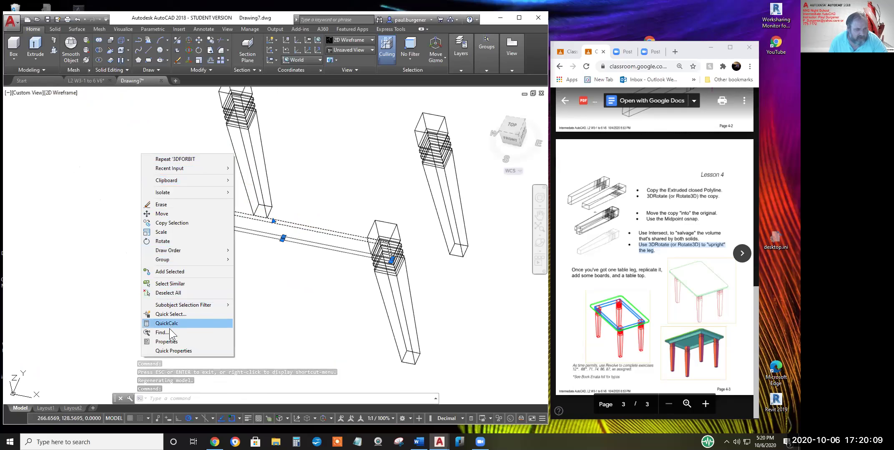
click(167, 342)
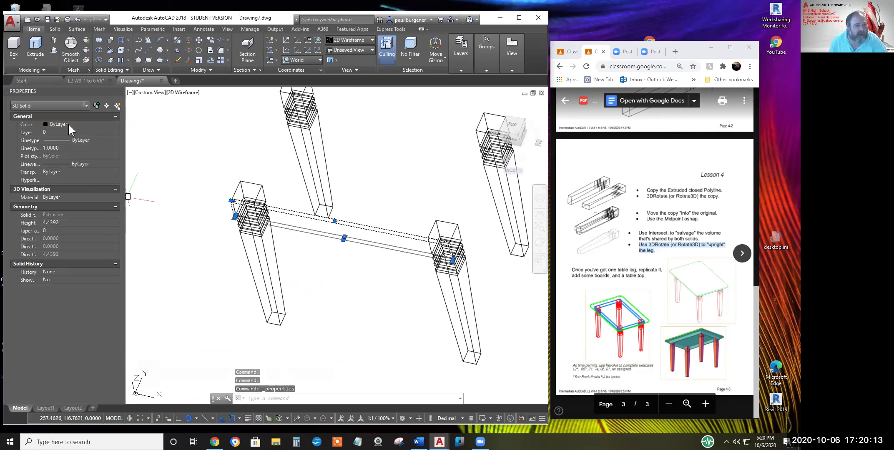
click(78, 125)
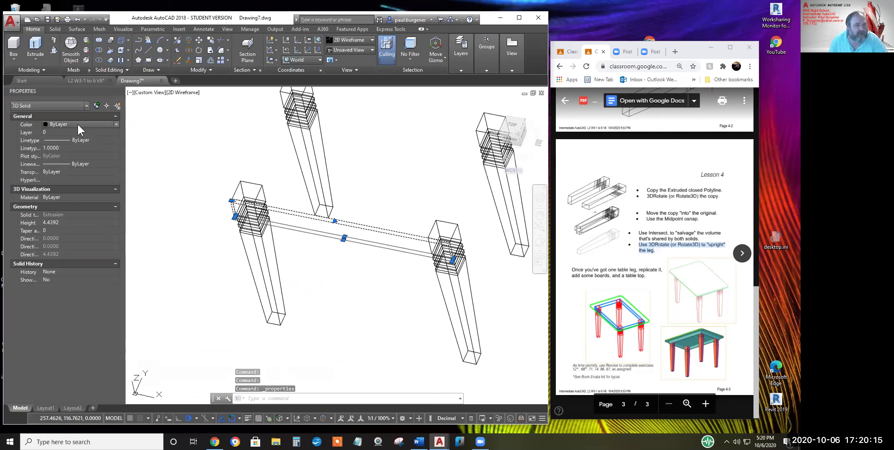
click(78, 124)
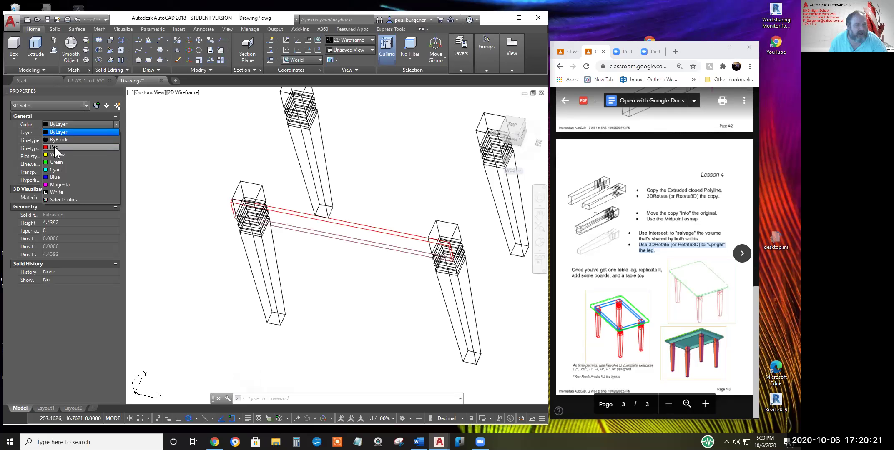
click(57, 176)
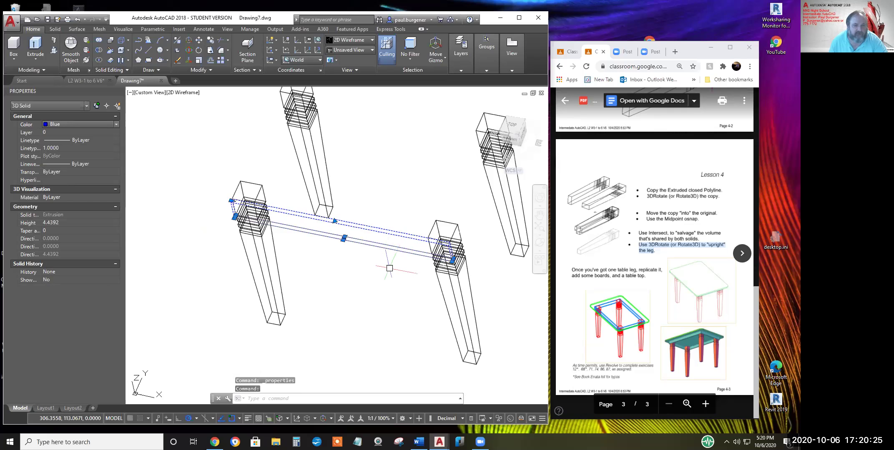
key(Escape)
Select all four table legs and change their colour to Green
click(527, 176)
click(265, 146)
click(498, 342)
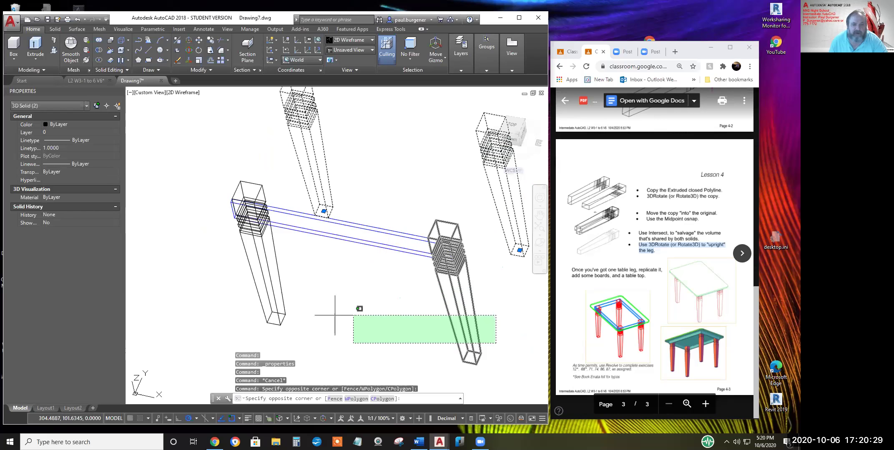
click(237, 282)
click(241, 283)
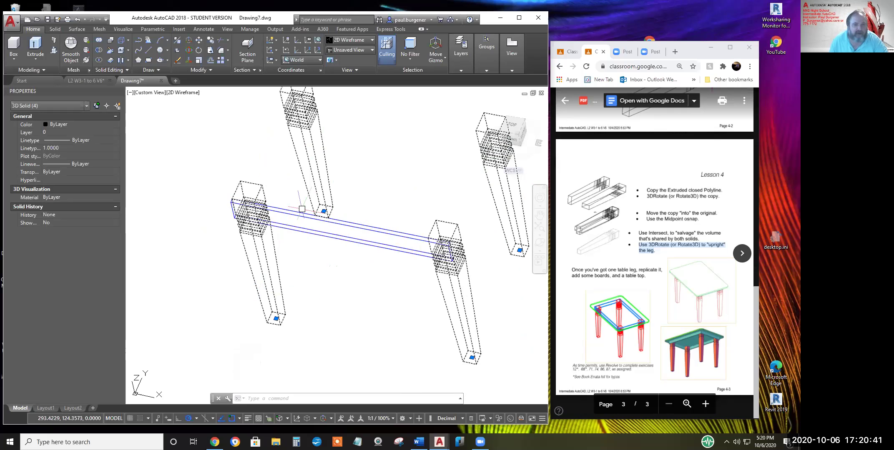
click(67, 104)
click(89, 128)
click(82, 124)
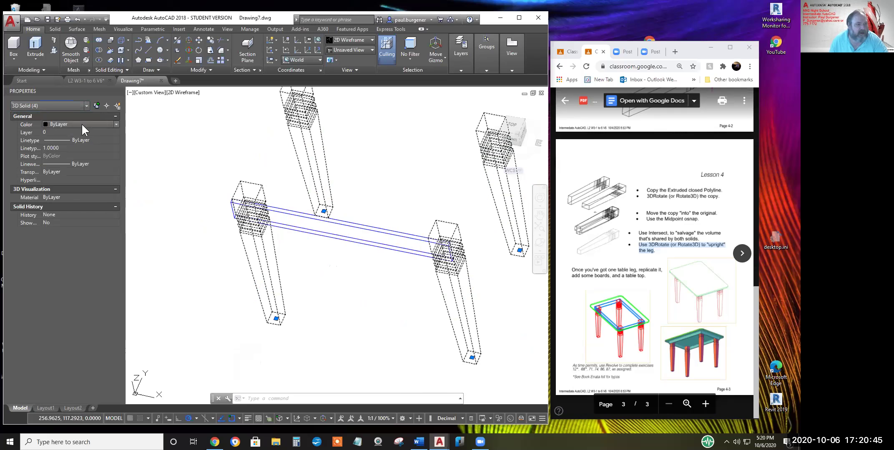
click(81, 123)
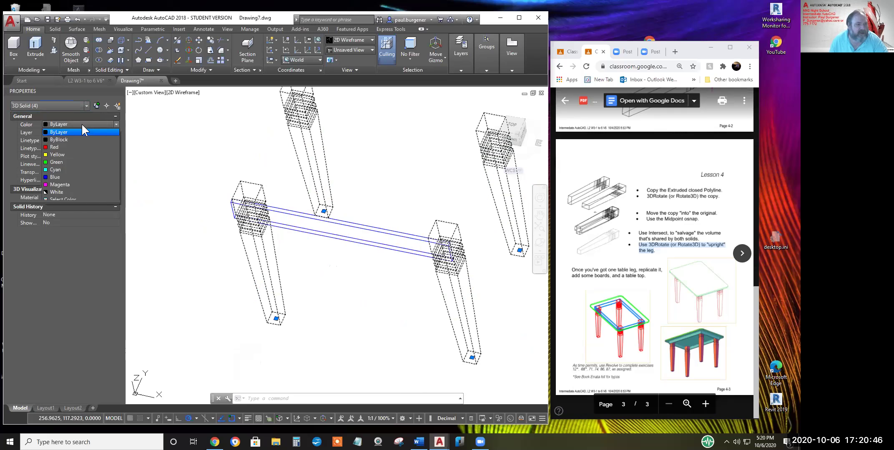
click(56, 162)
shift+middle_drag(375, 275, 284, 300)
key(Escape)
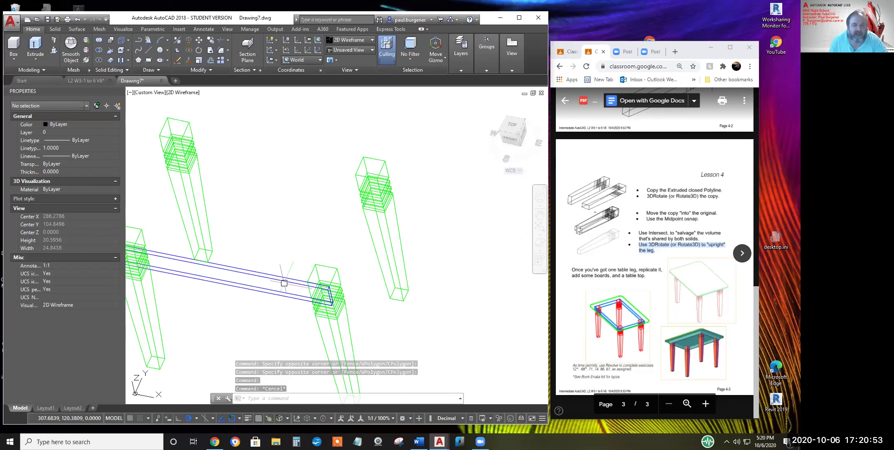
middle_drag(381, 325, 369, 279)
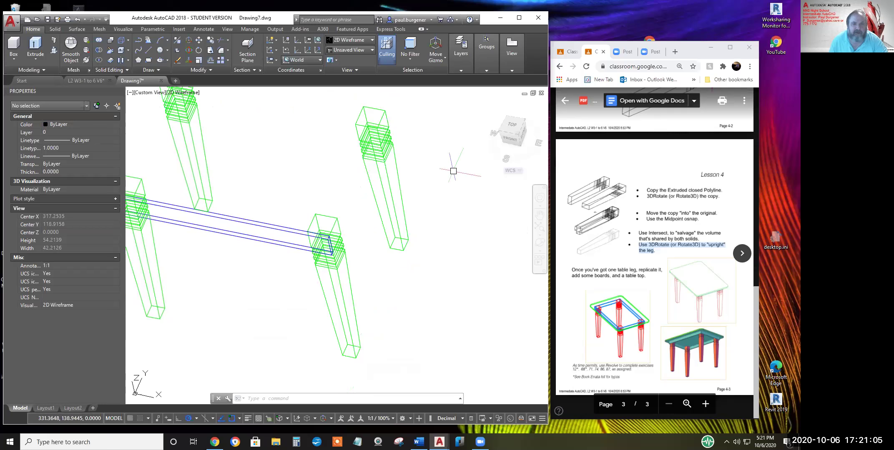
Pan and orbit to frame the green legs and blue rail, then expand the Modify panel
middle_drag(425, 226, 489, 262)
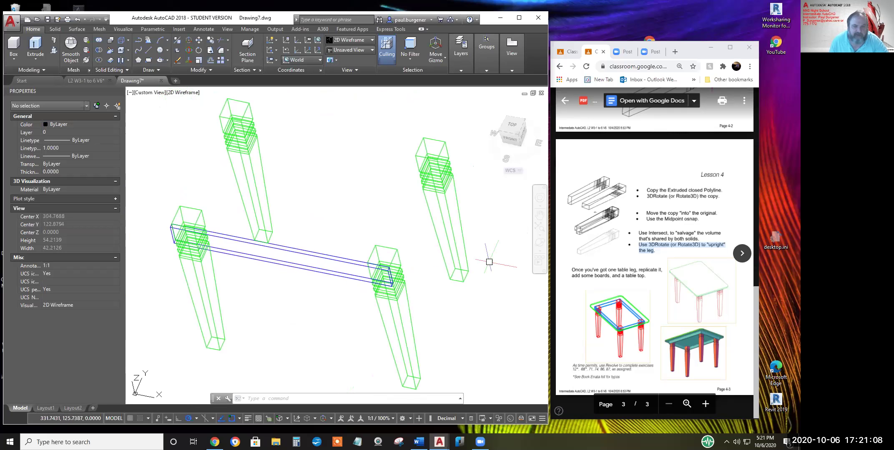
click(540, 242)
drag(292, 233, 393, 262)
right_click(377, 327)
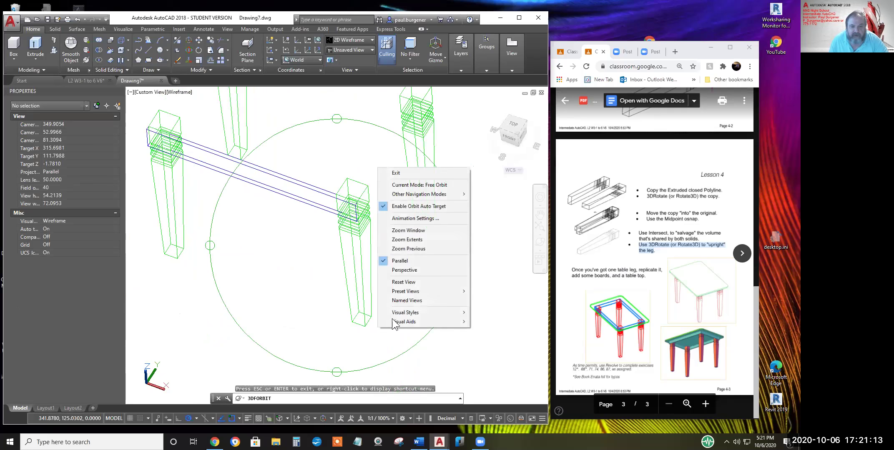
click(402, 174)
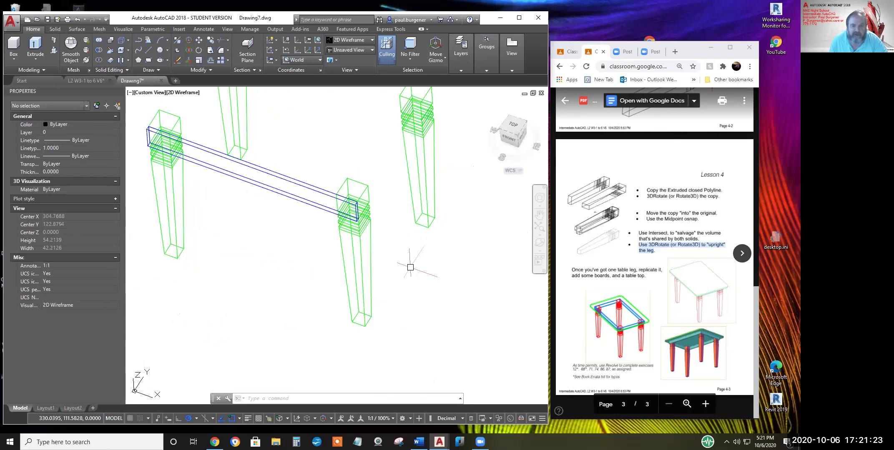
mouse_move(410, 260)
middle_down()
mouse_move(425, 314)
mouse_move(441, 333)
middle_up()
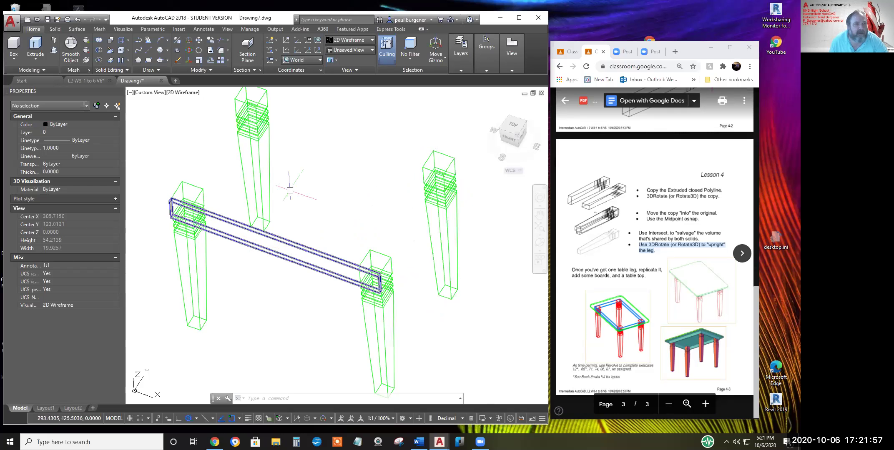
click(210, 70)
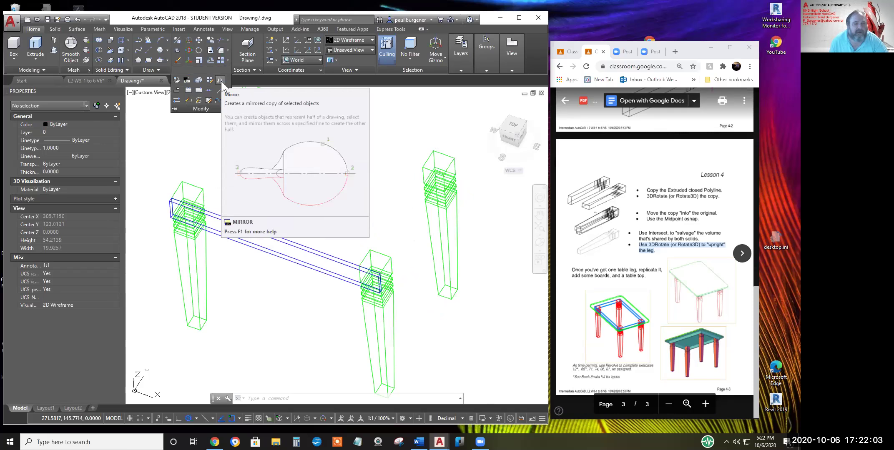
Mirror the blue rail, starting the mirror line midway between two leg points
click(220, 80)
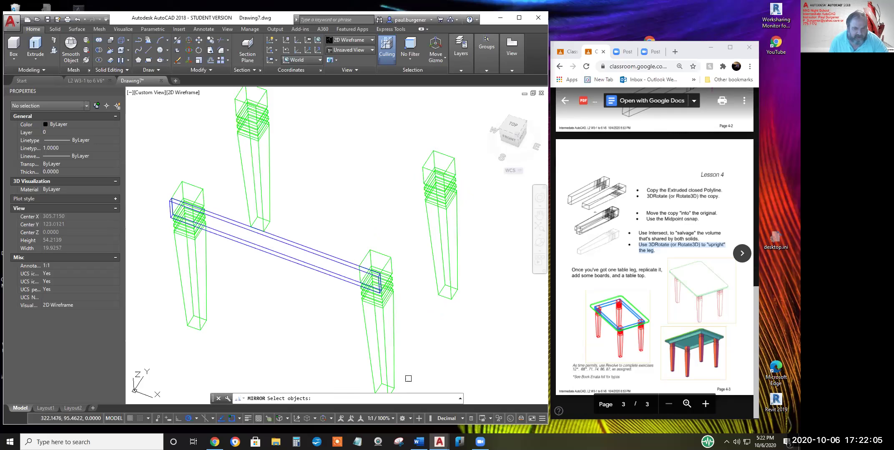
click(331, 258)
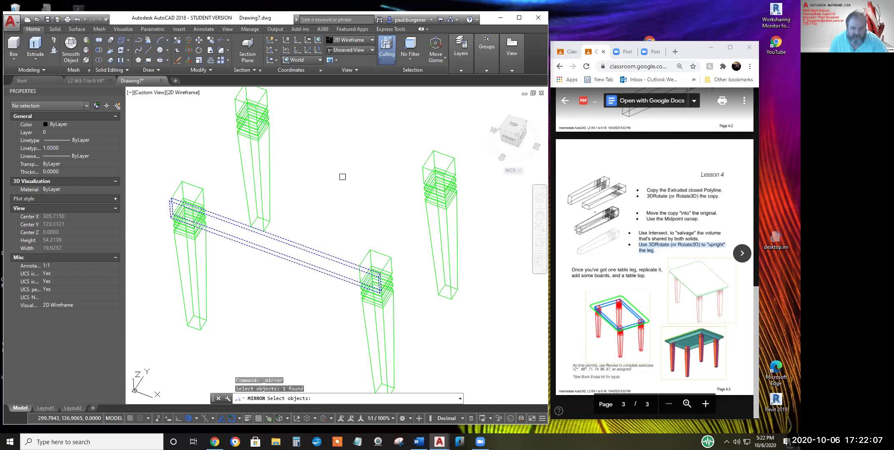
key(Return)
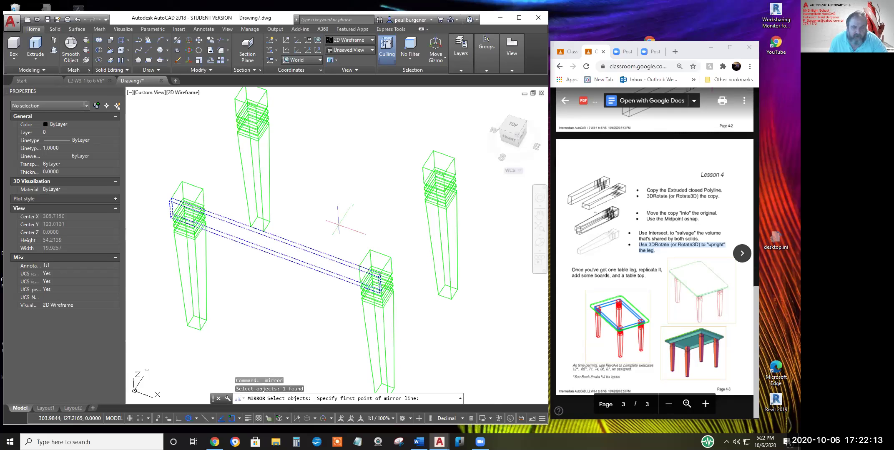
shift+right_click(340, 225)
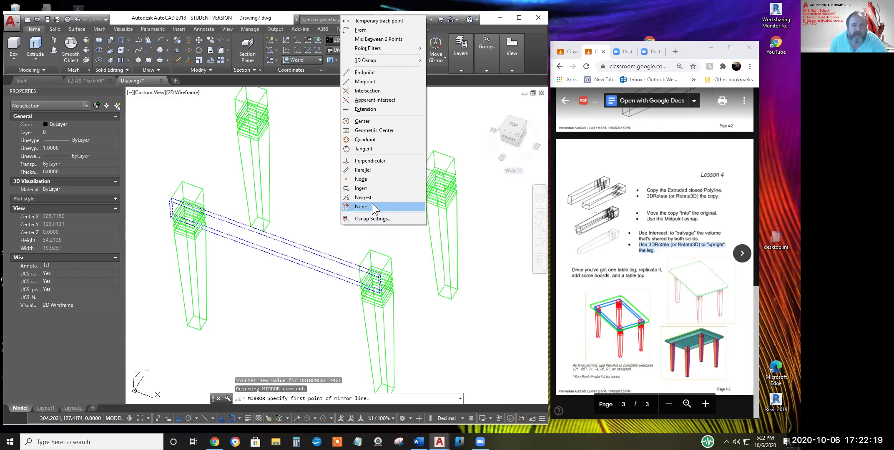
click(372, 39)
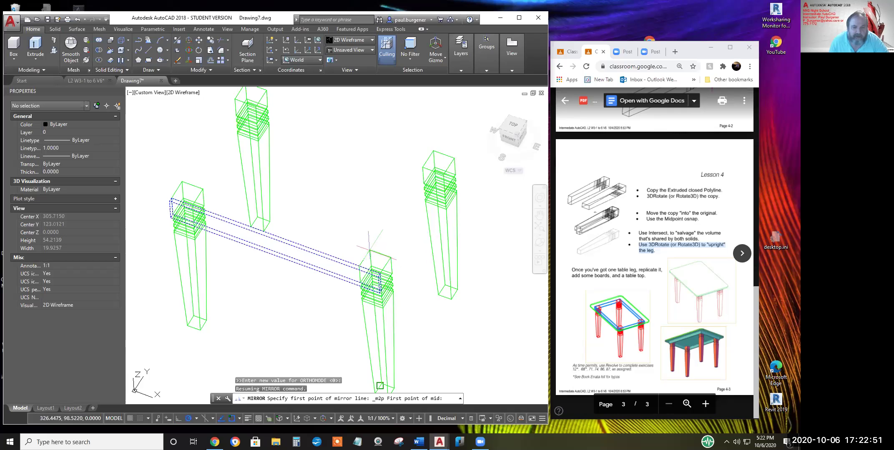
click(369, 251)
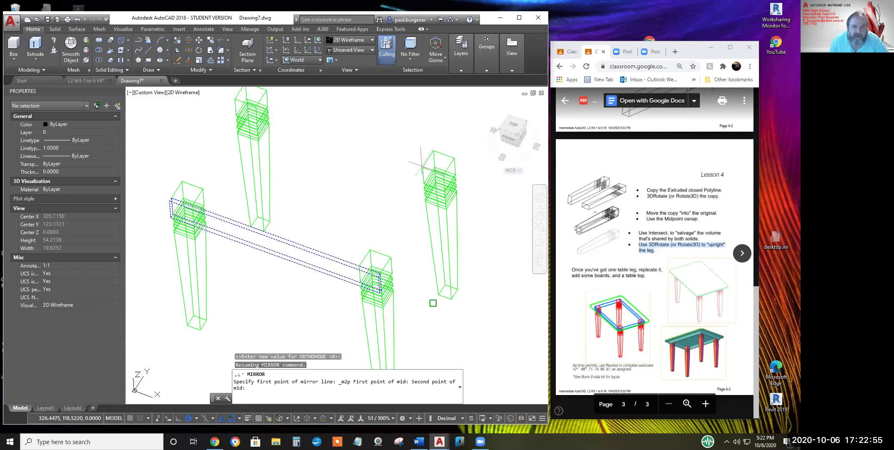
click(422, 167)
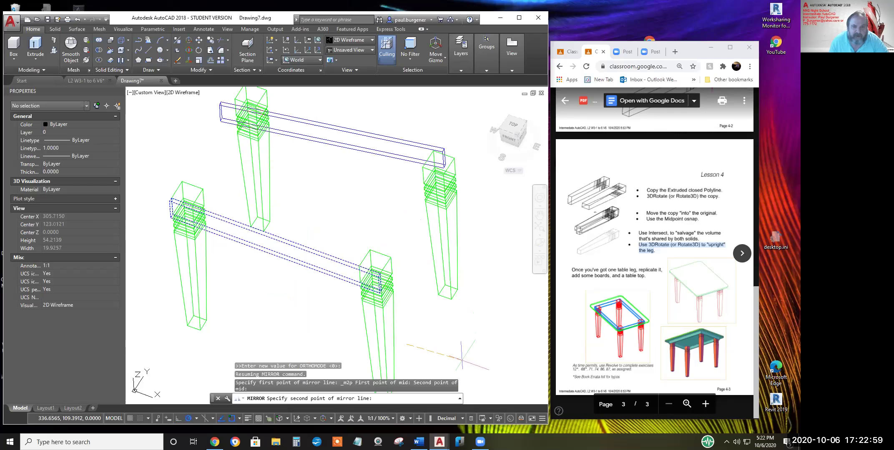
middle_drag(459, 329, 428, 236)
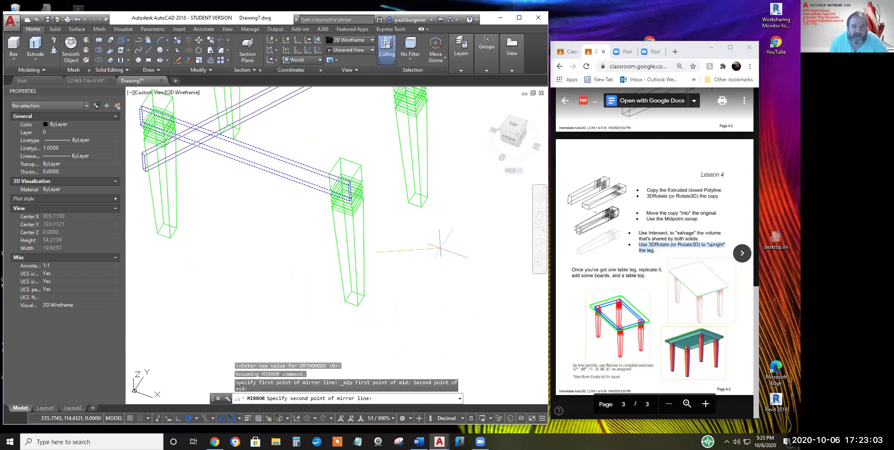
scroll(442, 271, down, 3)
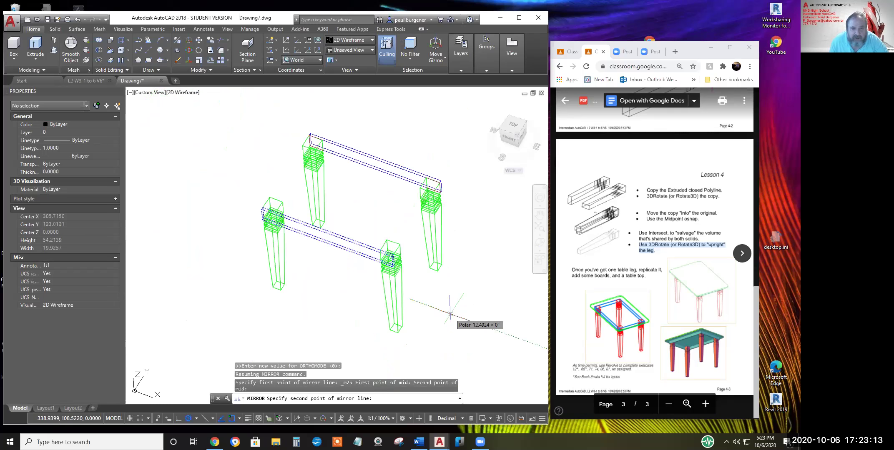
click(450, 314)
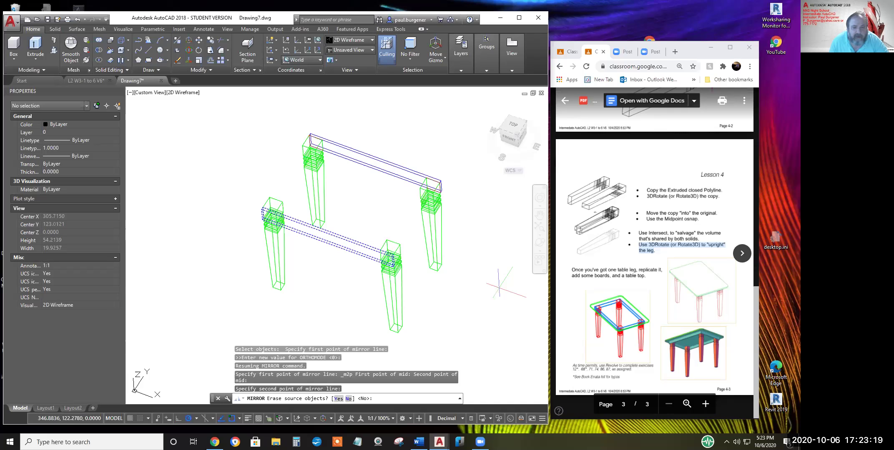
Zoom and pan to close in on the rail's joint with the front-right leg
scroll(391, 257, up, 5)
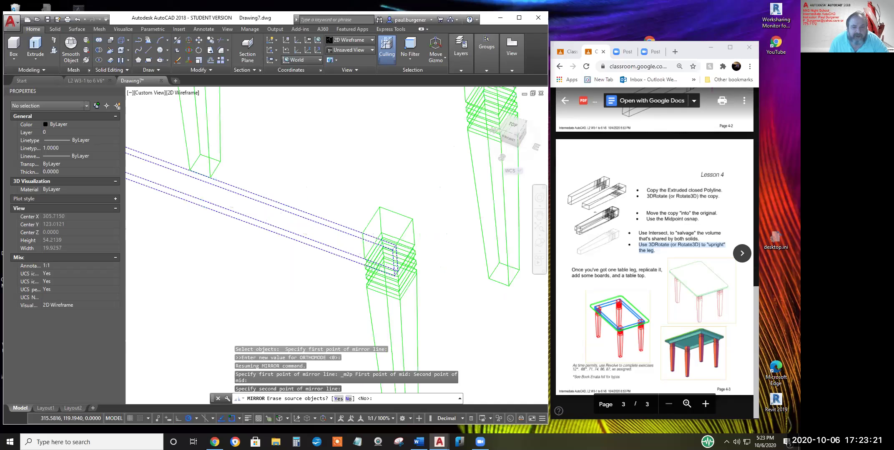
scroll(392, 261, up, 2)
scroll(391, 293, up, 4)
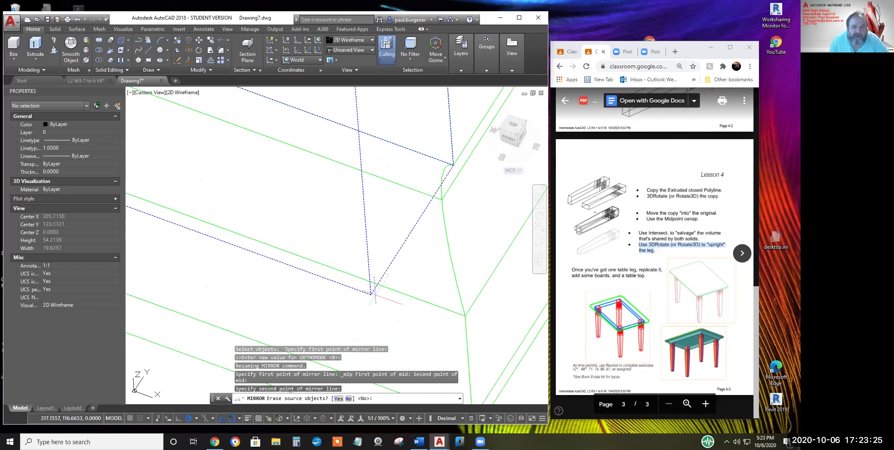
scroll(370, 295, down, 5)
middle_drag(439, 296, 344, 300)
scroll(418, 296, down, 3)
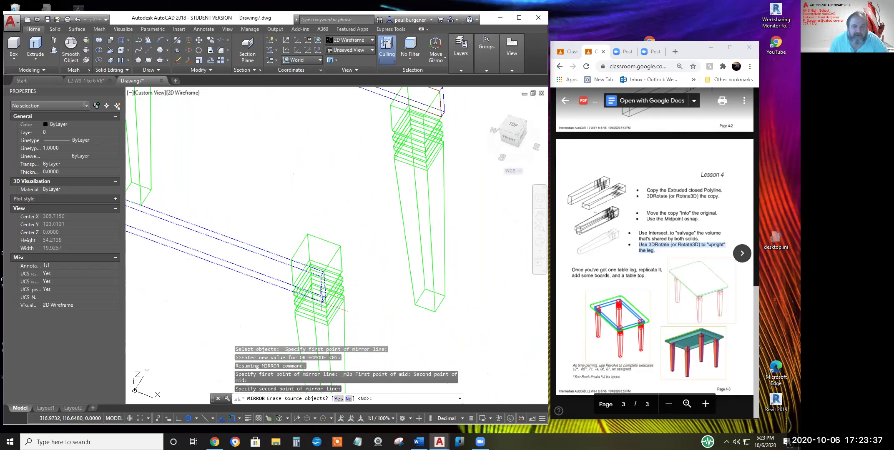
scroll(324, 301, up, 4)
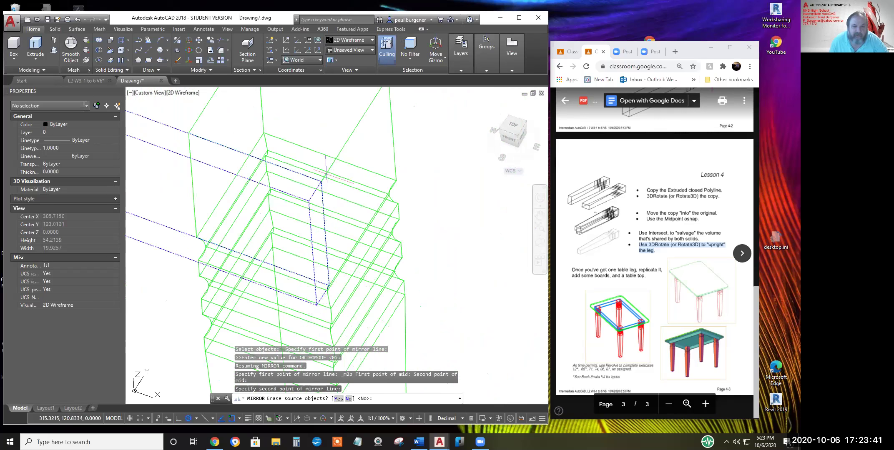
scroll(348, 278, down, 4)
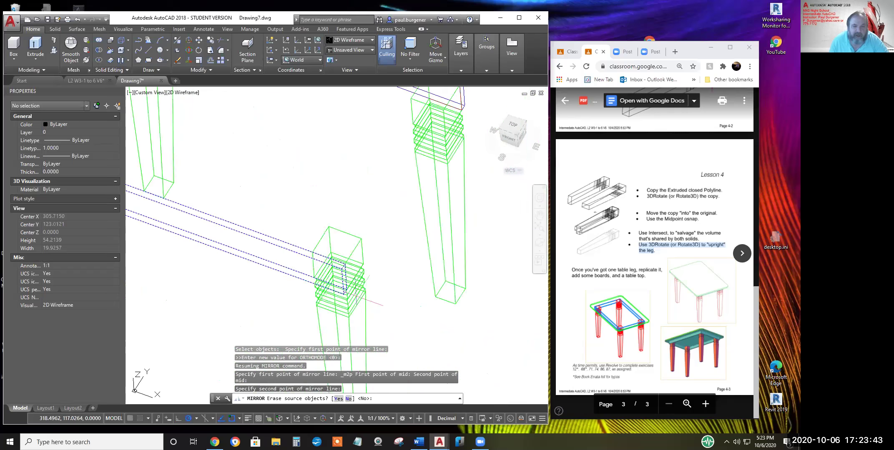
click(149, 61)
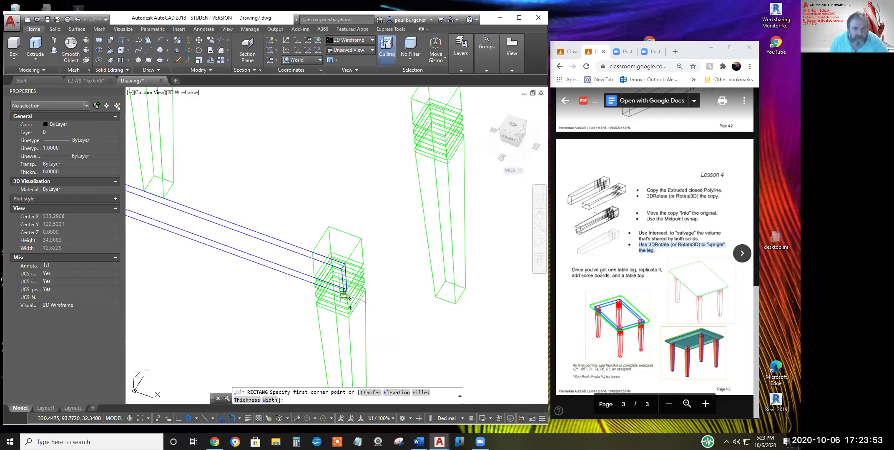
scroll(343, 295, up, 4)
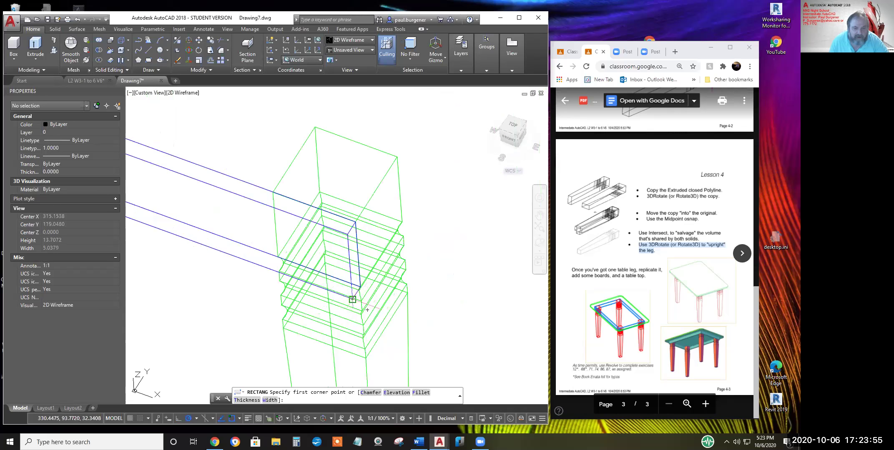
scroll(352, 299, up, 8)
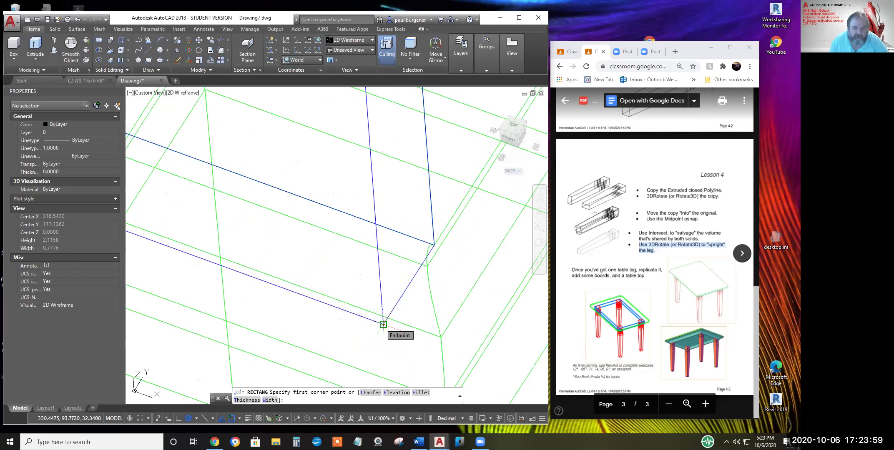
click(383, 324)
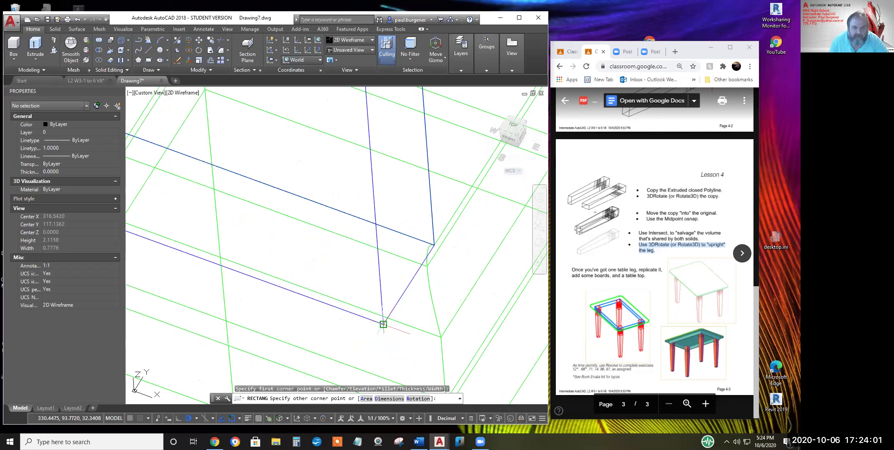
scroll(423, 323, down, 5)
middle_drag(475, 283, 290, 355)
scroll(357, 305, down, 6)
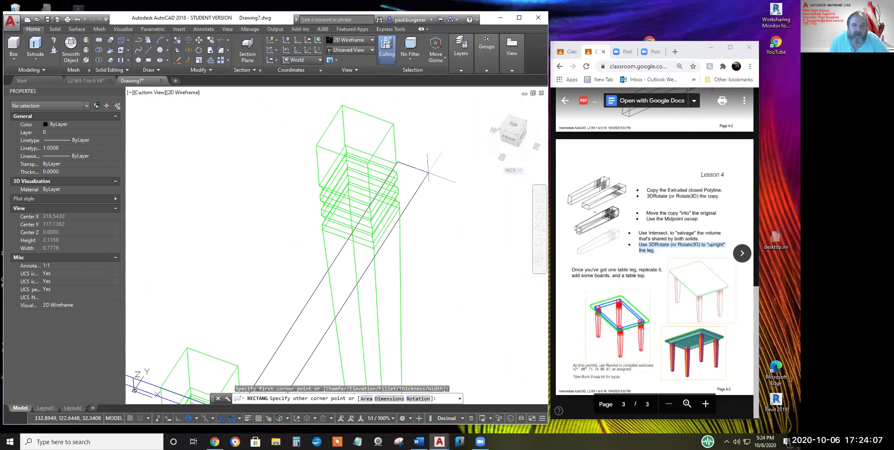
scroll(414, 166, up, 5)
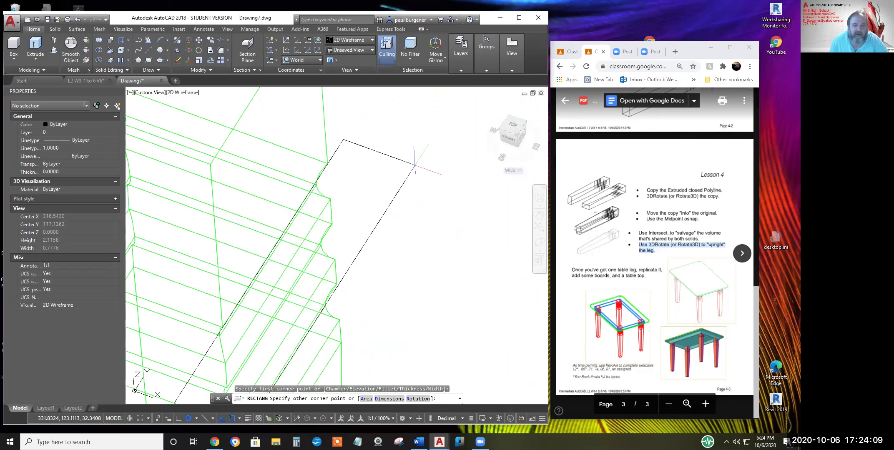
scroll(415, 166, down, 6)
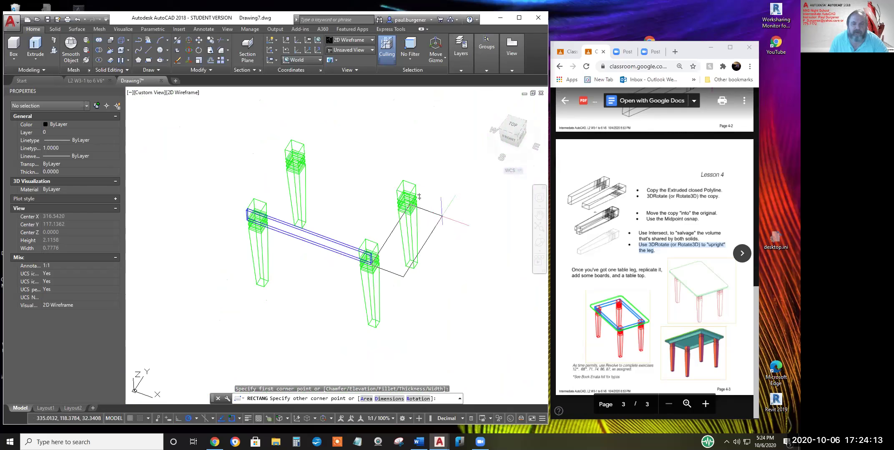
key(Escape)
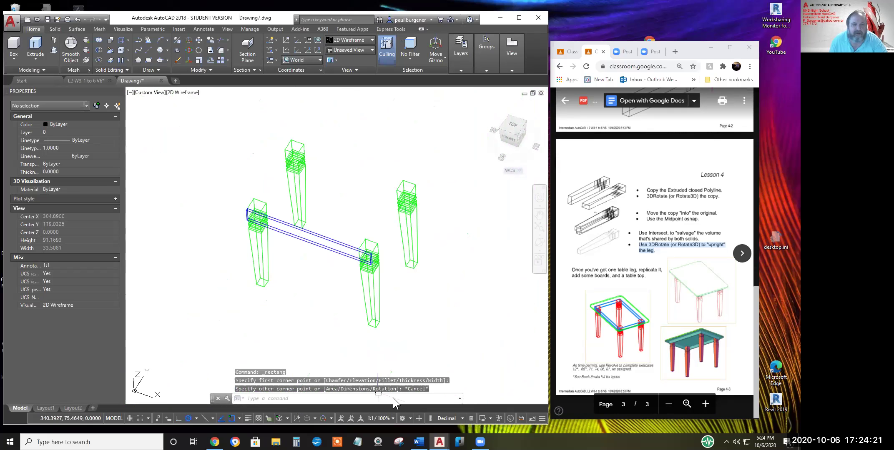
Restart Mirror from the expanded Modify panel and select the blue rail
scroll(319, 256, down, 2)
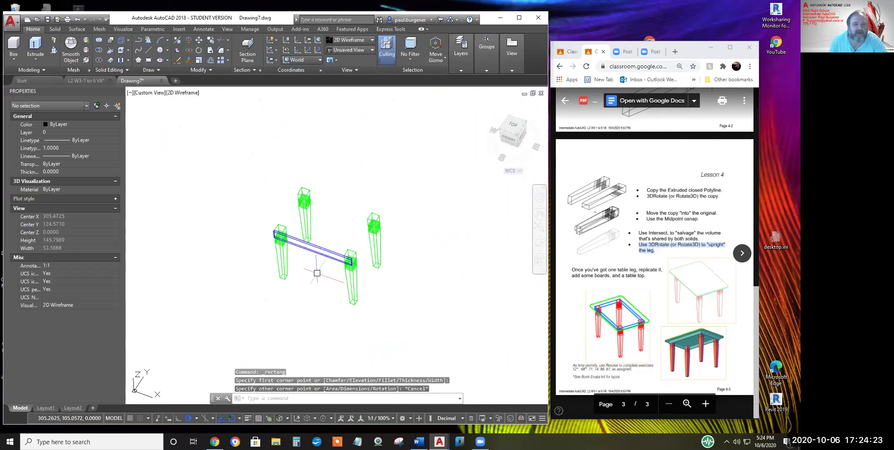
scroll(315, 269, up, 2)
key(Escape)
key(Escape)
key(Escape)
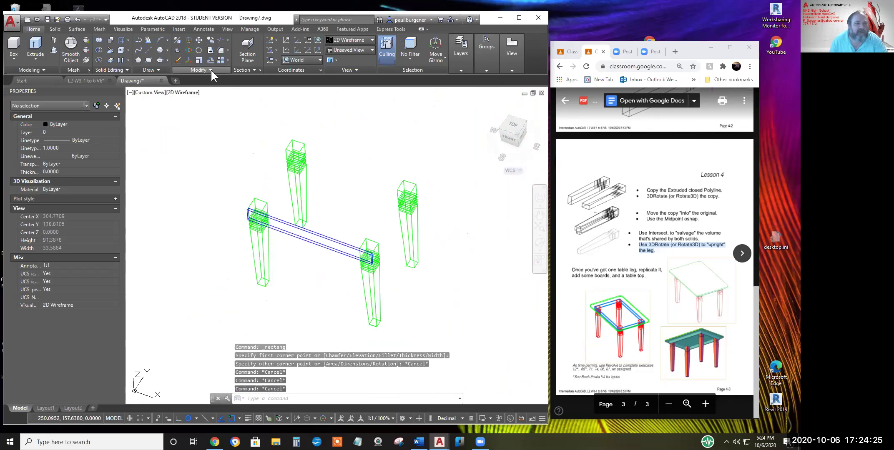
click(210, 69)
click(220, 79)
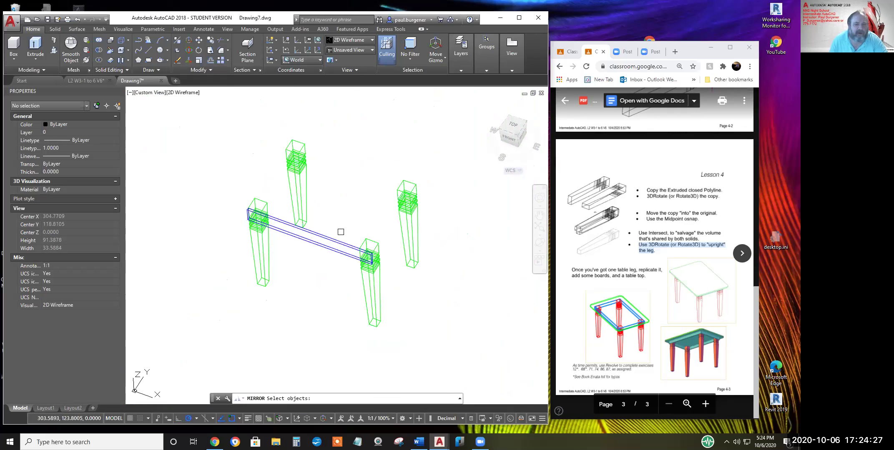
click(339, 231)
click(324, 253)
key(Return)
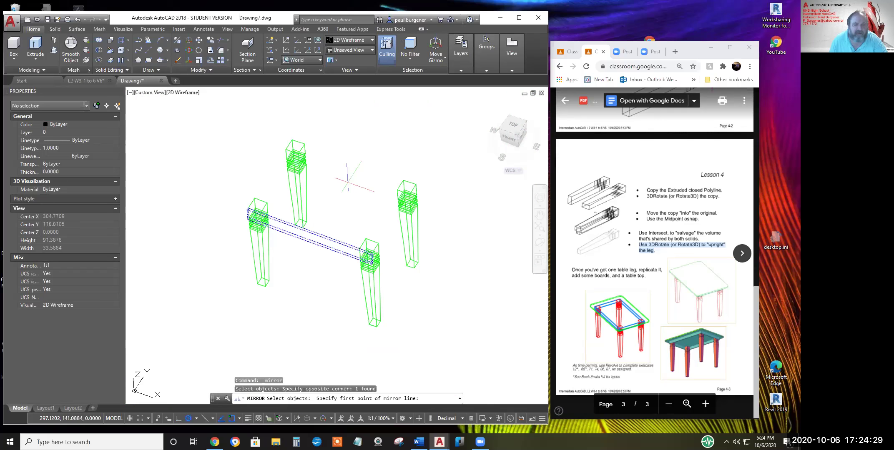
Set the mirror line from the midpoint between two leg points, keeping the original rail
shift+right_click(348, 177)
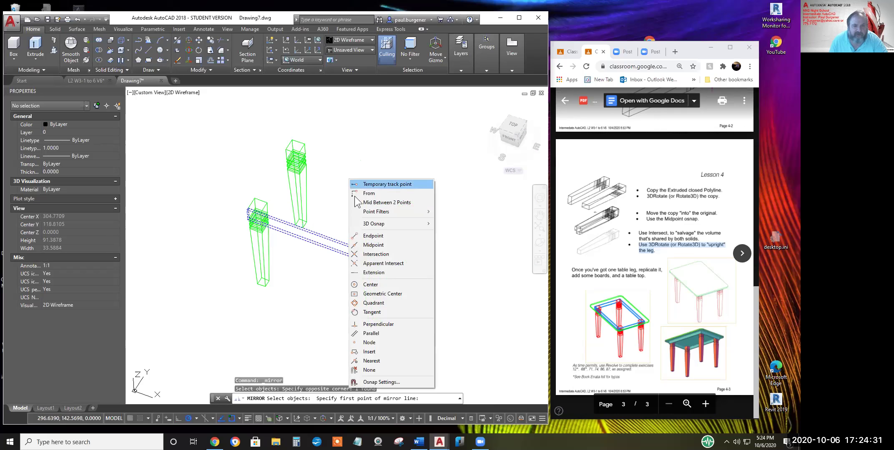
click(376, 203)
click(372, 229)
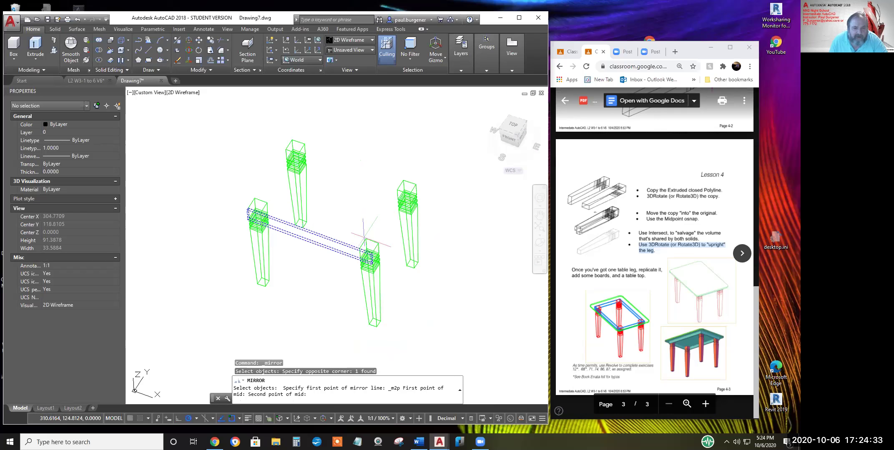
click(401, 188)
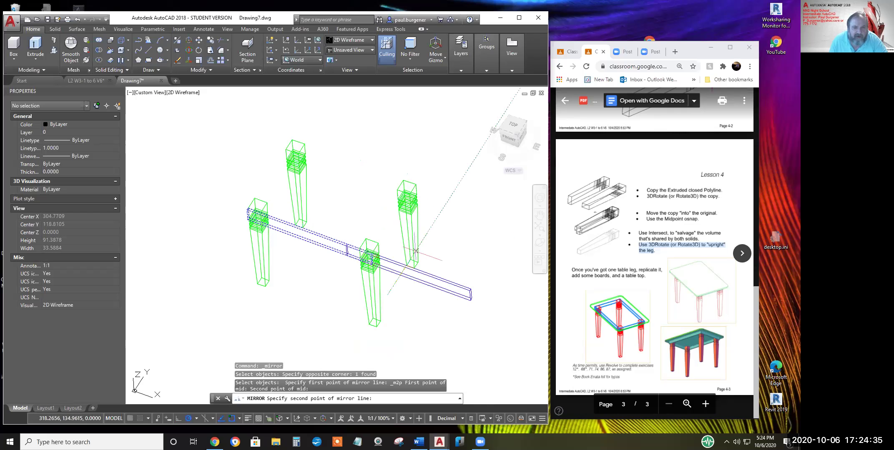
click(437, 309)
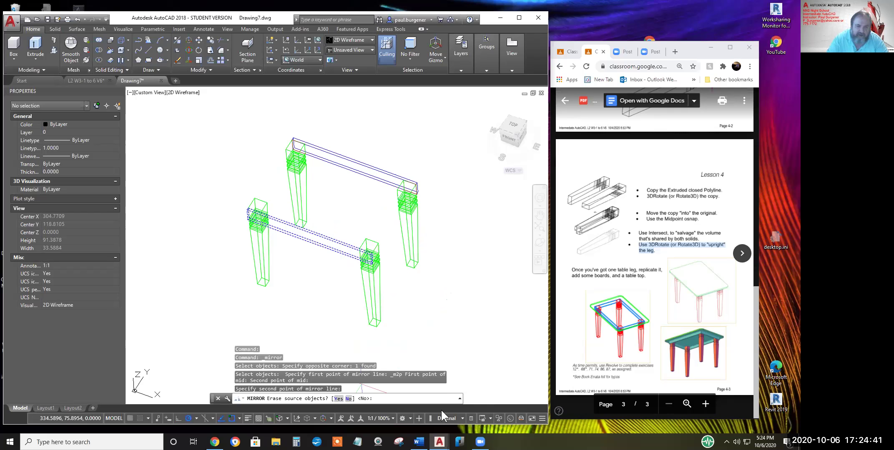
key(Return)
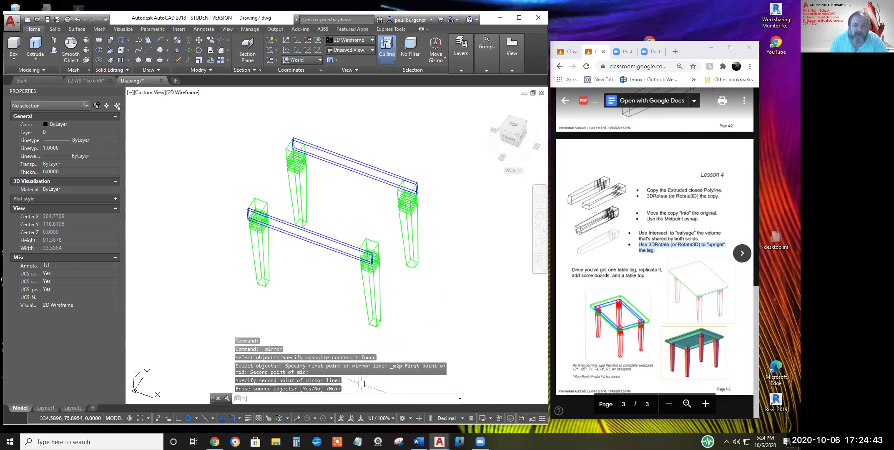
scroll(412, 210, up, 5)
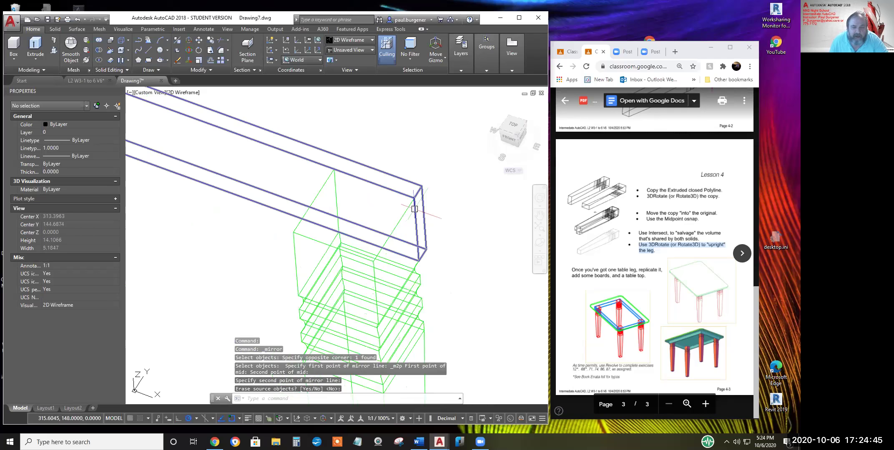
scroll(412, 211, down, 4)
middle_drag(398, 242, 358, 167)
scroll(358, 167, up, 3)
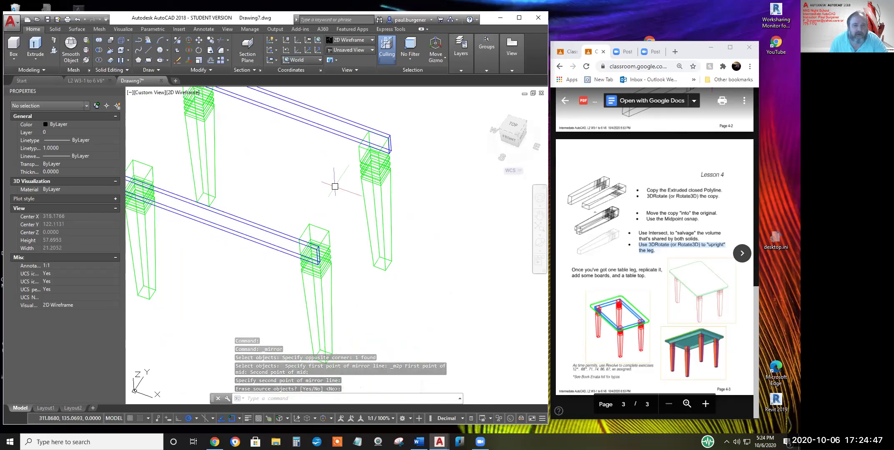
key(Escape)
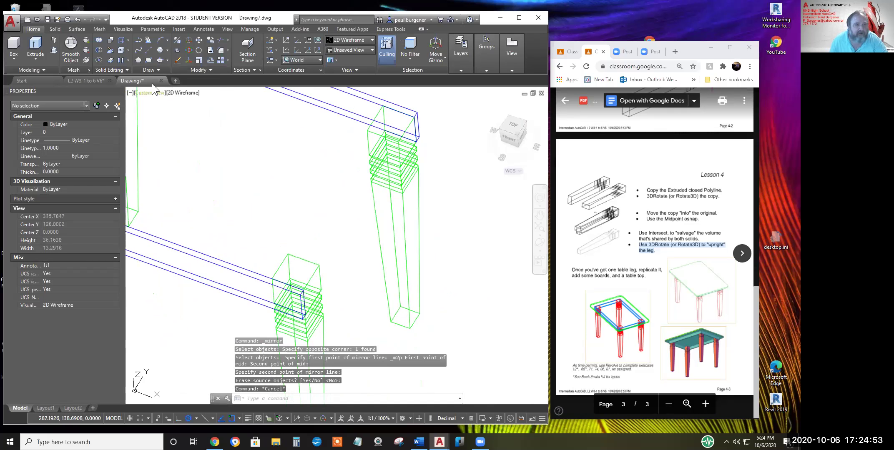
Draw a thin rectangle from the rail corner toward the other leg, entering .7 for the opposite corner
click(147, 59)
scroll(304, 313, up, 4)
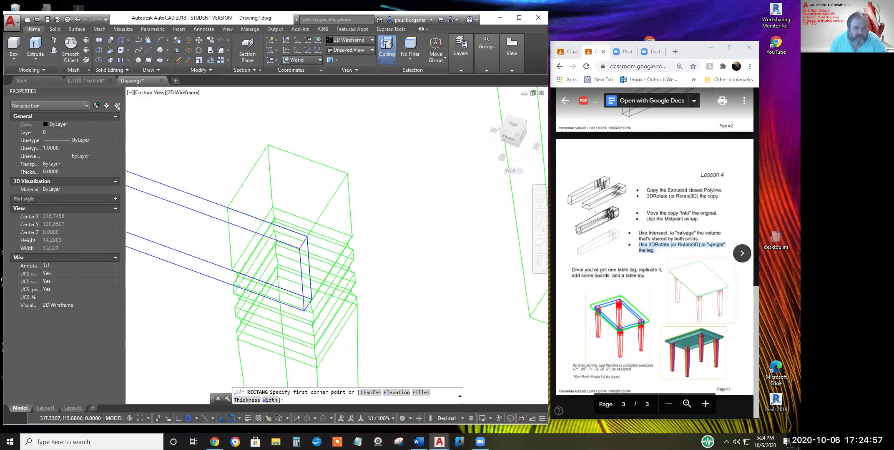
scroll(301, 325, up, 5)
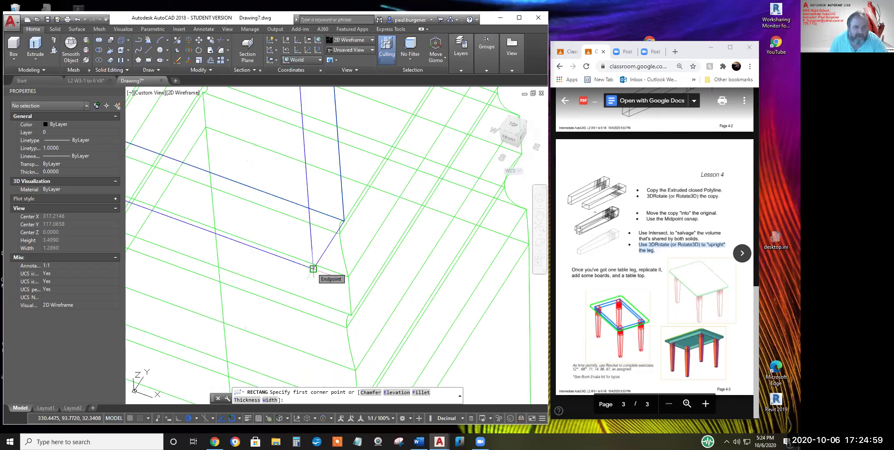
click(313, 269)
scroll(313, 269, down, 3)
middle_drag(379, 209, 427, 165)
scroll(318, 271, down, 5)
scroll(343, 200, up, 4)
scroll(344, 200, up, 3)
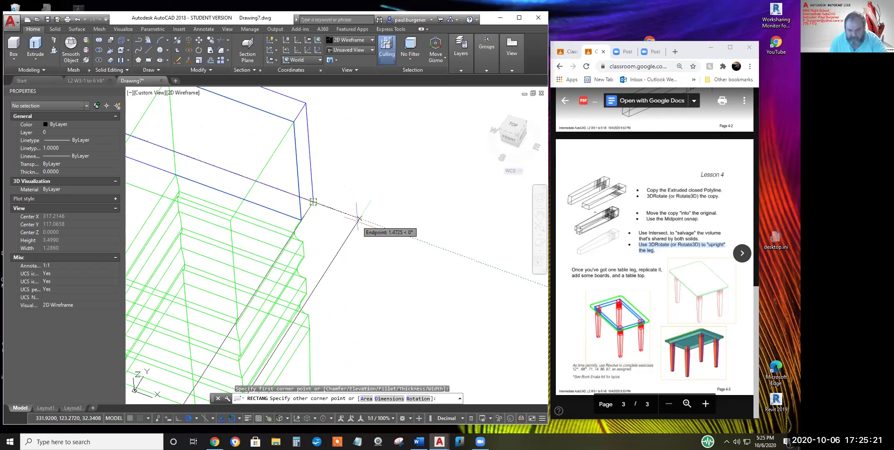
text(.75)
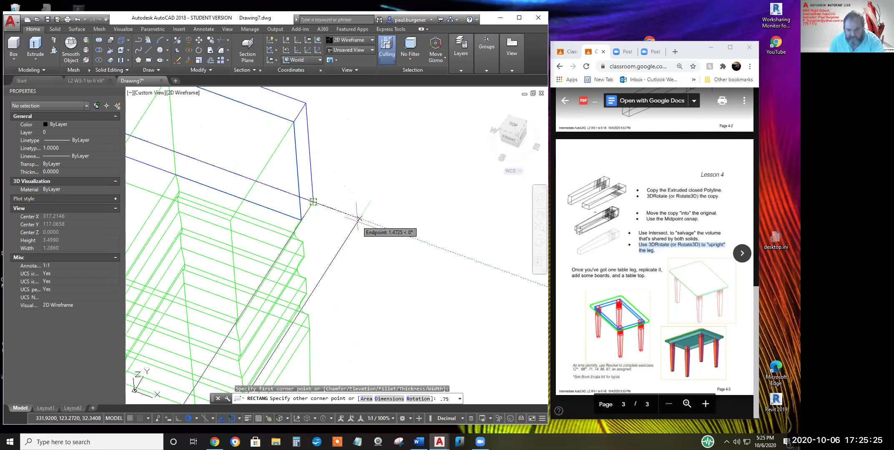
key(Return)
scroll(358, 221, down, 4)
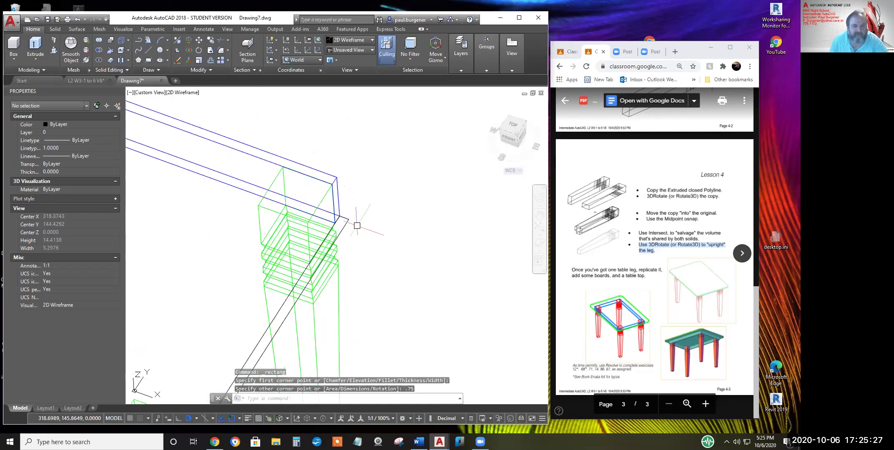
middle_drag(356, 225, 388, 163)
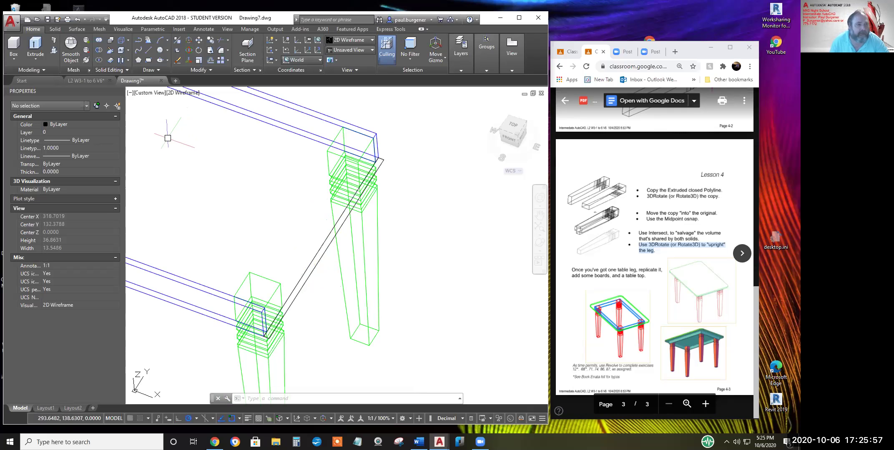
Extrude the thin rectangle up to the rail's top endpoint, forming a 4.4392-high side rail, and select it
click(34, 42)
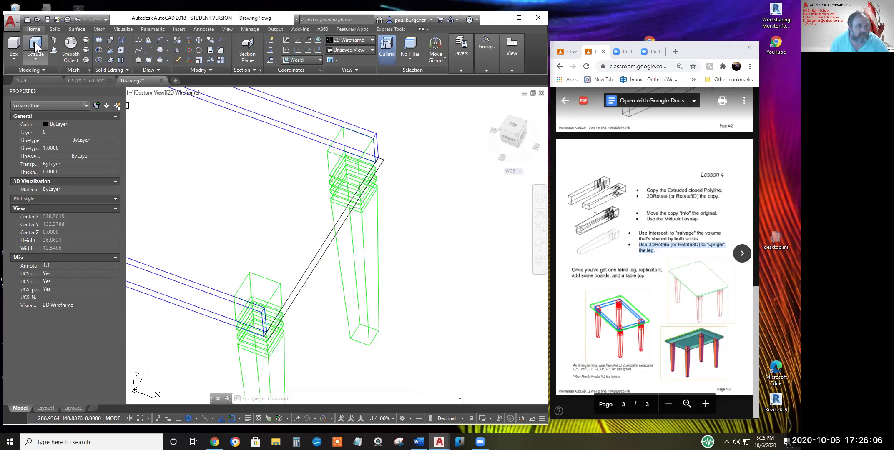
click(322, 259)
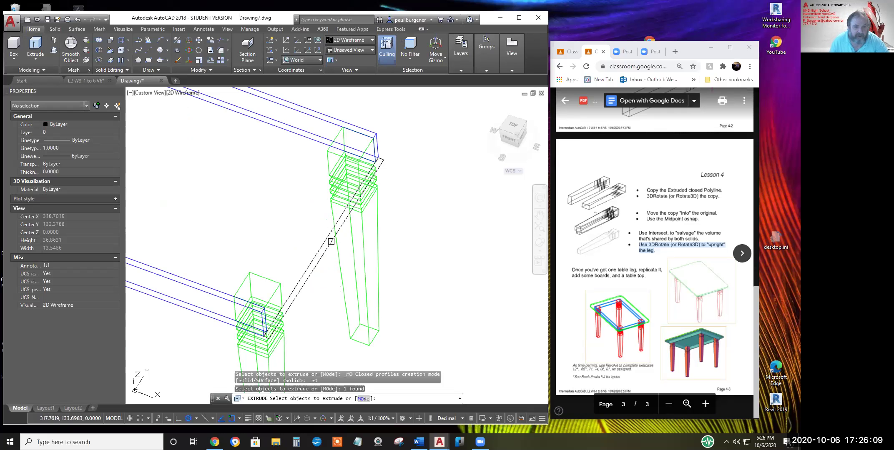
key(Return)
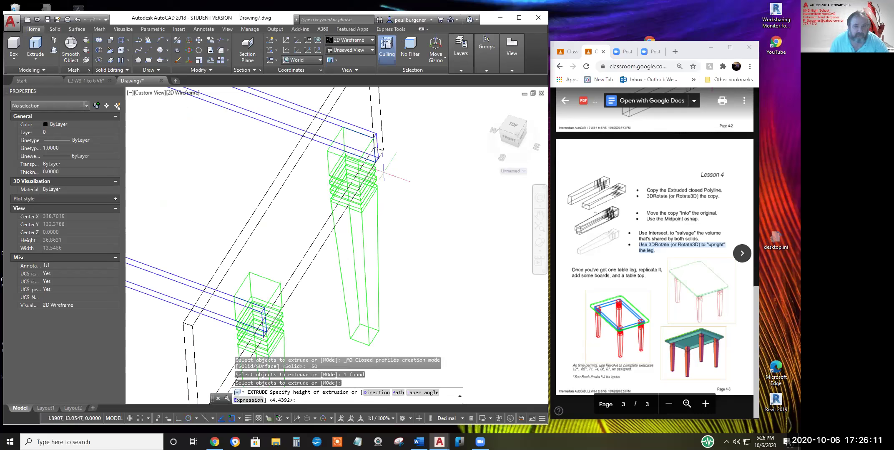
scroll(382, 170, up, 3)
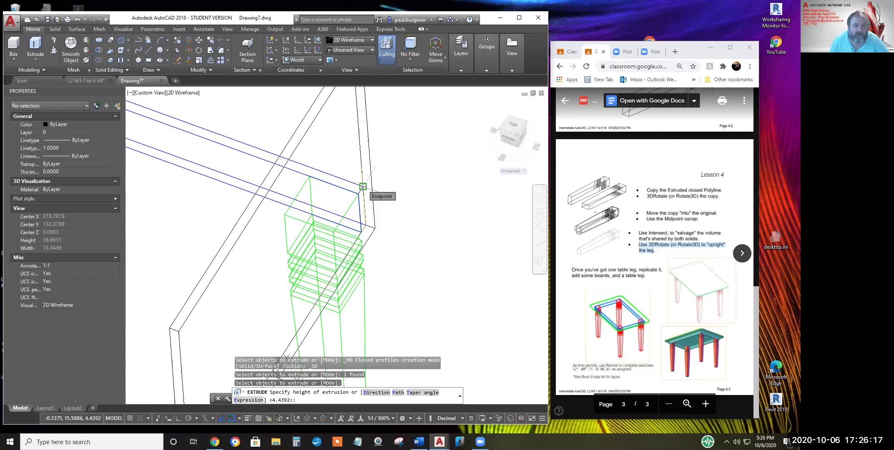
click(362, 187)
scroll(387, 225, down, 3)
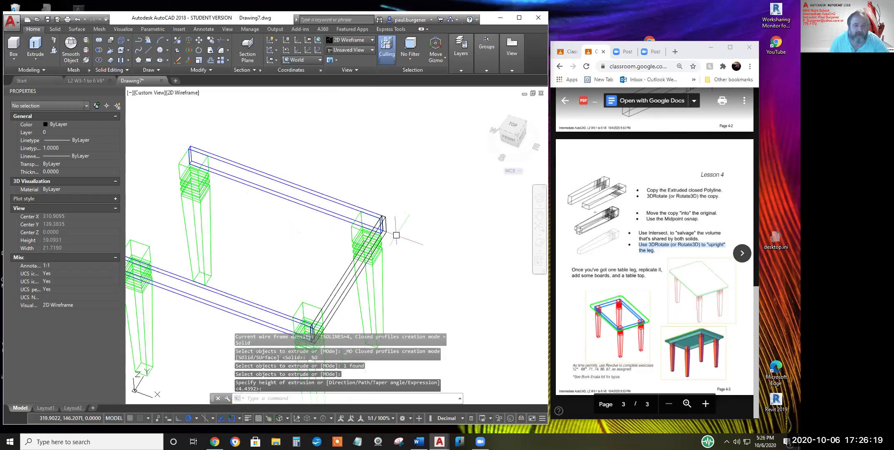
middle_drag(400, 265, 459, 200)
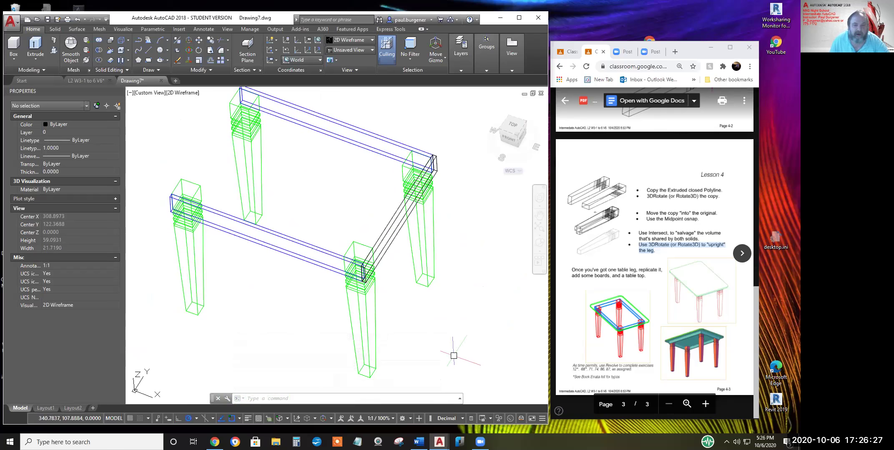
click(385, 235)
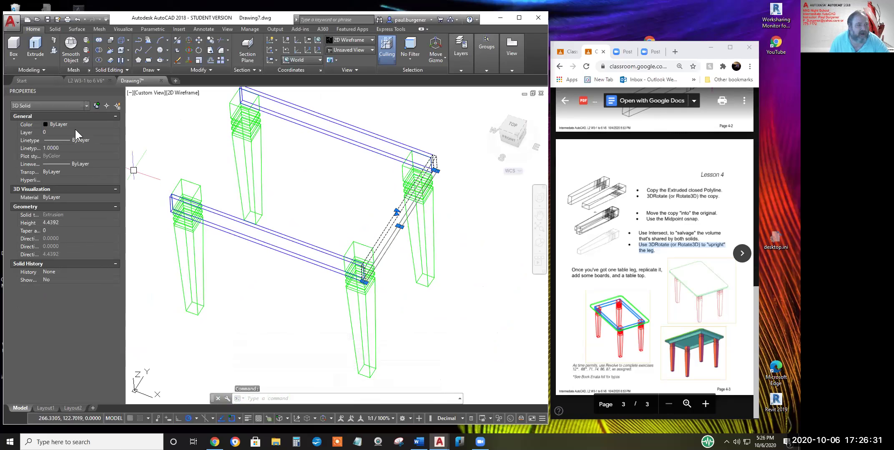
Set the selected side rail's colour to Blue in Properties, then deselect it
click(79, 124)
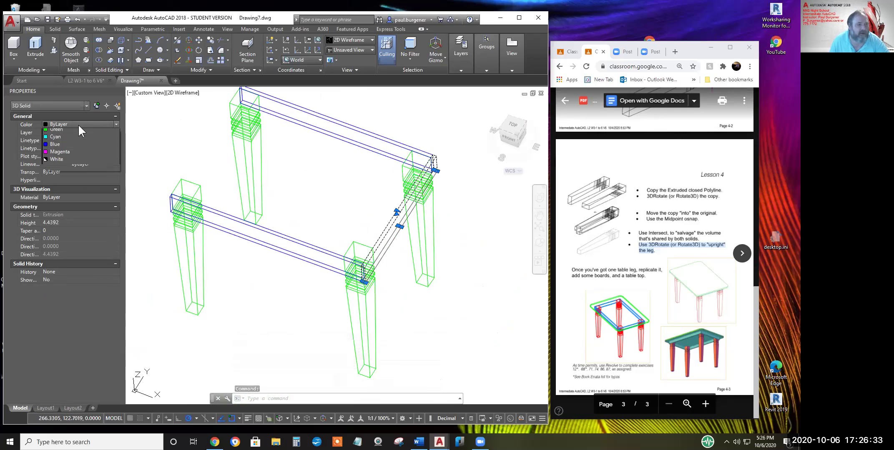
click(55, 144)
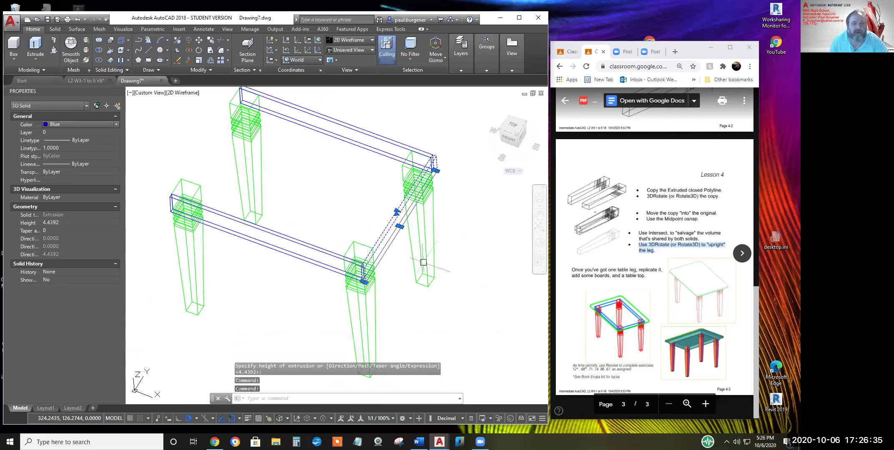
key(Escape)
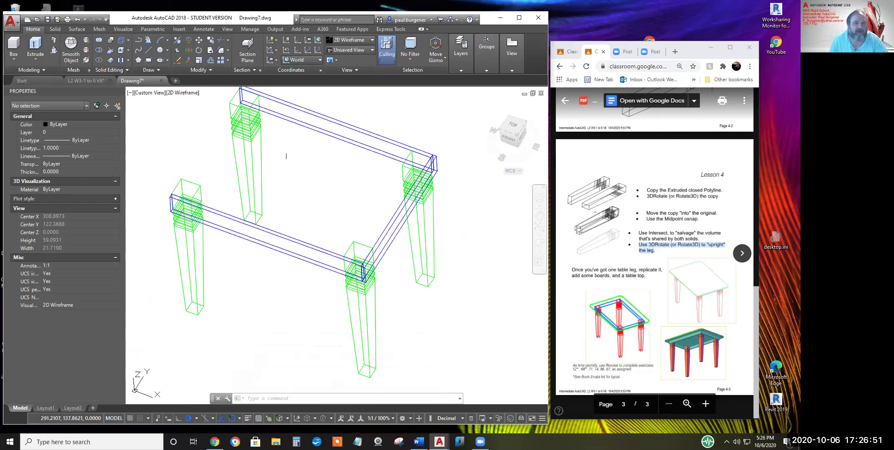
Begin mirroring the right side rail about two midpoints, then cancel the attempt
click(209, 69)
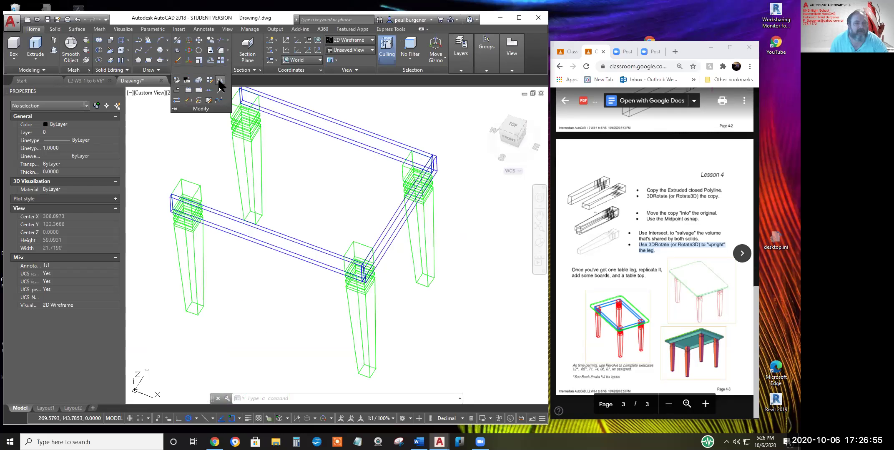
click(219, 80)
click(386, 221)
key(Return)
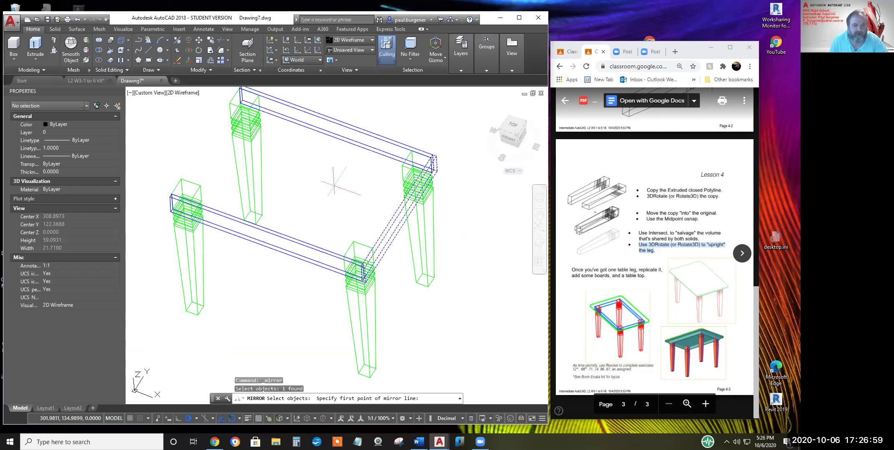
click(263, 241)
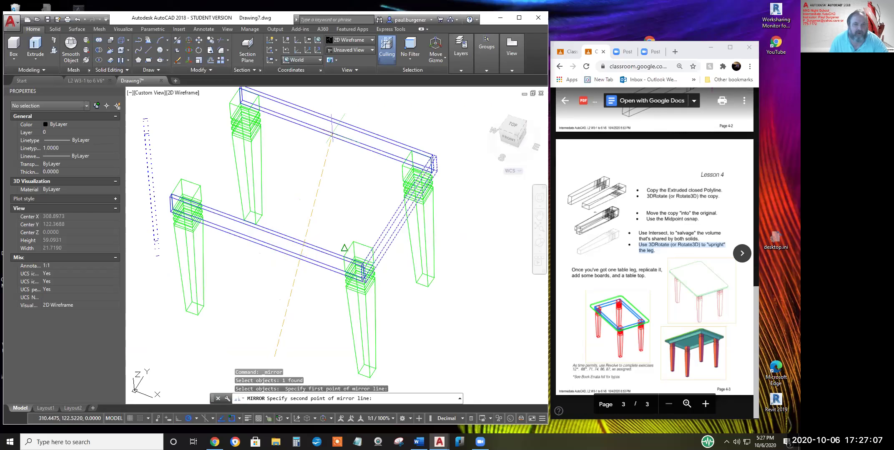
click(333, 133)
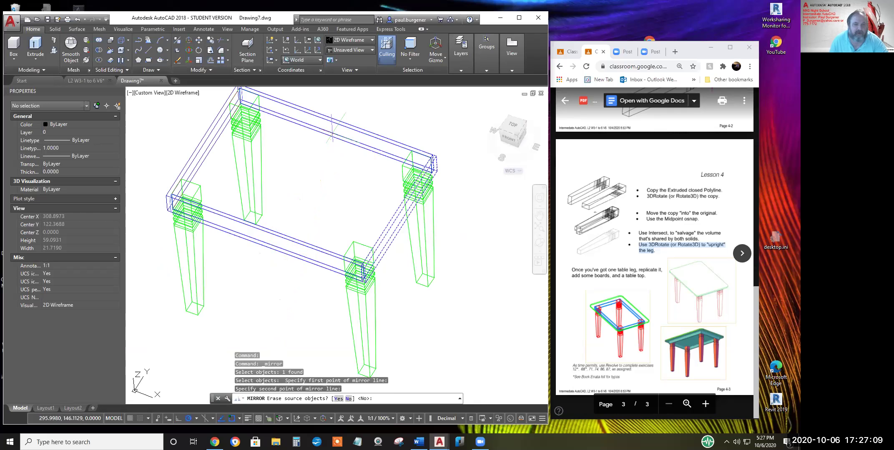
middle_drag(239, 196, 250, 229)
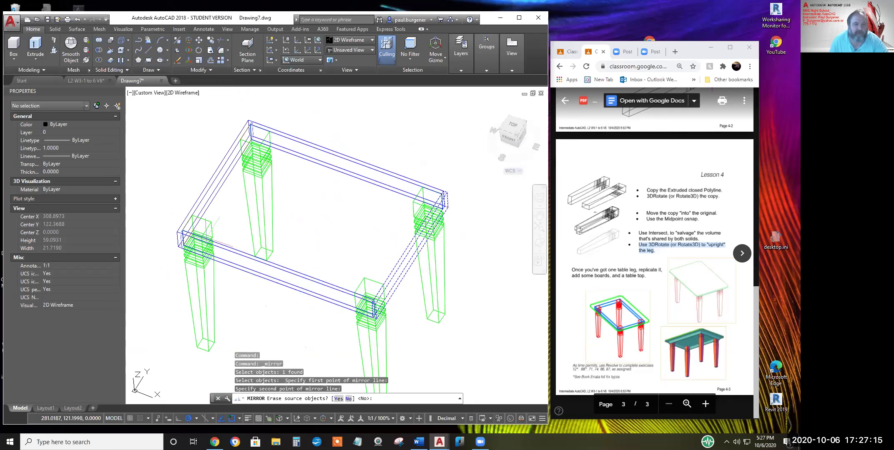
scroll(180, 227, up, 3)
scroll(180, 228, up, 3)
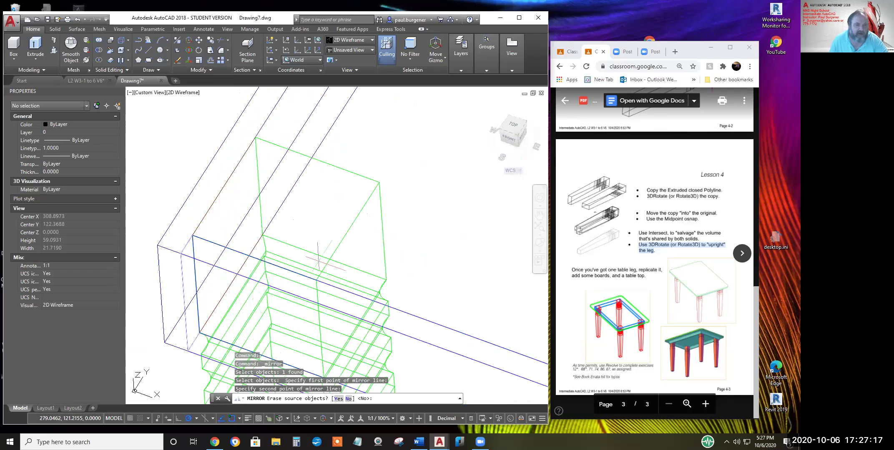
scroll(321, 256, down, 3)
scroll(375, 275, down, 5)
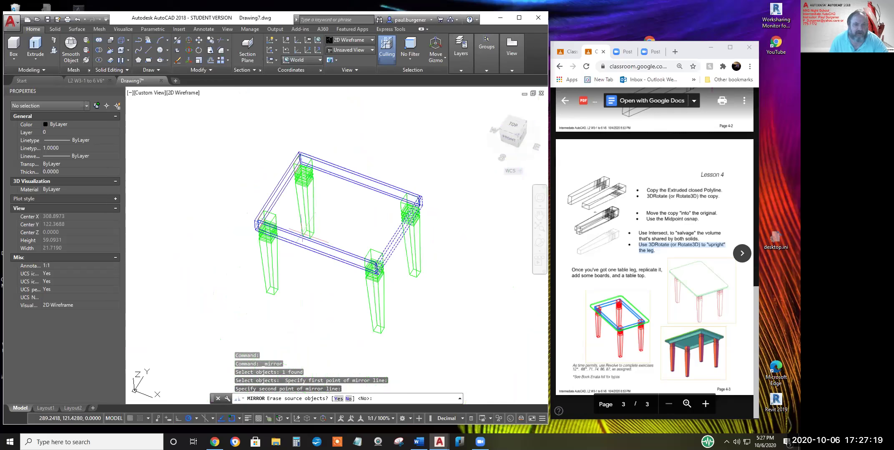
key(Escape)
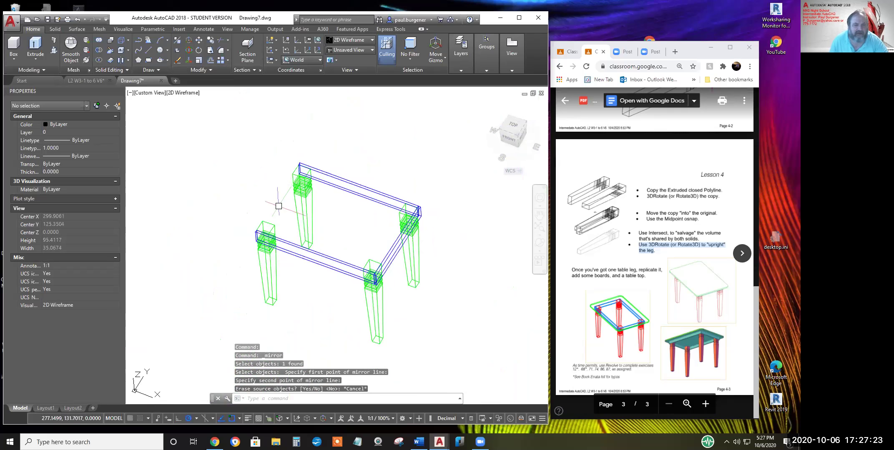
Mirror the right side rail onto the opposite short side, keeping the original
click(208, 69)
click(221, 79)
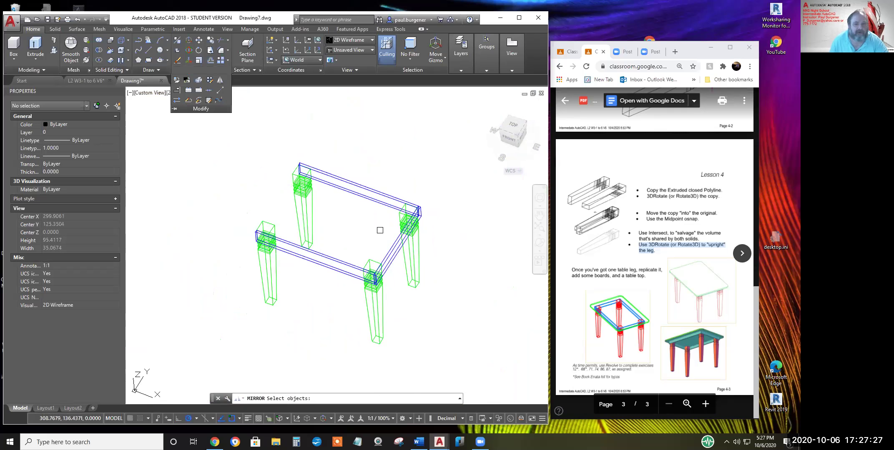
click(396, 246)
key(Return)
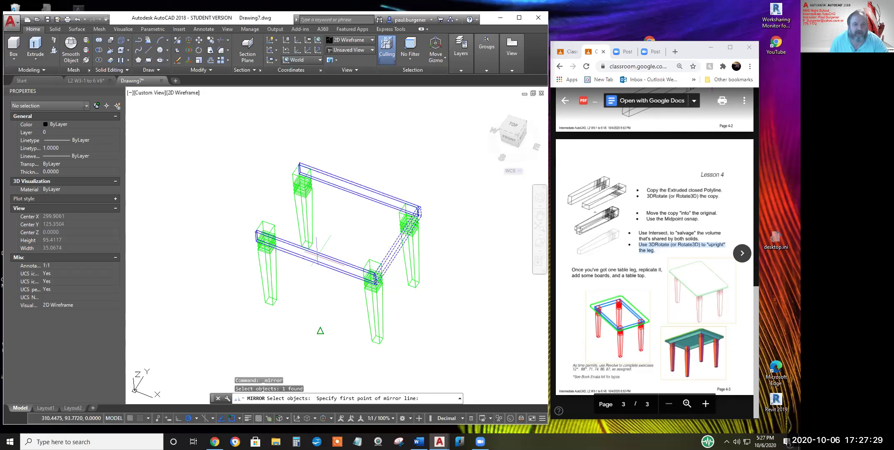
click(316, 252)
click(377, 201)
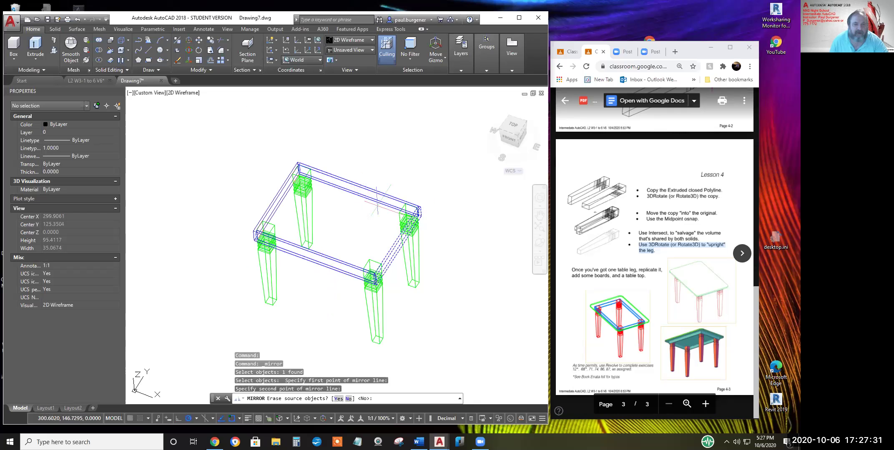
key(Return)
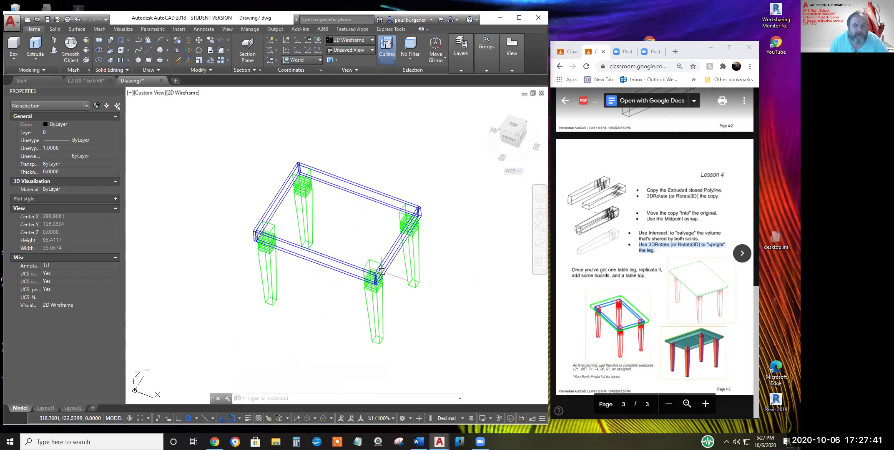
scroll(373, 276, up, 10)
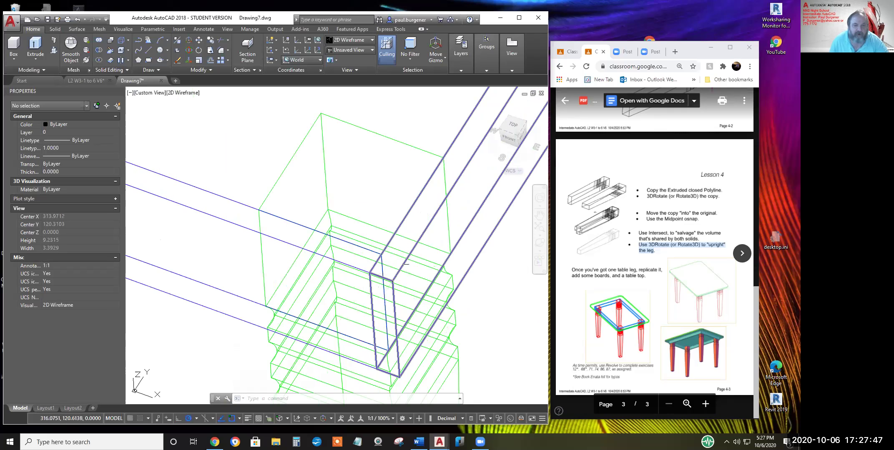
scroll(407, 263, down, 4)
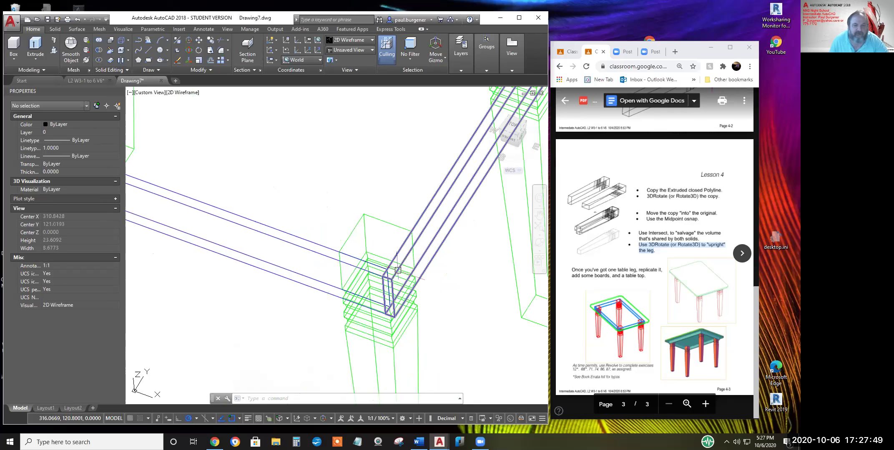
scroll(397, 270, down, 4)
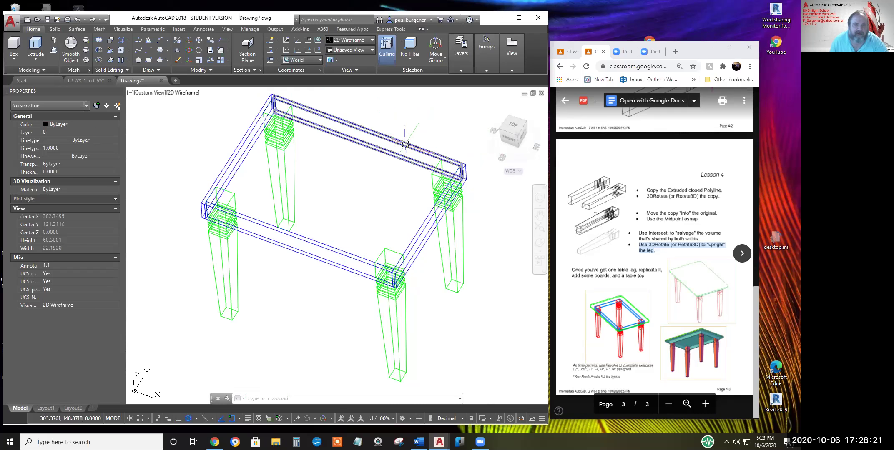
Draw a rectangle from the table's front-left corner to its back-right corner
middle_drag(378, 158, 376, 194)
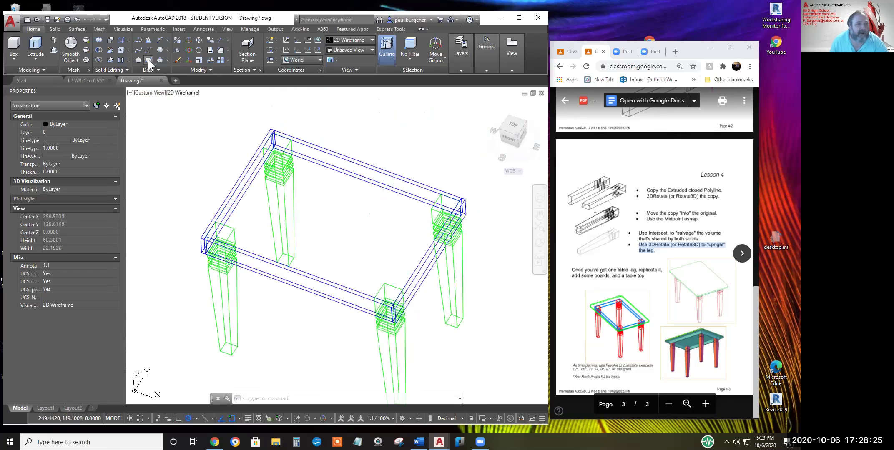
click(148, 60)
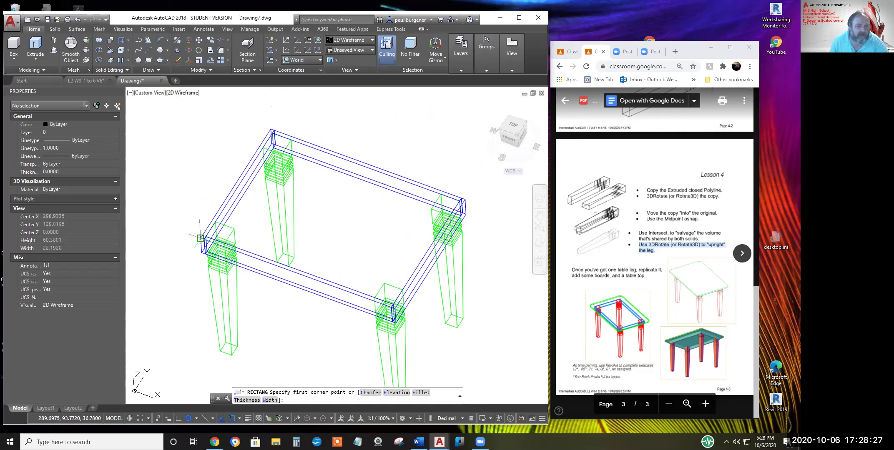
click(201, 238)
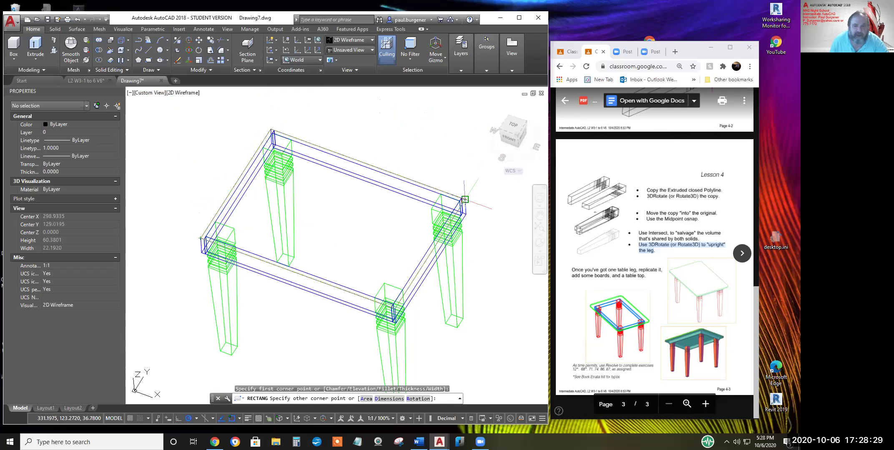
click(464, 200)
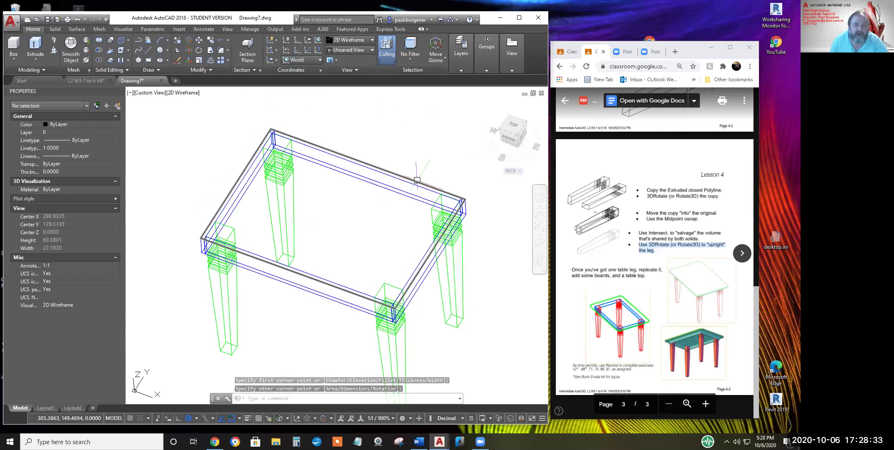
Try offsetting the table-top edge and right rail with the default distance, then cancel
click(210, 60)
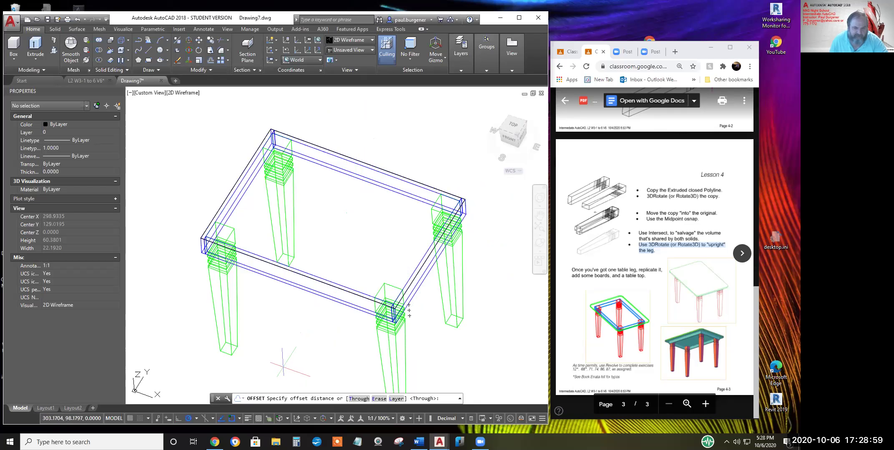
key(Return)
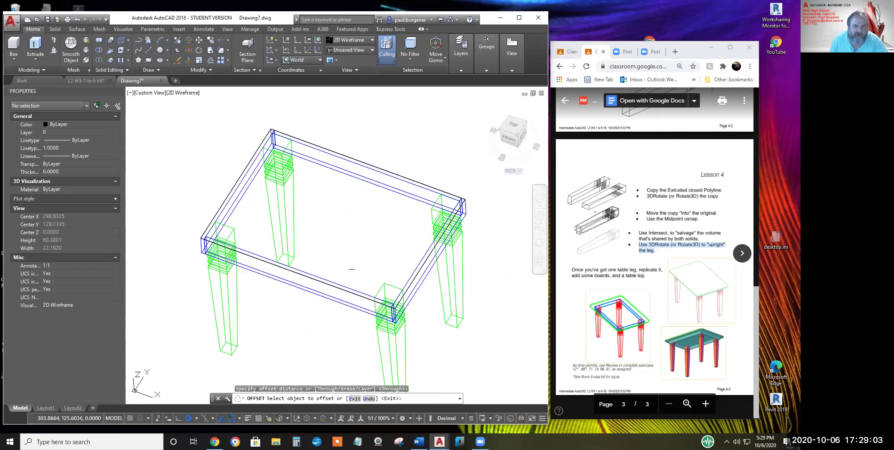
click(383, 171)
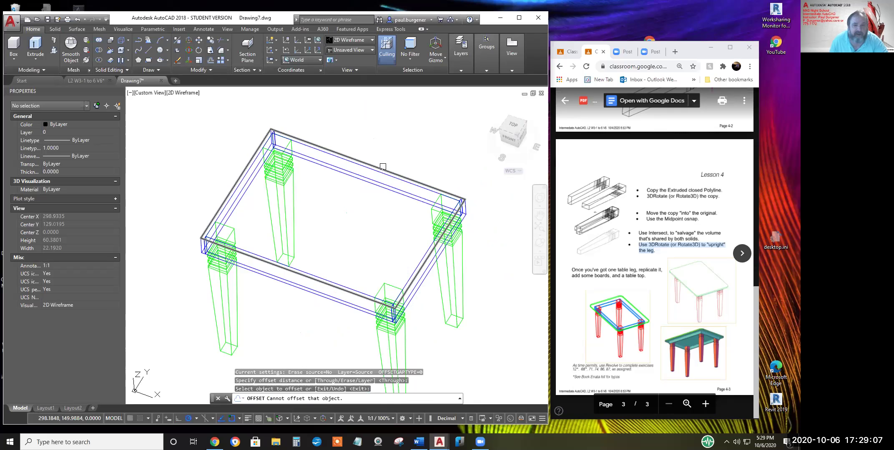
click(381, 167)
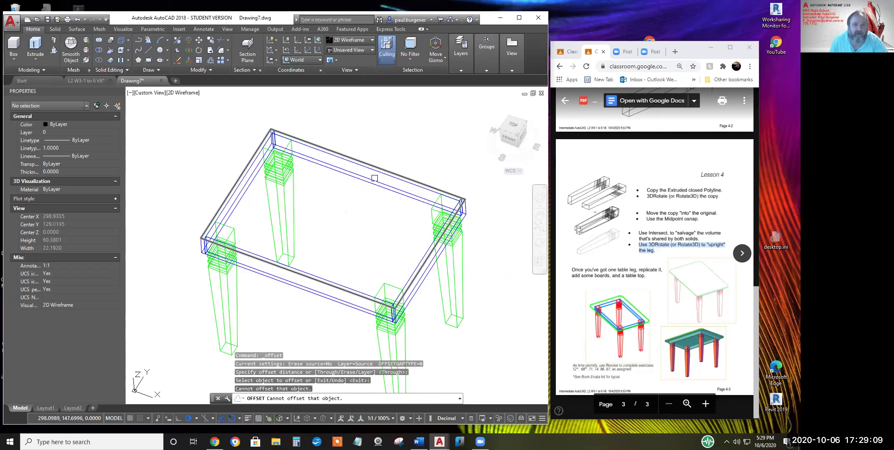
click(379, 171)
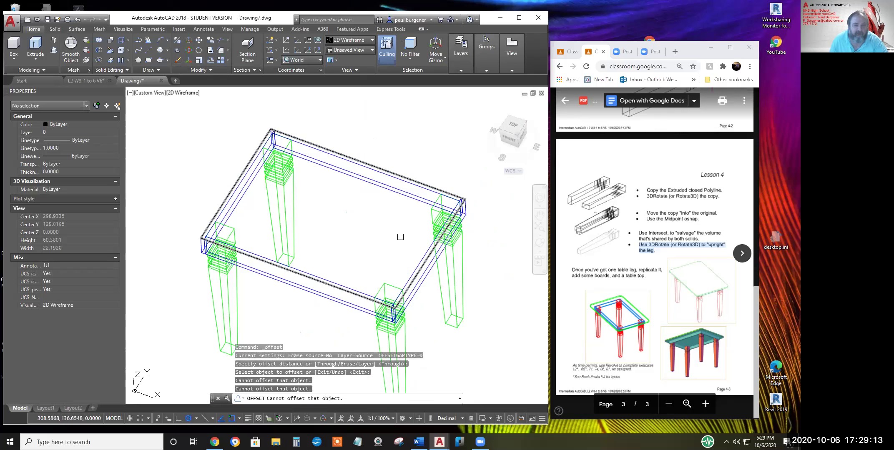
click(420, 296)
click(422, 282)
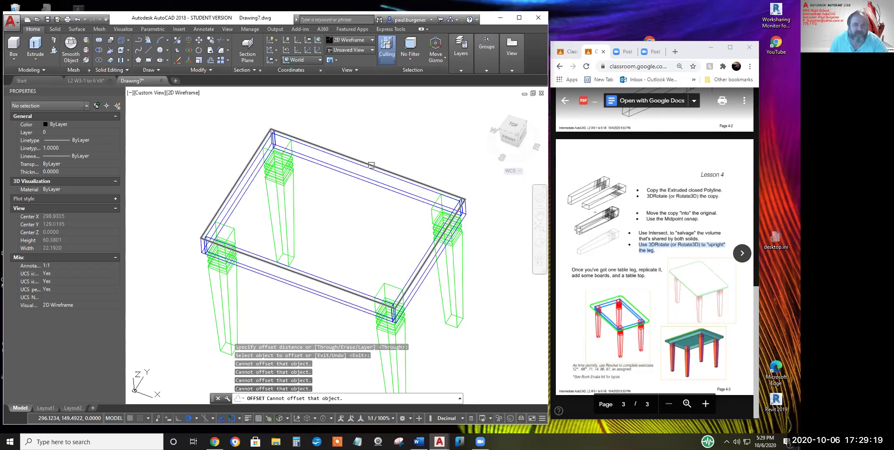
key(Escape)
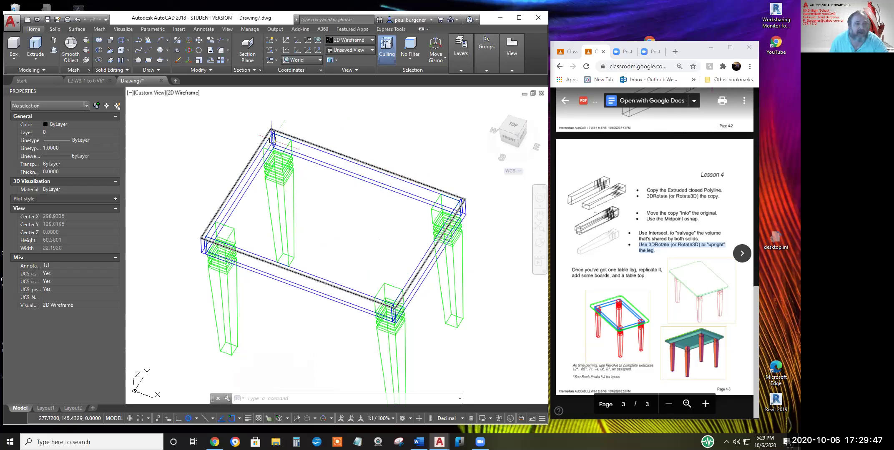
Offset the table-top rectangle 5 units outward to create an overhanging outline
click(212, 58)
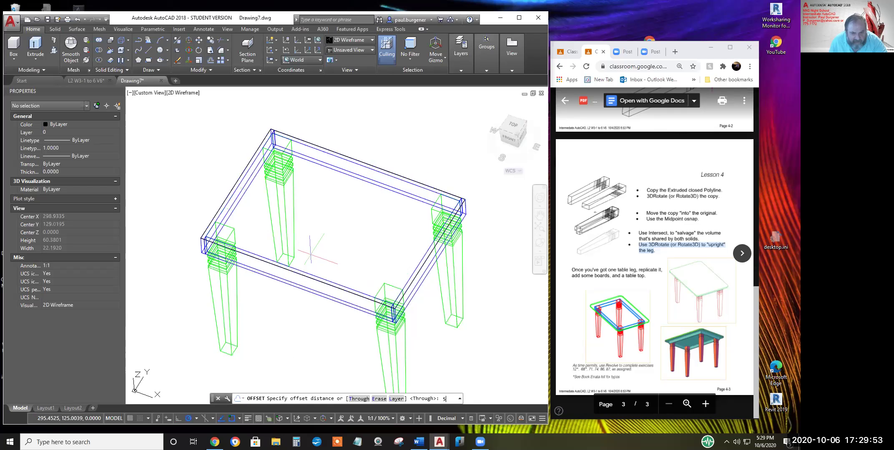
key(Return)
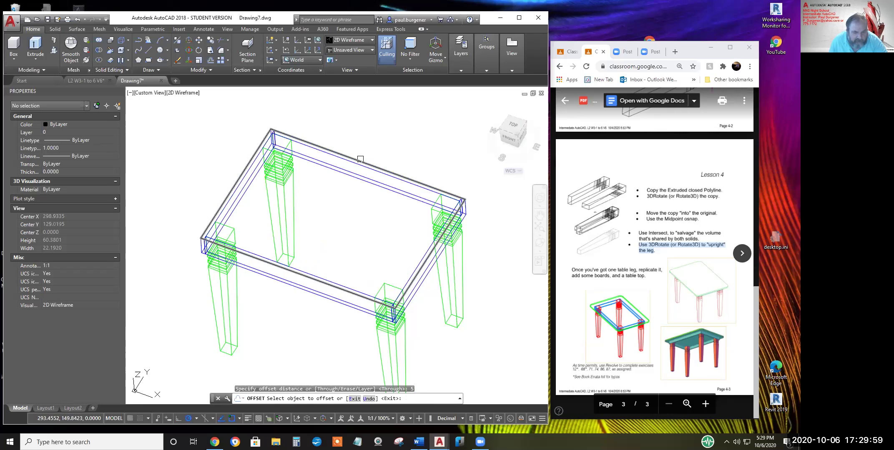
click(360, 159)
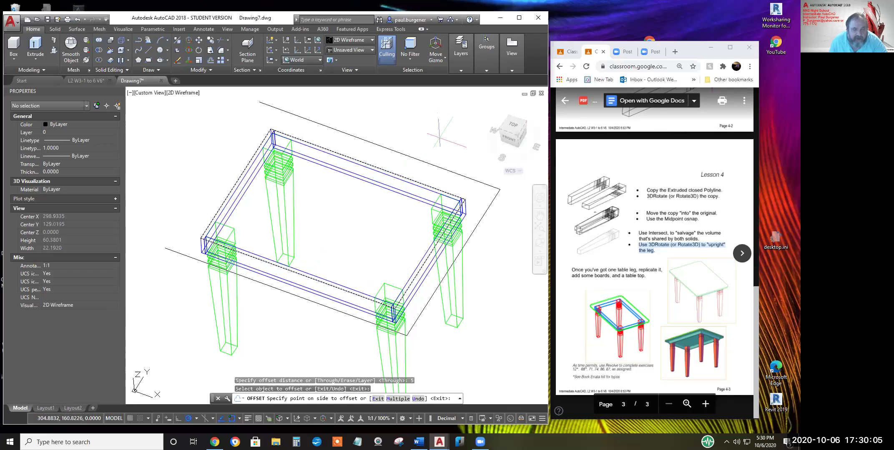
click(440, 138)
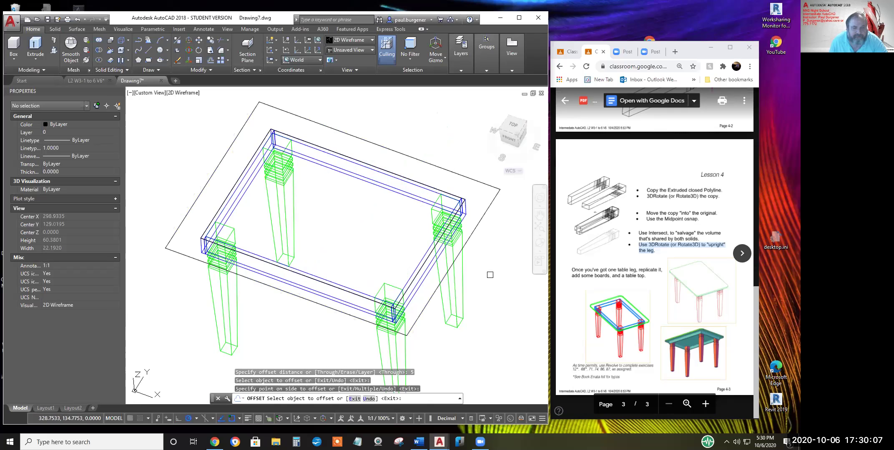
click(410, 182)
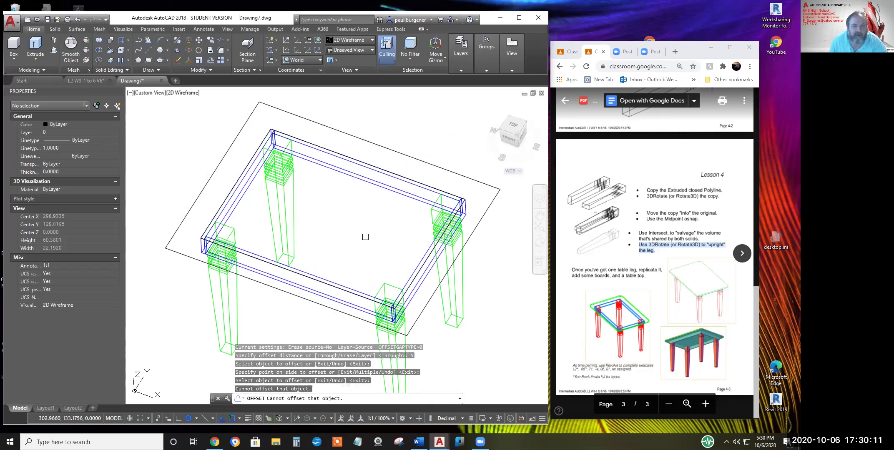
click(394, 177)
key(Escape)
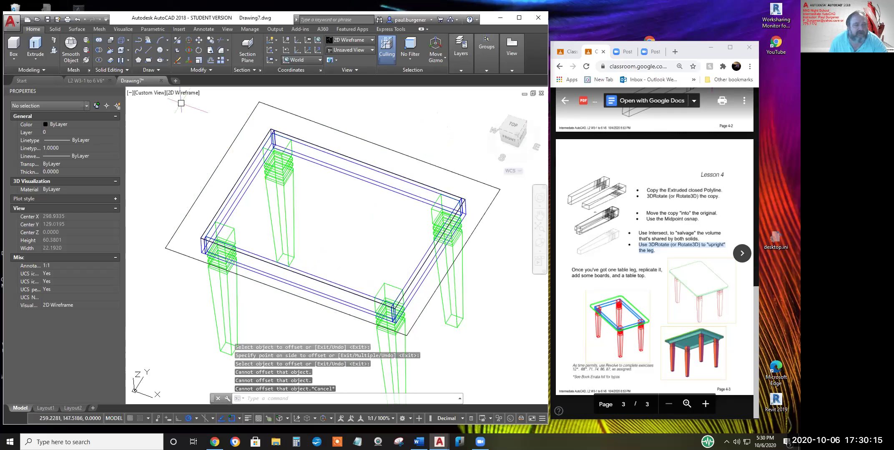
Erase the redundant tabletop outline
click(177, 60)
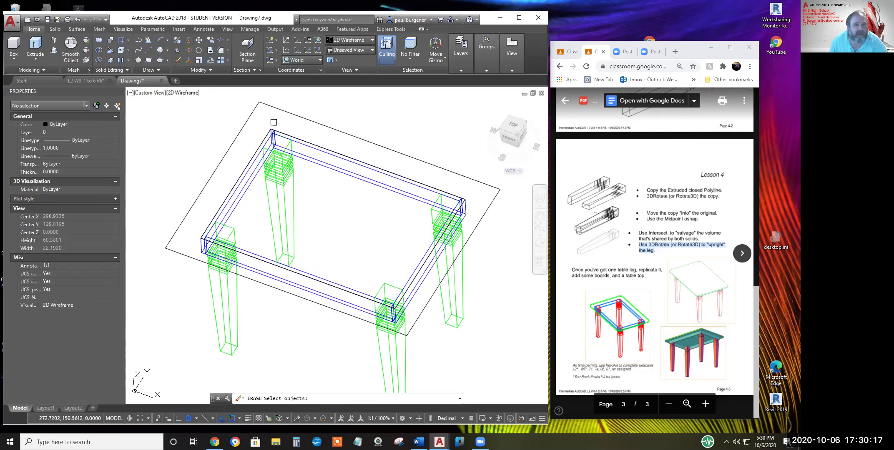
click(316, 138)
key(Return)
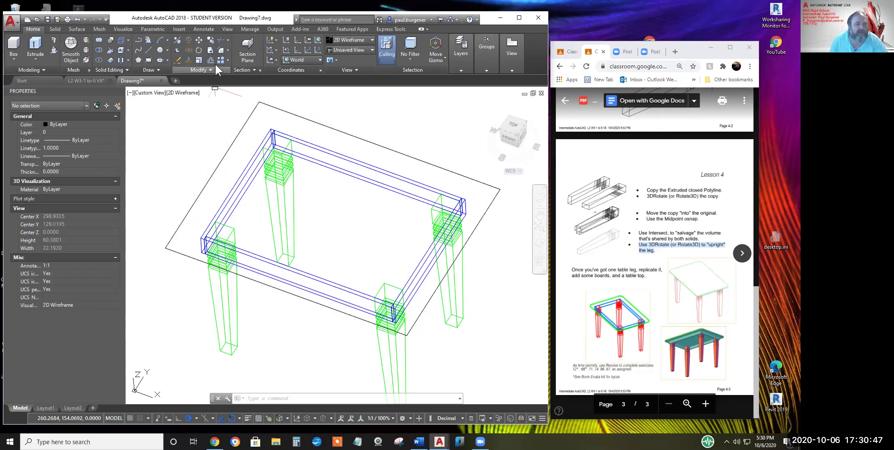
Fillet all four corners of the tabletop polyline with radius 3
click(227, 49)
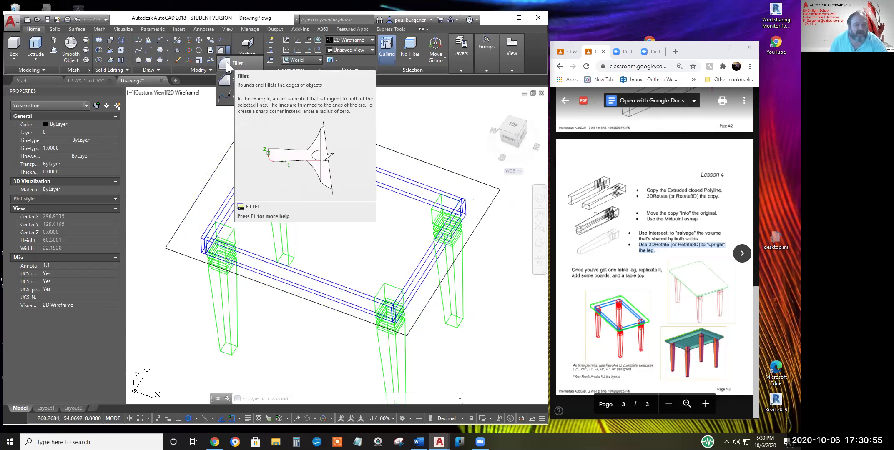
click(226, 62)
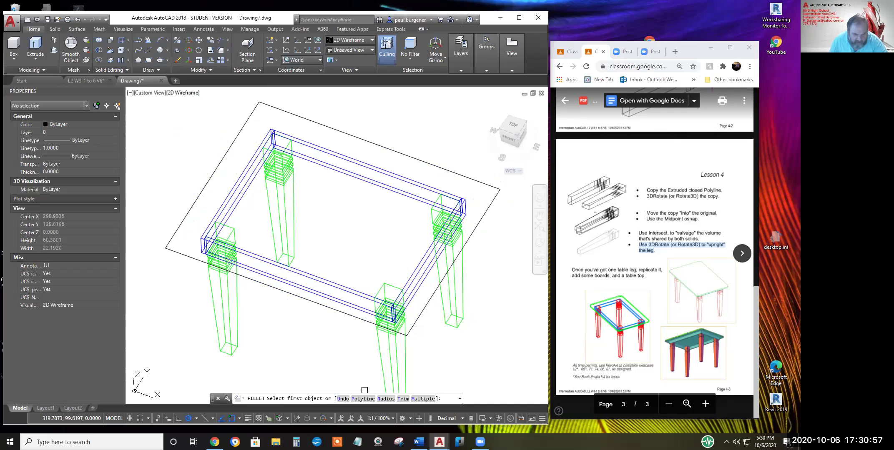
click(385, 399)
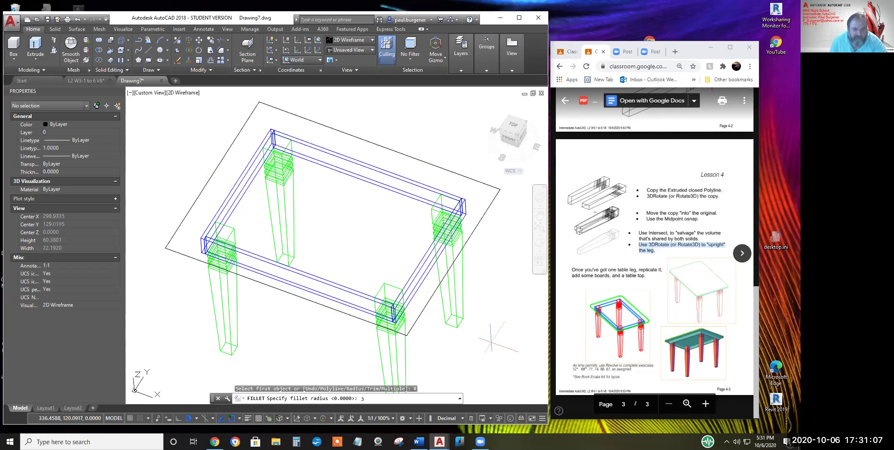
text(3)
key(Return)
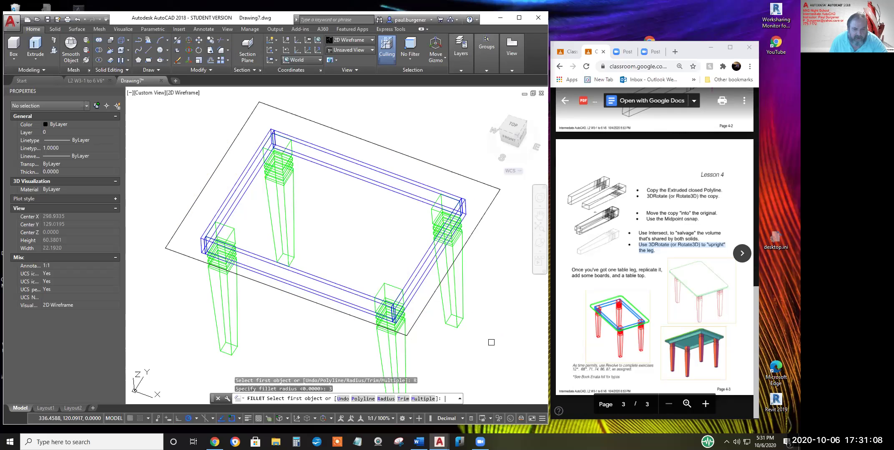
click(358, 398)
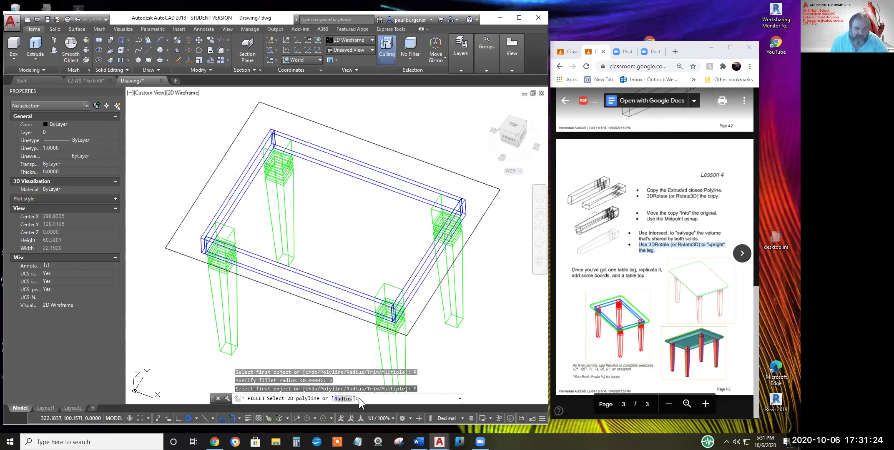
click(425, 304)
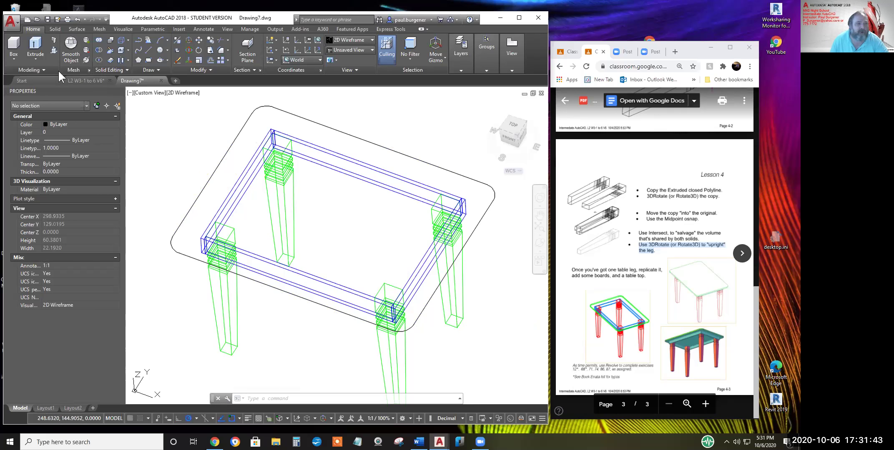
Extrude the rounded tabletop outline 0.75 into a solid slab
click(34, 44)
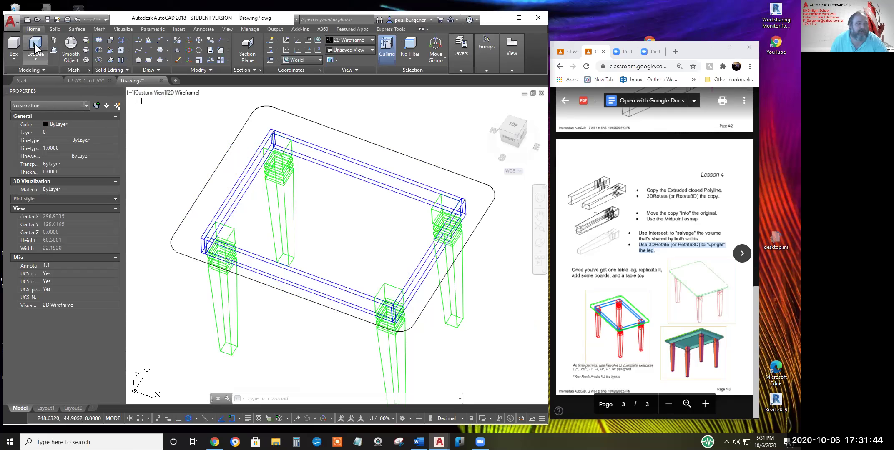
click(302, 116)
key(Return)
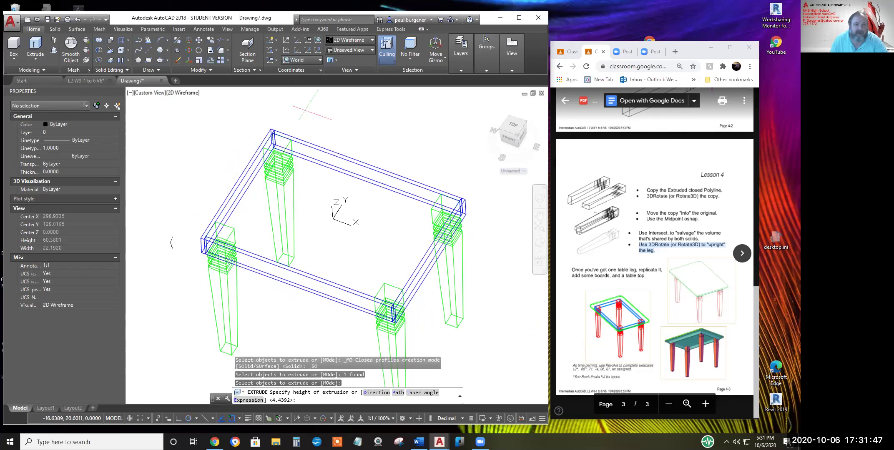
text(.75)
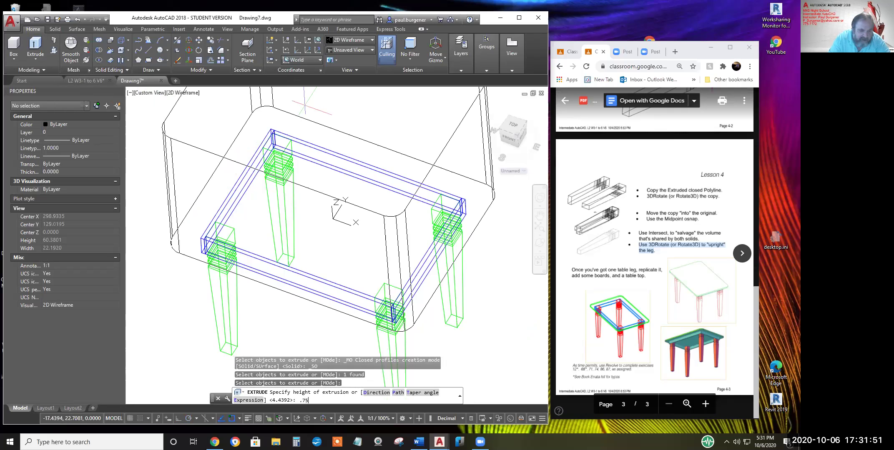
key(Return)
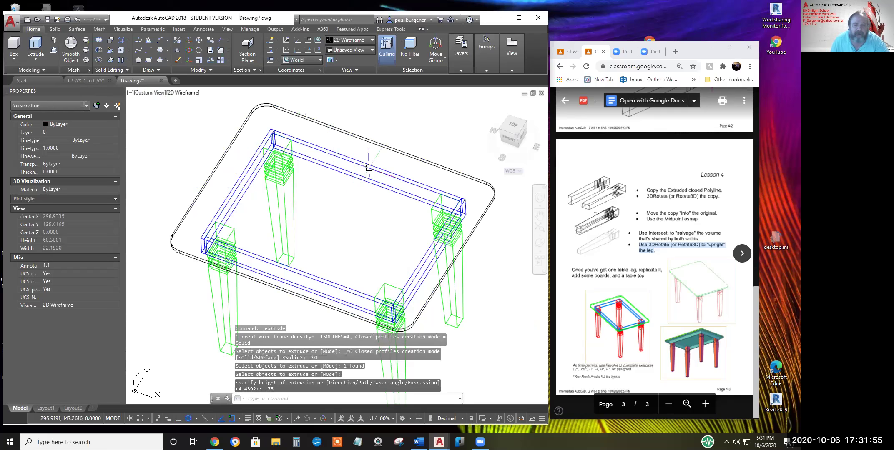
Colour the new tabletop solid Red in Properties
click(388, 121)
click(200, 115)
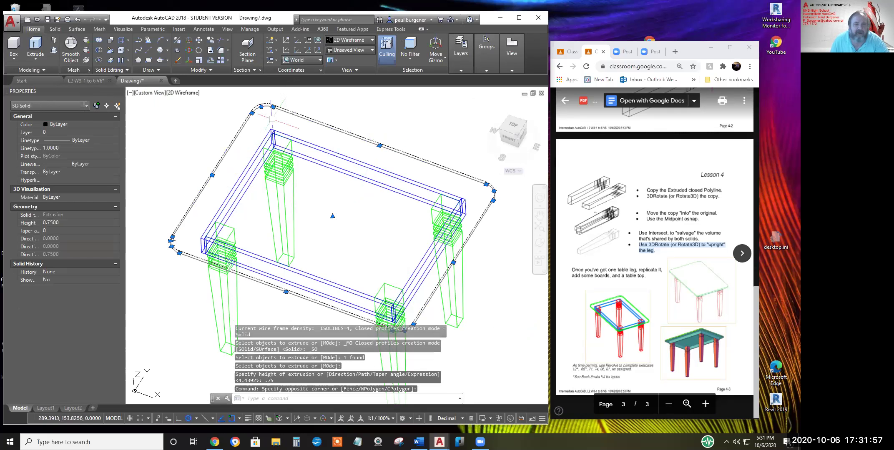
click(74, 124)
click(74, 124)
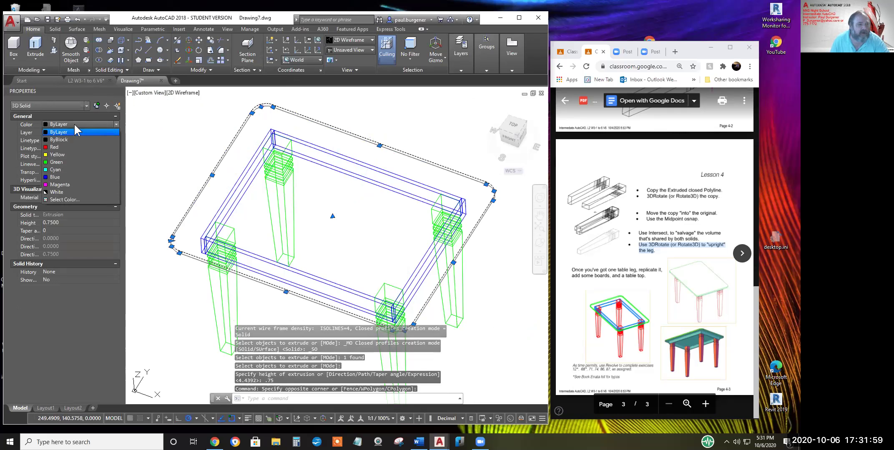
click(65, 147)
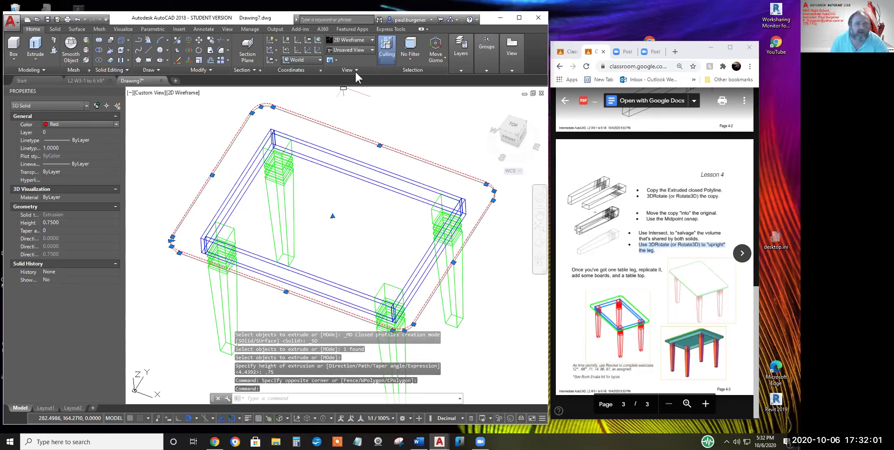
Make Solid the current layer
key(Escape)
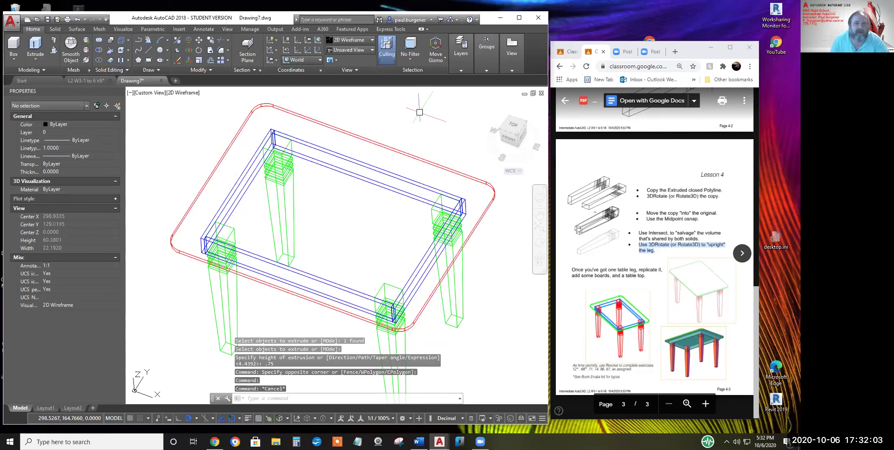
click(462, 68)
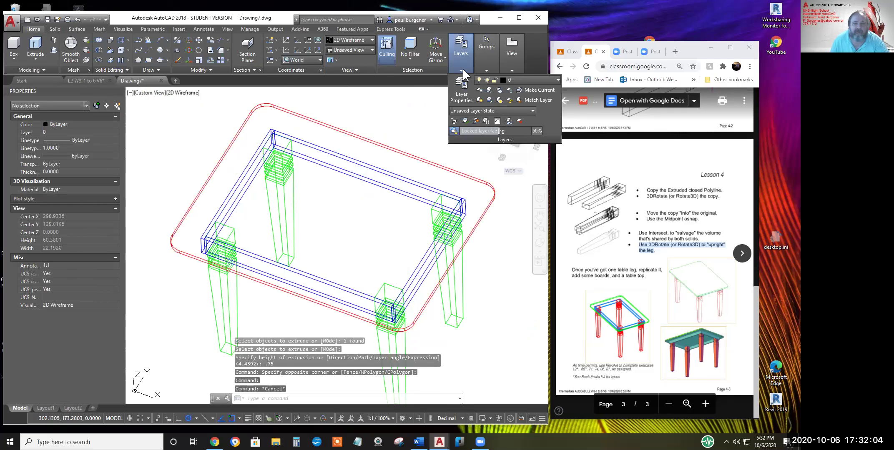
click(519, 79)
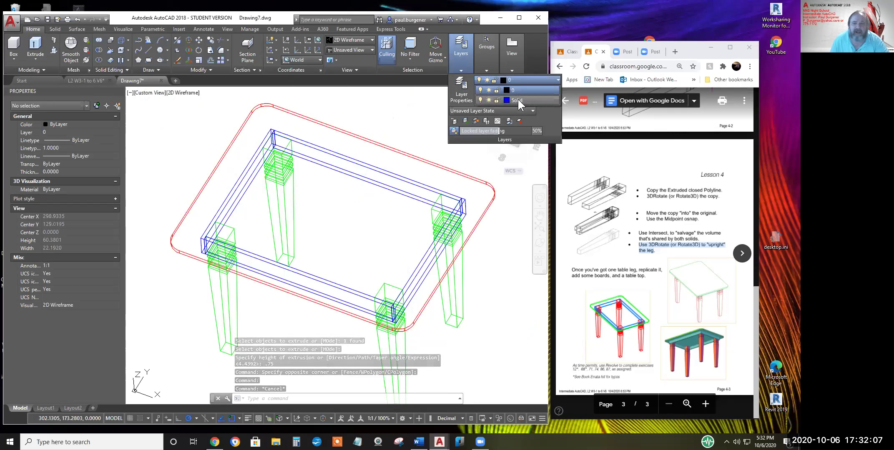
click(516, 100)
scroll(386, 172, down, 4)
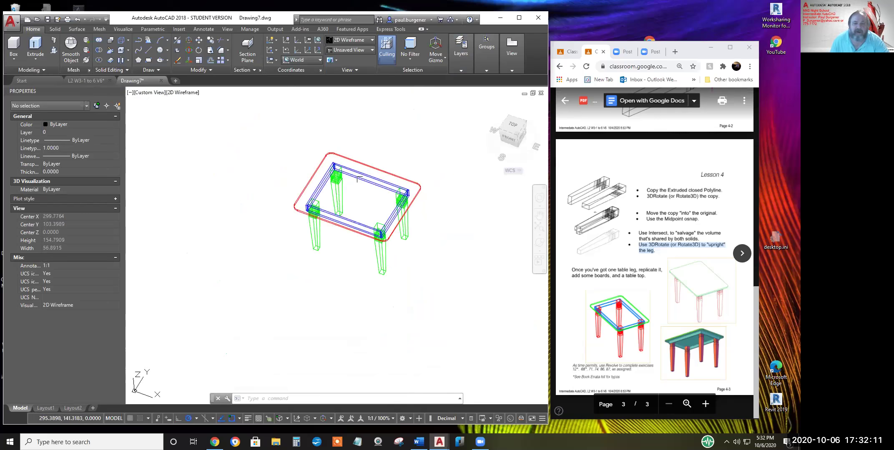
Window-select all nine table solids and move them onto the Solid layer
click(443, 289)
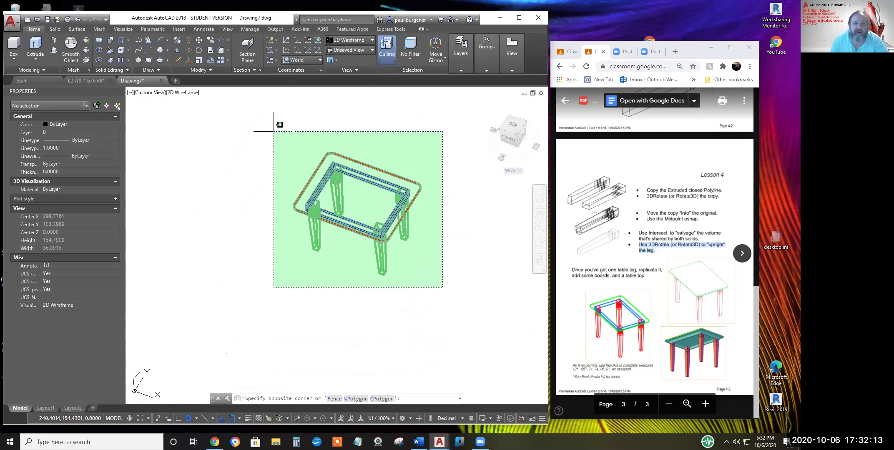
click(279, 129)
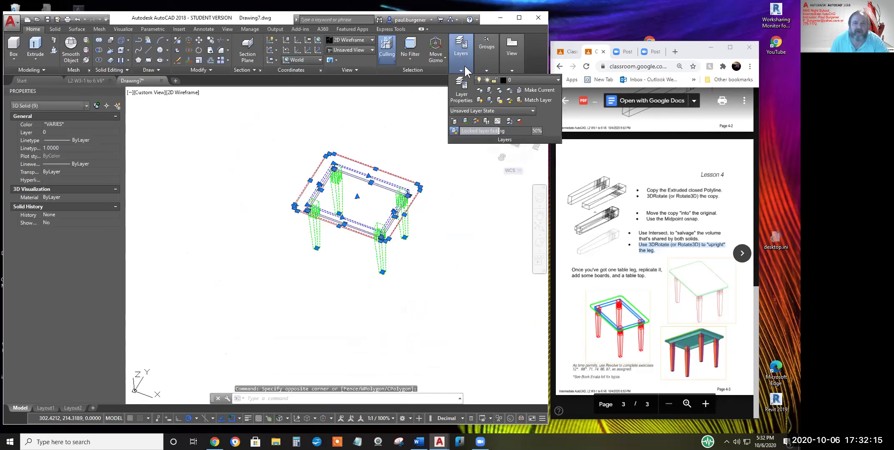
mouse_move(512, 82)
click(539, 78)
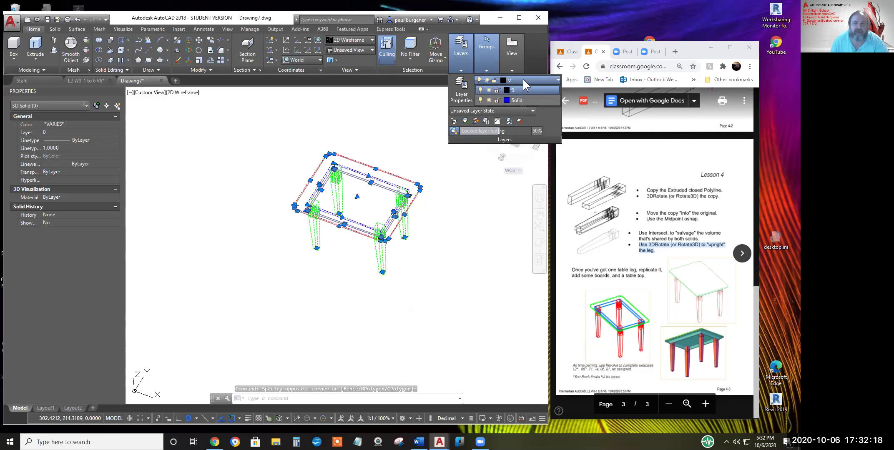
click(514, 100)
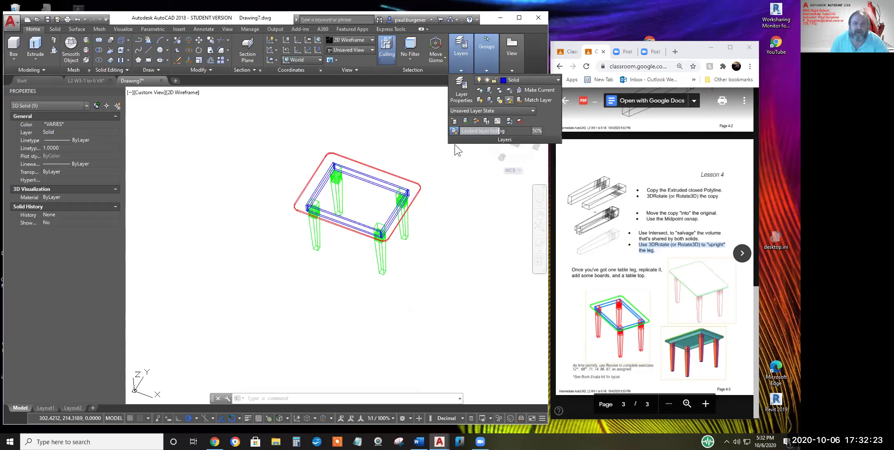
middle_drag(425, 215, 409, 256)
click(409, 256)
key(Escape)
click(389, 262)
click(375, 250)
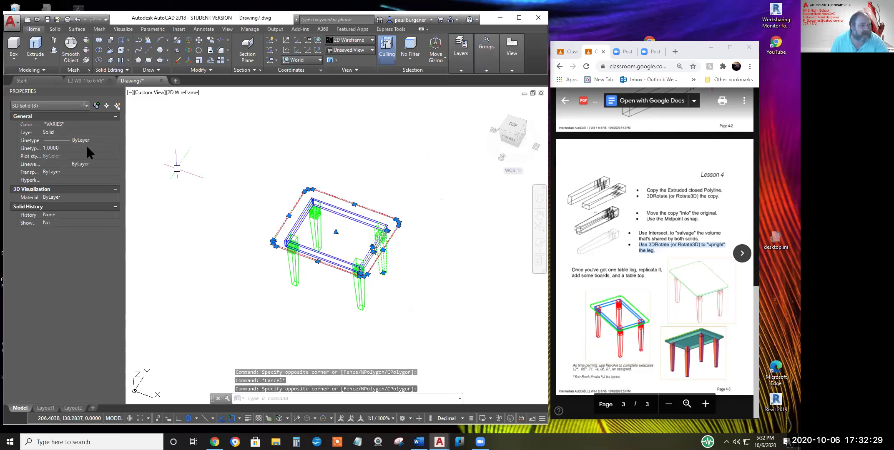
key(Escape)
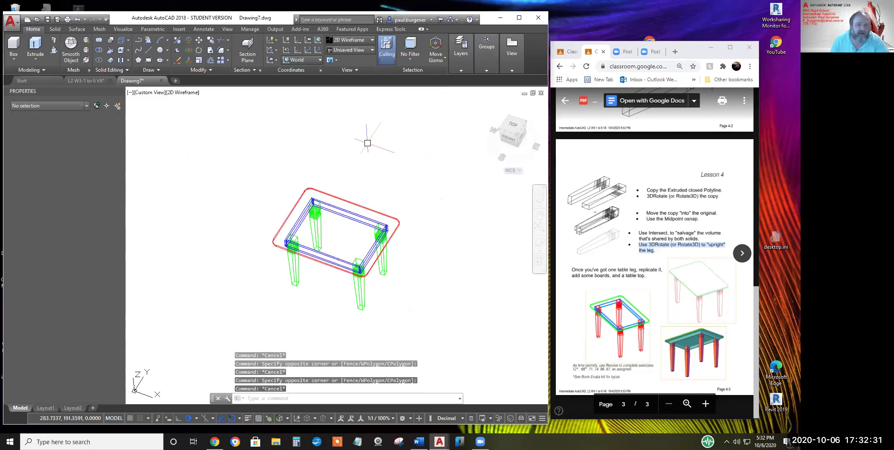
Orbit and zoom in to view the table from a low side angle, legs beneath the red top
scroll(424, 197, down, 3)
middle_drag(439, 179, 405, 220)
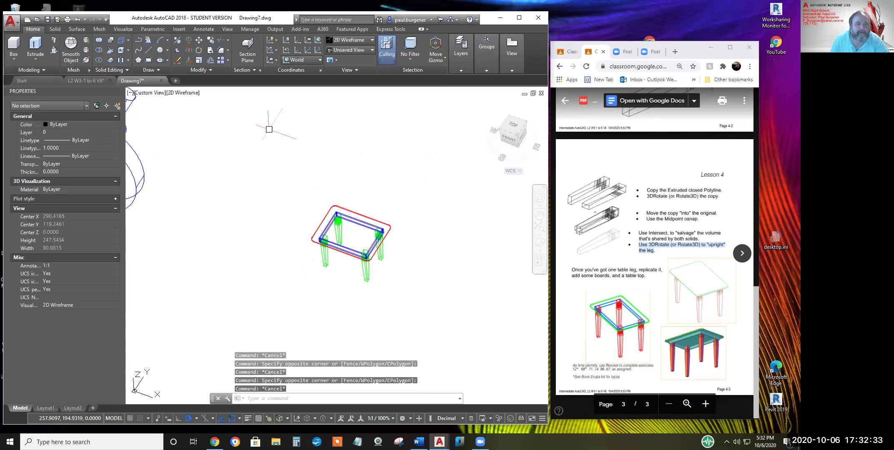
click(539, 242)
mouse_move(351, 243)
mouse_down()
mouse_move(361, 144)
mouse_move(351, 201)
mouse_move(351, 184)
mouse_move(360, 320)
mouse_move(359, 256)
mouse_up()
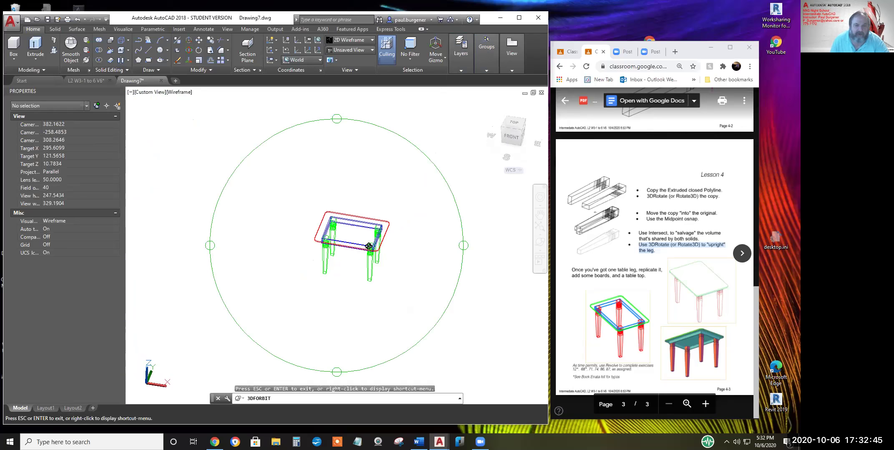
scroll(368, 247, up, 2)
scroll(368, 246, up, 4)
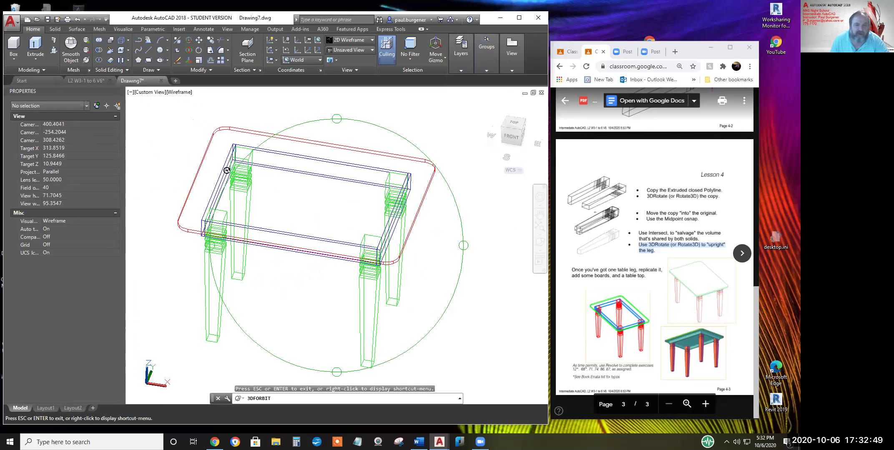
drag(326, 196, 342, 235)
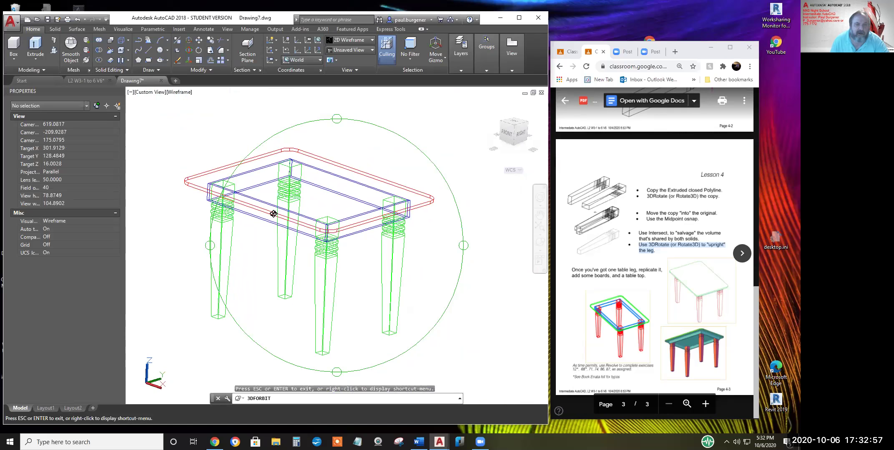
key(Escape)
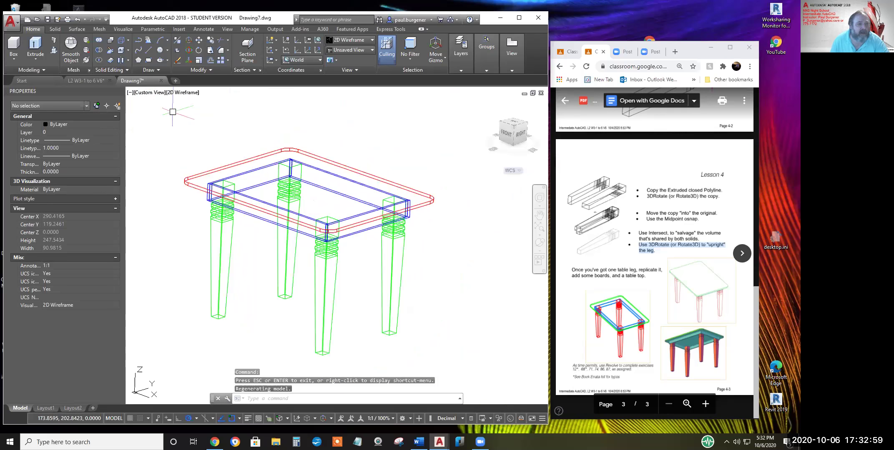
Switch to the Conceptual visual style and orbit the shaded table to a right-side view
click(189, 93)
click(212, 122)
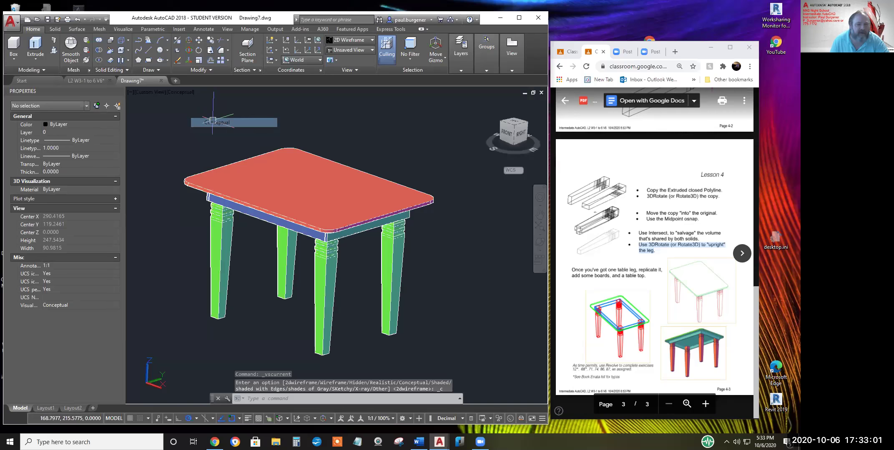
click(539, 245)
drag(361, 247, 338, 265)
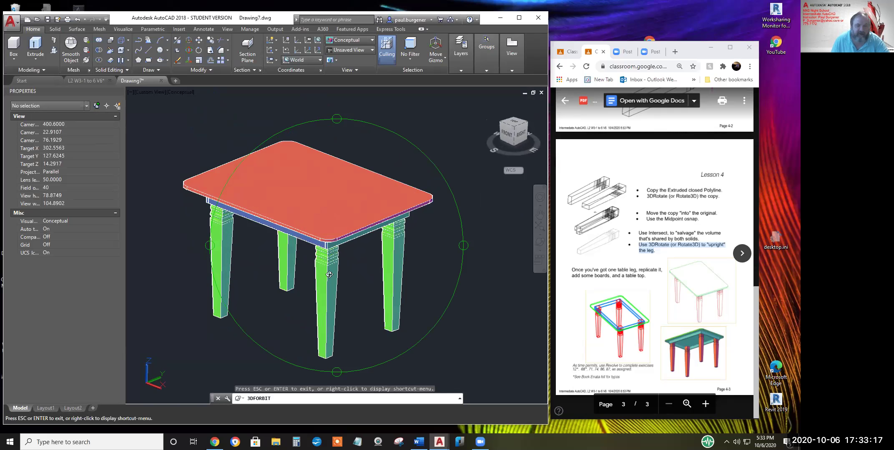
drag(367, 281, 313, 262)
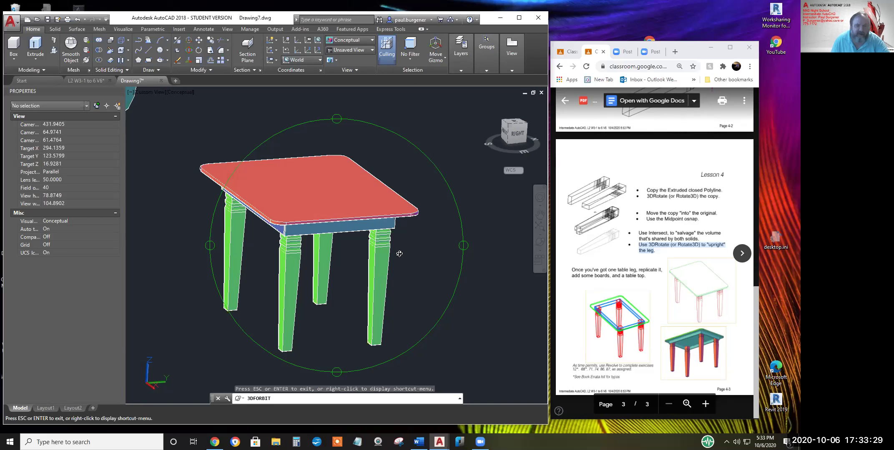
drag(483, 220, 484, 211)
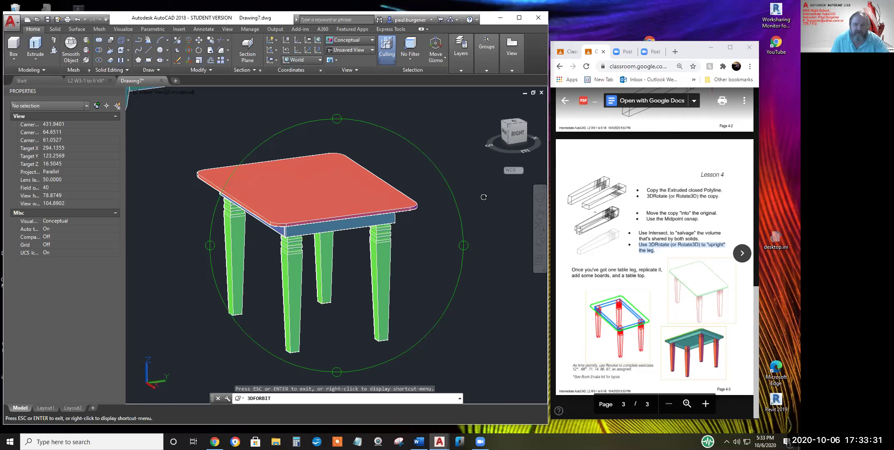
key(Escape)
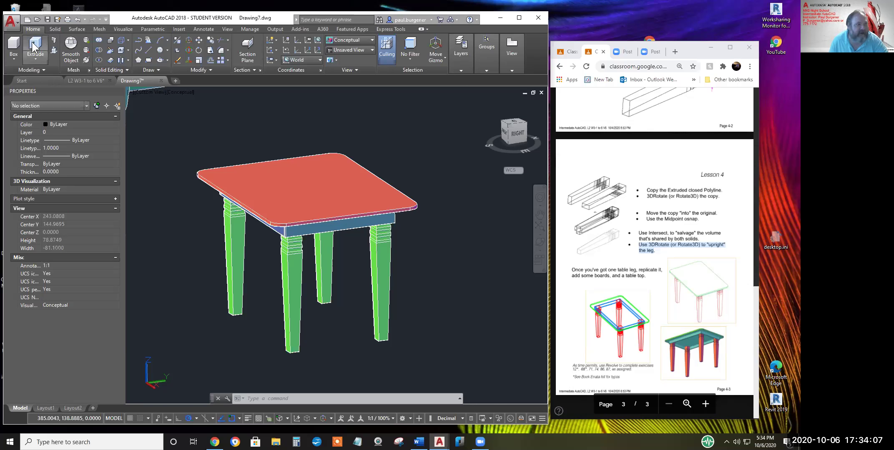
click(12, 23)
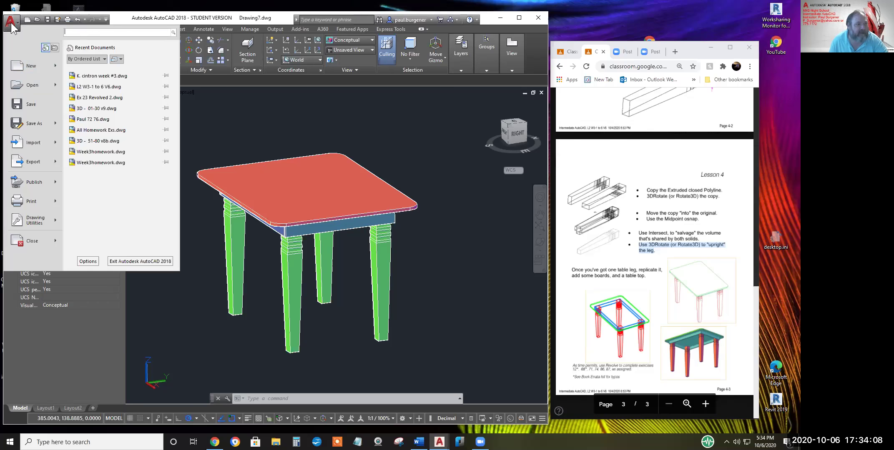
click(28, 86)
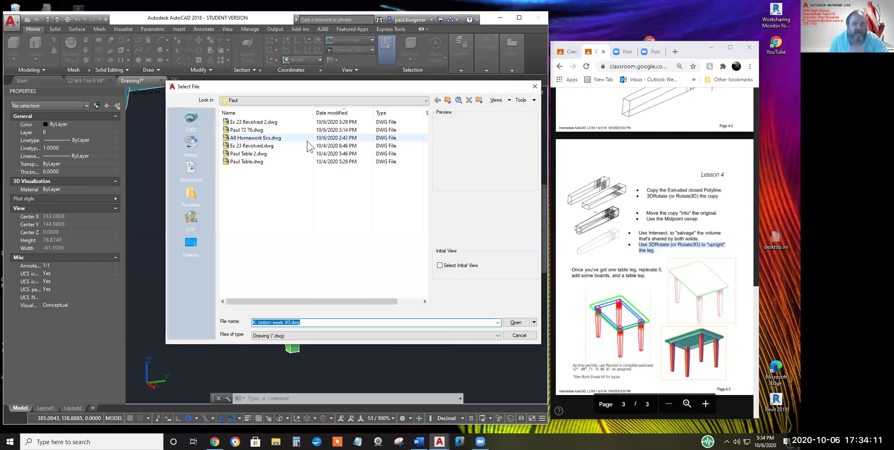
click(425, 100)
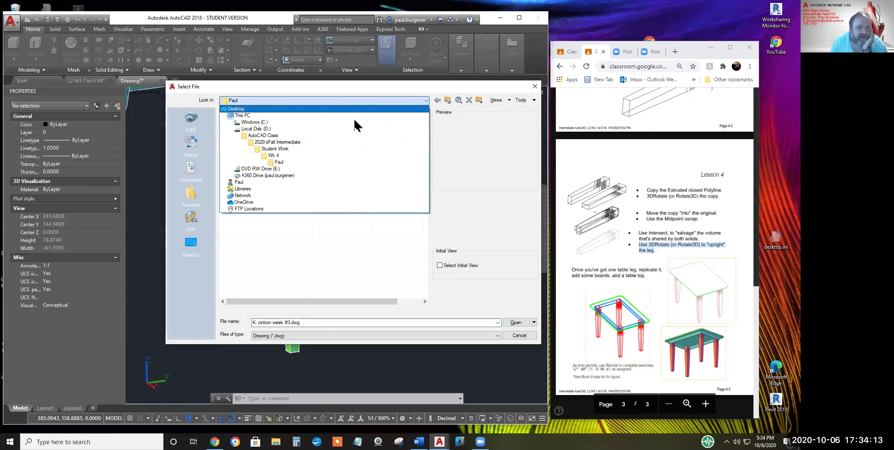
click(272, 136)
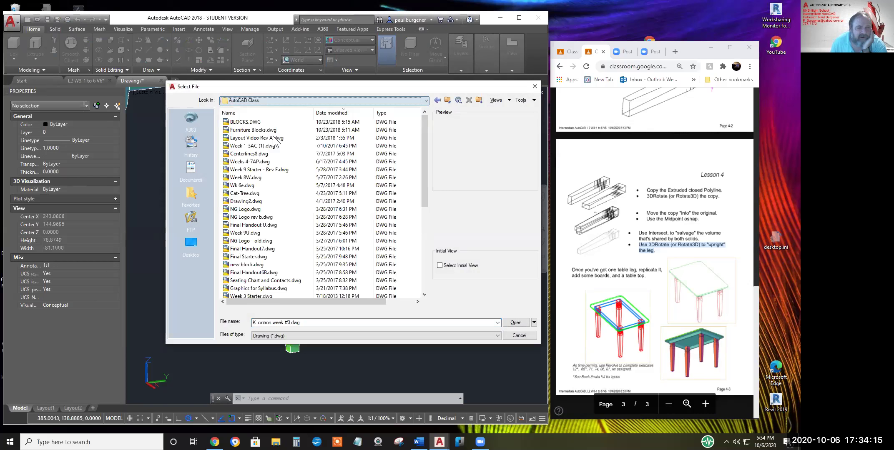
drag(424, 142, 426, 233)
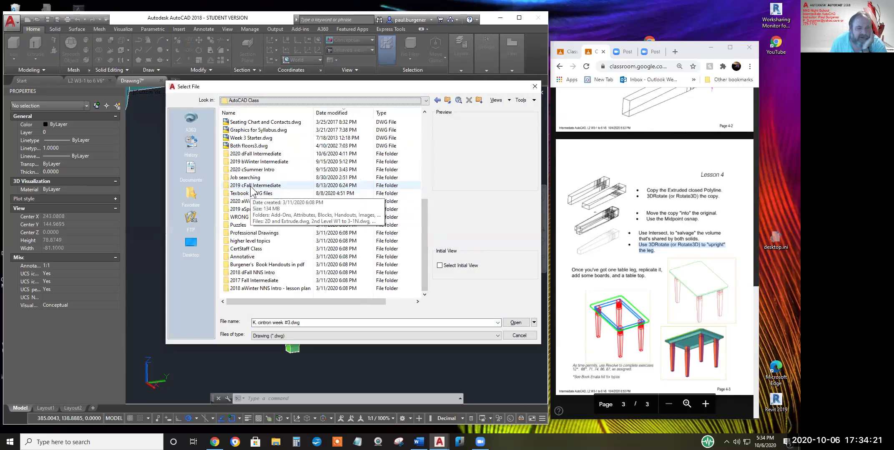
double_click(263, 281)
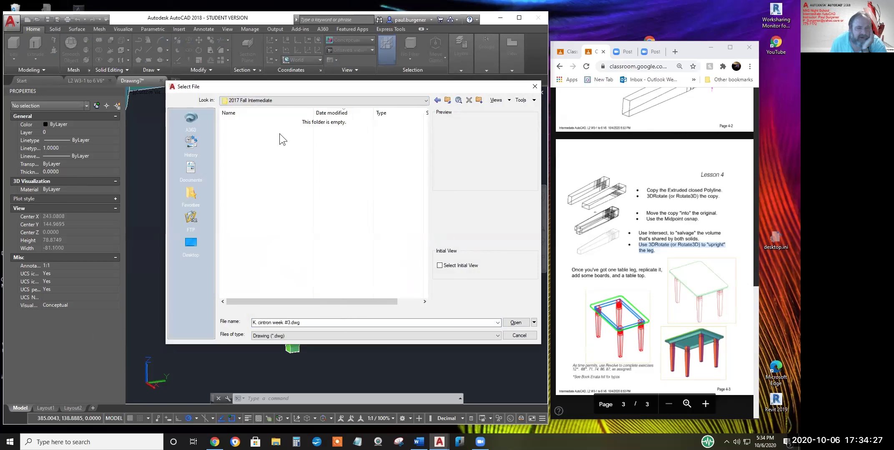
click(448, 100)
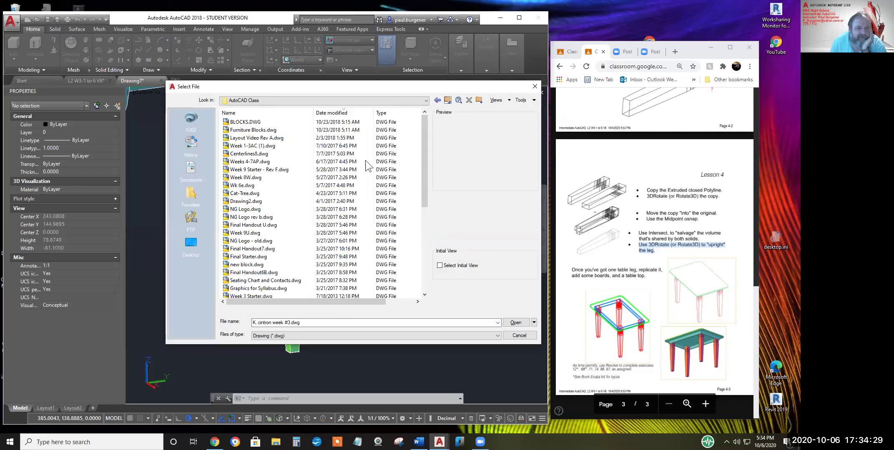
drag(425, 166, 425, 251)
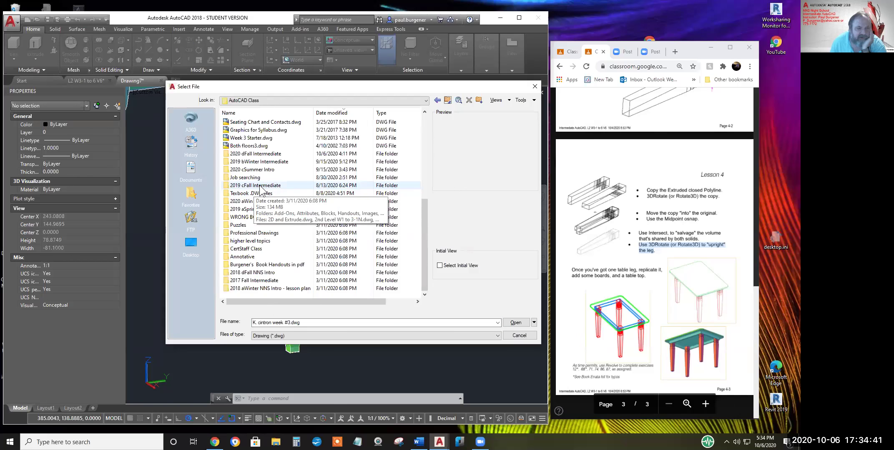
click(260, 187)
double_click(260, 187)
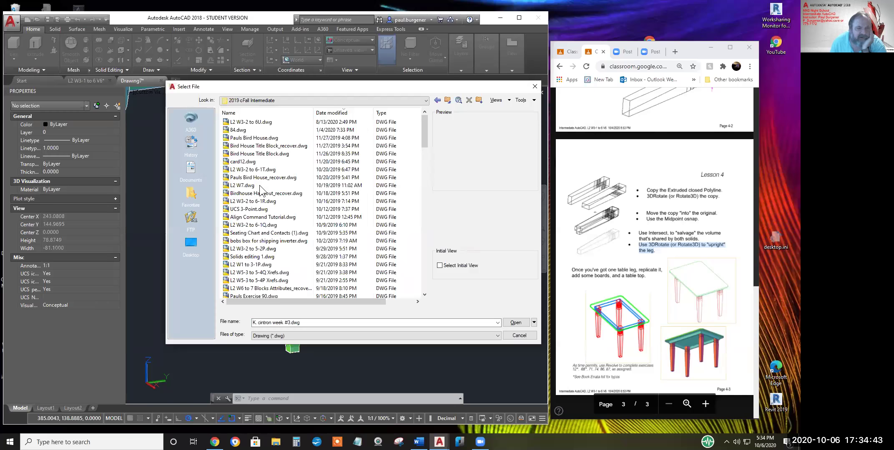
scroll(271, 218, down, 5)
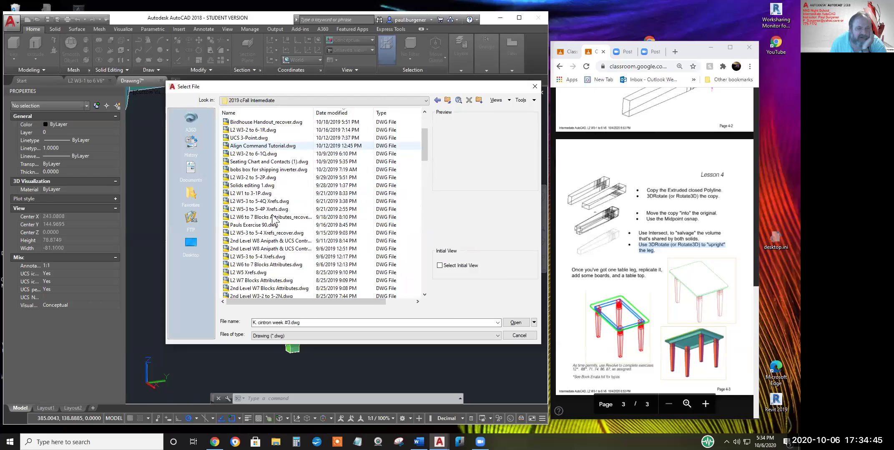
scroll(275, 221, down, 9)
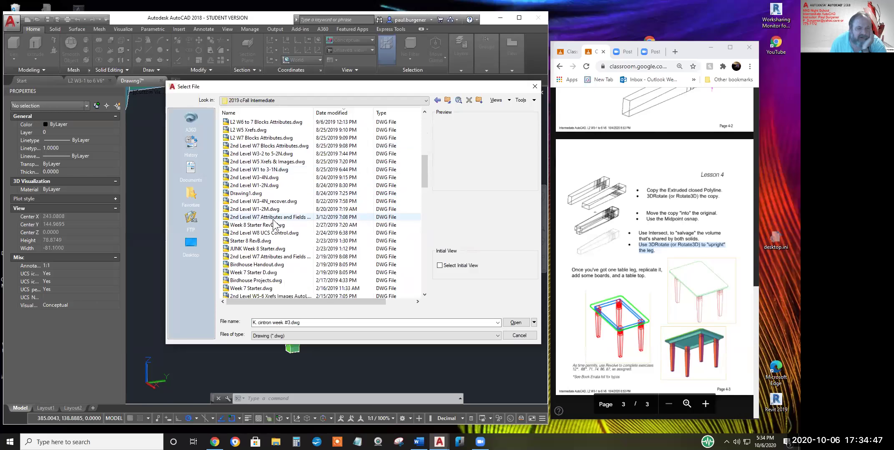
scroll(272, 228, up, 11)
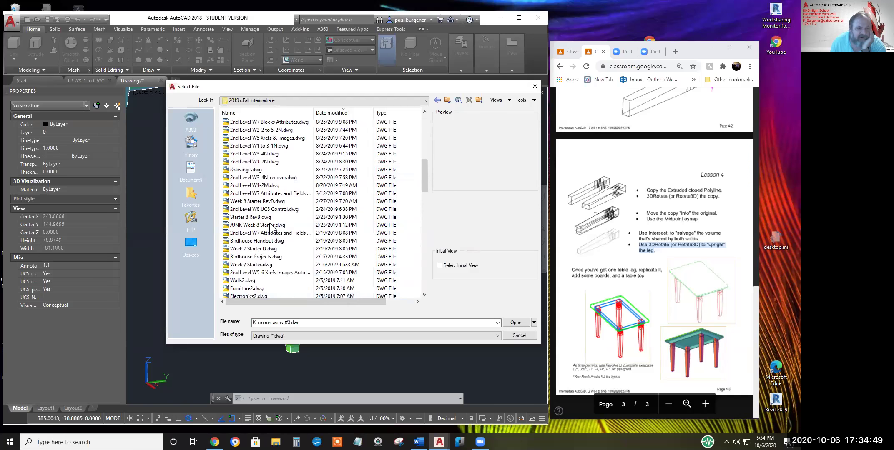
scroll(269, 225, up, 4)
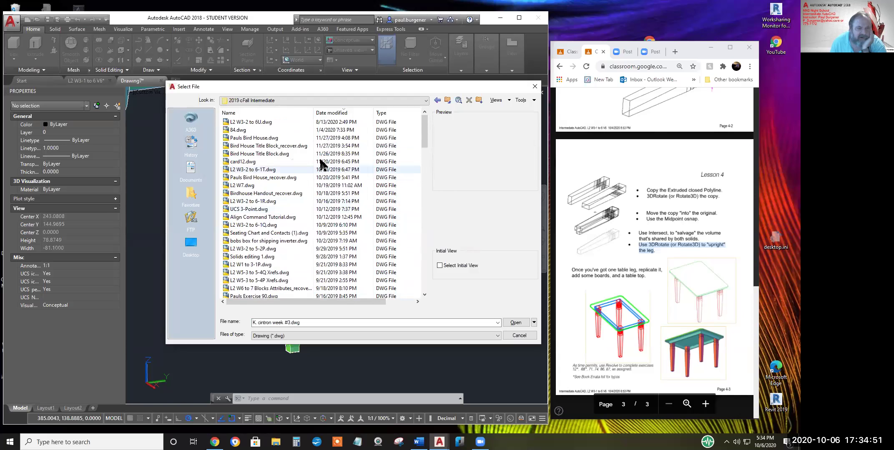
click(338, 113)
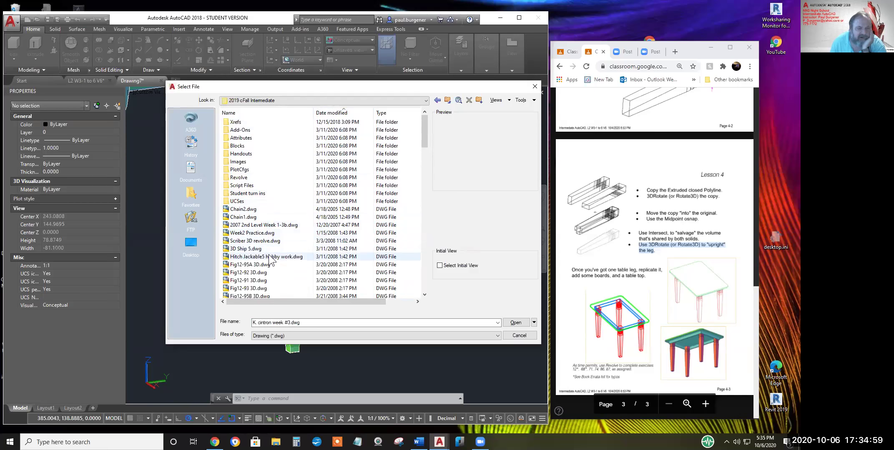
scroll(267, 257, down, 2)
scroll(275, 275, down, 1)
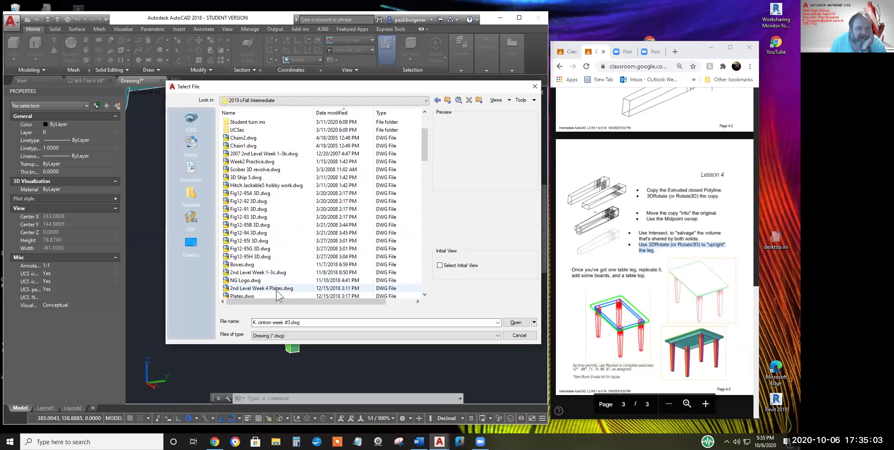
scroll(276, 293, down, 2)
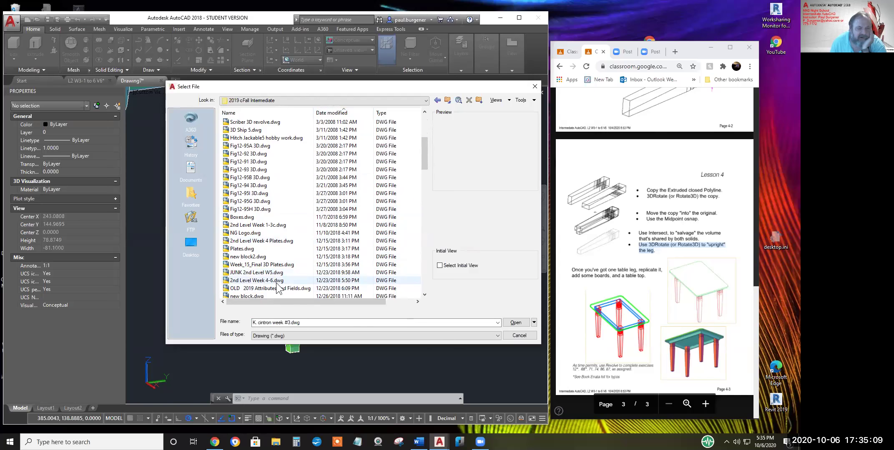
drag(422, 154, 425, 126)
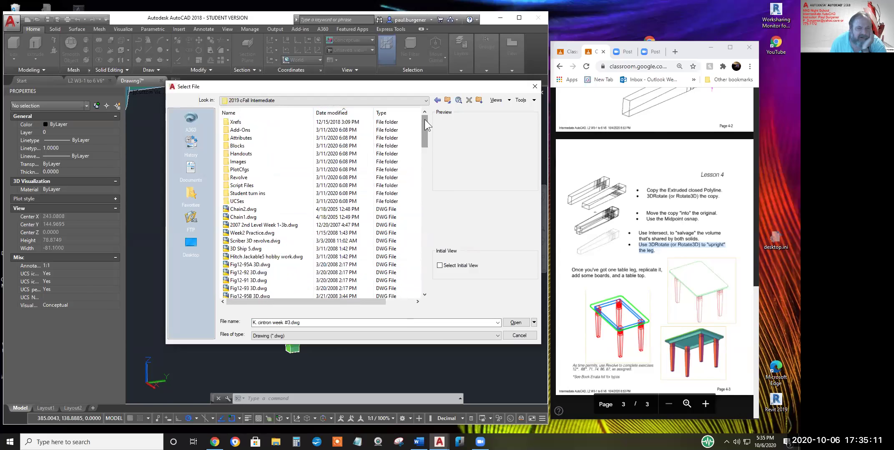
Search the AutoCAD Class folder on Local Disk (D:) for 'fork' in File Explorer
click(518, 335)
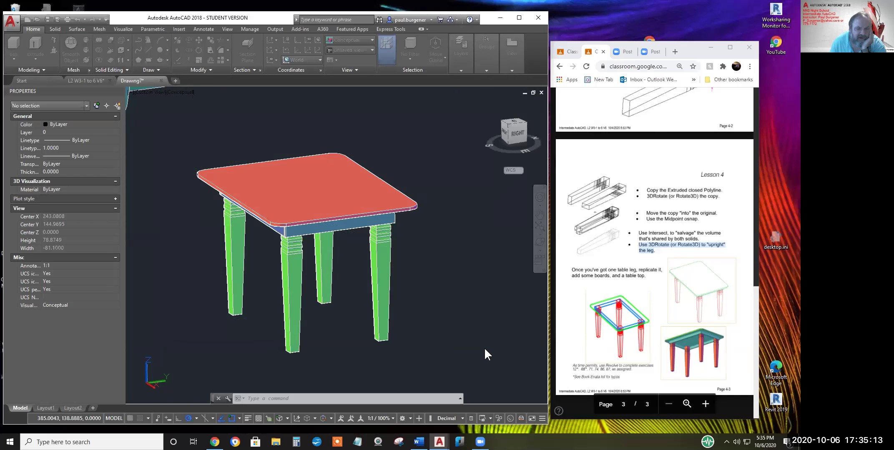
key(super+e)
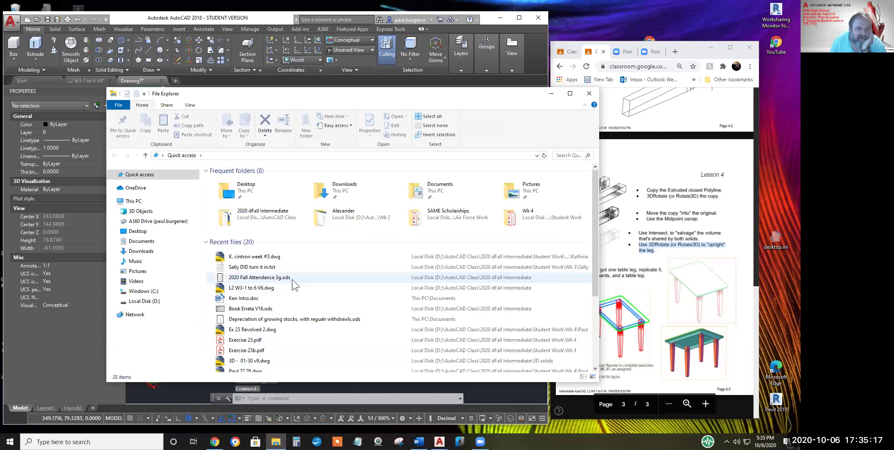
click(143, 301)
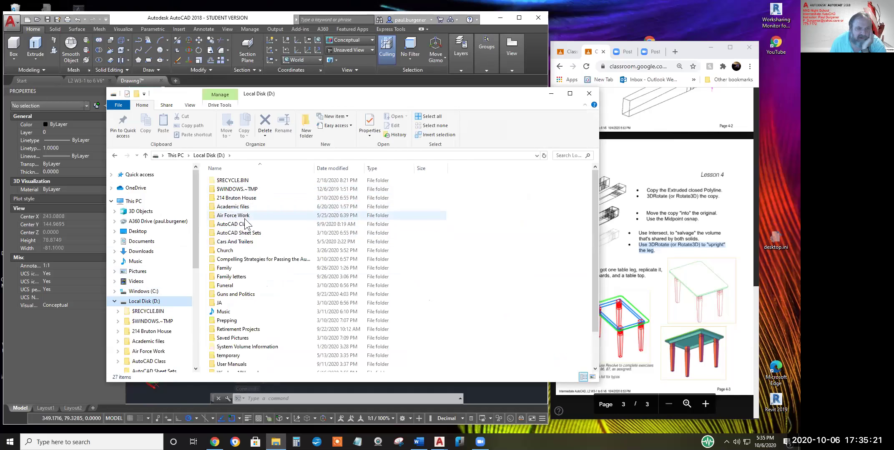
double_click(235, 224)
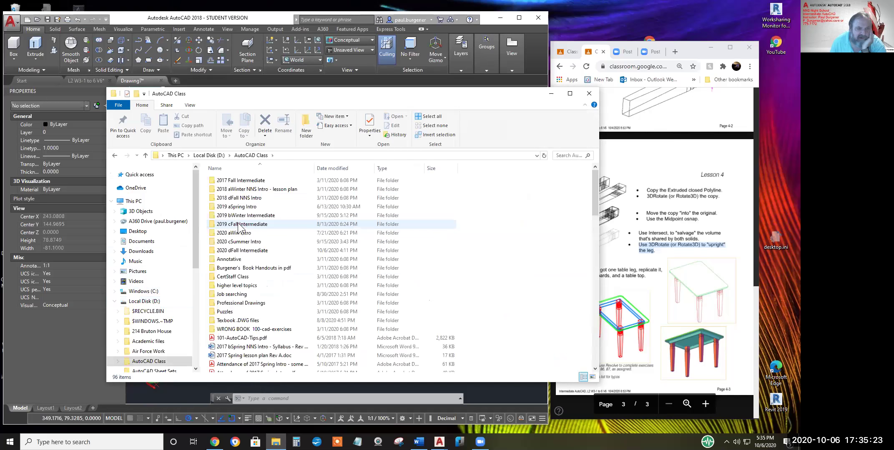
click(569, 154)
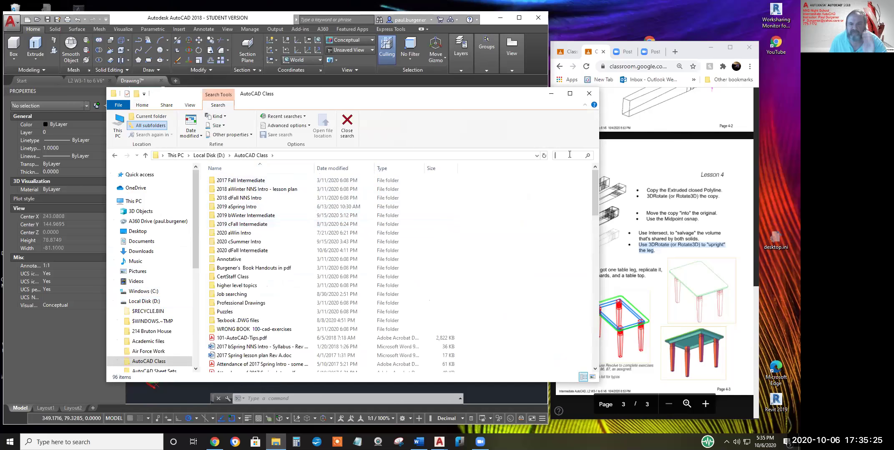
text(fork)
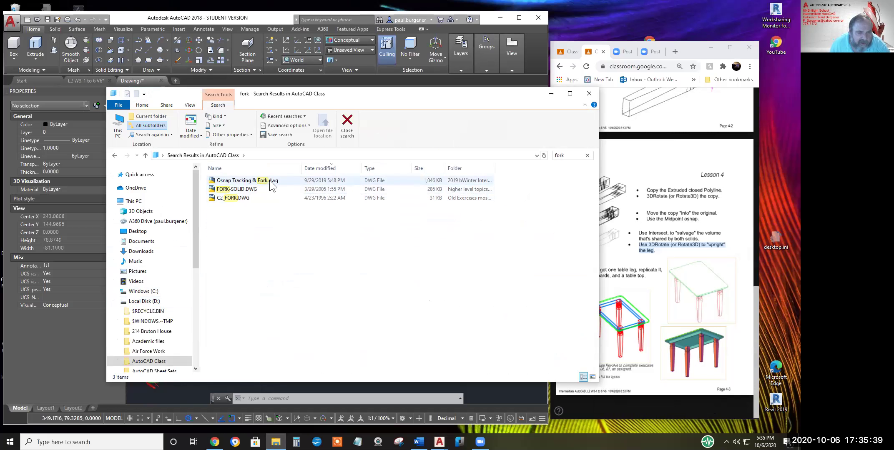
Open Osnap Tracking & Fork.dwg, ignoring the AEC warning and unresolved references, and zoom over the sheet
double_click(245, 182)
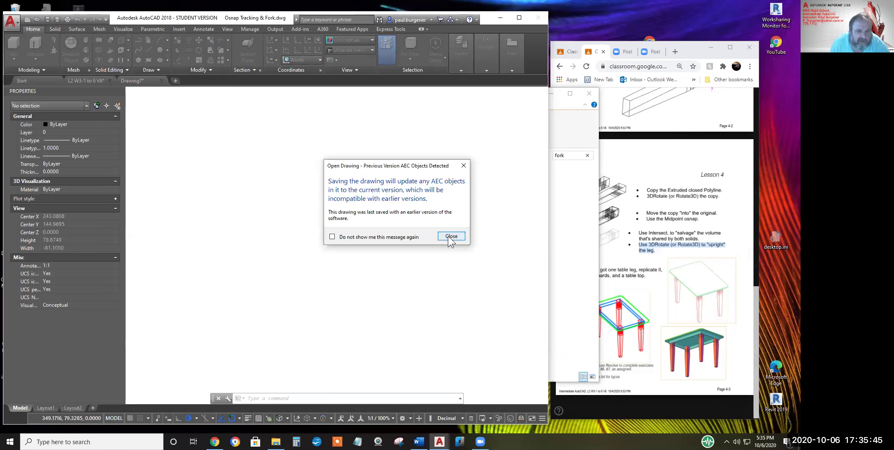
click(450, 236)
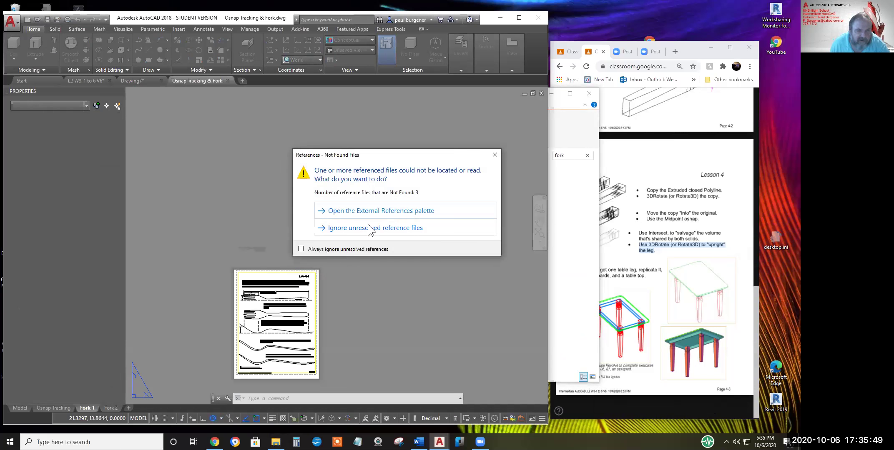
click(370, 229)
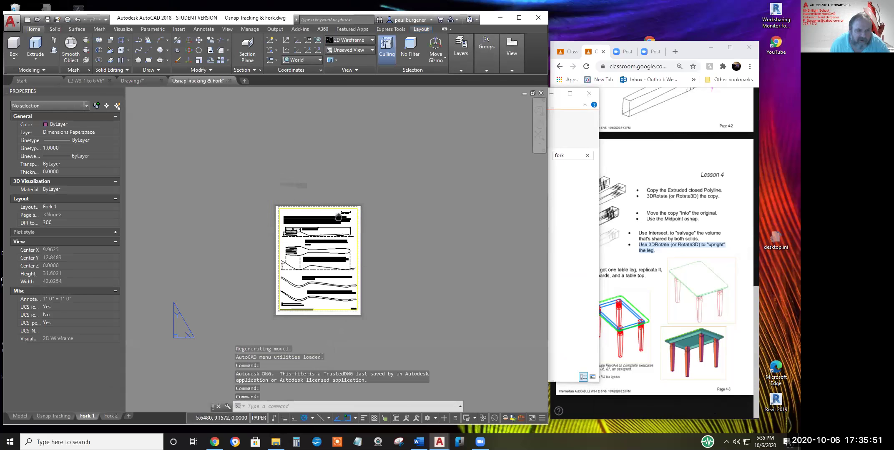
scroll(342, 209, up, 6)
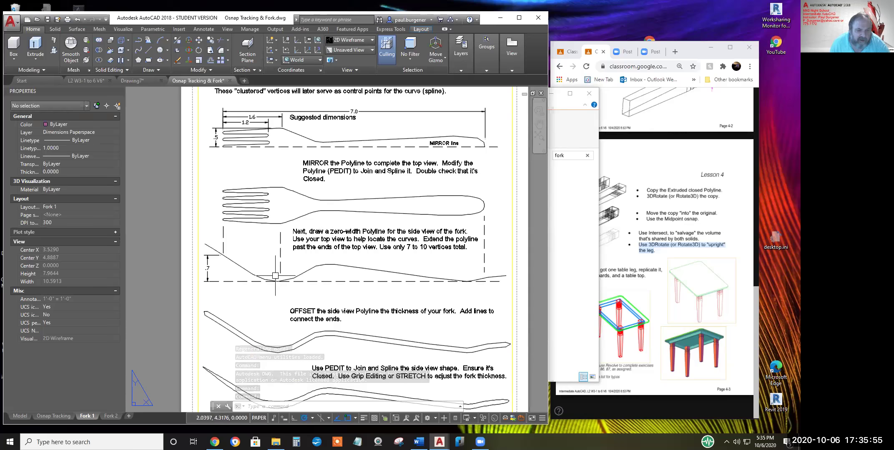
middle_drag(275, 276, 290, 165)
scroll(303, 316, up, 6)
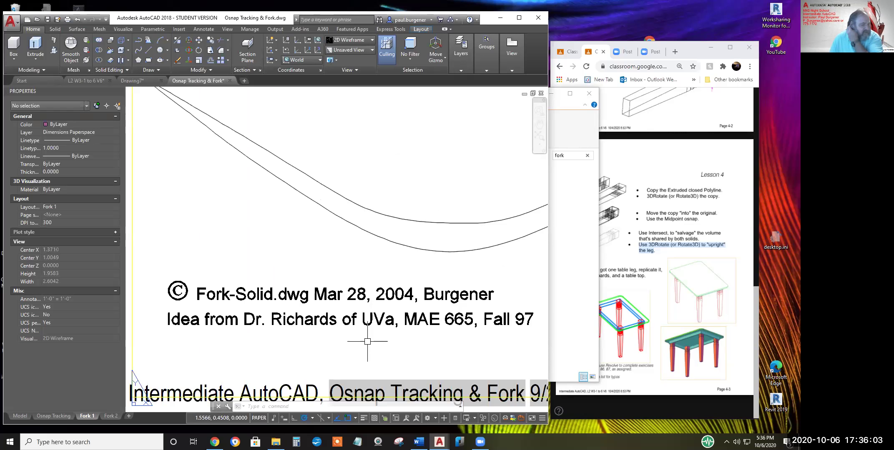
scroll(368, 341, down, 6)
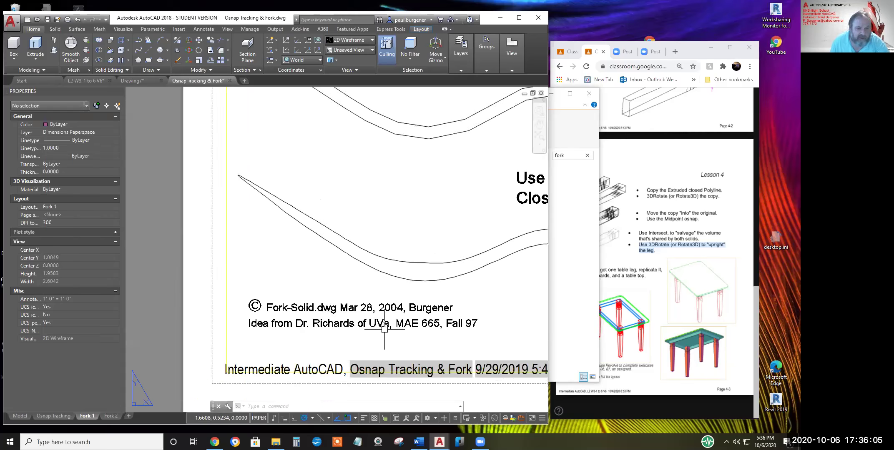
middle_drag(396, 300, 268, 333)
scroll(328, 257, down, 3)
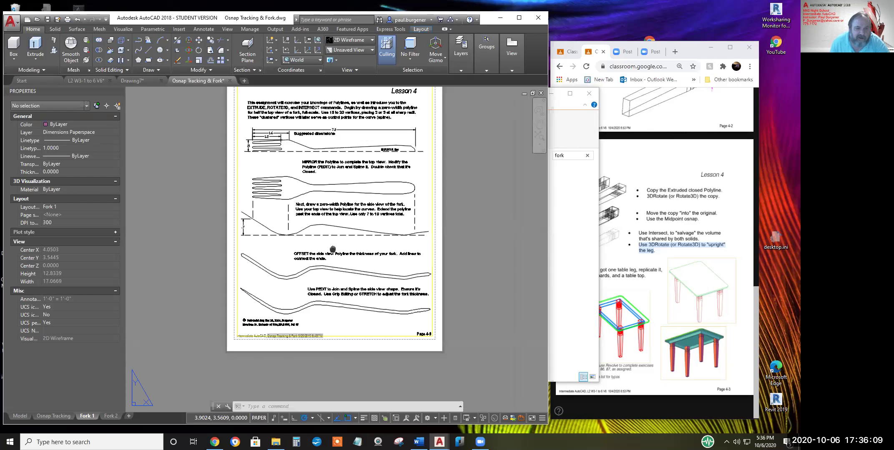
middle_drag(328, 256, 328, 275)
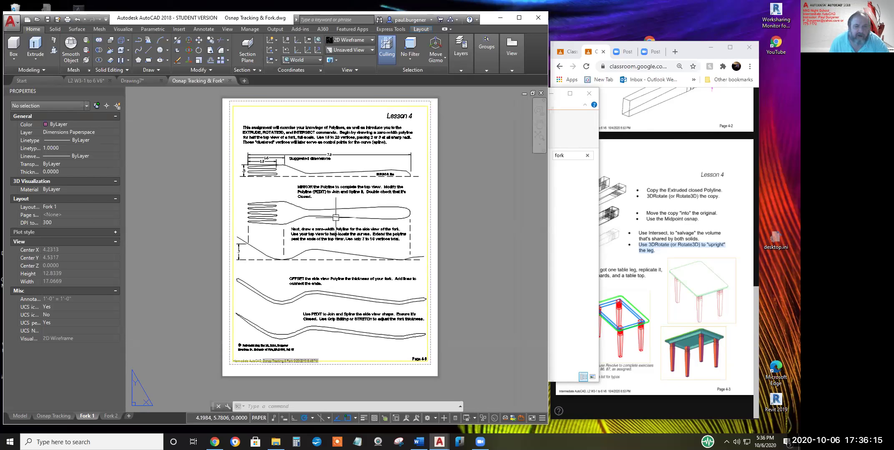
double_click(415, 199)
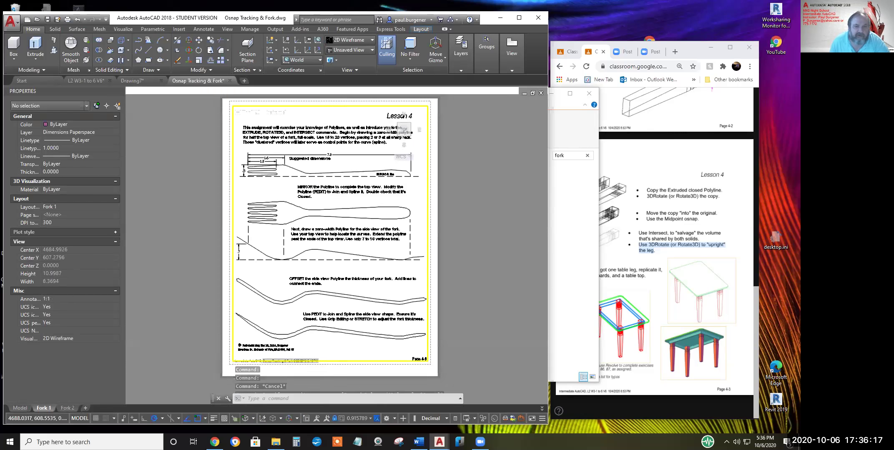
click(320, 203)
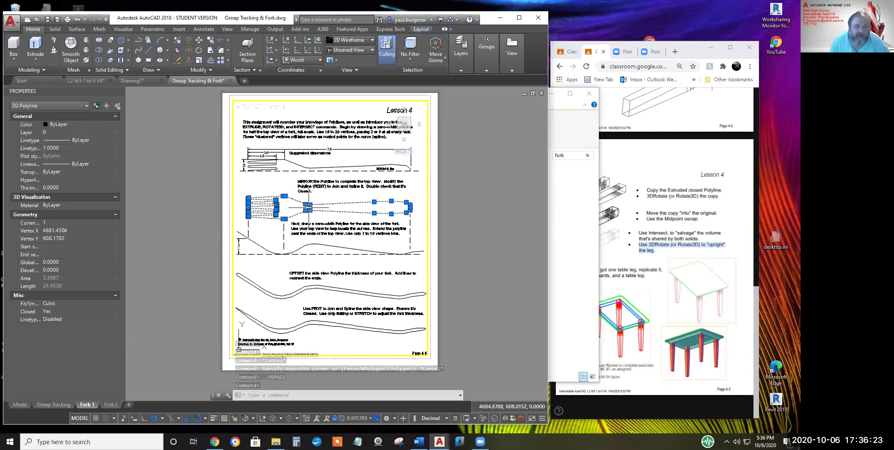
key(Escape)
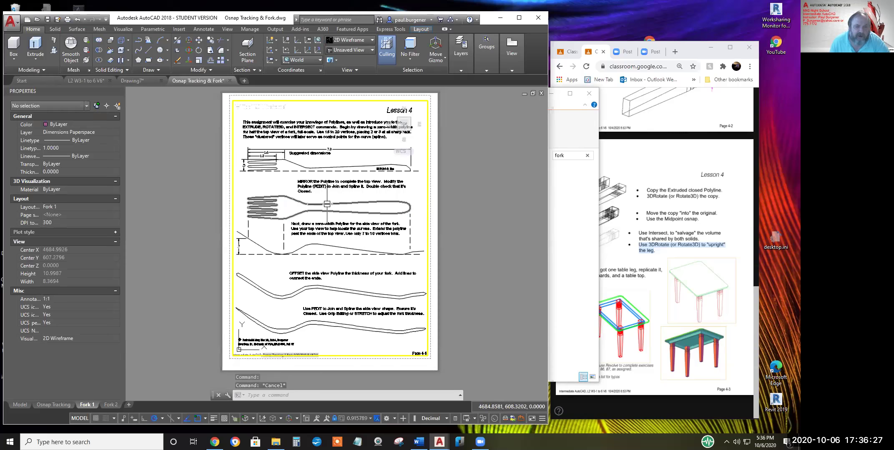
click(327, 204)
scroll(413, 206, up, 8)
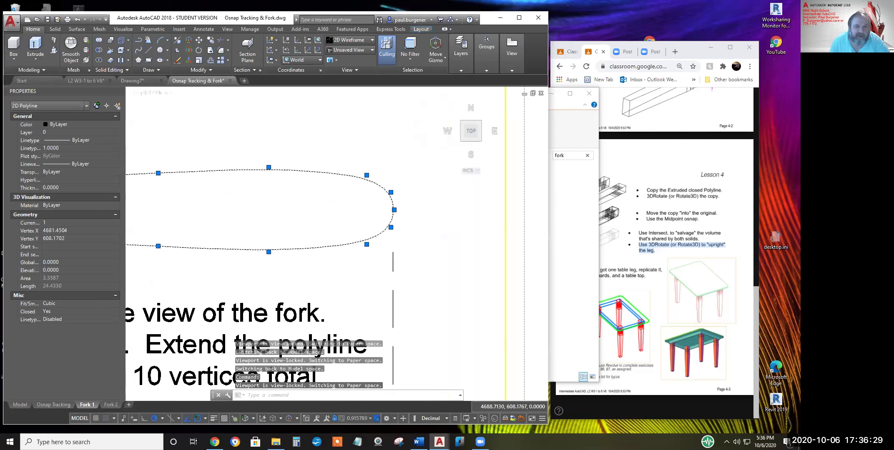
scroll(395, 197, up, 2)
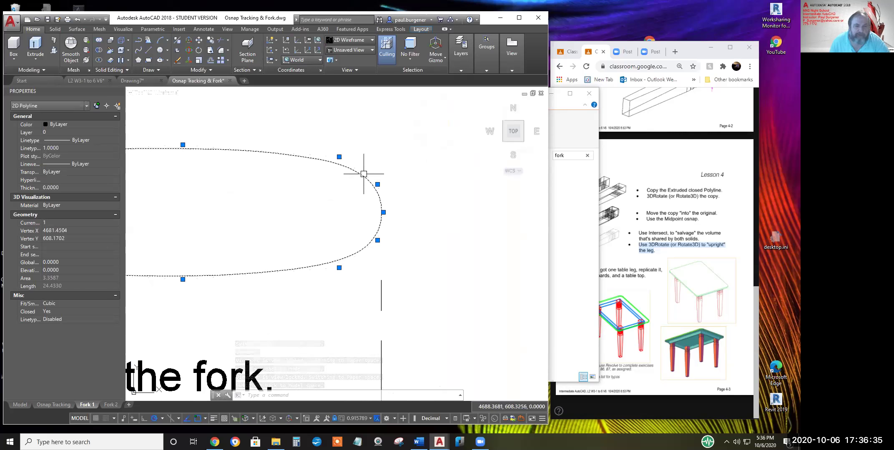
scroll(358, 187, down, 3)
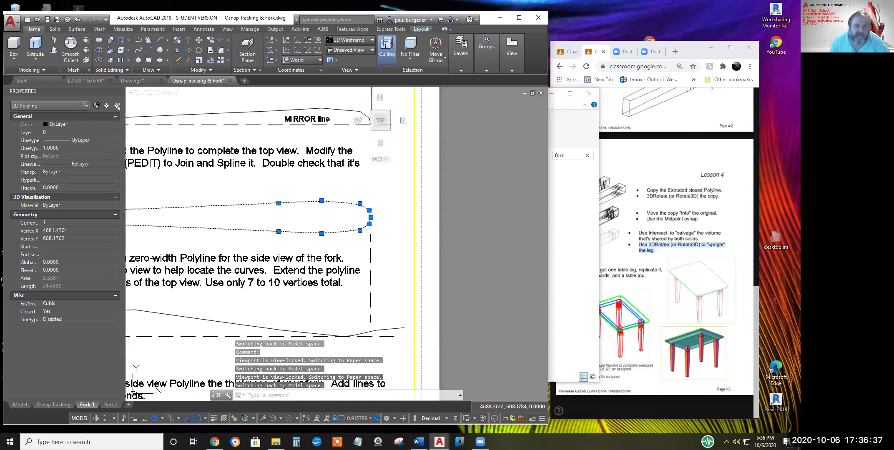
scroll(338, 235, down, 2)
scroll(418, 164, down, 1)
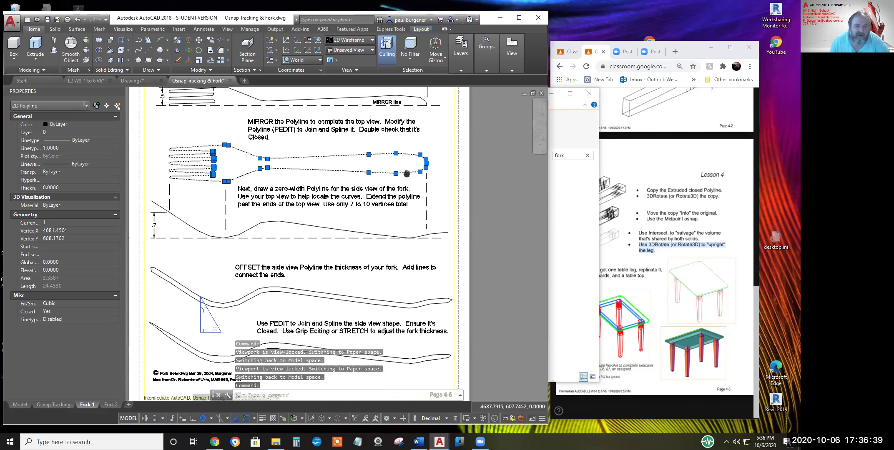
key(Escape)
key(Escape)
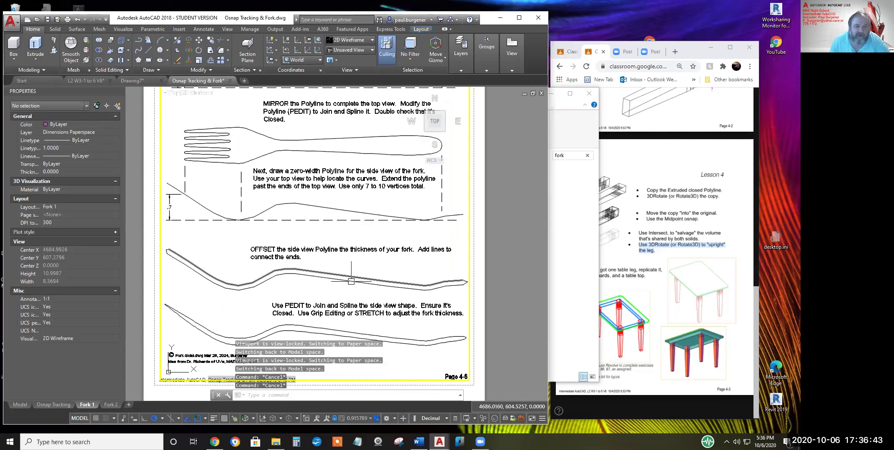
middle_drag(354, 298, 370, 239)
double_click(374, 257)
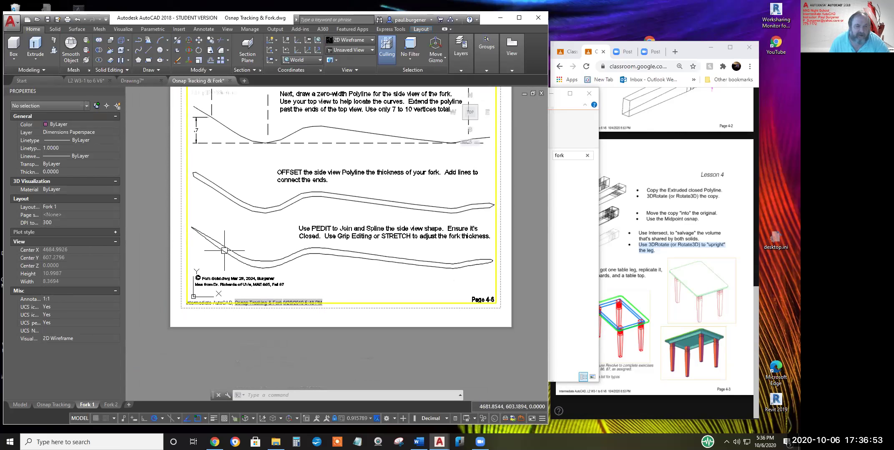
click(410, 263)
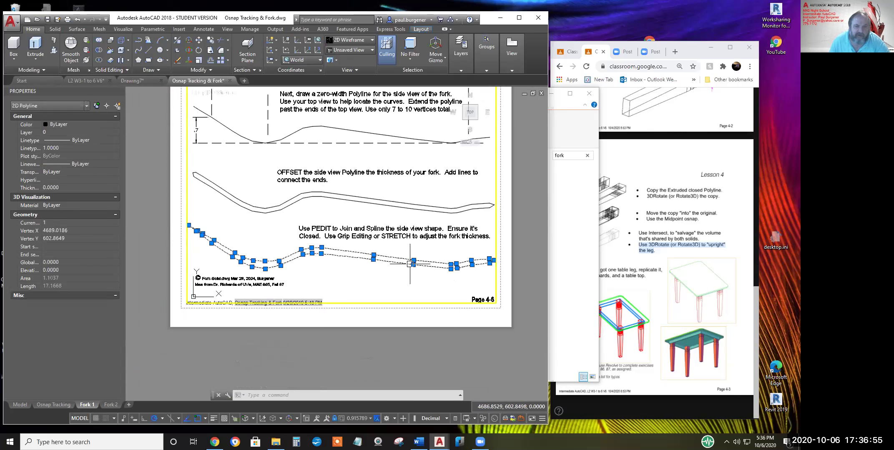
scroll(499, 267, up, 6)
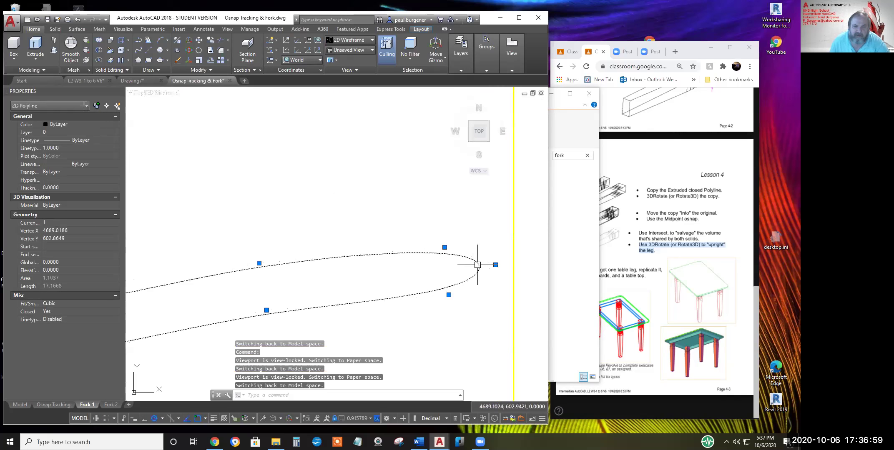
scroll(477, 265, down, 5)
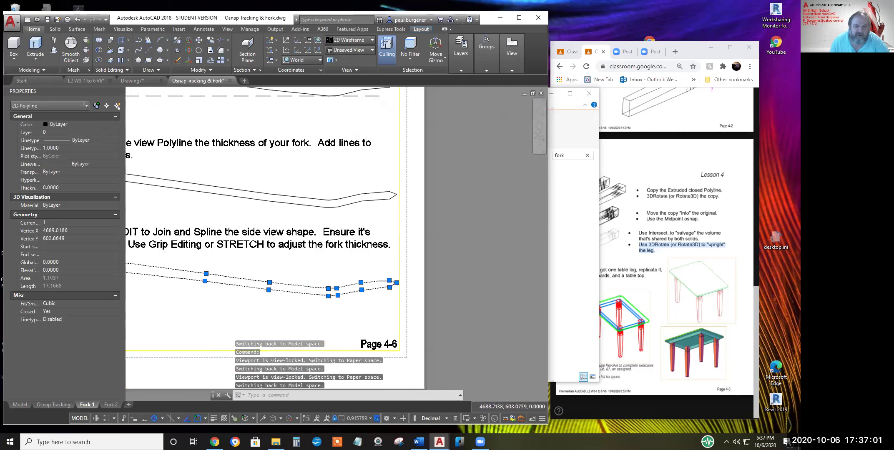
scroll(403, 257, down, 4)
key(Escape)
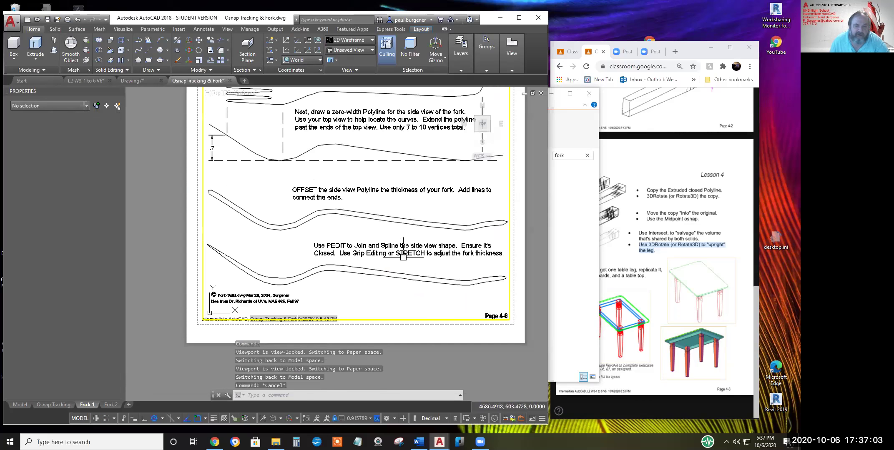
middle_drag(402, 206, 400, 242)
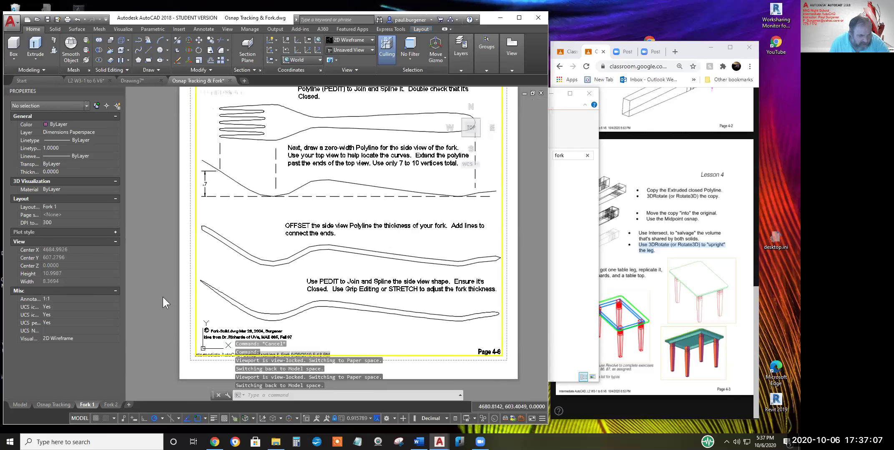
mouse_move(114, 402)
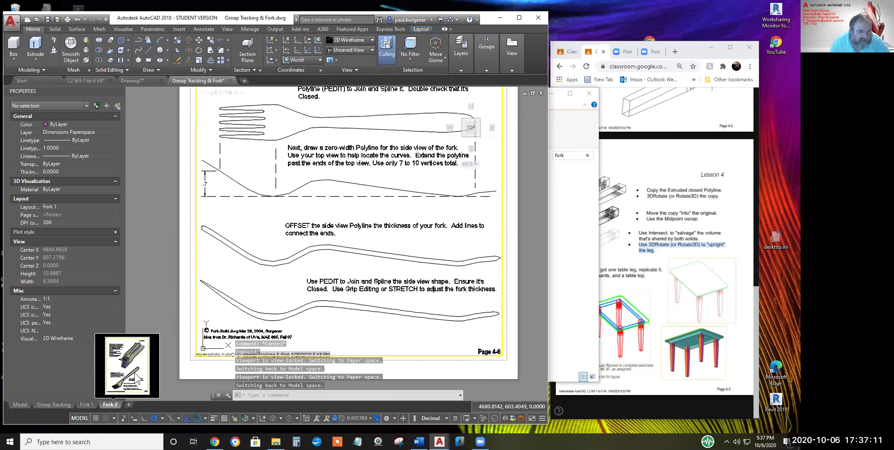
Switch to the Fork 2 layout and frame the 3D fork and notes in view
click(109, 403)
scroll(322, 277, up, 5)
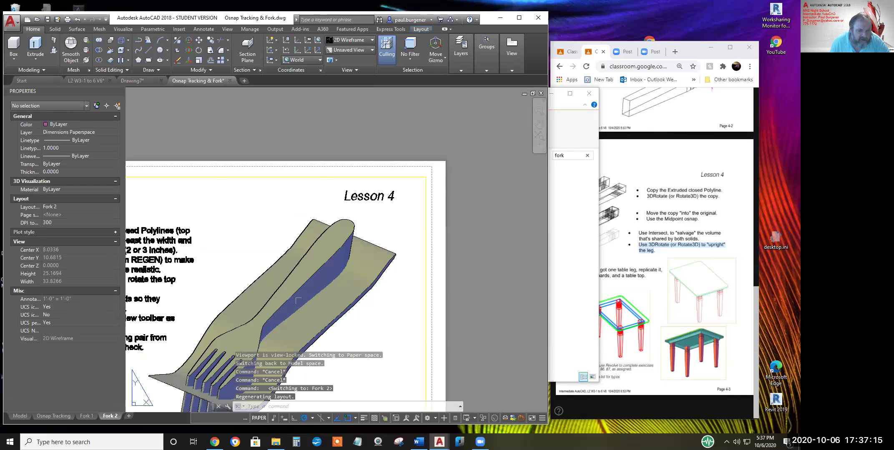
scroll(309, 225, up, 2)
middle_drag(309, 226, 333, 174)
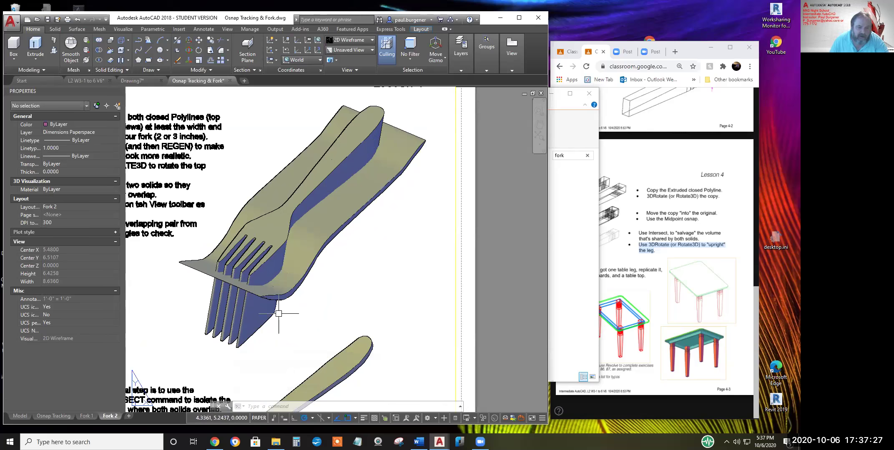
middle_drag(295, 329, 416, 159)
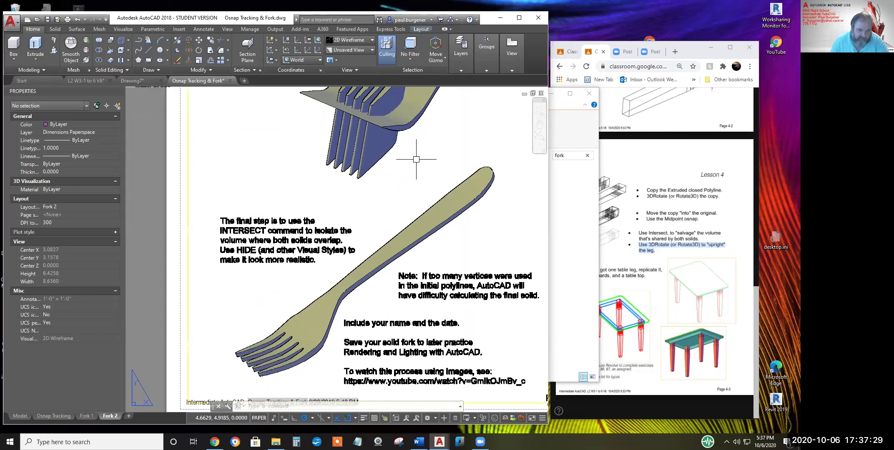
scroll(358, 277, up, 2)
scroll(359, 277, down, 2)
middle_drag(369, 288, 324, 254)
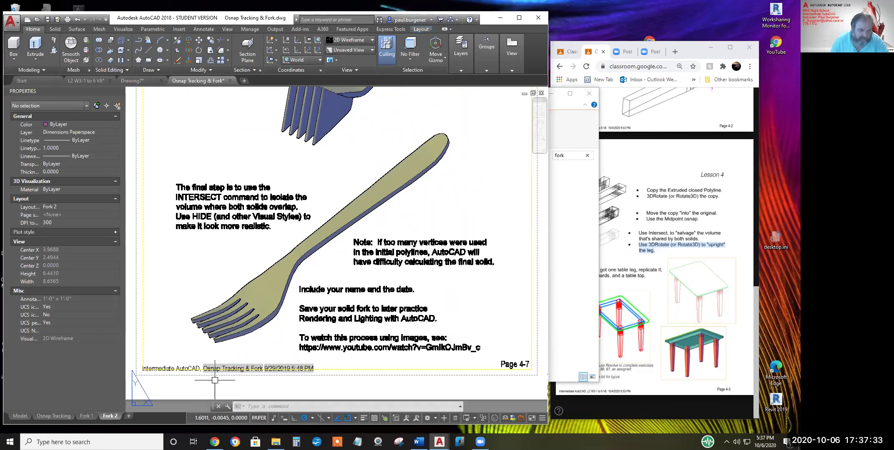
Set the Fork 2 viewport's Display locked property to No
double_click(338, 268)
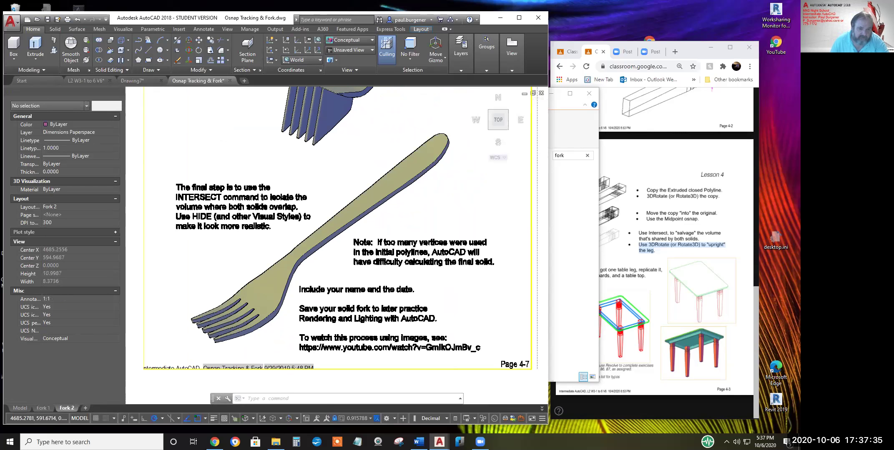
key(Escape)
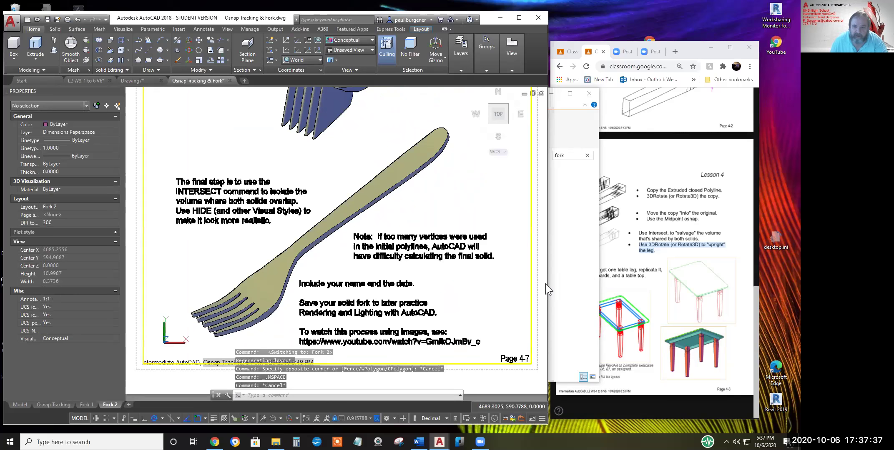
double_click(538, 285)
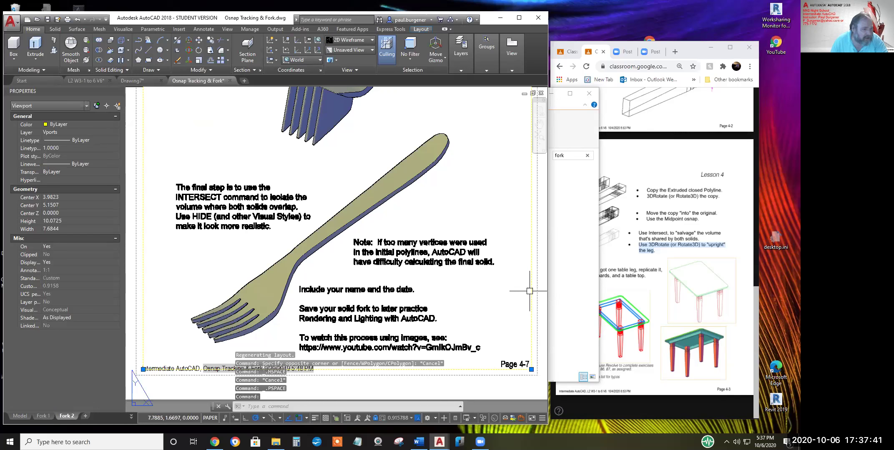
click(65, 259)
click(57, 277)
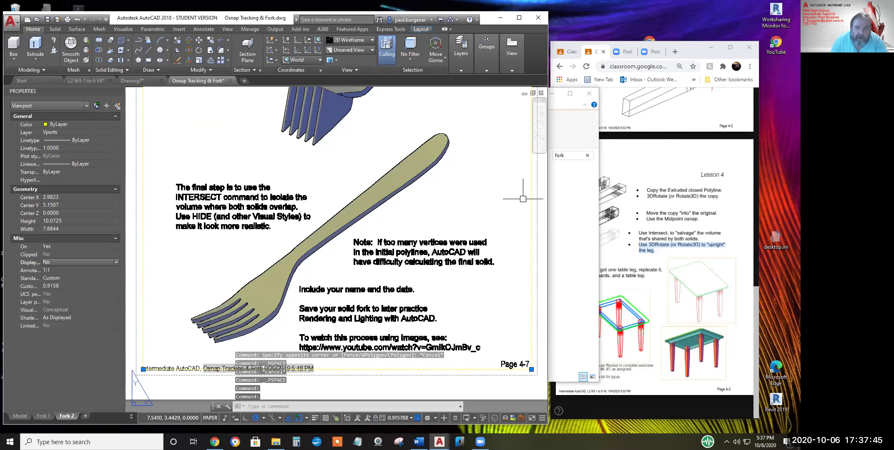
Activate the viewport's model space and start 3DFORBIT inside it
text(3DFO)
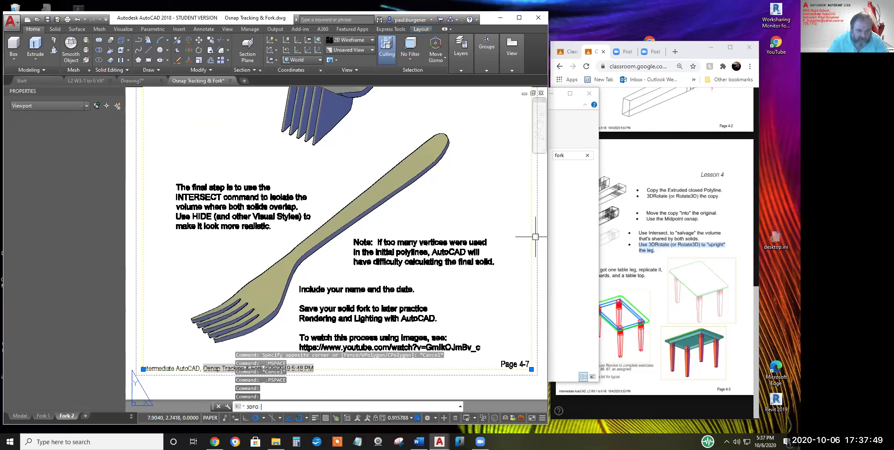
key(Return)
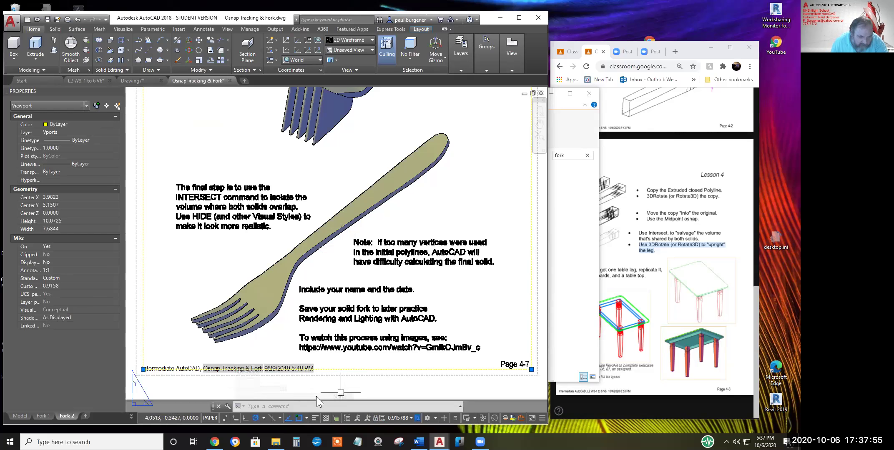
key(Escape)
click(336, 262)
double_click(335, 264)
text(3df)
key(Return)
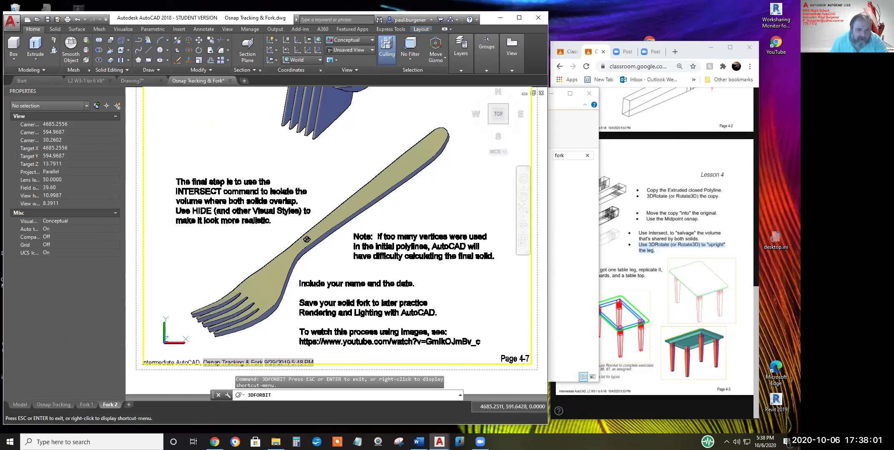
Orbit the fork from Top toward Front, exit the orbit, and zoom out
drag(334, 252, 424, 205)
right_click(424, 205)
click(430, 205)
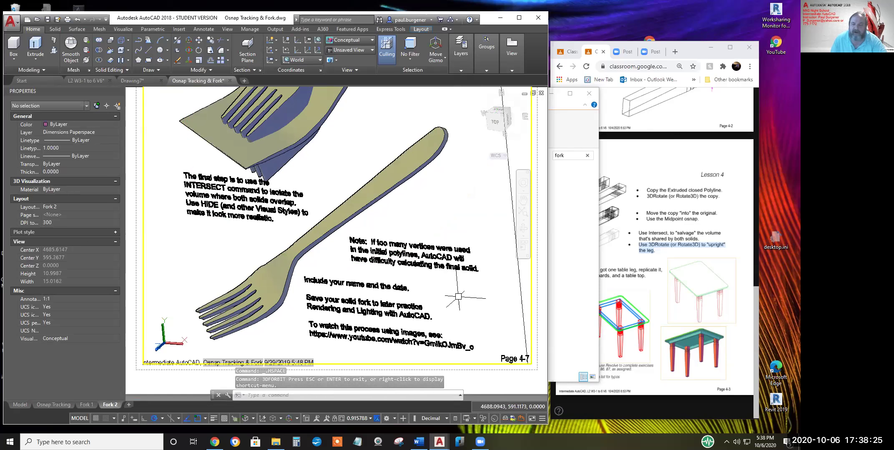
scroll(458, 296, down, 2)
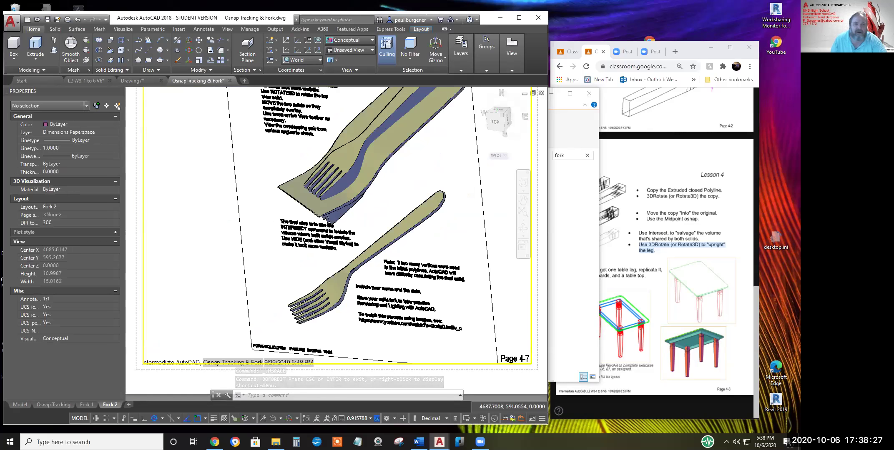
scroll(440, 297, down, 2)
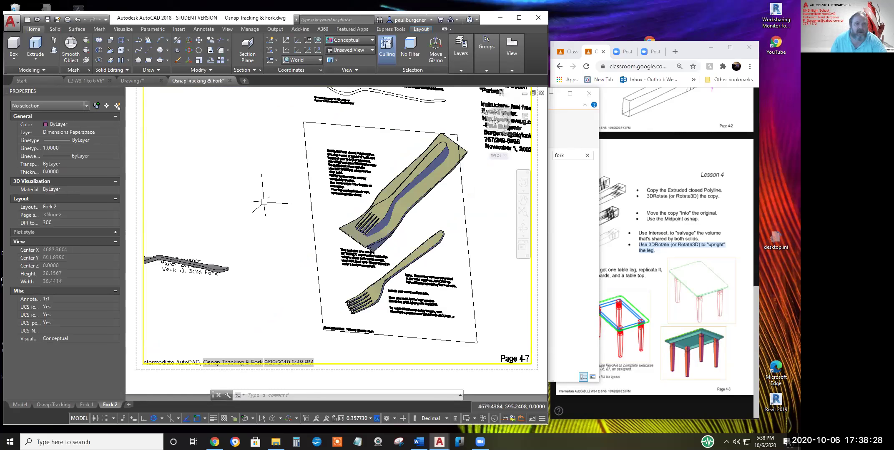
Close Osnap Tracking & Fork.dwg without saving changes
click(229, 80)
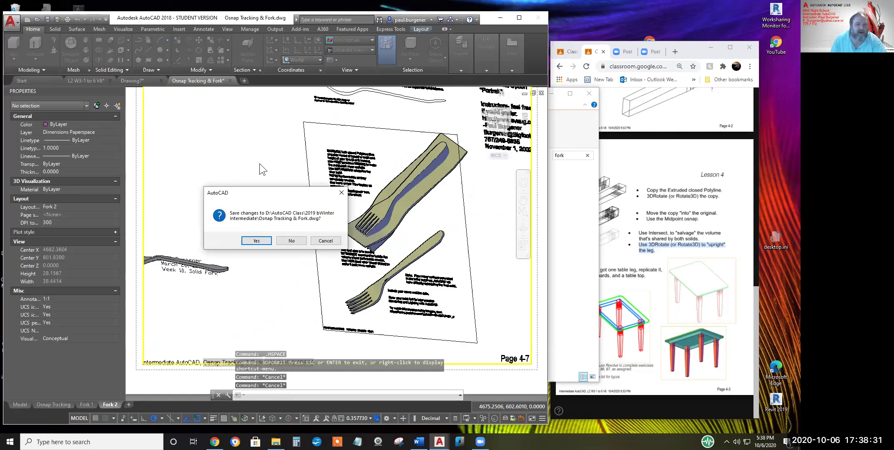
click(297, 241)
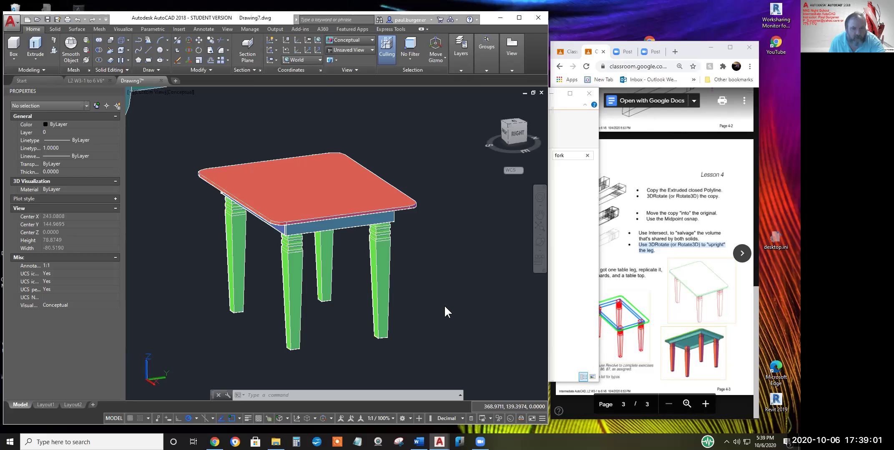
scroll(418, 289, down, 2)
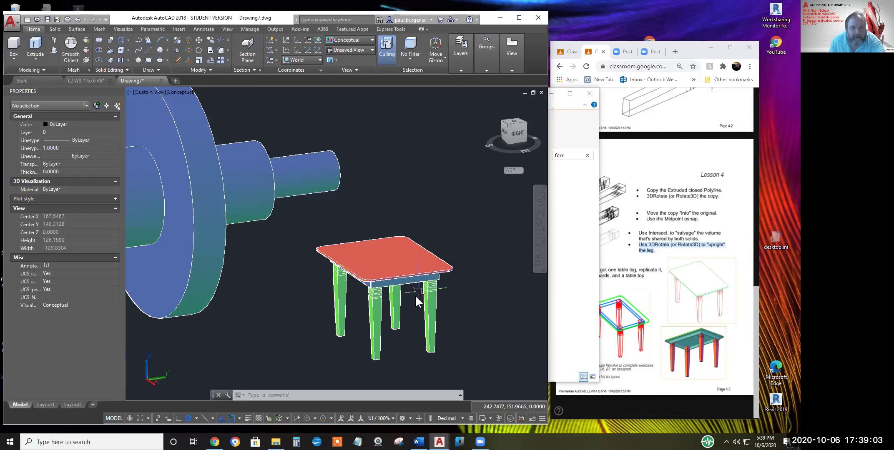
middle_drag(419, 291, 370, 244)
middle_drag(463, 296, 401, 295)
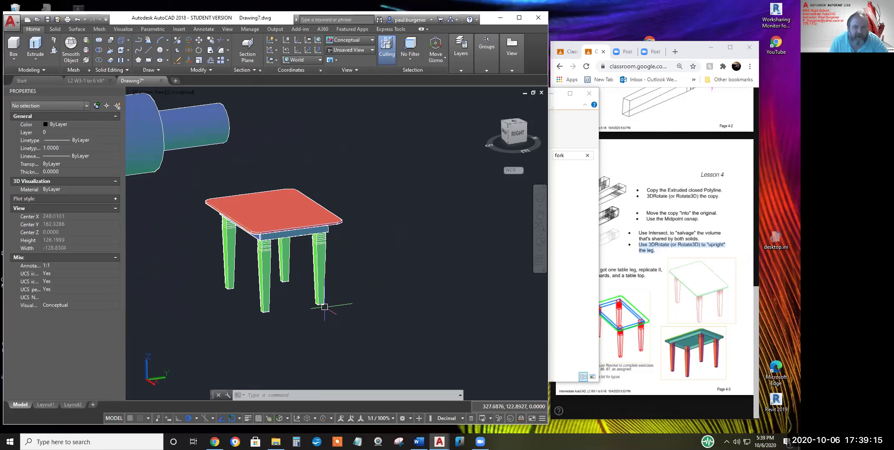
scroll(318, 272, up, 2)
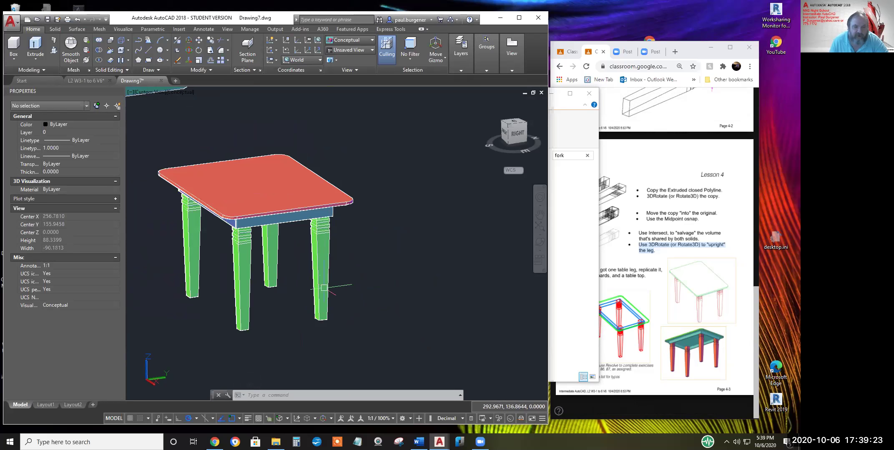
scroll(326, 304, up, 6)
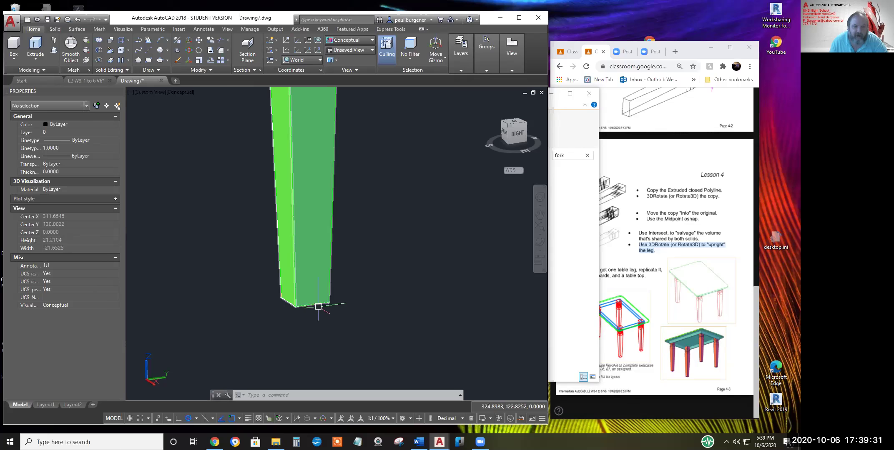
scroll(317, 301, down, 8)
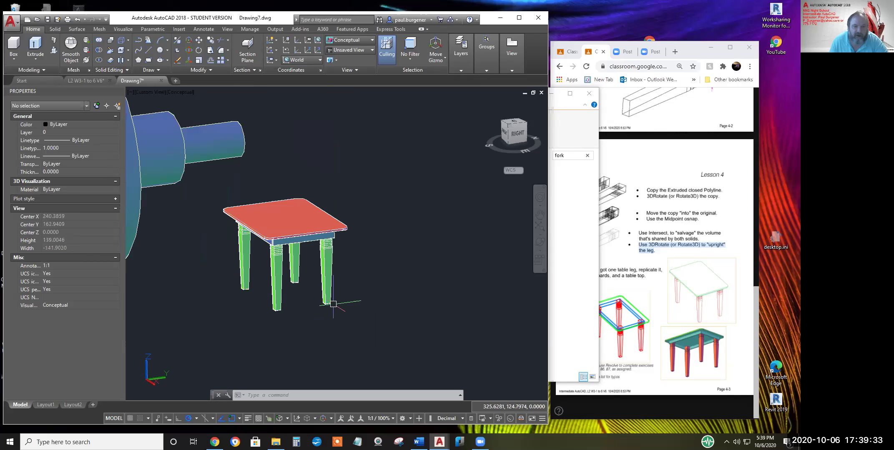
middle_drag(356, 285, 321, 289)
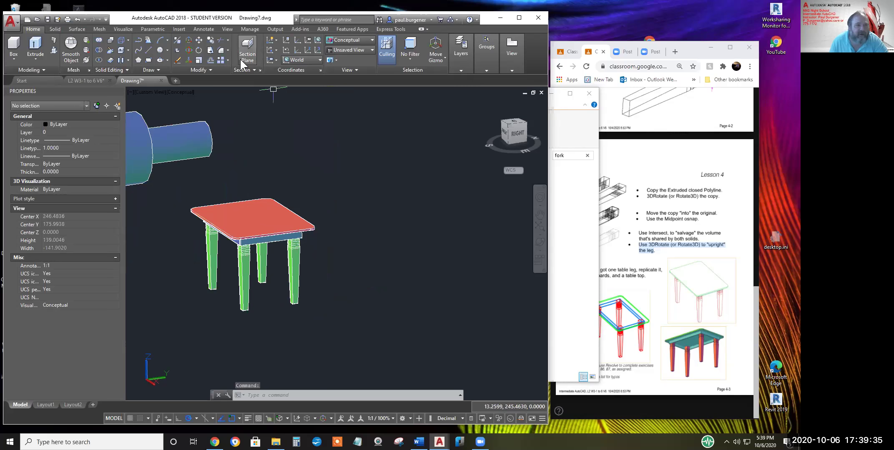
Copy the right table leg and place the copy beside the table
click(211, 40)
click(335, 251)
click(273, 304)
key(Return)
click(315, 288)
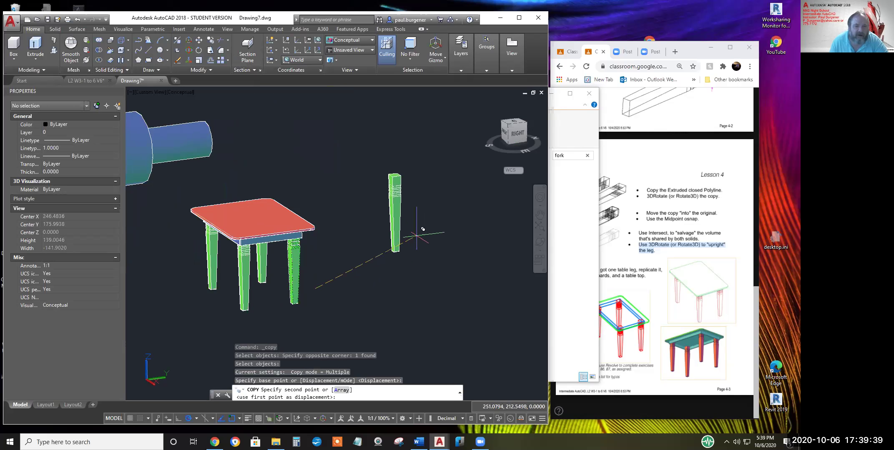
click(412, 215)
middle_drag(401, 207, 305, 265)
key(Return)
scroll(301, 250, up, 5)
key(Return)
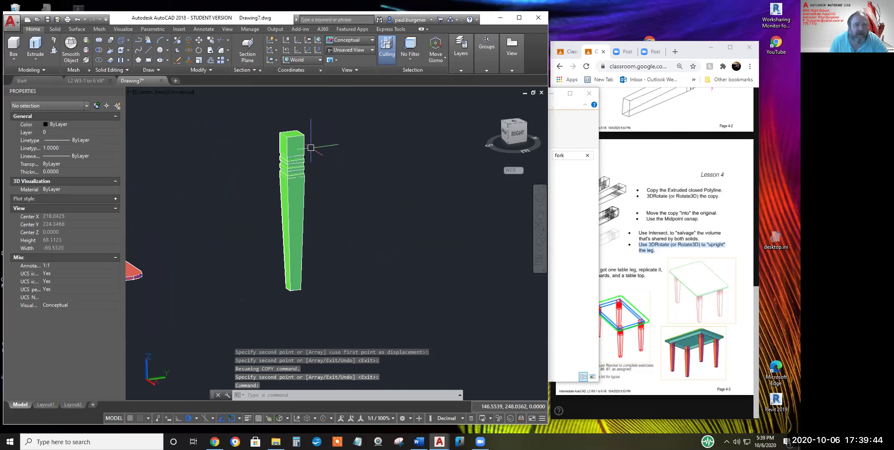
Begin a 3DROTATE of the copied leg at its bottom midpoint, then cancel it
click(189, 50)
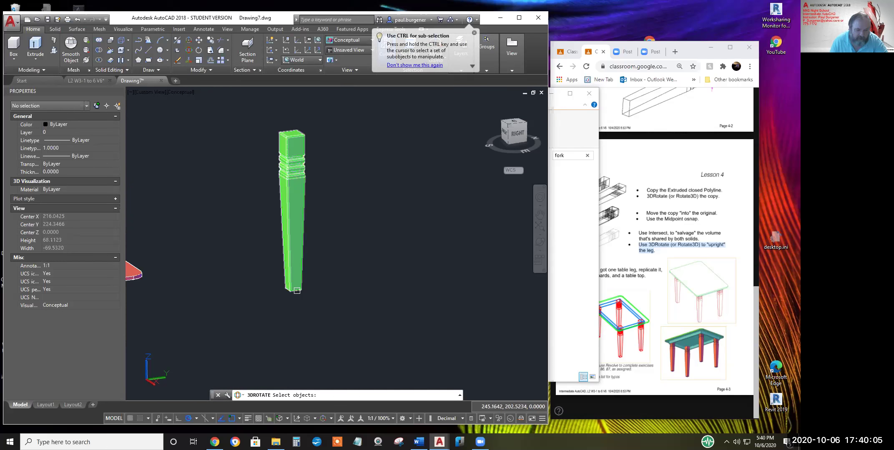
click(297, 290)
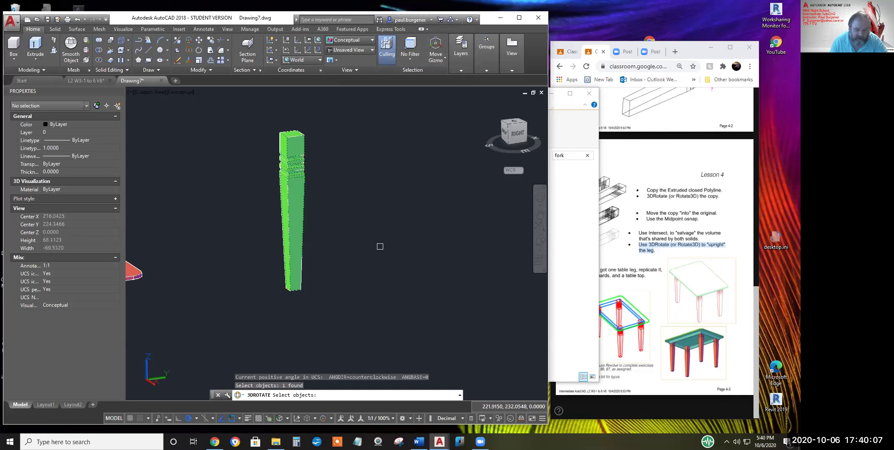
key(Return)
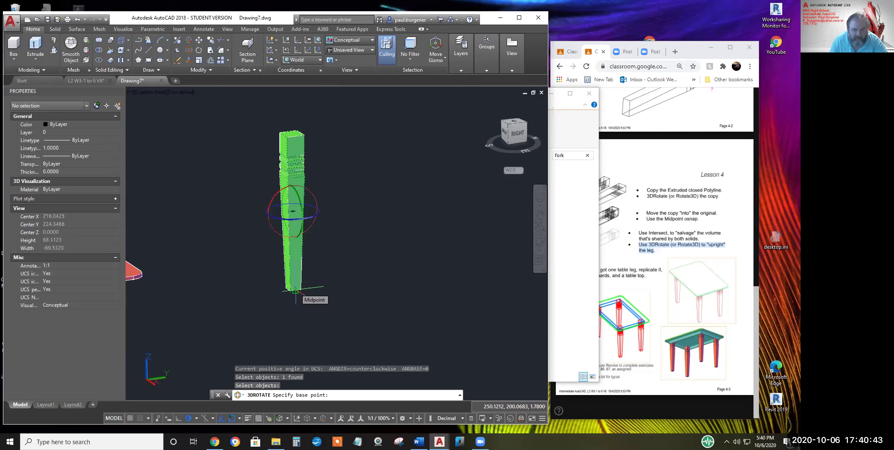
click(295, 290)
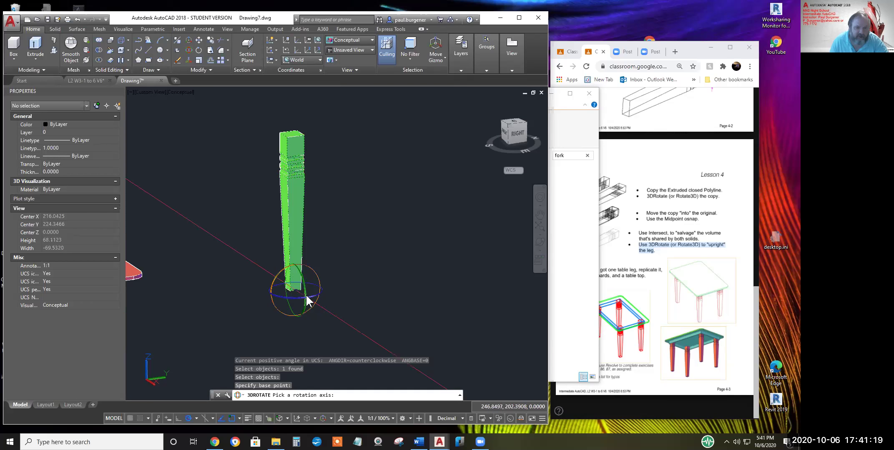
click(318, 273)
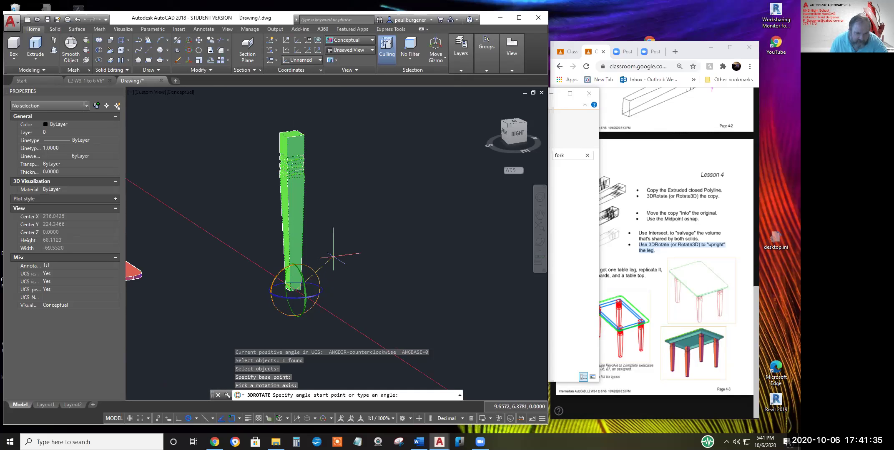
key(Escape)
key(Escape)
key(Escape)
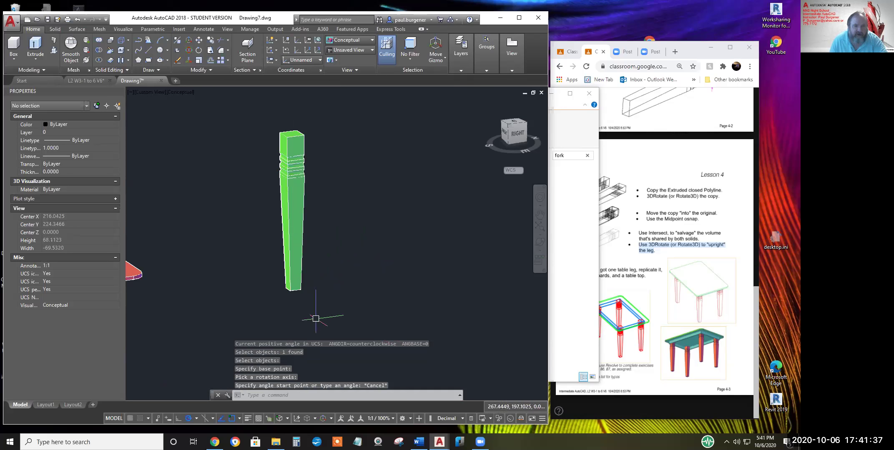
Rotate the copied leg -90 degrees about its bottom midpoint on the horizontal axis
click(189, 50)
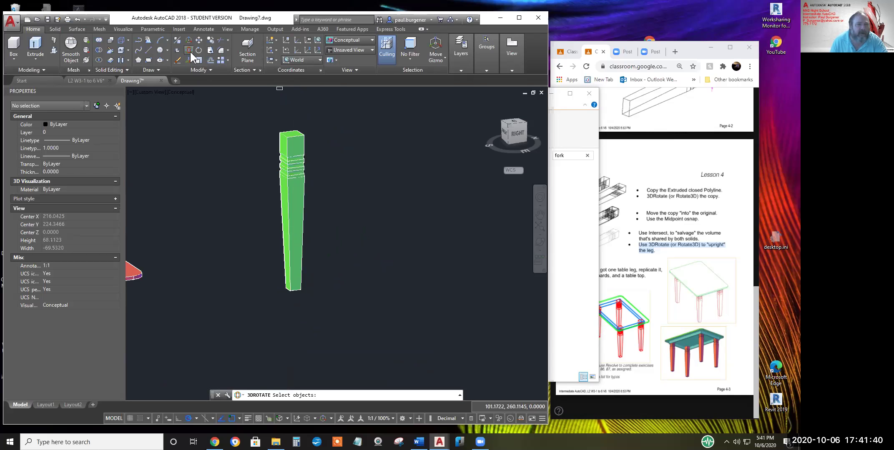
click(302, 200)
key(Return)
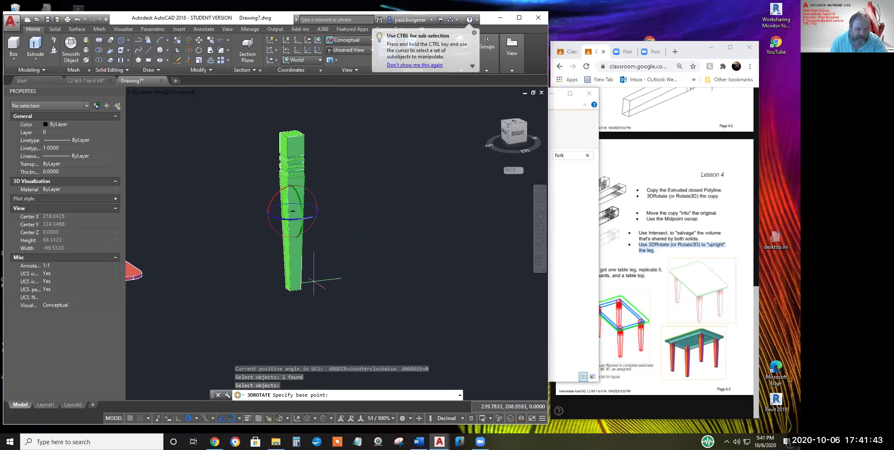
click(297, 290)
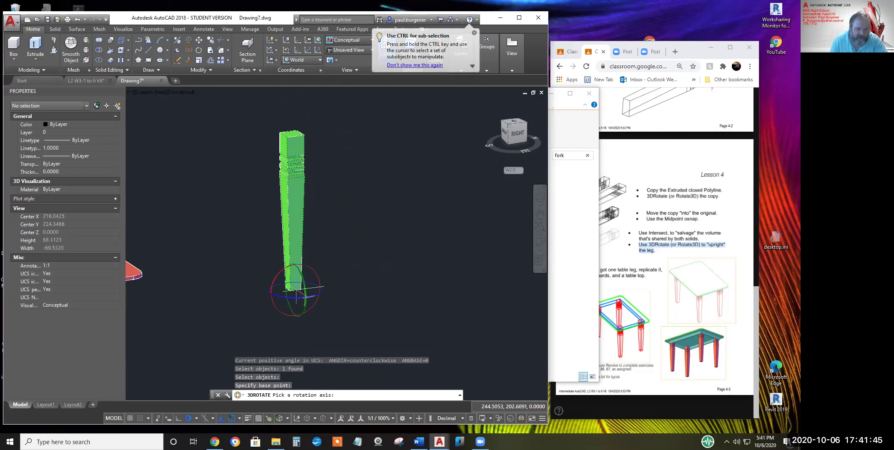
click(318, 277)
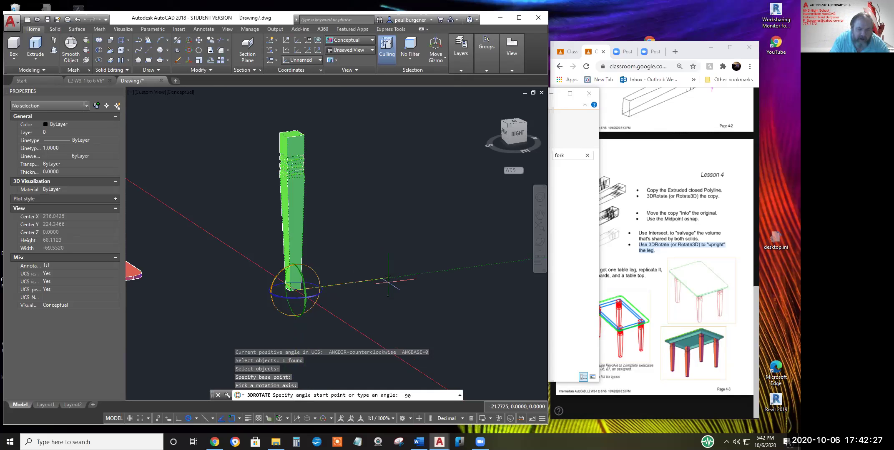
key(Return)
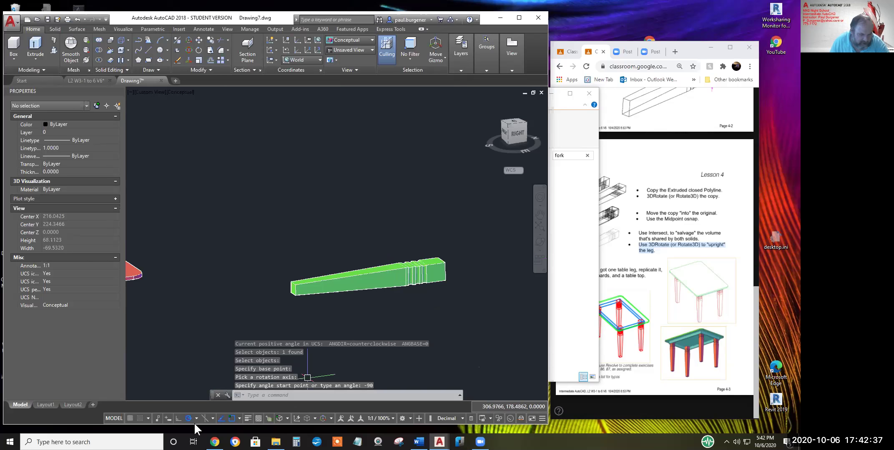
Turn on the drawing grid and zoom in on the flattened leg
click(130, 417)
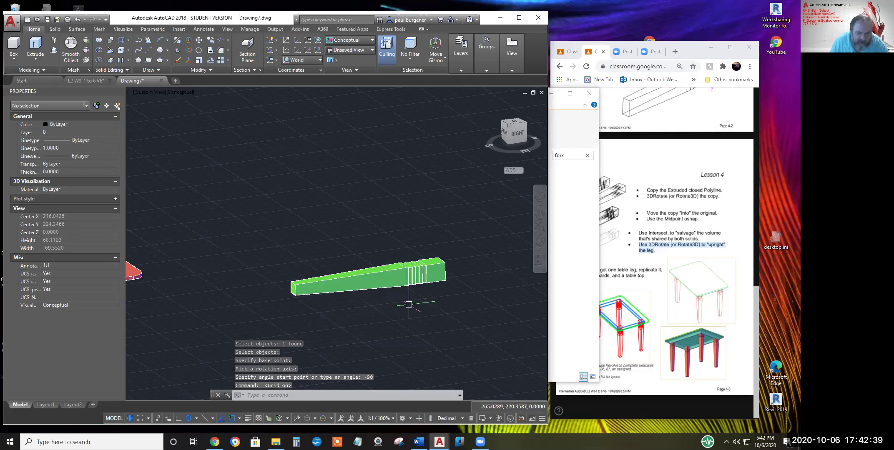
scroll(398, 288, up, 2)
scroll(398, 288, up, 1)
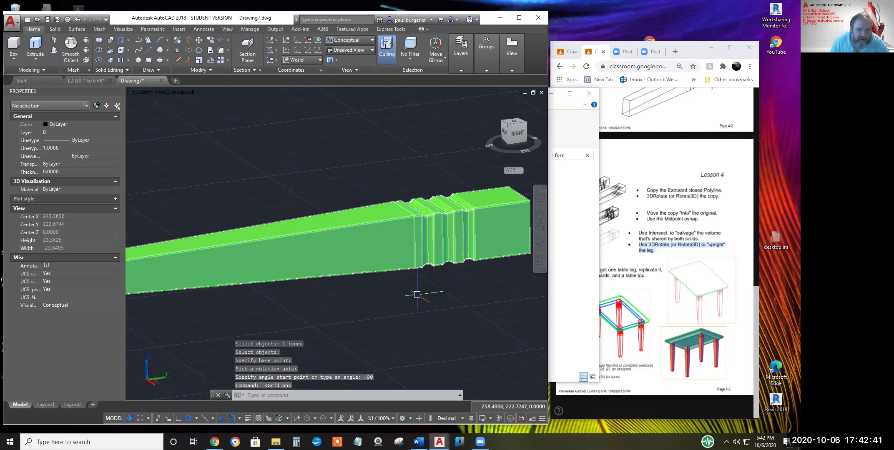
scroll(416, 291, down, 2)
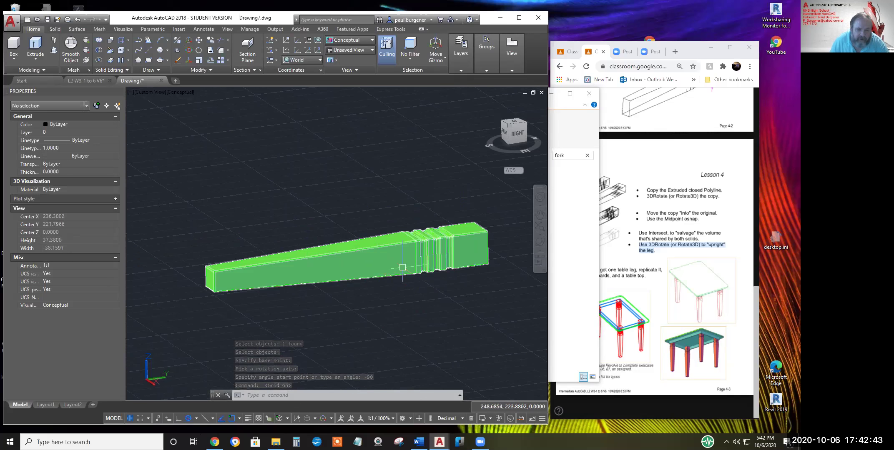
scroll(383, 277, down, 2)
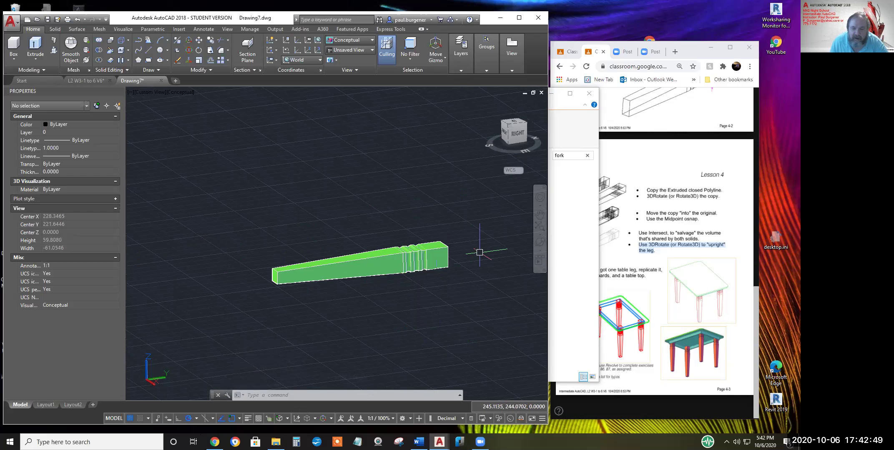
Free-orbit the view around the flattened leg, then exit the orbit
click(539, 247)
drag(392, 282, 319, 221)
right_click(329, 223)
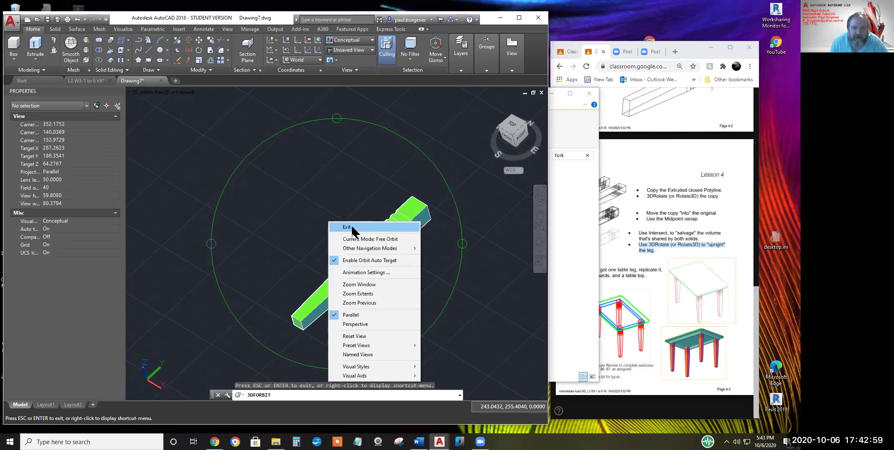
click(352, 228)
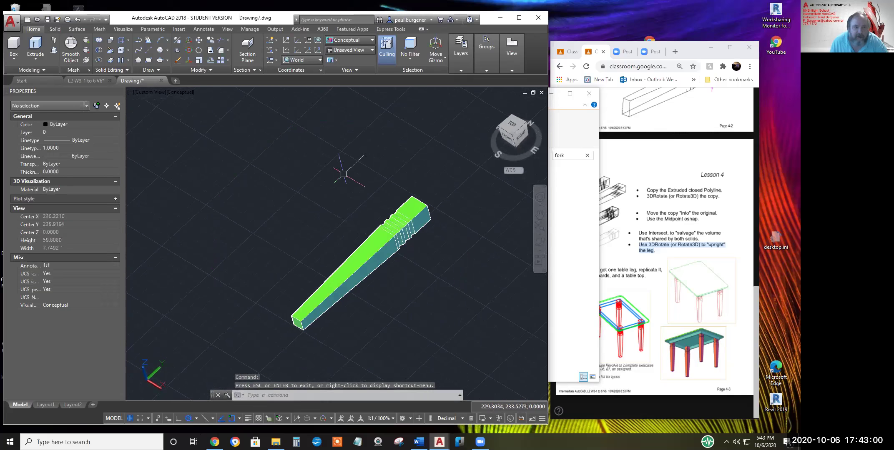
click(210, 70)
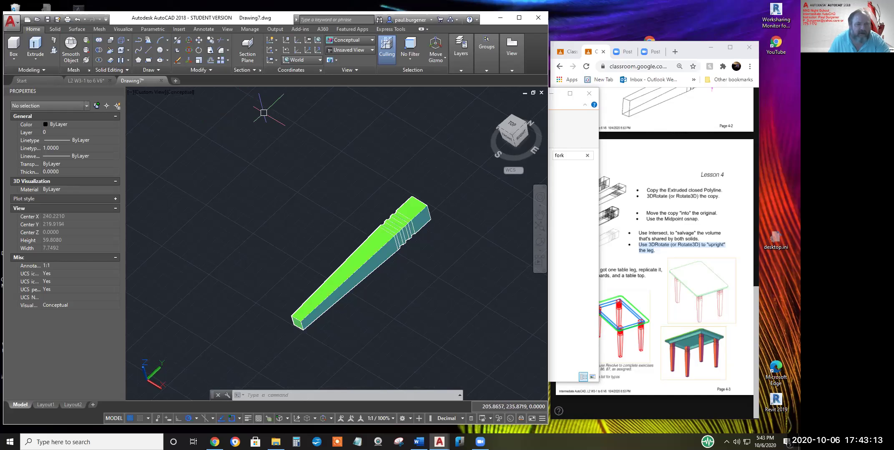
key(Escape)
key(Escape)
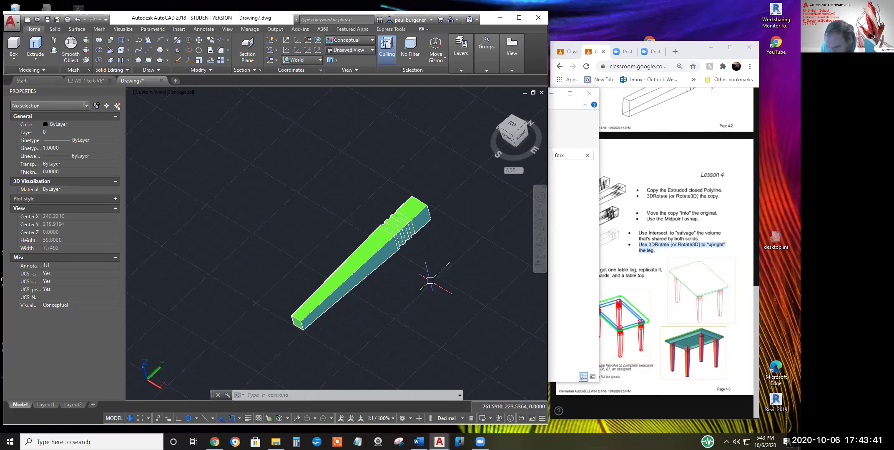
Pan and free-orbit to show the flat leg beside the table, then exit the orbit
scroll(421, 274, down, 3)
scroll(421, 274, down, 2)
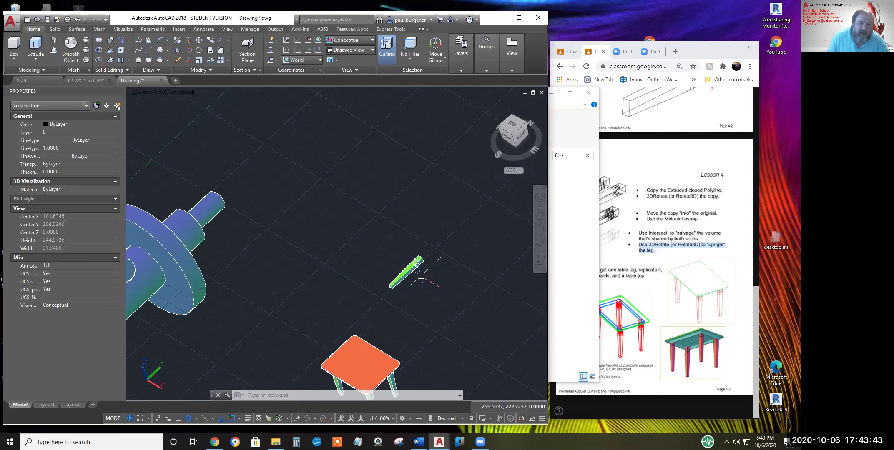
middle_drag(417, 279, 392, 186)
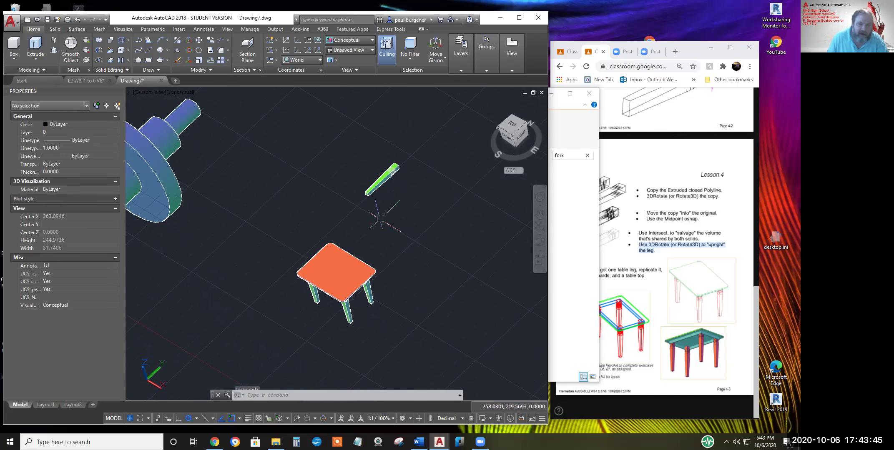
click(540, 243)
drag(333, 250, 357, 229)
scroll(354, 316, up, 3)
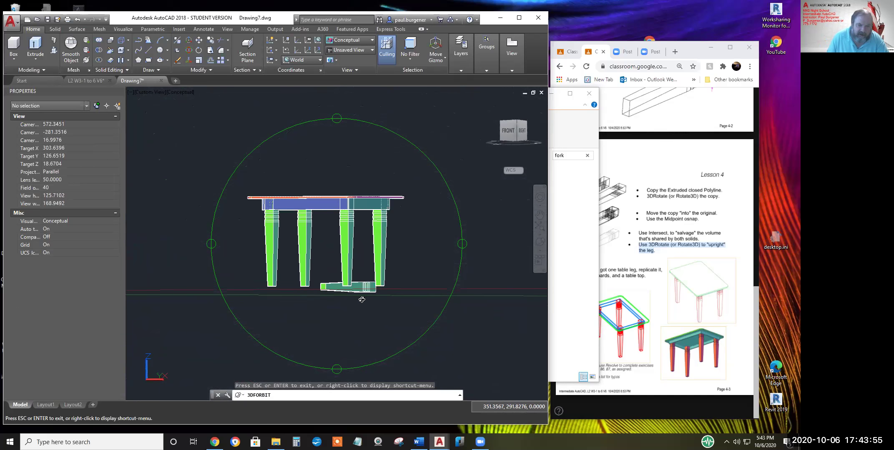
drag(369, 269, 384, 216)
right_click(370, 266)
click(363, 272)
drag(252, 322, 325, 300)
right_click(345, 285)
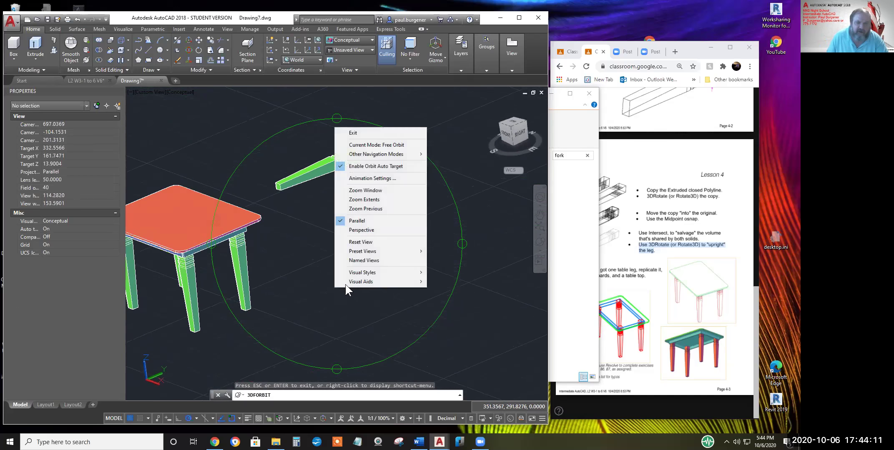
click(360, 132)
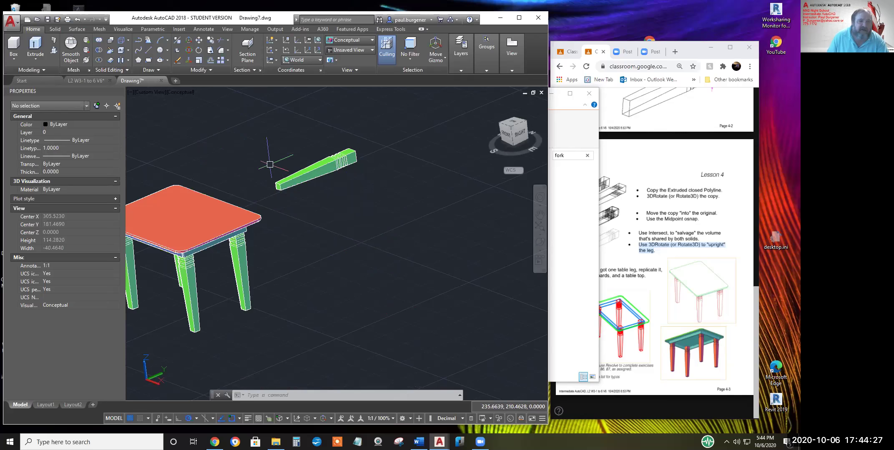
Draw a two-segment inverted-V line beside the flat leg and tilt the view slightly
click(149, 50)
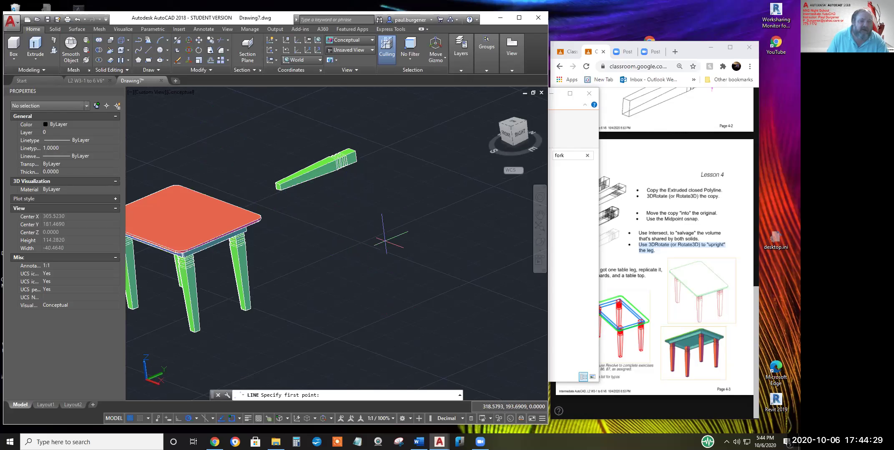
click(356, 235)
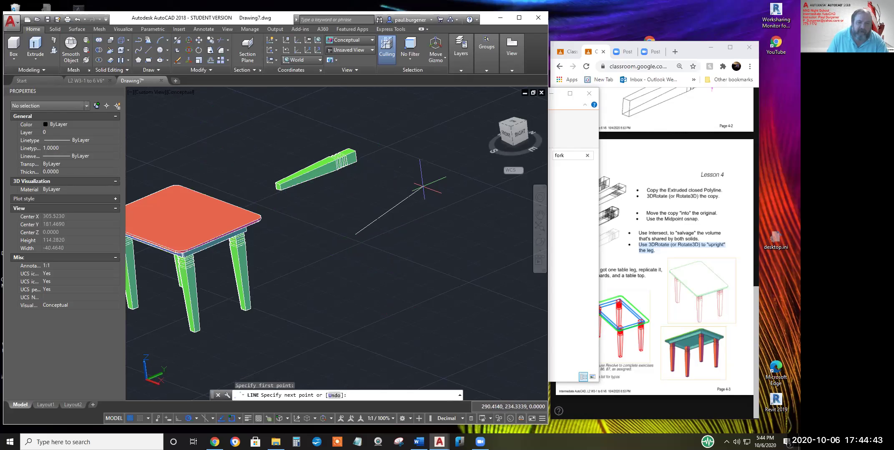
click(423, 184)
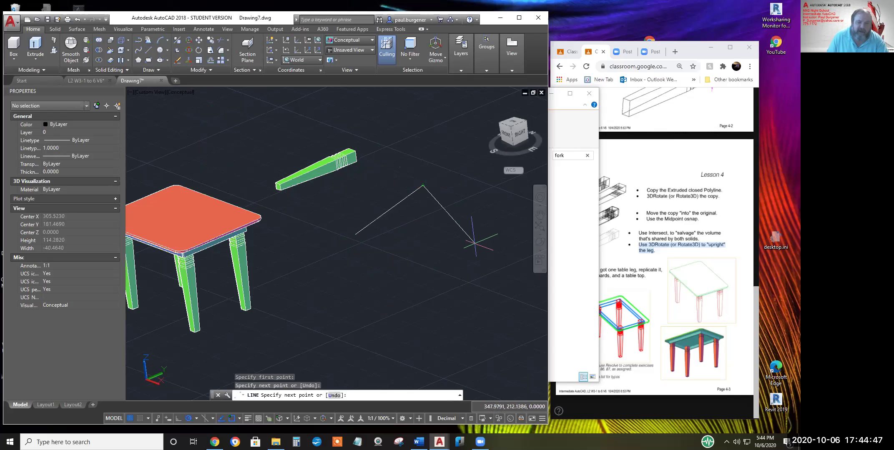
click(480, 242)
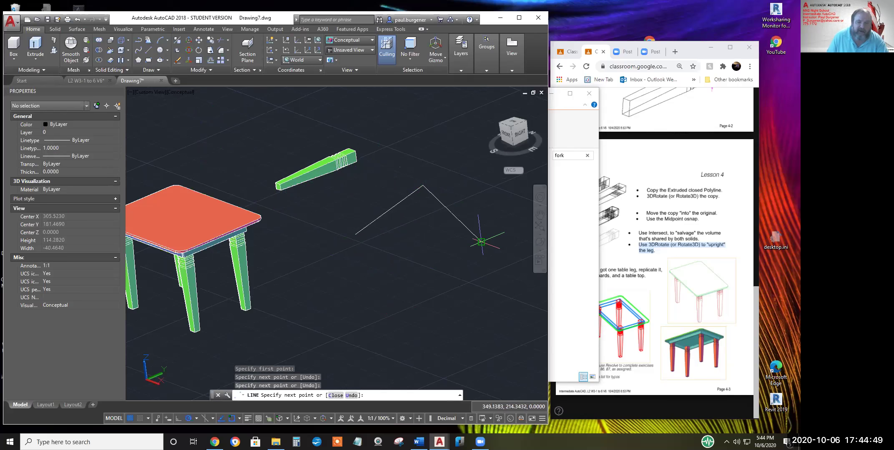
key(Return)
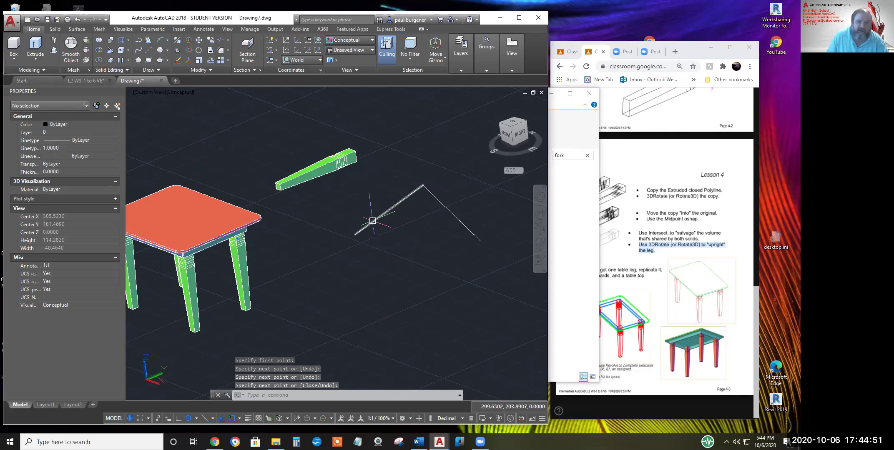
click(539, 244)
drag(366, 295, 359, 279)
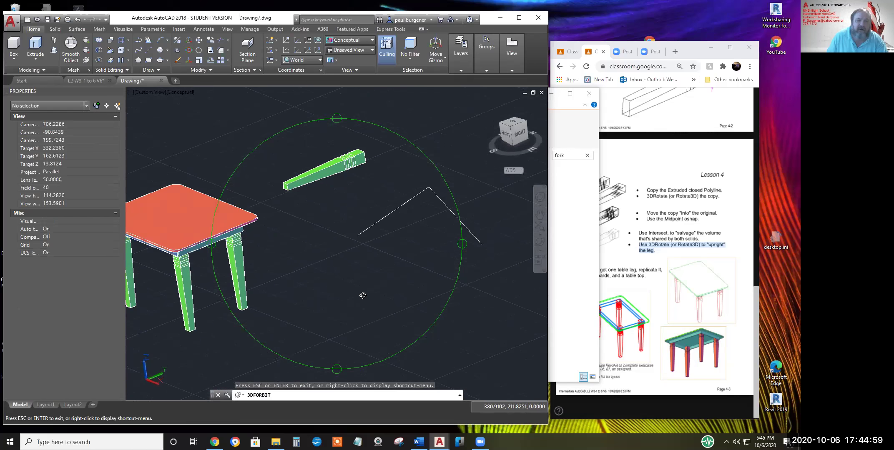
Move the loose green leg from its end point onto the guide line's endpoint
key(Escape)
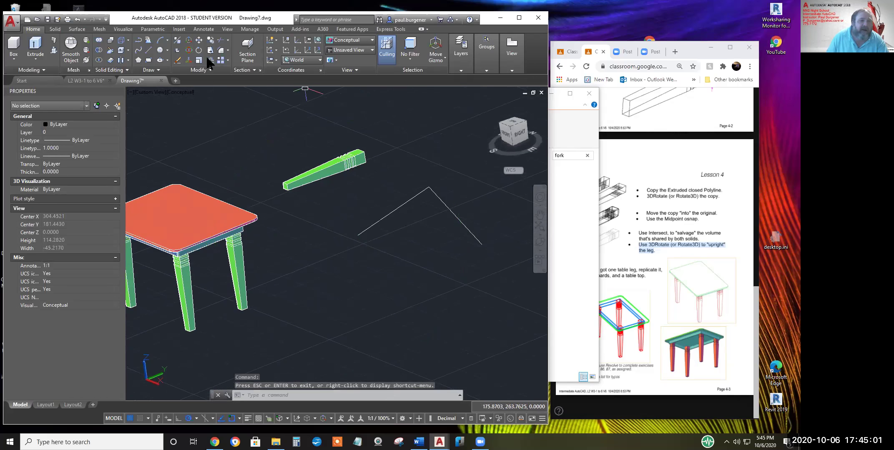
click(198, 40)
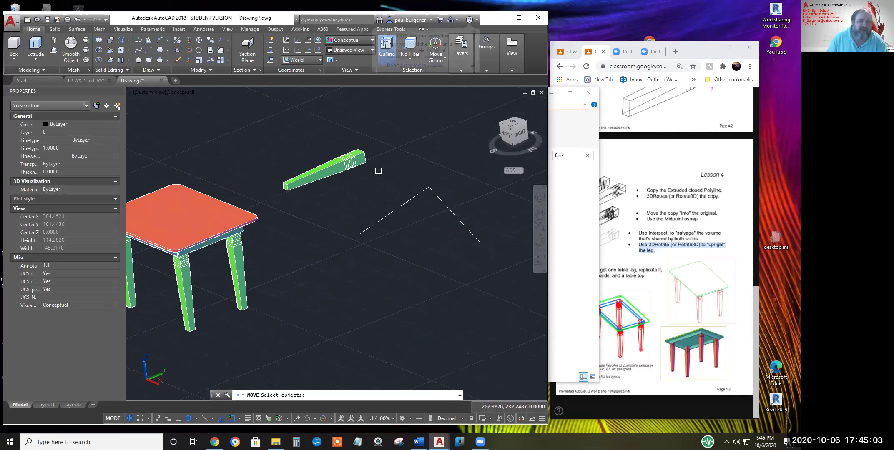
click(366, 162)
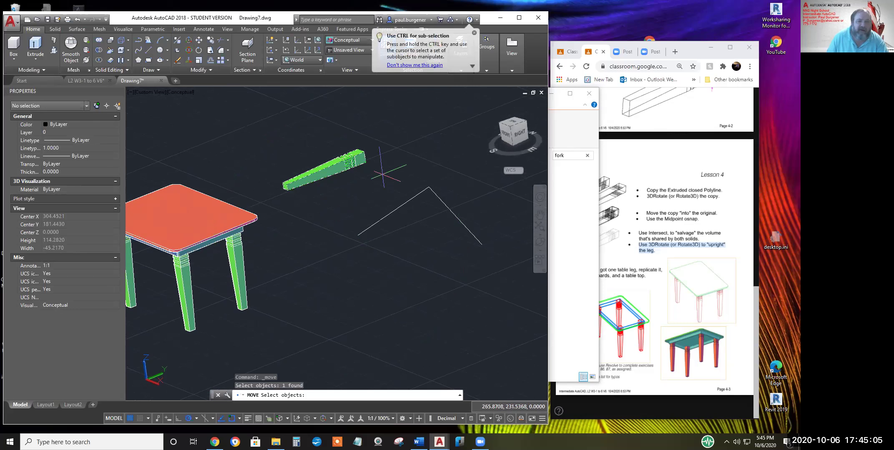
key(Return)
scroll(377, 167, up, 5)
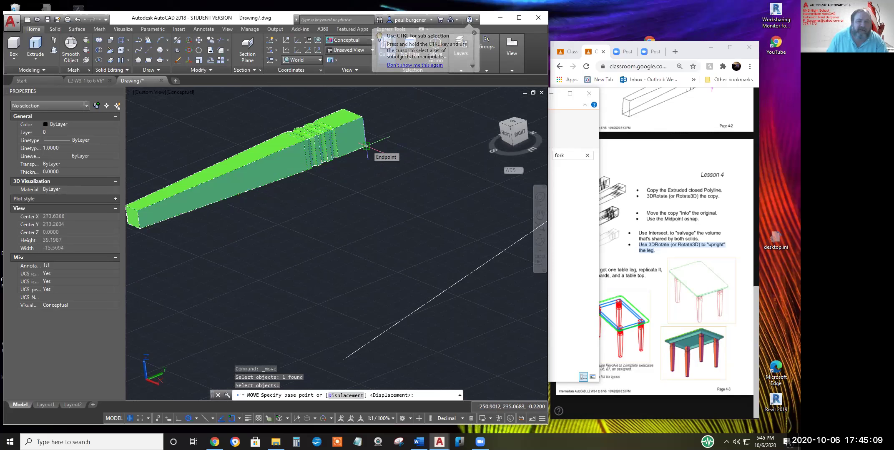
click(367, 145)
scroll(459, 221, down, 3)
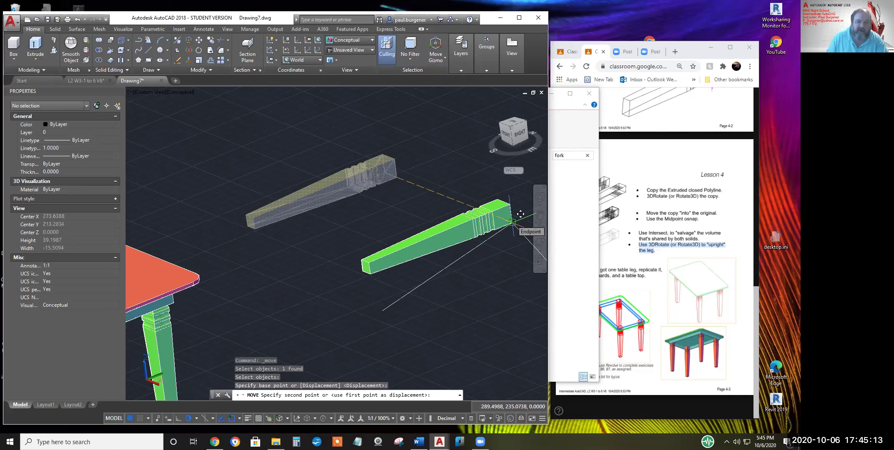
click(520, 213)
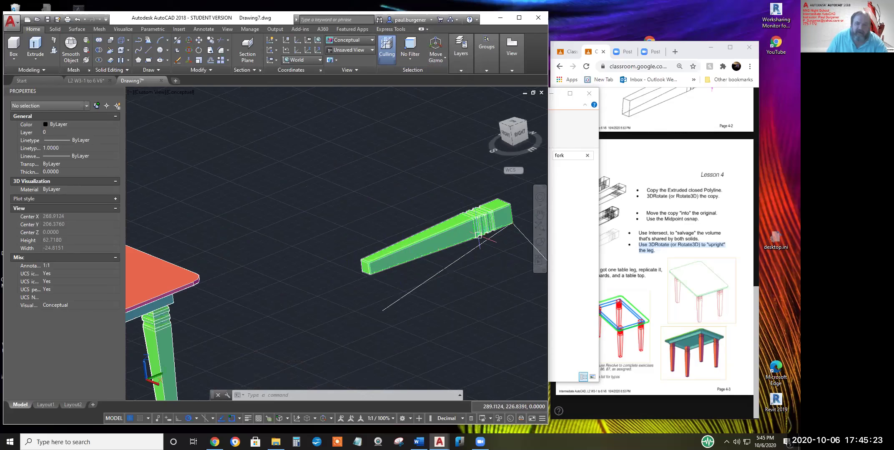
Orbit around the moved leg to check its alignment with the guide line
click(539, 242)
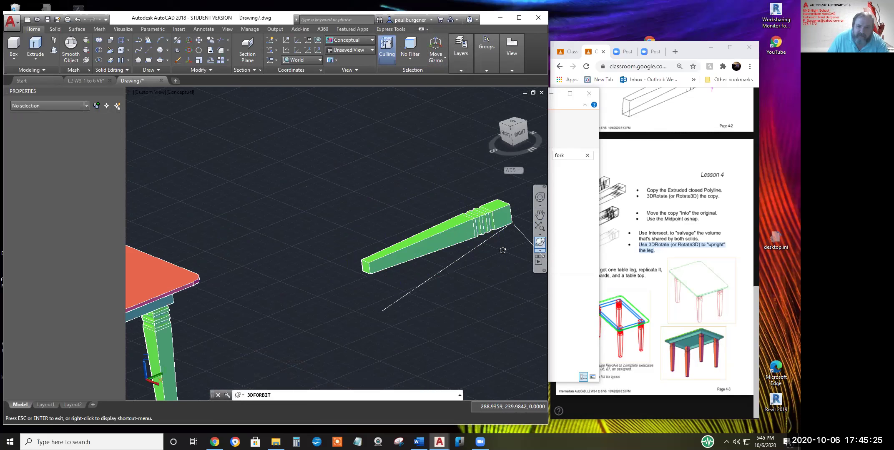
drag(420, 274, 429, 247)
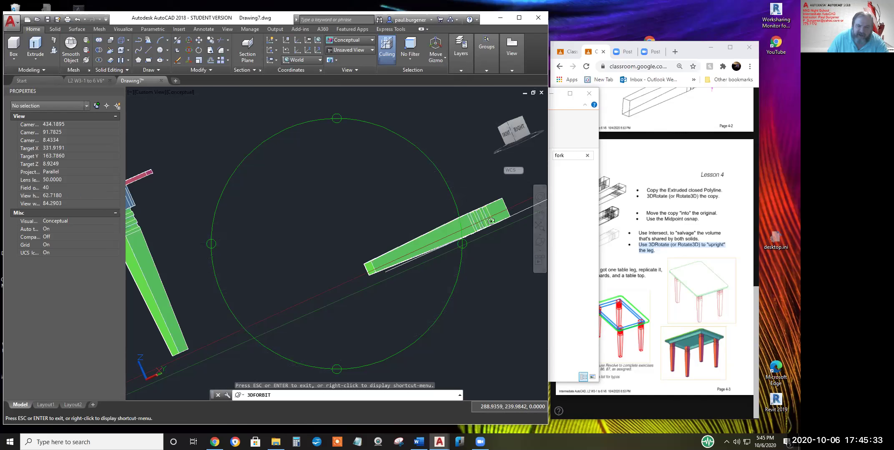
drag(497, 218, 275, 267)
right_click(404, 201)
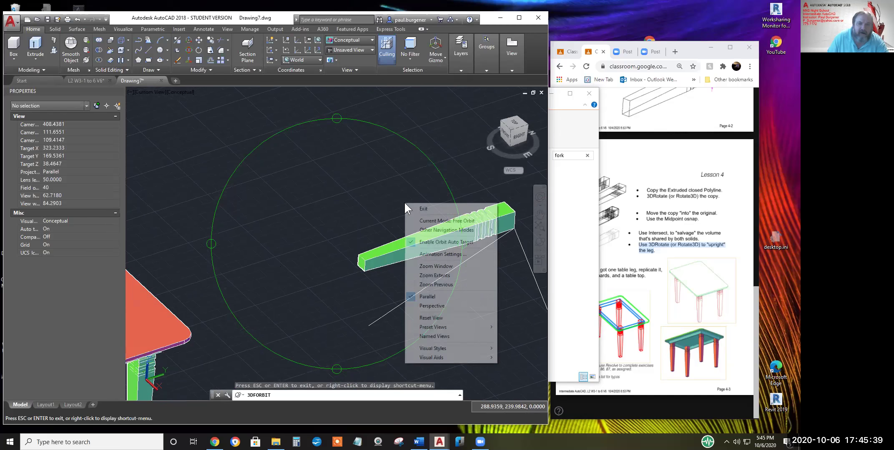
click(420, 206)
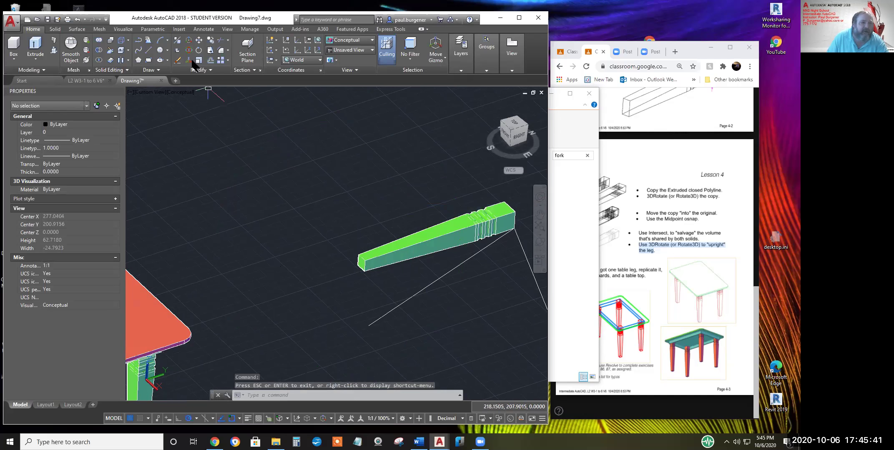
Erase both guide line segments with a crossing window
click(178, 59)
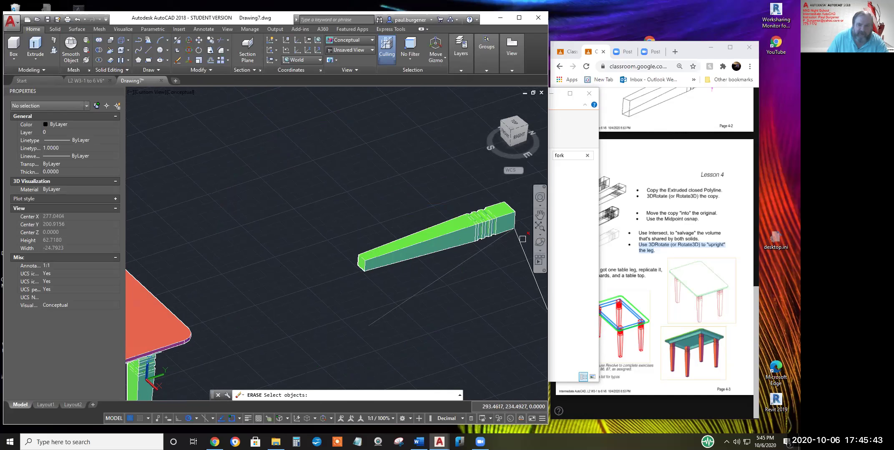
click(542, 280)
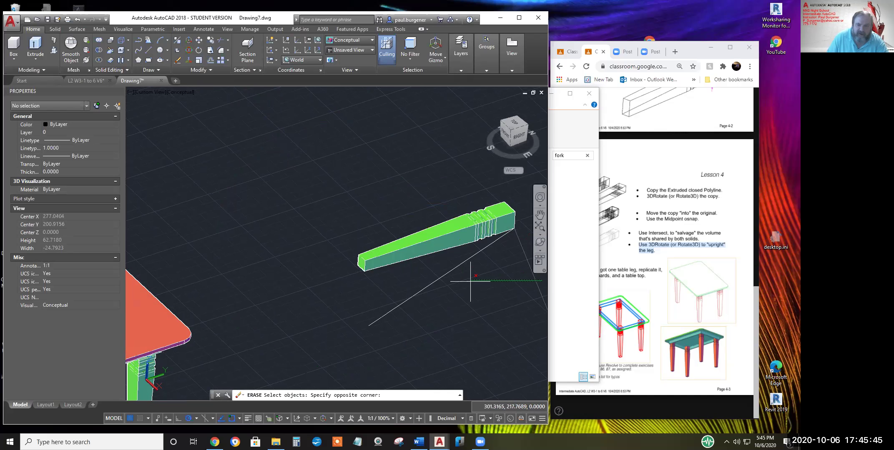
click(415, 299)
key(Return)
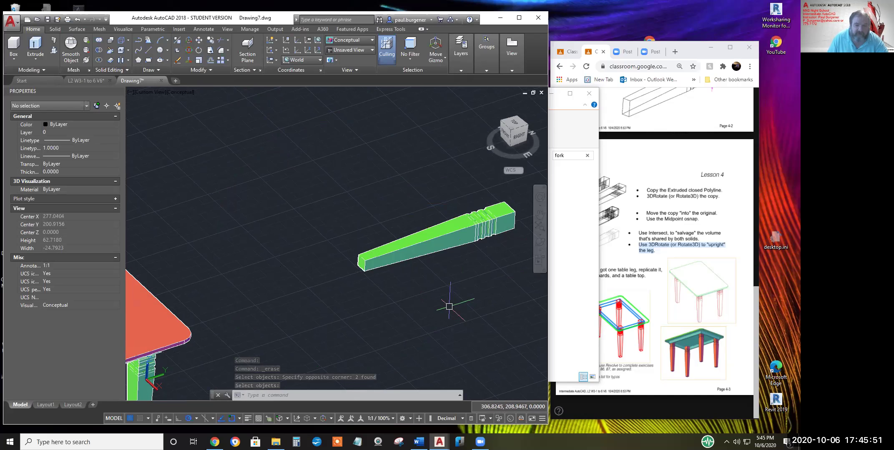
Zoom out and pan to centre the table and flat leg in view
scroll(440, 300, down, 2)
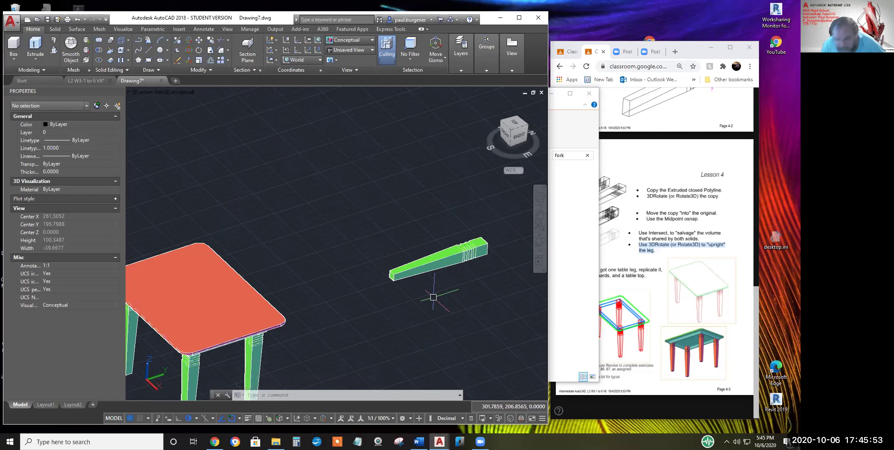
scroll(433, 297, down, 2)
middle_drag(434, 300, 451, 251)
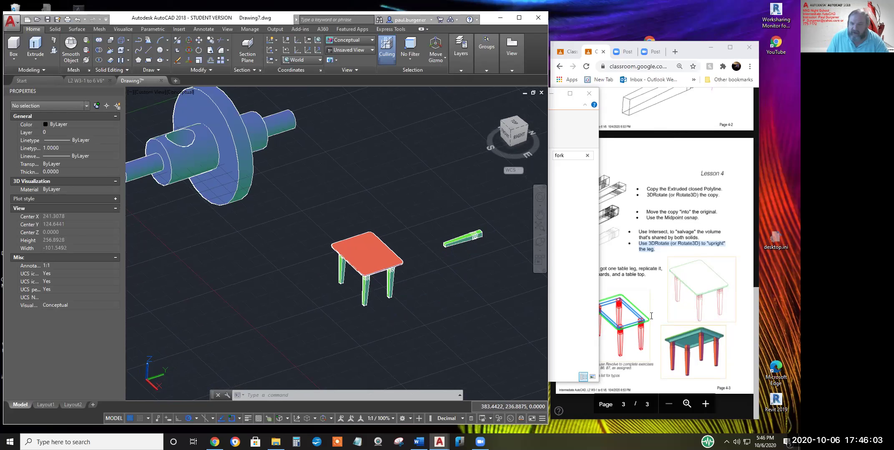
Bring Chrome forward and open the exercise sheet with drawings 68, 71 and 74
click(631, 284)
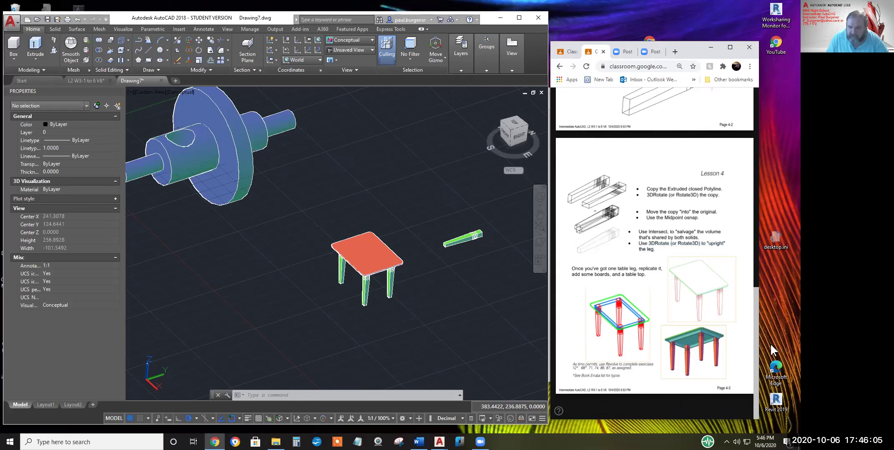
click(758, 381)
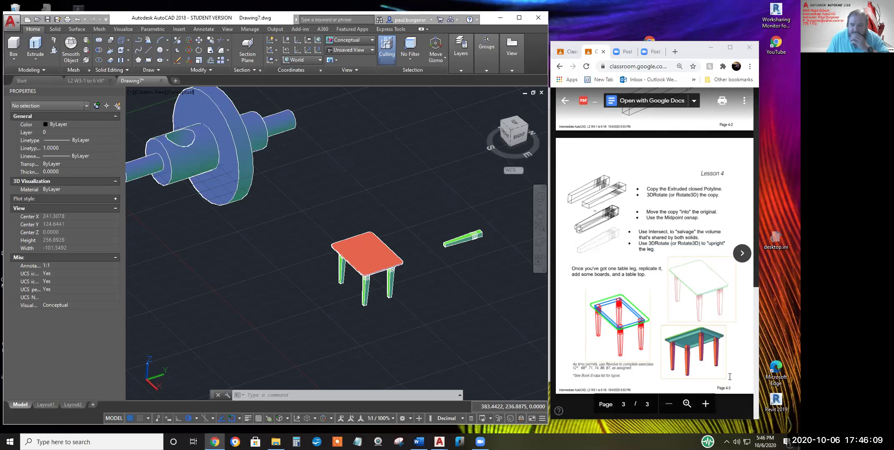
click(744, 254)
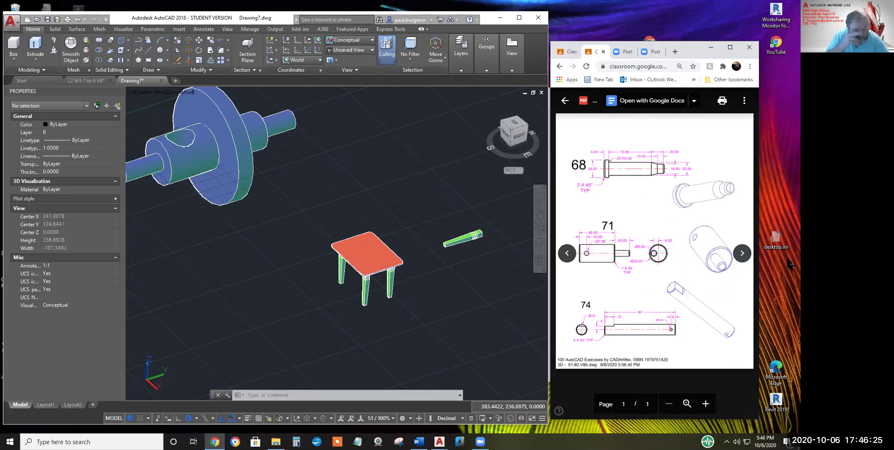
Browse back and forth between the sheets, ending on drawings 86 and 87
click(742, 255)
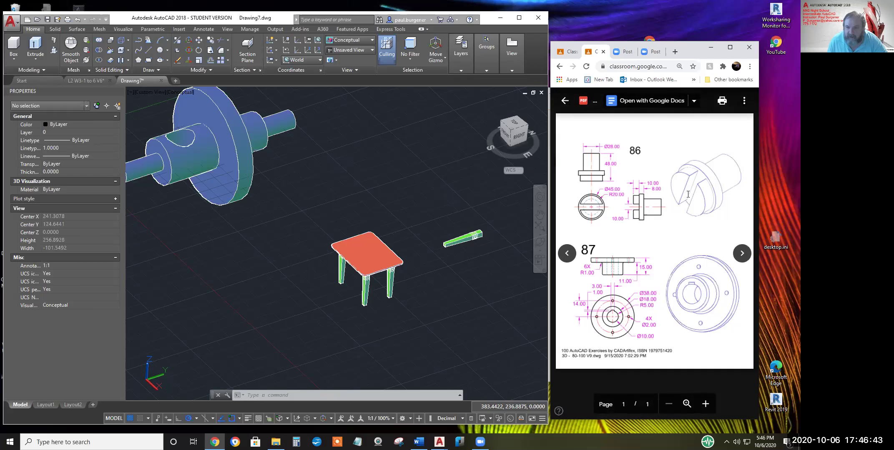
click(567, 254)
click(567, 254)
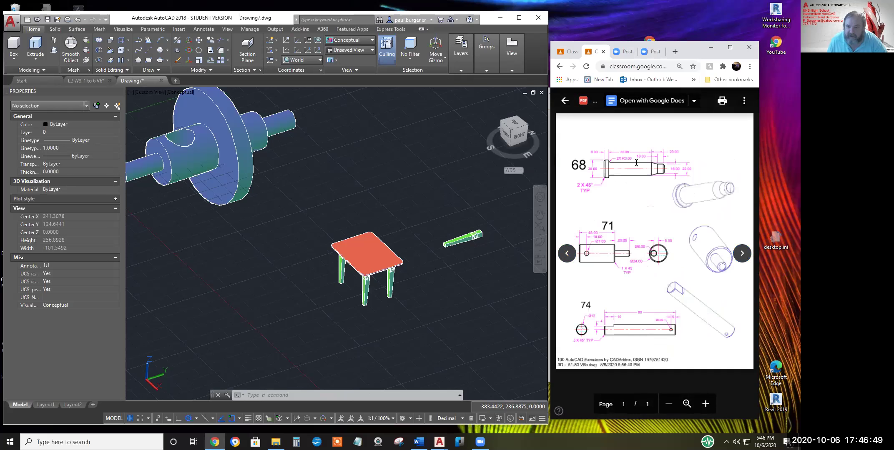
click(742, 255)
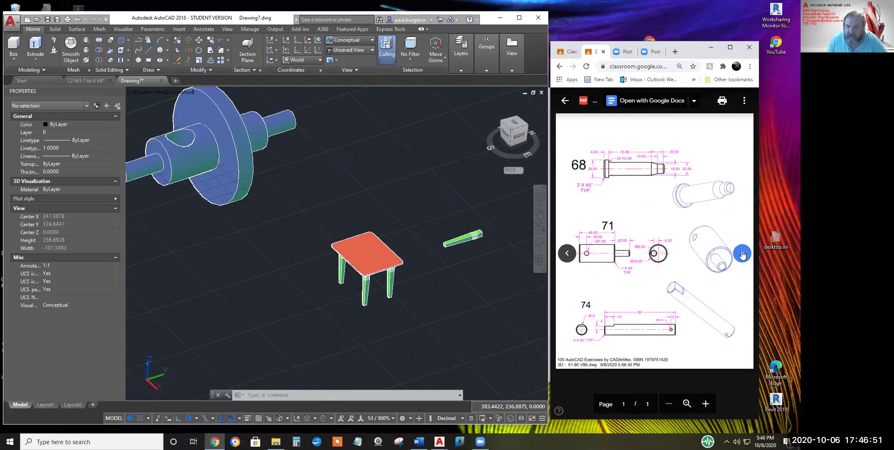
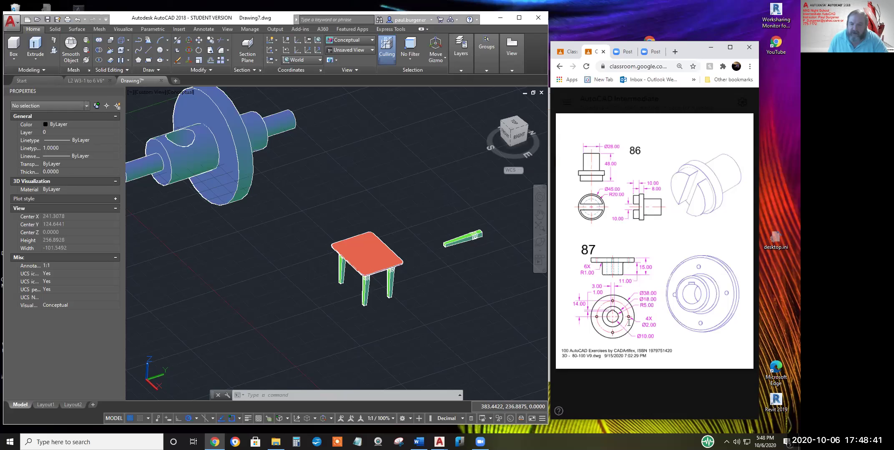
Reset to the Home view, then look straight down from the Top face
click(482, 250)
middle_drag(422, 243, 355, 283)
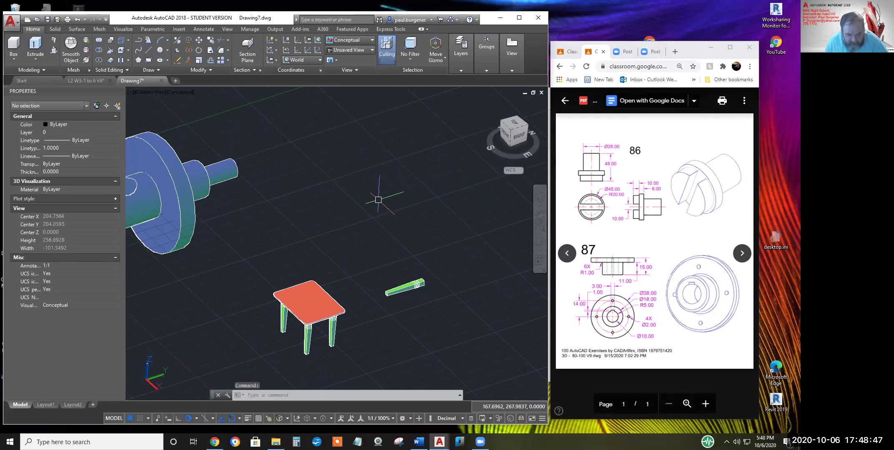
click(485, 102)
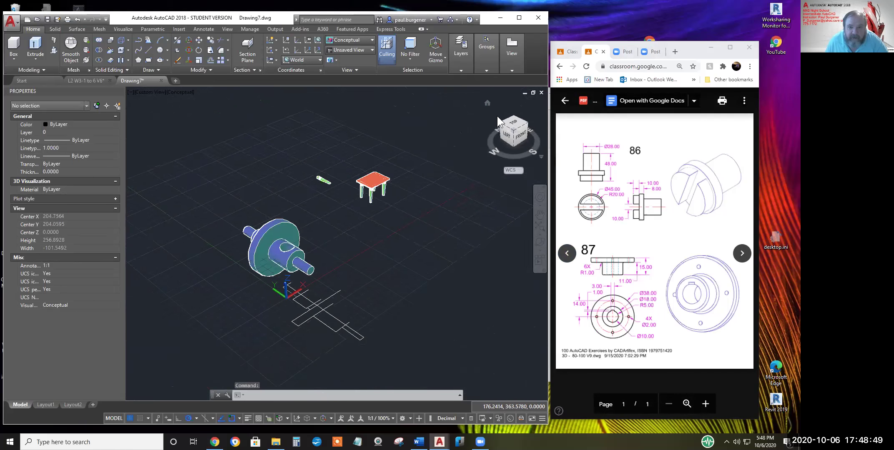
click(514, 123)
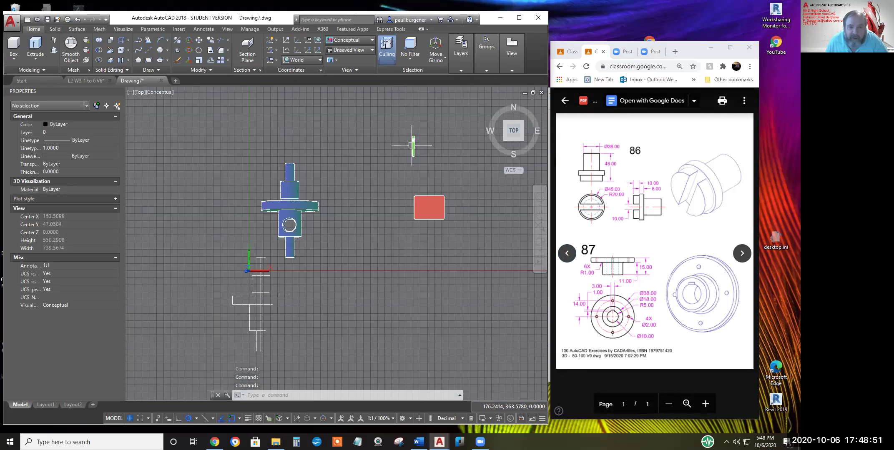
Pan the plan view to leave clear space beside the table model
middle_drag(385, 169, 228, 213)
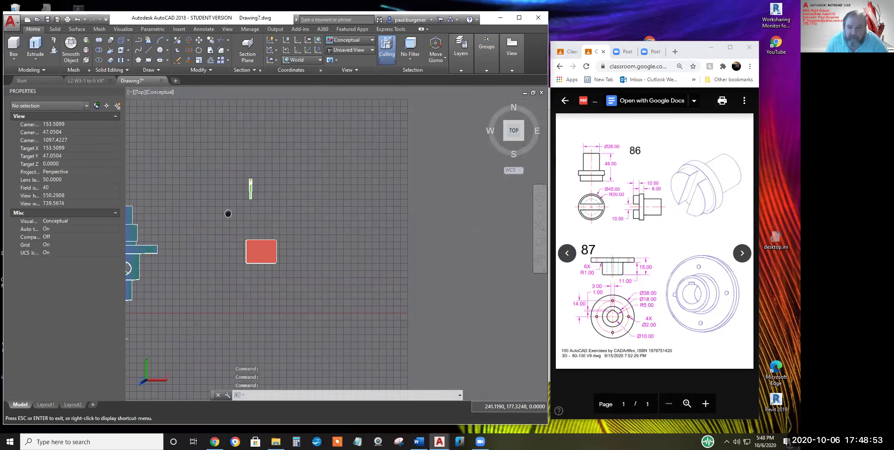
key(Escape)
scroll(355, 216, up, 2)
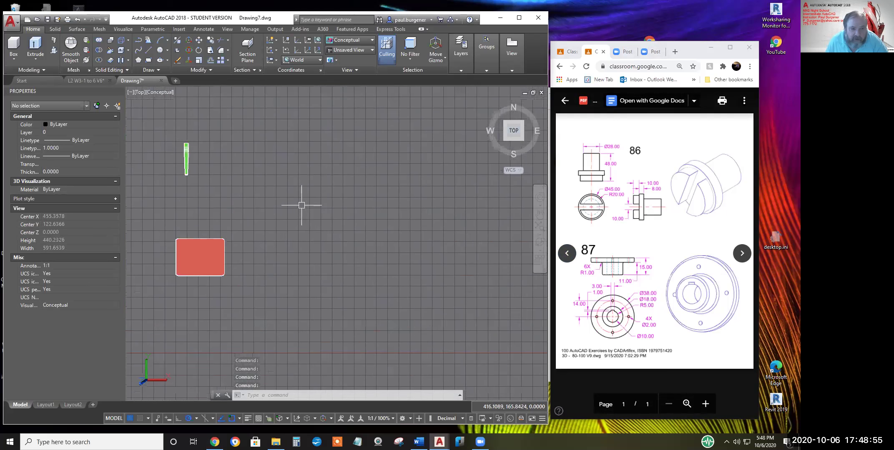
scroll(302, 205, down, 1)
middle_drag(302, 205, 305, 227)
Turn off the drawing grid on the status bar
click(130, 417)
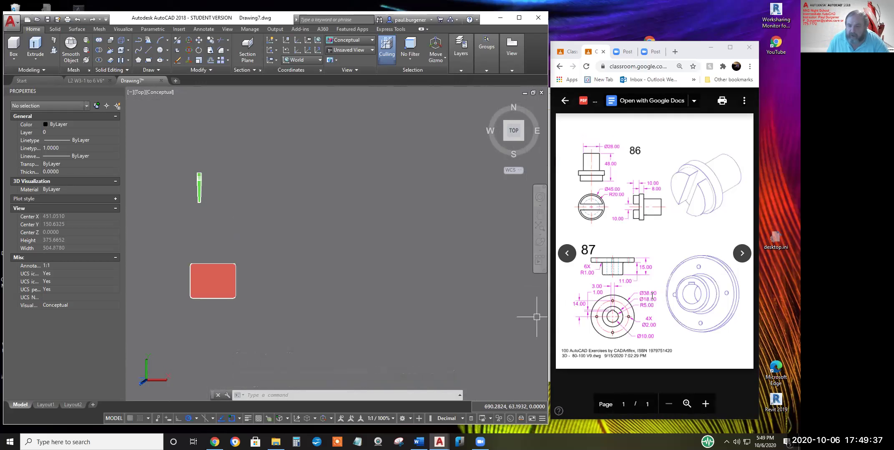
Draw a 38-diameter circle in empty space using Center, Diameter
click(160, 49)
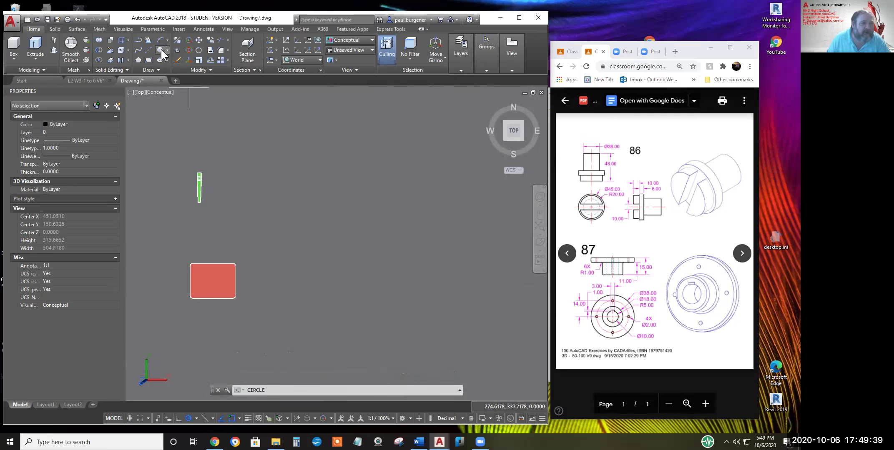
click(167, 49)
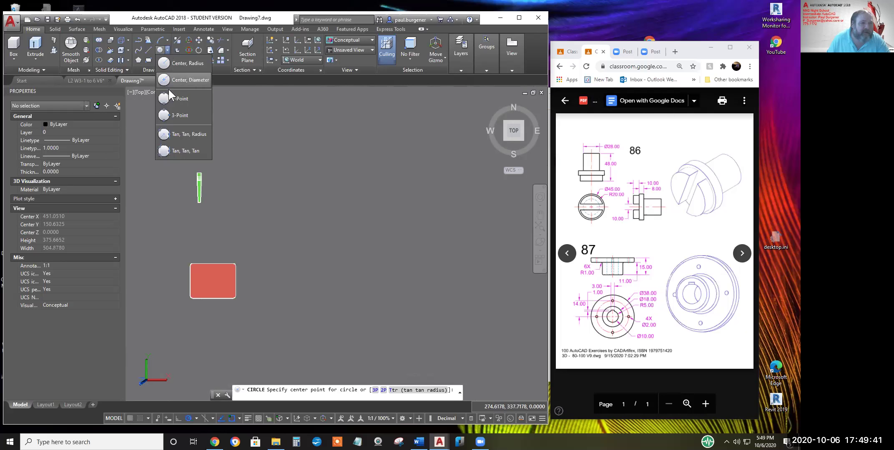
click(194, 81)
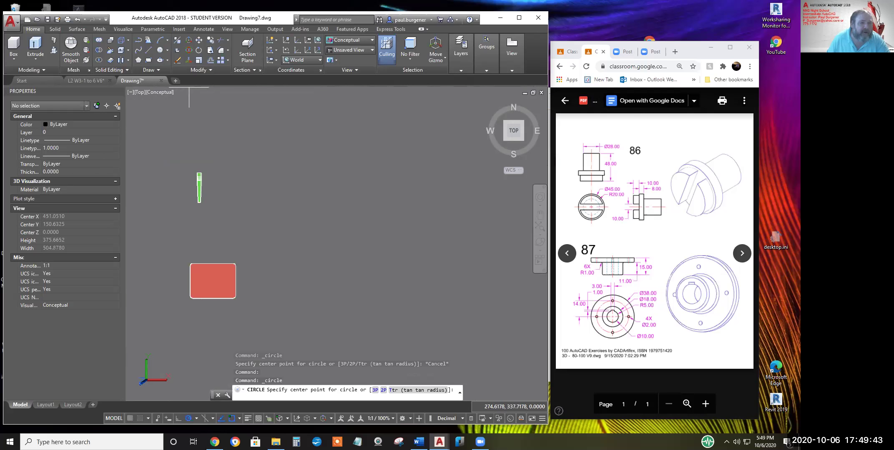
click(350, 250)
text(38)
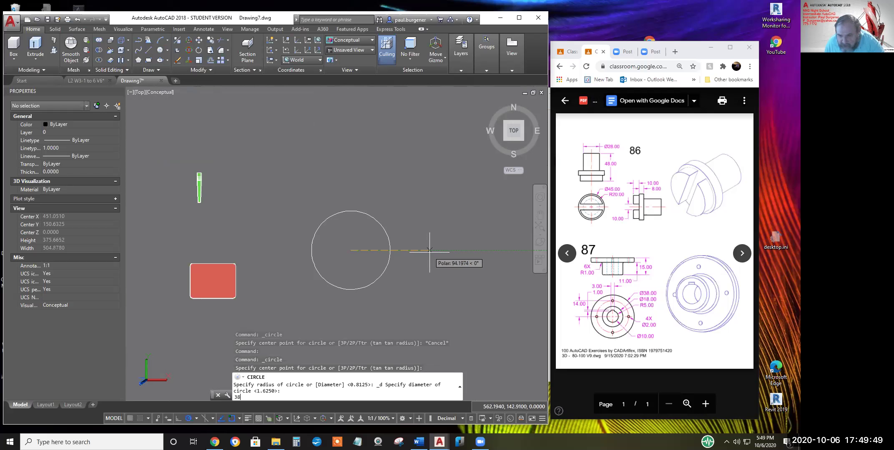
key(Return)
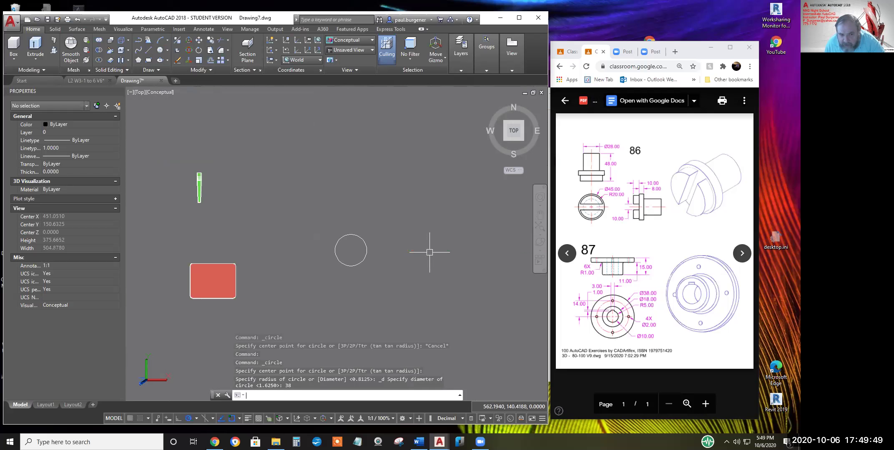
scroll(342, 242, up, 1)
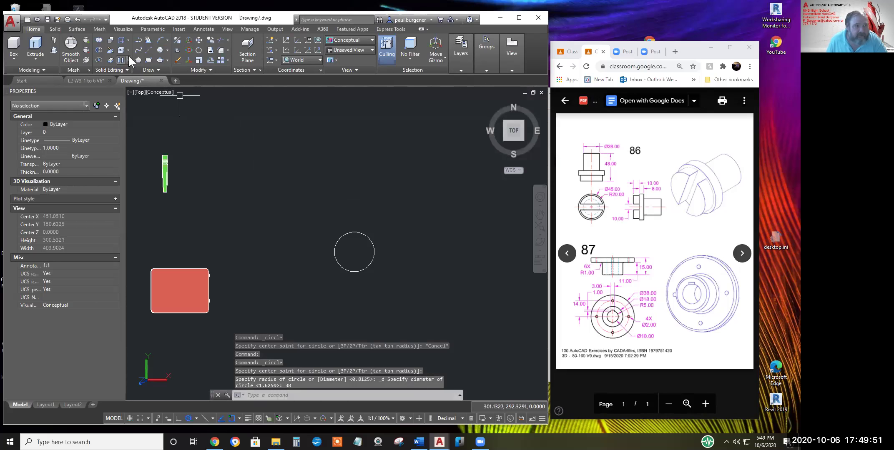
Draw a concentric 14-diameter circle on the same centre
click(167, 50)
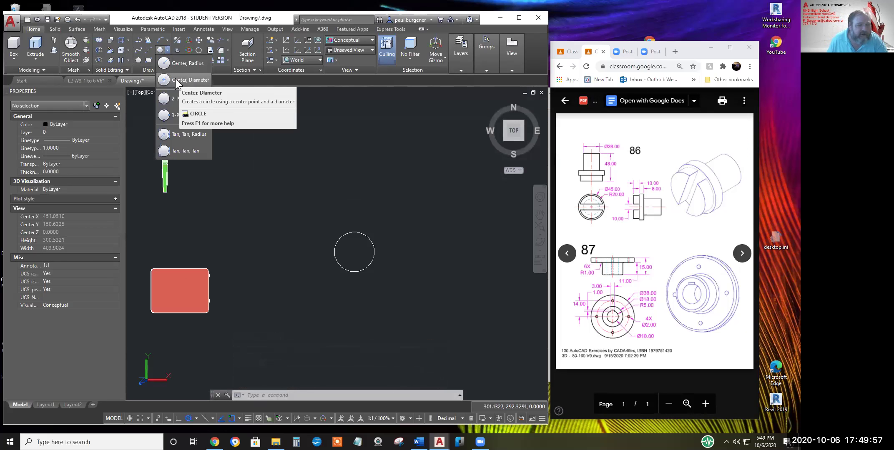
click(175, 79)
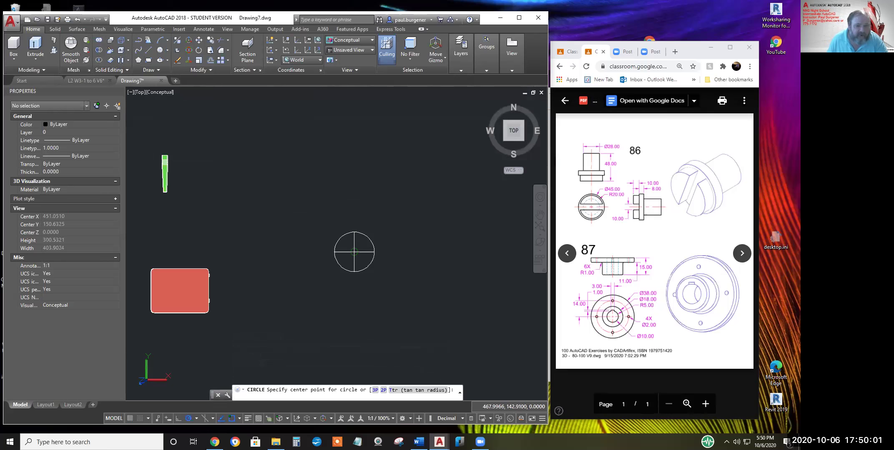
scroll(354, 251, up, 3)
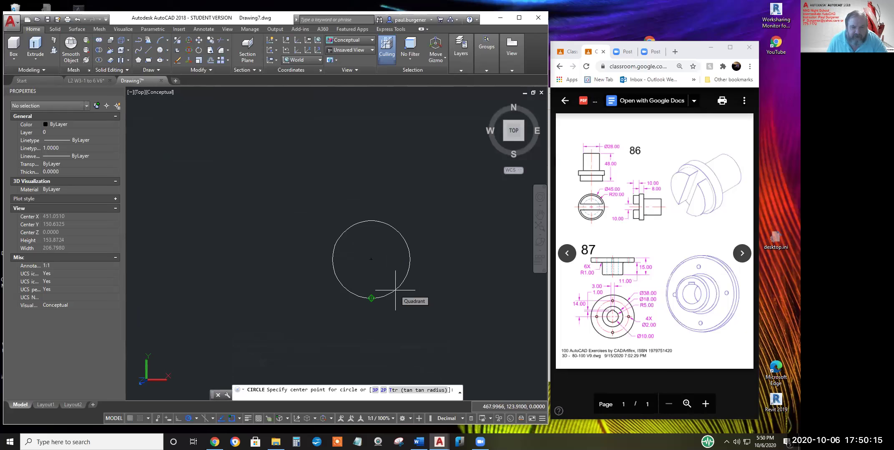
click(371, 259)
text(d)
key(Return)
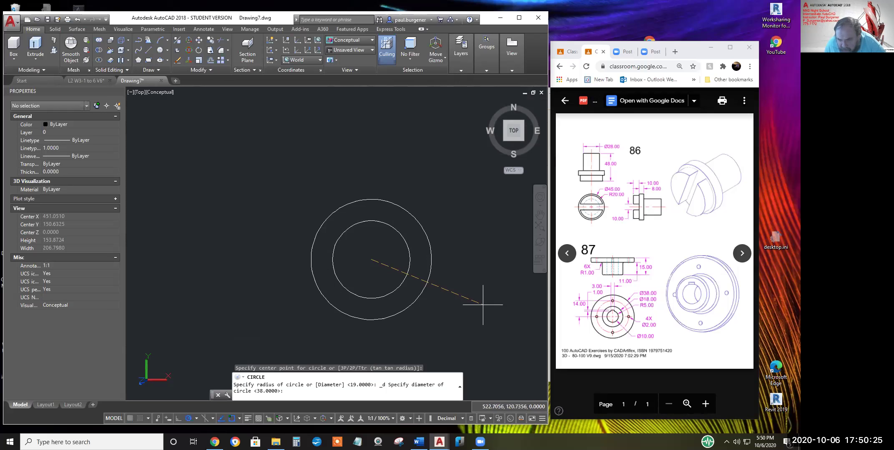
text(14)
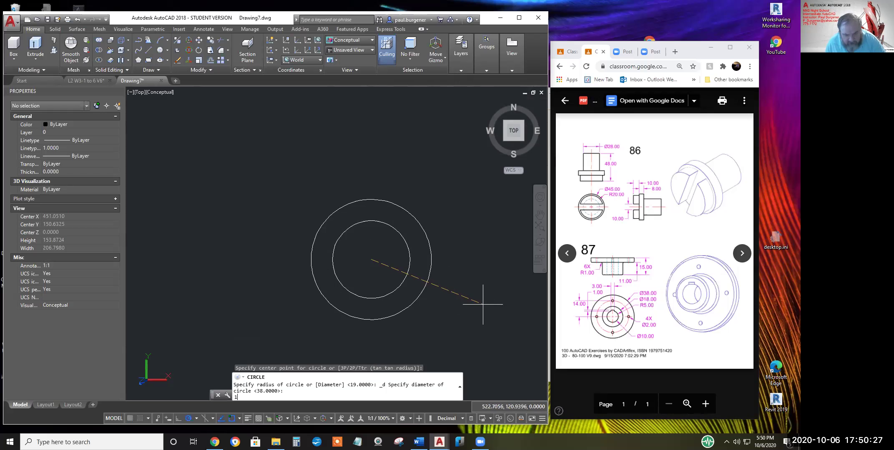
key(Return)
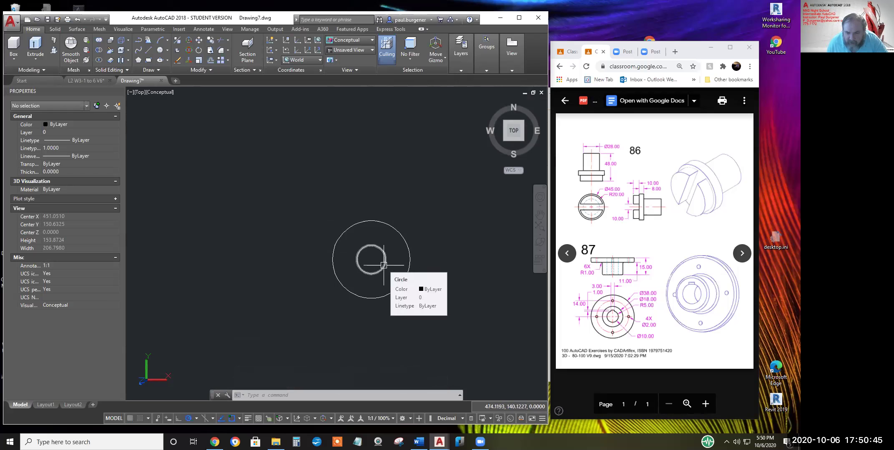
click(575, 303)
drag(586, 304, 574, 303)
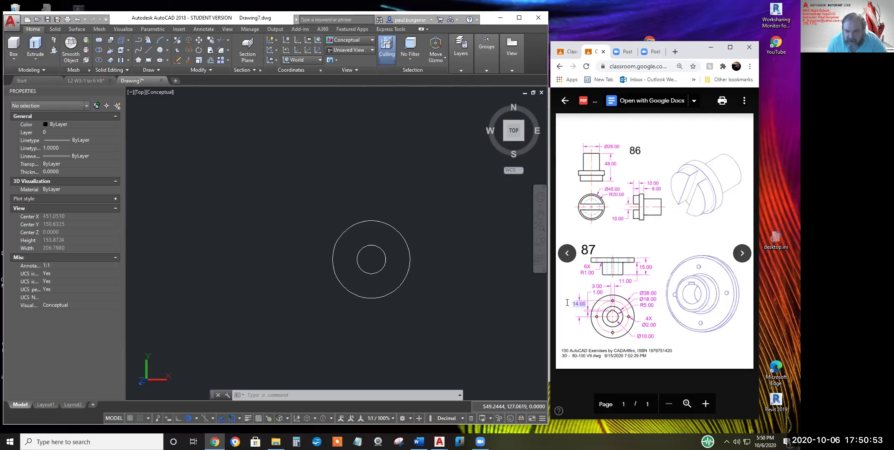
key(Escape)
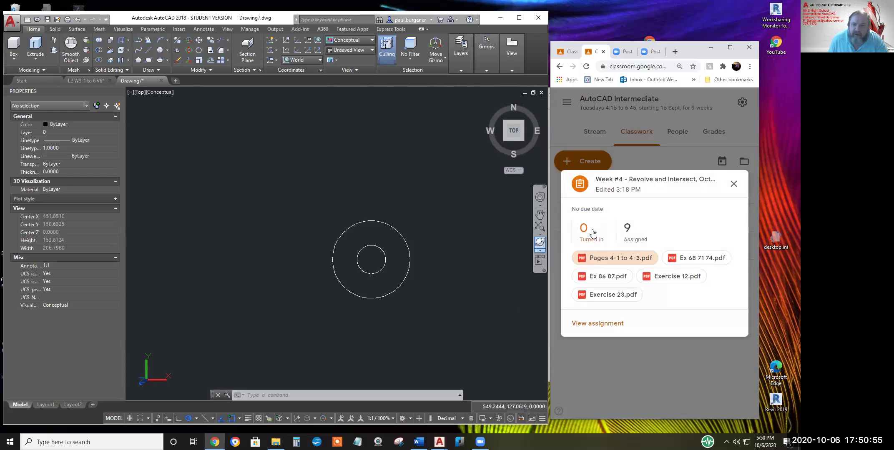
click(637, 127)
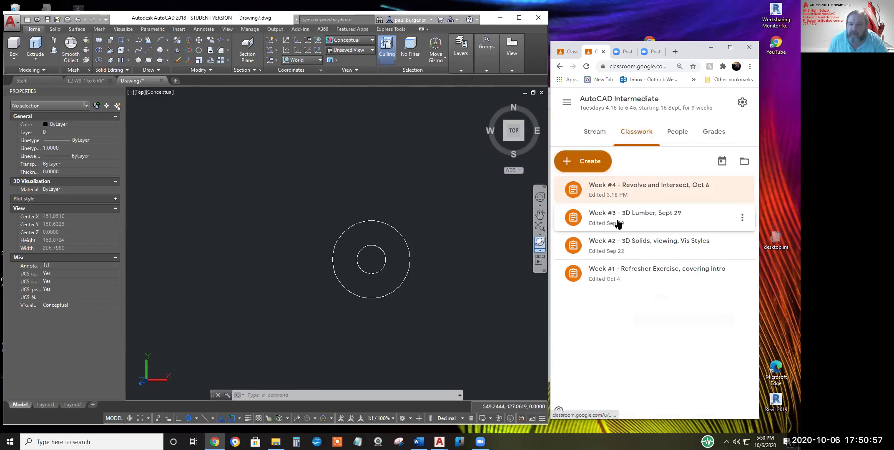
click(625, 185)
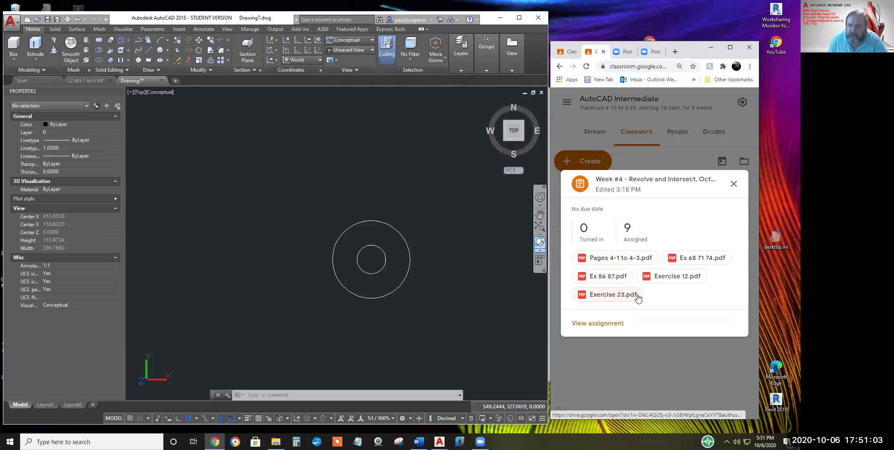
click(615, 278)
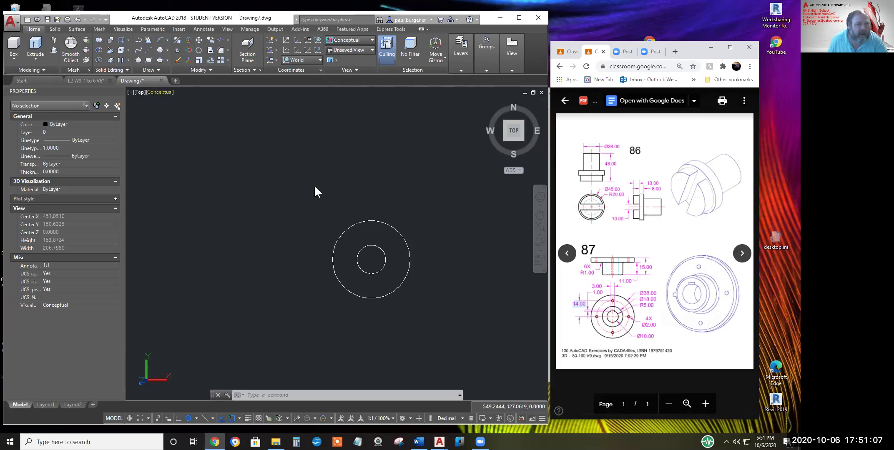
Scale the inner 14-diameter circle by a factor of 2 about the shared centre
click(201, 59)
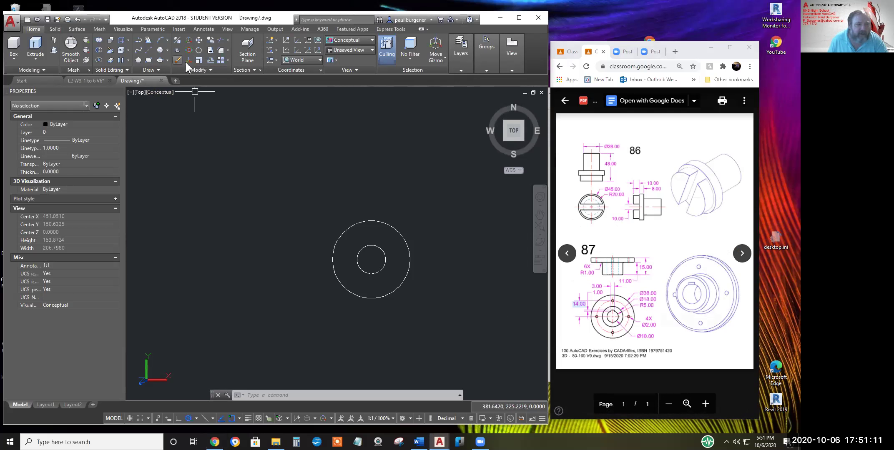
click(199, 60)
click(376, 246)
key(Return)
click(371, 259)
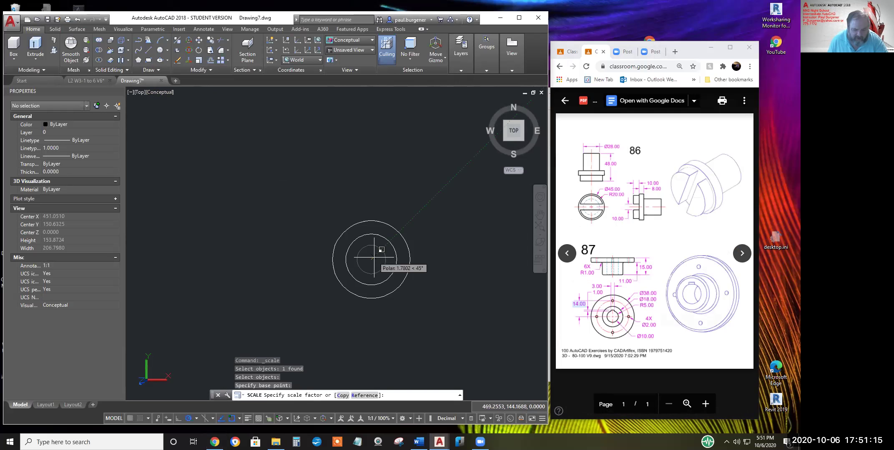
text(2)
key(Return)
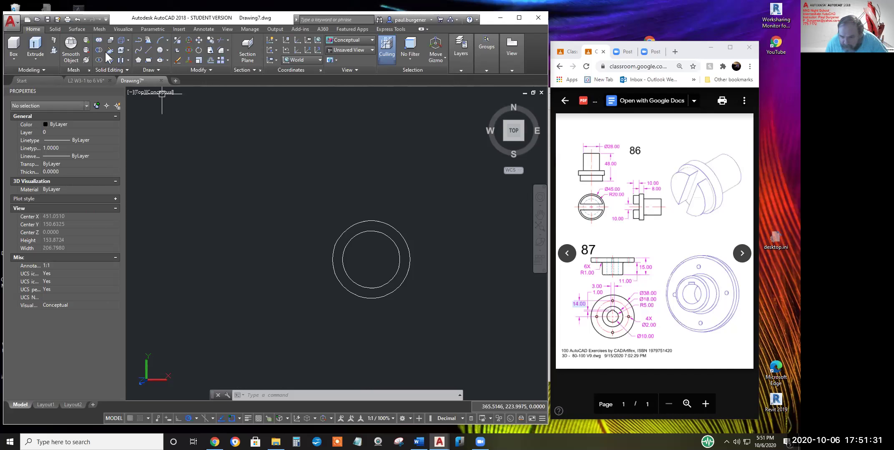
Draw a radius-5 circle at the common centre of the existing circles
click(167, 51)
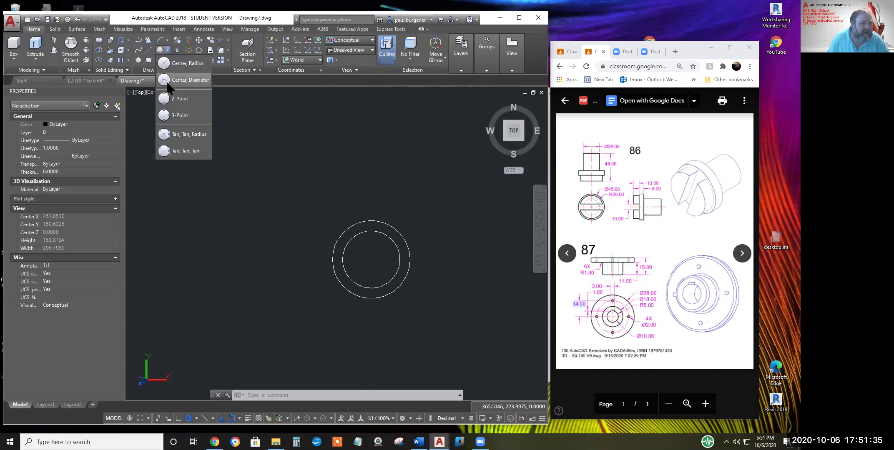
click(177, 63)
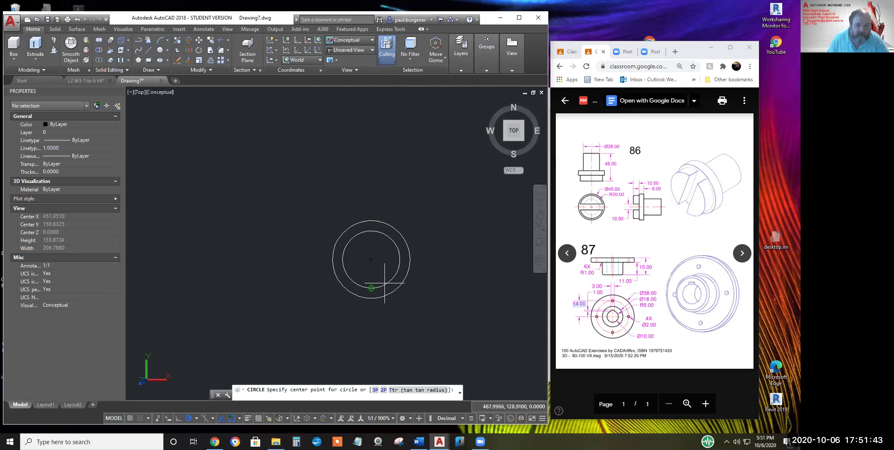
click(371, 259)
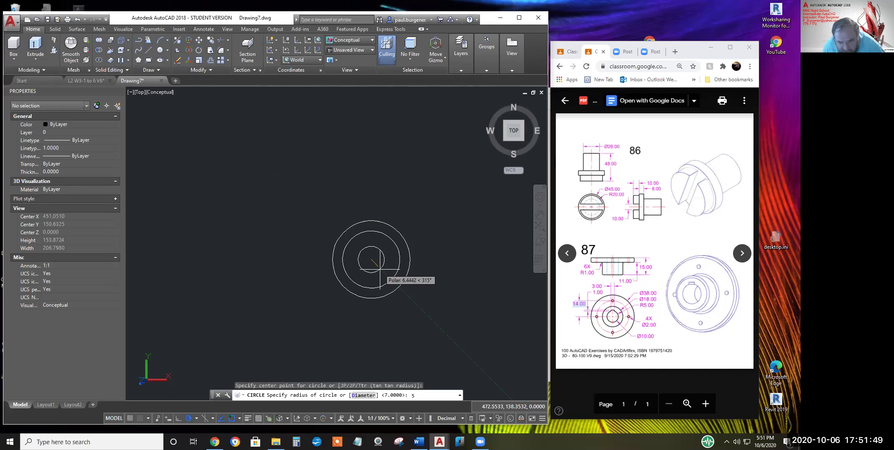
text(5)
key(Return)
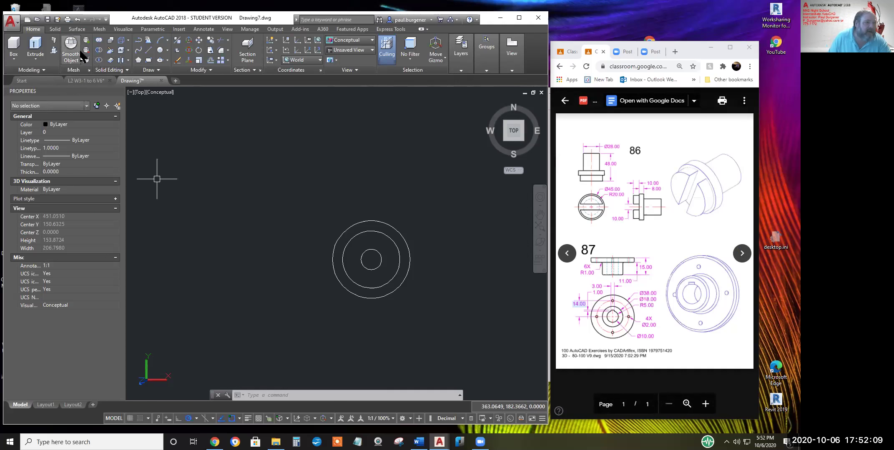
click(167, 50)
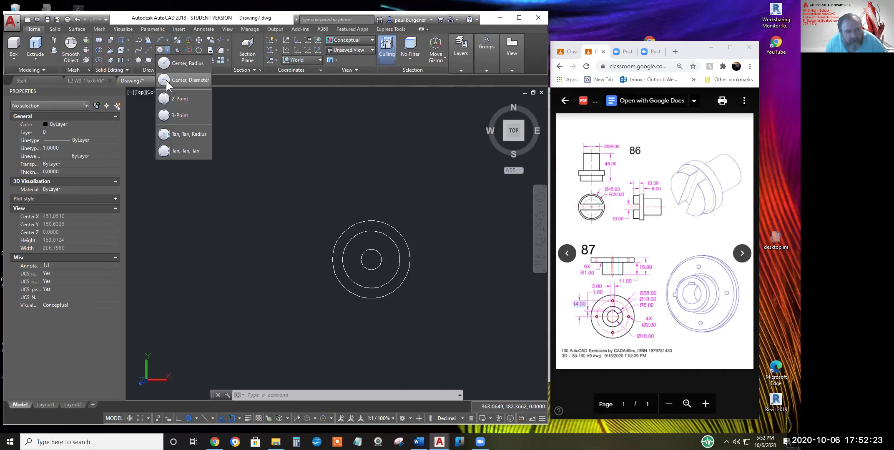
Draw an 18-diameter circle centred on the existing flange circles
click(183, 80)
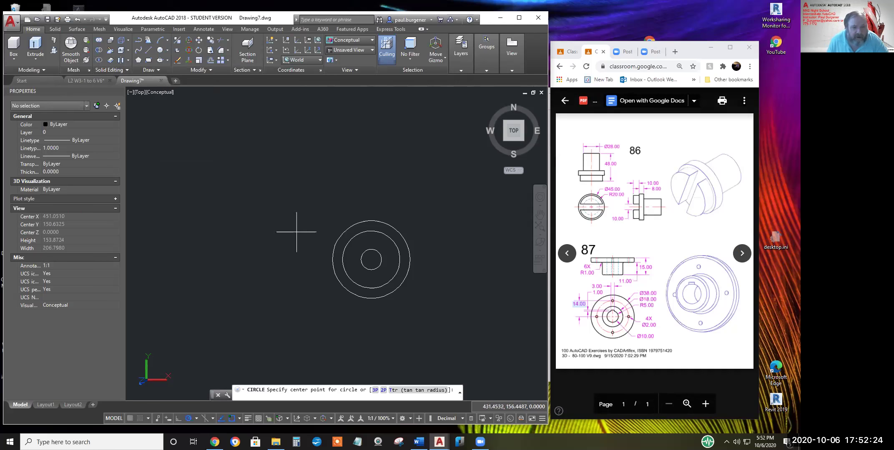
click(371, 259)
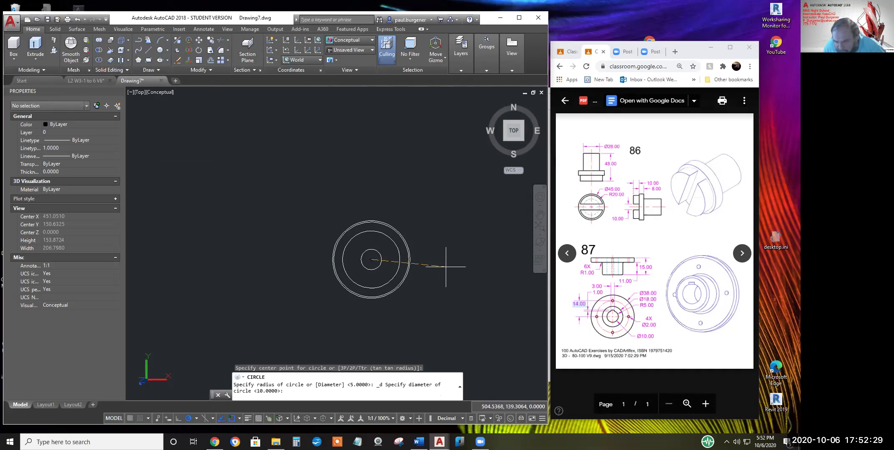
text(18)
key(Return)
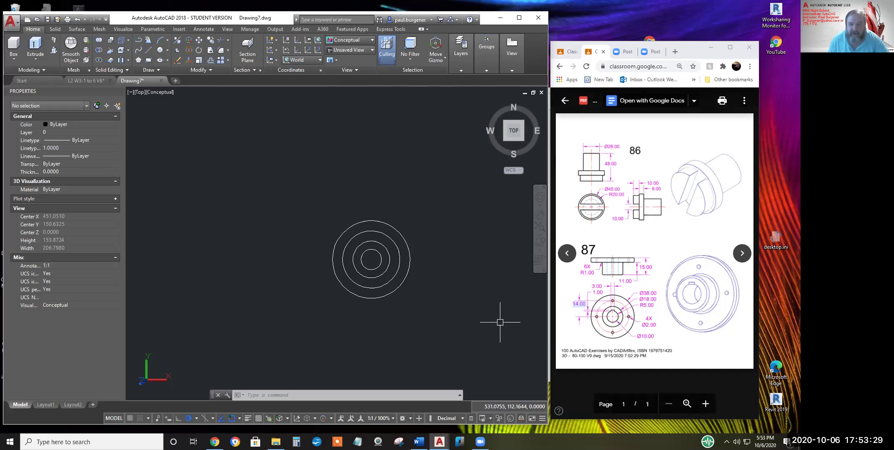
Zoom onto the concentric circles and compare them with the Exercise 87 sheet
scroll(375, 256, up, 3)
middle_drag(388, 265, 325, 247)
scroll(308, 243, up, 3)
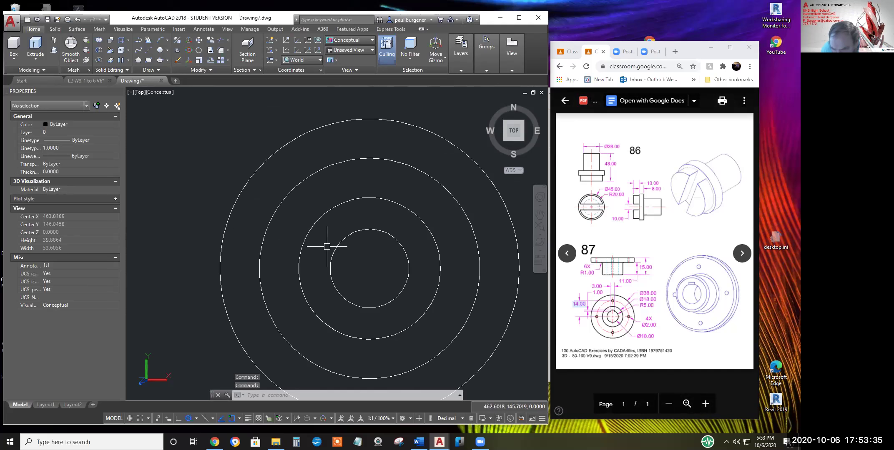
click(596, 292)
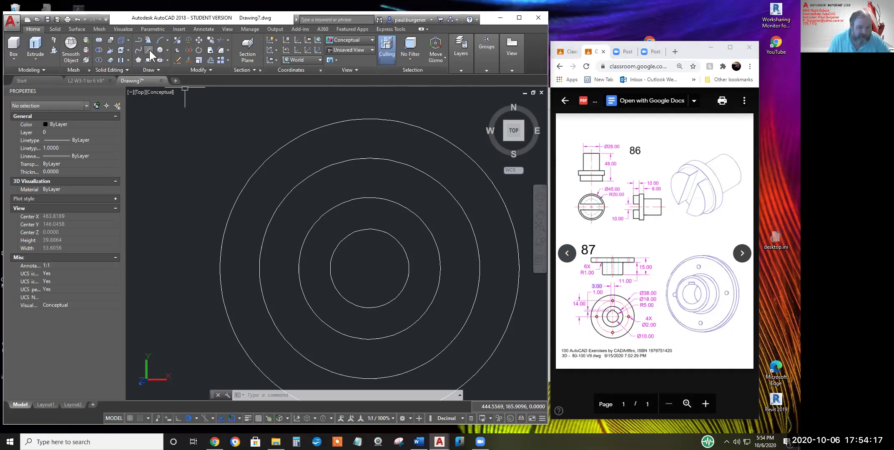
Draw a trial keyway outline up from the inner circle's top with 1.5 and 1 segments
click(149, 50)
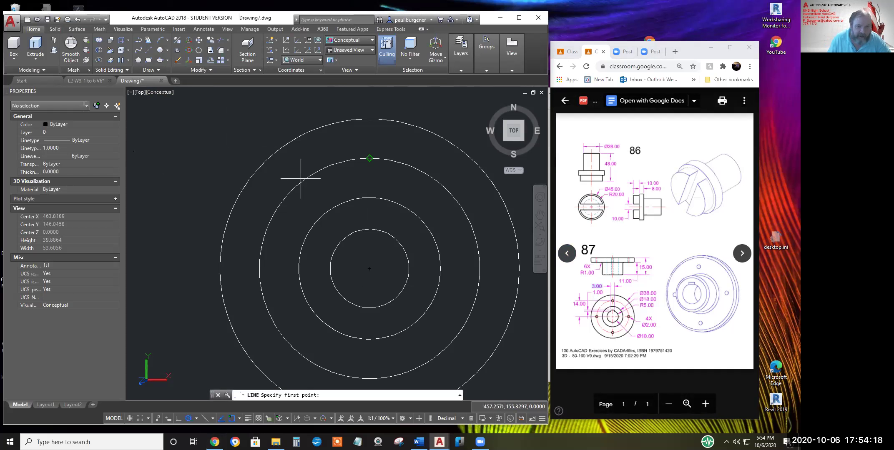
click(369, 229)
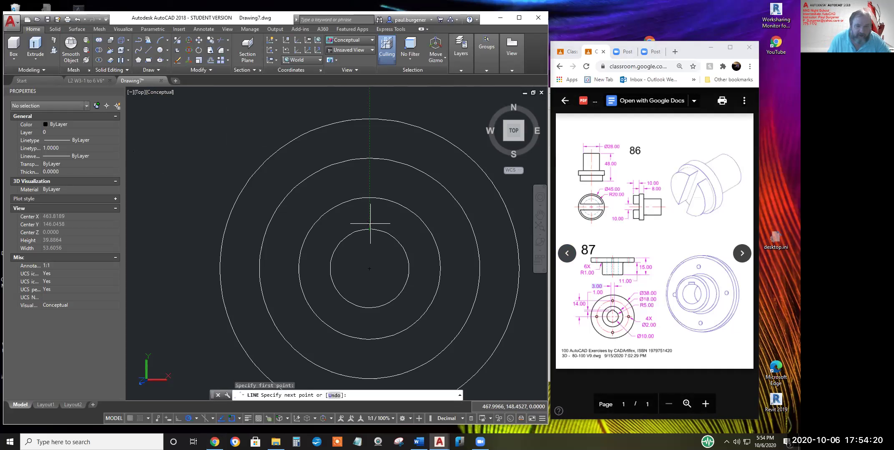
click(369, 182)
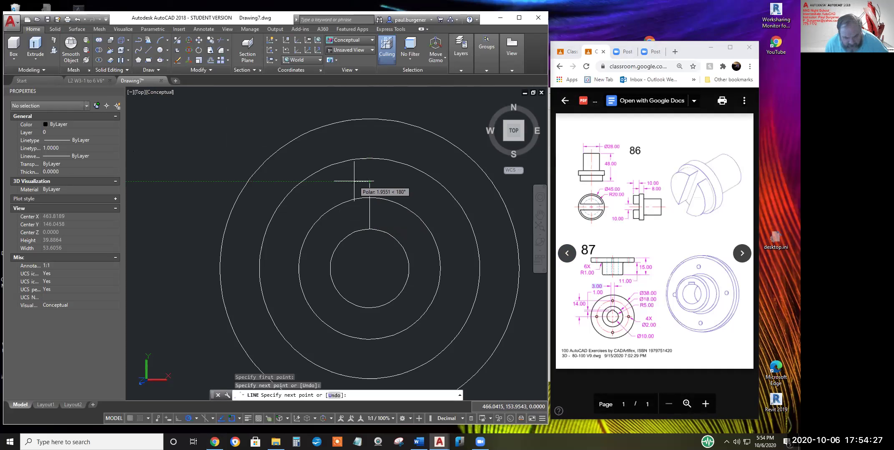
text(1.)
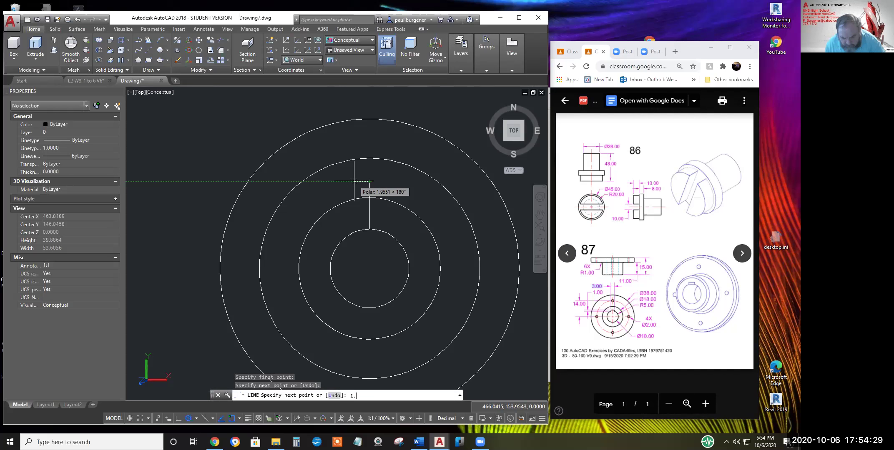
text(5)
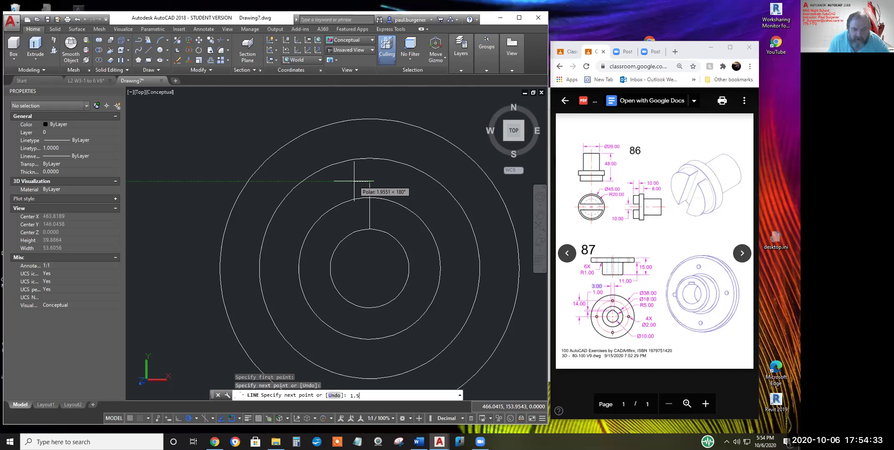
key(Return)
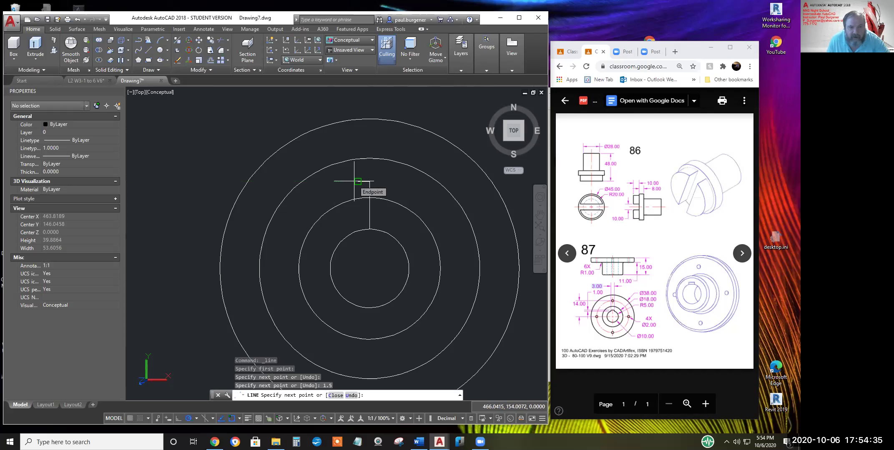
click(357, 231)
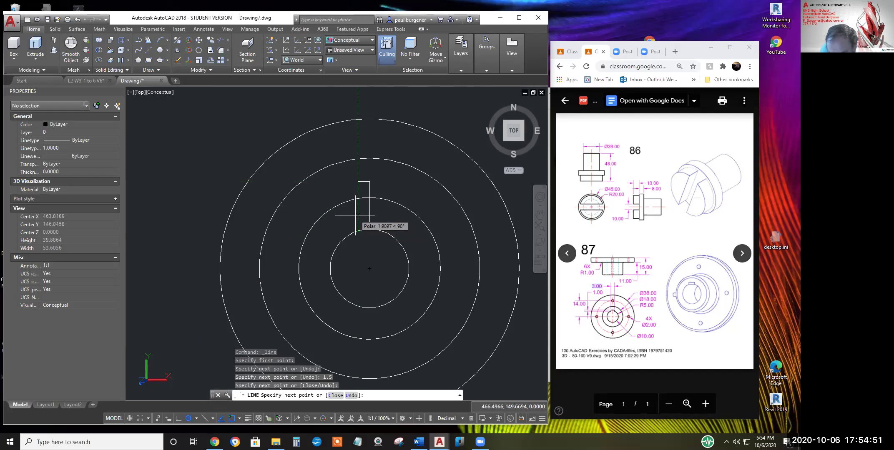
text(1)
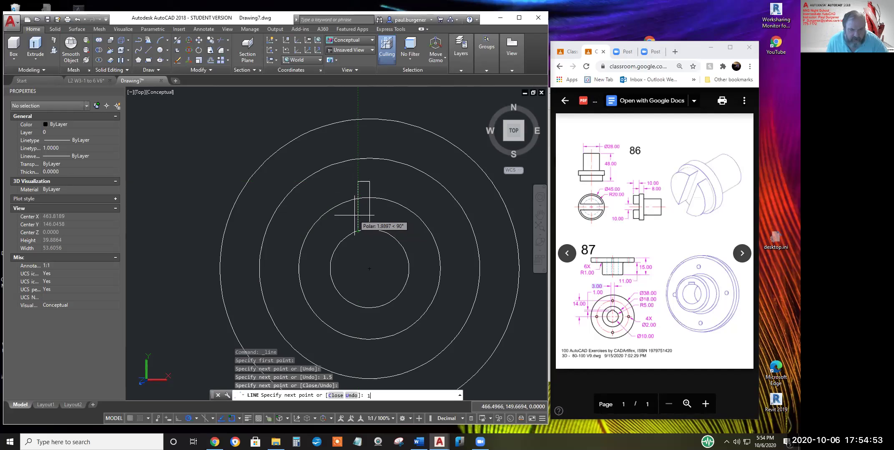
key(Return)
key(Return)
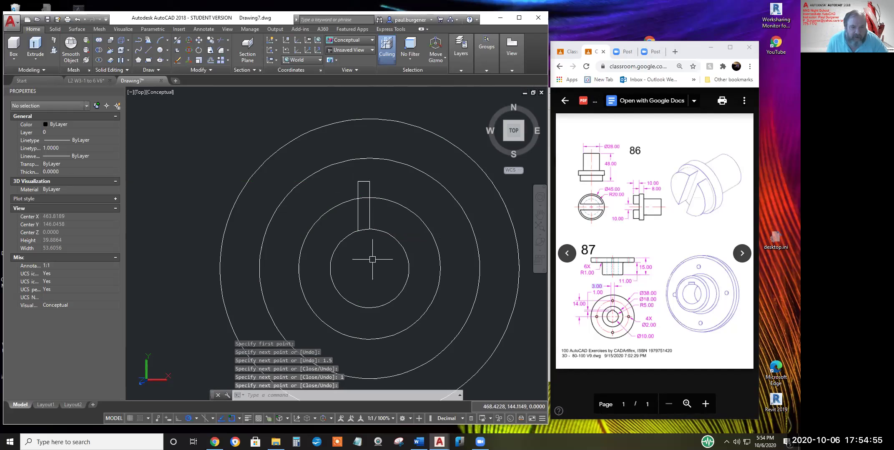
Erase the left, top and vertical trial edges, leaving only a short tick
click(357, 216)
click(363, 182)
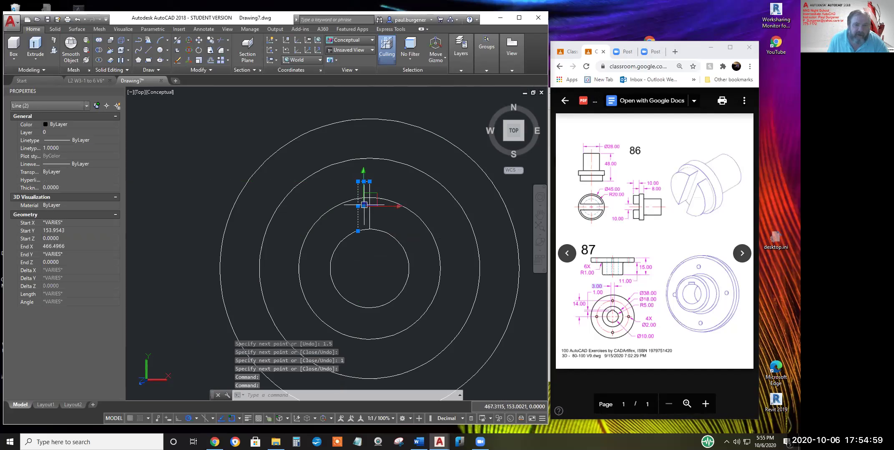
key(Delete)
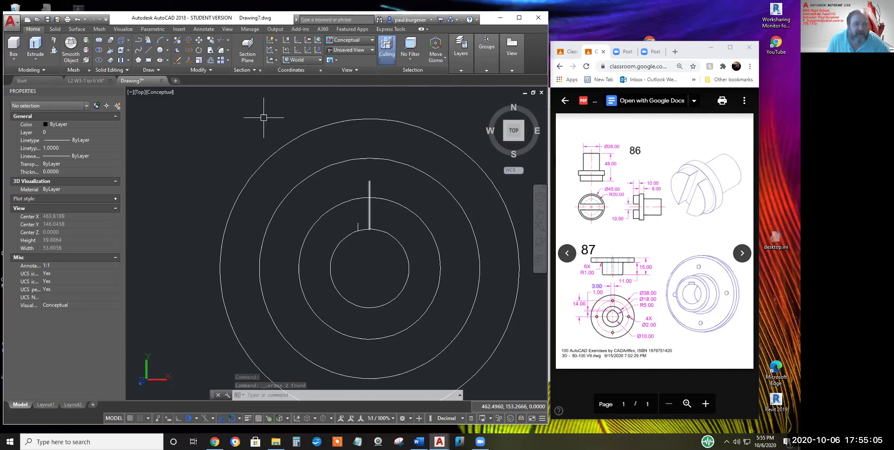
text(e)
key(Return)
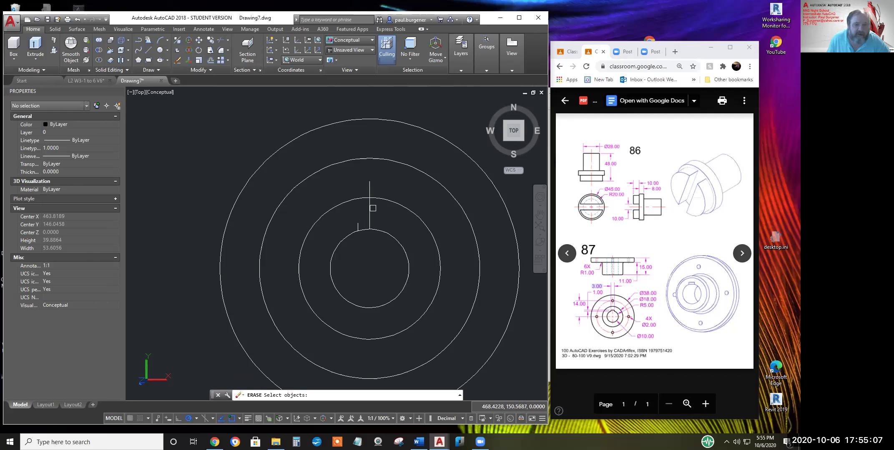
click(368, 215)
key(Return)
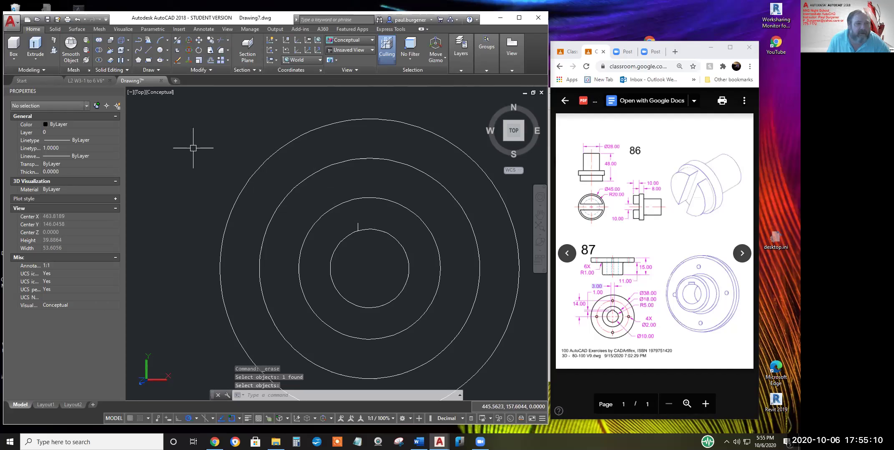
click(150, 51)
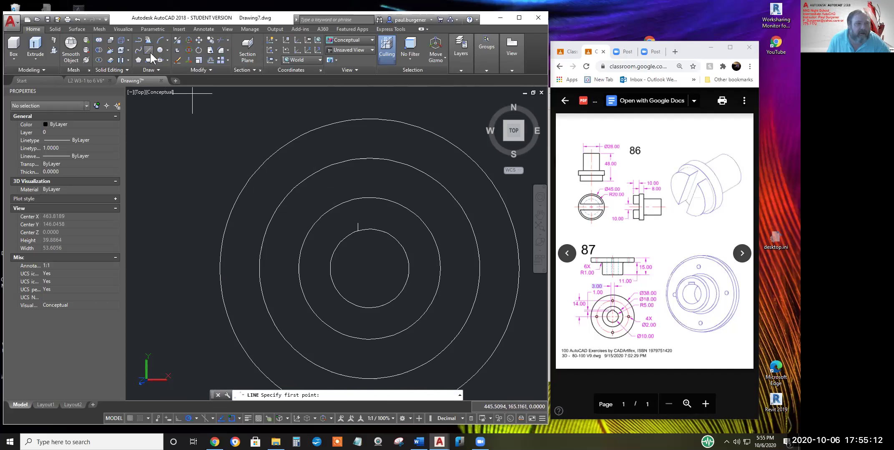
Draw a 3-unit line from the tick and down to the inner circle to close the notch
click(358, 223)
text(3)
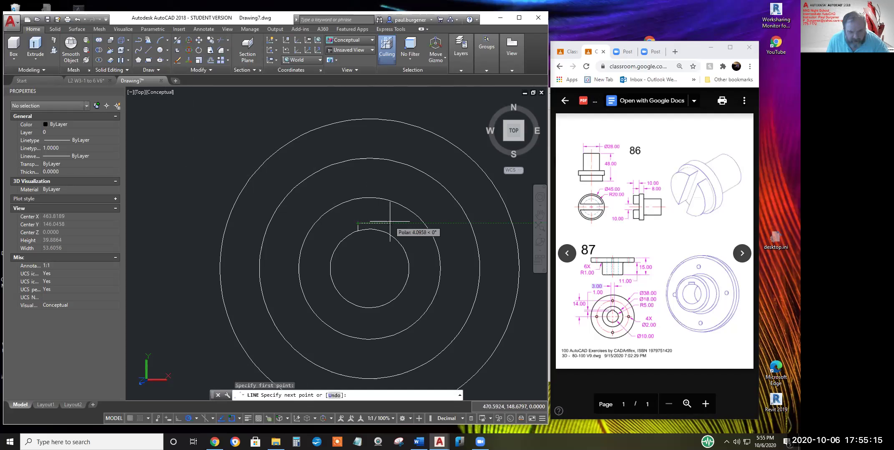
key(Return)
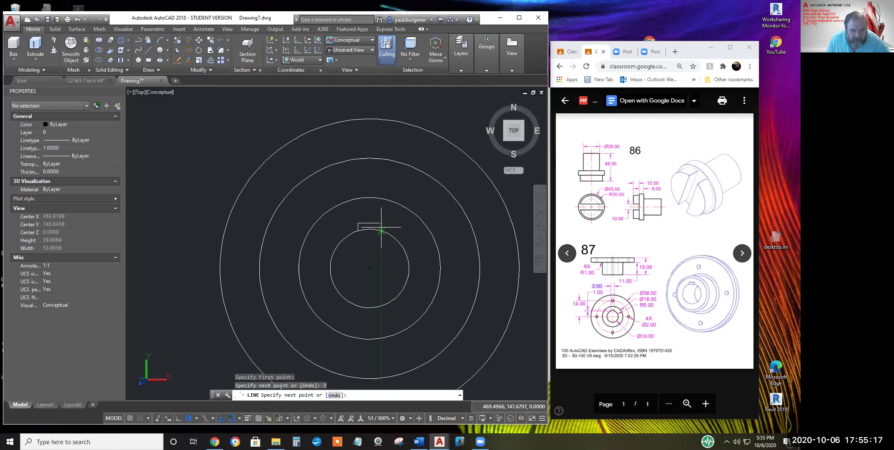
click(380, 231)
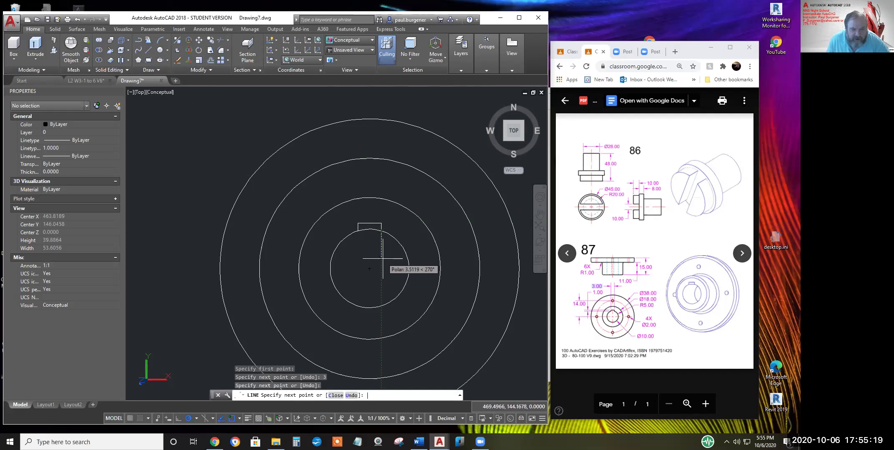
key(Return)
Switch the Top viewport to parallel projection
scroll(371, 256, up, 2)
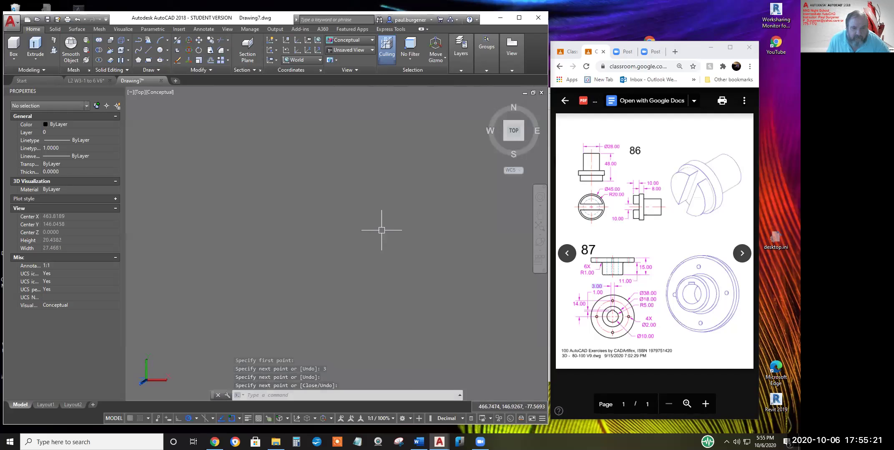
mouse_move(390, 237)
middle_down()
mouse_move(339, 277)
mouse_move(398, 245)
mouse_move(384, 238)
middle_up()
key(Escape)
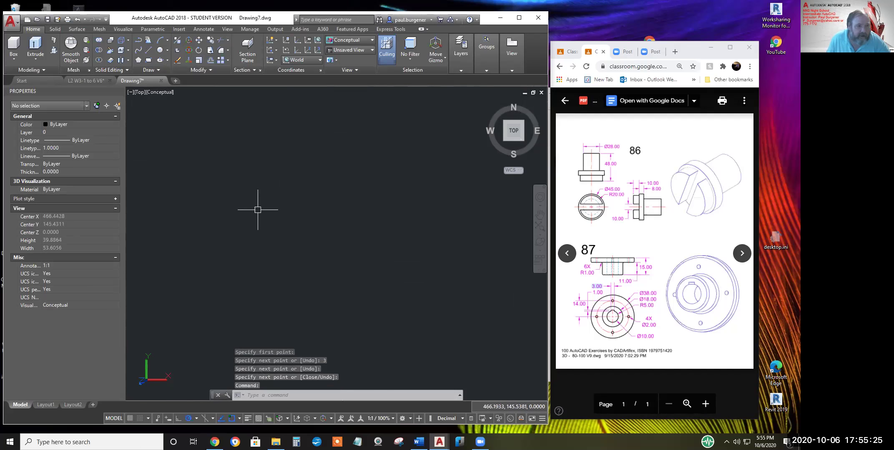
key(Escape)
key(Escape)
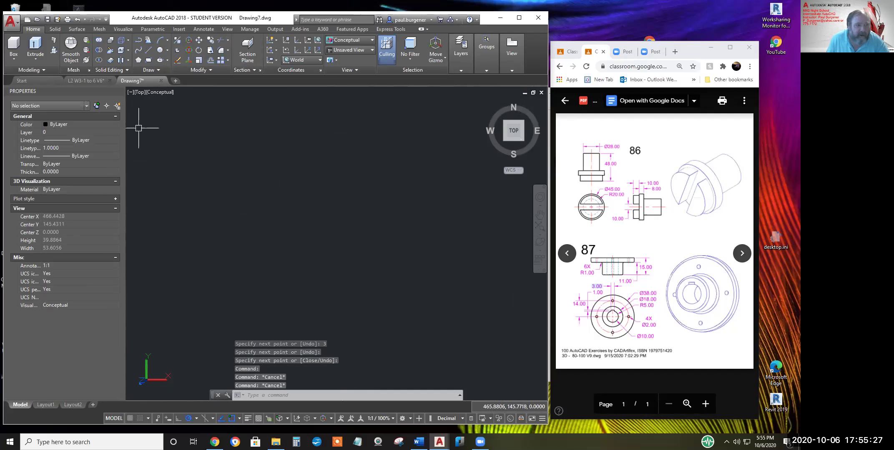
click(139, 91)
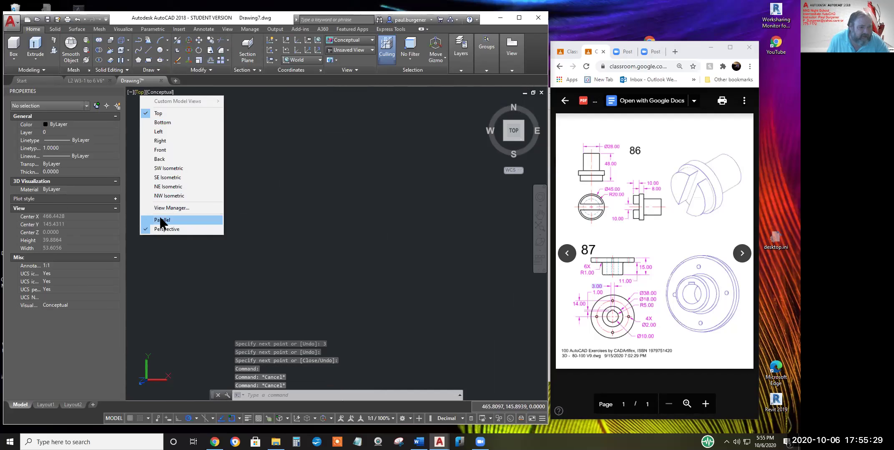
click(180, 220)
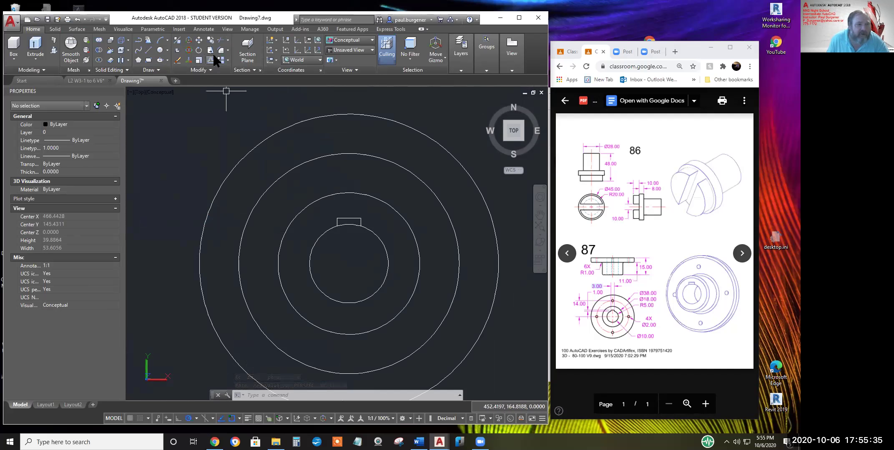
click(217, 38)
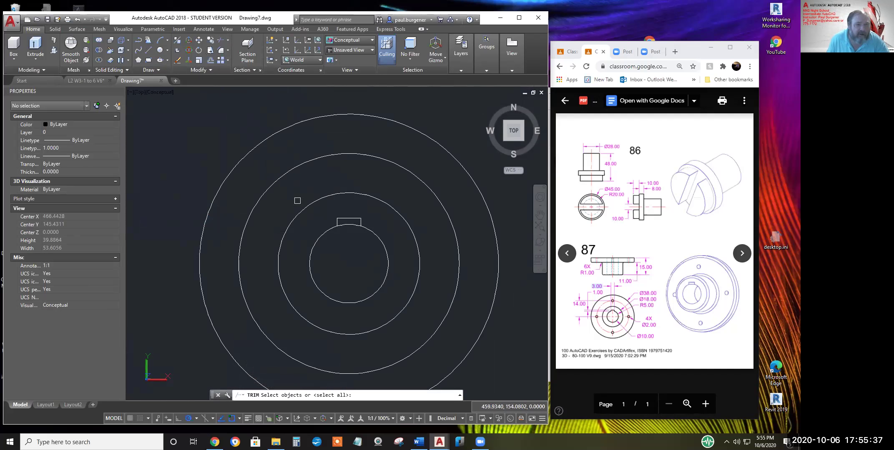
key(Return)
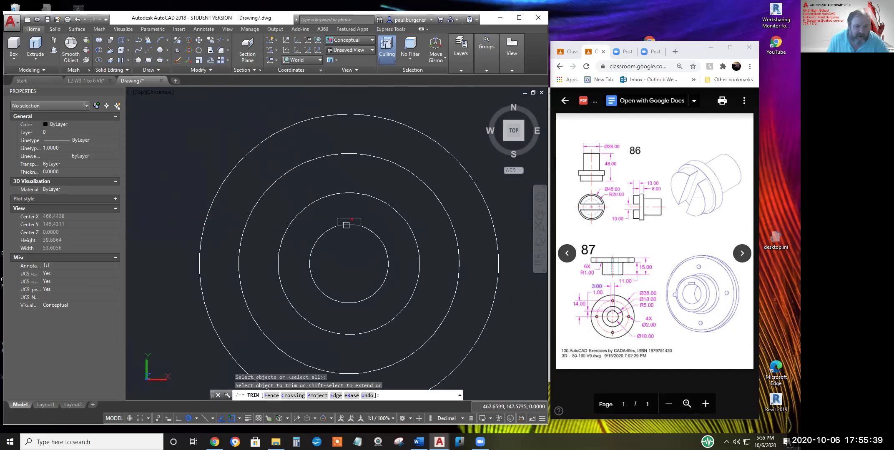
click(346, 224)
scroll(407, 265, down, 2)
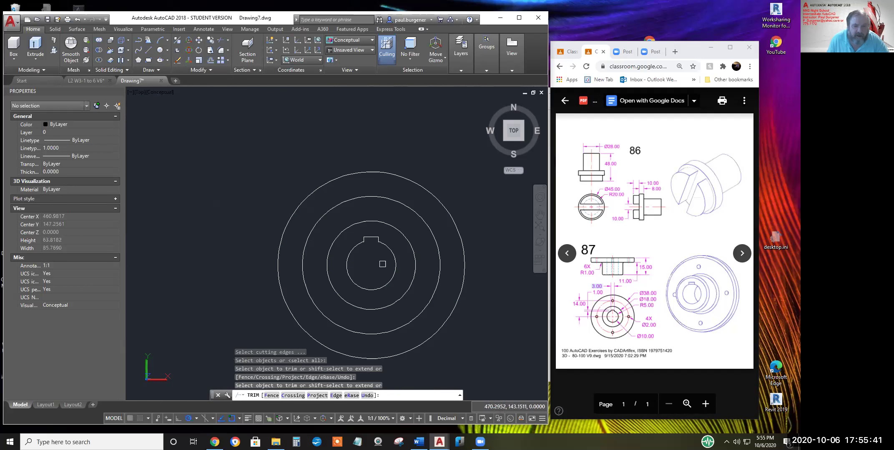
click(365, 240)
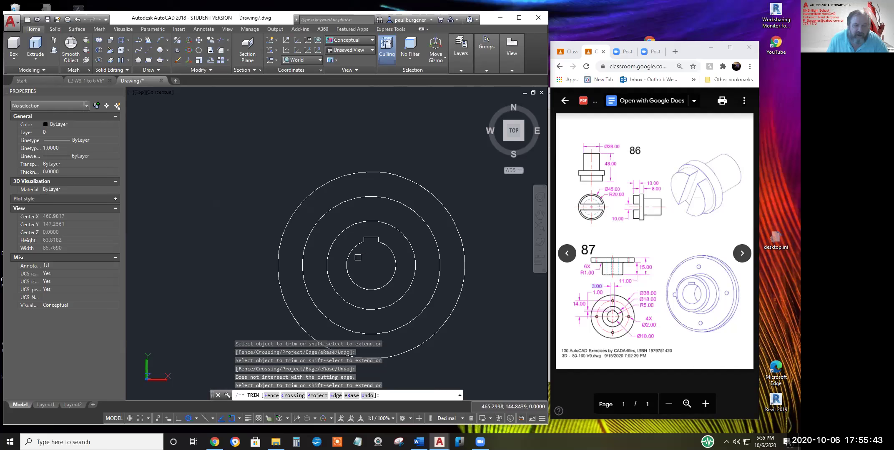
click(393, 247)
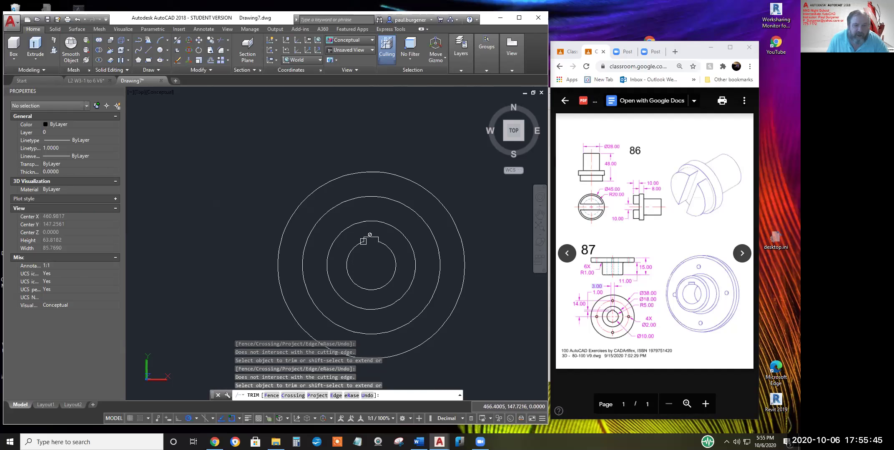
click(356, 283)
key(Escape)
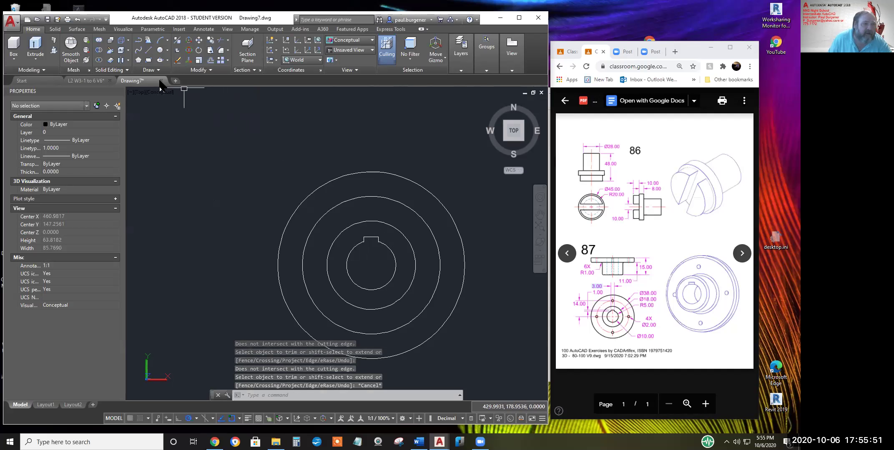
Convert the inner circle to a polyline with PEDIT and join the keyway lines to it
click(211, 71)
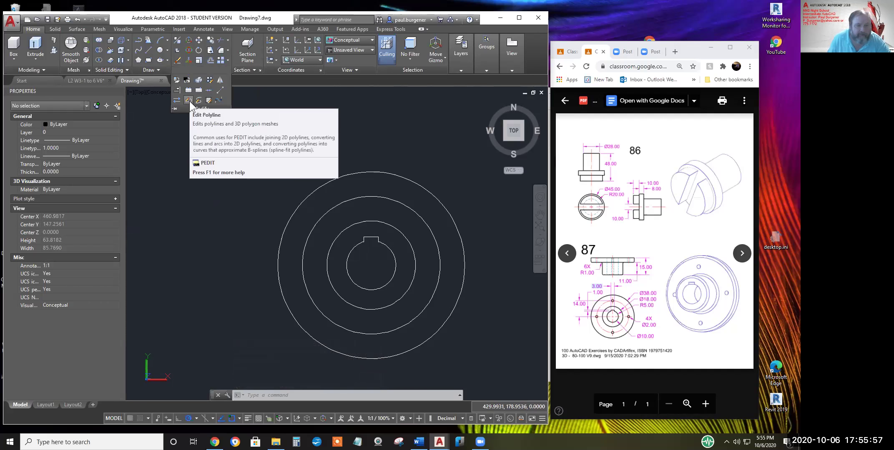
click(188, 101)
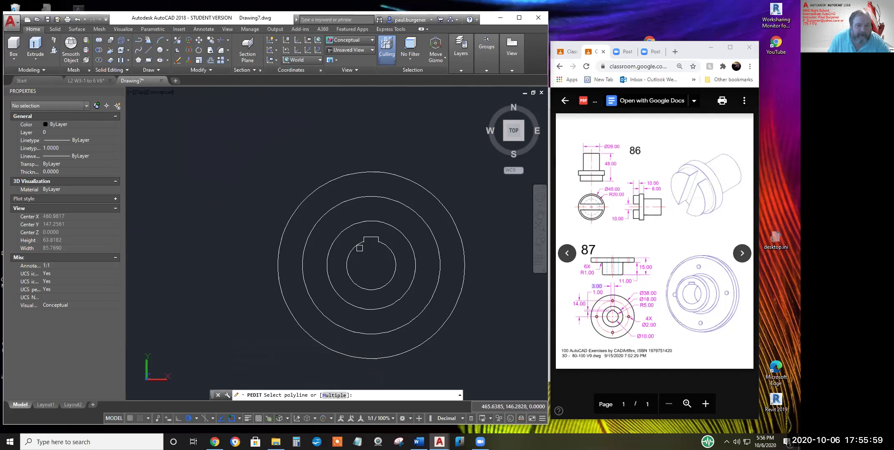
click(358, 245)
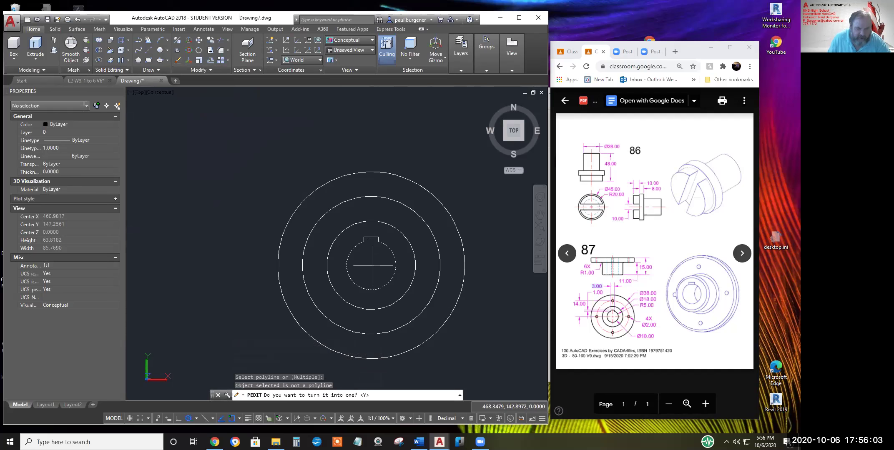
key(Return)
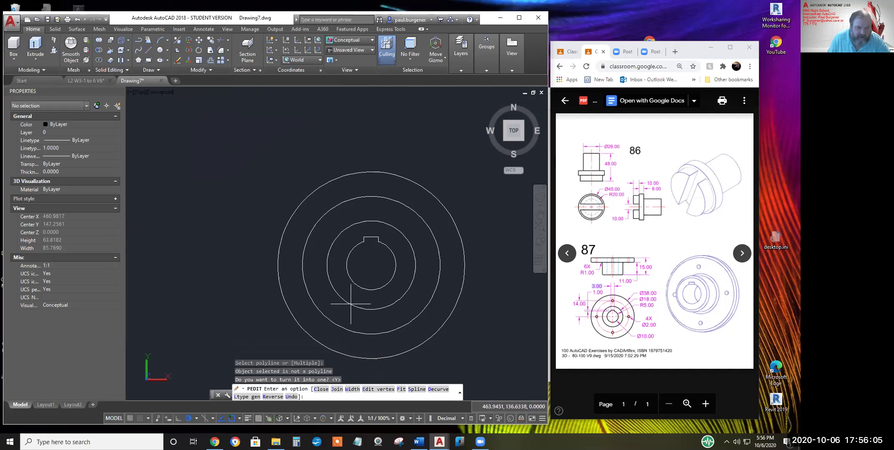
click(337, 390)
click(336, 216)
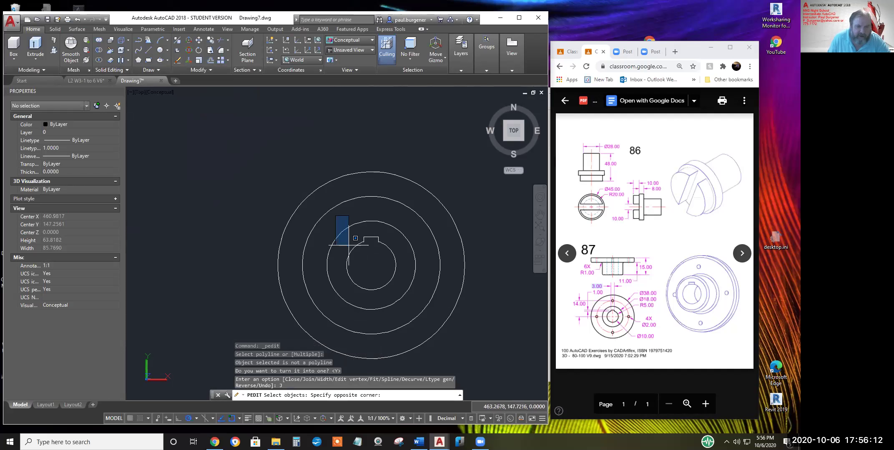
click(413, 310)
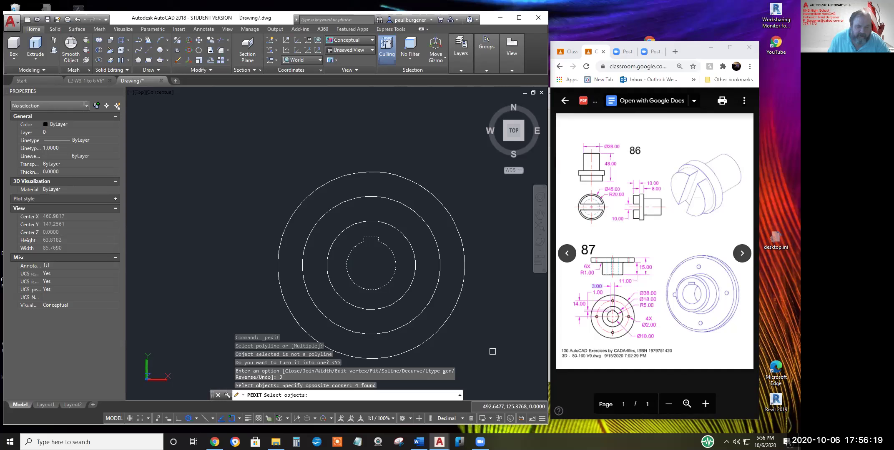
key(Return)
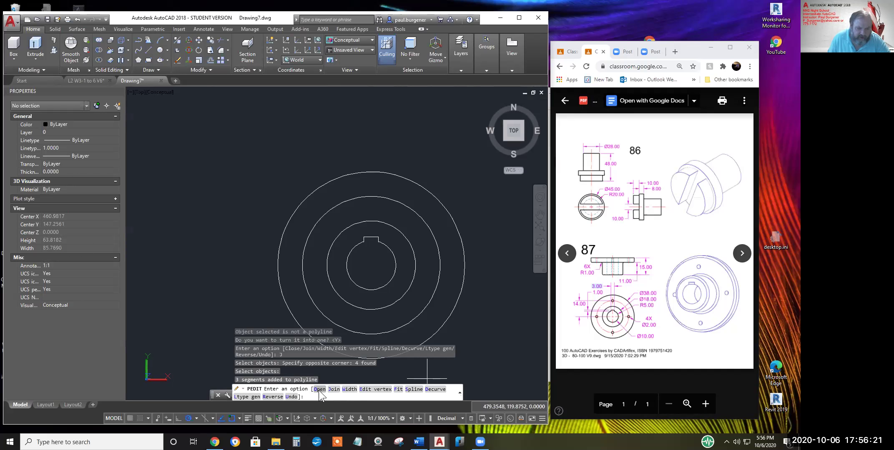
Set the joined polyline's width to 0 and select it to confirm the 81.077 area
click(349, 394)
click(385, 315)
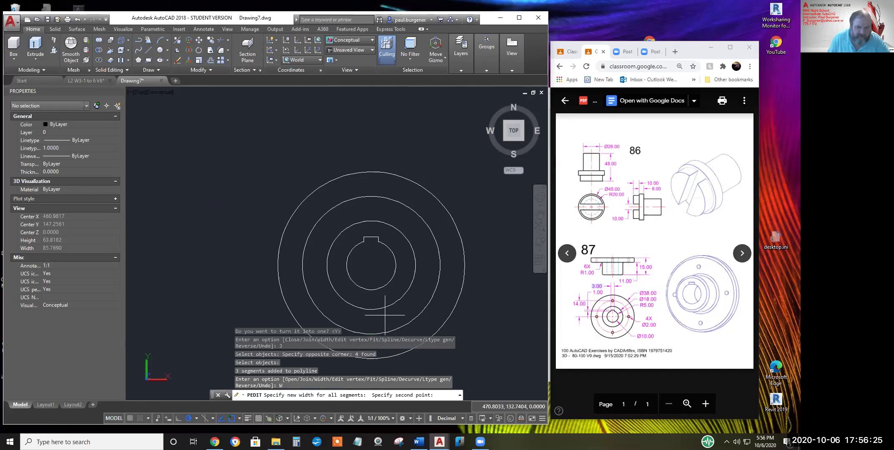
click(389, 315)
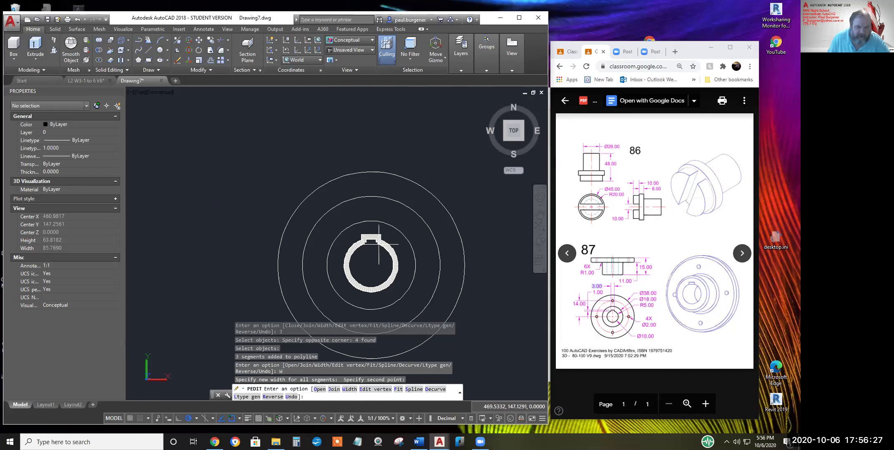
scroll(361, 243, up, 2)
scroll(360, 243, up, 1)
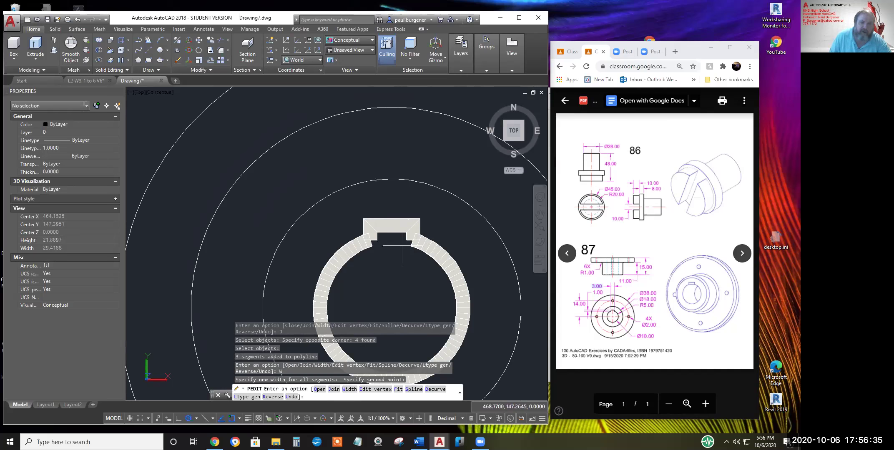
scroll(403, 249, down, 6)
middle_drag(380, 249, 377, 245)
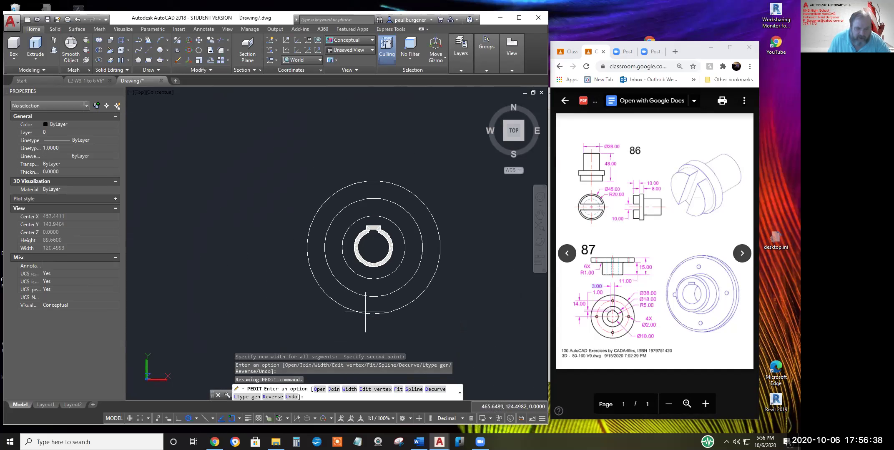
click(350, 390)
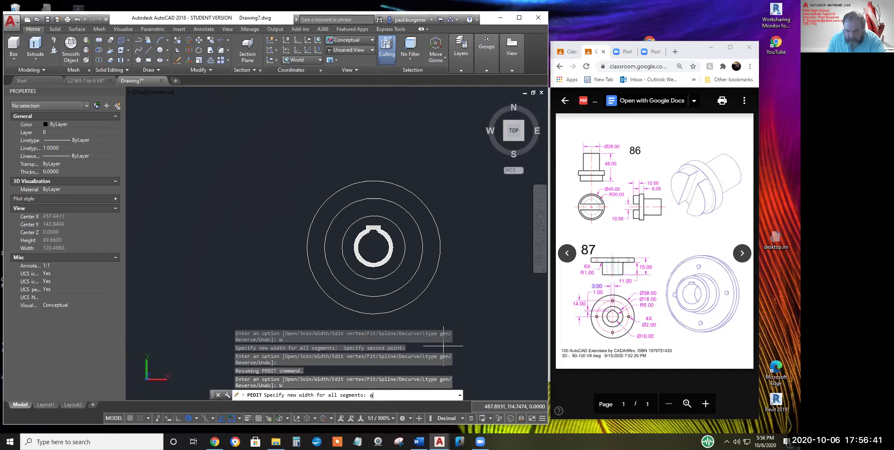
text(0)
key(Return)
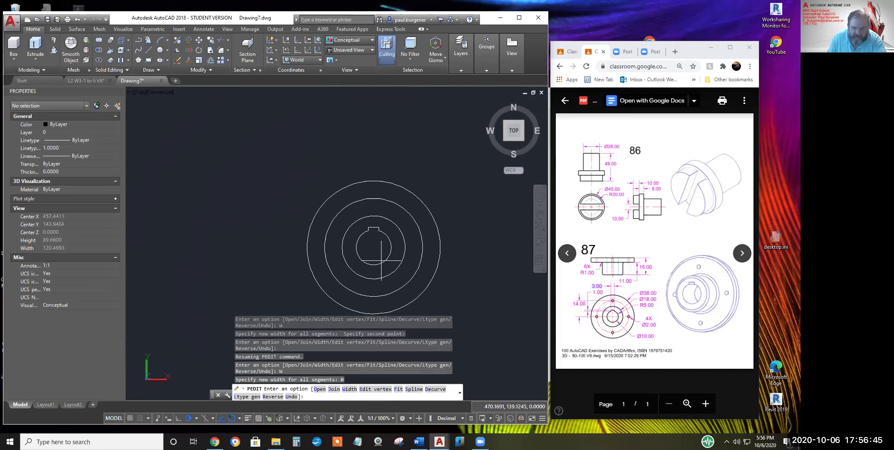
key(Return)
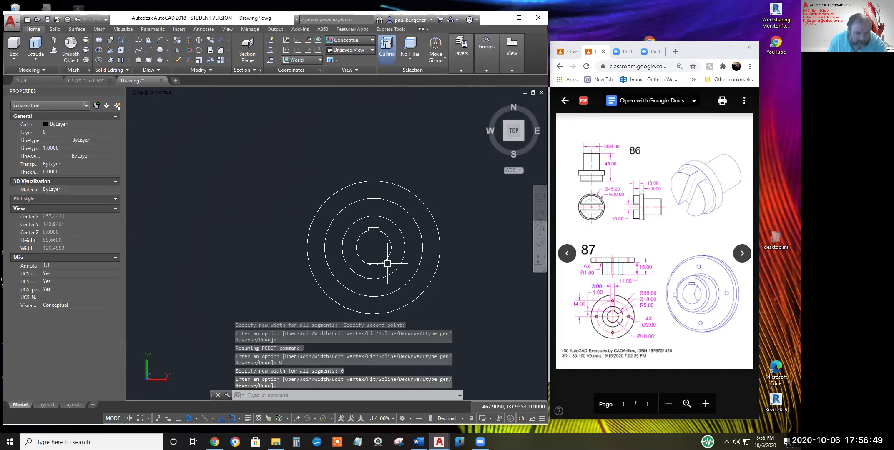
click(383, 261)
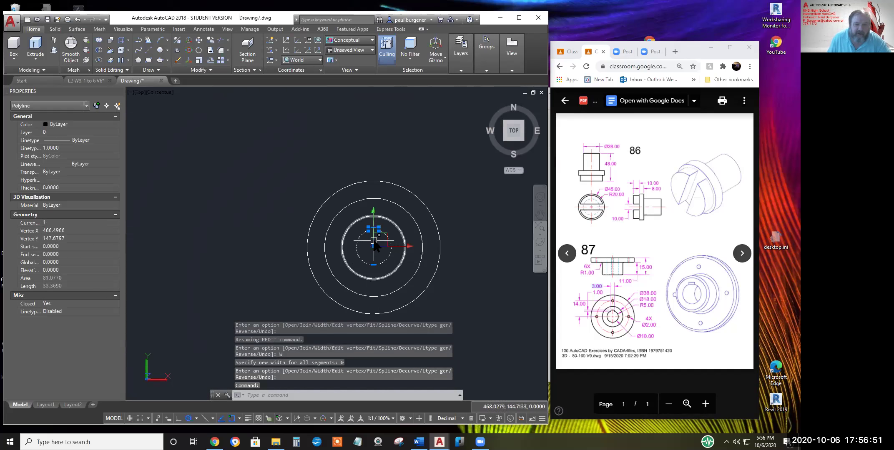
Clear the current selection and return focus to the AutoCAD drawing window
scroll(371, 238, up, 5)
scroll(367, 235, down, 4)
key(Escape)
key(Escape)
key(Escape)
key(Escape)
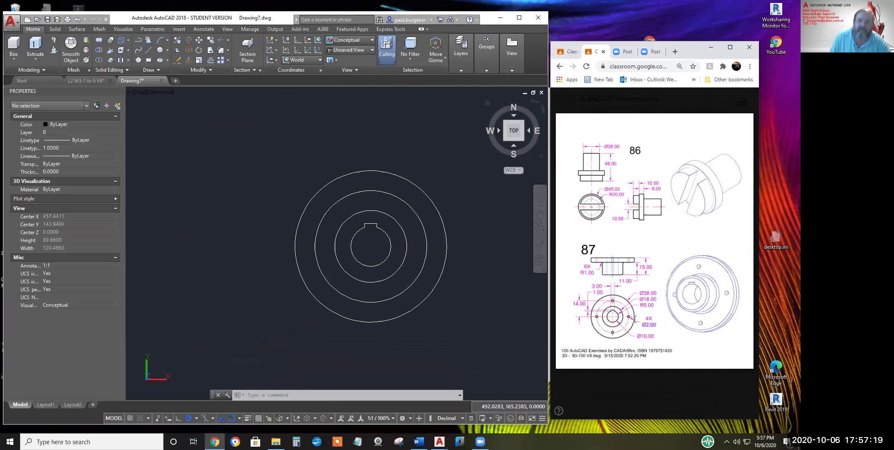
click(165, 50)
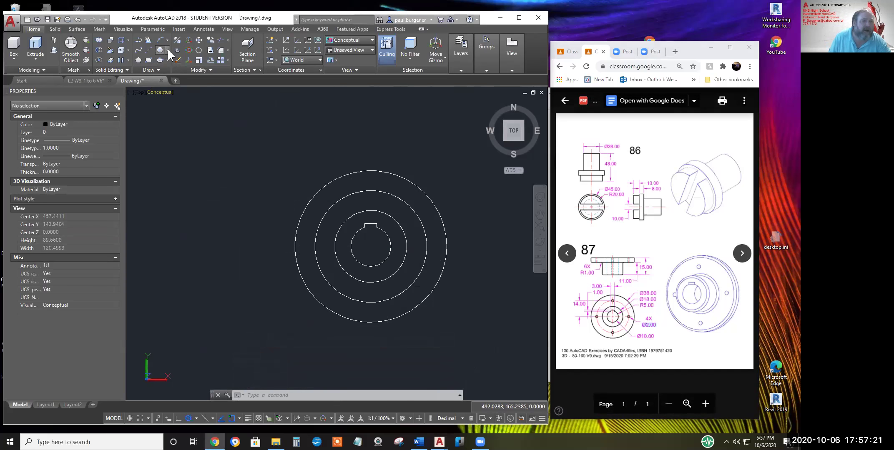
Draw a Center, Diameter circle of diameter 2 on the bolt circle's top quadrant
click(166, 49)
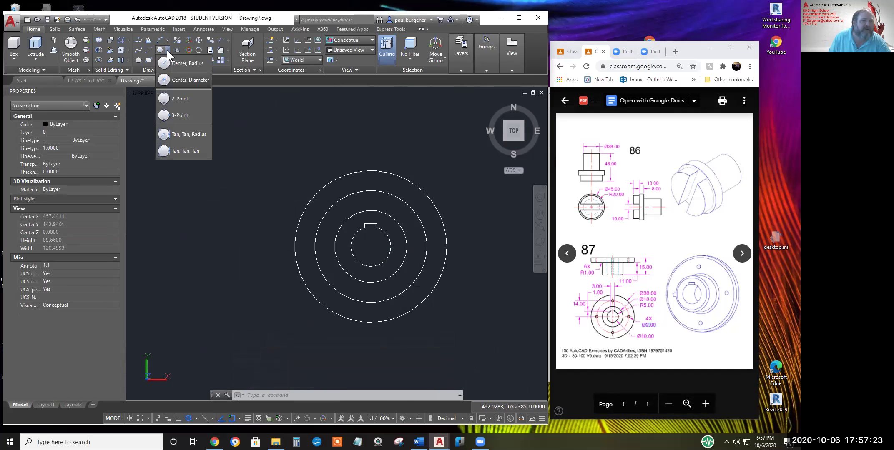
click(176, 78)
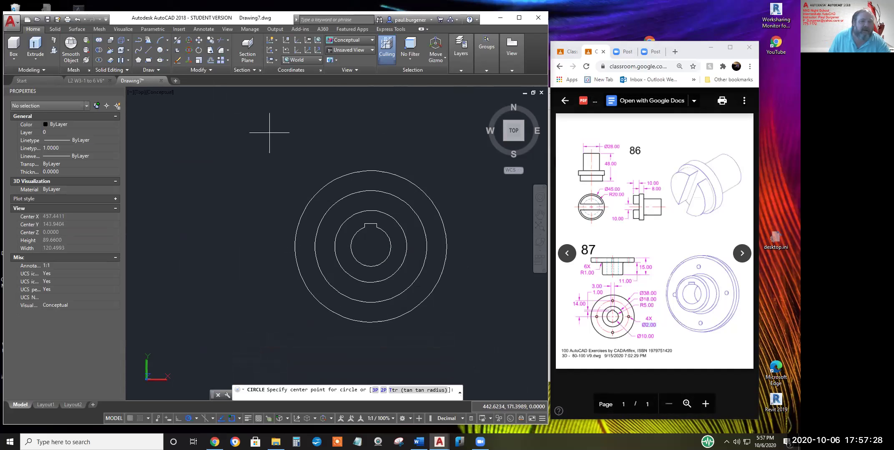
click(371, 191)
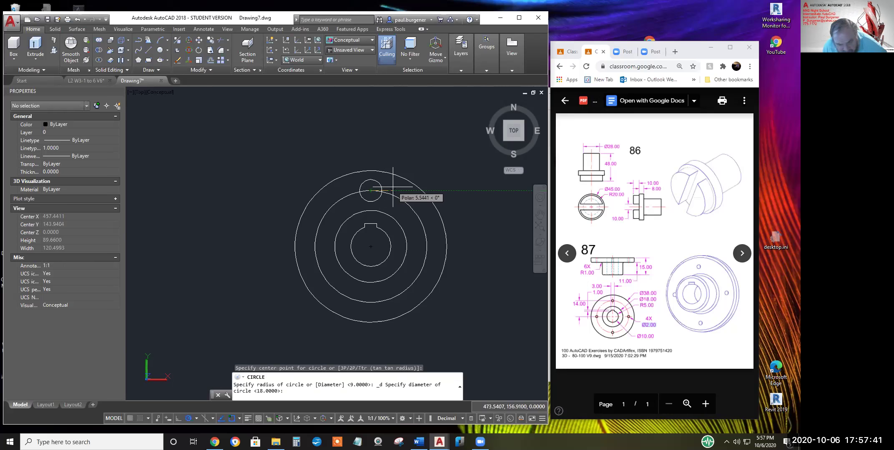
text(2)
key(Return)
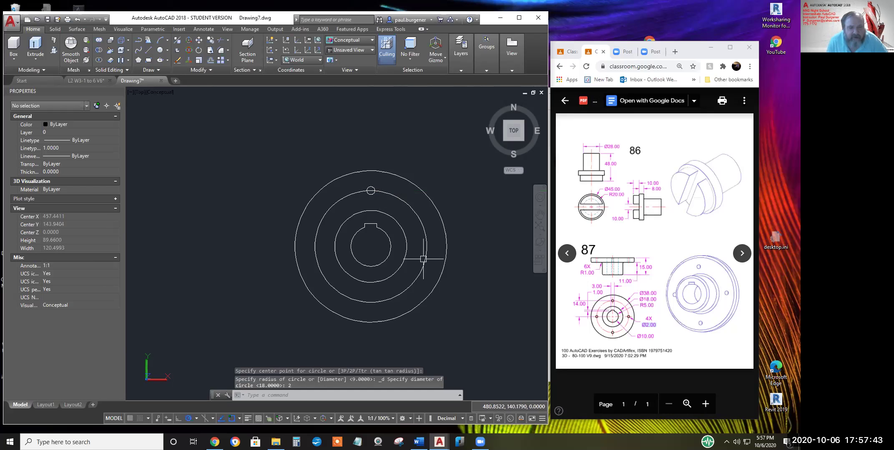
click(209, 69)
Mirror the top hole across a horizontal line through the centre, keeping the original
click(220, 80)
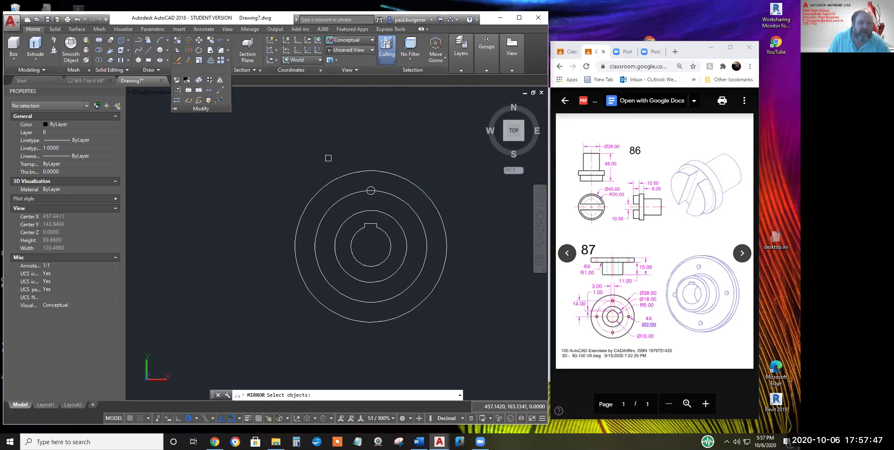
click(370, 190)
key(Return)
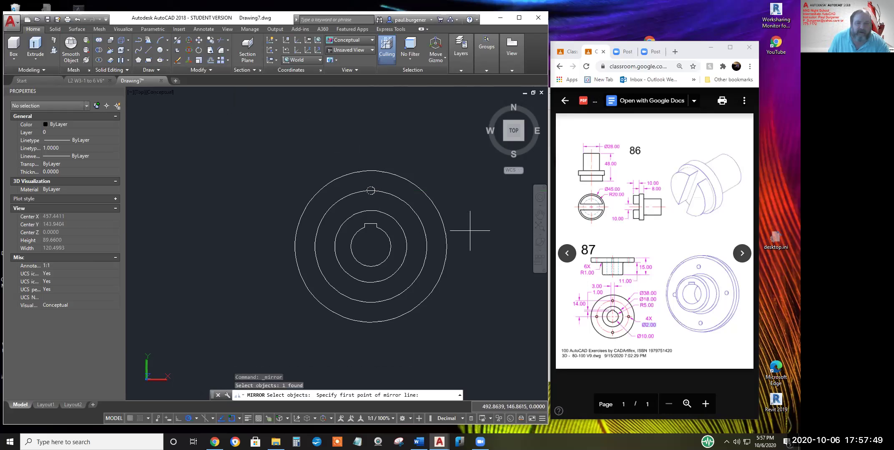
click(446, 247)
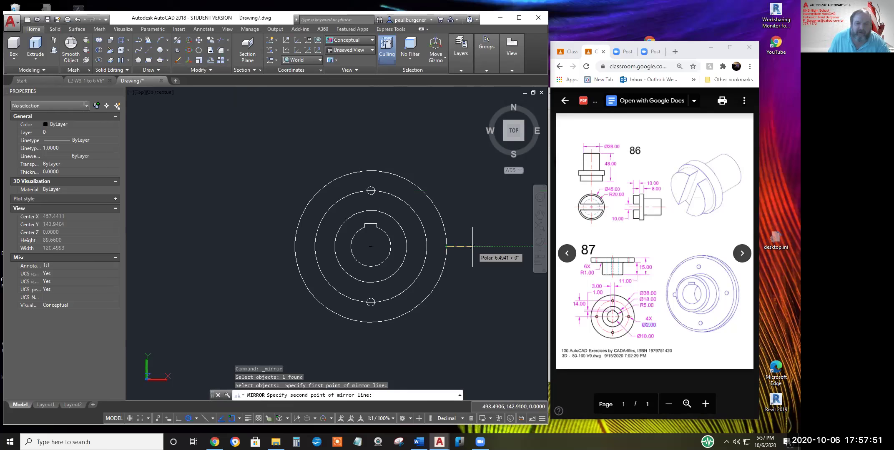
click(470, 246)
key(Return)
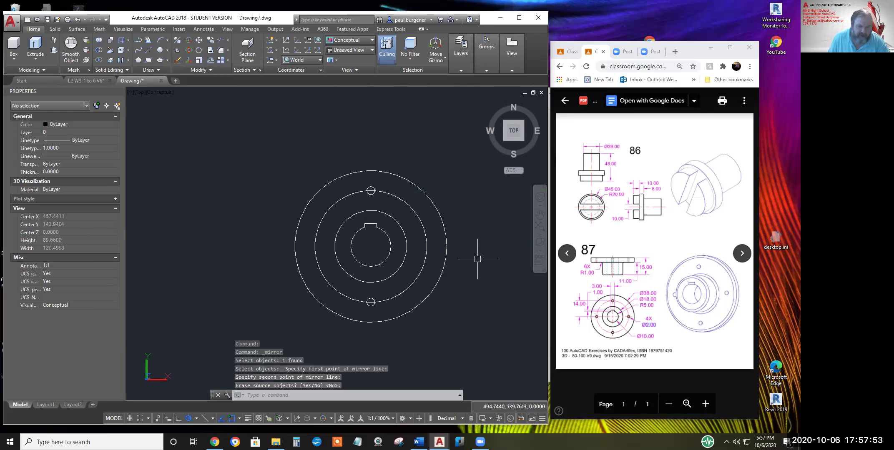
Mirror the top and bottom holes across a 45° line through the flange centre, keeping the originals
key(Return)
click(374, 298)
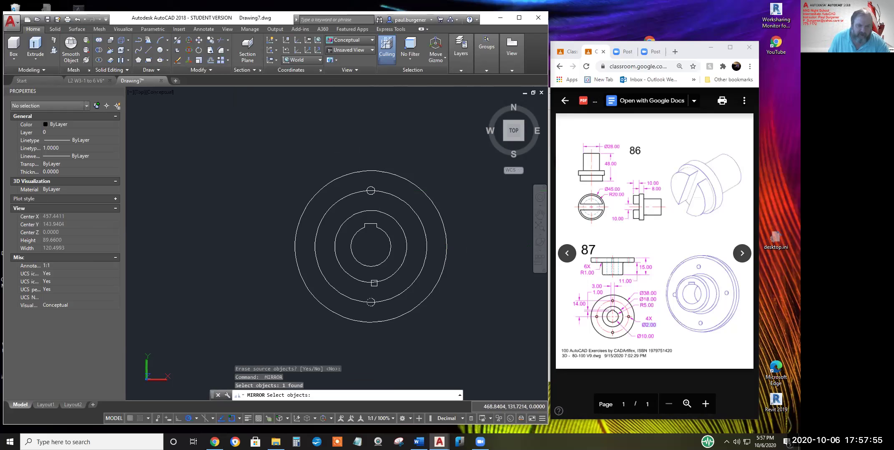
click(371, 190)
key(Return)
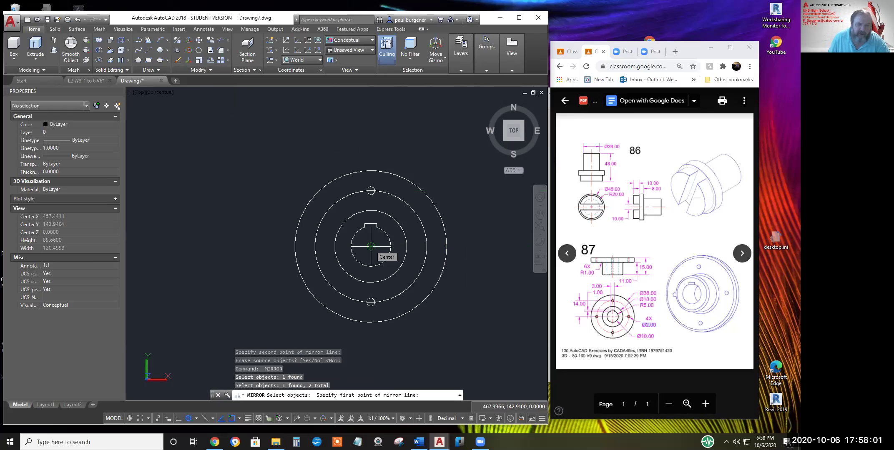
click(371, 247)
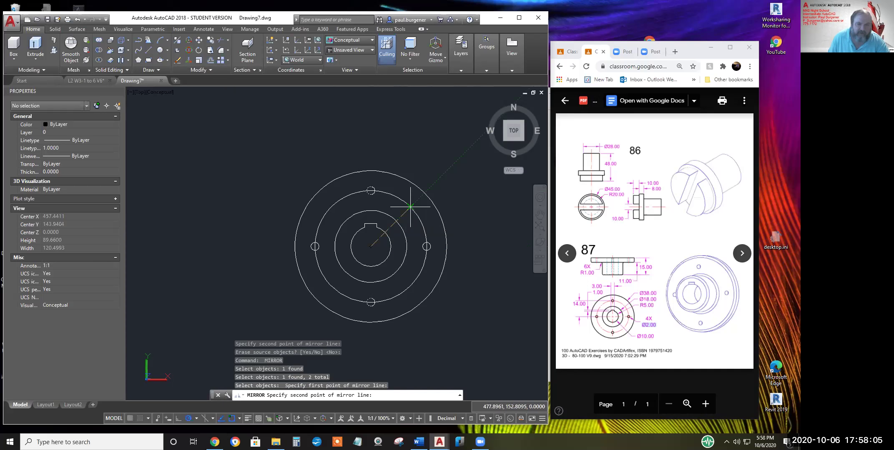
click(455, 162)
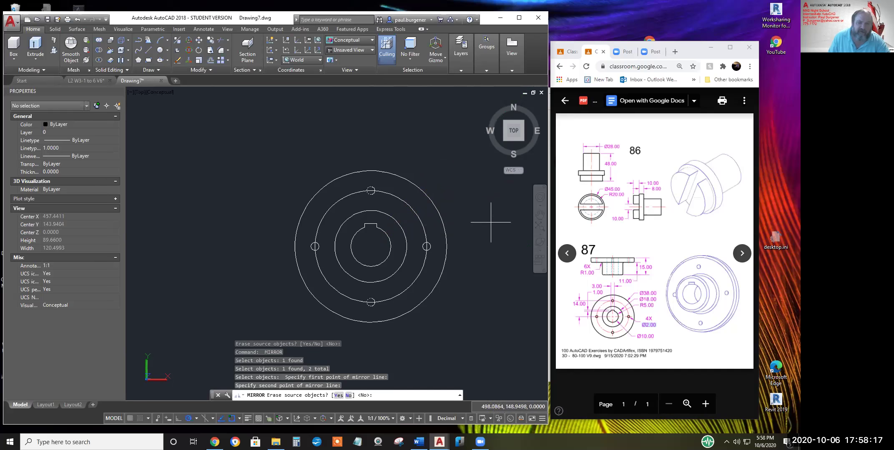
key(Return)
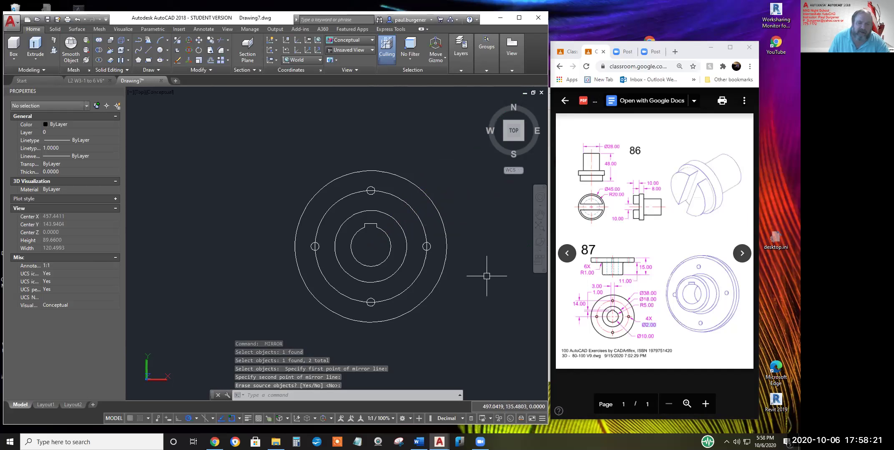
scroll(486, 273, down, 3)
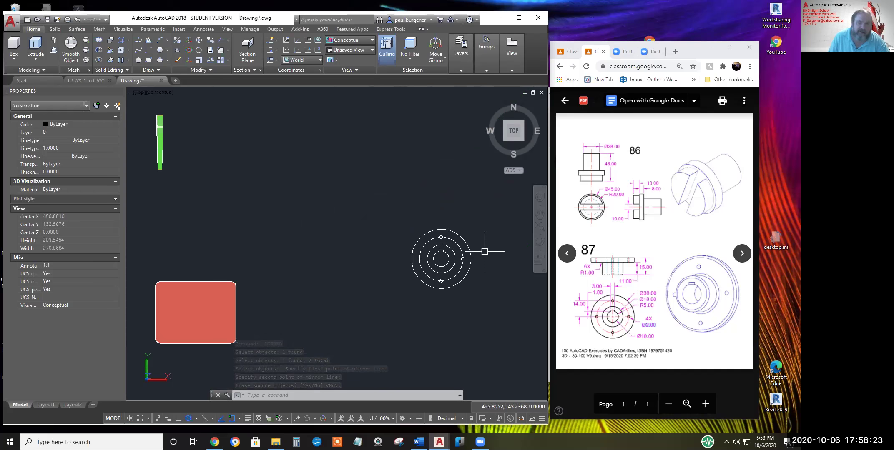
Draw a vertical line rising from the outer circle's right quadrant
middle_drag(485, 252, 402, 254)
scroll(404, 267, up, 2)
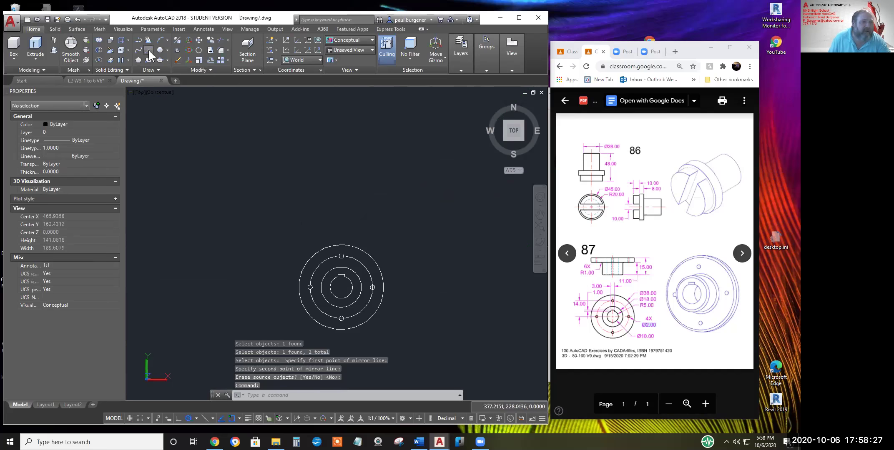
click(149, 51)
click(383, 287)
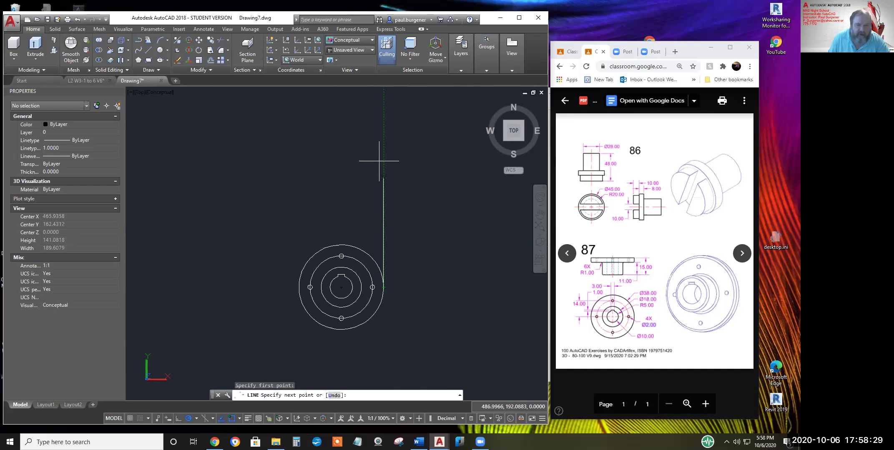
click(383, 93)
key(Return)
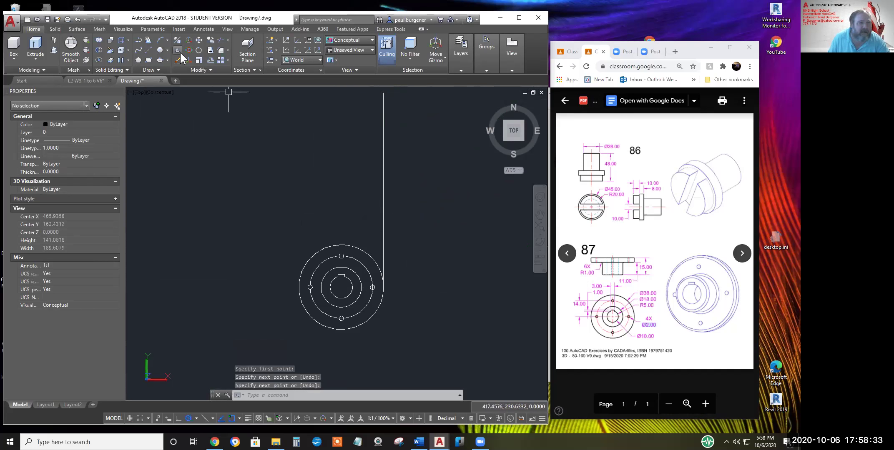
Copy the vertical line to several points leftward, ending at the outer circle's left edge
click(211, 40)
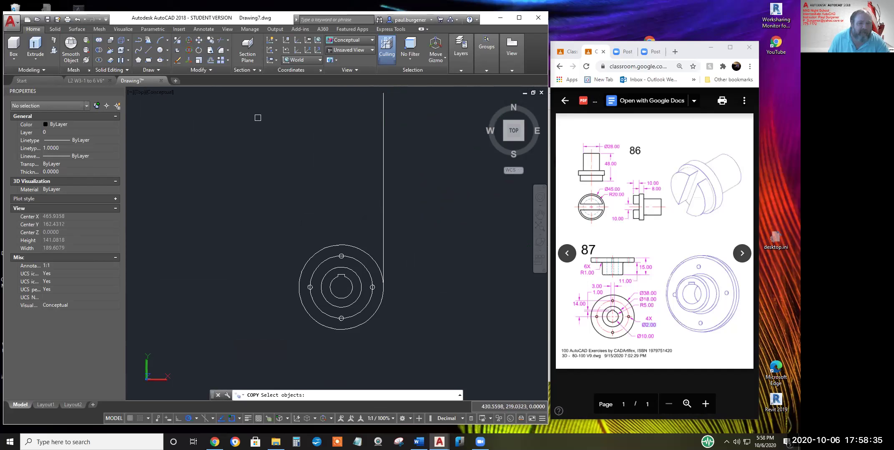
click(383, 248)
key(Return)
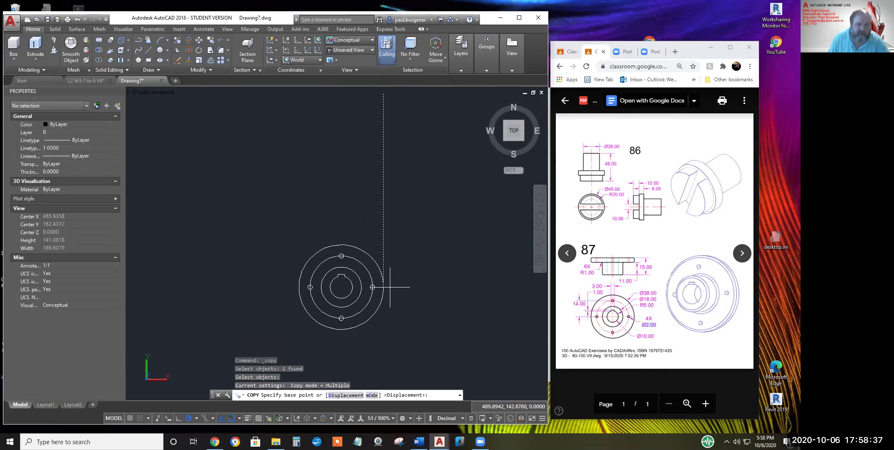
click(384, 287)
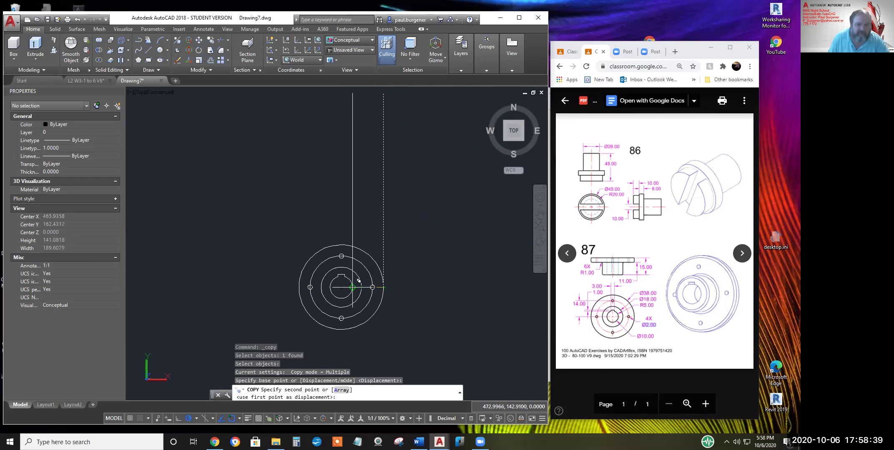
click(362, 281)
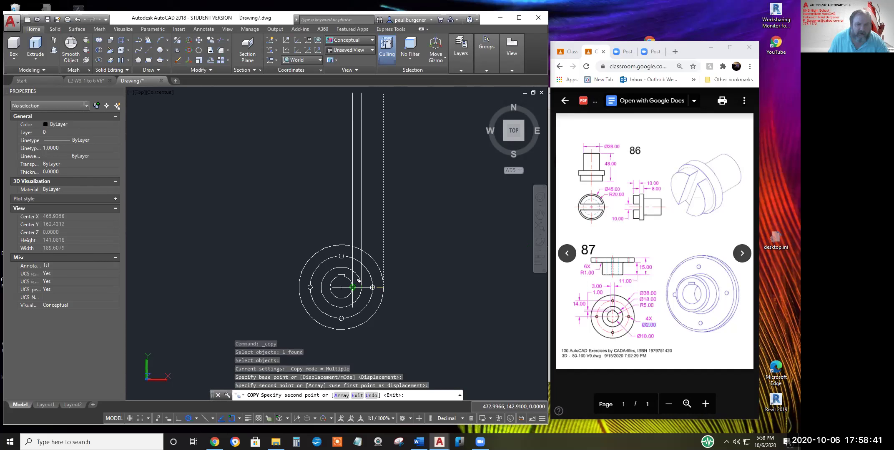
click(322, 287)
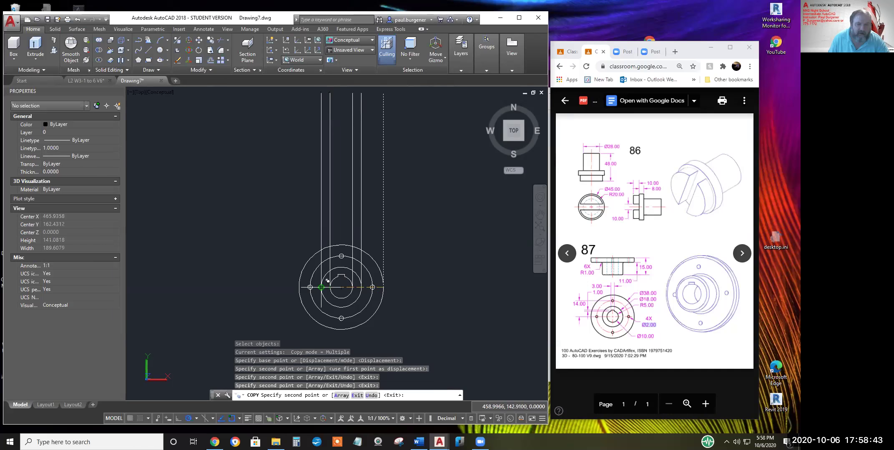
click(321, 287)
click(299, 287)
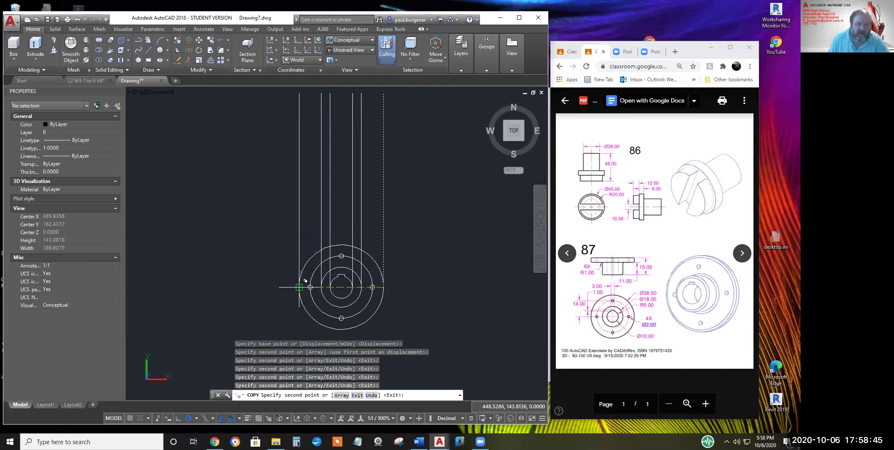
key(Return)
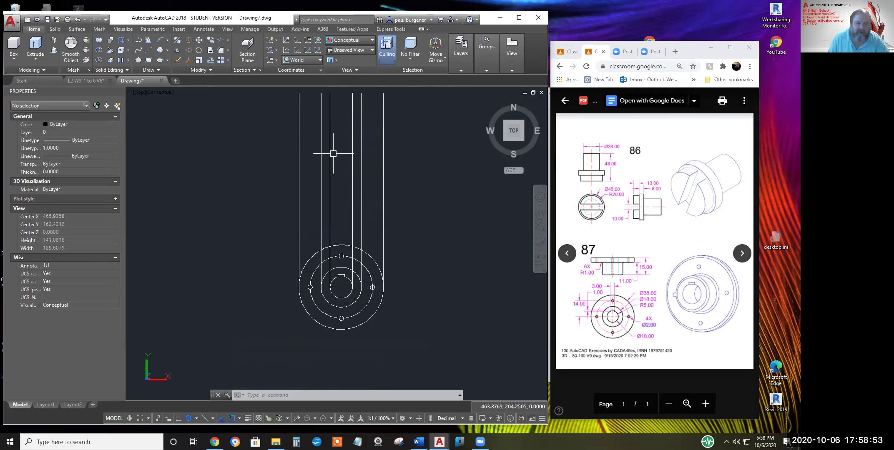
middle_drag(361, 195, 365, 243)
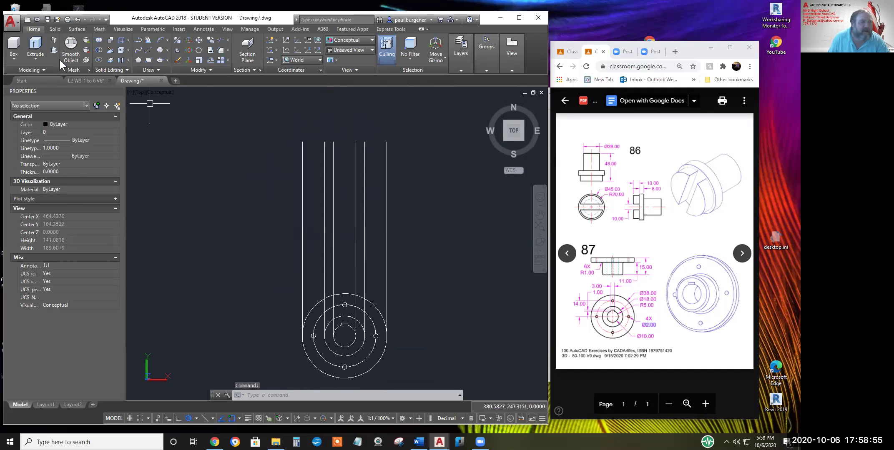
Draw a horizontal line joining the tops of the rightmost and leftmost vertical lines
click(149, 50)
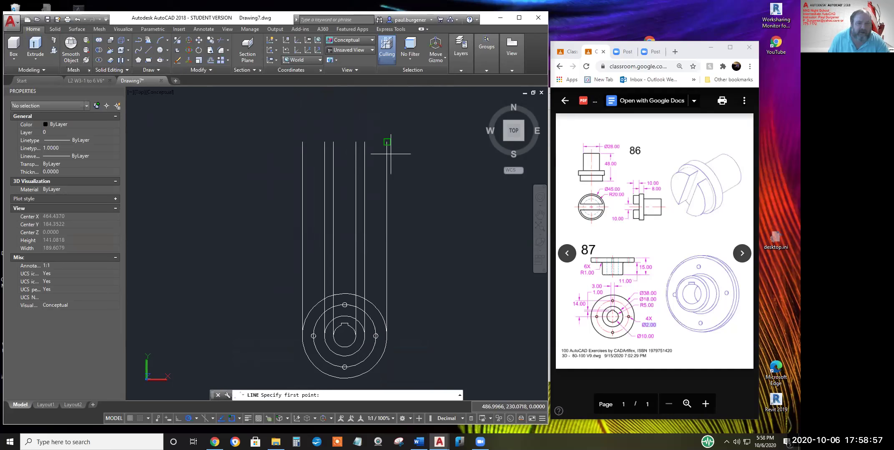
click(387, 141)
click(302, 142)
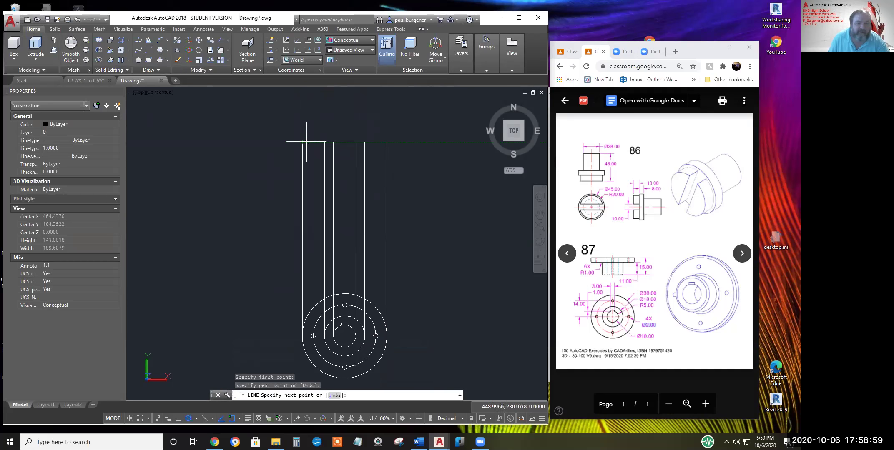
key(Return)
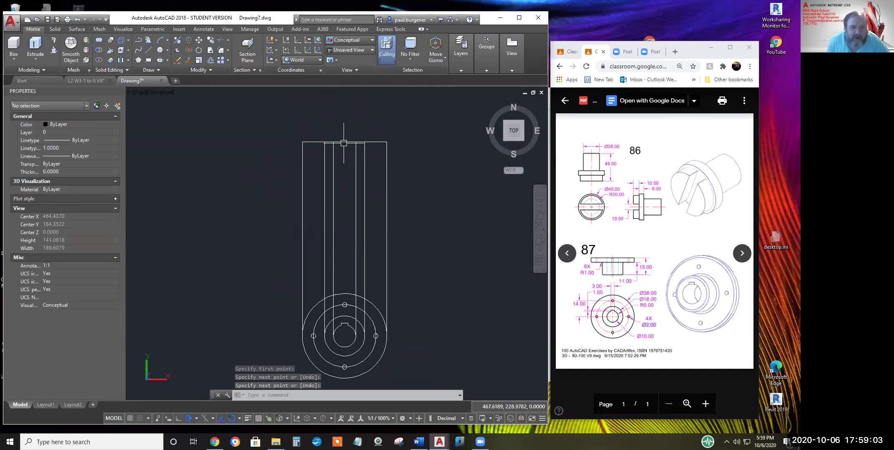
Start OFFSET with a distance of 4
click(210, 60)
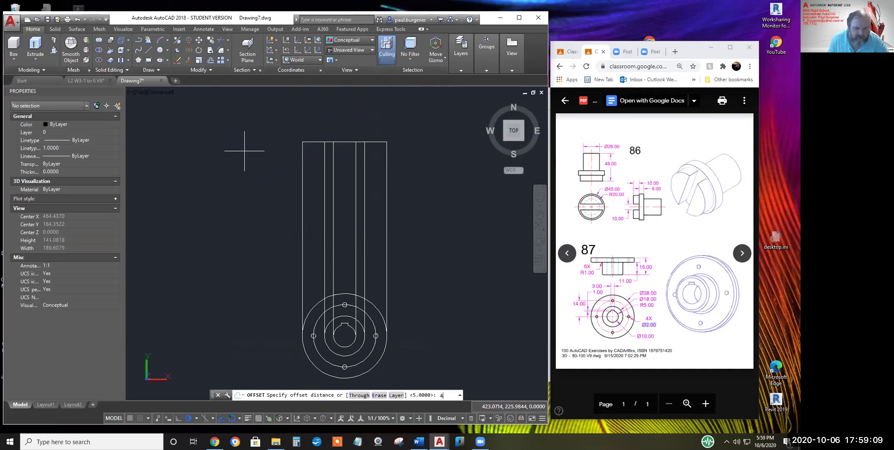
text(4)
key(Return)
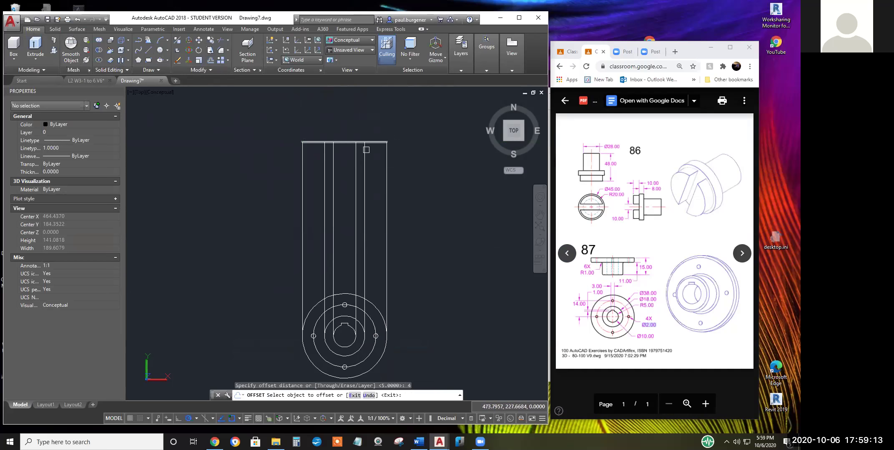
key(Escape)
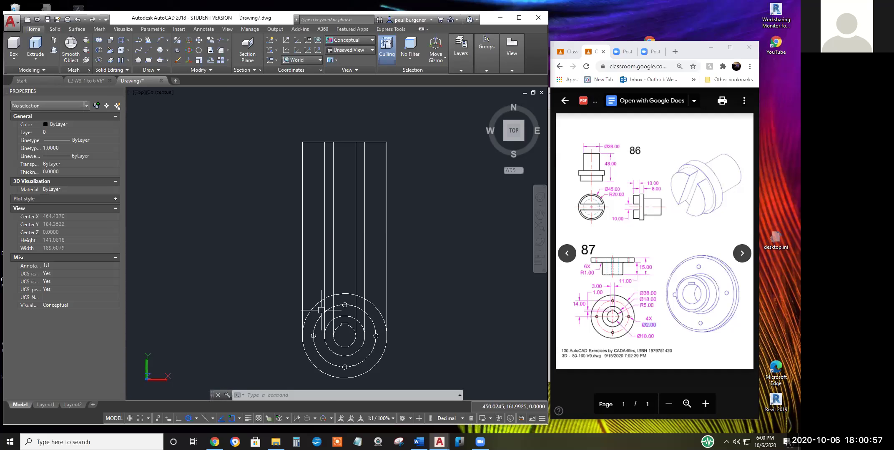
middle_drag(336, 333, 324, 261)
scroll(329, 259, up, 3)
scroll(330, 259, down, 2)
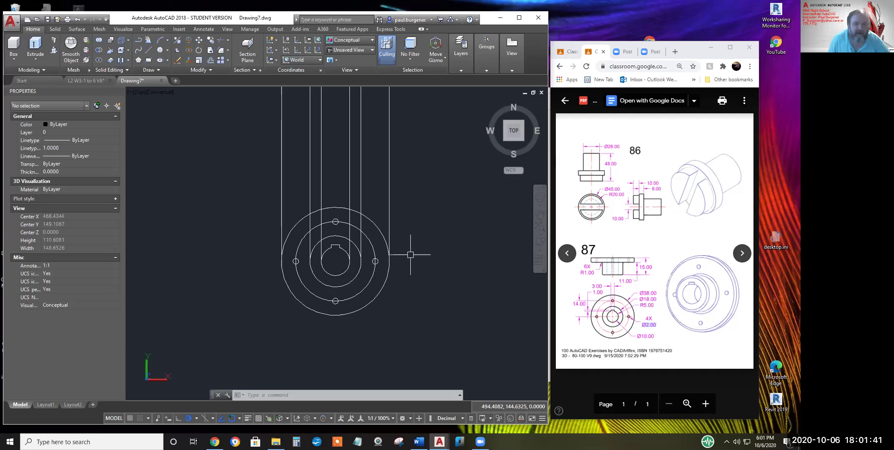
Pan the drawing down and offset the top horizontal line 4 units below
text(p)
key(Return)
drag(410, 252, 406, 286)
key(Escape)
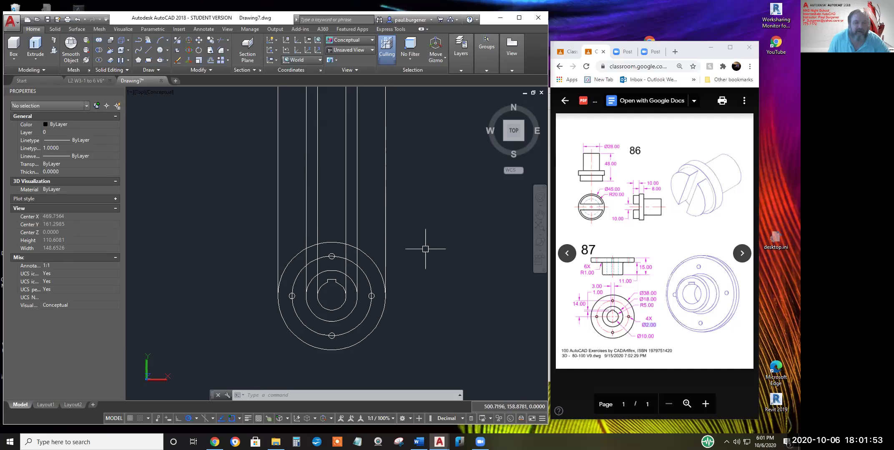
middle_drag(423, 234, 423, 303)
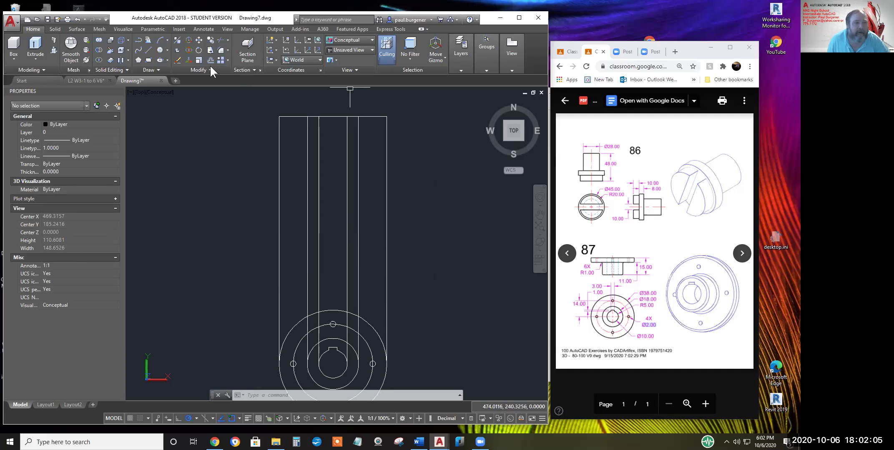
click(210, 60)
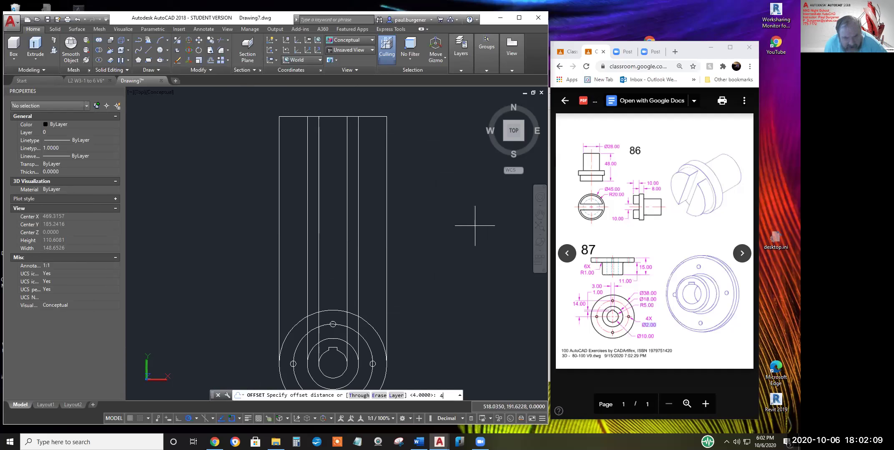
key(Return)
click(376, 116)
click(375, 128)
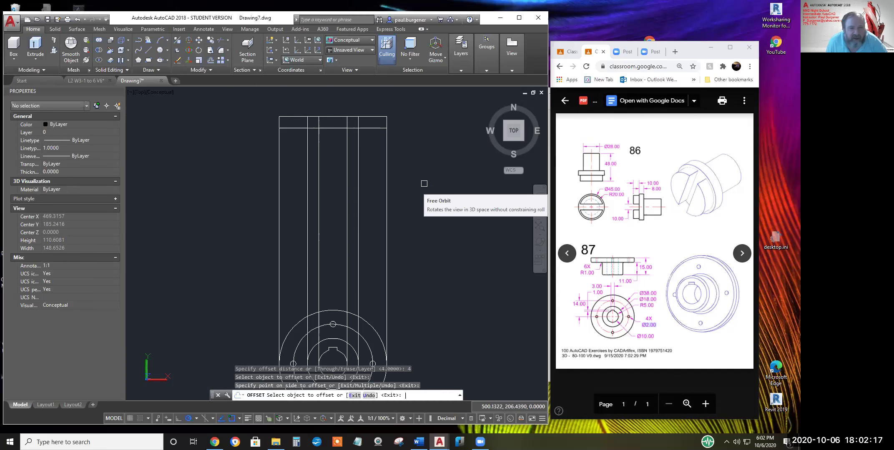
key(Return)
Retry with distance 15, offsetting the top line 15 units below
text(15)
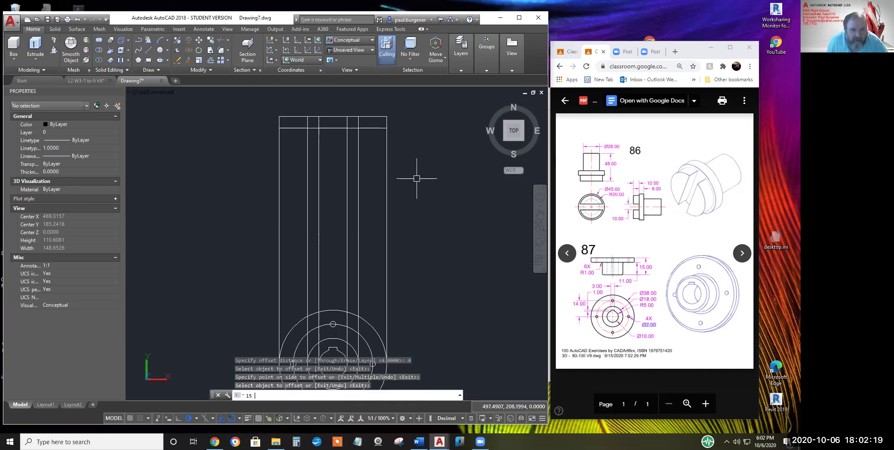
key(Return)
key(Return)
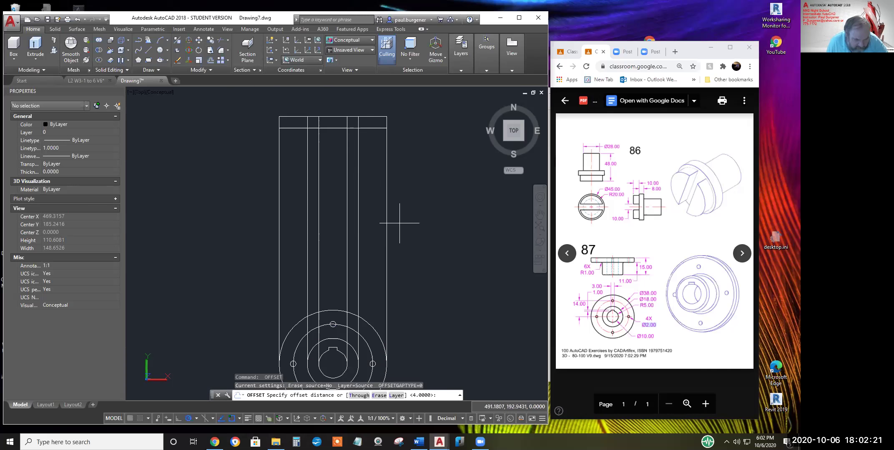
text(15)
key(Return)
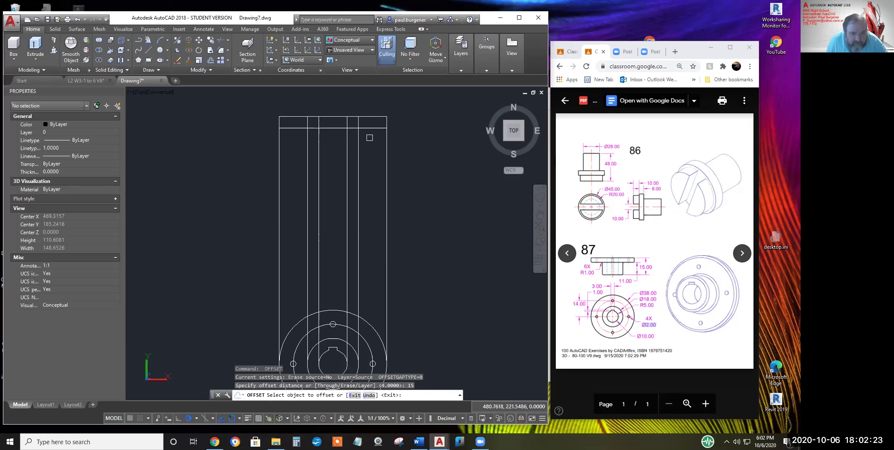
click(368, 128)
click(372, 162)
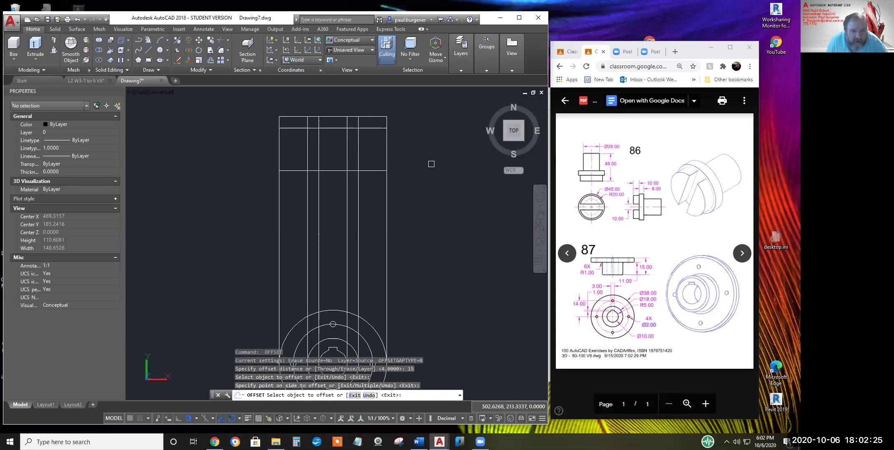
key(Escape)
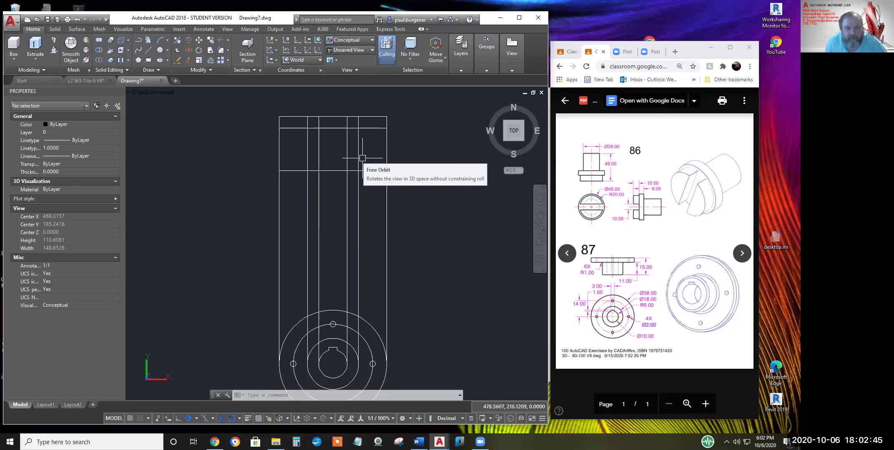
Erase the misplaced horizontal line
text(e)
key(Return)
click(369, 170)
key(Return)
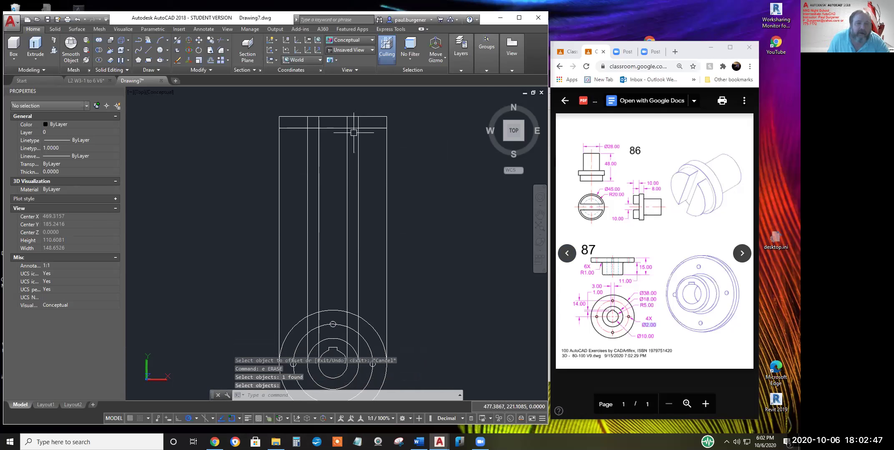
Offset the top horizontal line 15 units downward again
click(211, 60)
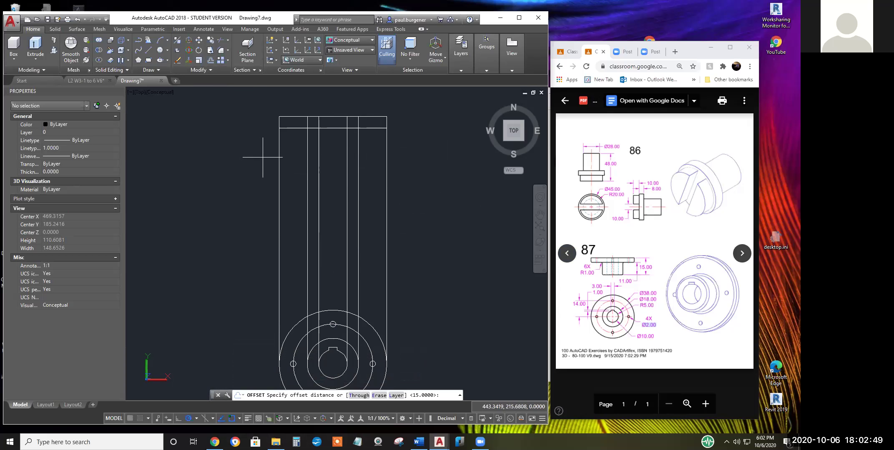
text(15)
key(Return)
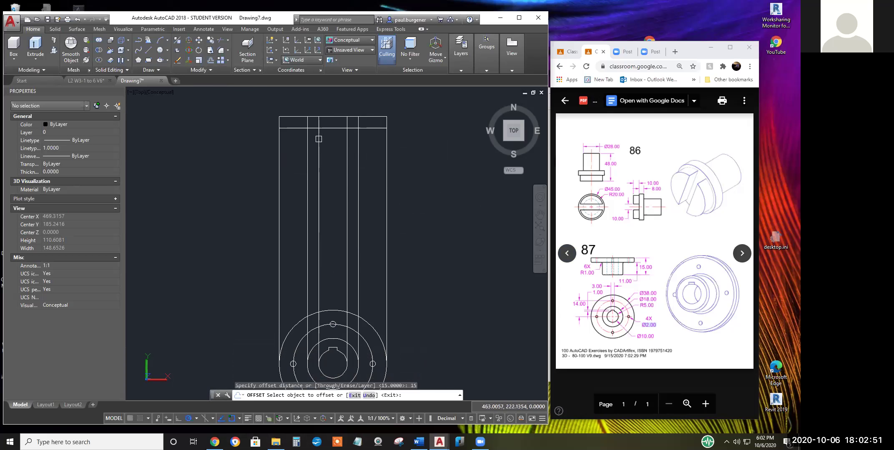
click(332, 117)
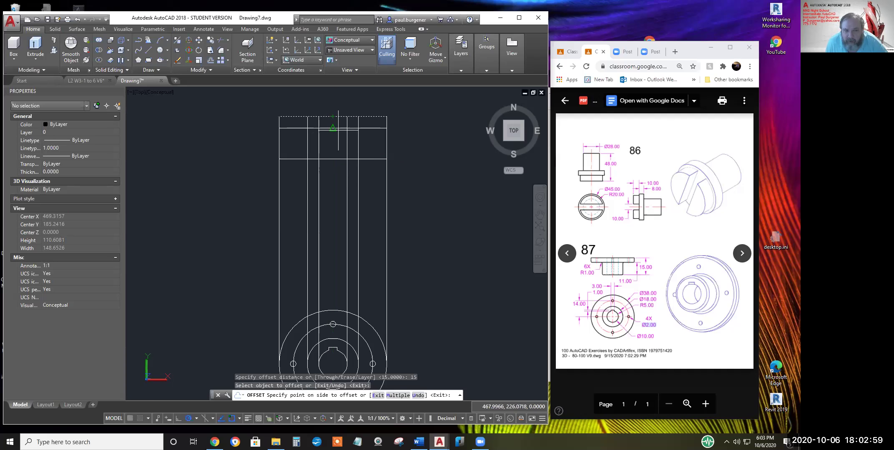
click(334, 151)
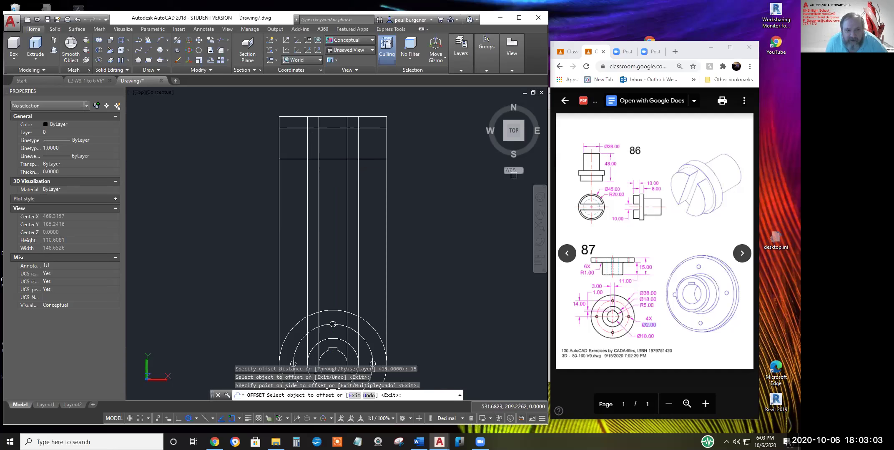
key(Escape)
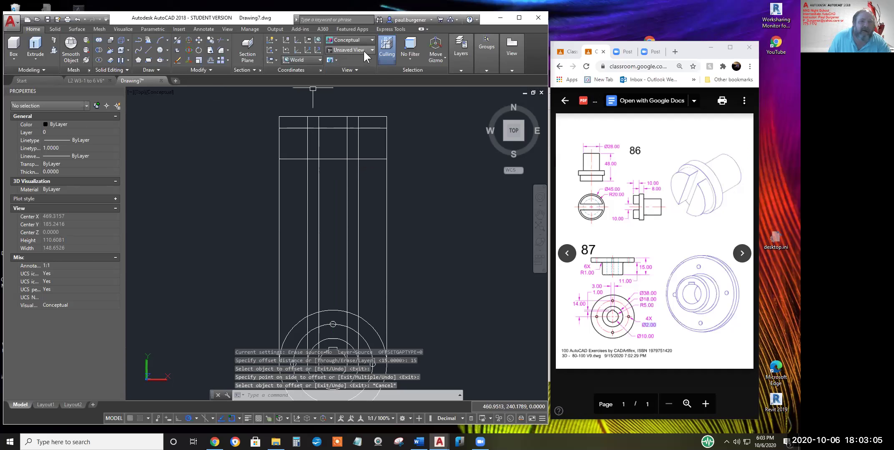
Make Solid the current layer
click(458, 59)
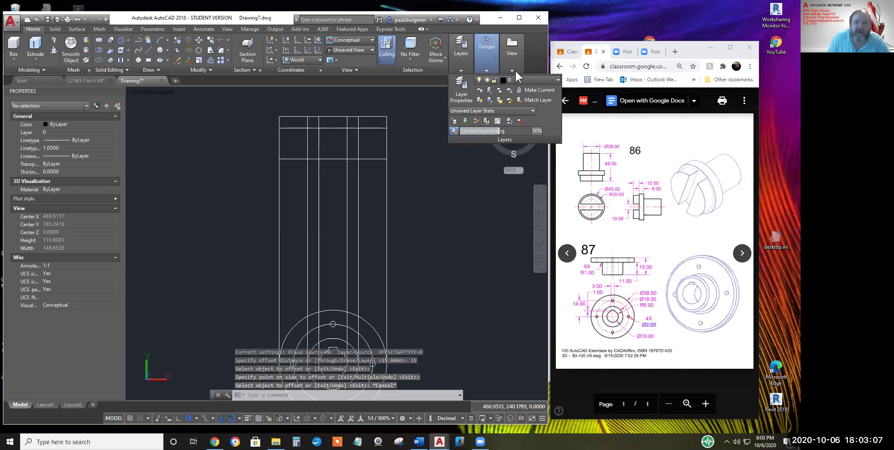
click(526, 80)
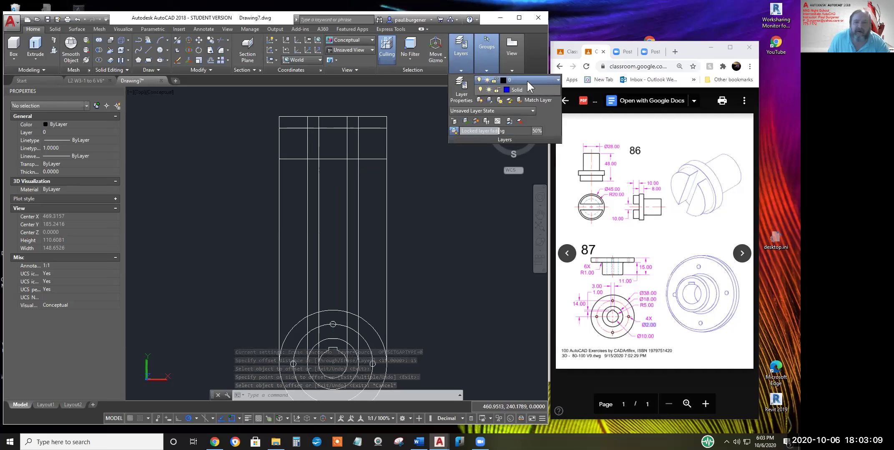
click(513, 101)
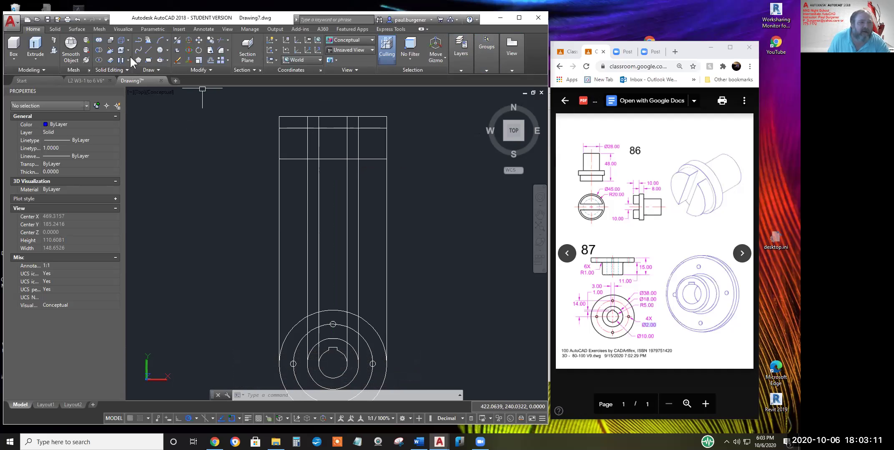
Trace a closed polyline from the top-right corner through the top-edge midpoint and line intersections
click(141, 39)
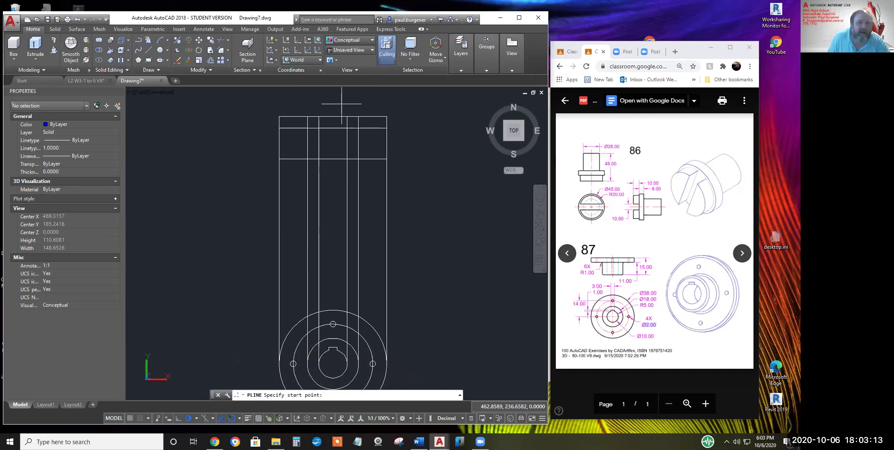
click(386, 117)
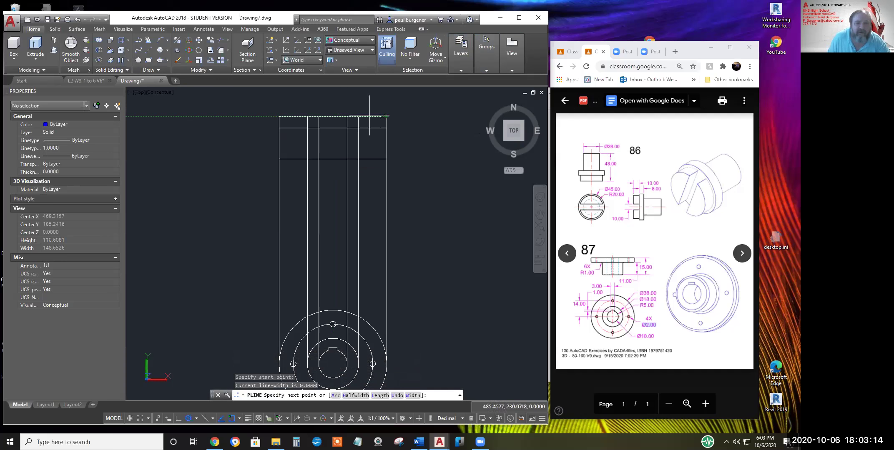
click(332, 116)
click(333, 159)
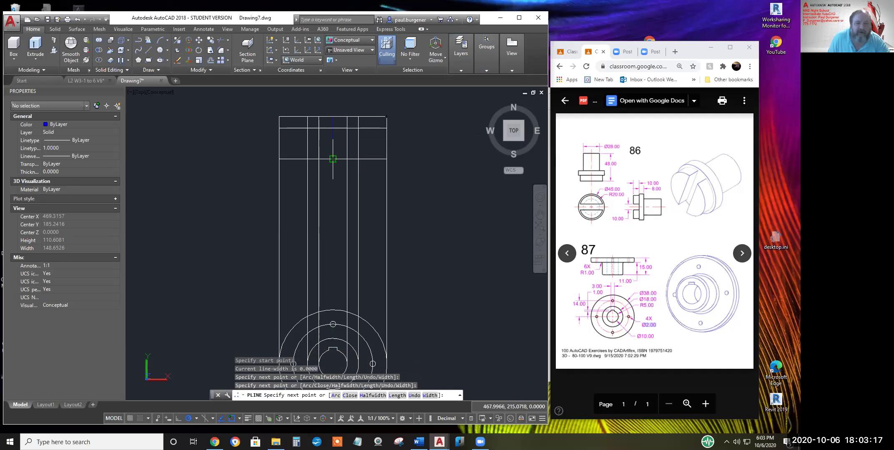
click(358, 159)
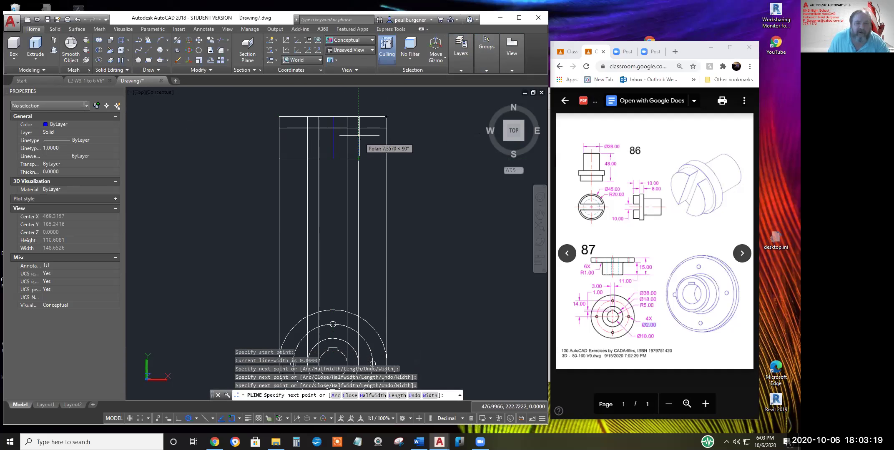
click(358, 117)
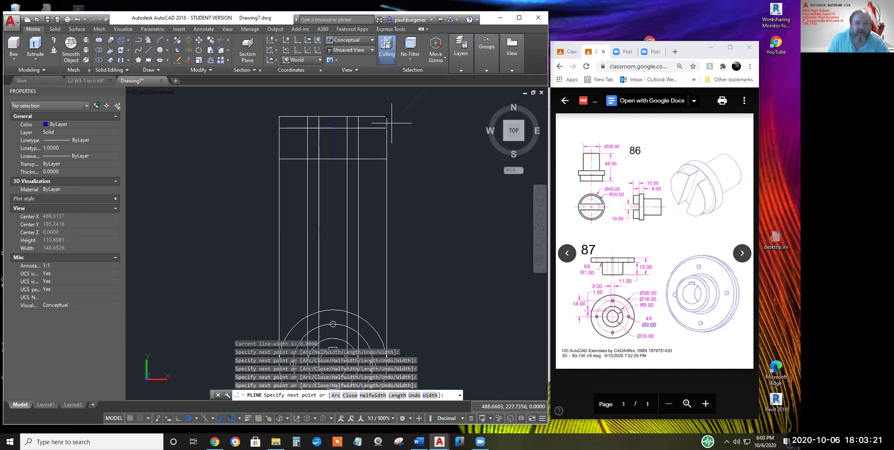
text(c)
key(Return)
click(332, 142)
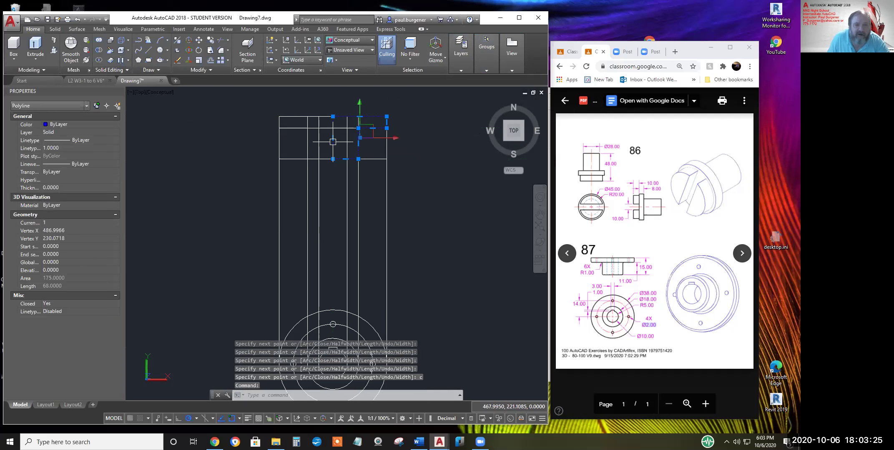
key(Escape)
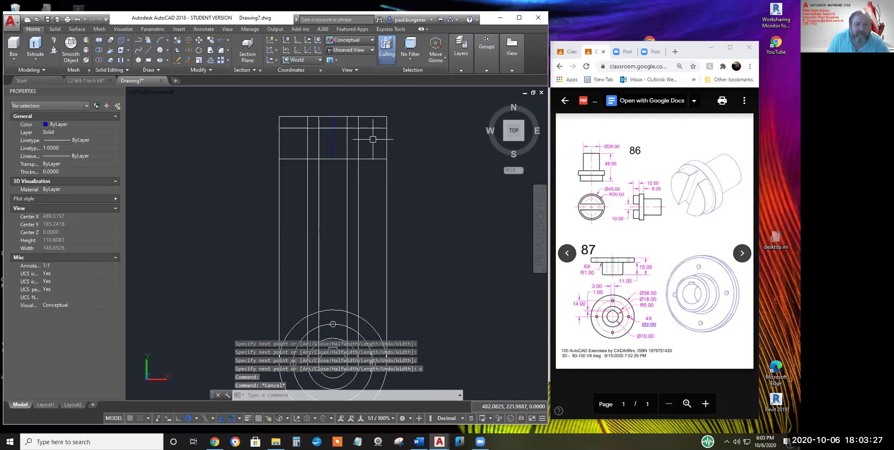
middle_drag(371, 138, 373, 165)
click(484, 70)
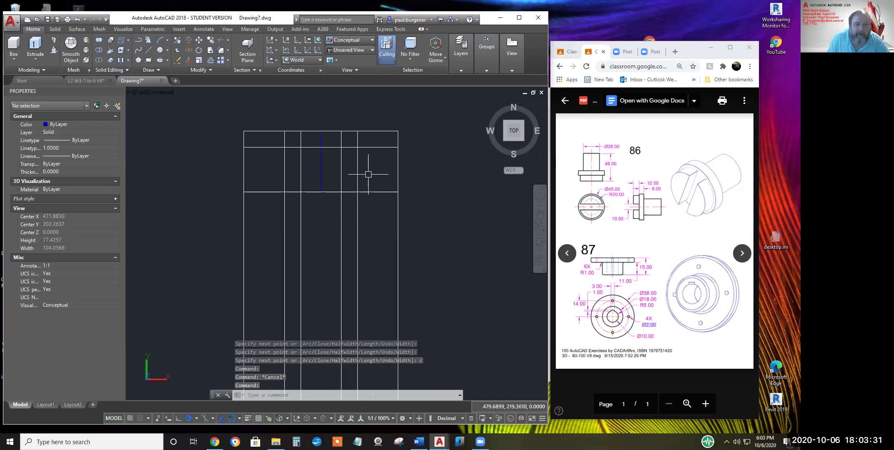
Zoom in, set the FILLET radius to 1, and expand the Layers panel
scroll(367, 177, up, 2)
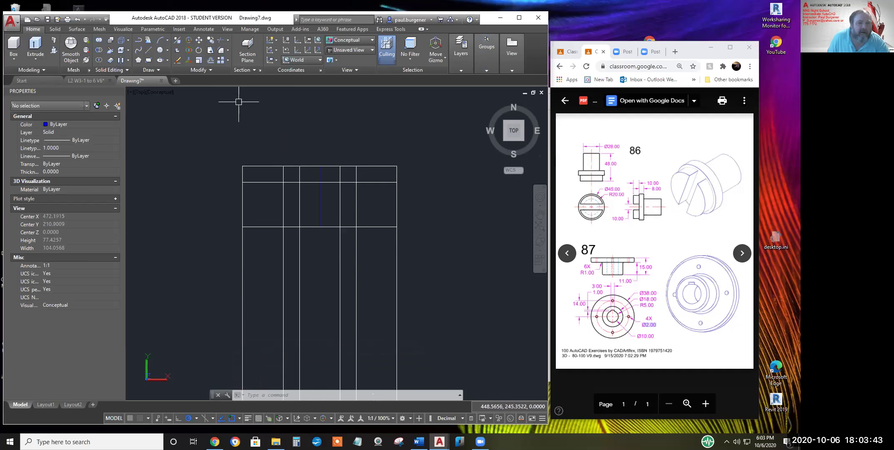
click(220, 49)
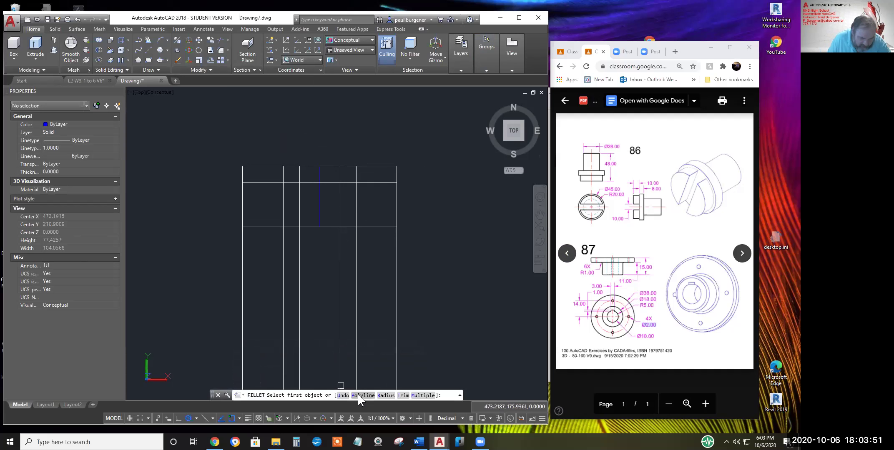
click(385, 395)
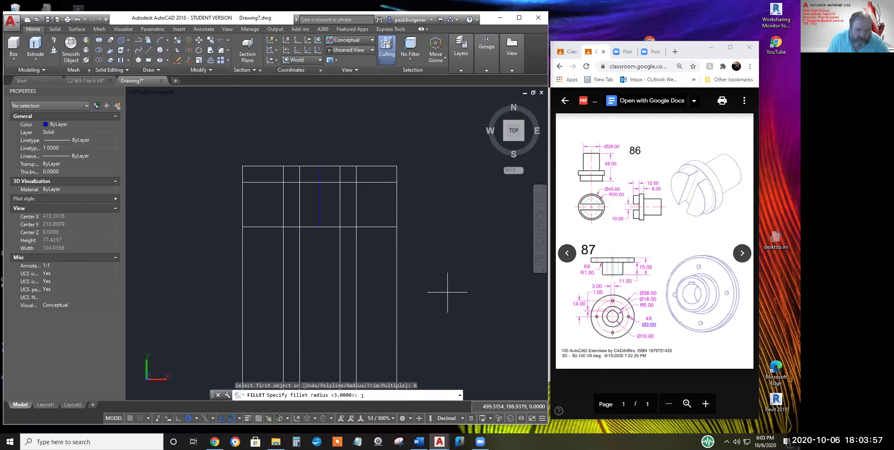
text(1)
key(Return)
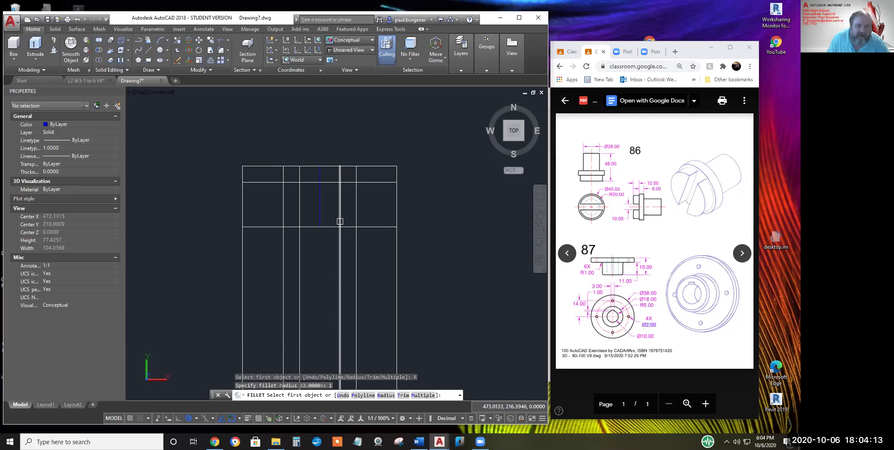
key(Escape)
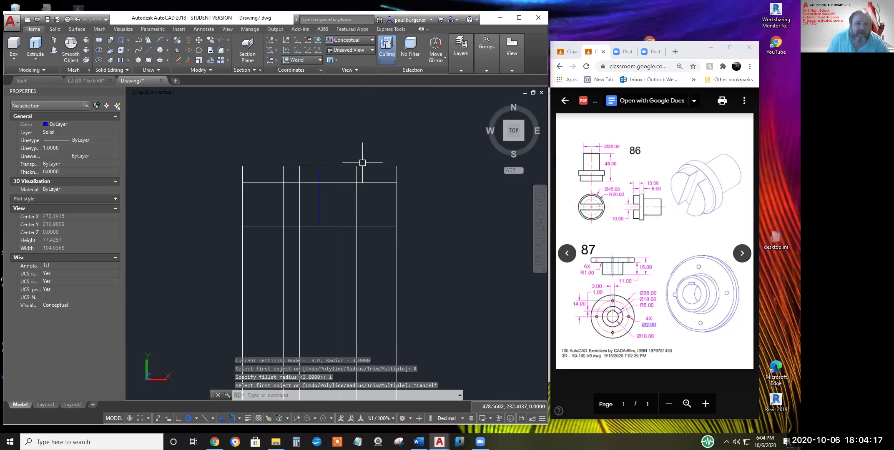
click(461, 70)
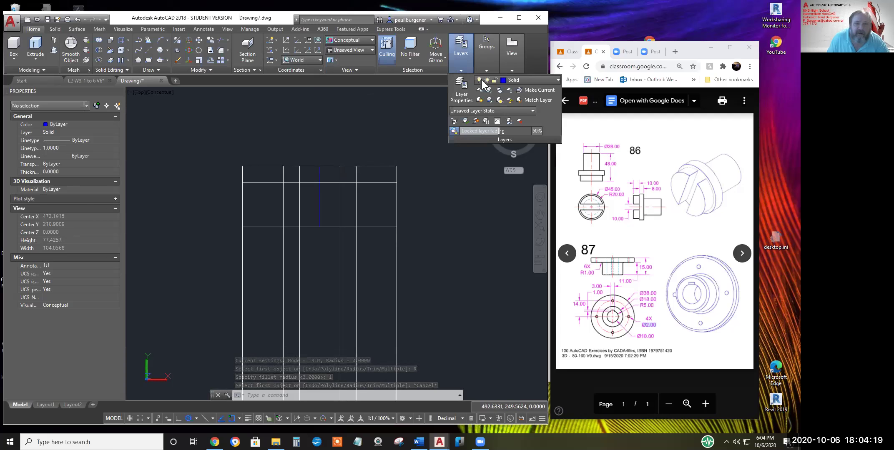
Freeze layer 0 to hide the construction lines, then start FILLET at radius 1
click(500, 91)
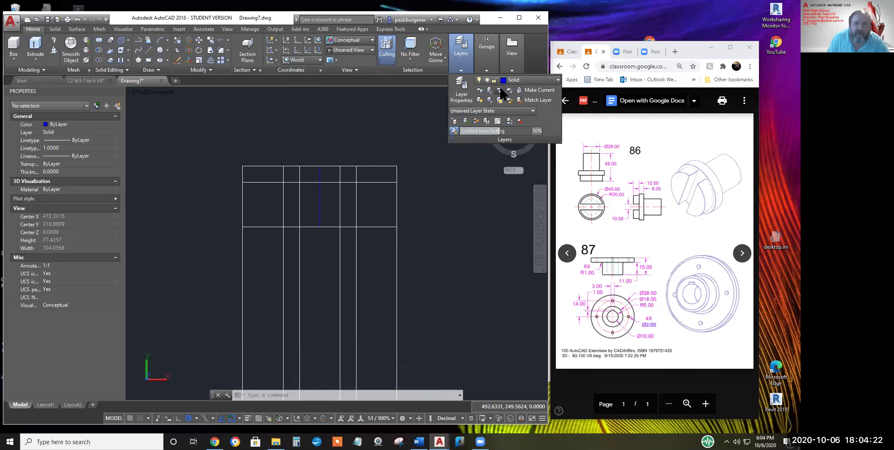
click(396, 270)
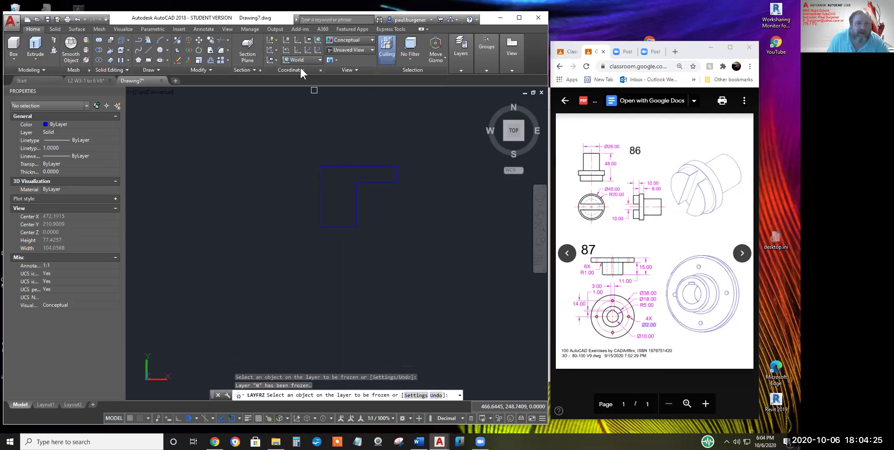
click(221, 50)
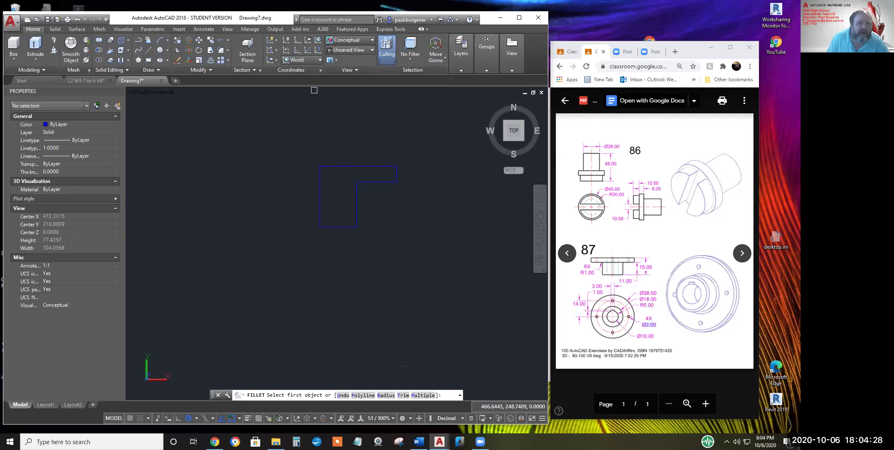
click(391, 396)
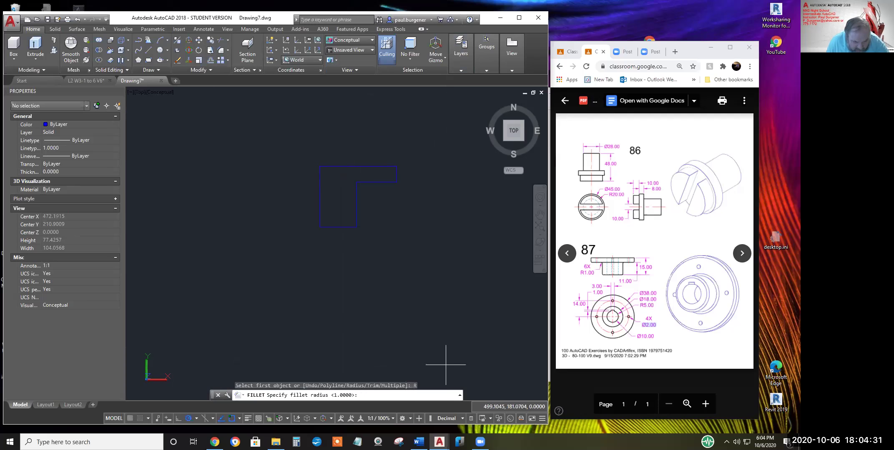
key(Return)
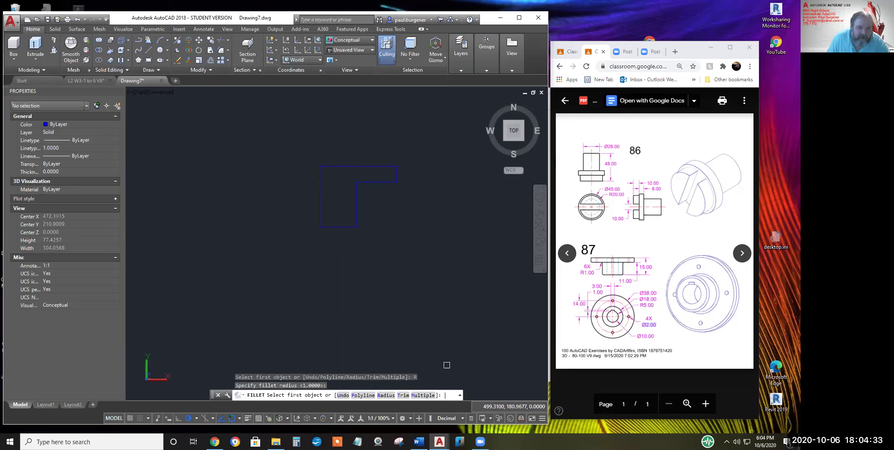
Round three corners of the L-shaped profile with radius-1 fillets
click(358, 186)
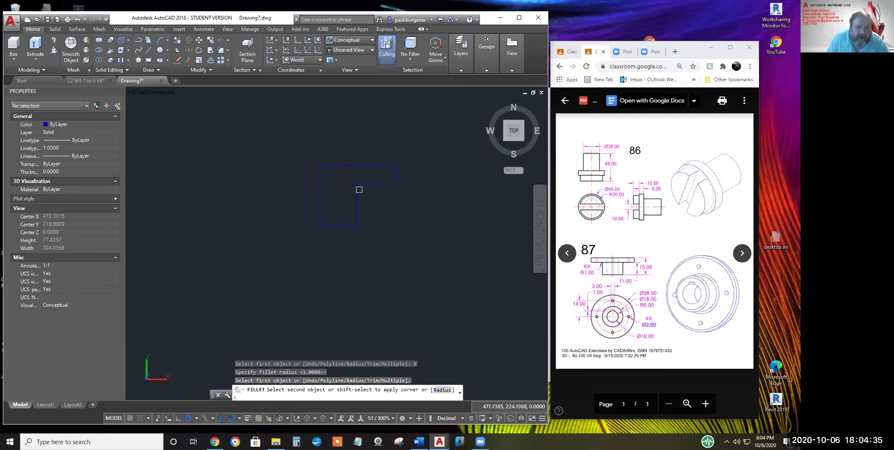
click(357, 214)
key(Return)
click(355, 214)
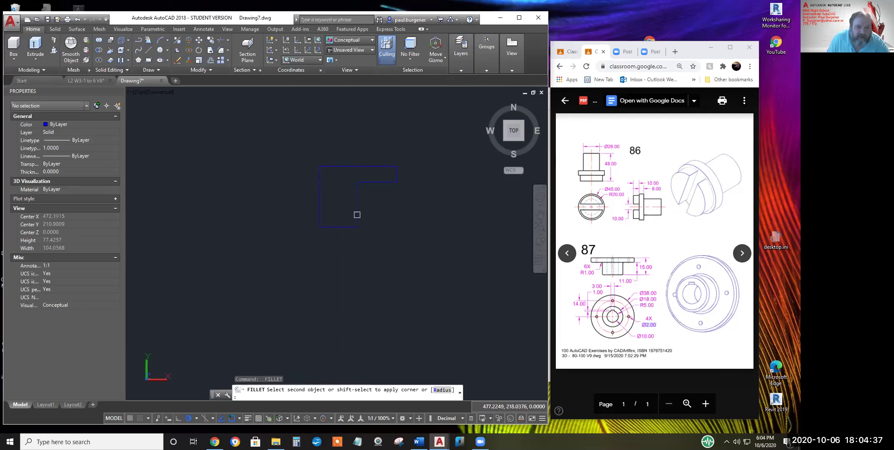
click(351, 227)
key(Return)
click(387, 179)
click(396, 175)
key(Return)
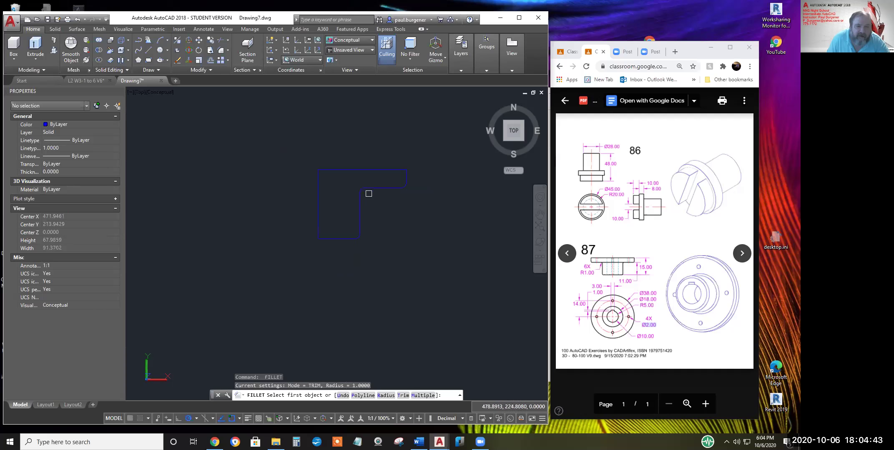
key(Escape)
key(Escape)
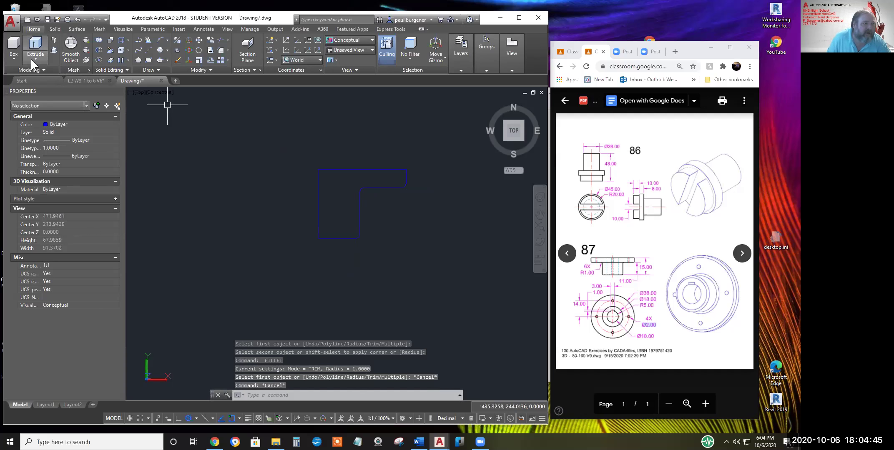
Revolve the L-shaped profile 360° about a vertical axis through its top-left corner
click(36, 58)
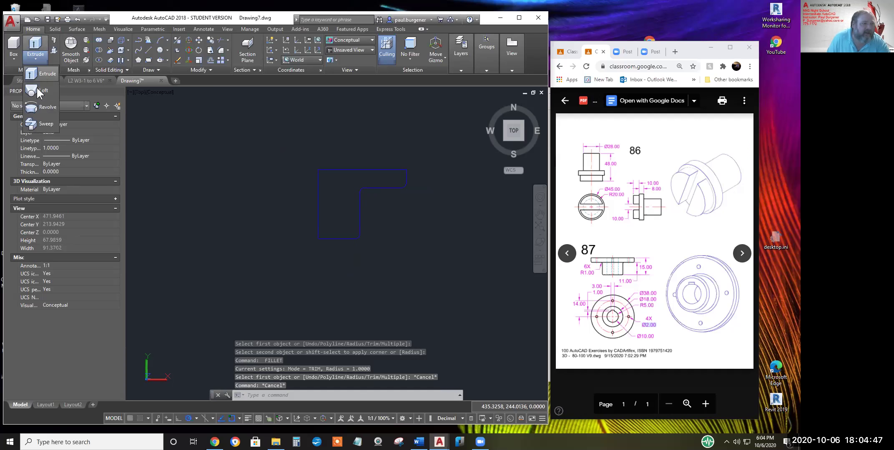
click(42, 111)
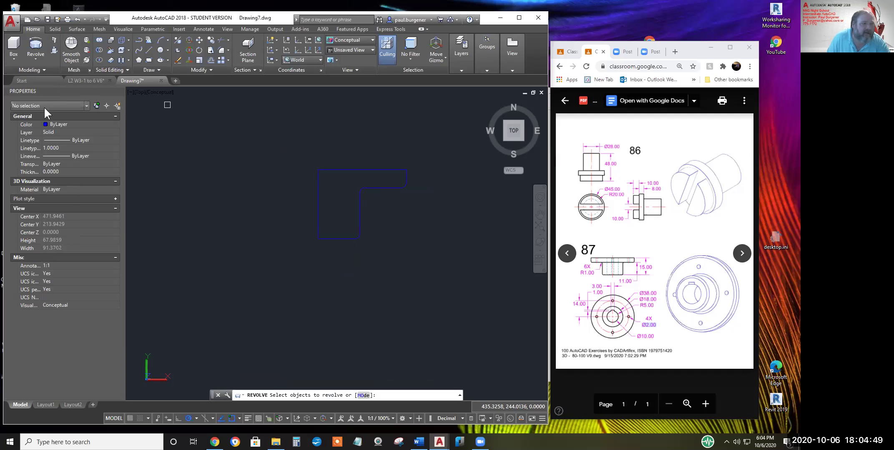
click(353, 170)
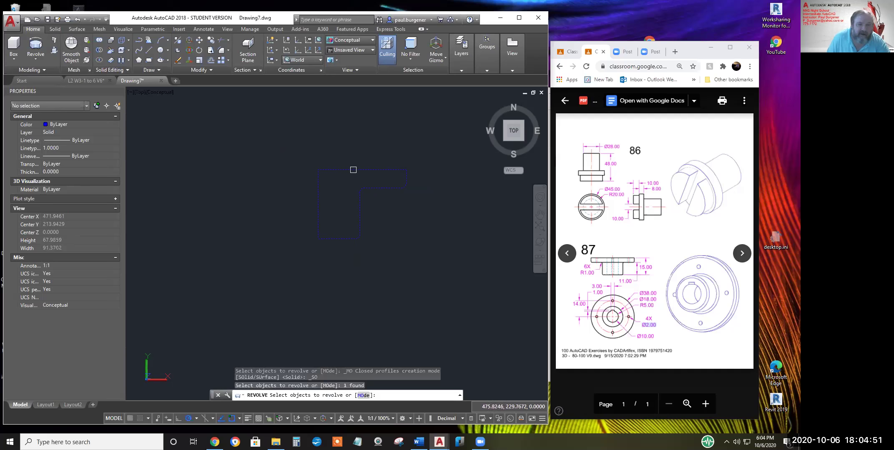
key(Return)
click(319, 170)
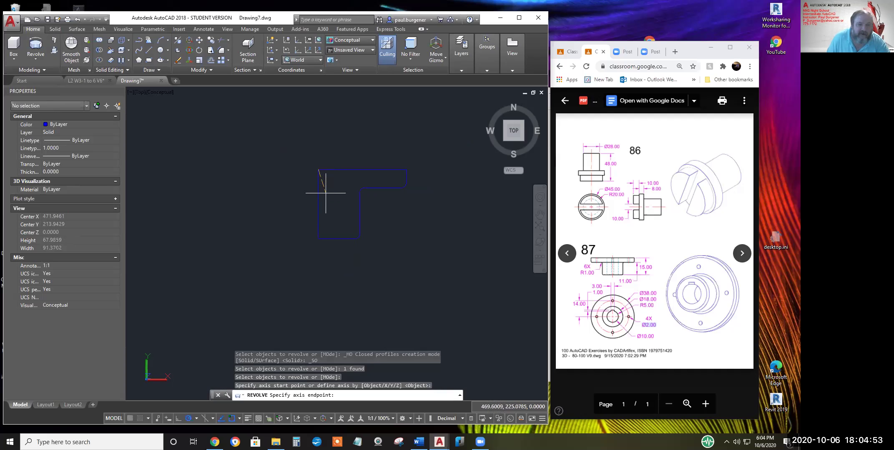
click(318, 204)
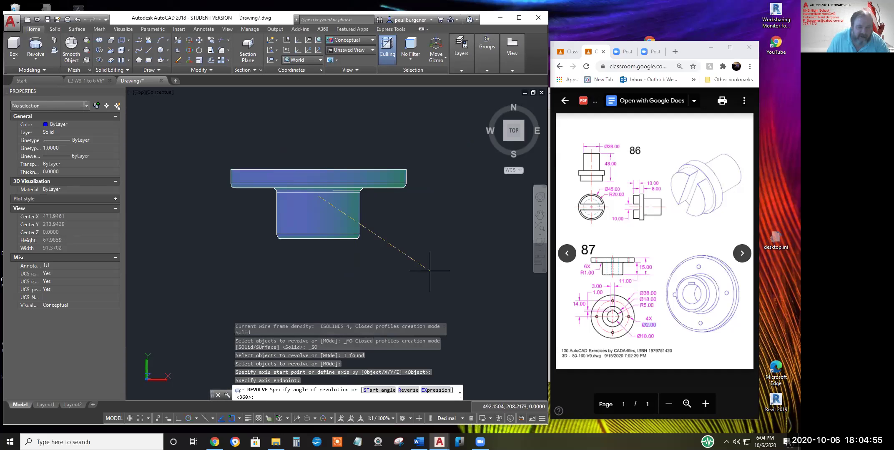
key(Return)
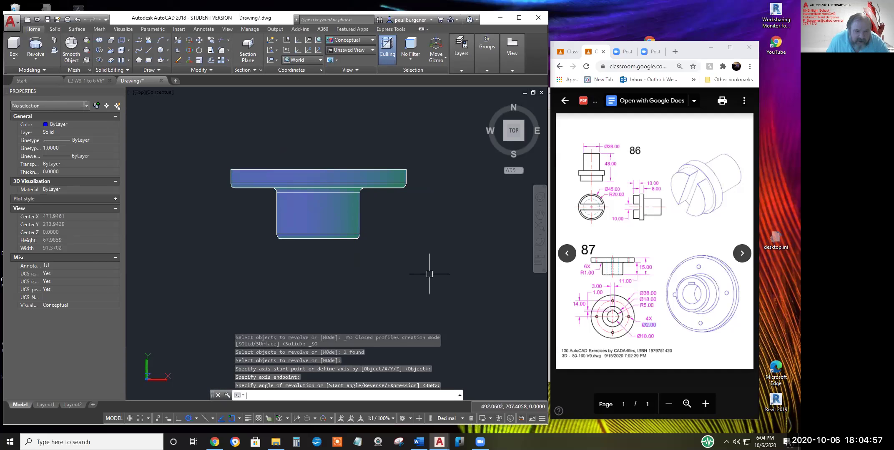
Zoom out and pan to the other objects, then open the layer list
scroll(386, 238, down, 5)
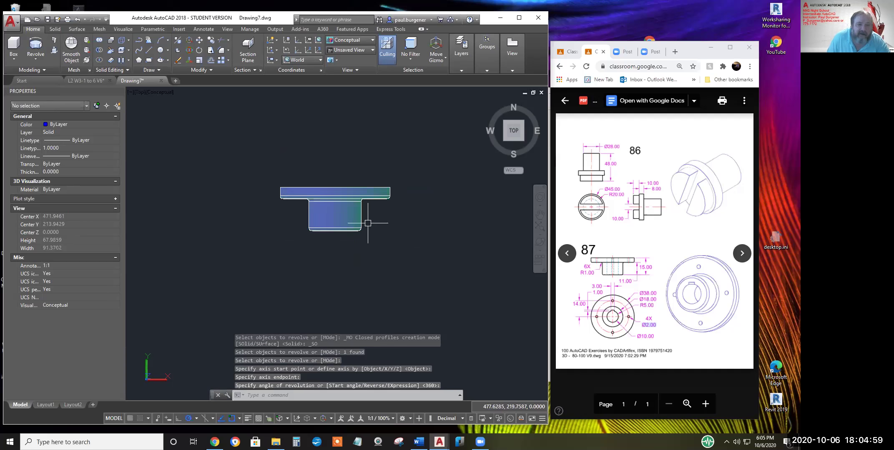
scroll(396, 257, down, 3)
middle_drag(399, 261, 390, 207)
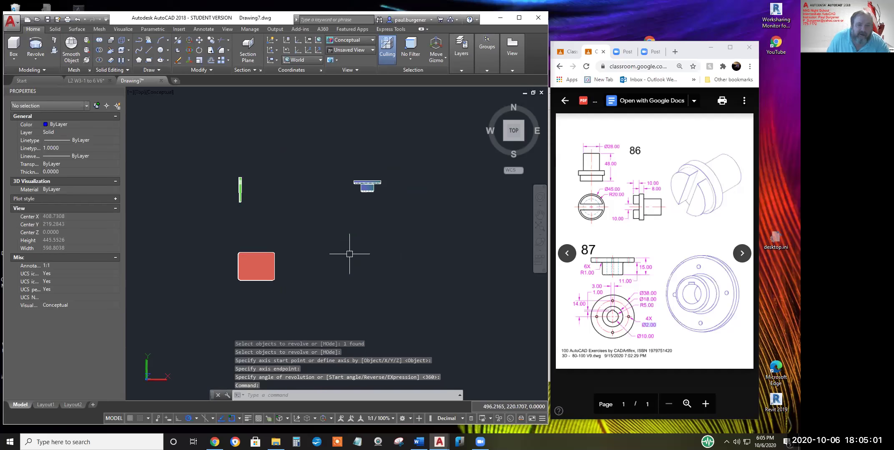
mouse_move(461, 67)
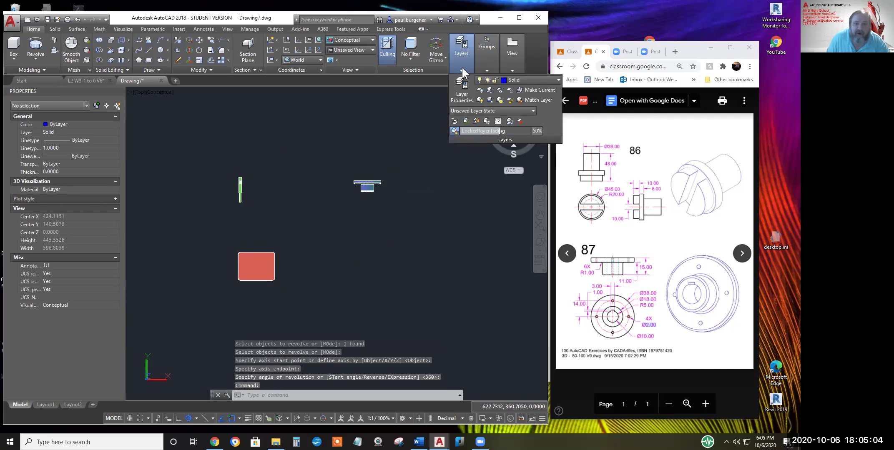
click(524, 80)
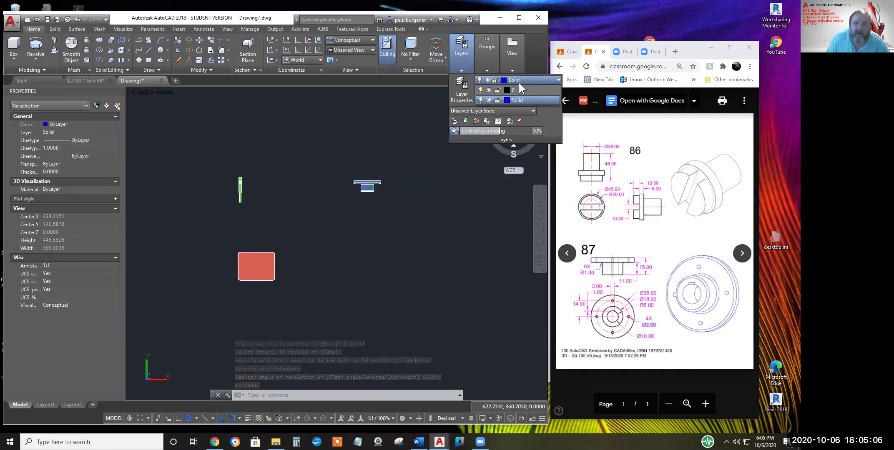
Thaw layer 0 so the plan circles and construction lines reappear around the revolved flange
click(489, 90)
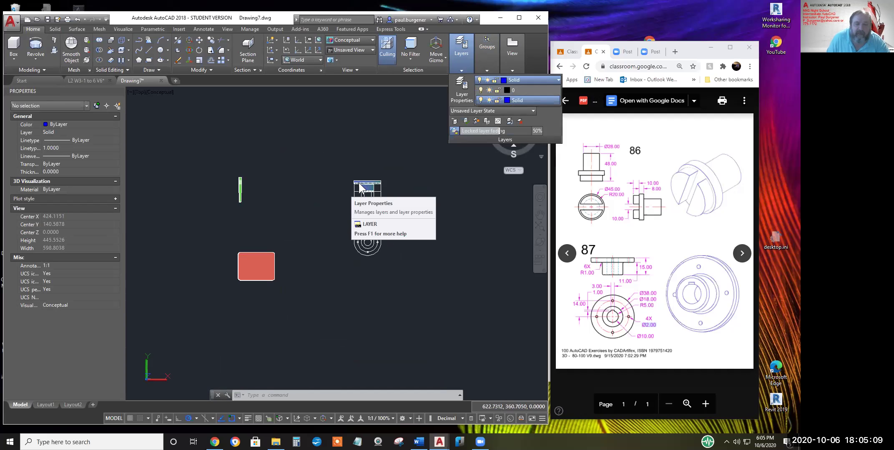
scroll(361, 186, up, 1)
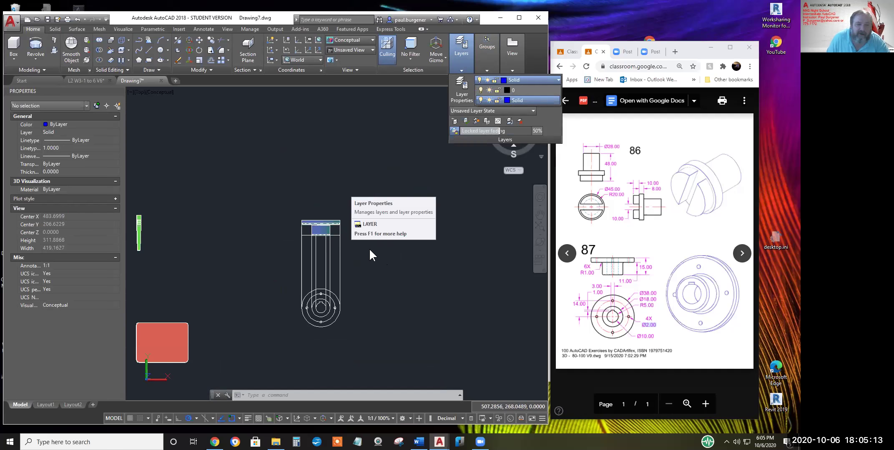
scroll(338, 228, up, 2)
scroll(333, 232, up, 1)
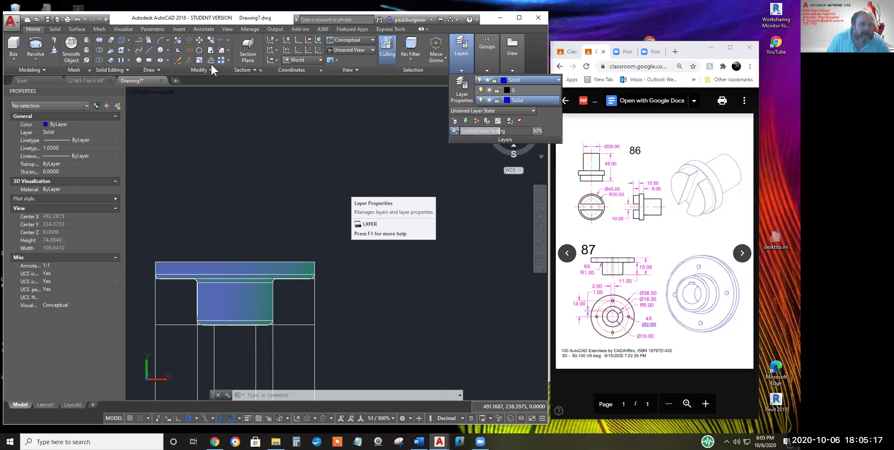
click(190, 48)
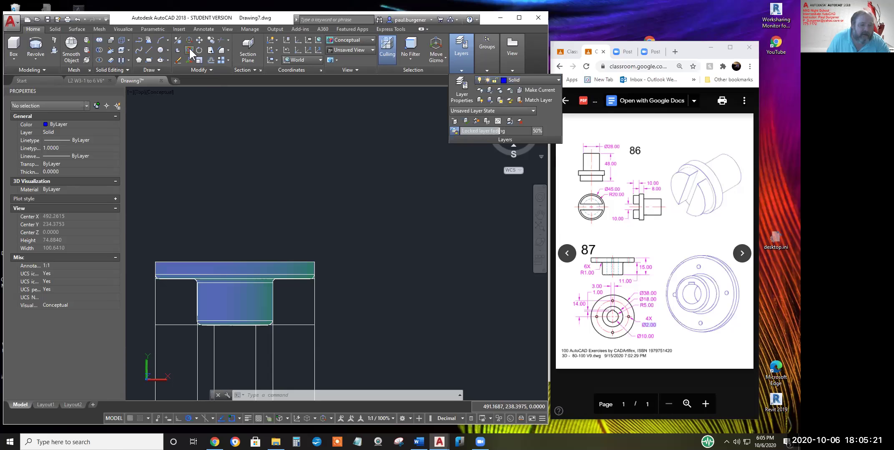
click(190, 48)
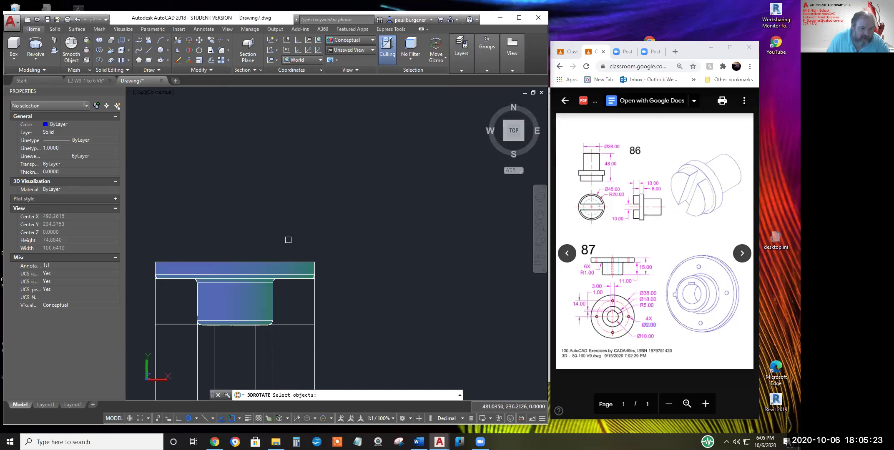
click(262, 280)
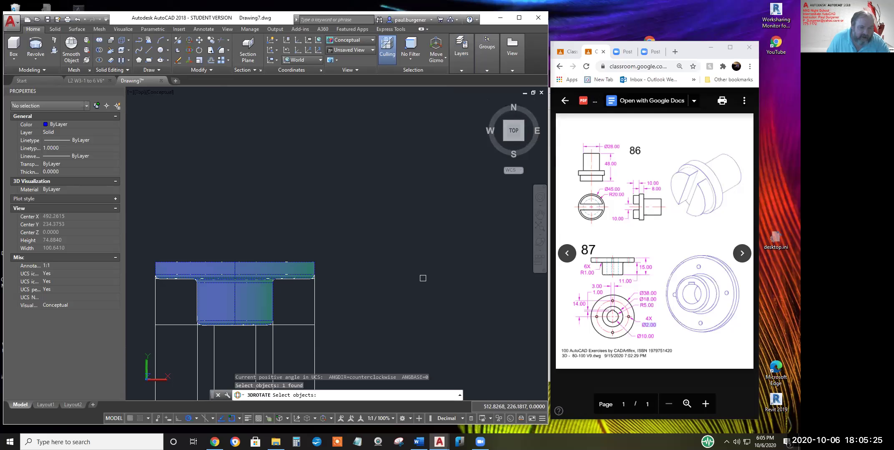
key(Return)
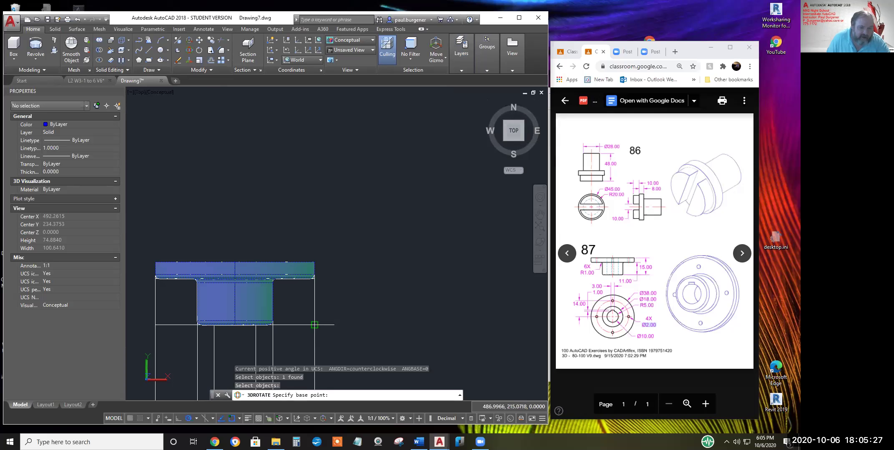
click(315, 262)
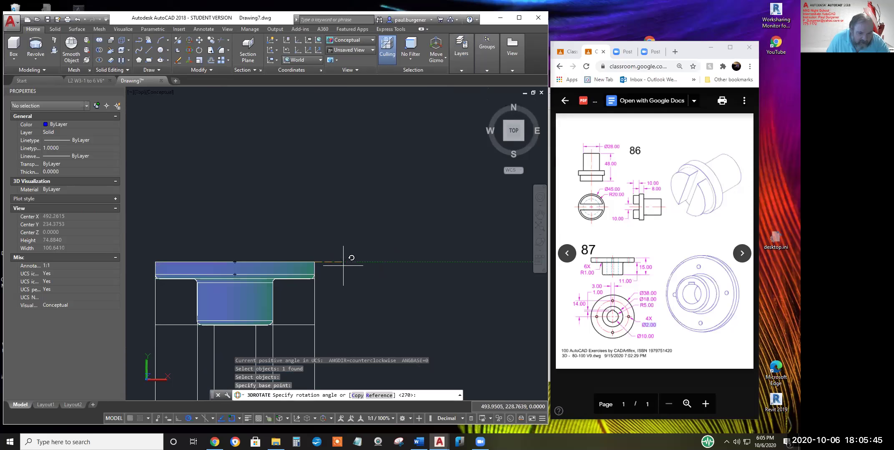
key(Escape)
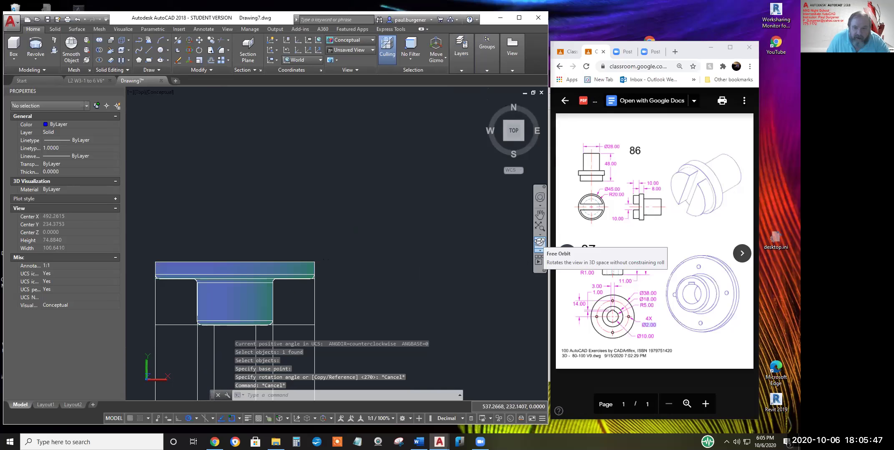
Free-orbit the view to an isometric angle
click(539, 242)
drag(262, 271, 396, 263)
key(Escape)
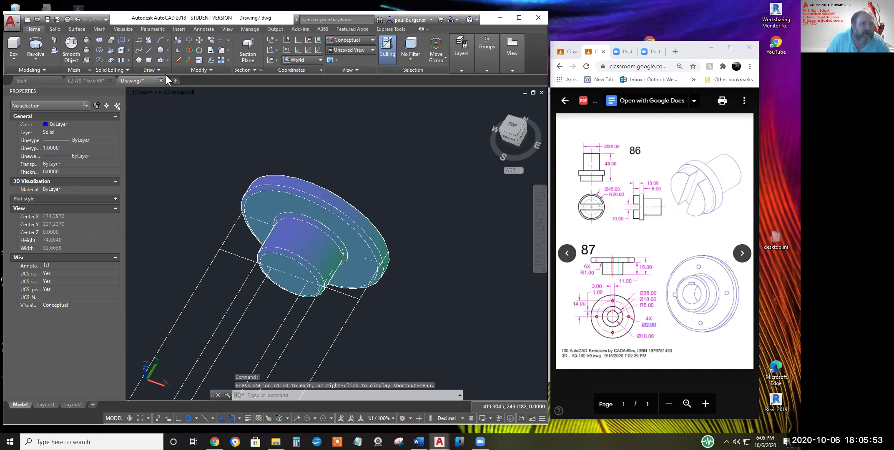
3D-rotate the flange solid -90° about the chosen axis so it lies flat, hub up
click(187, 50)
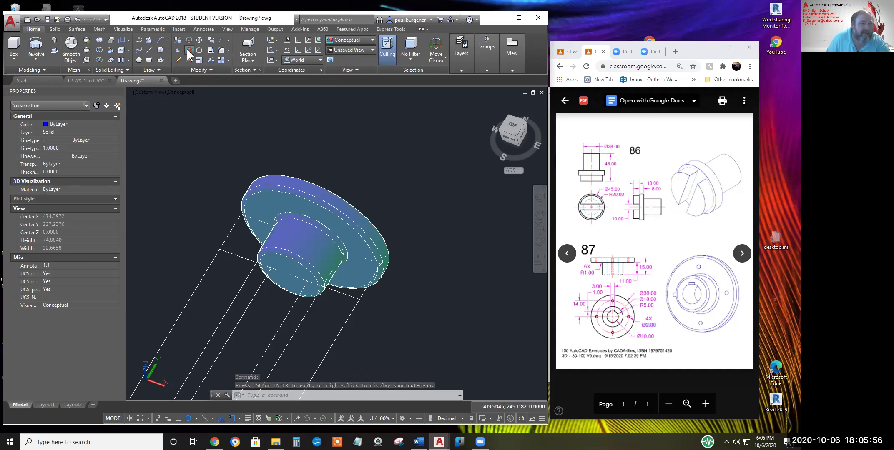
click(294, 177)
key(Return)
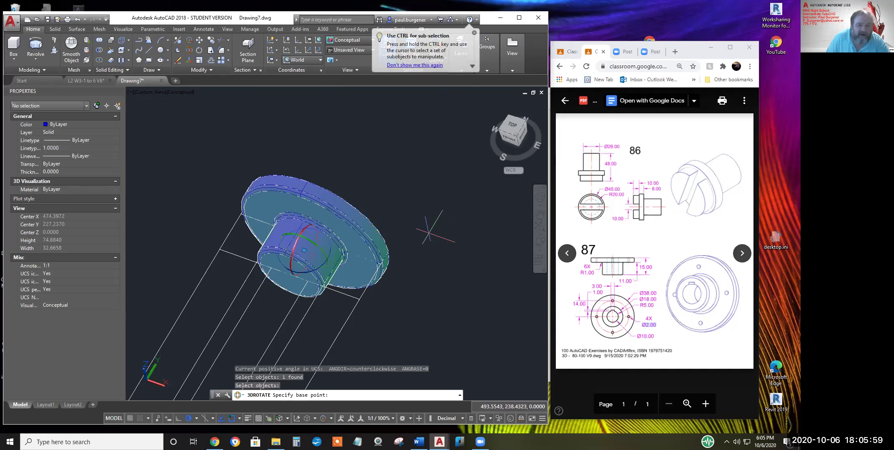
click(388, 251)
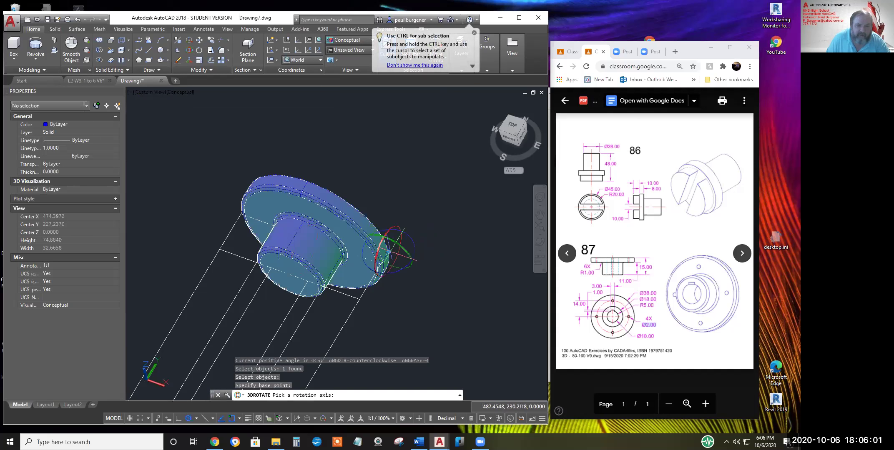
click(388, 230)
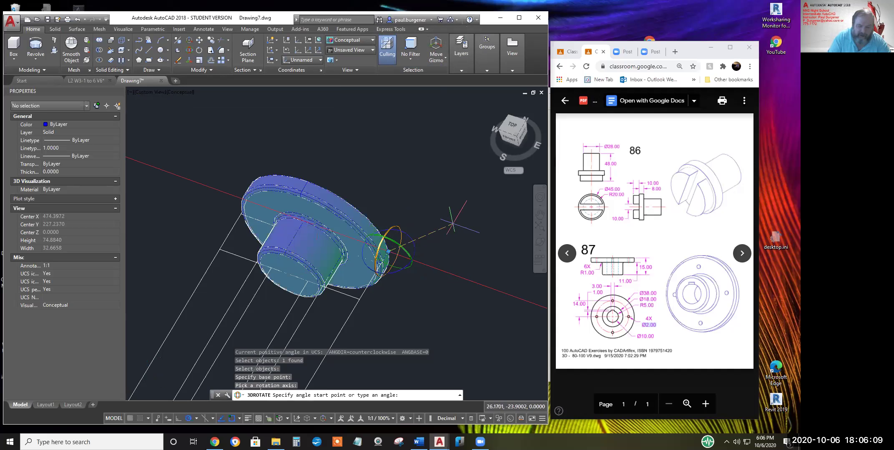
text(-9)
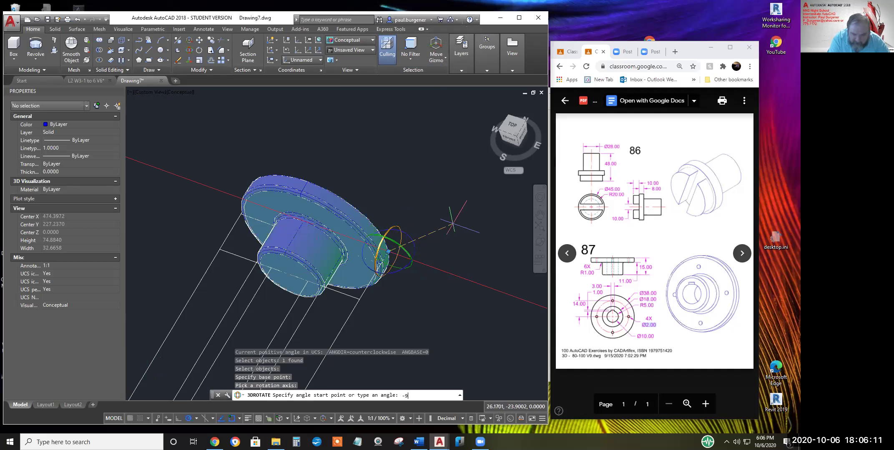
text(0)
key(Return)
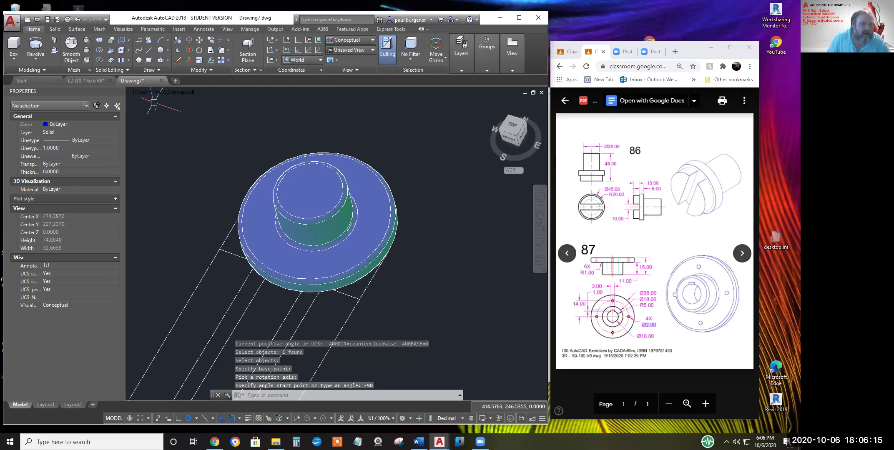
click(182, 91)
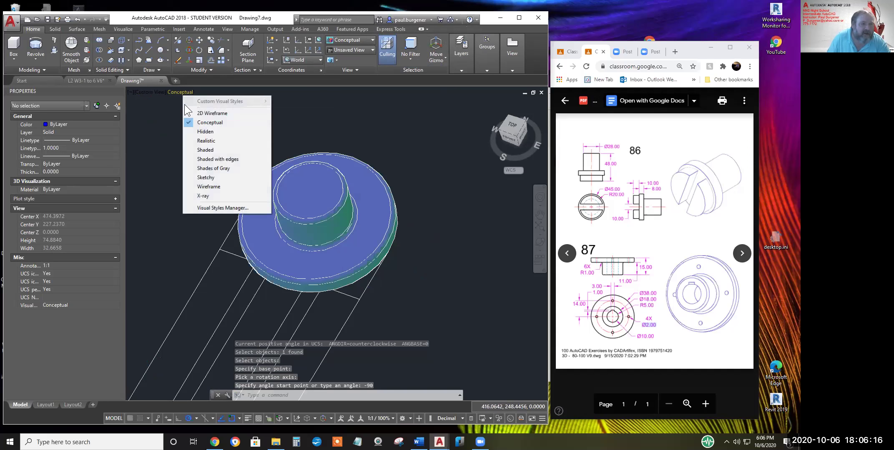
Switch to 2D Wireframe and select the flange solid to move
click(213, 114)
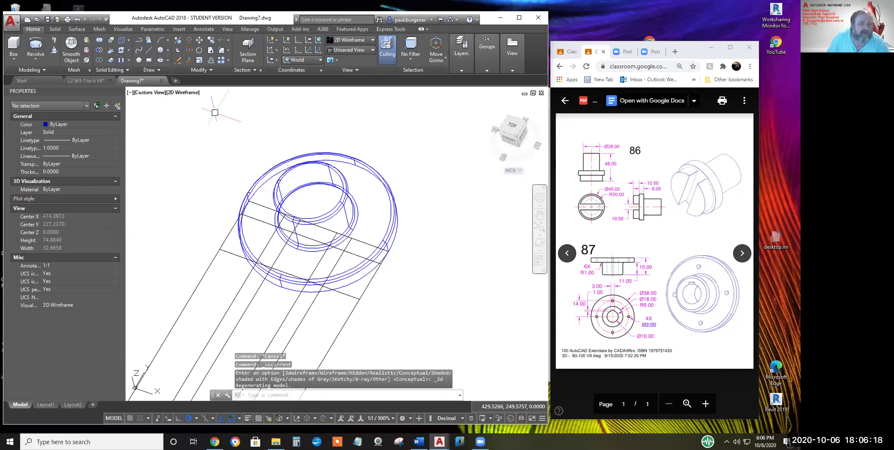
click(199, 40)
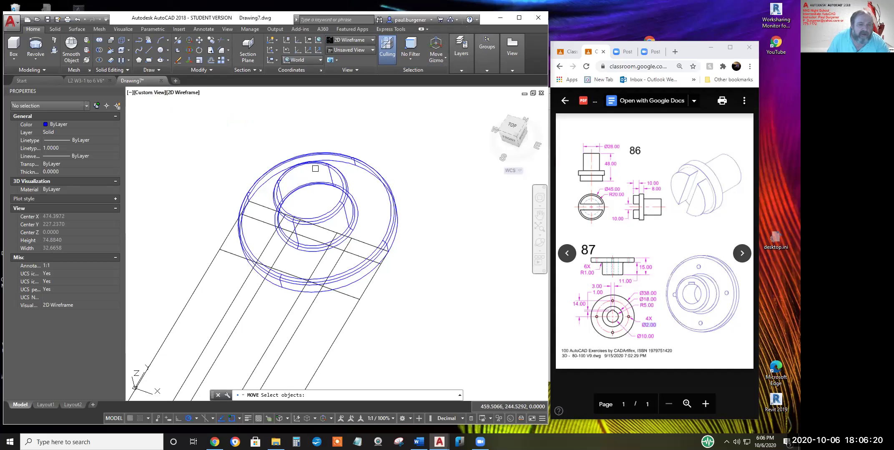
click(383, 183)
key(Return)
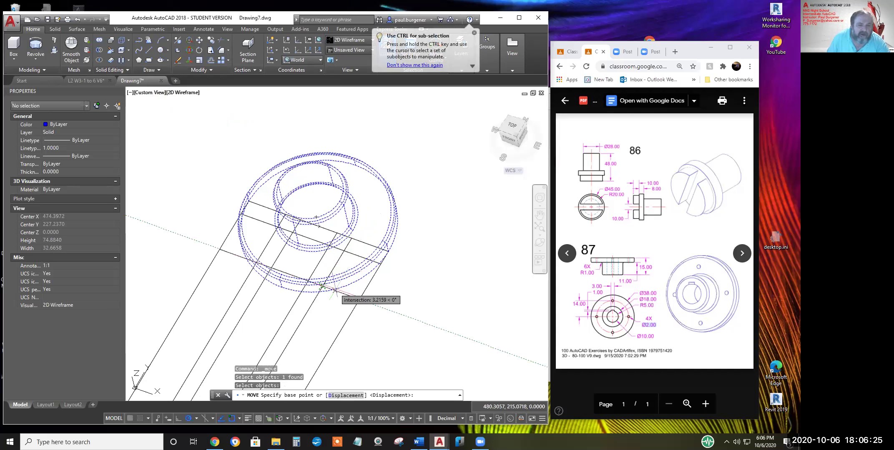
Zoom and pan to the reference circles and snap the move's base point to a circle centre
scroll(335, 289, up, 4)
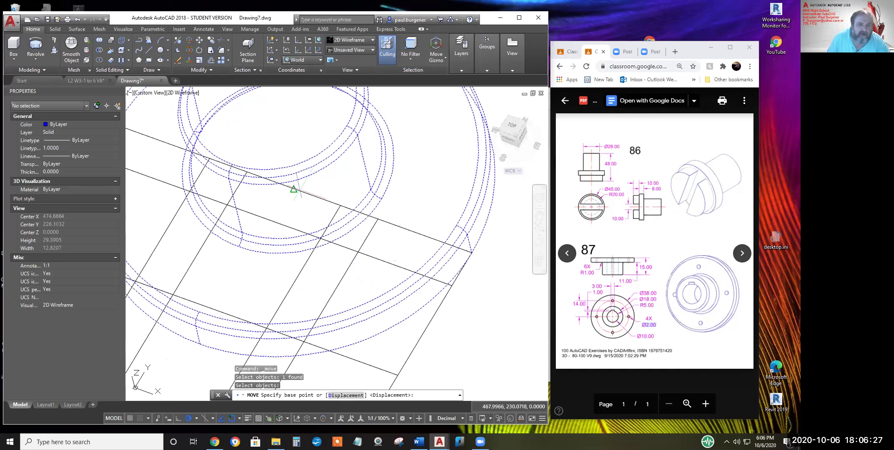
scroll(322, 261, down, 6)
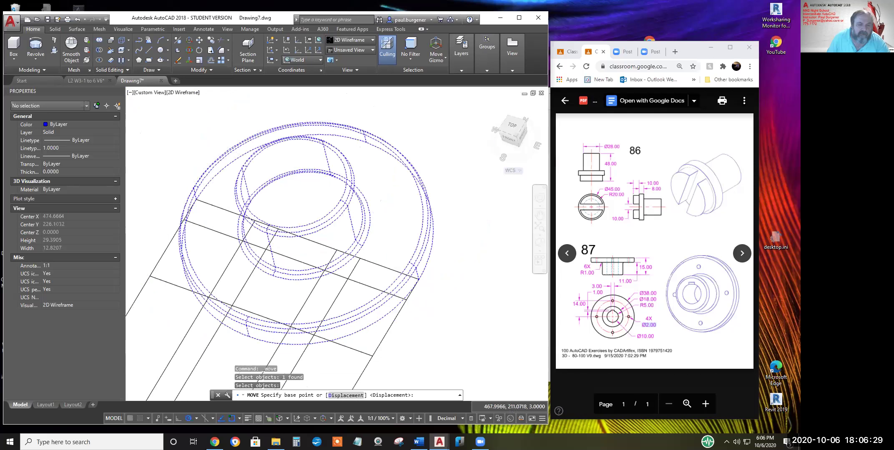
middle_drag(321, 262, 396, 163)
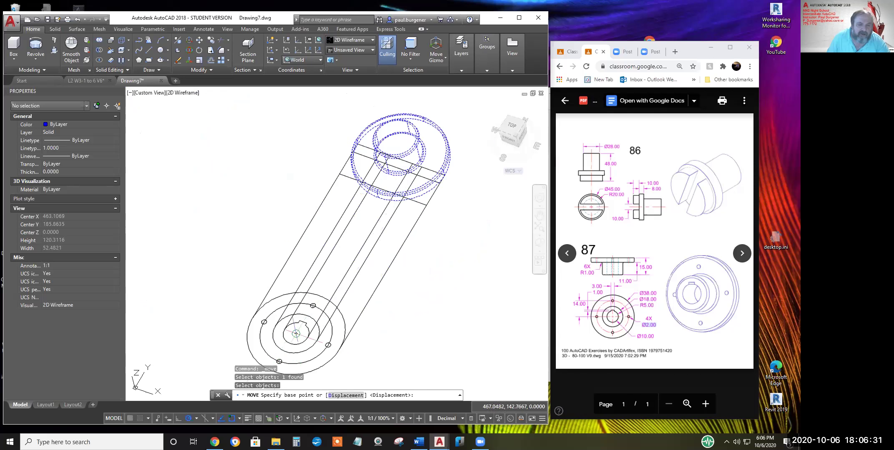
scroll(420, 223, up, 6)
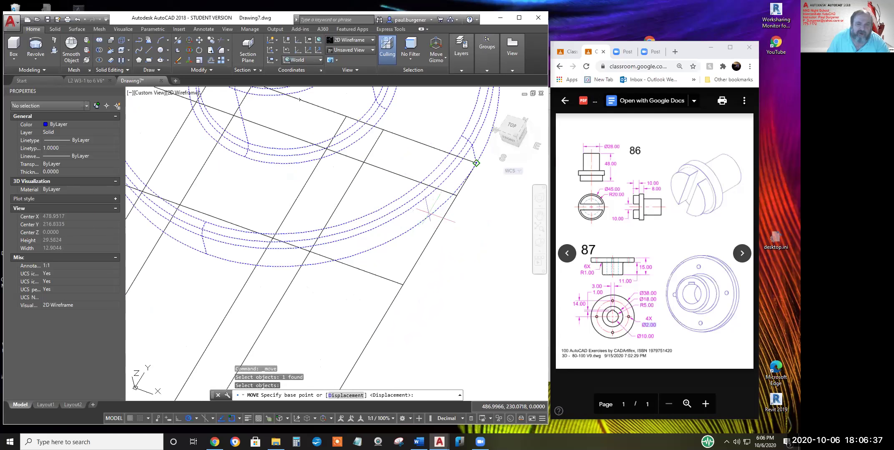
middle_drag(301, 109, 327, 200)
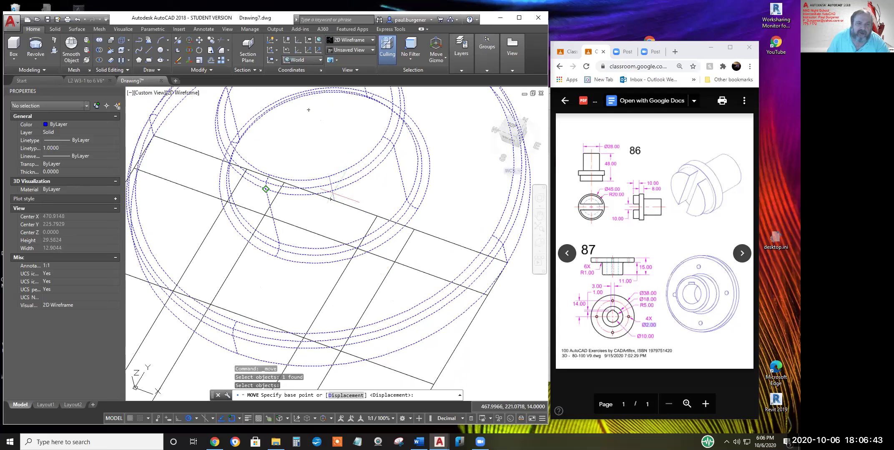
scroll(329, 199, down, 3)
scroll(389, 218, up, 8)
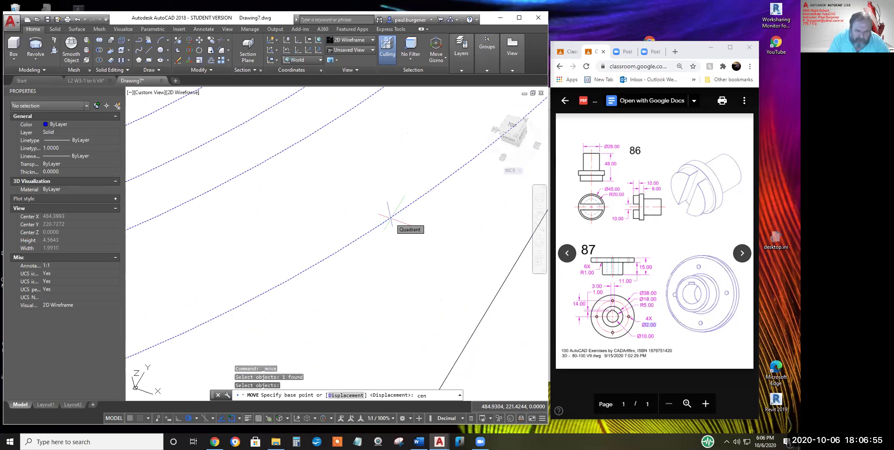
key(Return)
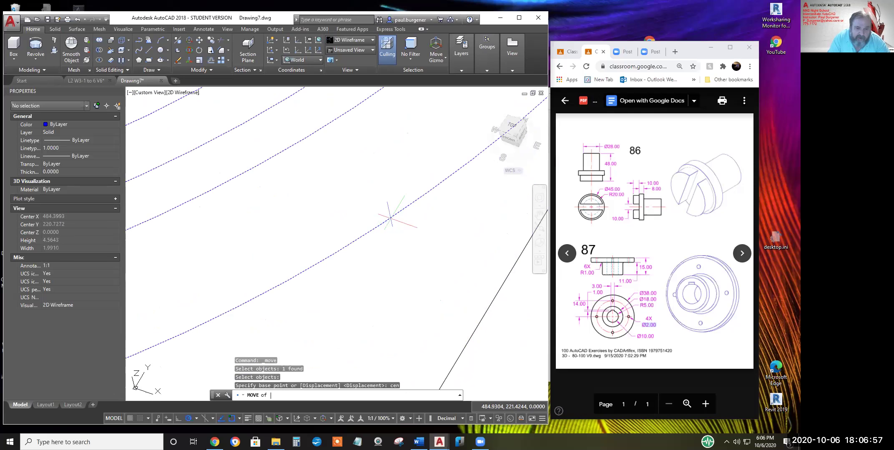
scroll(355, 204, down, 8)
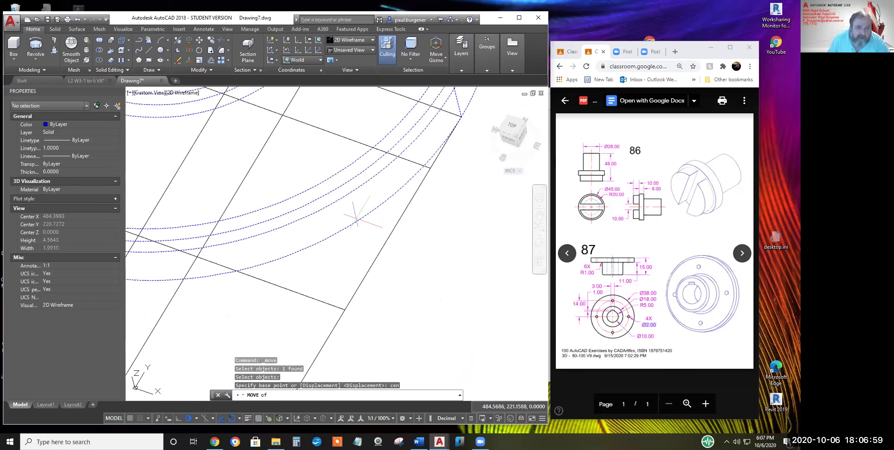
scroll(358, 219, down, 2)
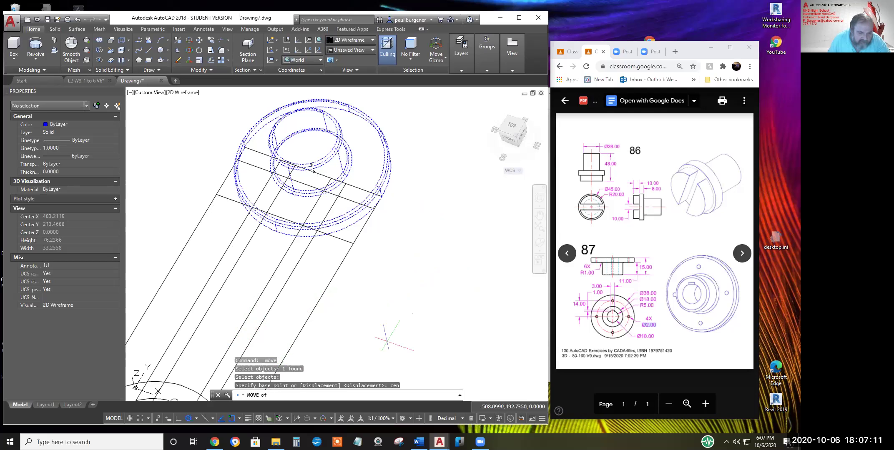
Move the hub solid from its quadrant point onto the matching point on the base disc
key(Escape)
key(Escape)
key(Escape)
key(Escape)
key(Escape)
key(Escape)
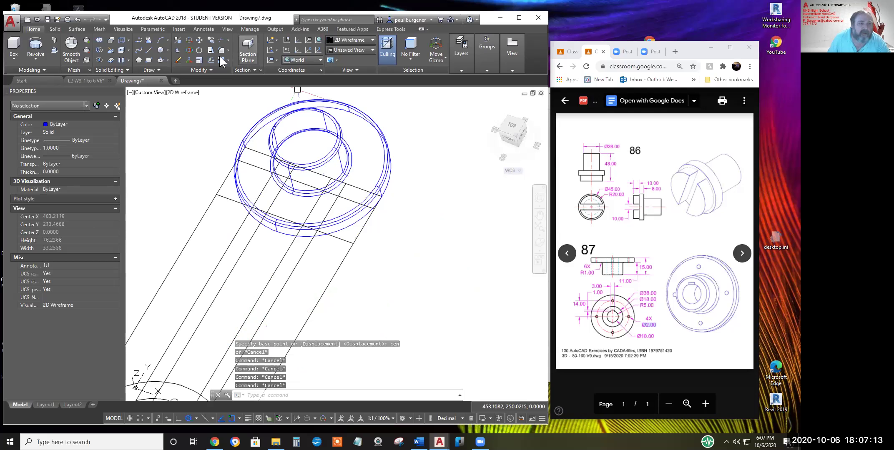
click(200, 41)
click(336, 126)
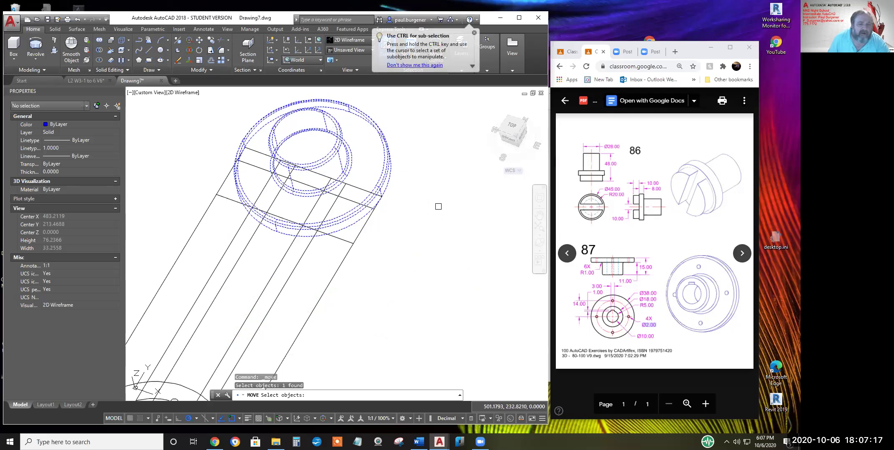
key(Return)
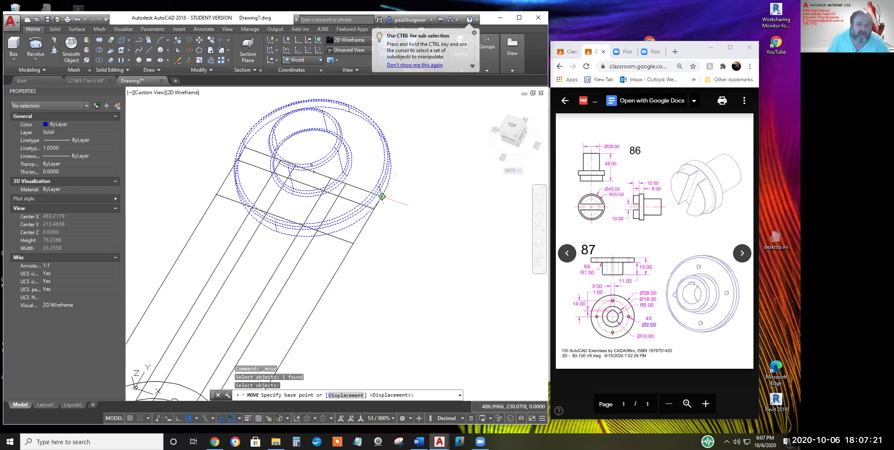
click(382, 197)
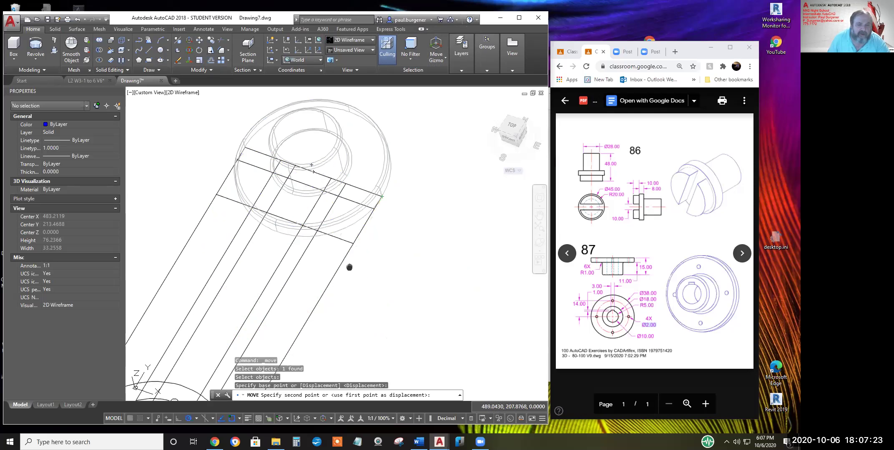
middle_drag(349, 266, 395, 127)
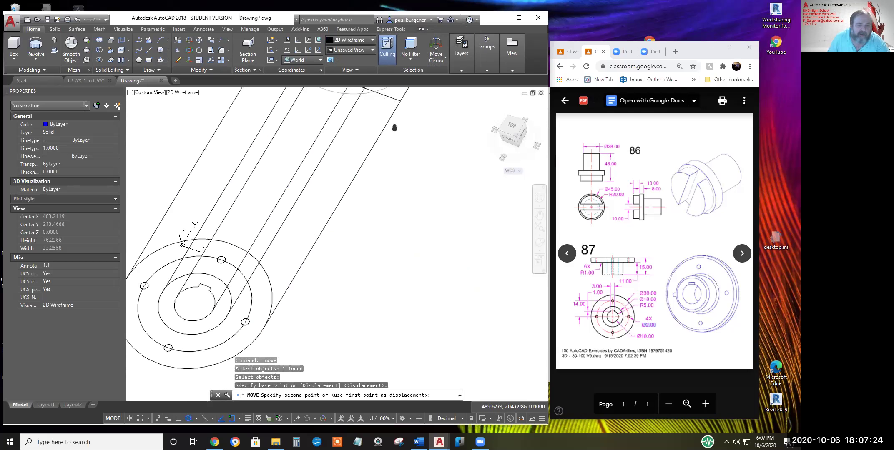
click(270, 320)
middle_drag(325, 325, 473, 278)
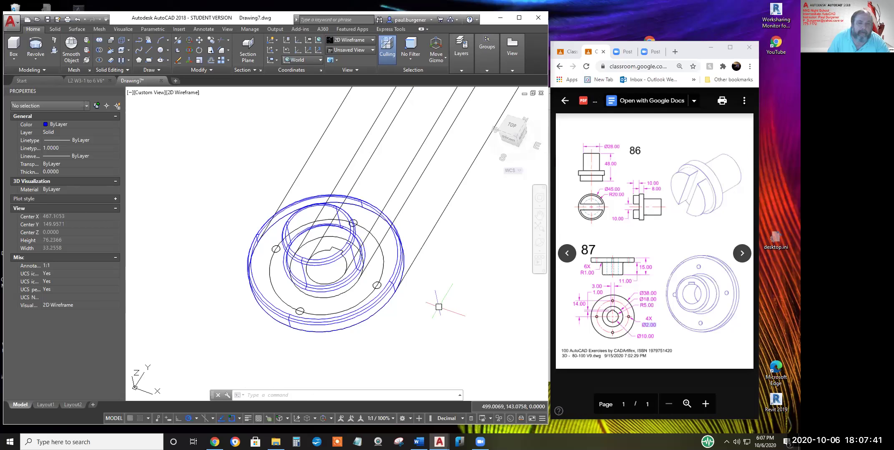
Extrude the four bolt-hole circles and the central circle into tall cylinders
click(35, 59)
click(45, 75)
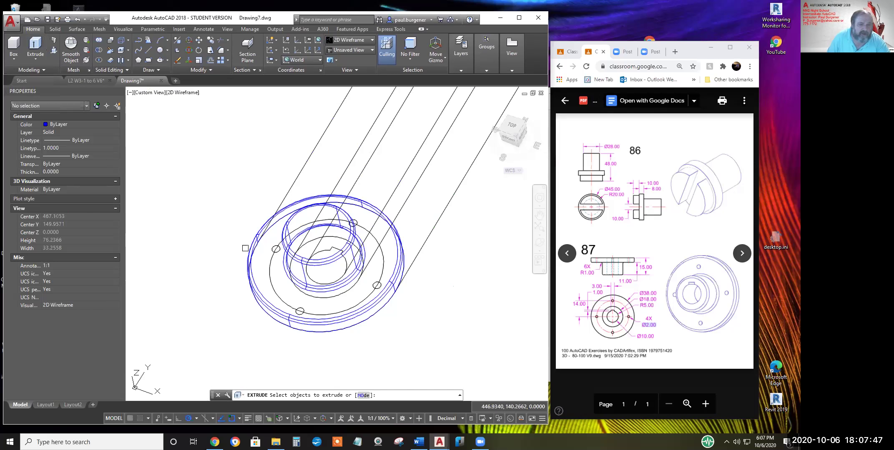
click(271, 245)
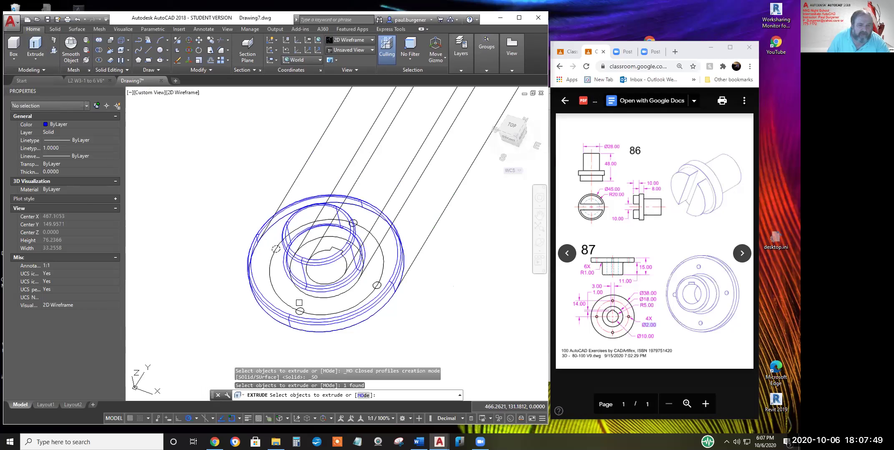
click(301, 307)
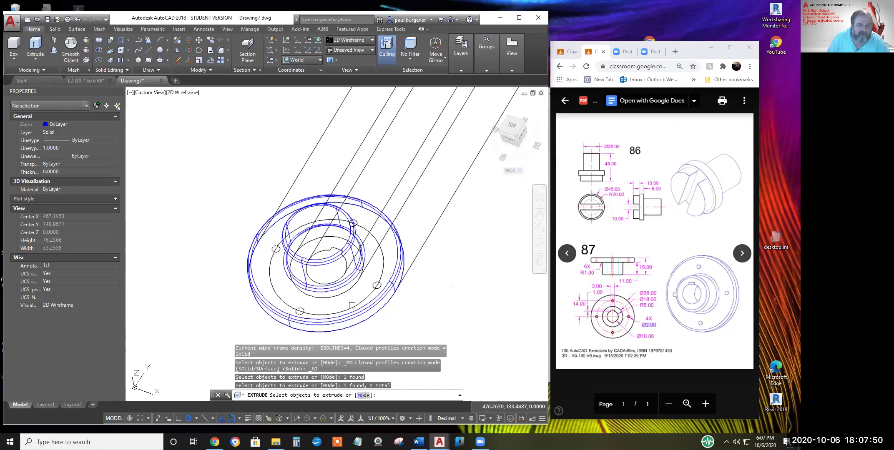
click(376, 285)
click(331, 247)
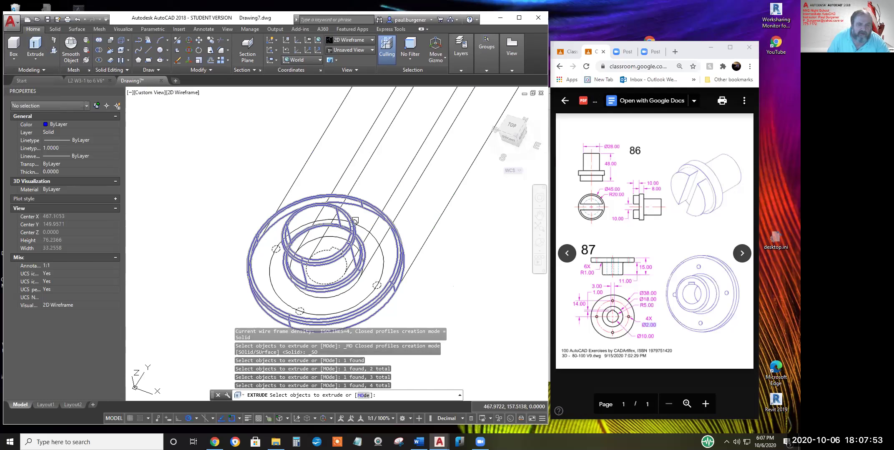
click(358, 220)
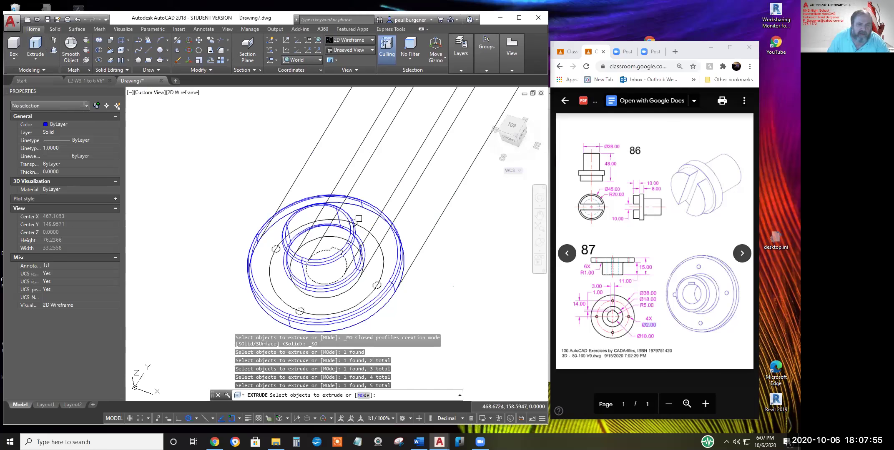
key(Return)
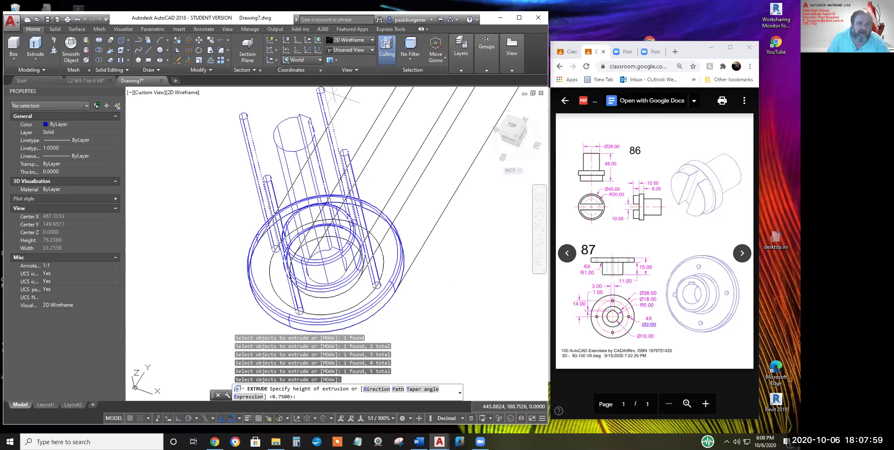
click(370, 310)
key(Return)
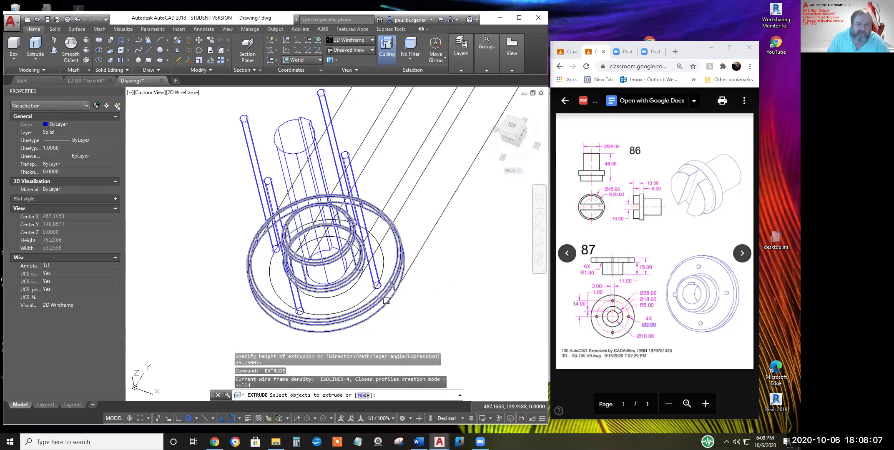
Orbit the model slightly to check the extruded cylinders
click(540, 246)
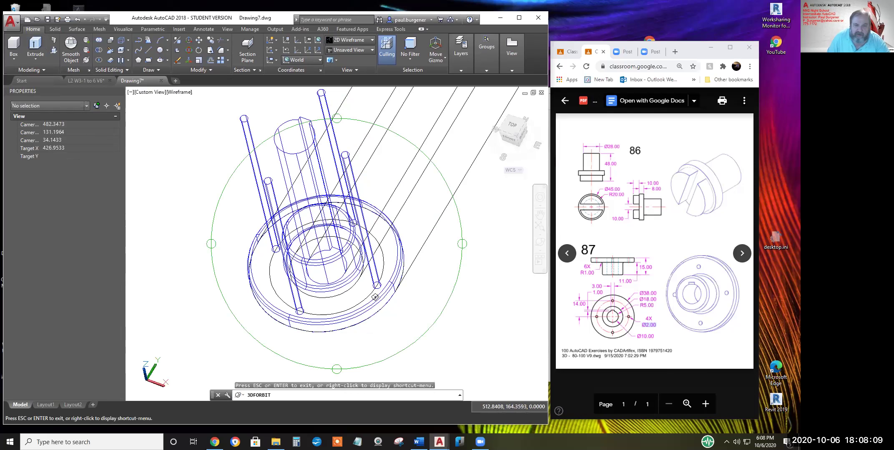
drag(334, 311, 364, 278)
key(Escape)
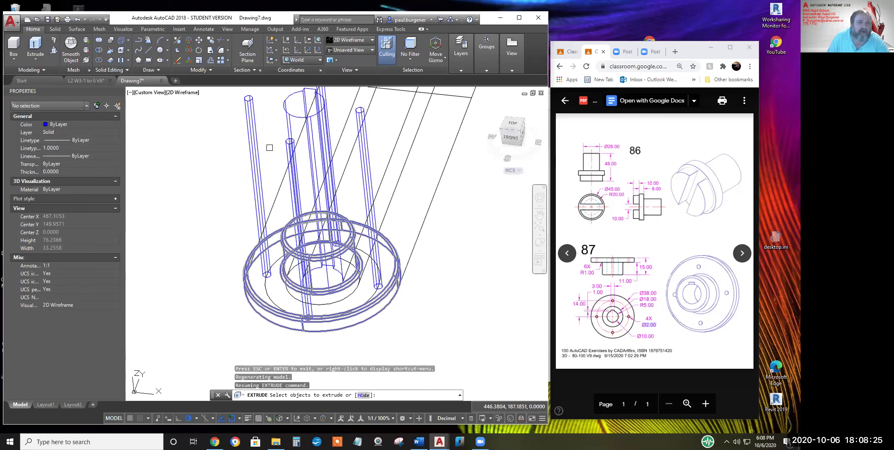
Subtract the bolt-hole and centre cylinders from the flange base
click(98, 50)
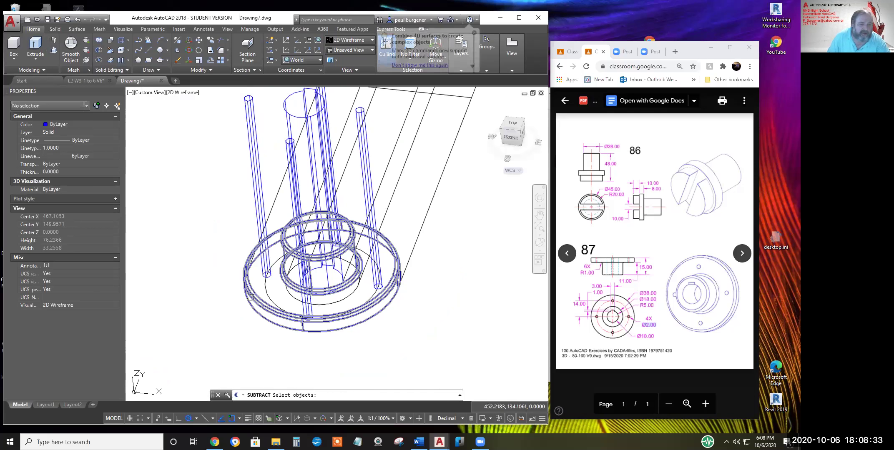
click(251, 296)
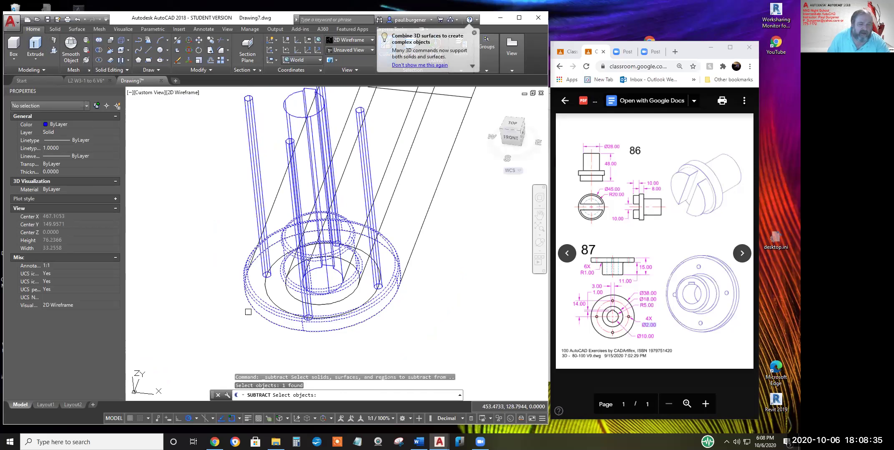
key(Return)
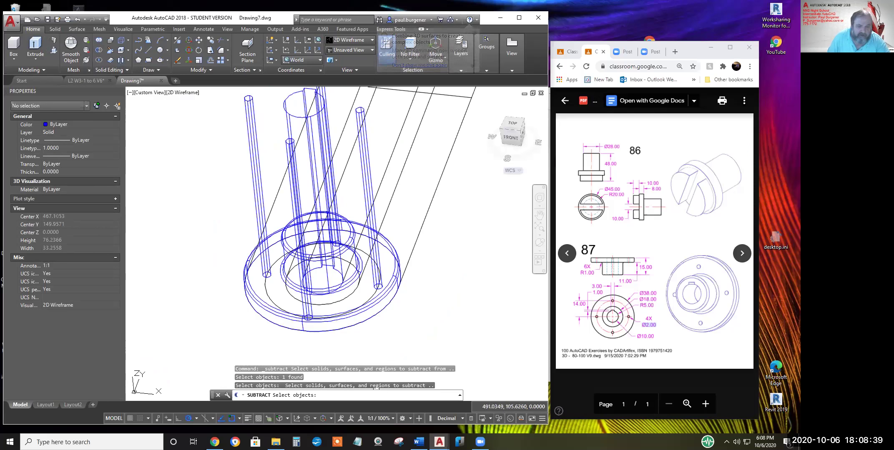
click(335, 123)
click(313, 129)
click(299, 173)
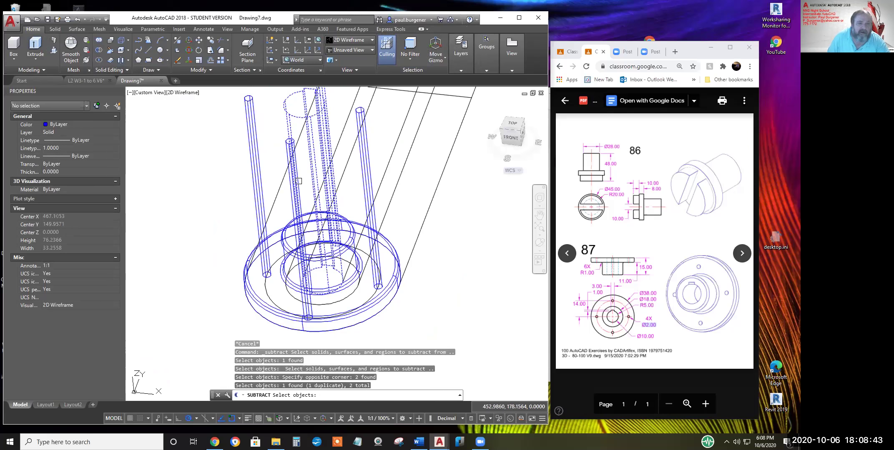
click(259, 164)
click(369, 173)
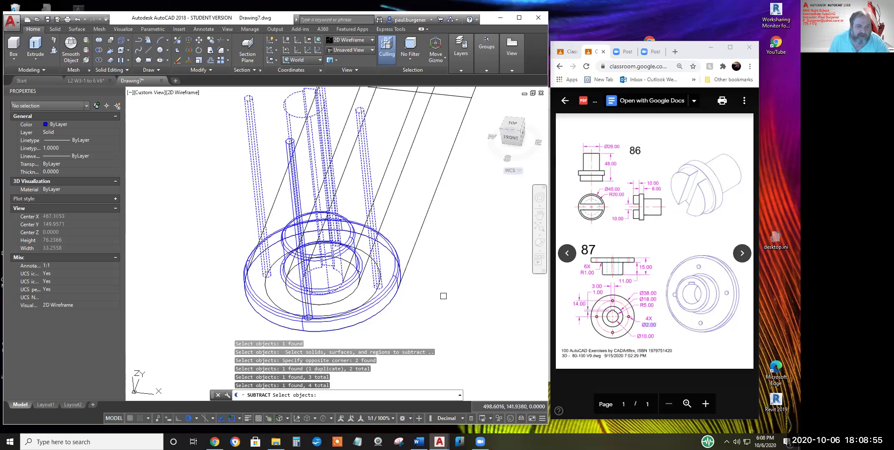
key(Return)
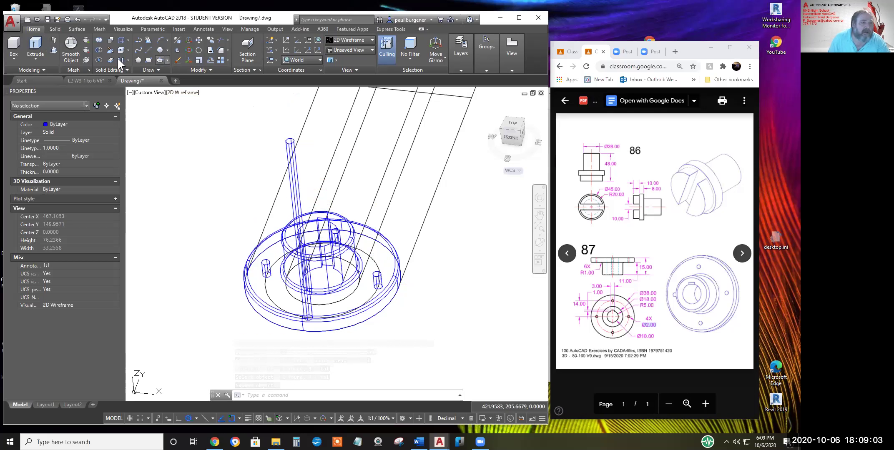
Subtract the leftover thin cylinder to cut the last bolt hole
click(98, 50)
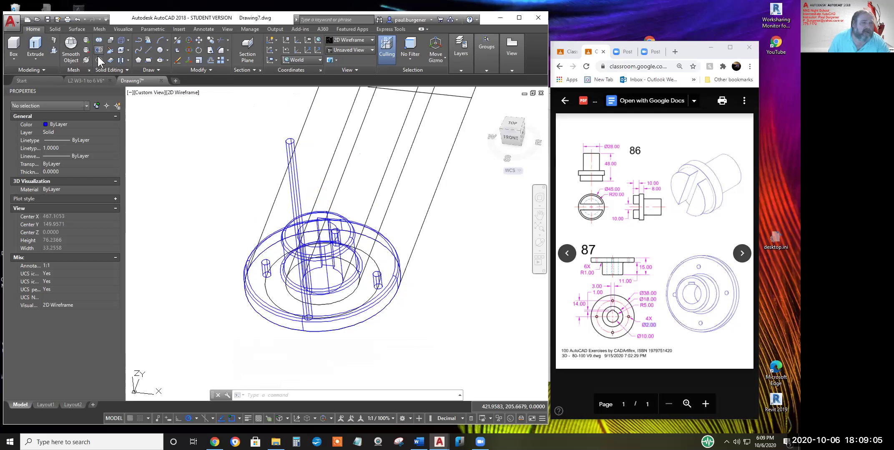
click(271, 235)
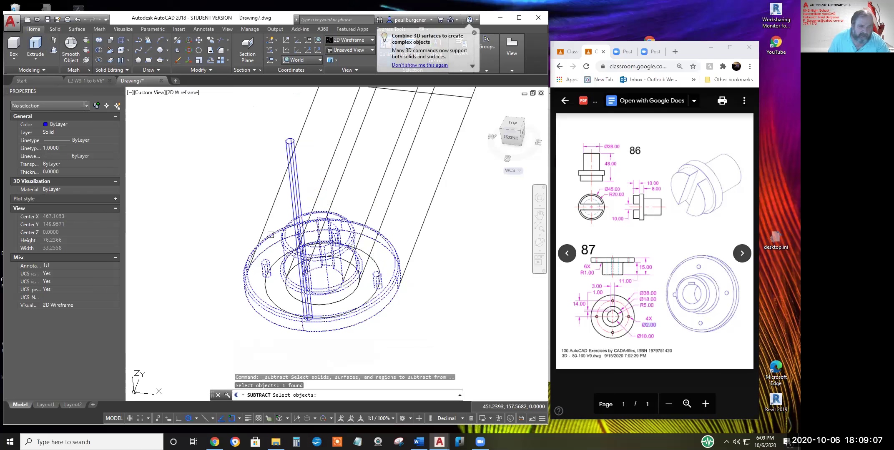
key(Return)
click(296, 195)
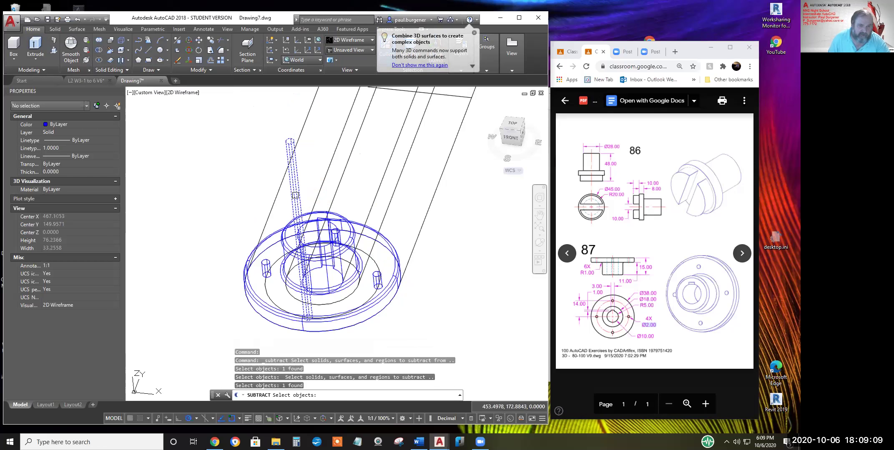
key(Return)
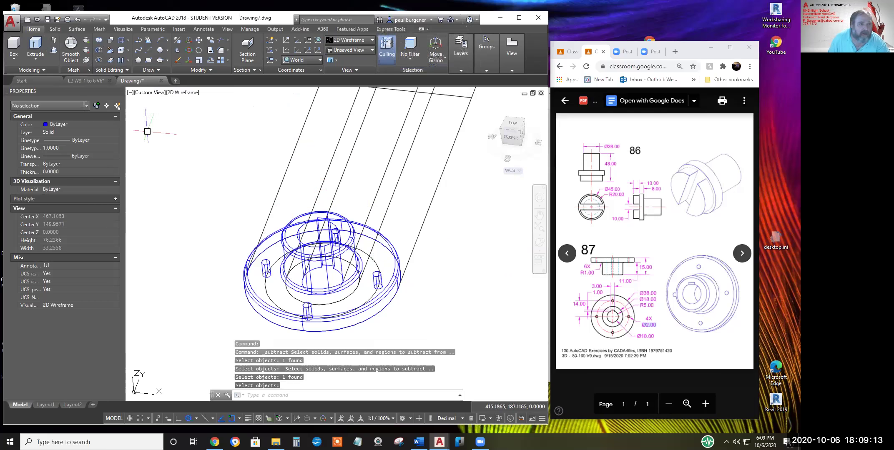
click(180, 94)
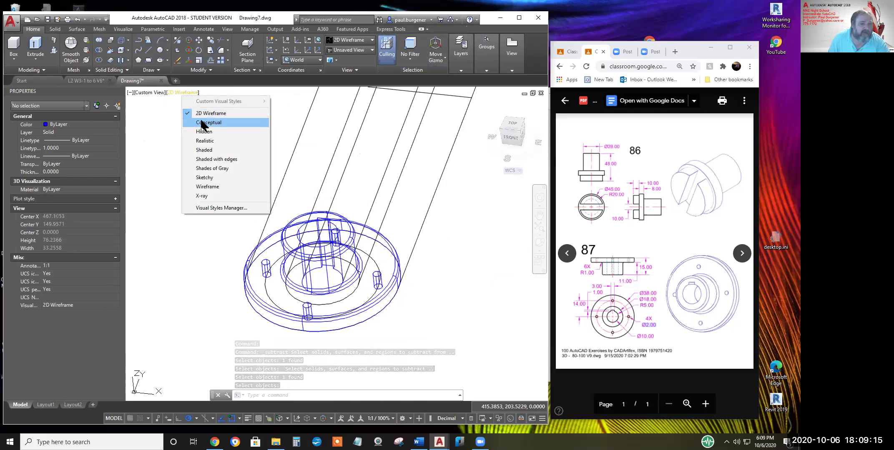
Shade the flange in the Conceptual style and orbit to a near top-down view
click(200, 111)
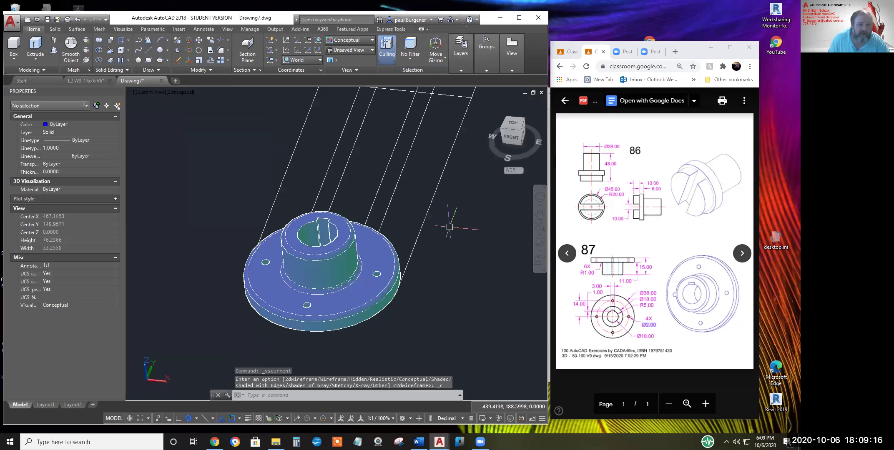
click(539, 241)
drag(316, 291, 314, 262)
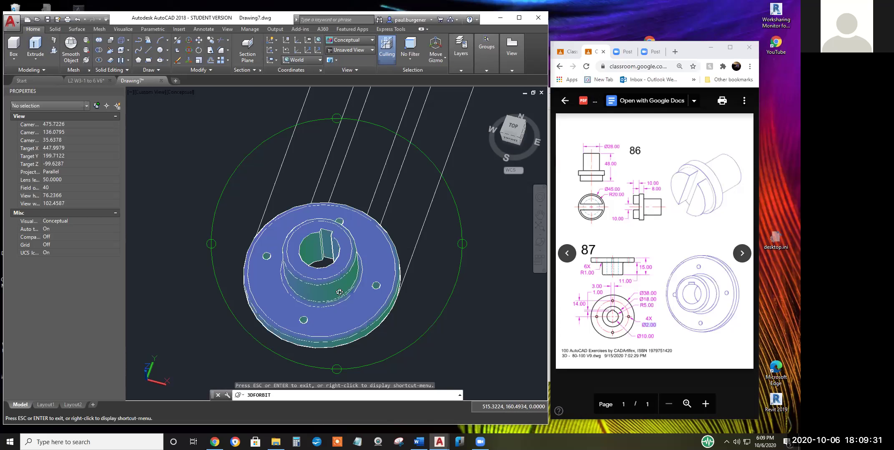
drag(319, 285, 318, 237)
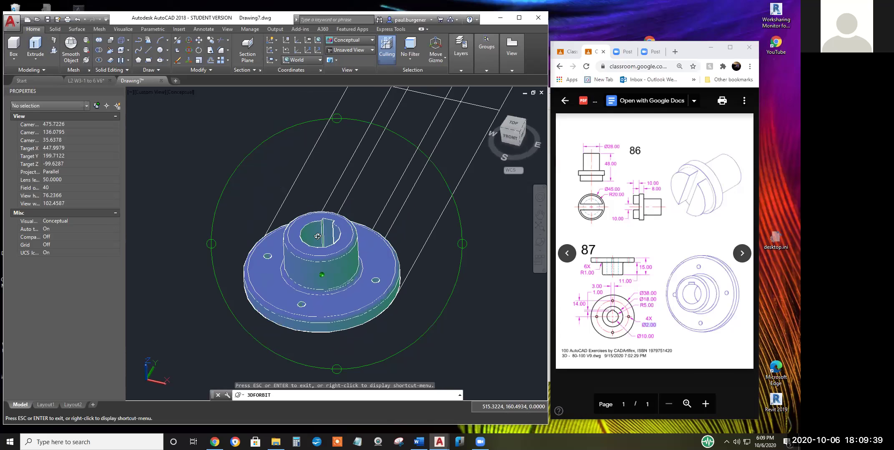
right_click(318, 237)
click(340, 242)
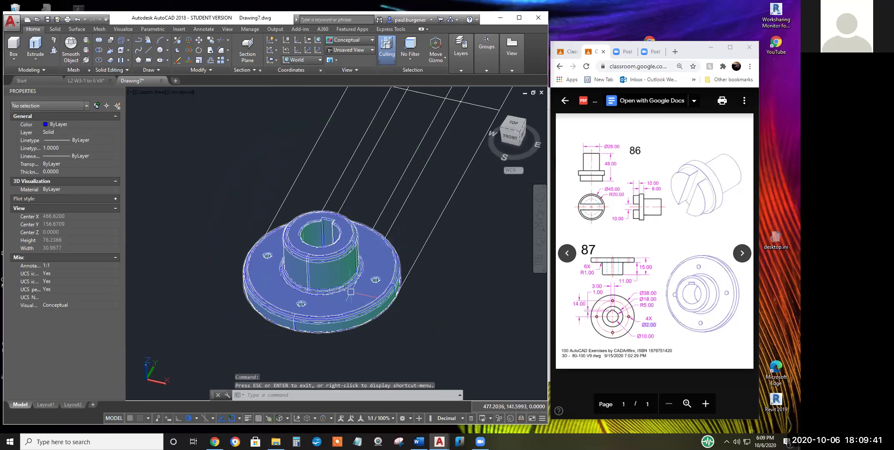
Undo six operations to return the flange to its flat outline circles
click(77, 18)
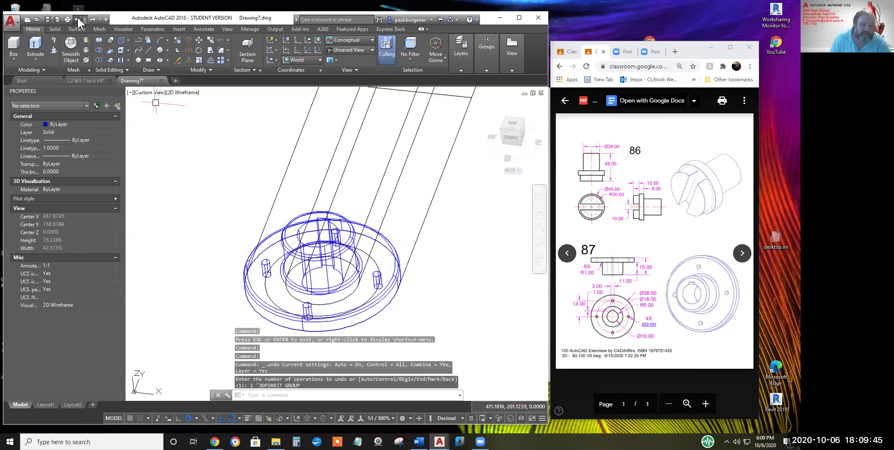
click(76, 19)
click(77, 19)
click(77, 19)
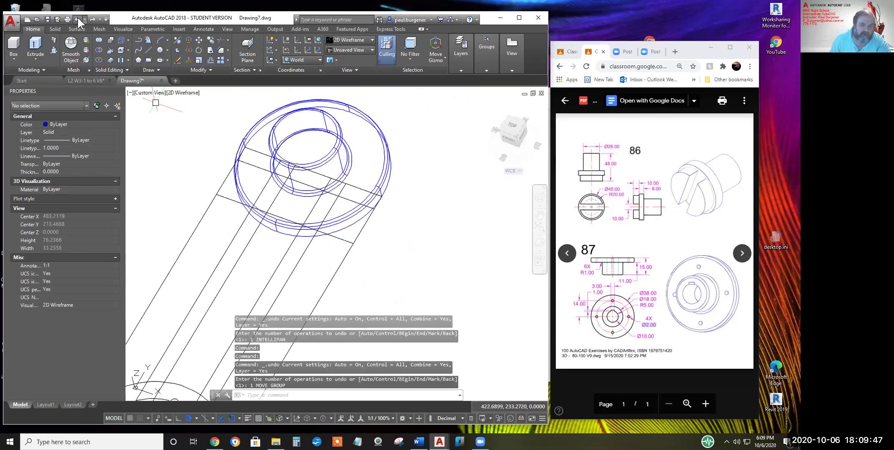
click(77, 18)
click(77, 19)
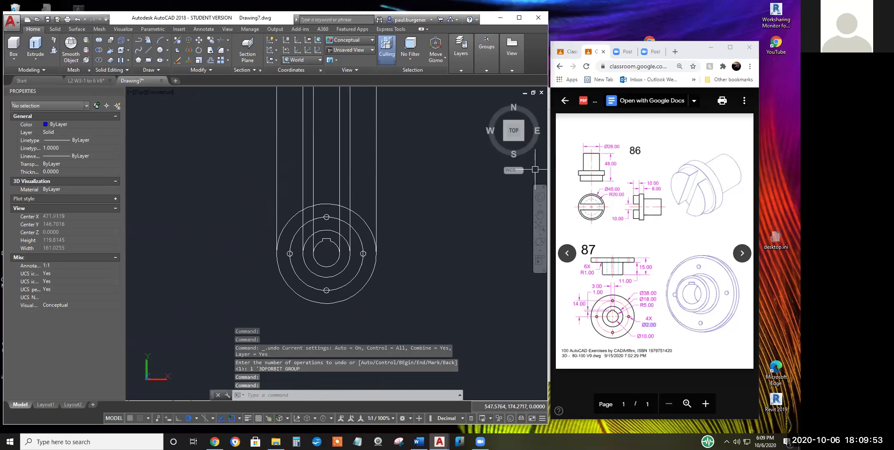
Orbit from the top-down view to an oblique view of the circles
click(539, 246)
drag(302, 141, 325, 198)
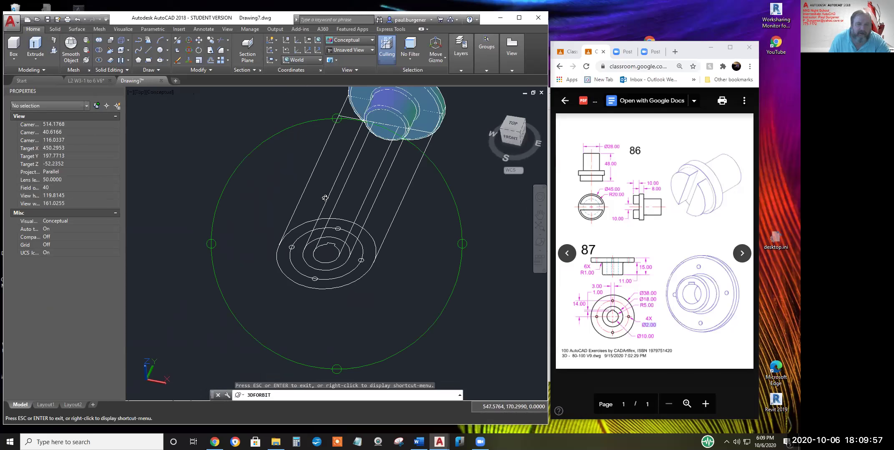
drag(435, 211, 435, 224)
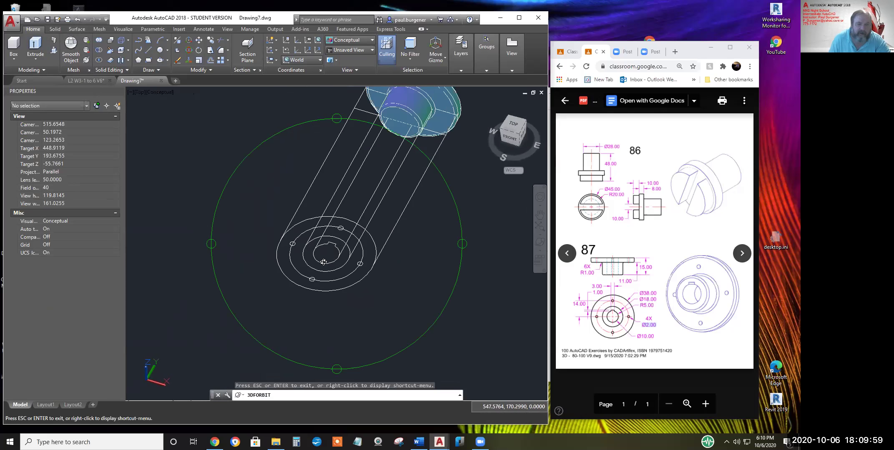
scroll(323, 261, up, 3)
middle_drag(322, 252, 313, 248)
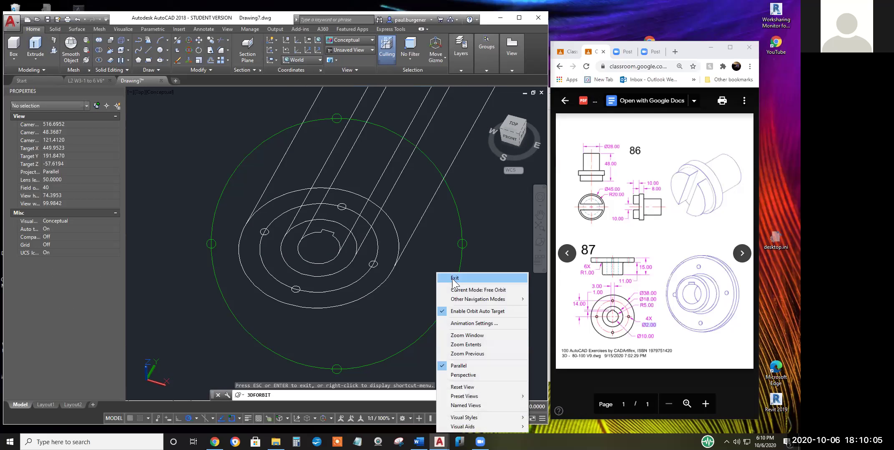
click(454, 279)
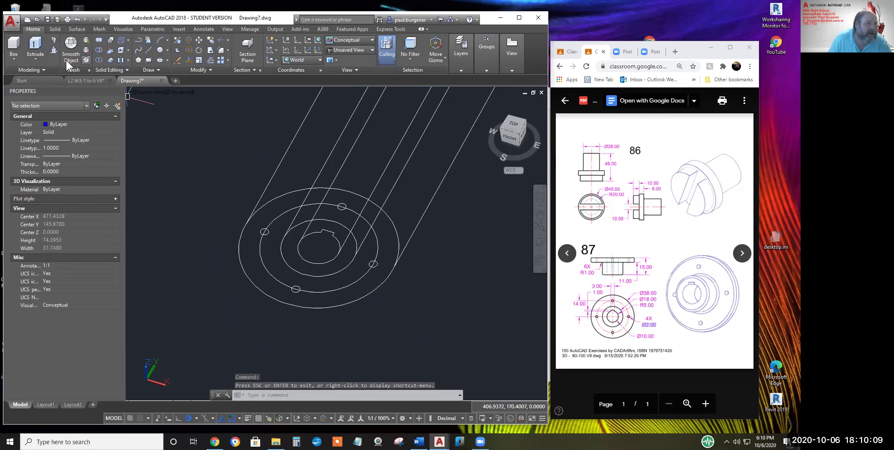
Extrude the outer flange circle 4 units into a base disc and switch to 2D Wireframe
click(37, 43)
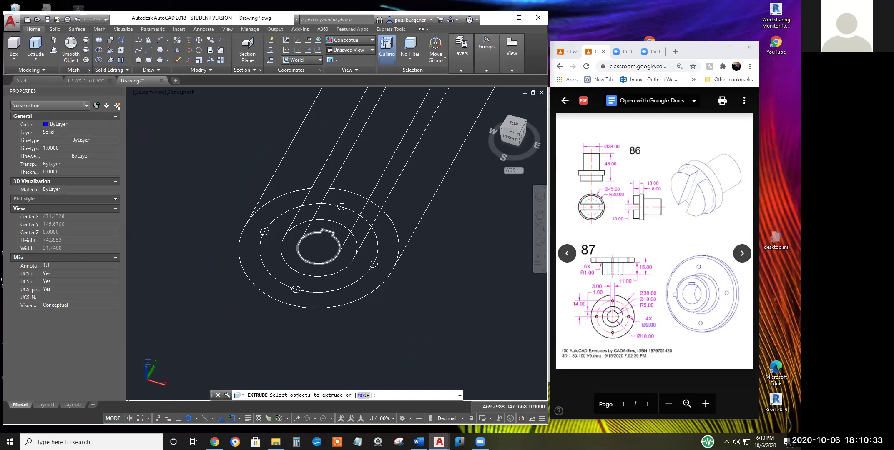
click(356, 300)
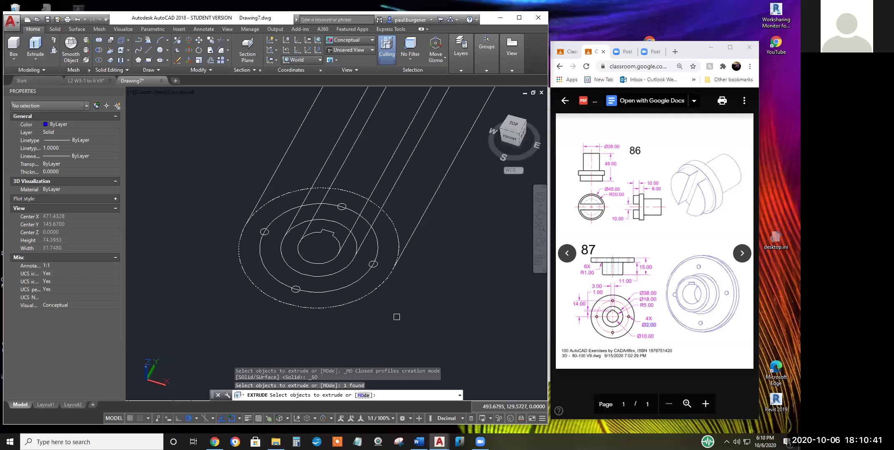
key(Return)
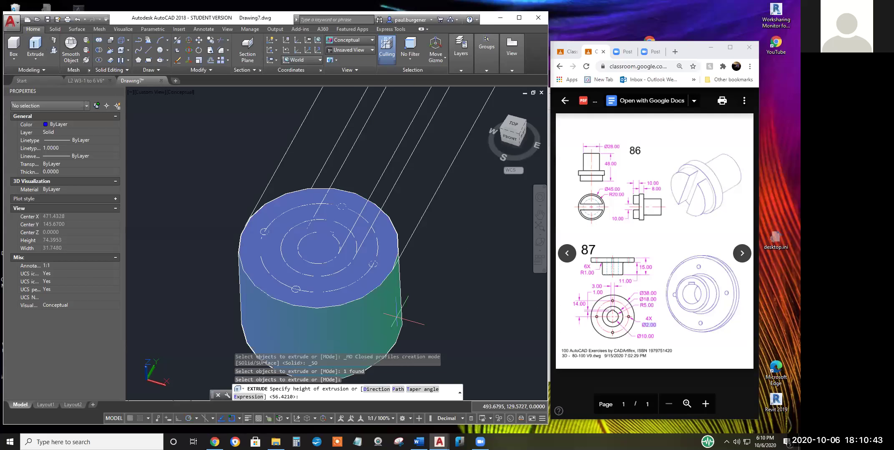
text(4)
key(Return)
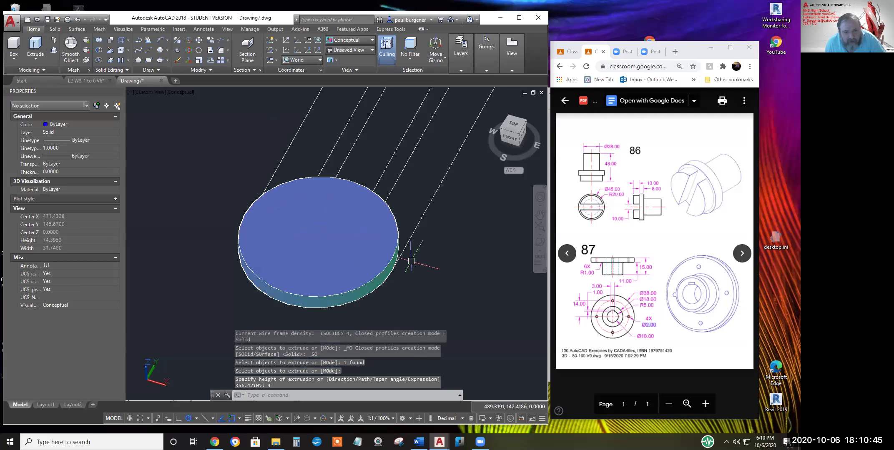
click(186, 93)
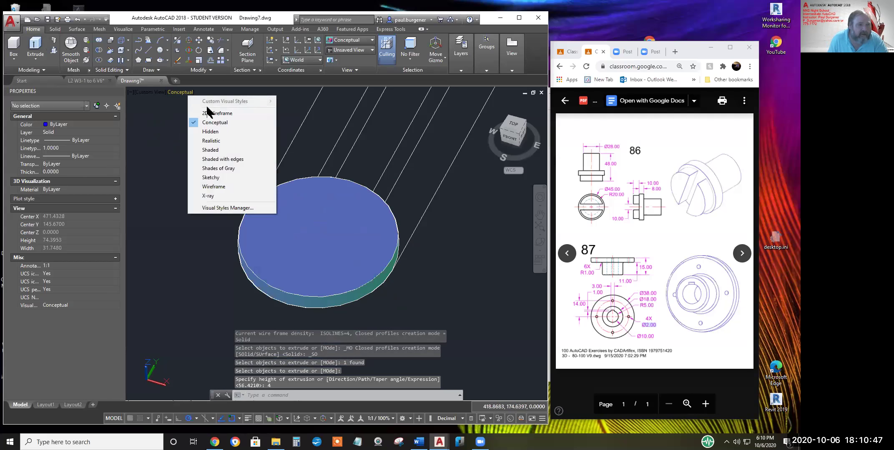
click(207, 113)
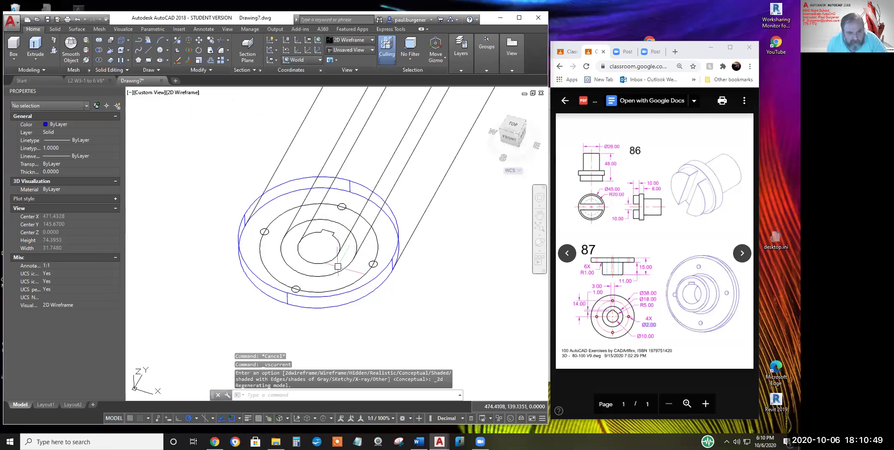
Extrude the hub circle into a 15-unit-tall cylinder
key(Return)
key(Escape)
key(Escape)
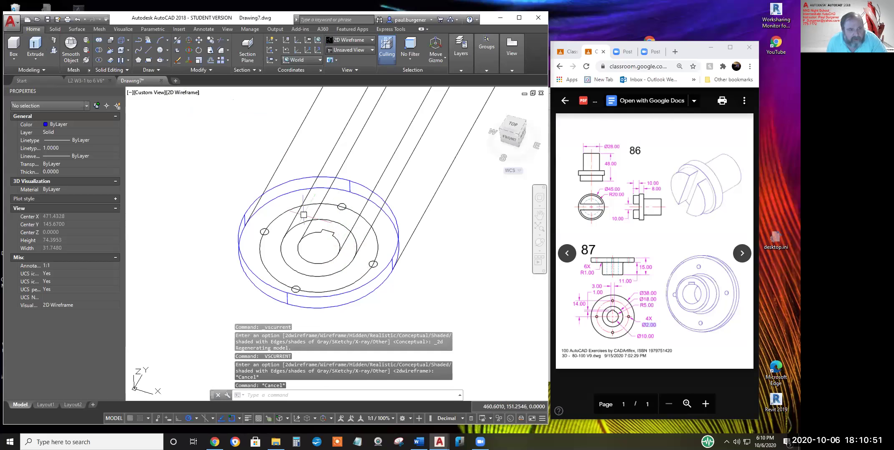
click(36, 49)
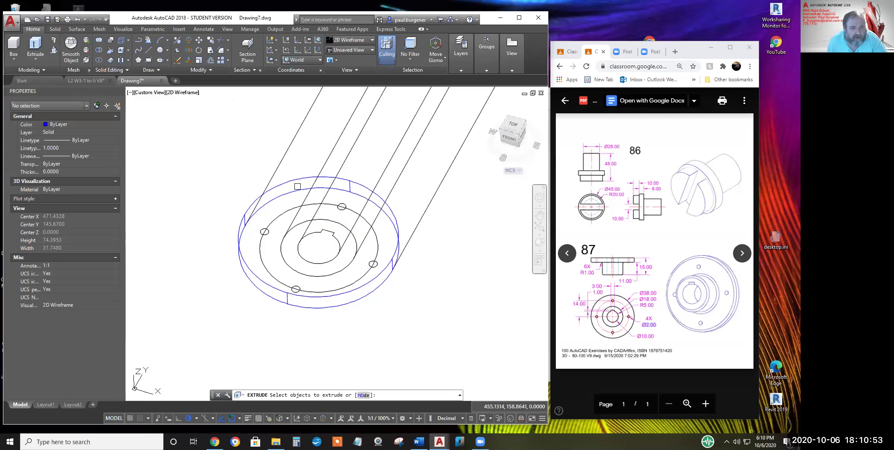
click(328, 220)
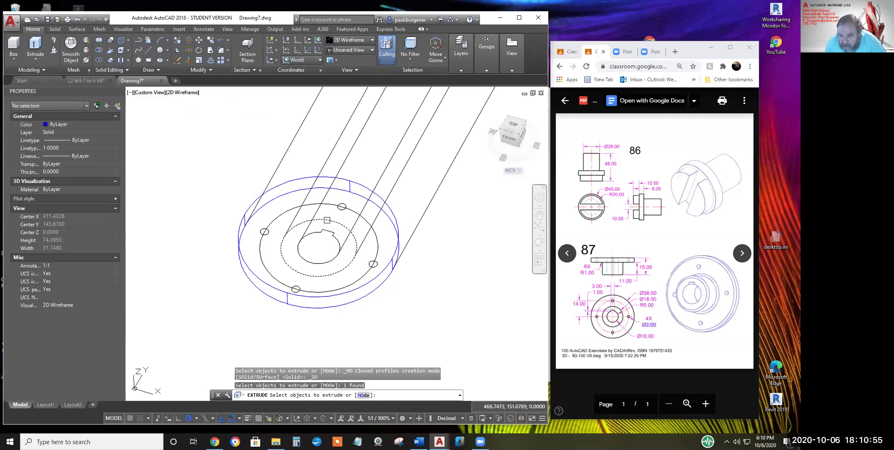
key(Return)
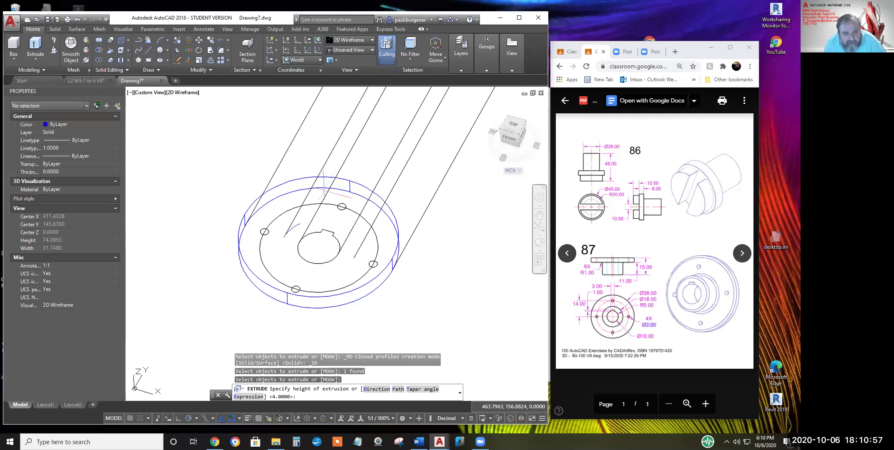
text(1)
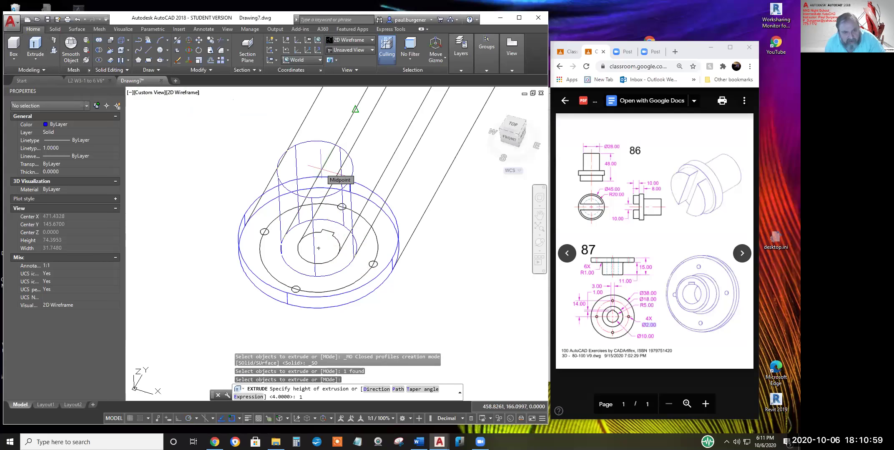
text(5)
key(Return)
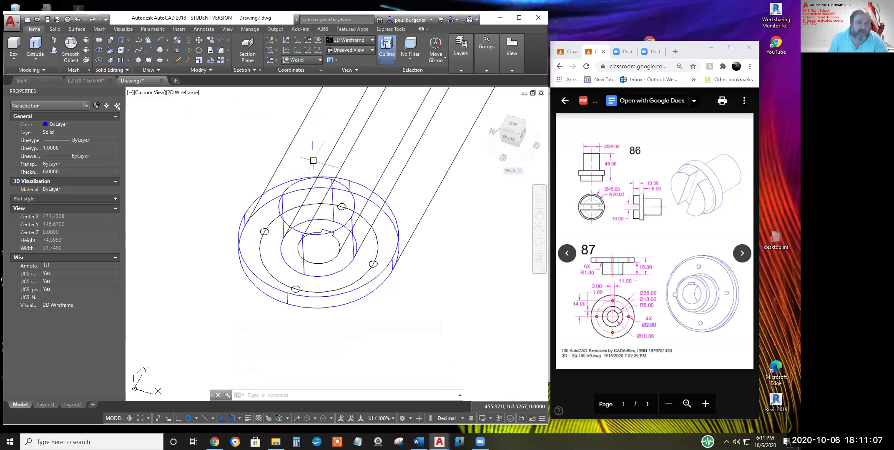
Extrude the four bolt-hole circles into tall cylinders, setting the height by picking a point
click(36, 44)
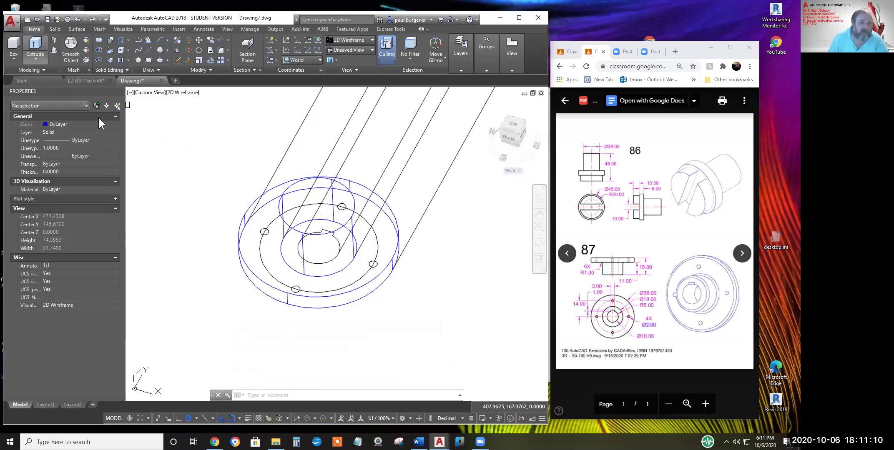
click(259, 227)
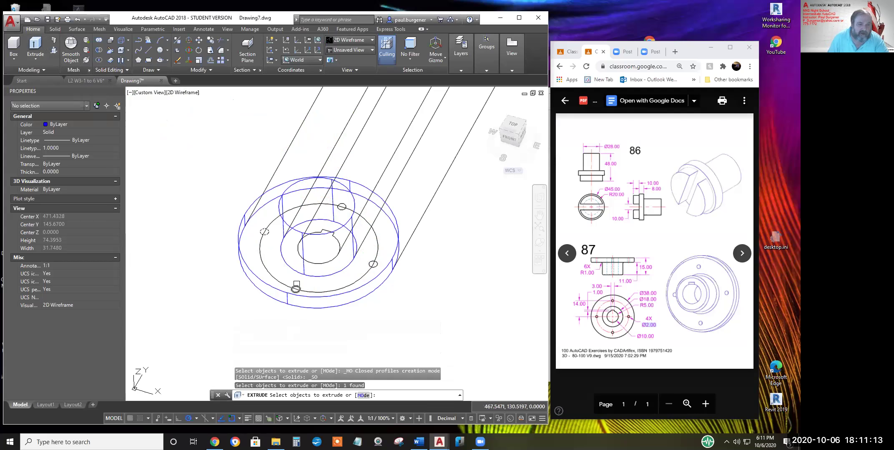
click(296, 286)
click(342, 207)
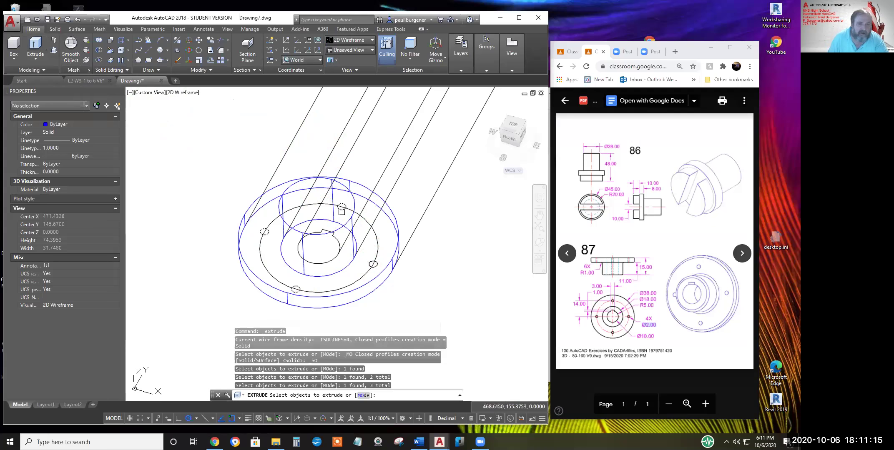
click(367, 263)
key(Return)
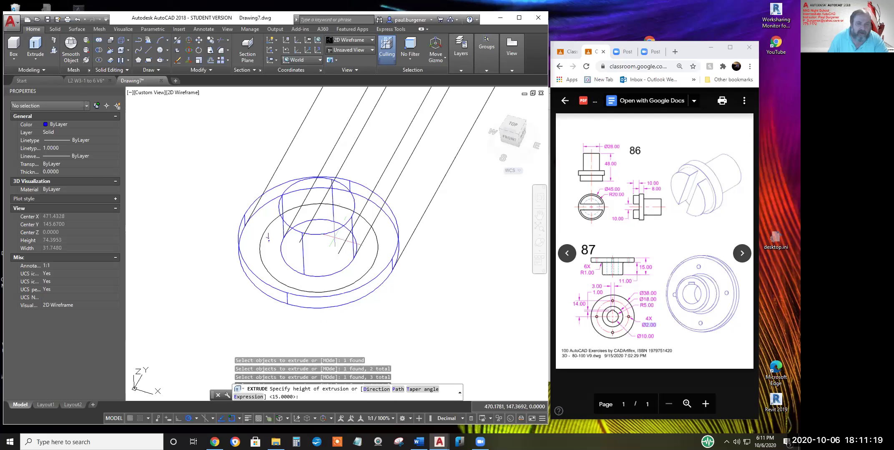
click(317, 206)
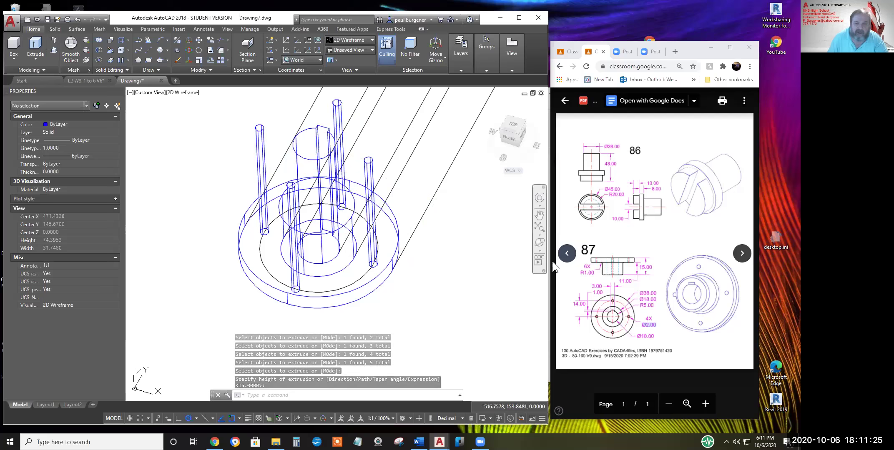
Orbit the model to a lower viewing angle
click(539, 243)
drag(345, 257, 343, 200)
key(Escape)
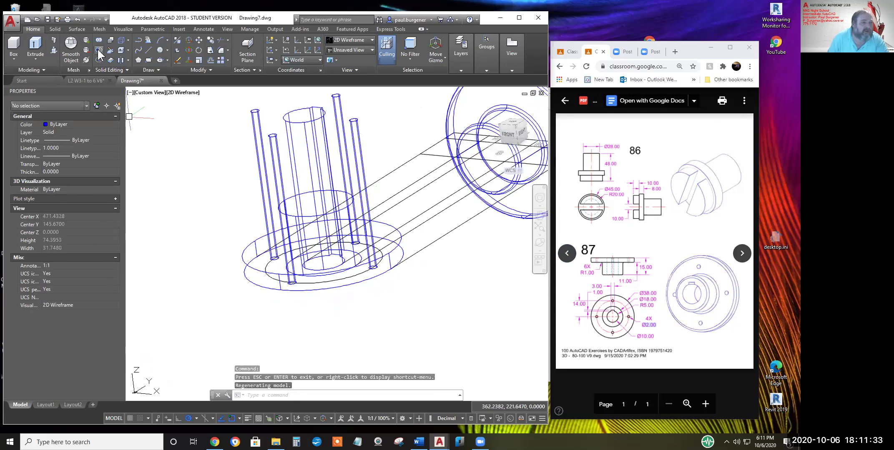
click(109, 50)
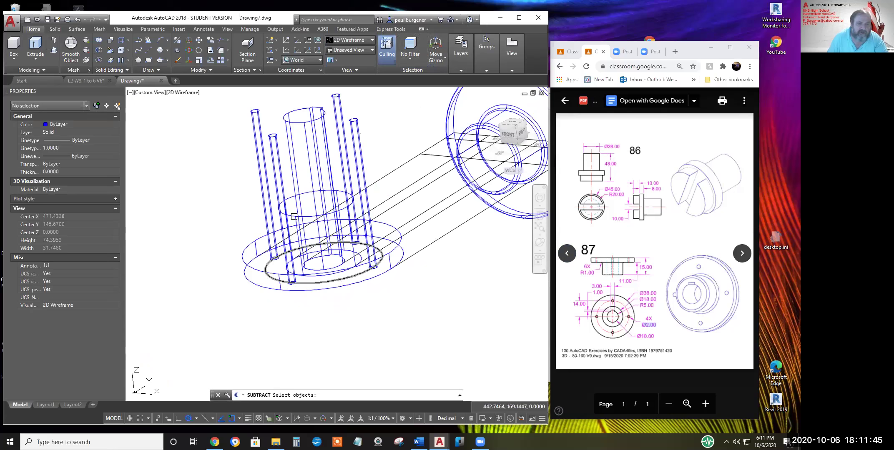
Cancel the pending subtraction and union the hub cylinder with the base disc
key(Escape)
key(Escape)
key(Escape)
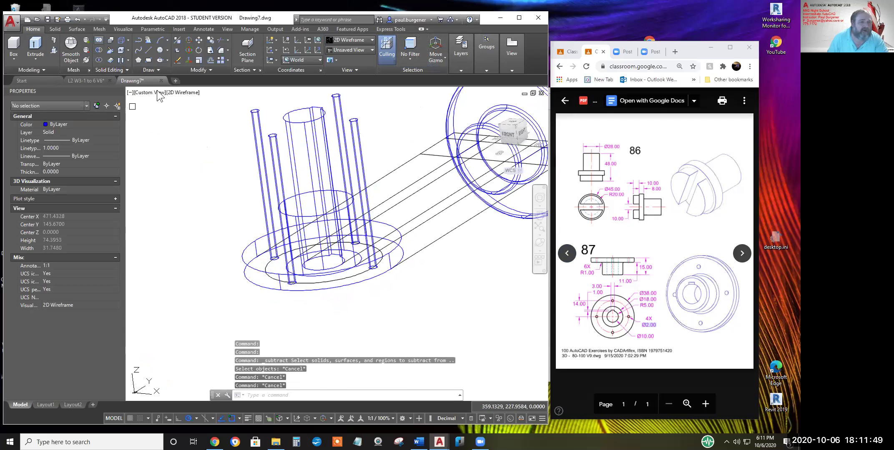
click(98, 40)
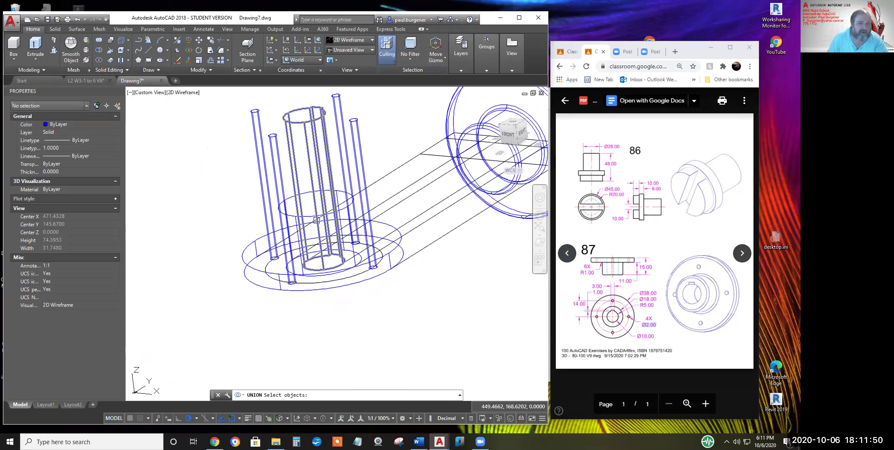
click(292, 215)
click(257, 261)
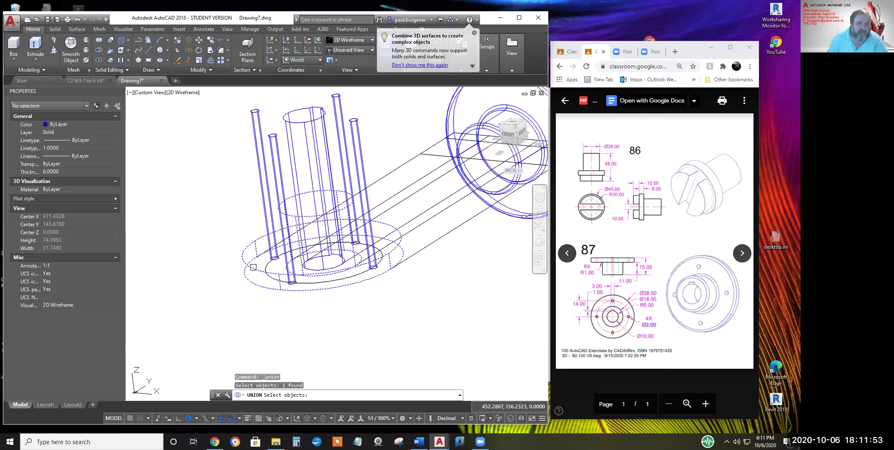
key(Return)
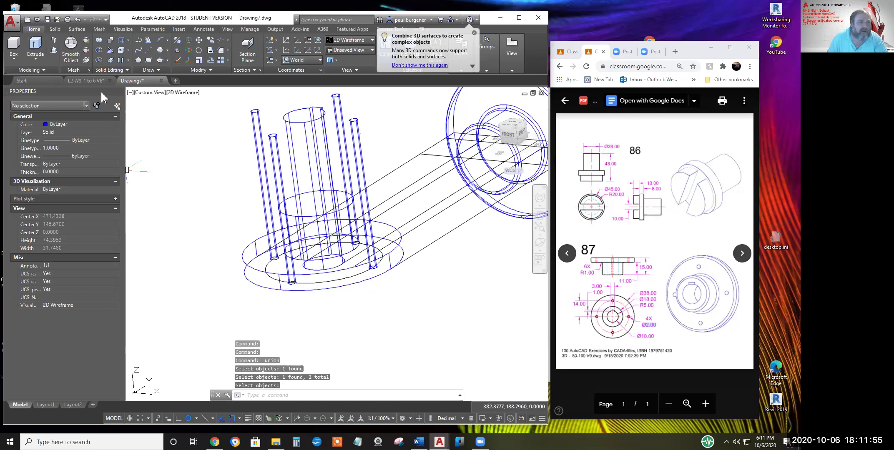
Subtract the five upright cylinders from the flange, leaving four bolt holes and a centre bore
click(98, 50)
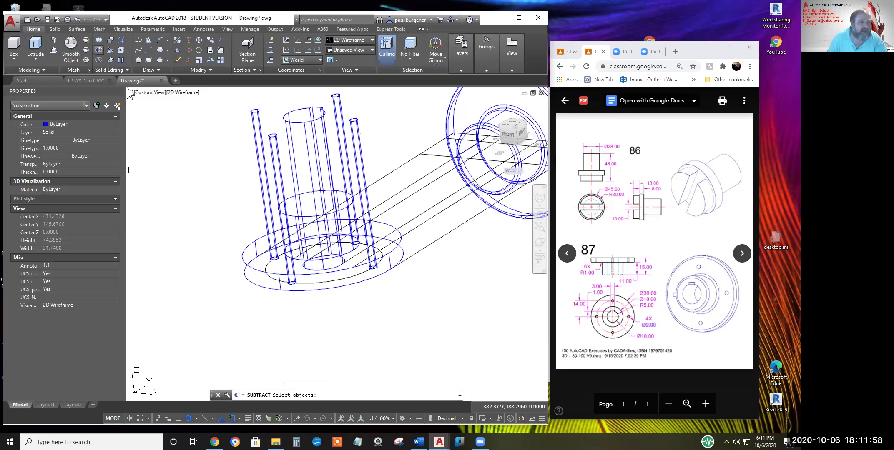
click(243, 262)
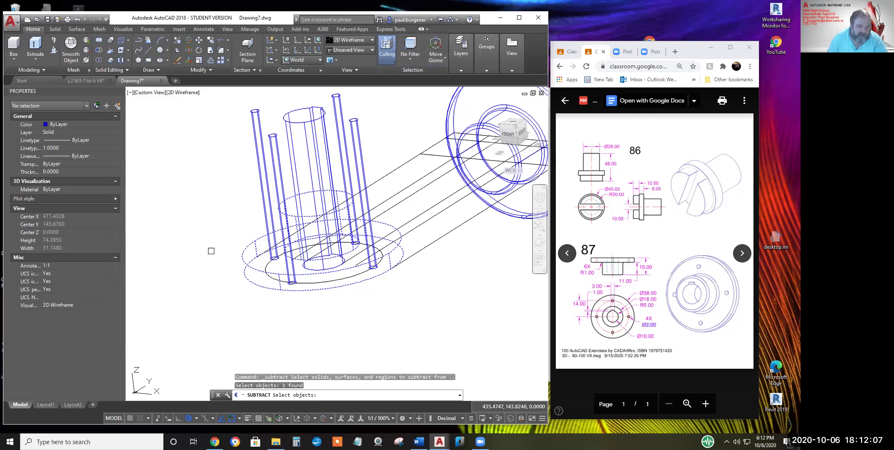
key(Return)
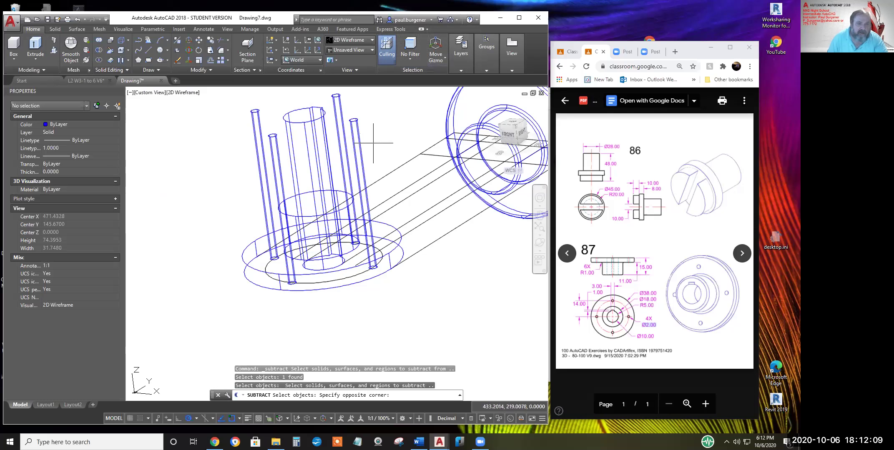
click(374, 134)
click(230, 118)
key(Return)
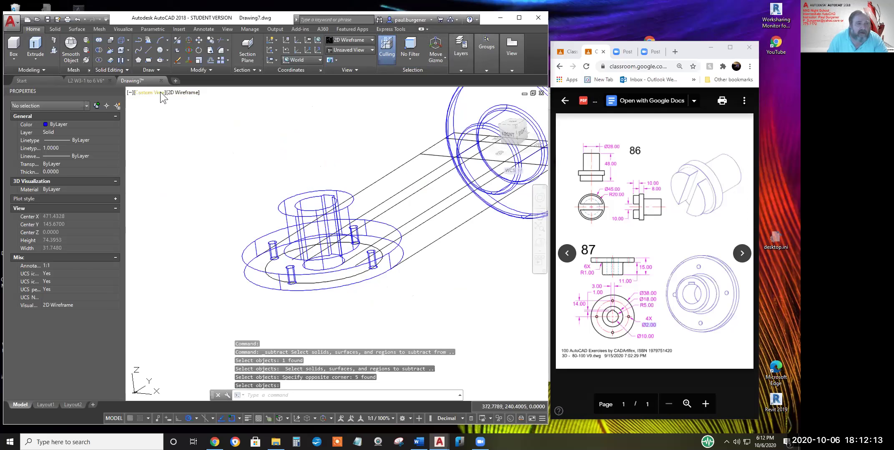
click(186, 94)
Shade the flange in the Conceptual visual style and start the Fillet command
click(209, 120)
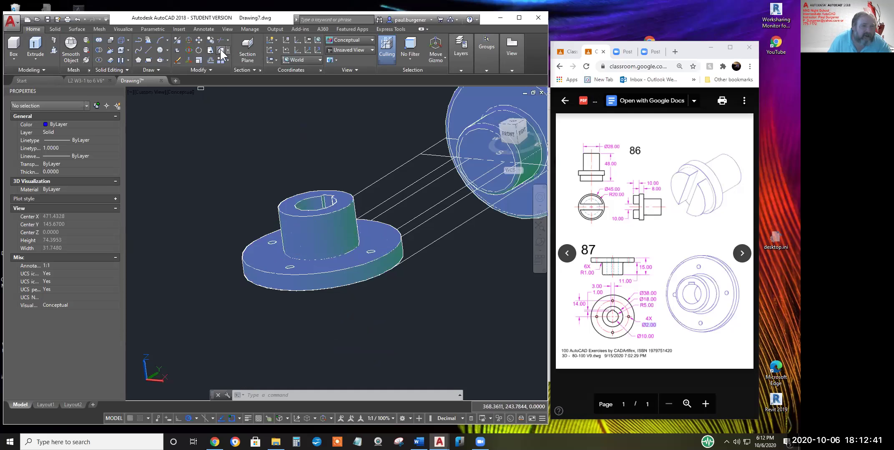
click(220, 49)
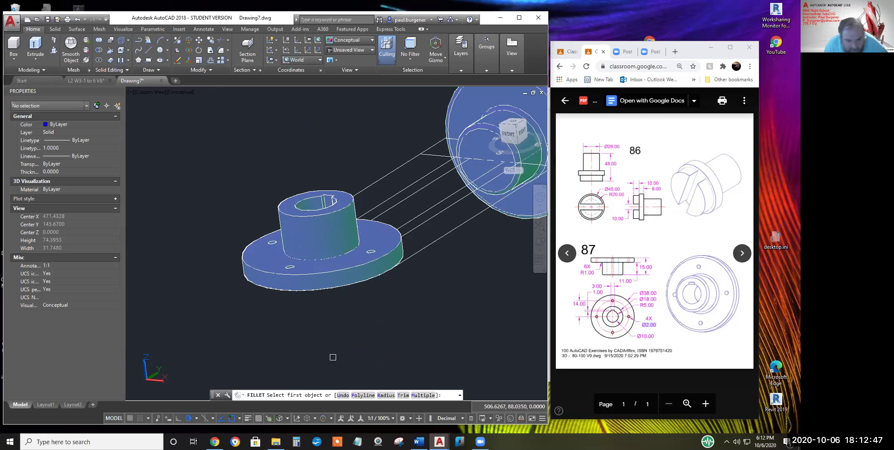
Fillet the base disc rim and the hub's bottom and top edges at radius 1.0000
click(386, 395)
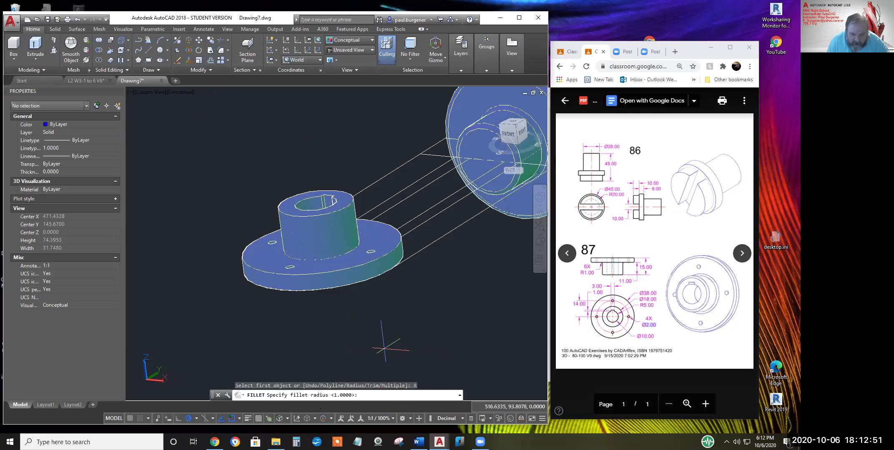
key(Return)
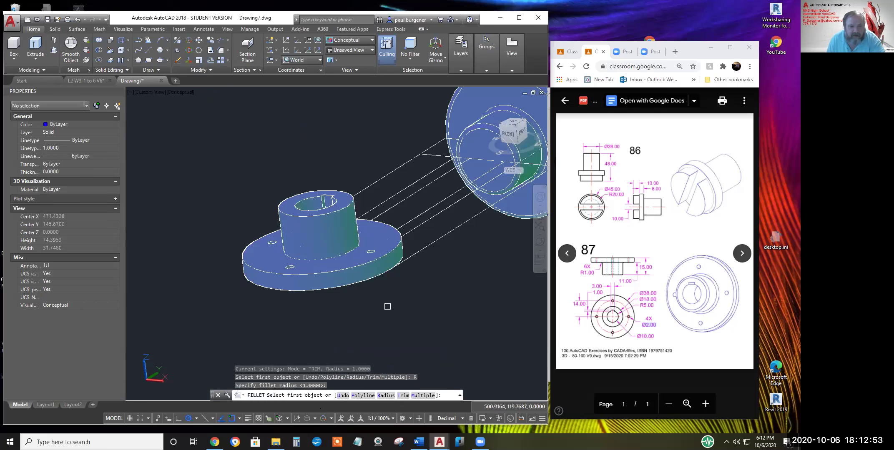
click(358, 265)
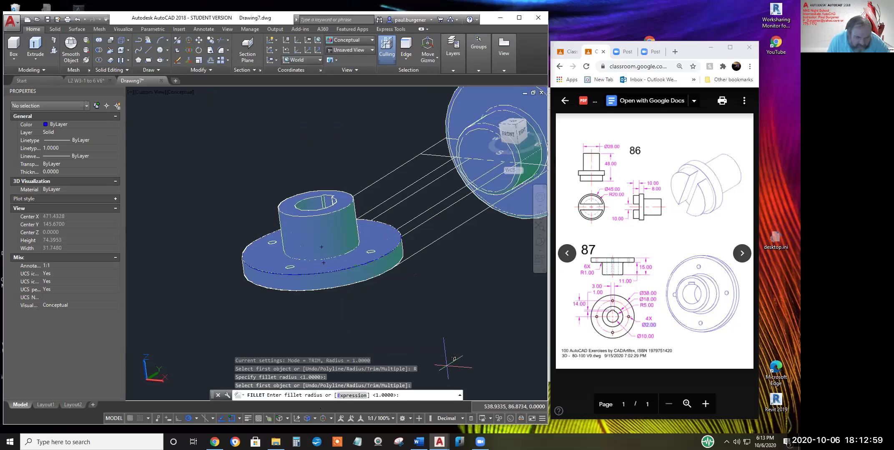
key(Return)
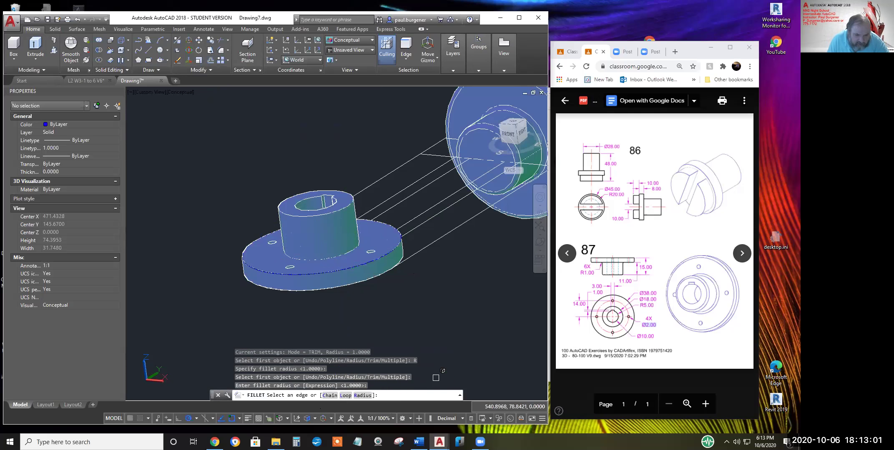
click(345, 268)
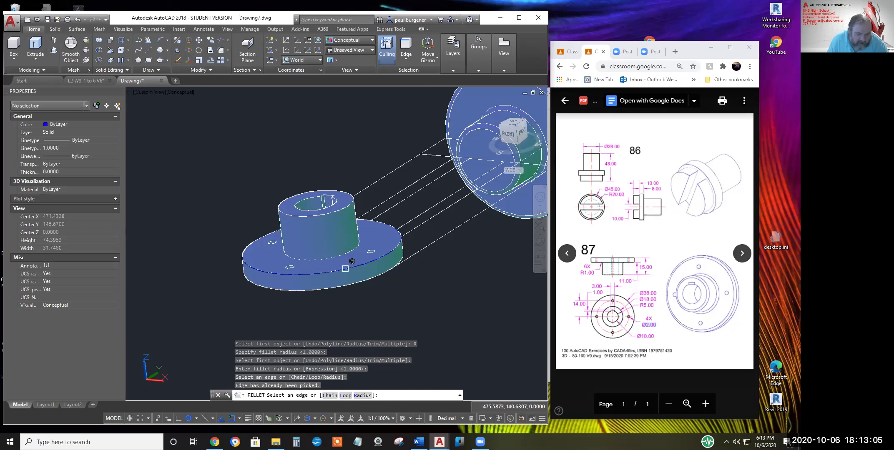
click(342, 256)
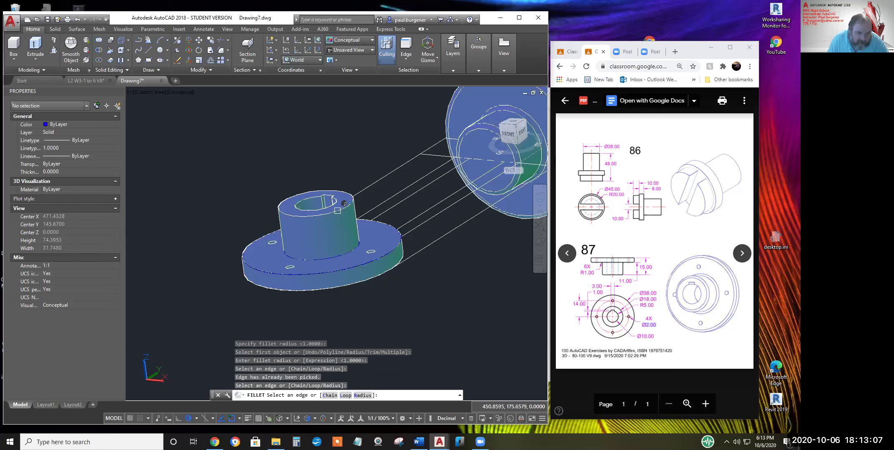
click(345, 224)
key(Return)
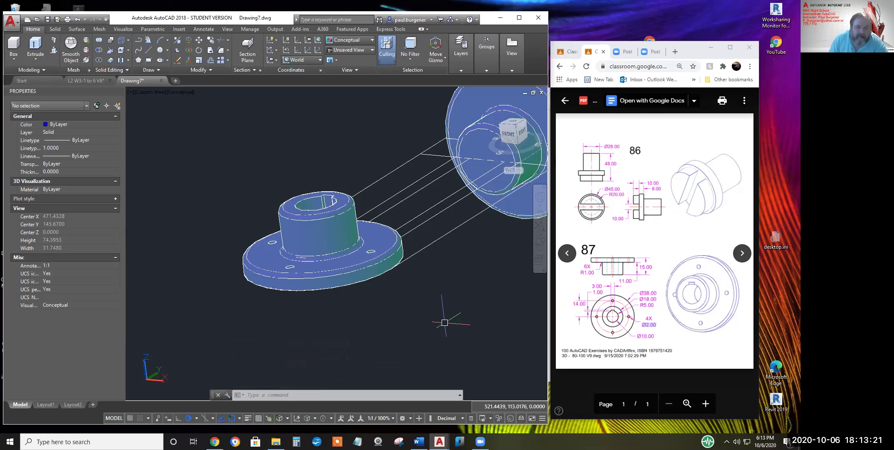
Zoom out and pan to frame the flange, then page the PDF back to the exercise 68, 71, 74 sheet
scroll(441, 322, down, 2)
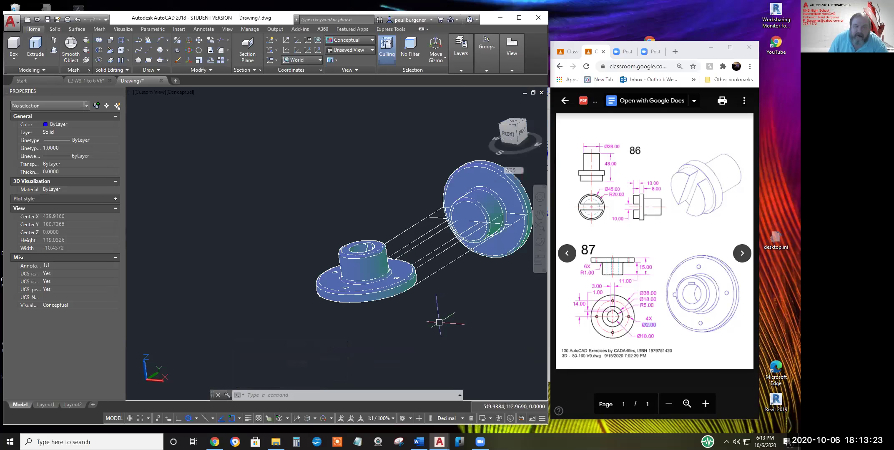
middle_drag(413, 287, 334, 275)
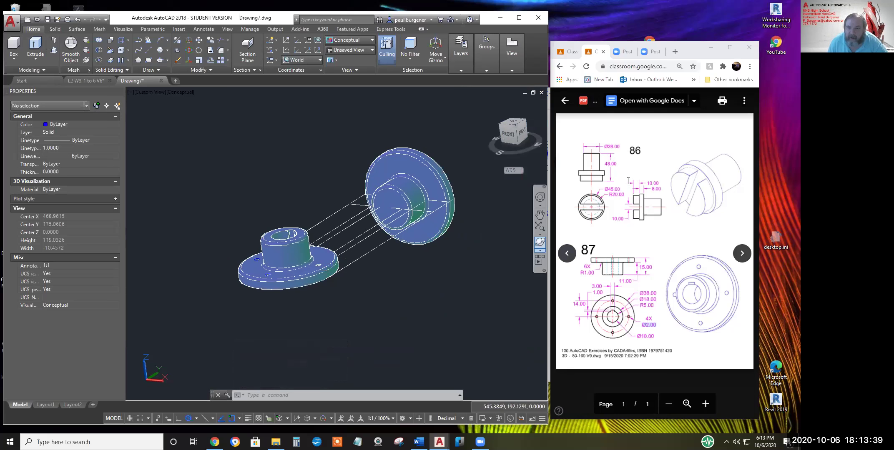
drag(618, 151, 643, 151)
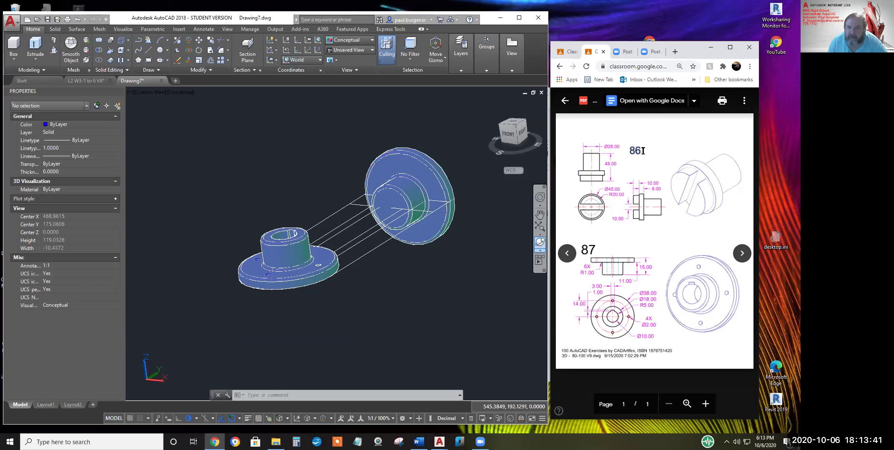
click(638, 151)
click(567, 254)
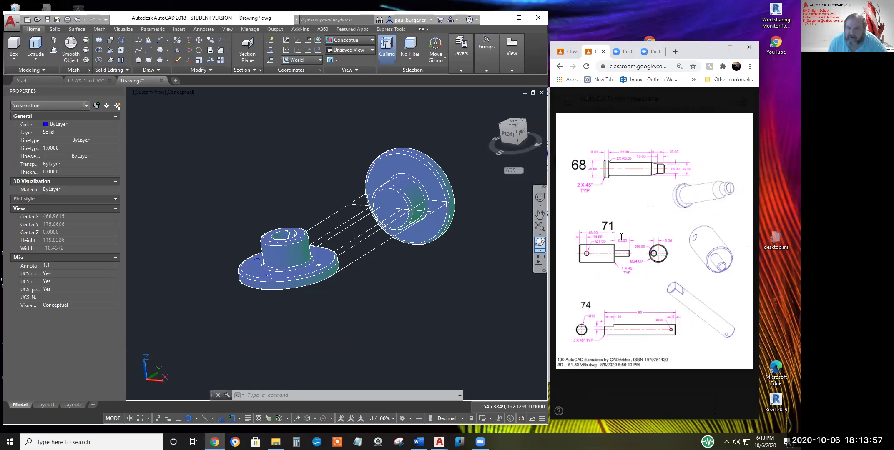
Shift the flange to the left of the viewport and bring the browser to the front
mouse_move(621, 329)
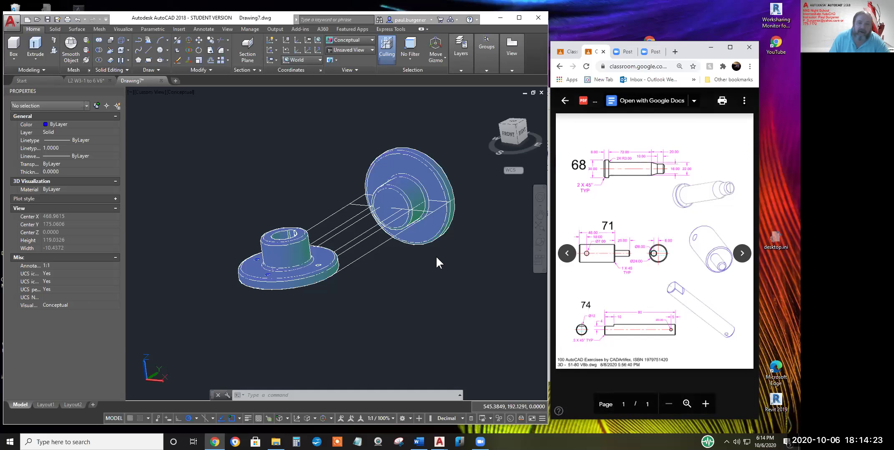
scroll(477, 261, down, 2)
middle_drag(453, 258, 281, 266)
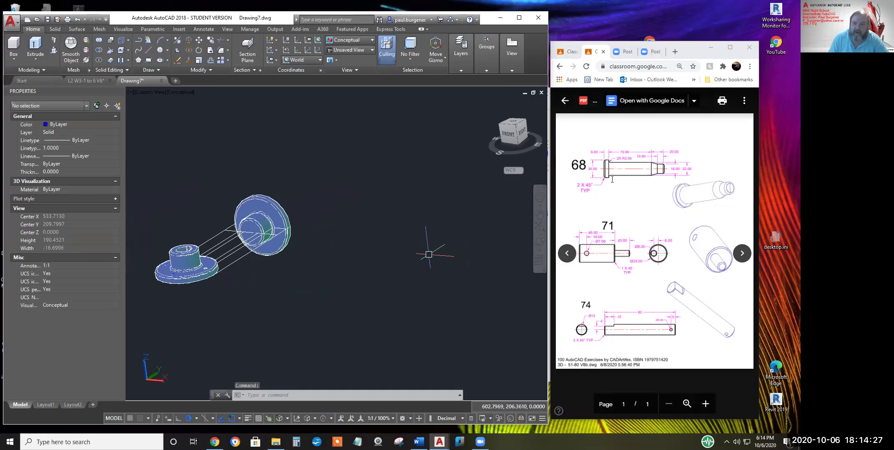
click(583, 165)
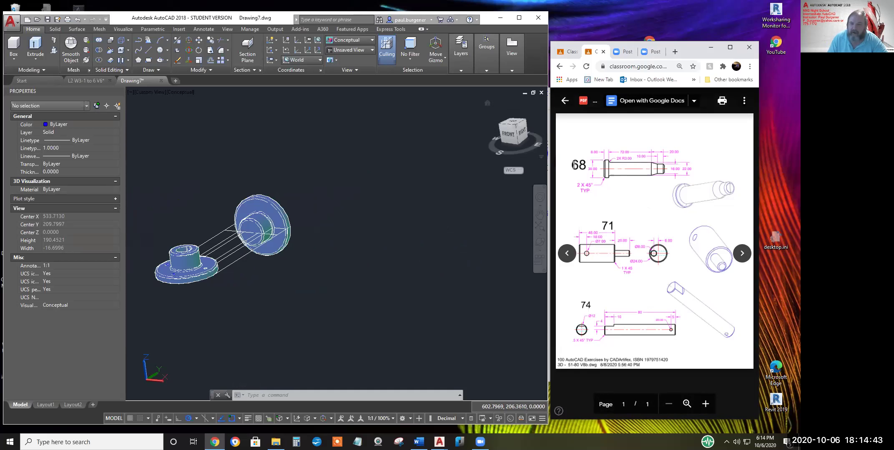
Compare the 86–87 and 68-71-74 sheets, end on exercise 68, and widen the browser over the drawing
drag(573, 165, 585, 165)
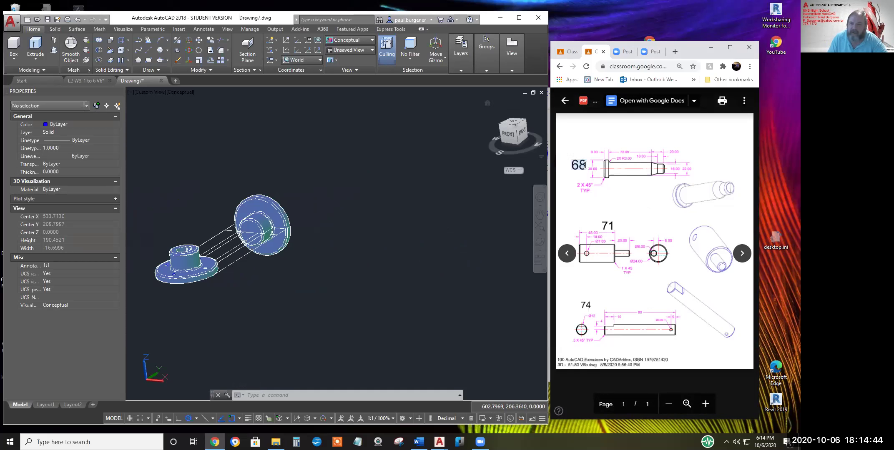
click(741, 253)
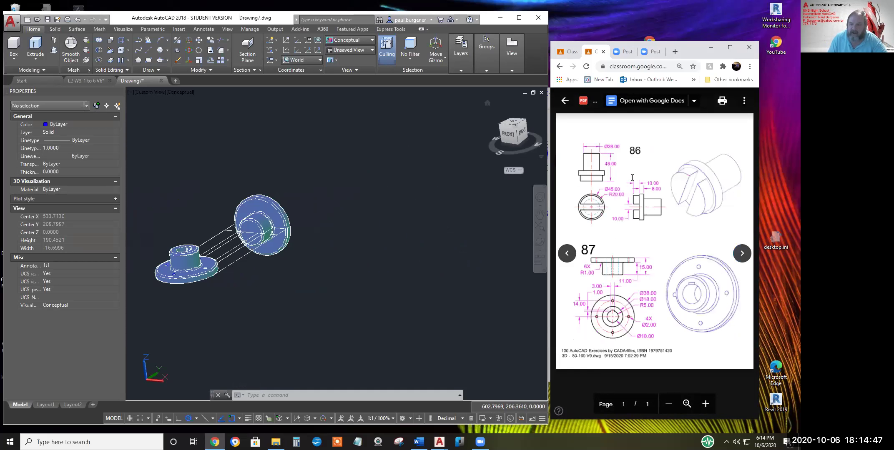
drag(629, 151, 640, 151)
click(674, 298)
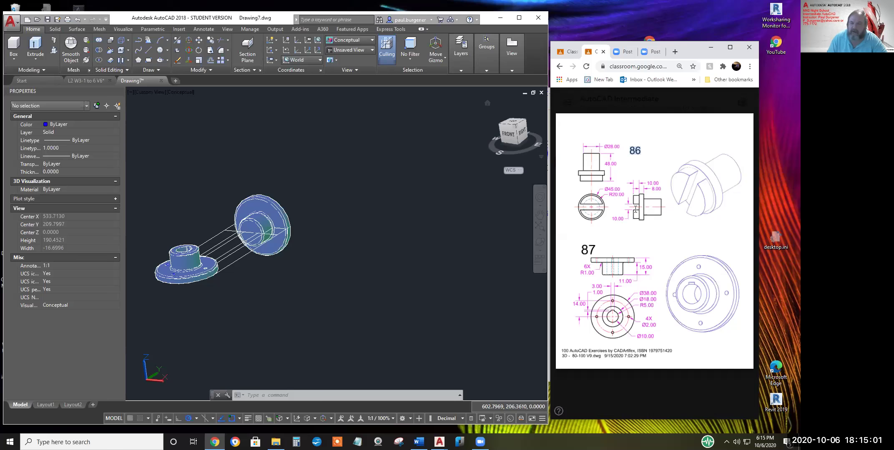
click(567, 253)
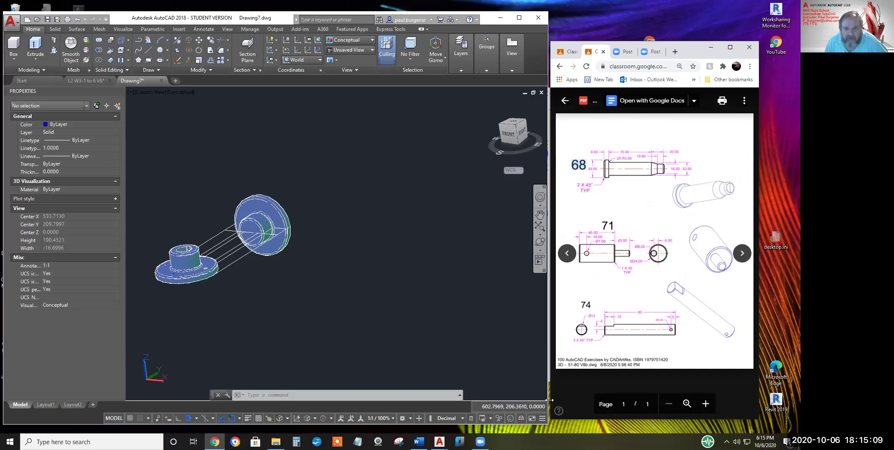
drag(549, 400, 124, 400)
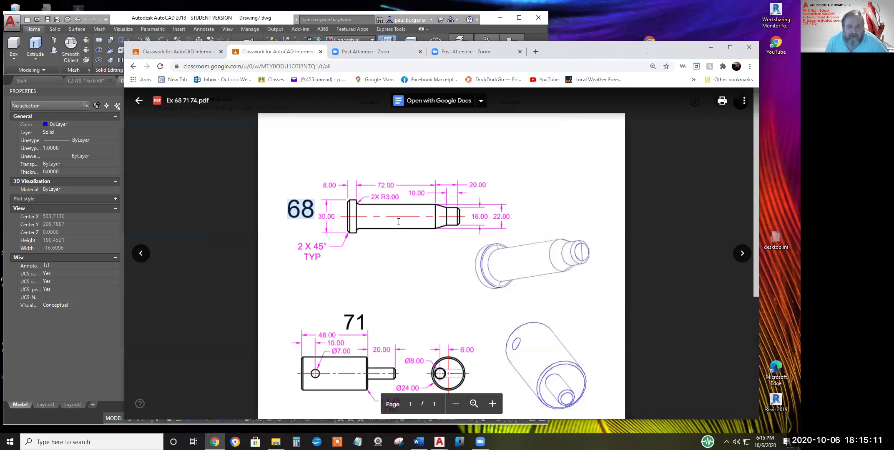
Enlarge the reference sheet and point out the 2 X 45° chamfer note
ctrl+scroll(399, 222, up, 5)
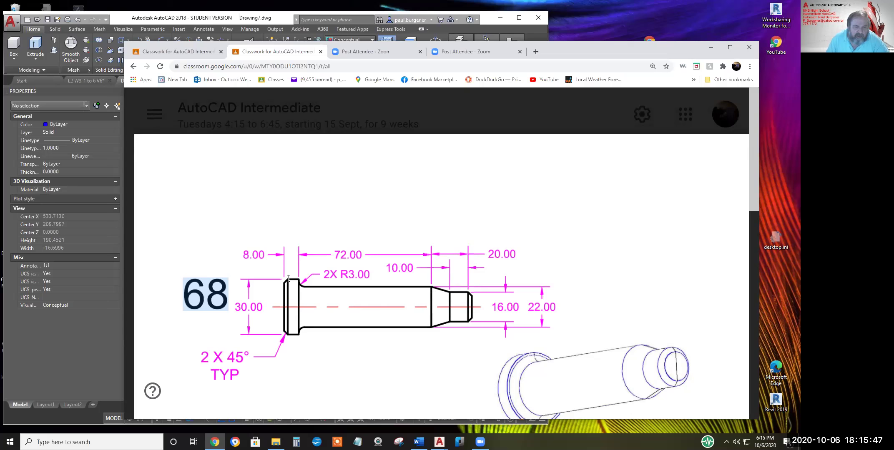
mouse_move(471, 298)
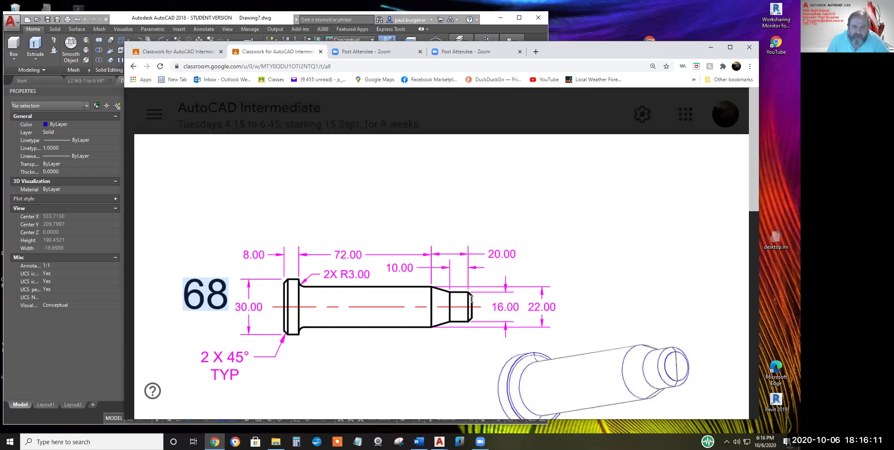
double_click(208, 355)
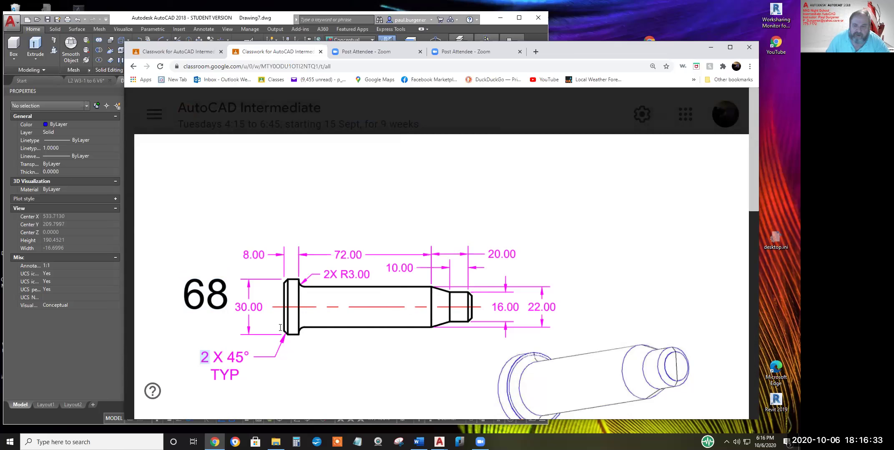
Narrow the browser back beside the shaded flange and return to the AutoCAD drawing
scroll(488, 311, down, 1)
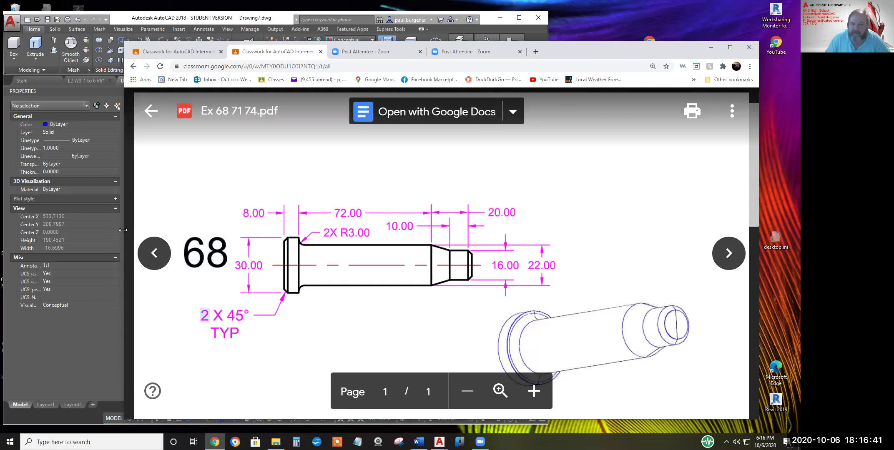
drag(123, 230, 534, 249)
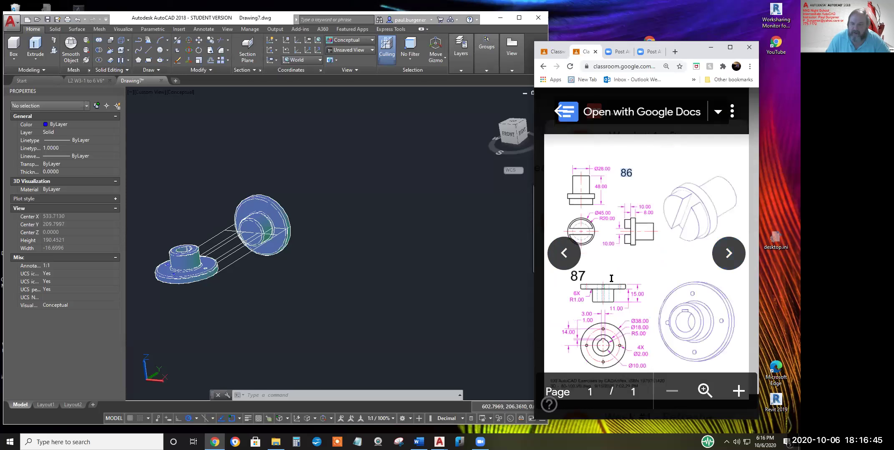
click(350, 233)
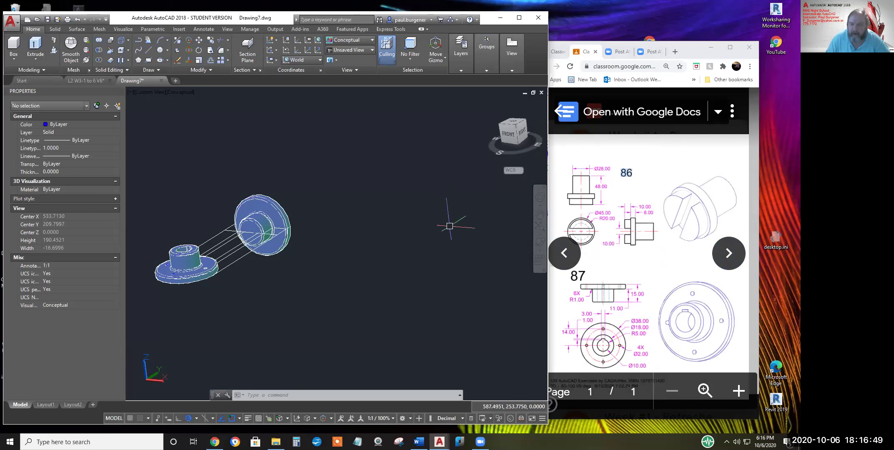
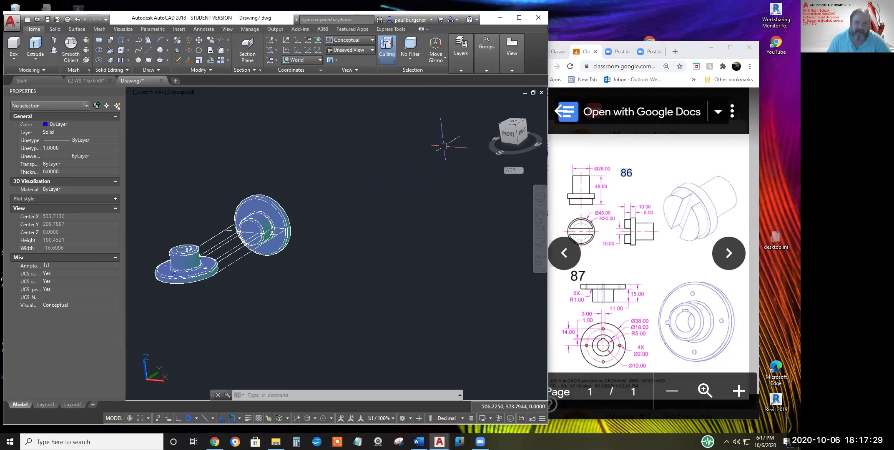
Show the drawing from the Top view, pan the parts down-left, and bring up the primitive solids list
click(487, 102)
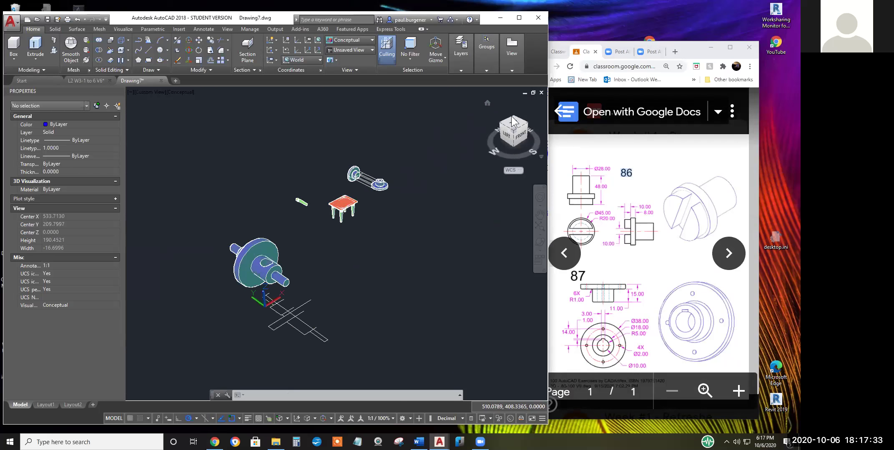
click(515, 124)
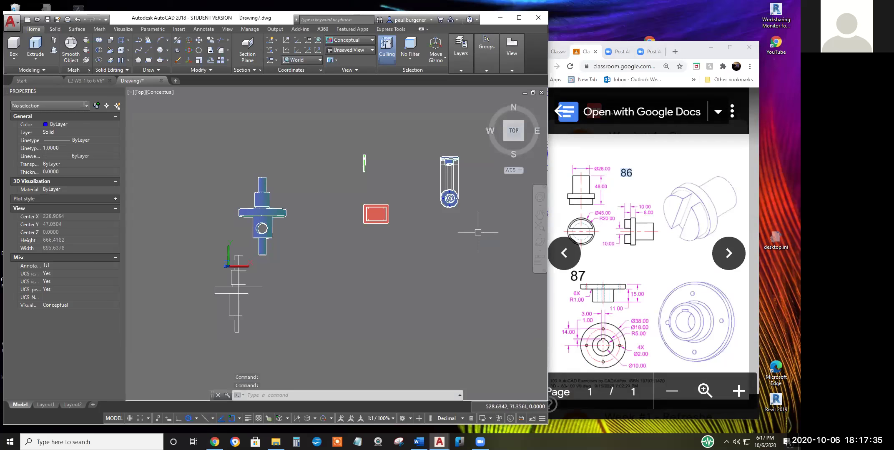
middle_drag(473, 228, 358, 253)
drag(358, 254, 340, 270)
key(Escape)
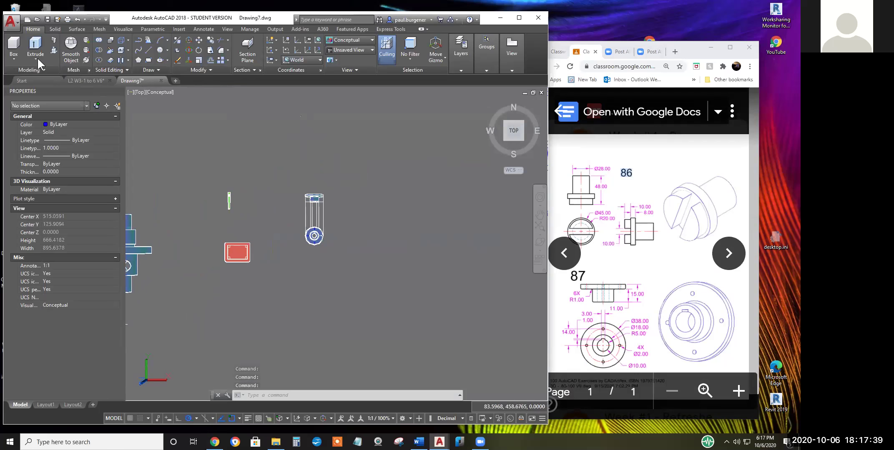
click(15, 59)
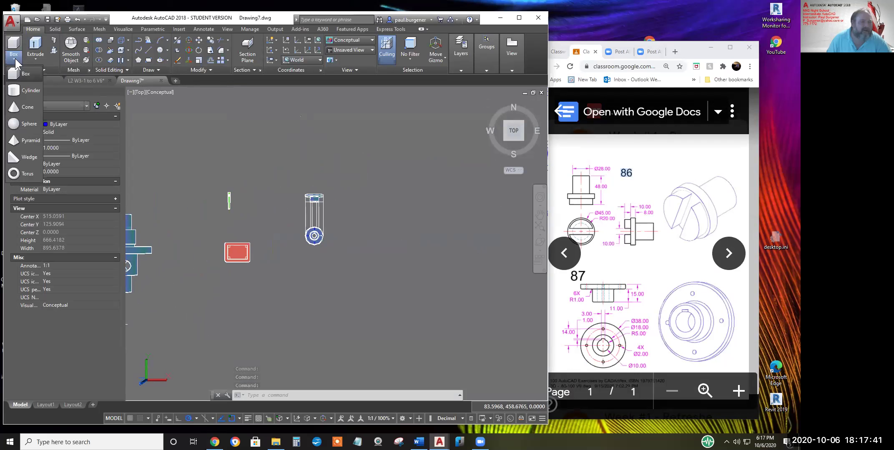
Draw a solid cylinder with diameter 28 and height 30 right of the existing parts
click(30, 90)
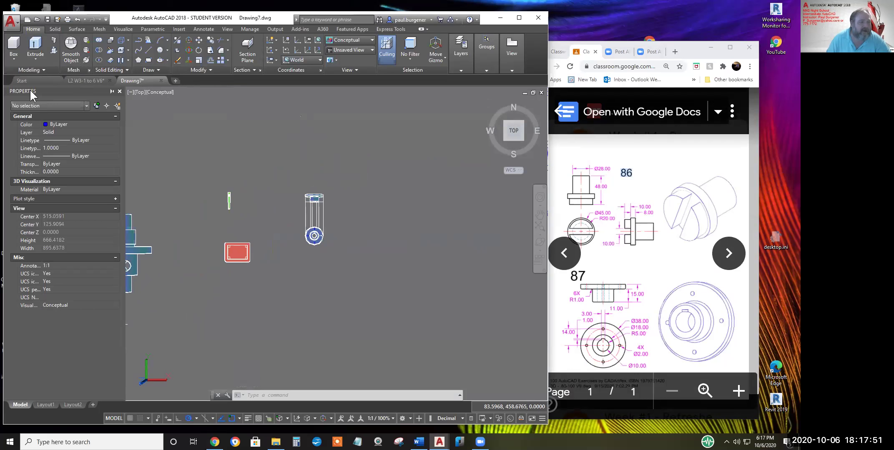
click(420, 204)
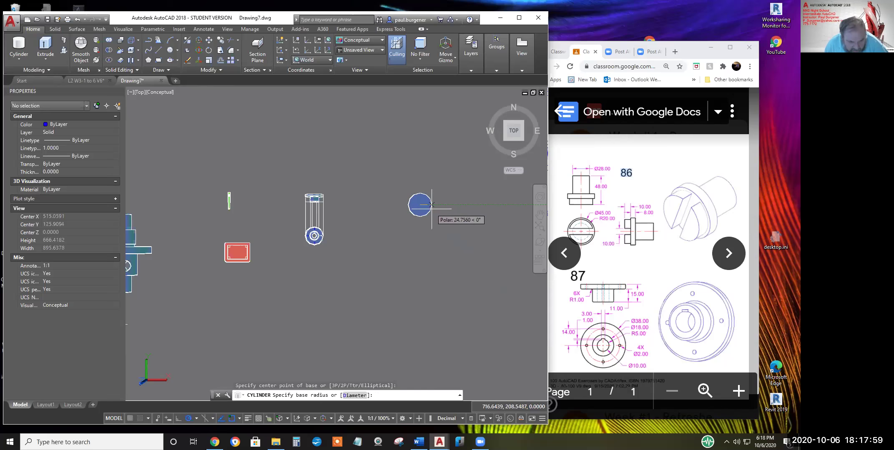
click(352, 395)
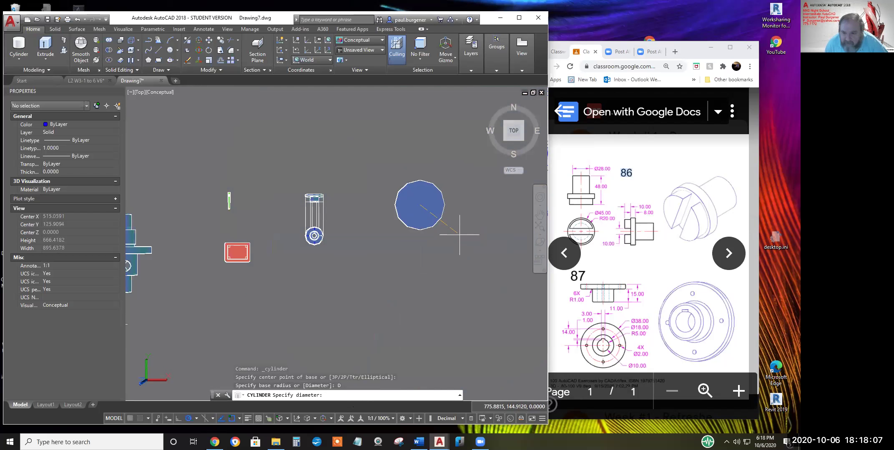
text(28)
key(Return)
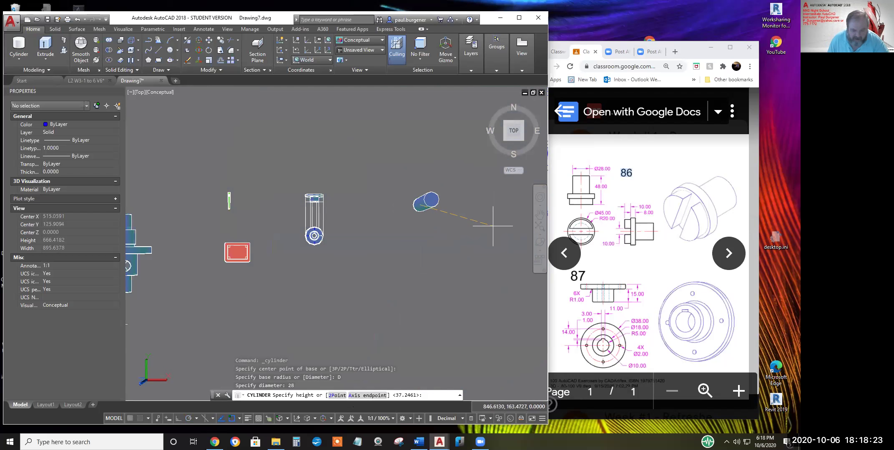
text(30)
key(Return)
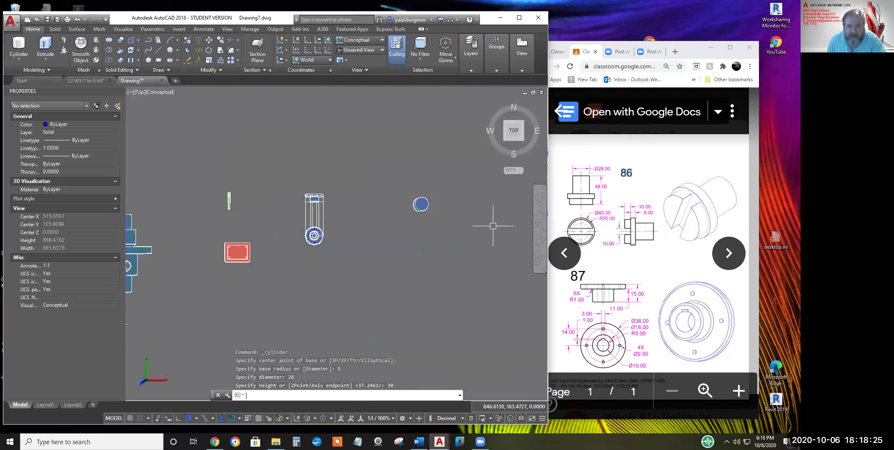
Switch to parallel projection and orbit to a tilted 3-D view zoomed in on the cylinder
click(137, 91)
click(160, 221)
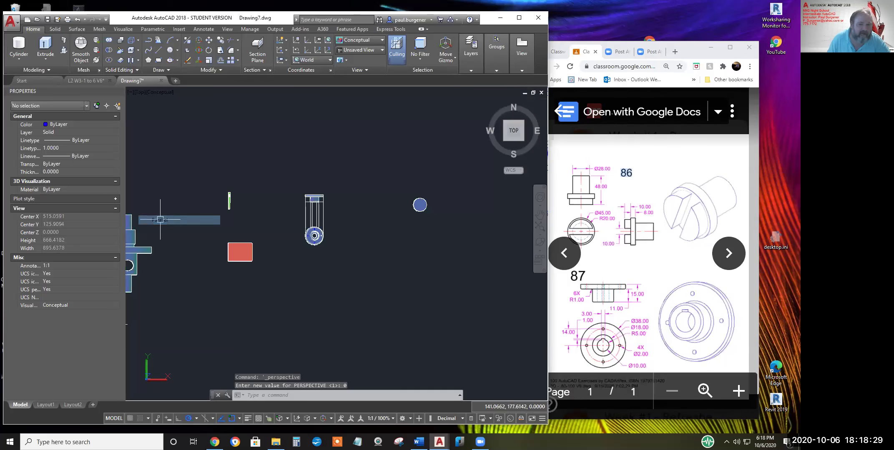
click(541, 244)
drag(434, 280, 478, 212)
middle_drag(479, 238, 453, 292)
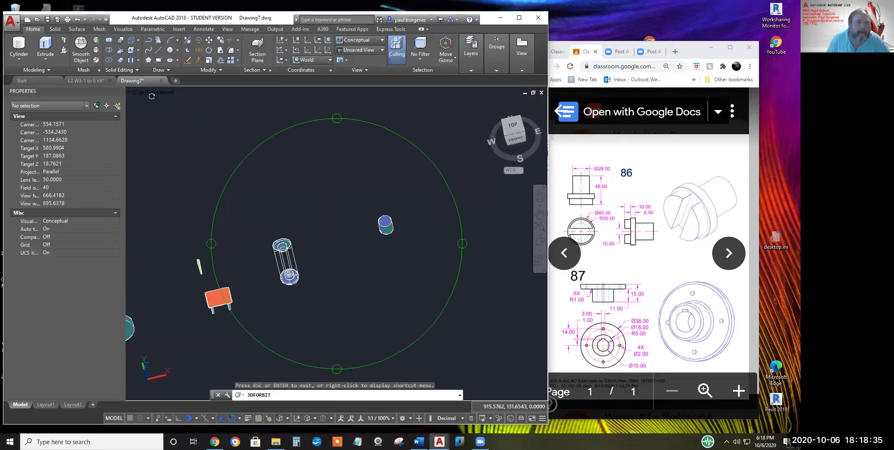
key(Escape)
scroll(385, 226, up, 5)
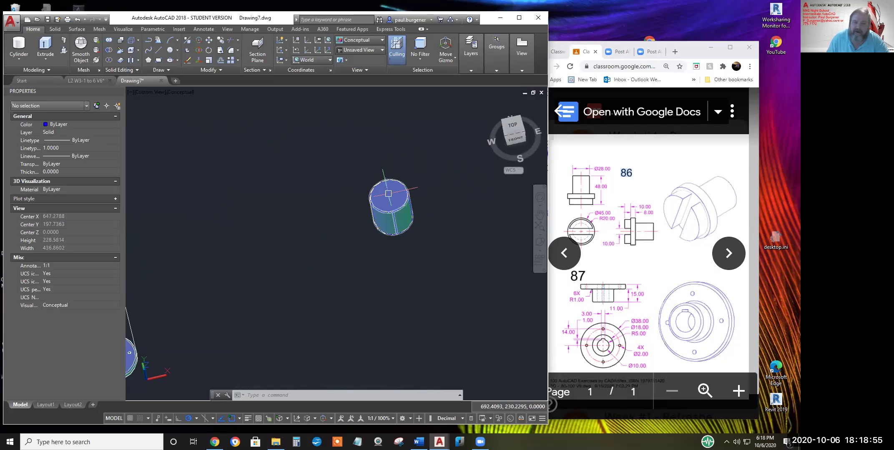
Start a radius-20 cylinder on the top face, cancel it, and bring the exercise sheet forward
click(19, 46)
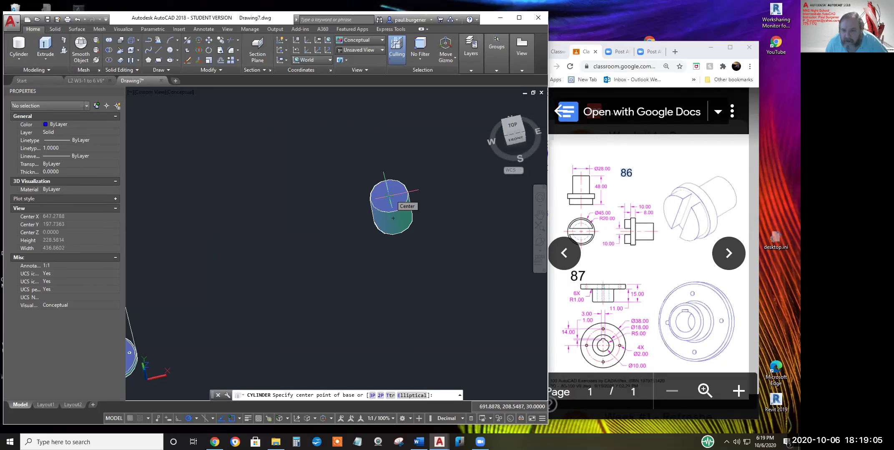
click(390, 196)
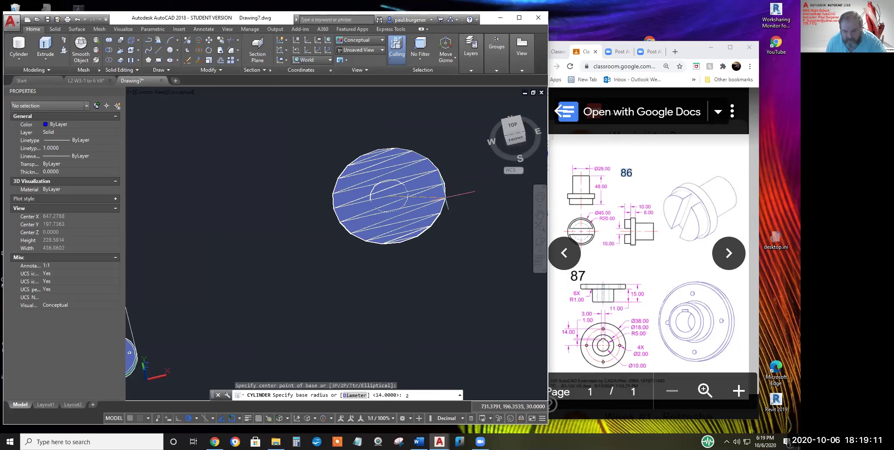
text(0)
key(Return)
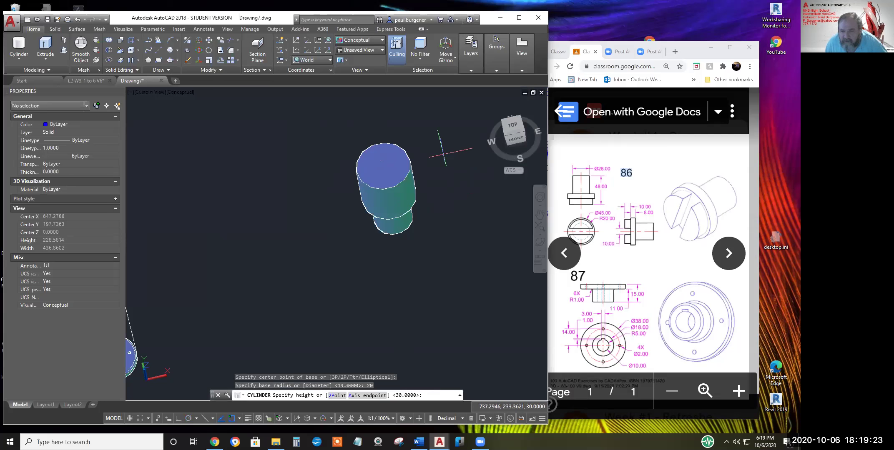
key(Escape)
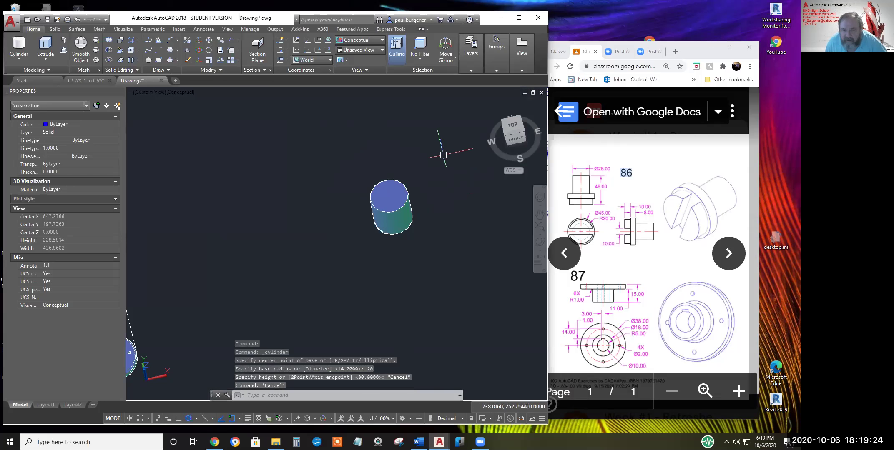
click(594, 215)
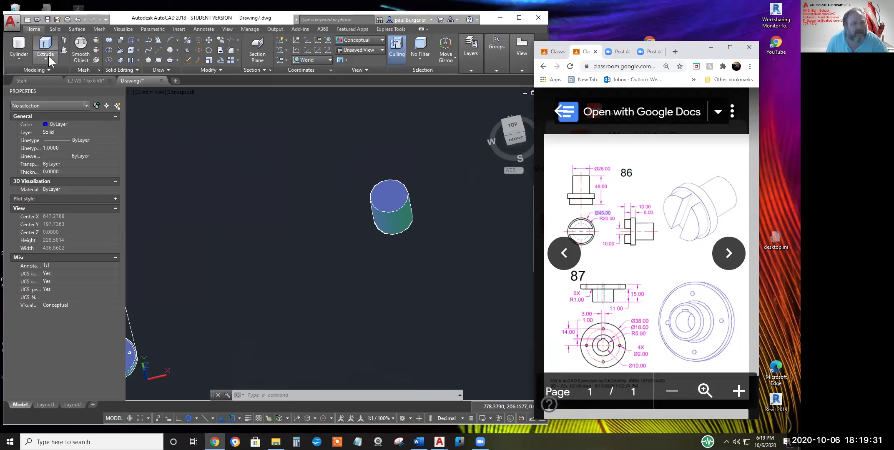
key(Escape)
click(18, 43)
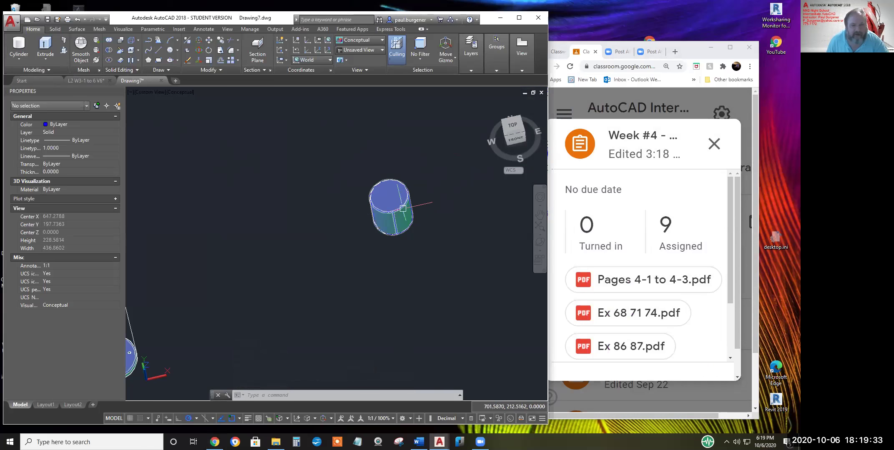
click(21, 43)
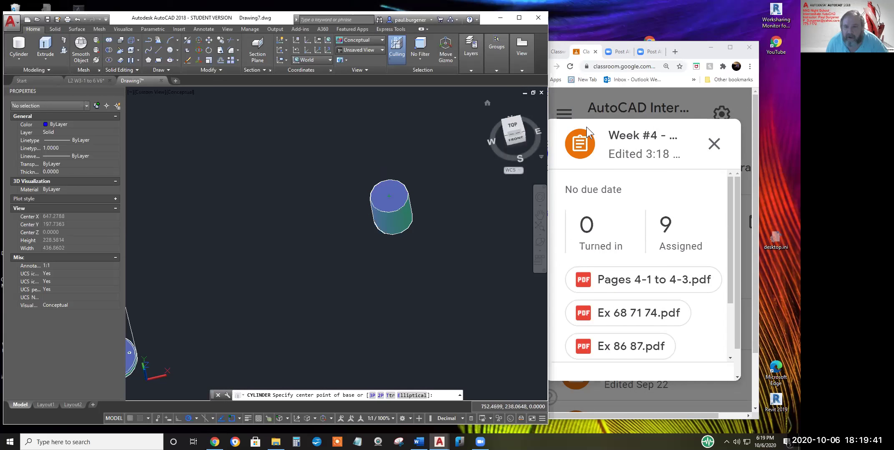
click(558, 53)
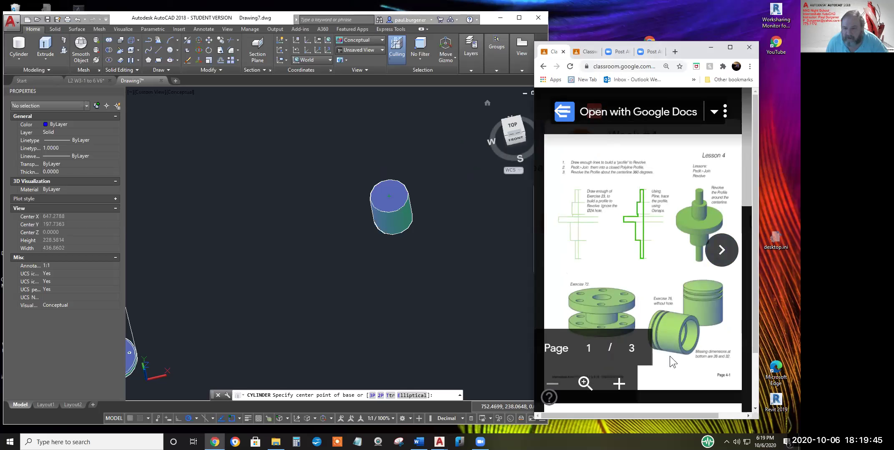
click(720, 251)
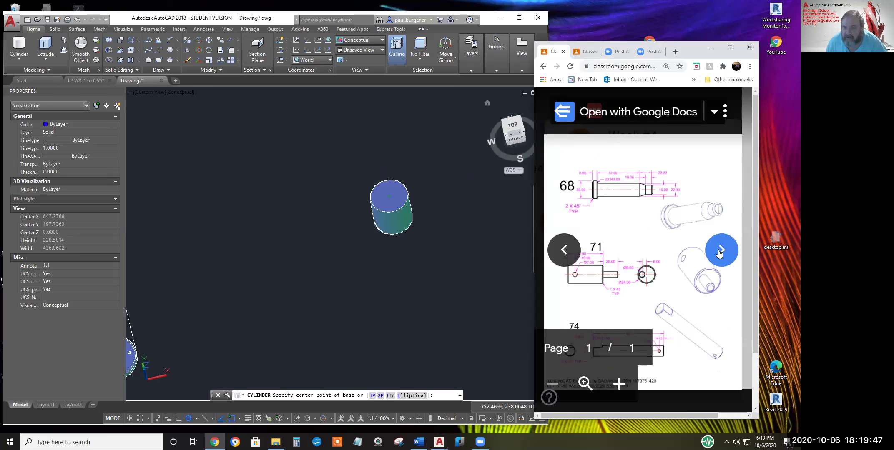
click(720, 252)
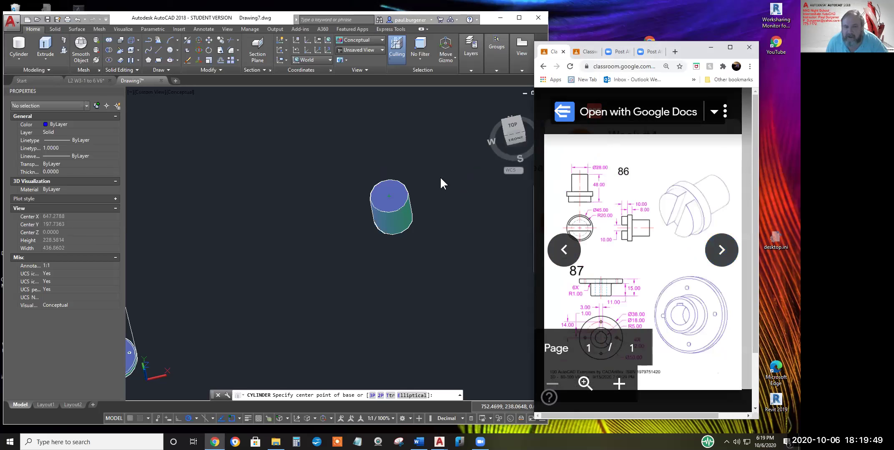
click(362, 353)
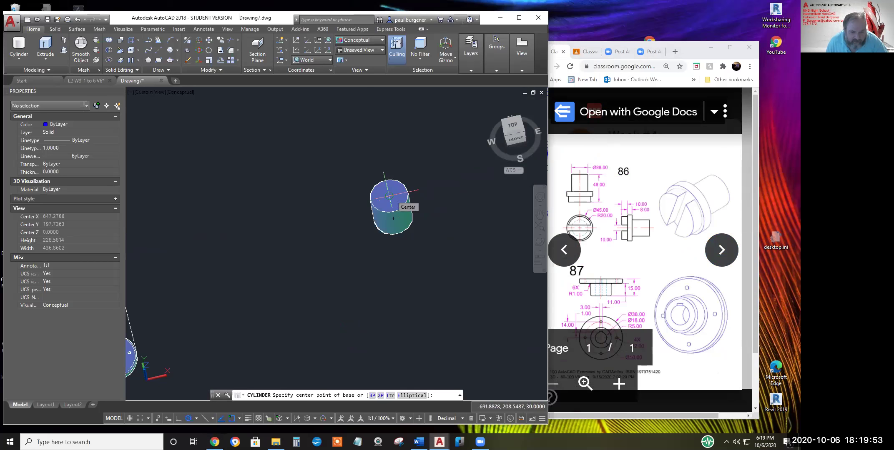
Add a disc of diameter 48 and height 8 centred on the 28-diameter cylinder's top
click(389, 196)
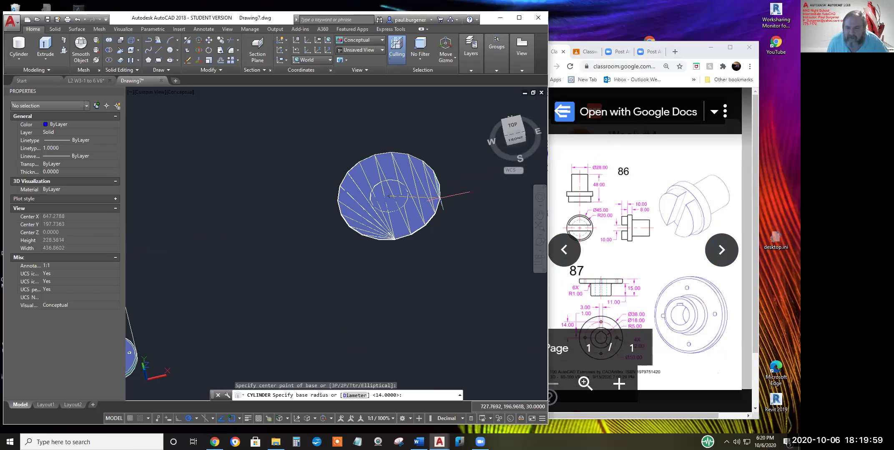
scroll(388, 196, up, 5)
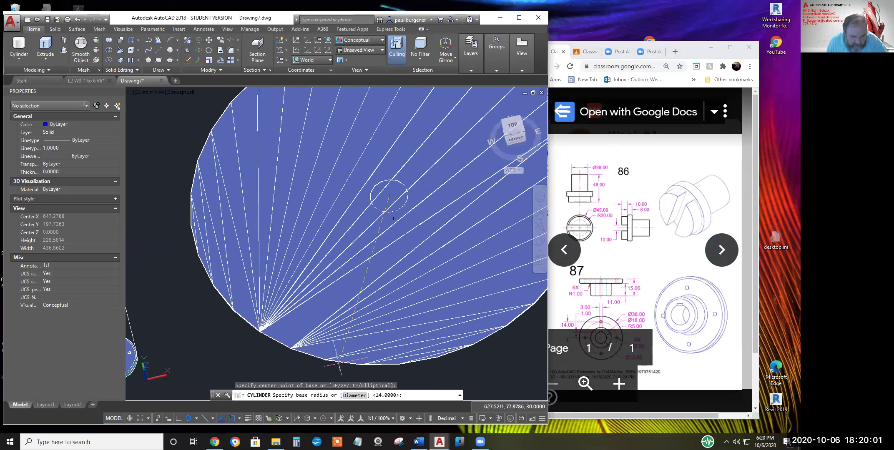
click(354, 395)
scroll(389, 196, down, 5)
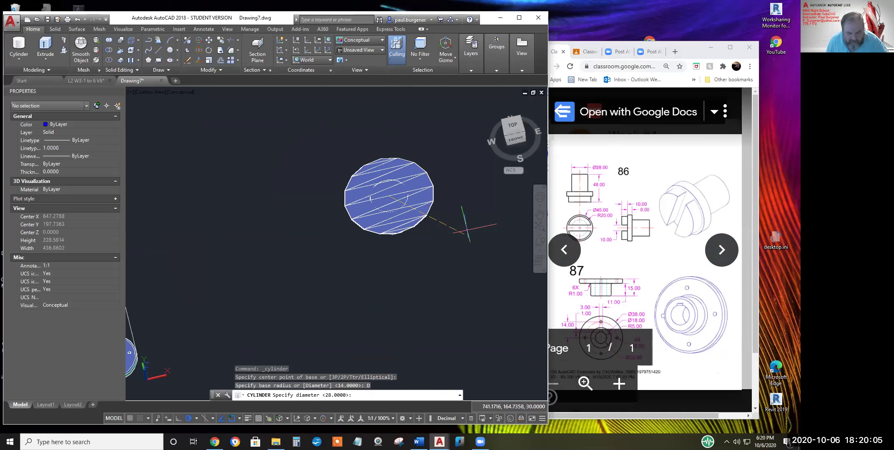
key(Return)
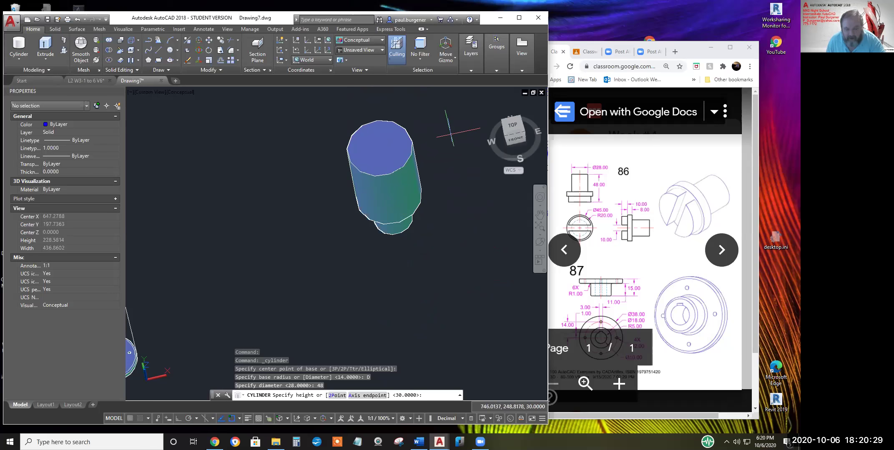
key(Return)
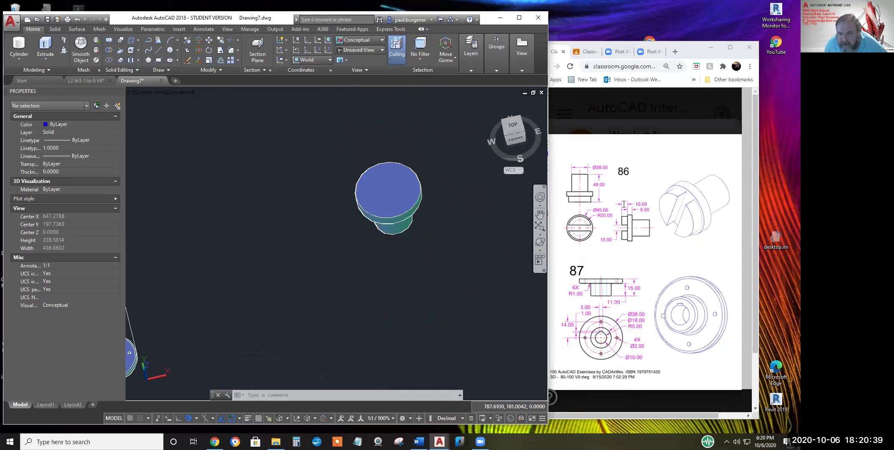
Stack a radius-20, height-10 cylinder on the disc, then zoom in and orbit slightly
click(19, 46)
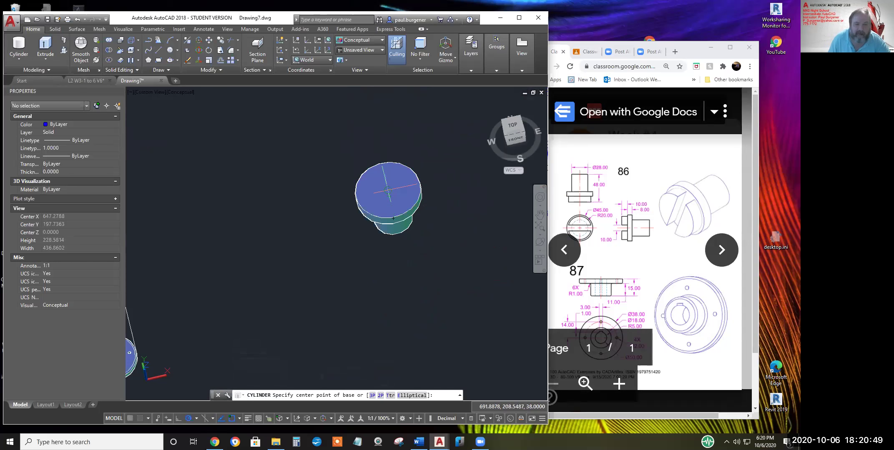
click(393, 218)
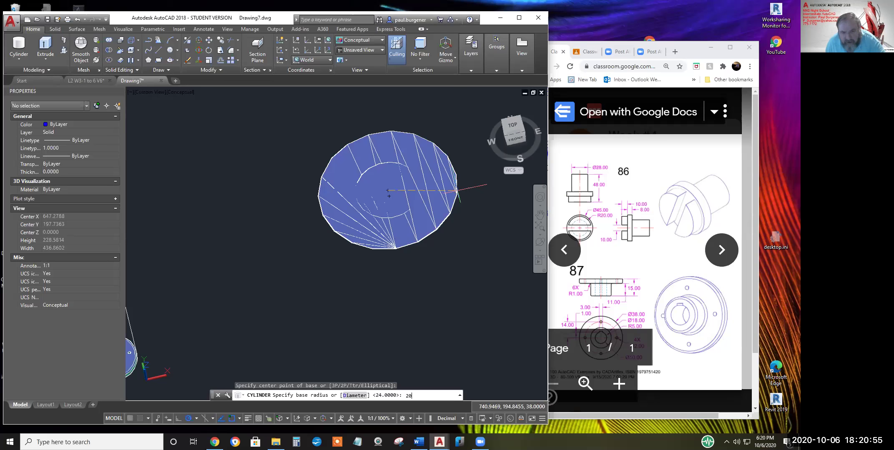
text(20)
key(Return)
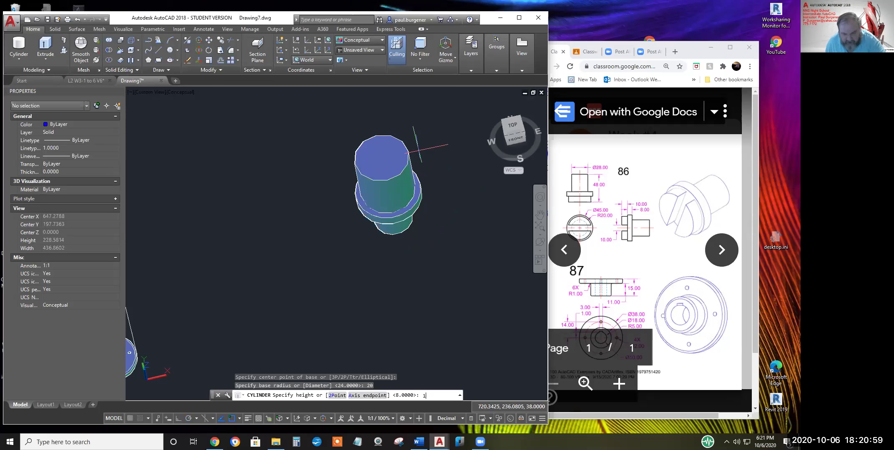
key(Return)
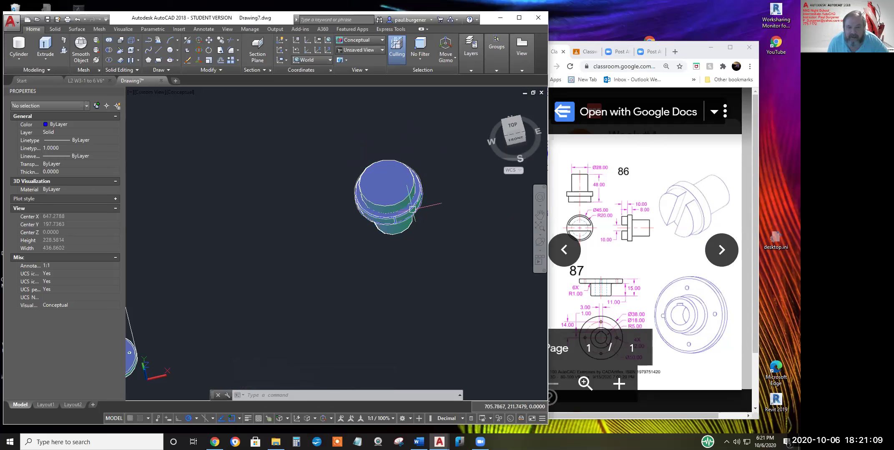
scroll(405, 209, up, 2)
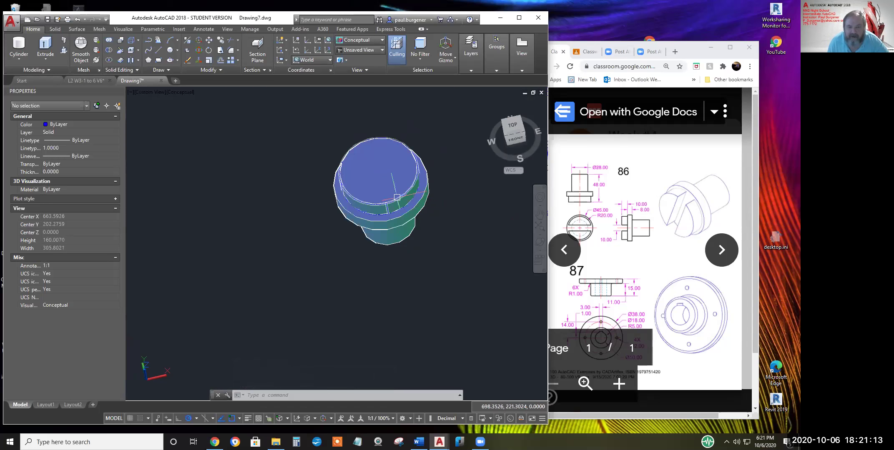
shift+middle_drag(401, 205, 416, 211)
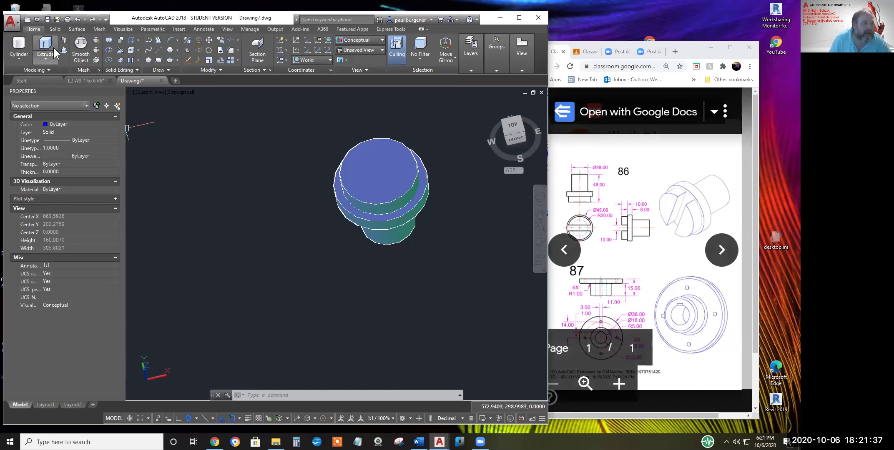
Create a box with length 10, width 60 and height 20 beside the pin
click(18, 59)
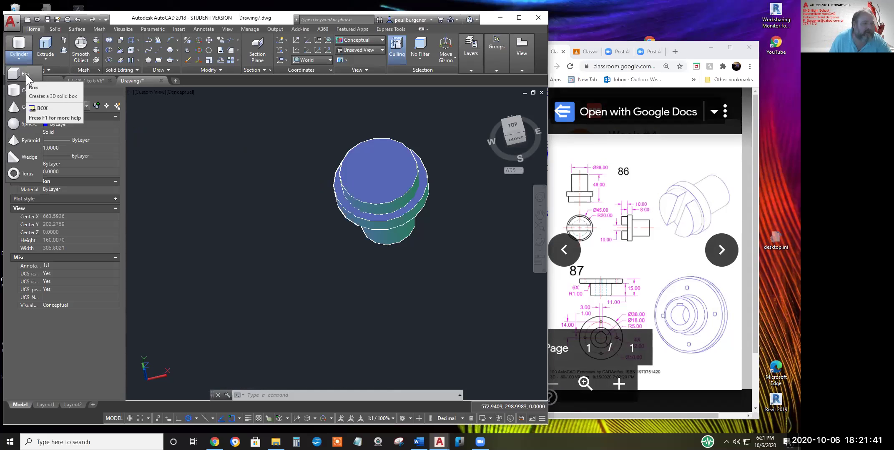
click(26, 74)
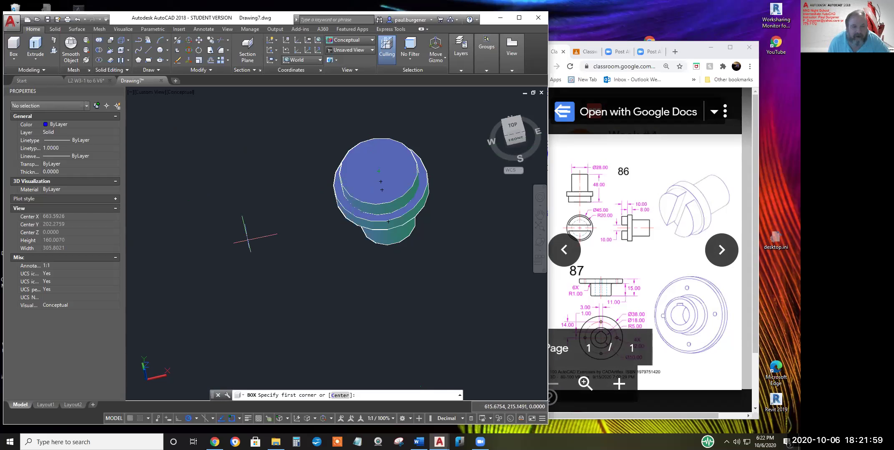
click(247, 244)
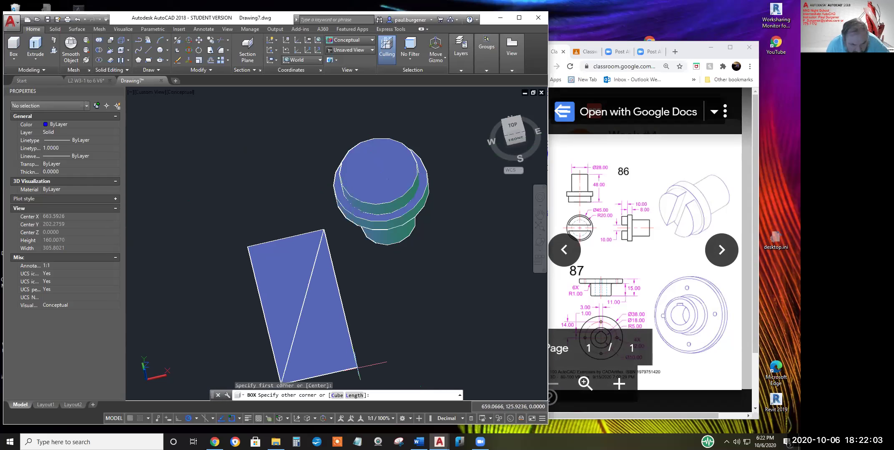
click(354, 395)
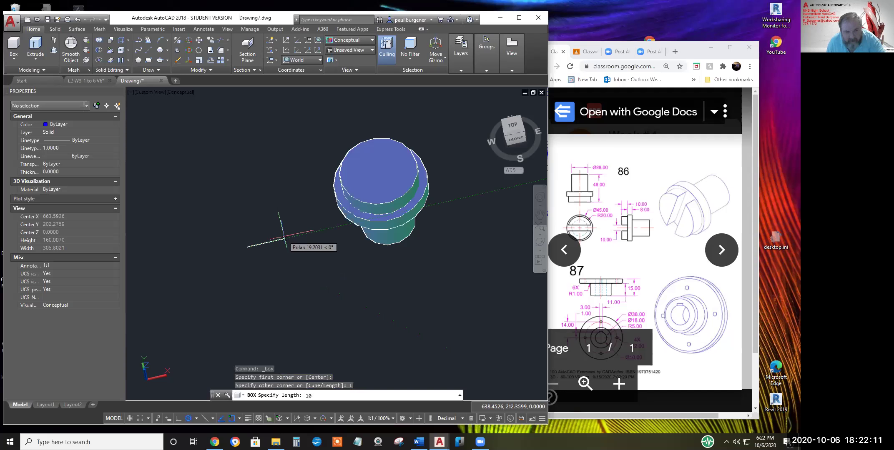
key(Return)
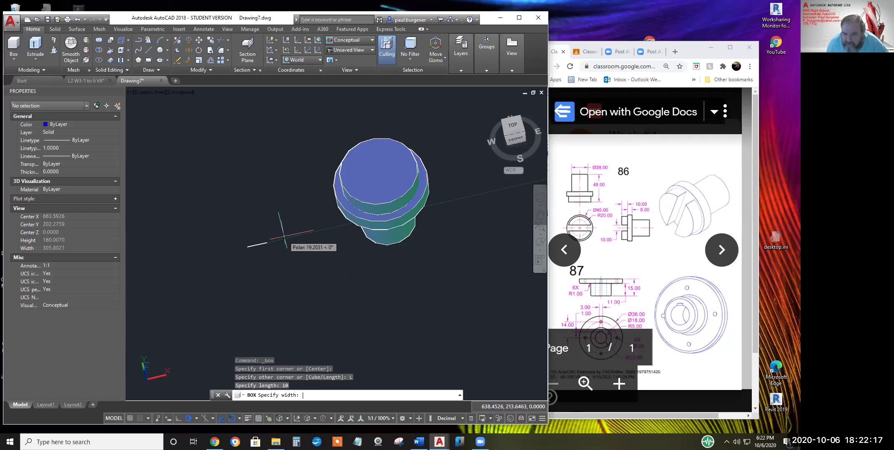
text(6)
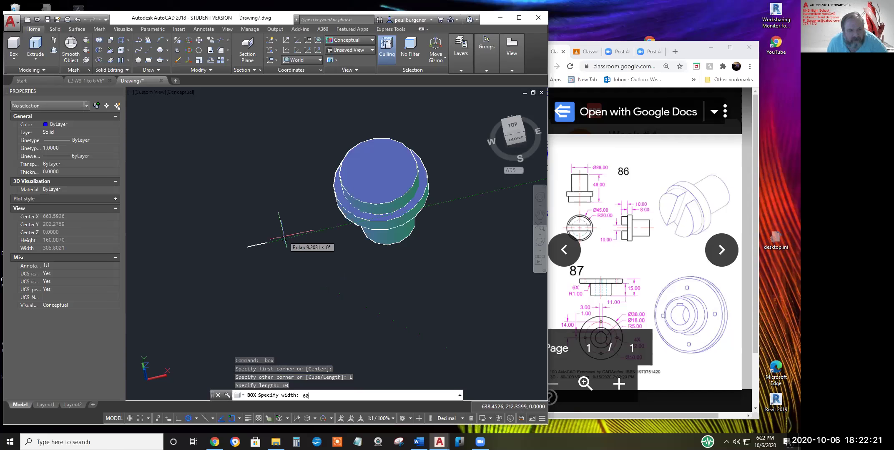
text(0)
key(Return)
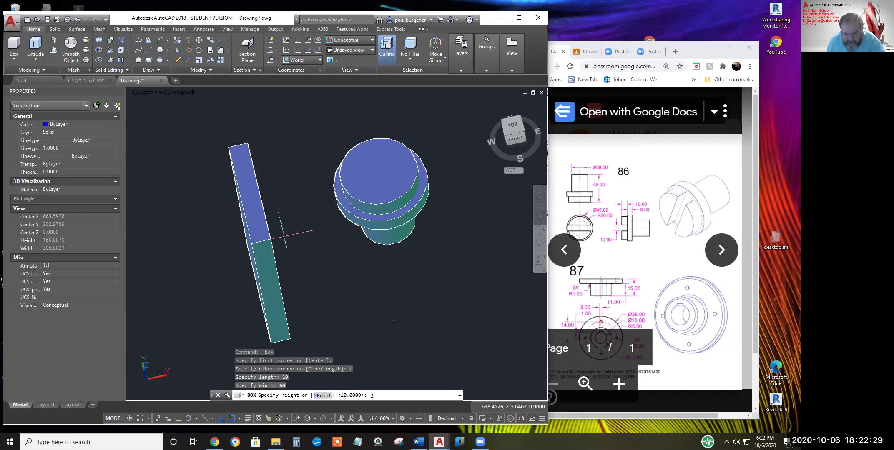
key(Return)
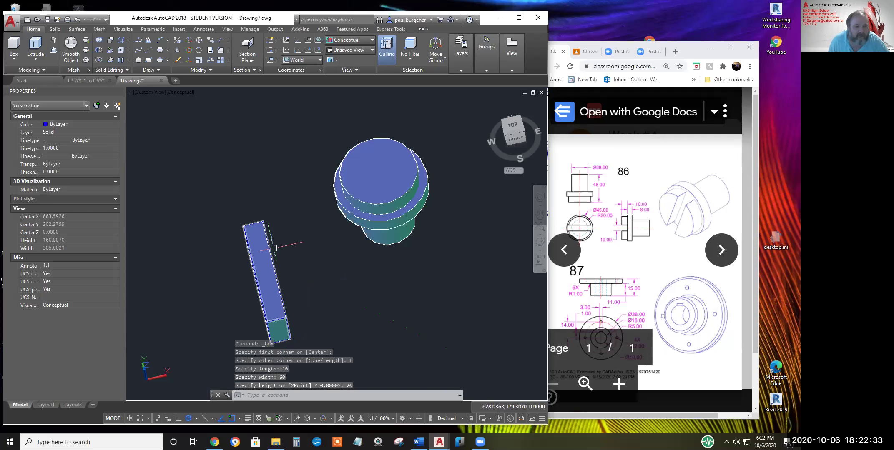
Move the box by its lower end onto the head's rim, then orbit to a tilted view
click(199, 40)
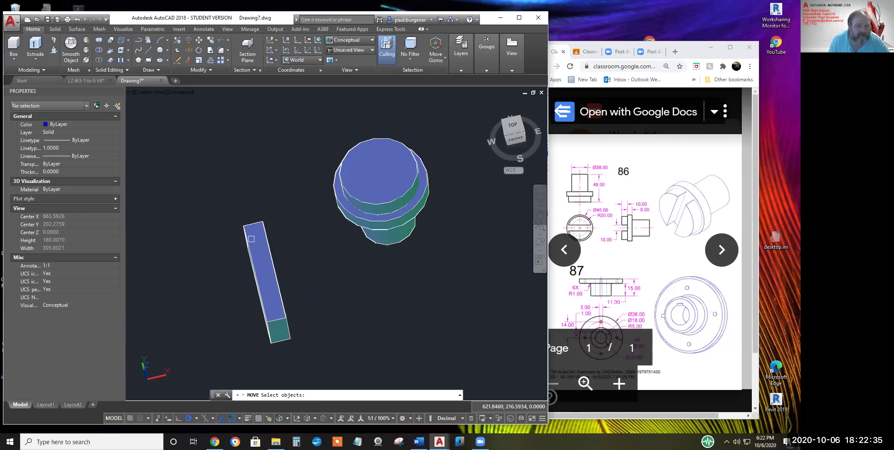
click(287, 321)
key(Return)
click(282, 341)
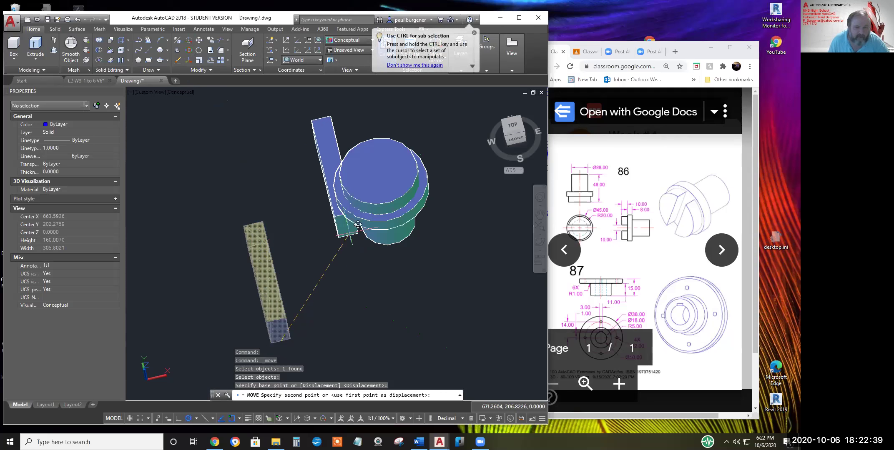
click(398, 211)
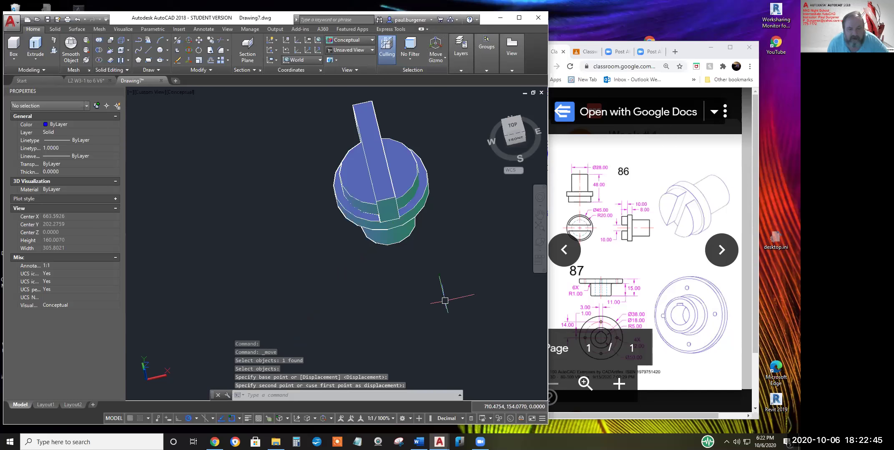
click(541, 242)
drag(375, 240, 410, 173)
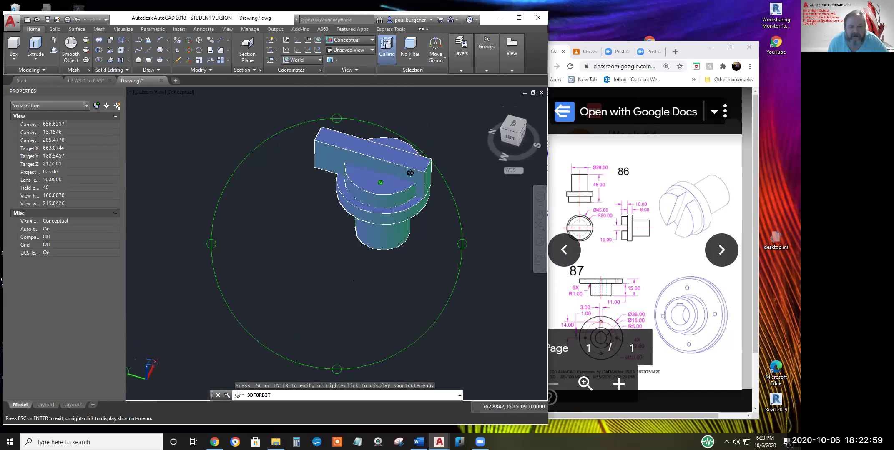
Exit orbit and subtract the box from the pin, cutting a slot across its head
right_click(413, 188)
click(437, 199)
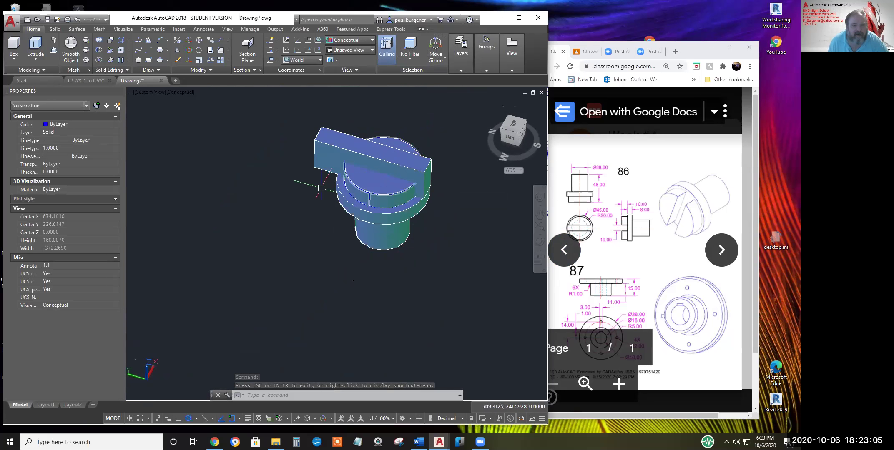
click(99, 50)
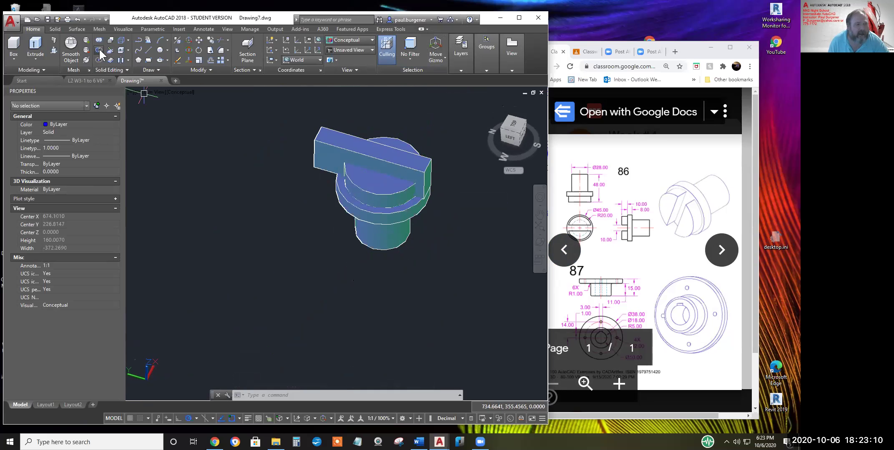
click(381, 194)
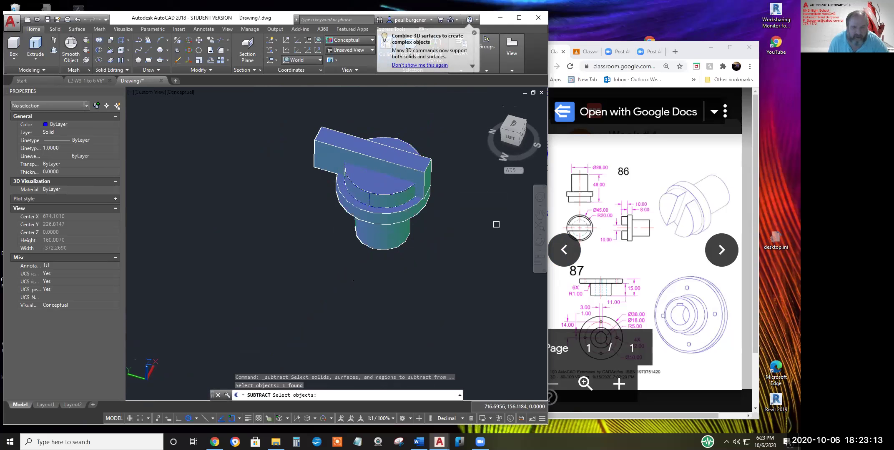
key(Return)
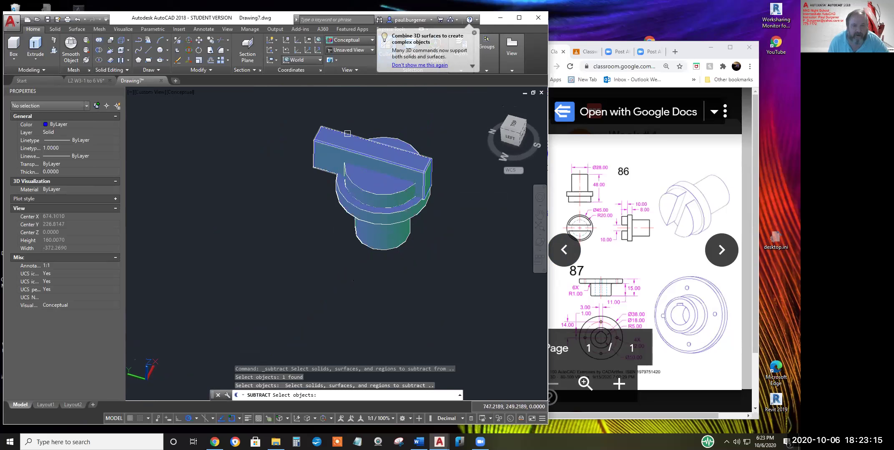
click(347, 134)
key(Return)
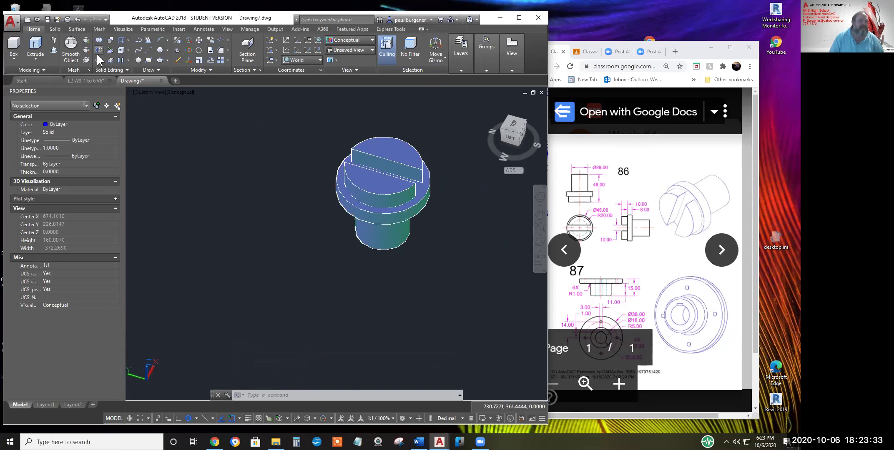
Union all three pin parts into one solid using a window selection
click(100, 41)
click(304, 112)
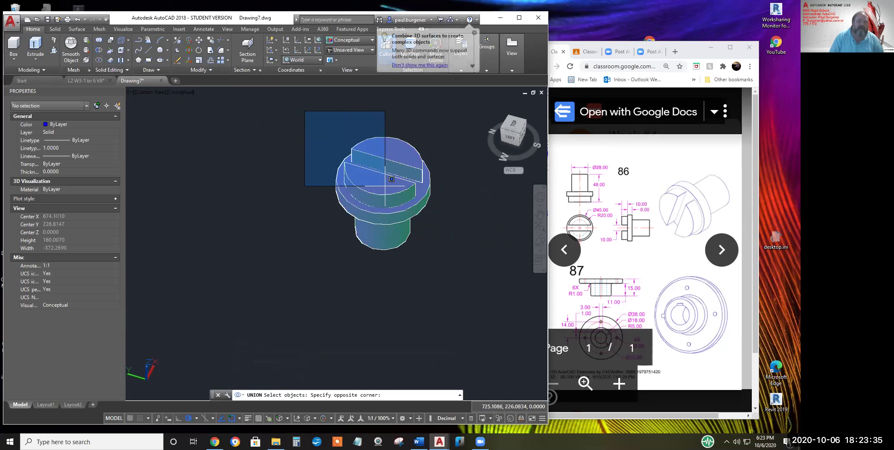
click(449, 262)
key(Return)
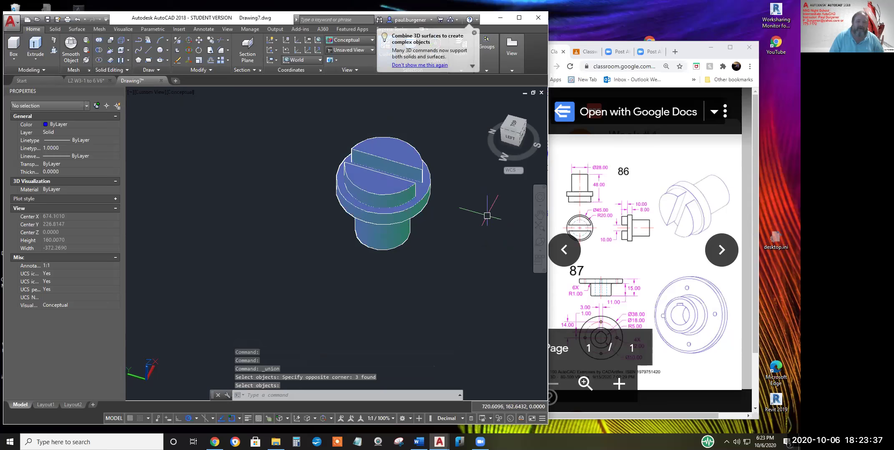
Orbit the slotted pin to inspect it from above and upright, then exit orbit
click(541, 242)
drag(415, 214, 409, 237)
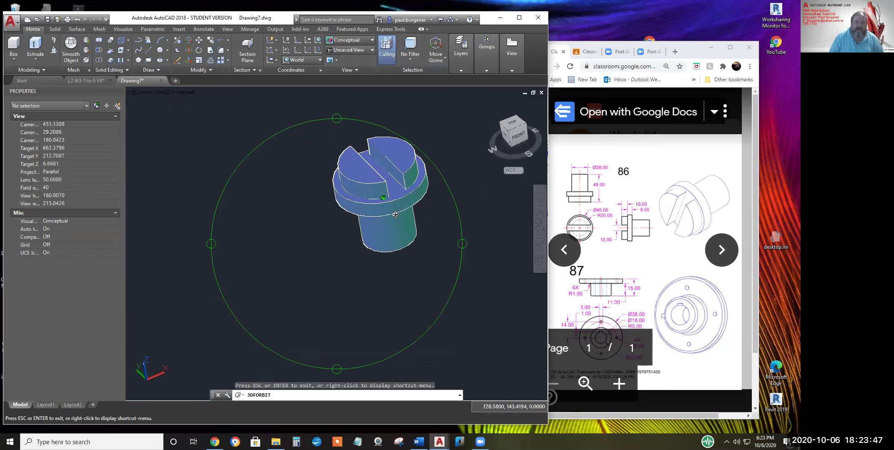
drag(465, 236, 417, 228)
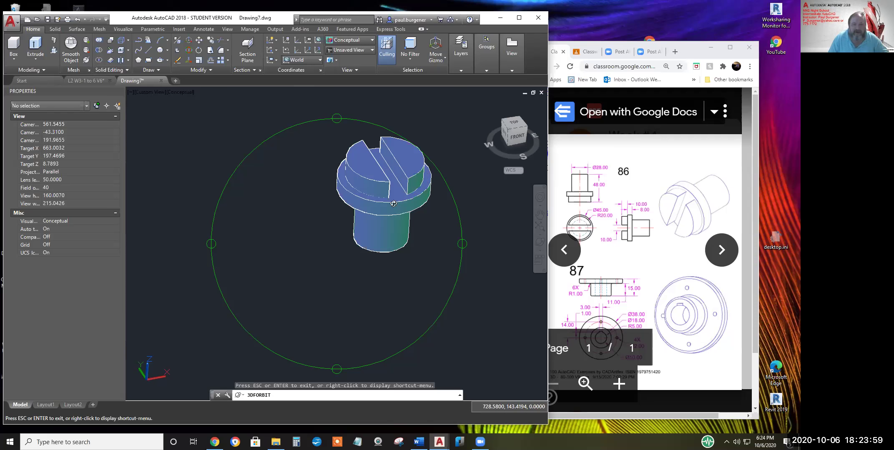
right_click(450, 160)
click(463, 164)
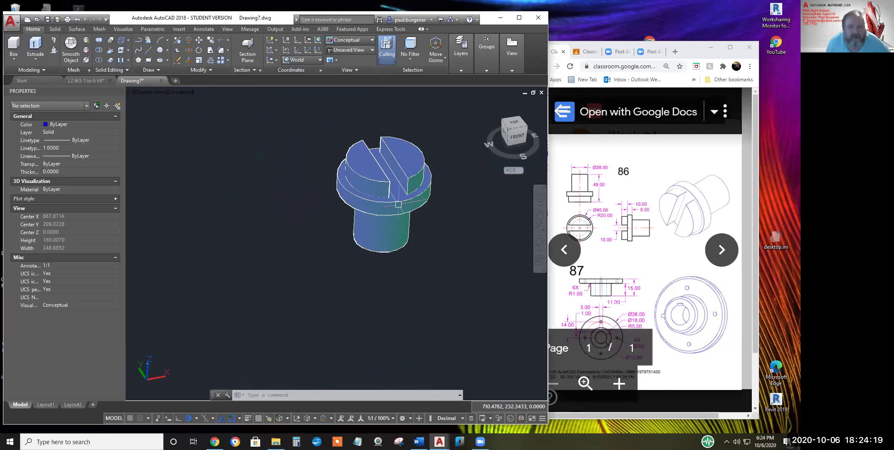
Fillet two slot edges of the screw head with radius 1
click(222, 49)
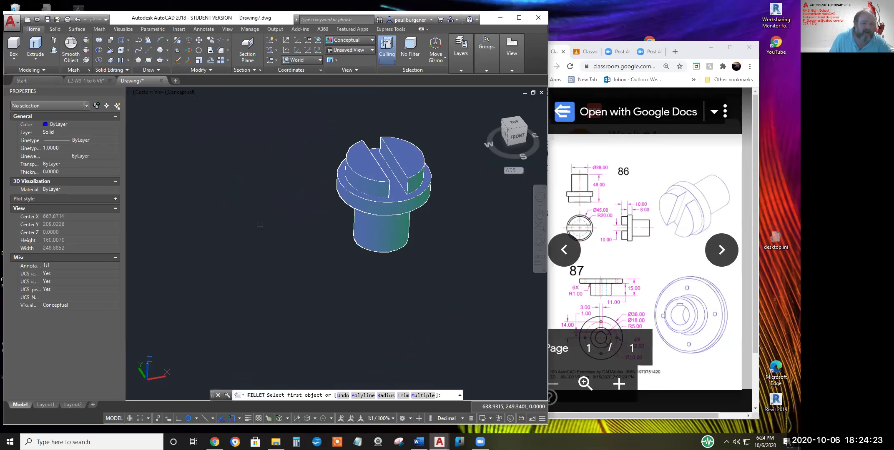
click(384, 395)
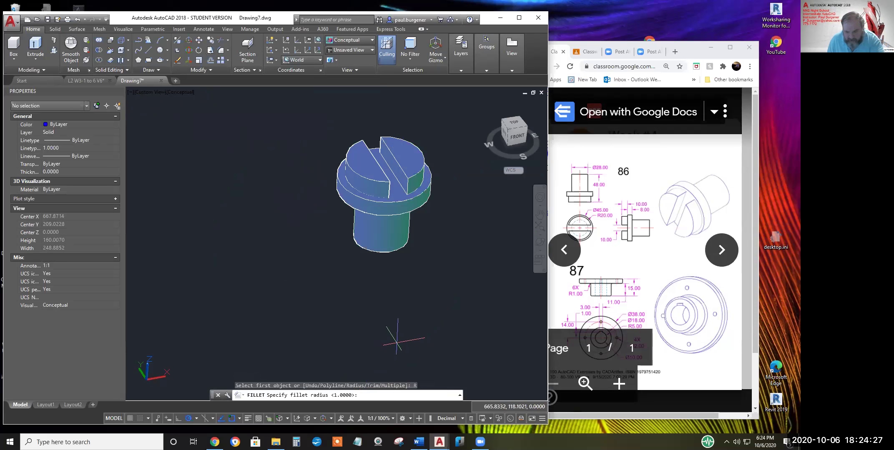
key(Return)
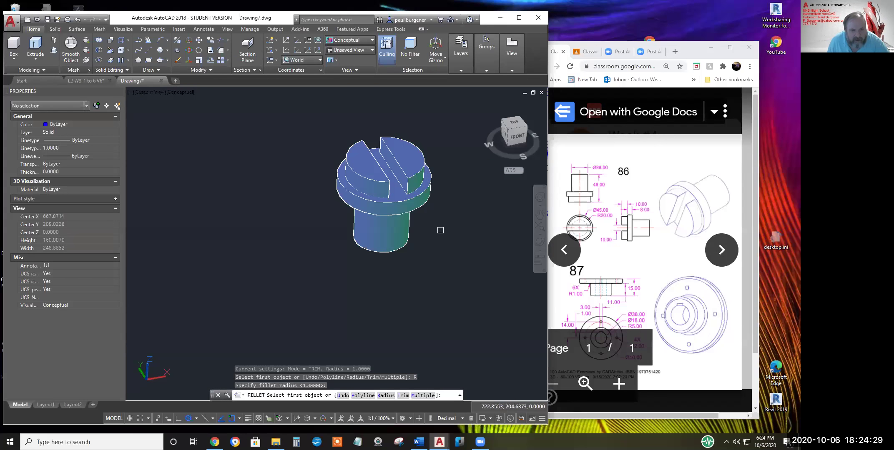
scroll(414, 187, up, 2)
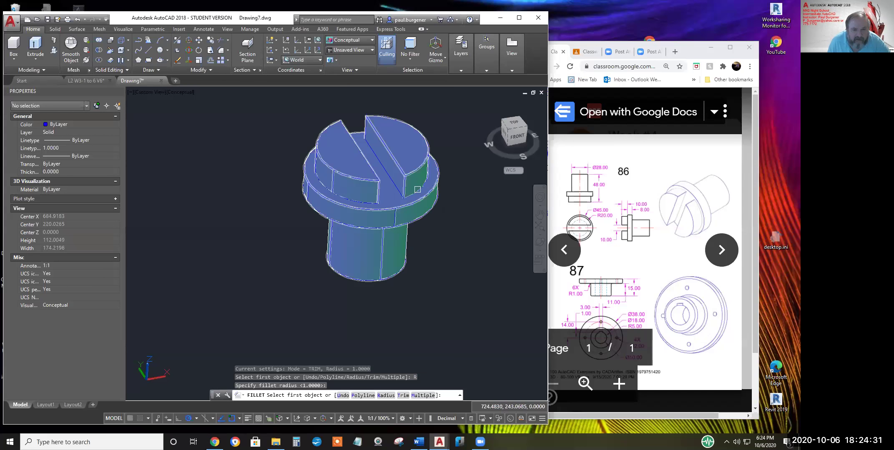
click(417, 189)
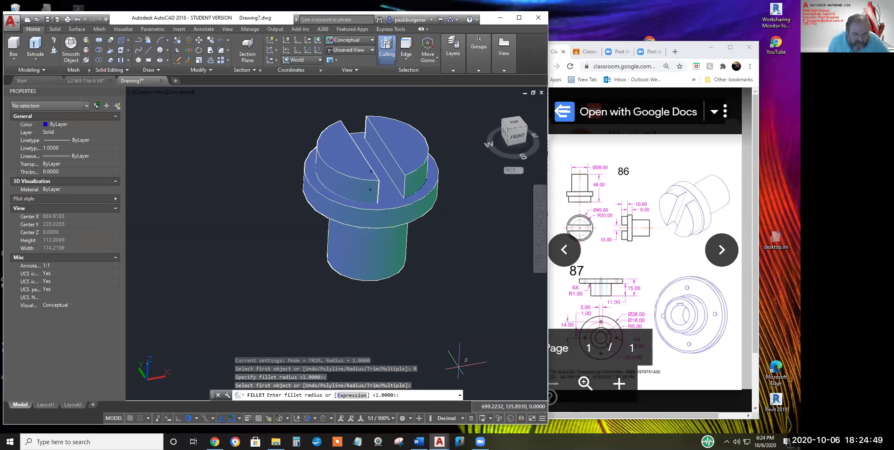
key(Return)
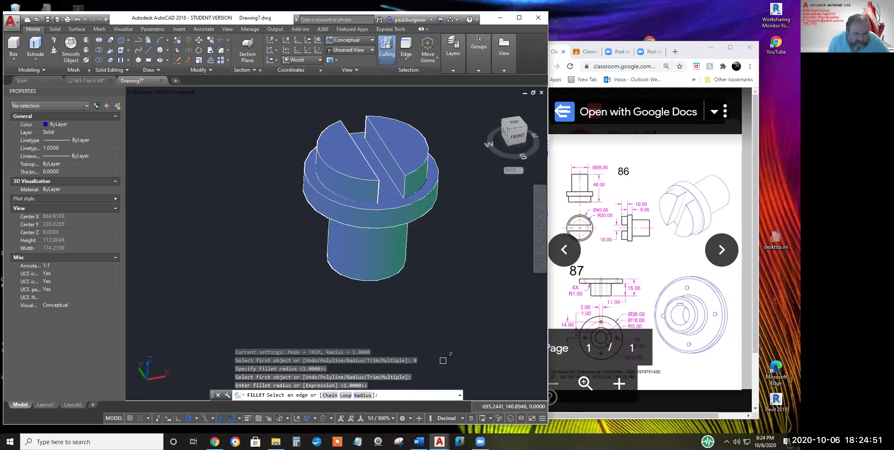
click(414, 194)
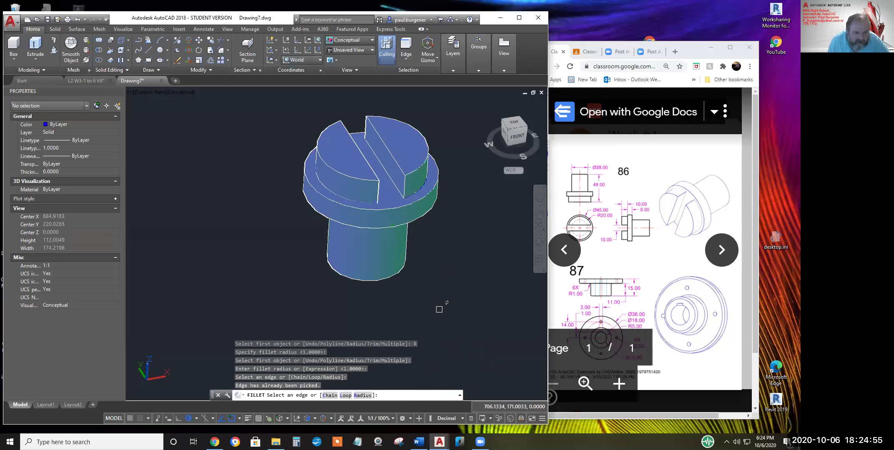
click(395, 184)
key(Return)
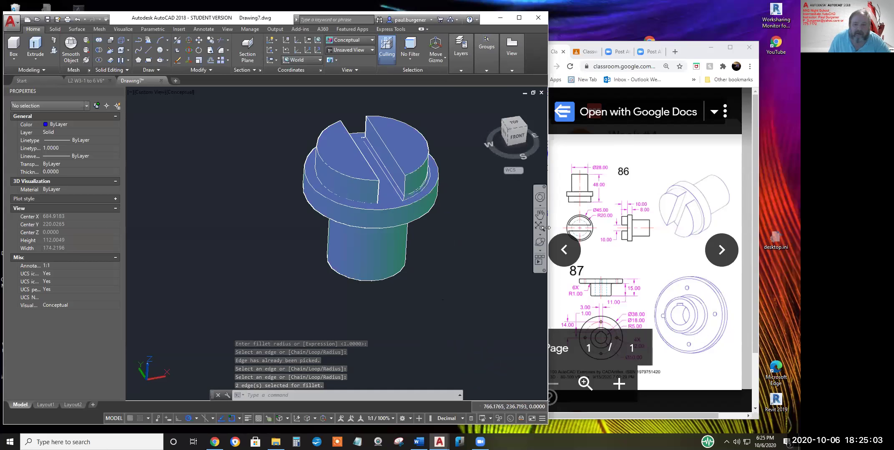
Orbit the screw so the slot's side face is visible
click(539, 242)
drag(420, 256, 303, 262)
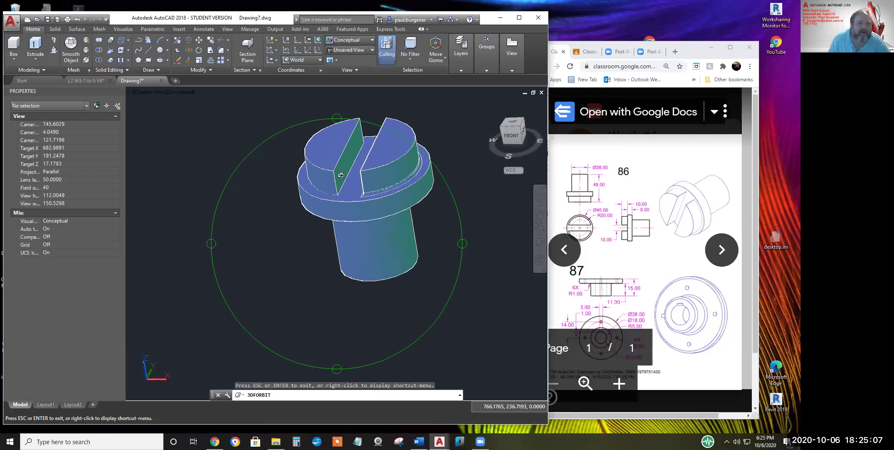
key(Escape)
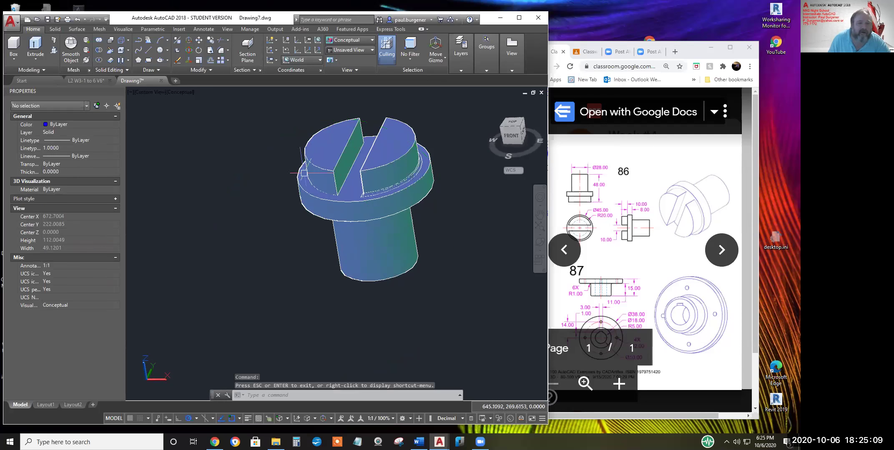
Fillet the top slot edge, another slot edge and a collar edge at radius 1
click(220, 50)
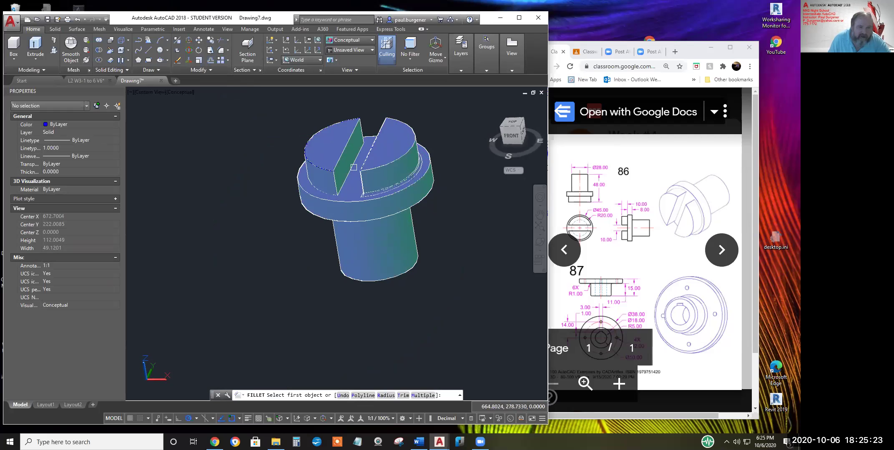
click(360, 120)
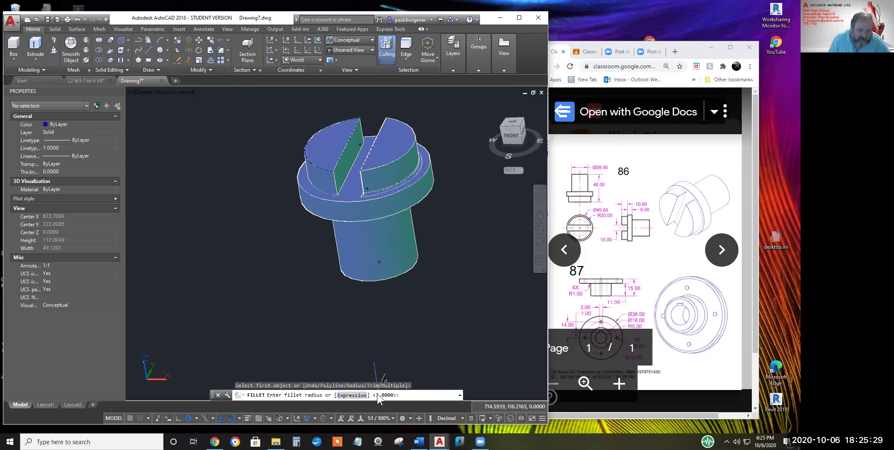
key(Return)
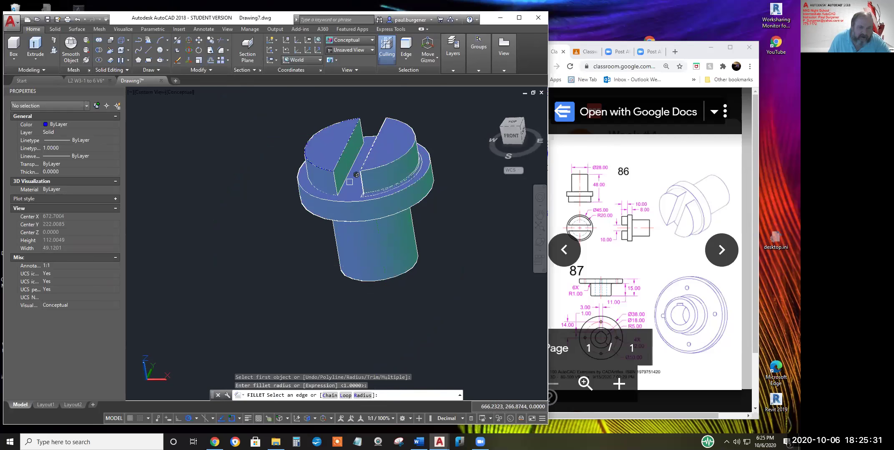
click(352, 167)
click(325, 193)
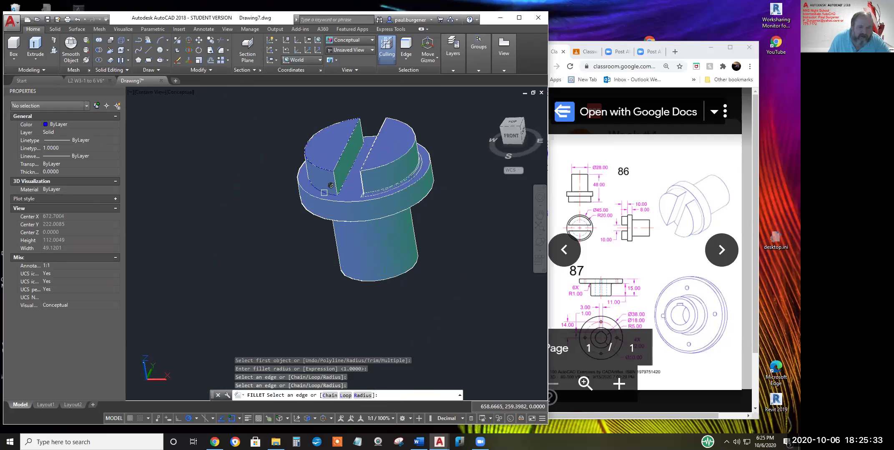
key(Return)
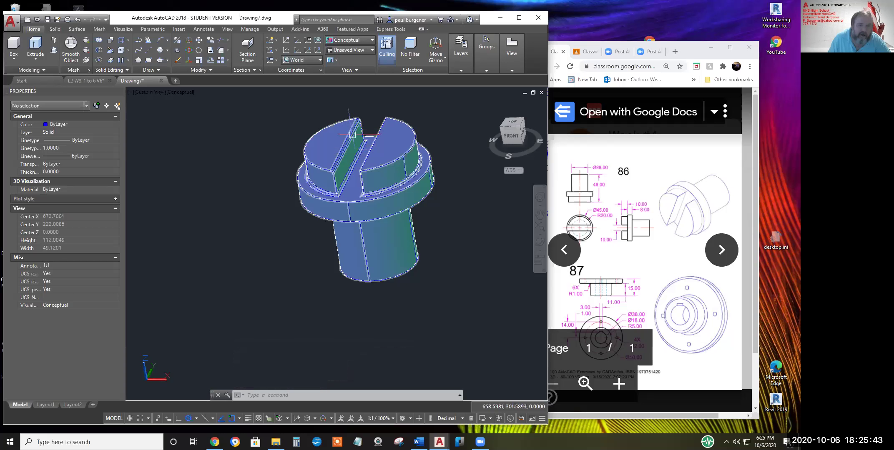
Run another fillet with radius 0, then radius 1, on the remaining slot edges
click(222, 50)
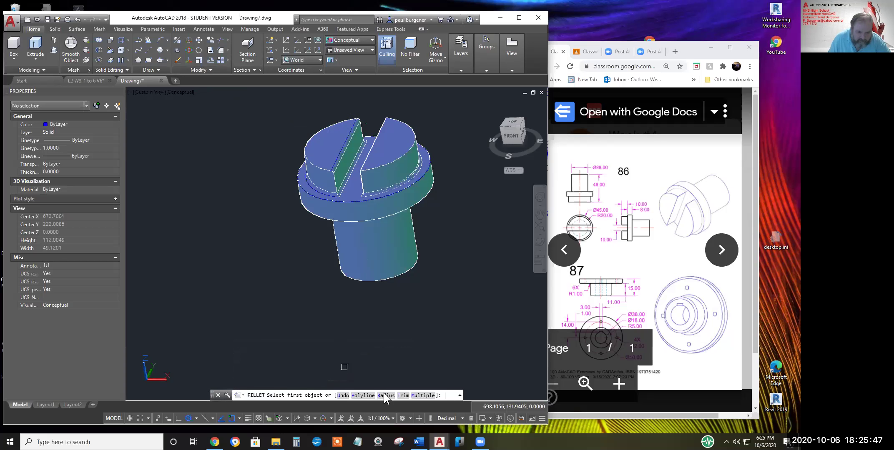
click(384, 394)
text(0)
key(Return)
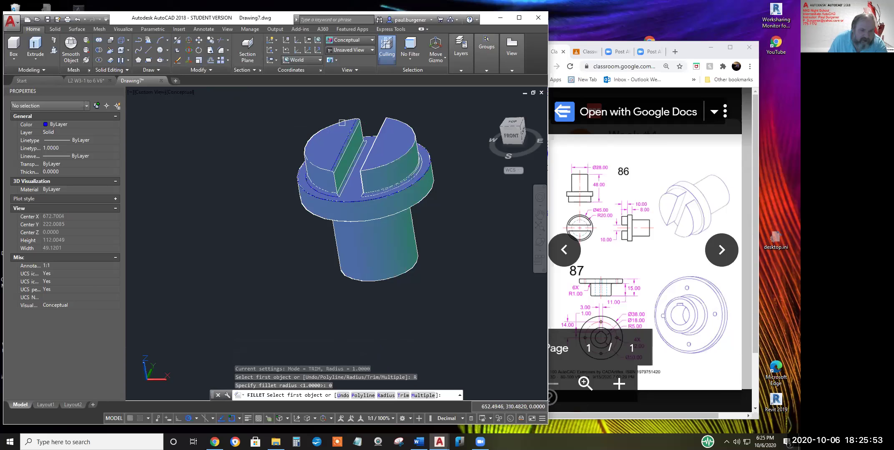
click(362, 179)
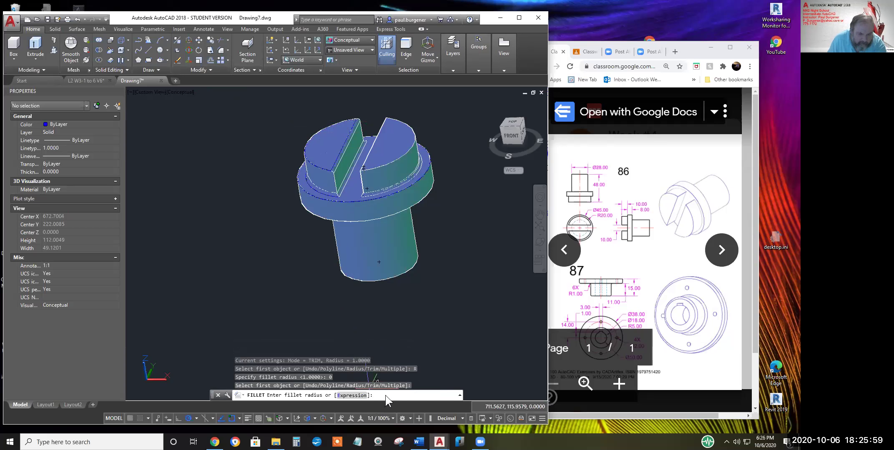
text(1)
key(Return)
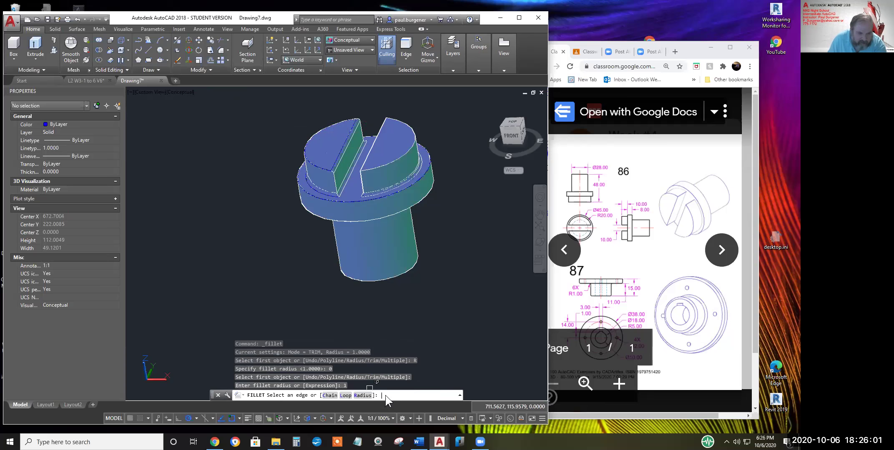
click(346, 143)
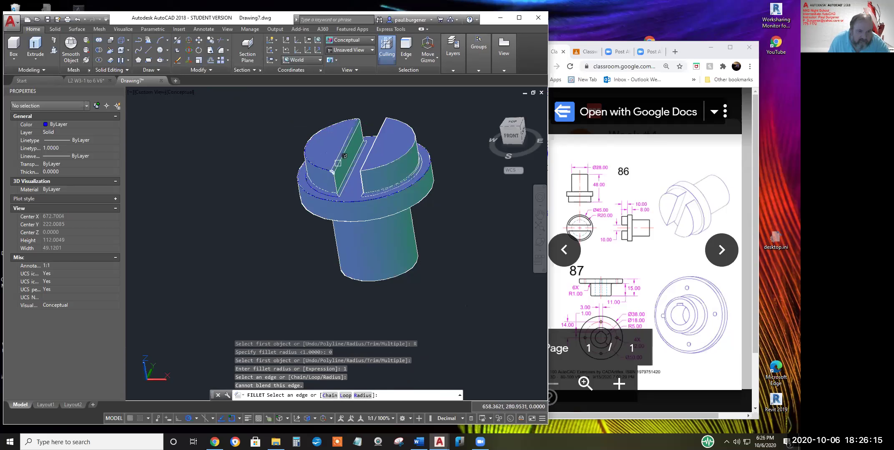
click(342, 150)
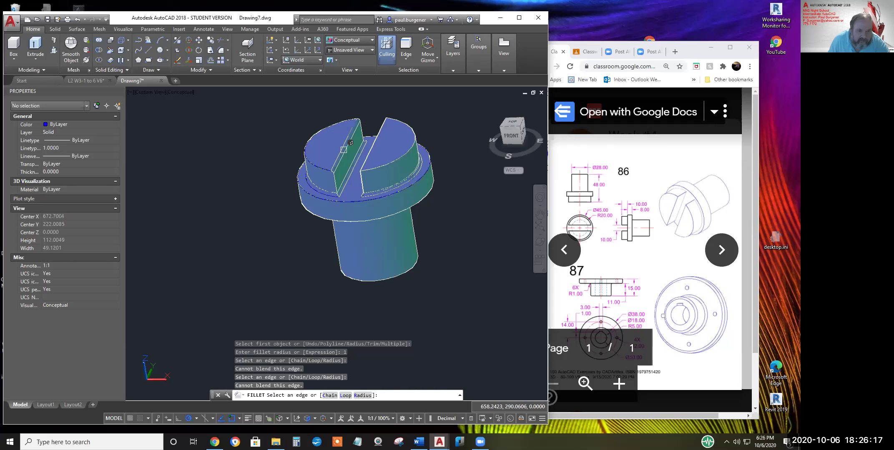
key(Return)
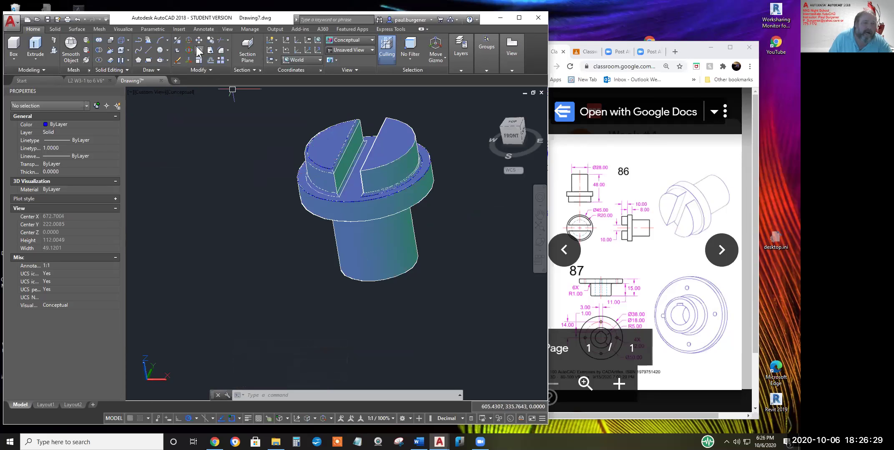
Undo the last two fillets and fillet three screw-head edges instead
click(77, 18)
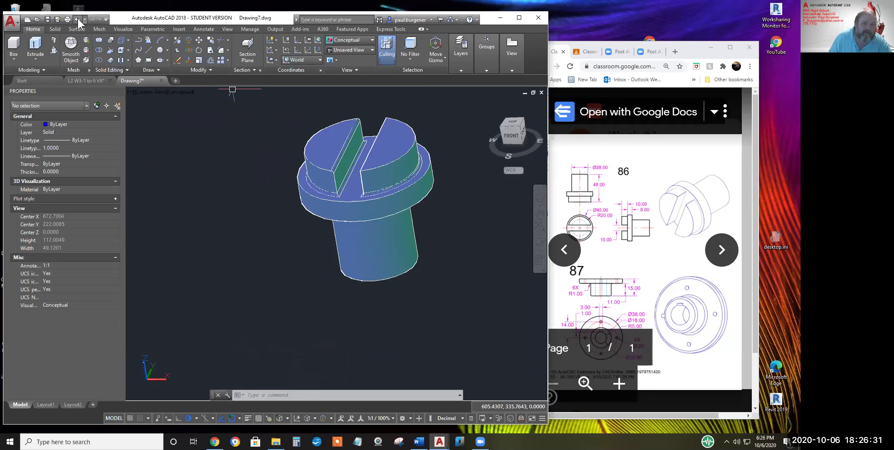
click(78, 18)
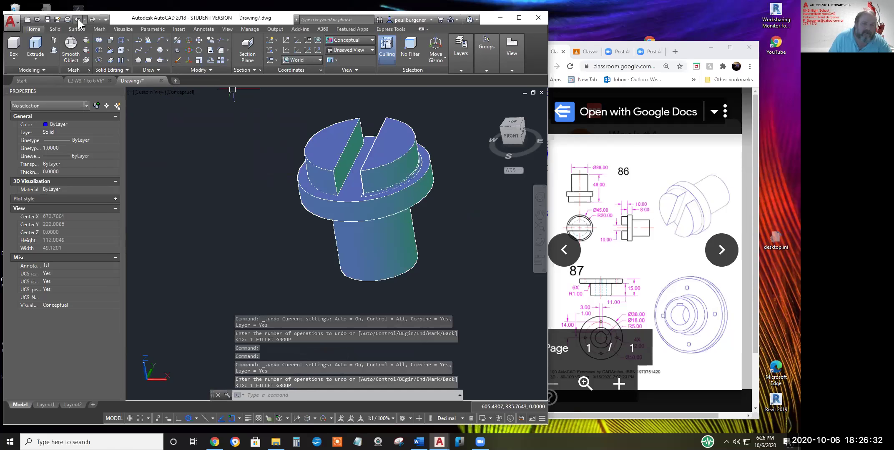
click(210, 50)
click(322, 167)
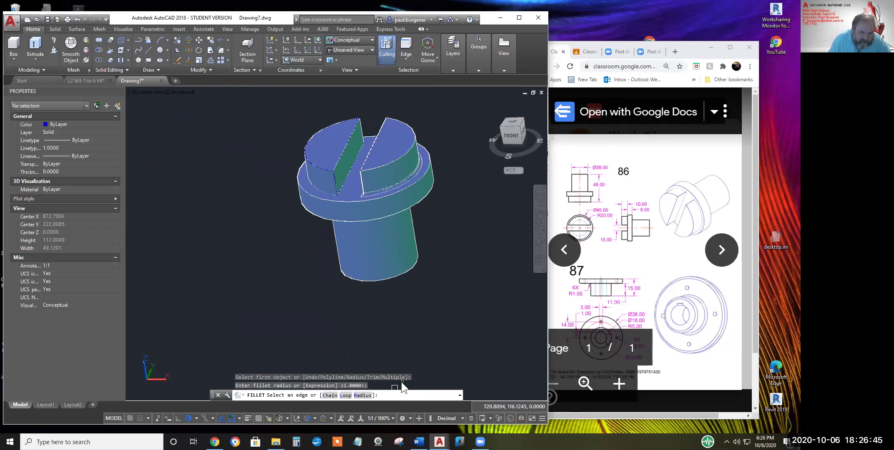
click(343, 182)
click(321, 191)
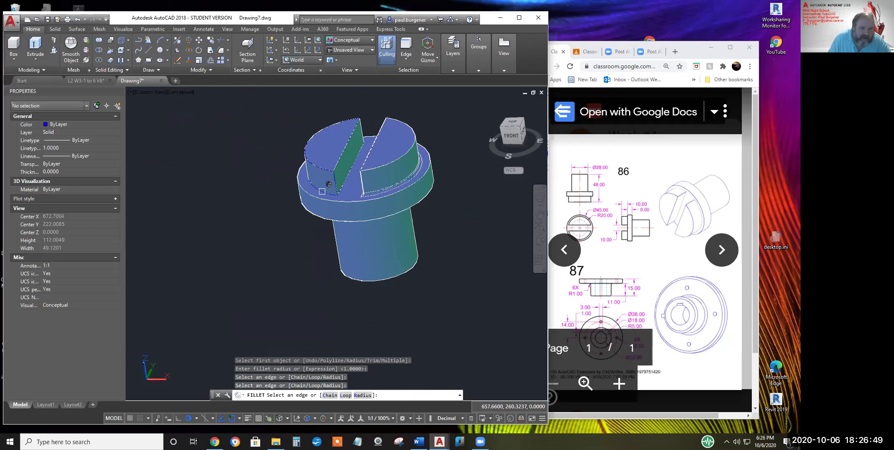
key(Return)
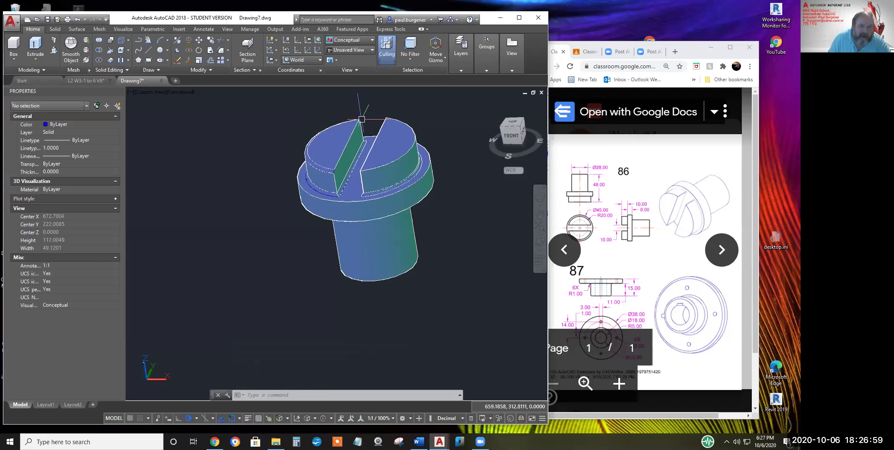
Undo that fillet and round only the two slot edges at radius 1, then zoom out
click(78, 19)
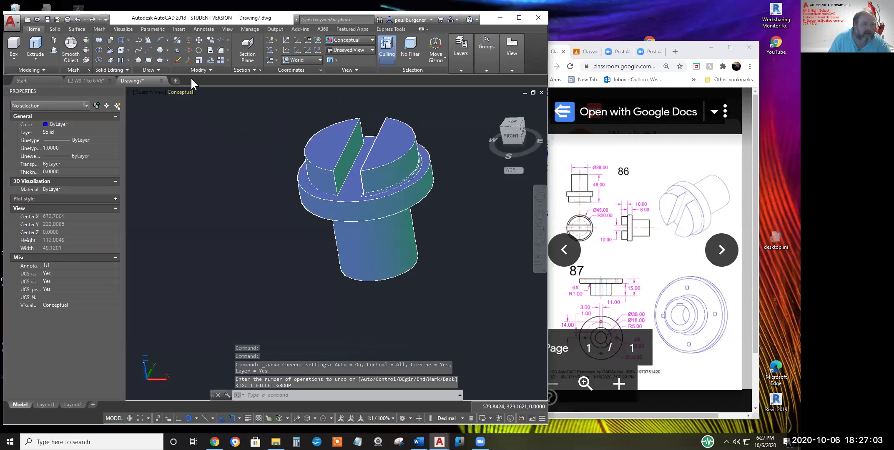
click(220, 50)
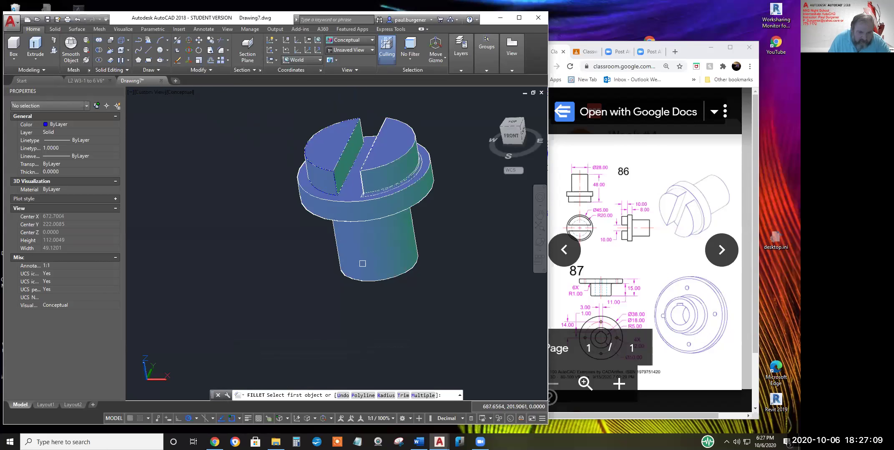
click(349, 174)
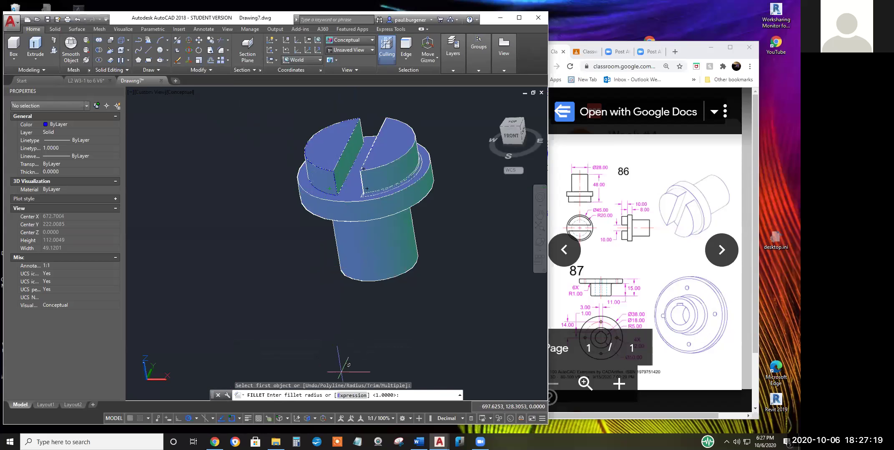
key(Return)
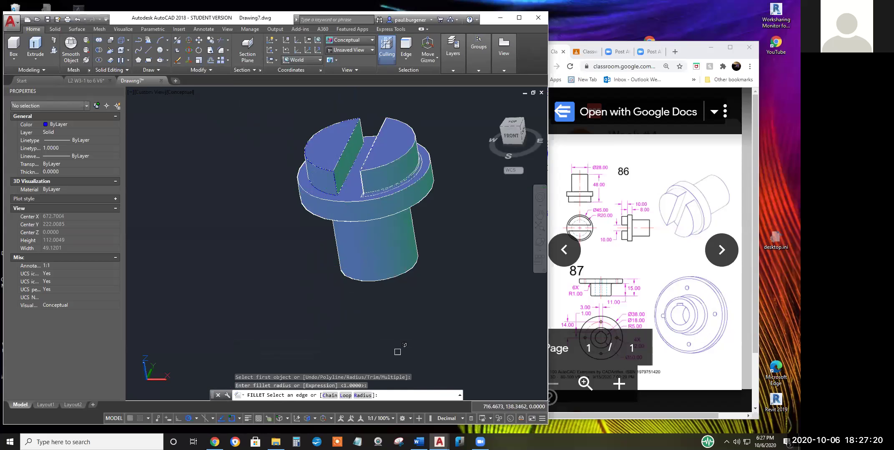
click(343, 182)
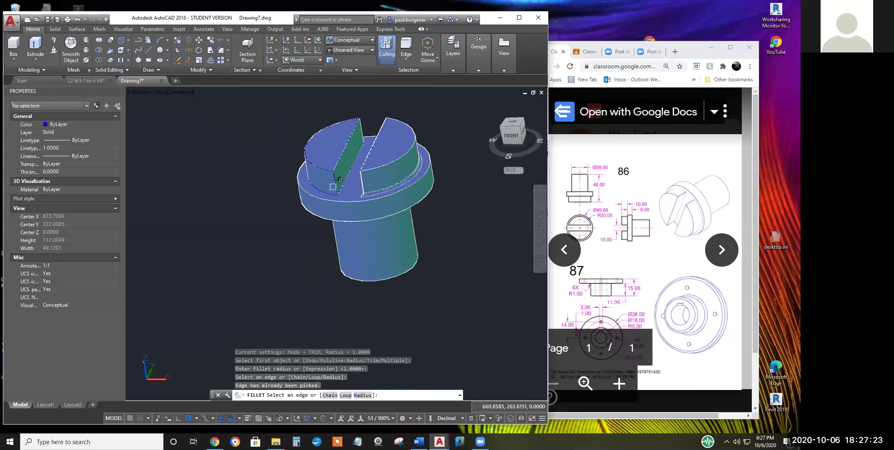
click(329, 188)
key(Return)
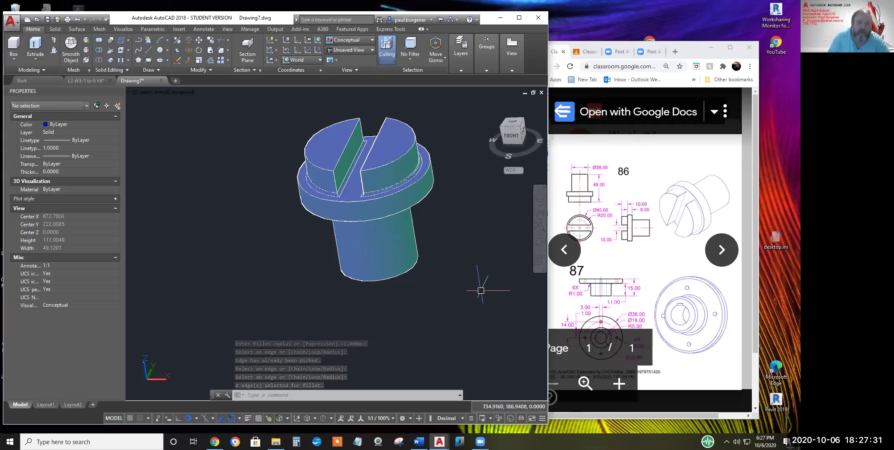
scroll(455, 269, down, 2)
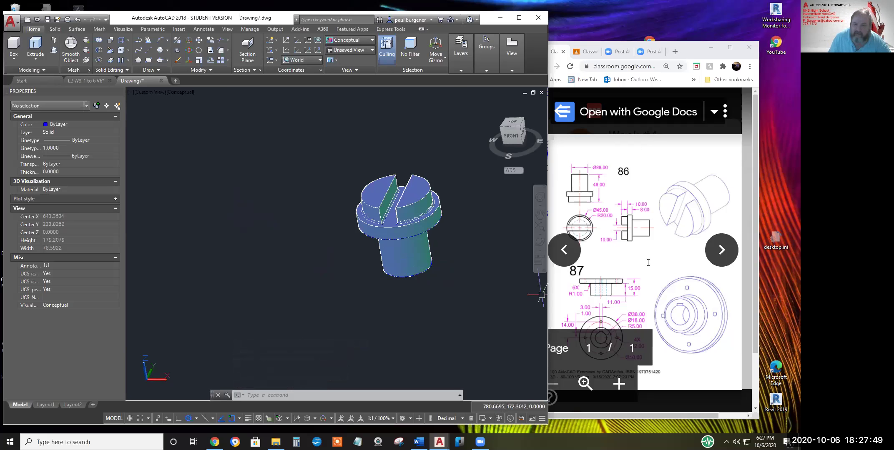
Bring the exercise viewer forward and go back to the page with drawings 68, 71 and 74
click(564, 253)
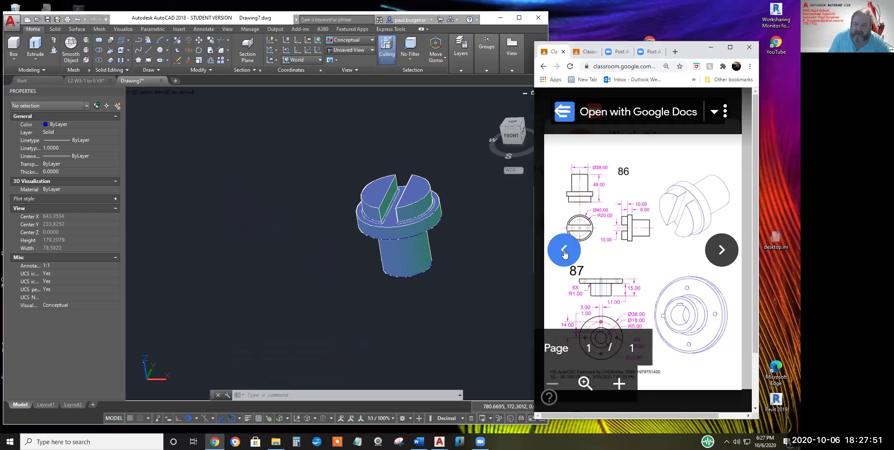
click(564, 252)
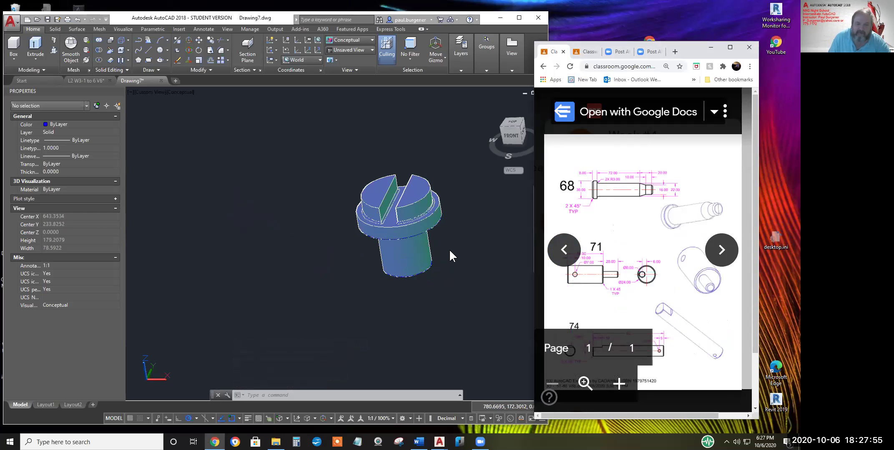
click(461, 262)
Switch the viewport to the top view of the drawing
middle_drag(408, 264, 327, 272)
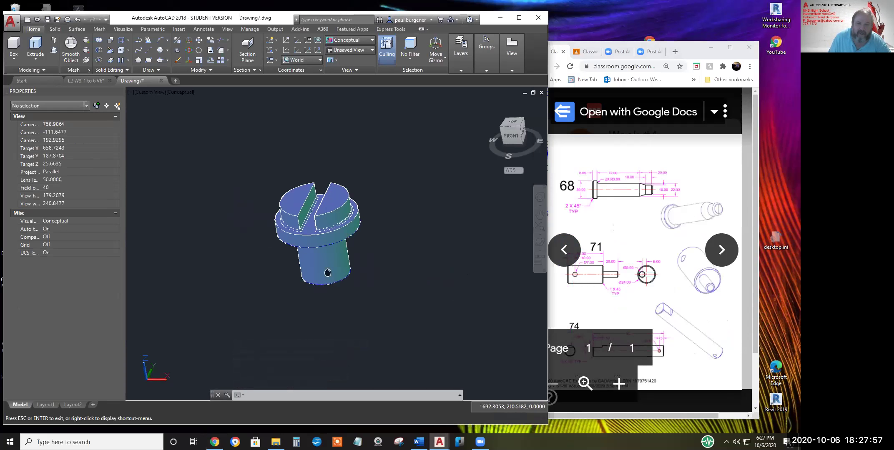
key(Escape)
click(487, 103)
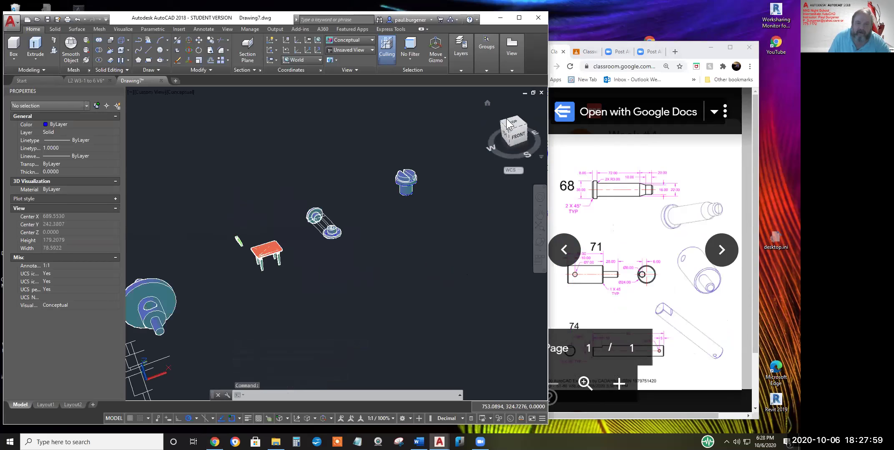
click(515, 125)
middle_drag(450, 188, 370, 214)
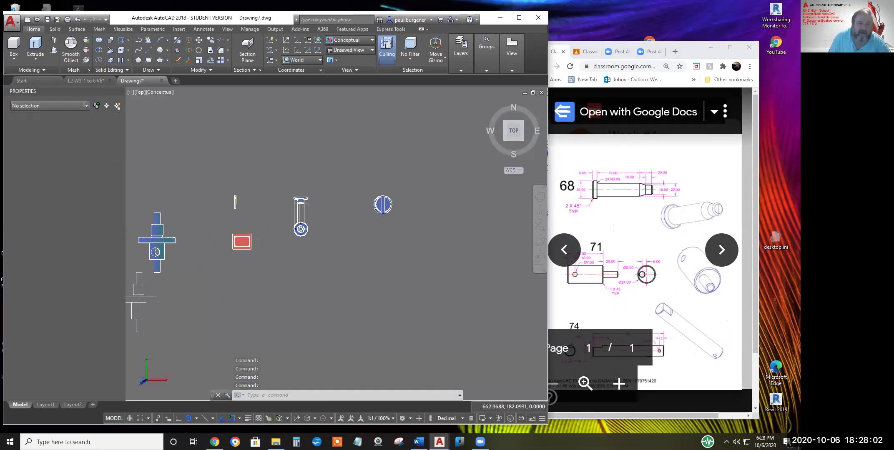
Change the projection from Perspective to Parallel and pan the drawing left
click(139, 92)
click(161, 220)
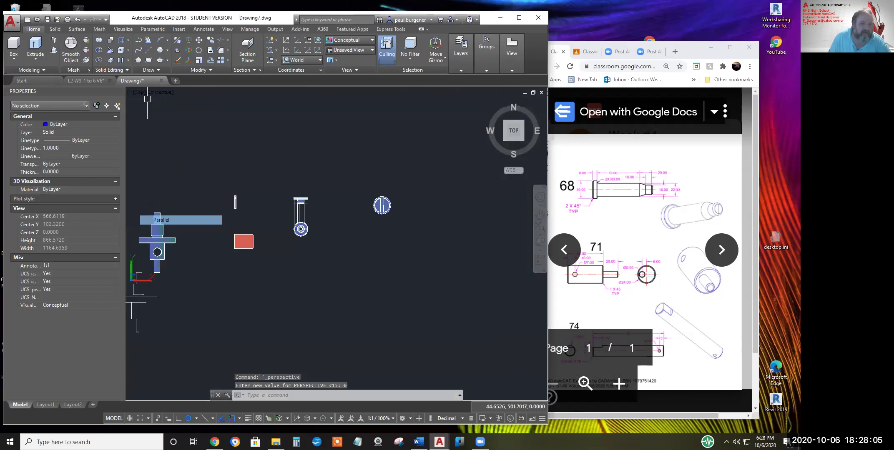
middle_drag(485, 205, 410, 210)
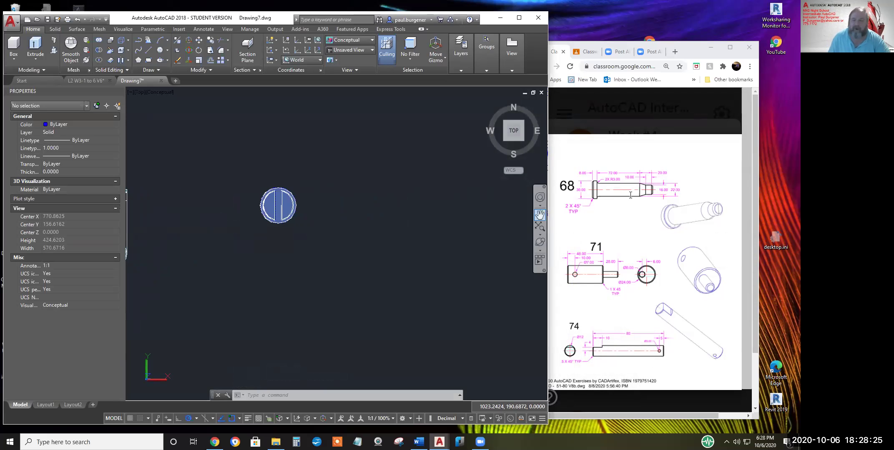
middle_drag(450, 194, 383, 198)
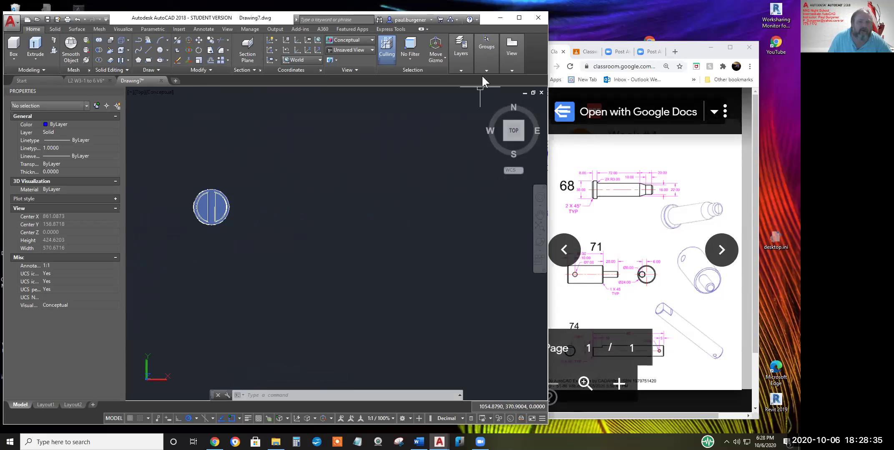
Make layer 0 current and draw a 72-unit horizontal line
mouse_move(519, 78)
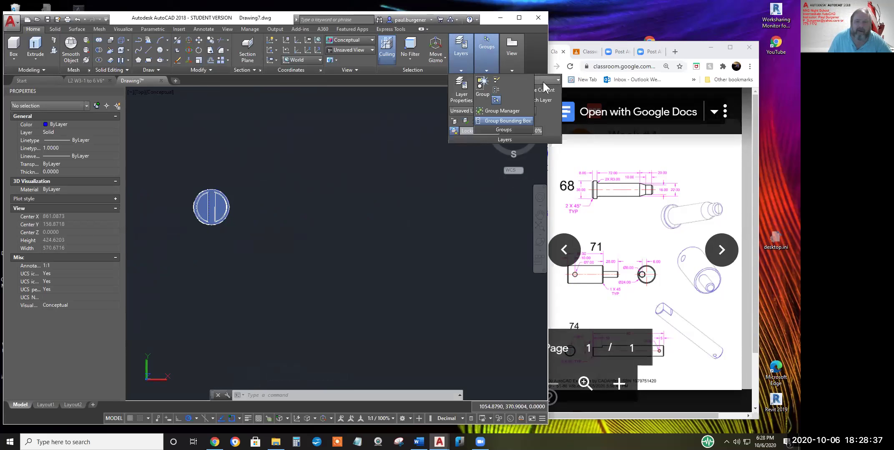
click(520, 87)
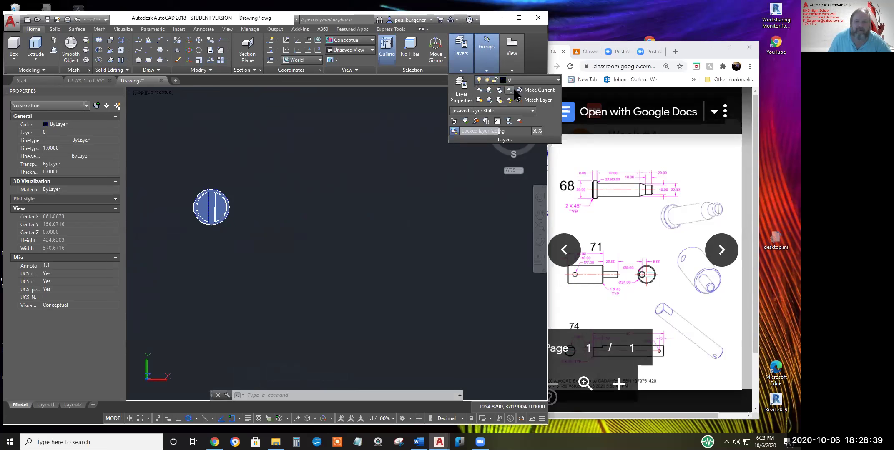
click(148, 50)
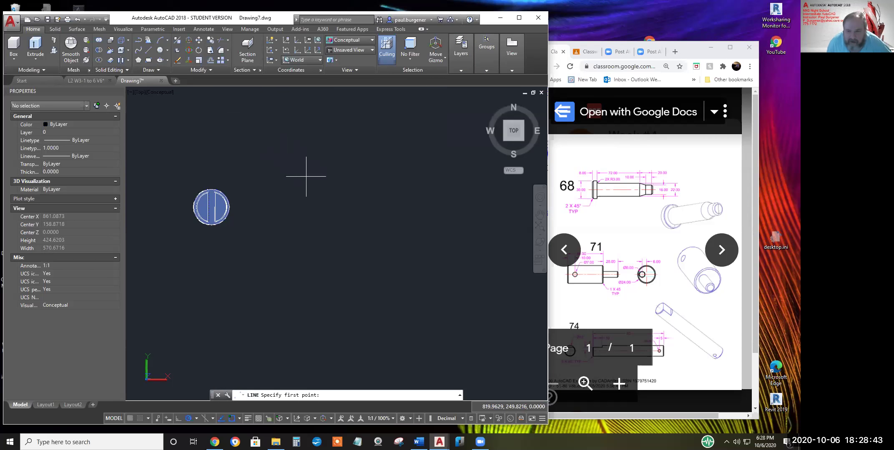
click(305, 176)
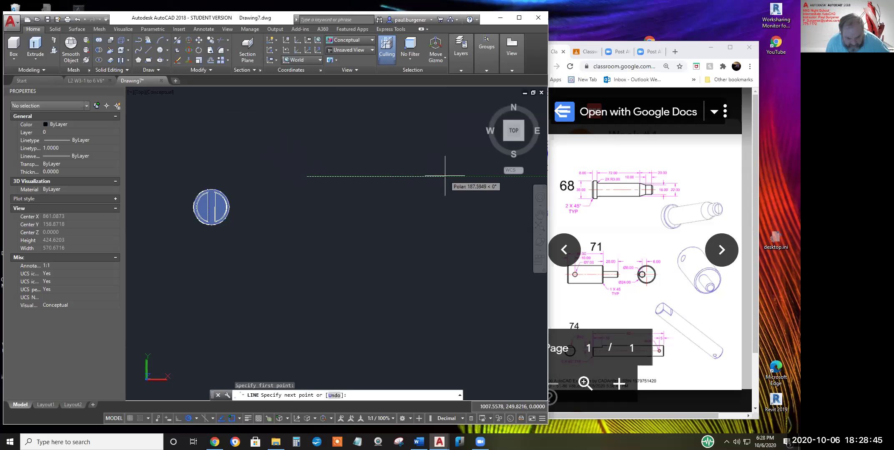
text(7)
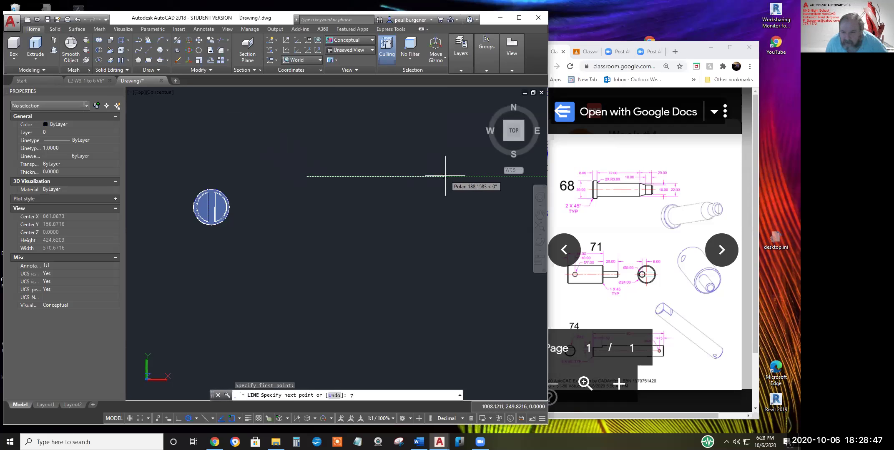
text(2)
key(Return)
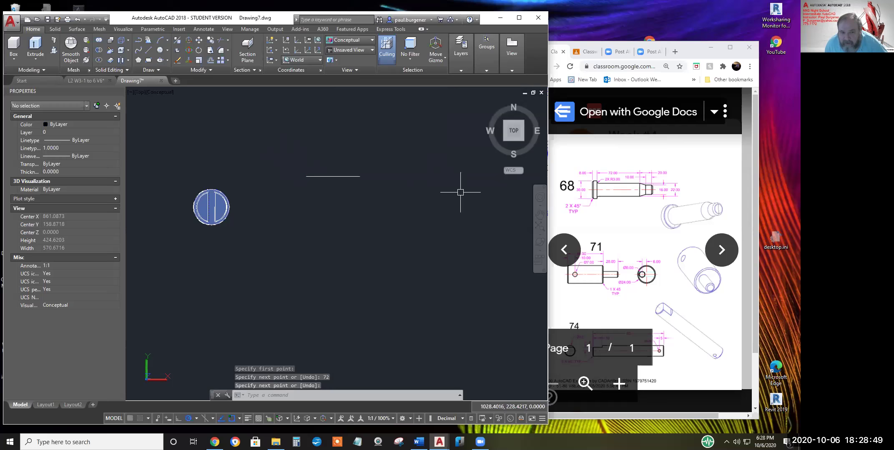
scroll(300, 172, up, 3)
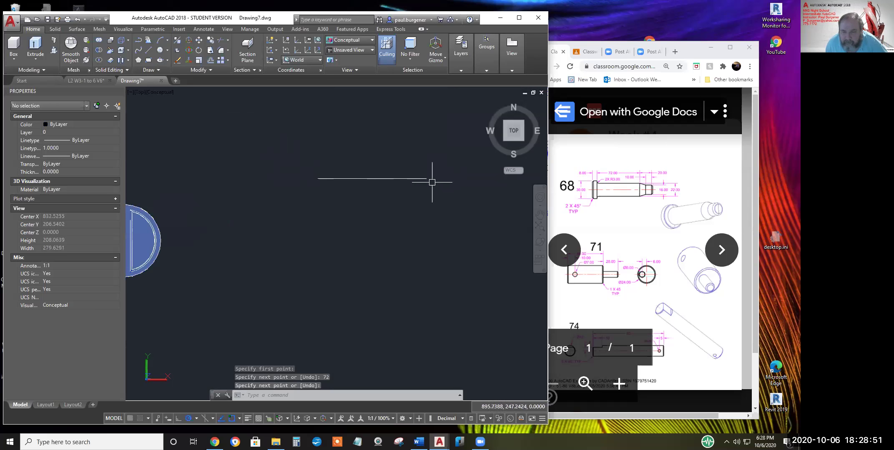
scroll(431, 182, up, 2)
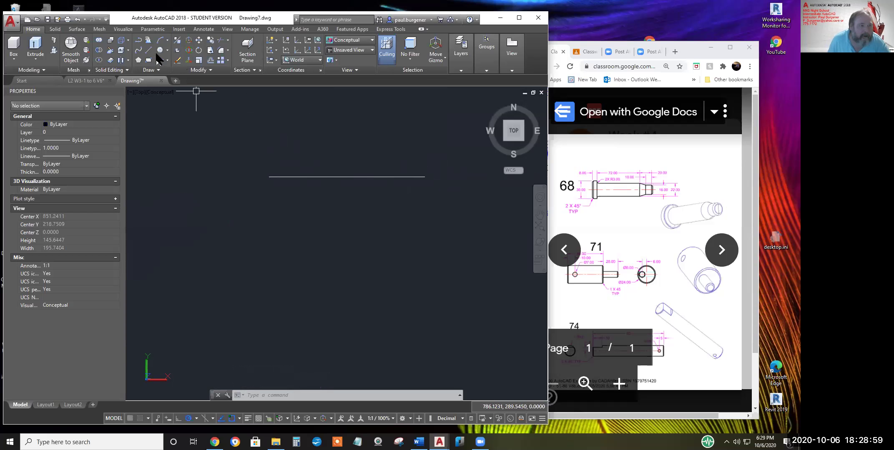
Extend the line 8 units to the left and add 20 and 10-unit segments on the right
click(269, 176)
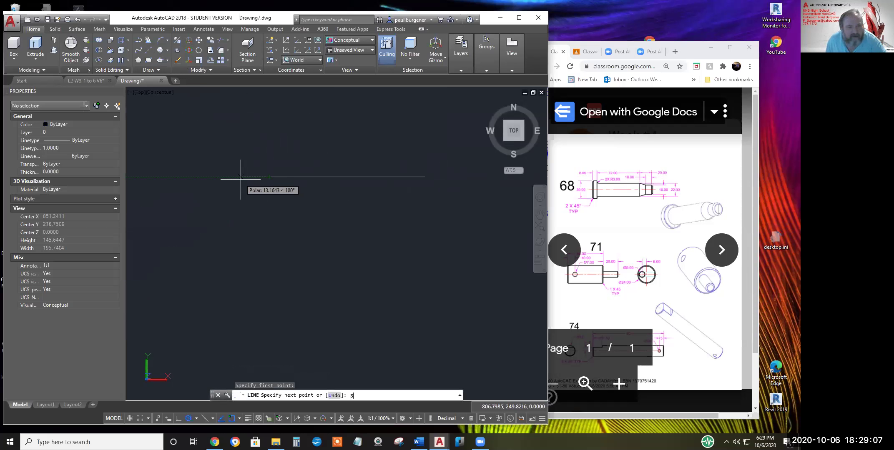
key(Return)
key(Return)
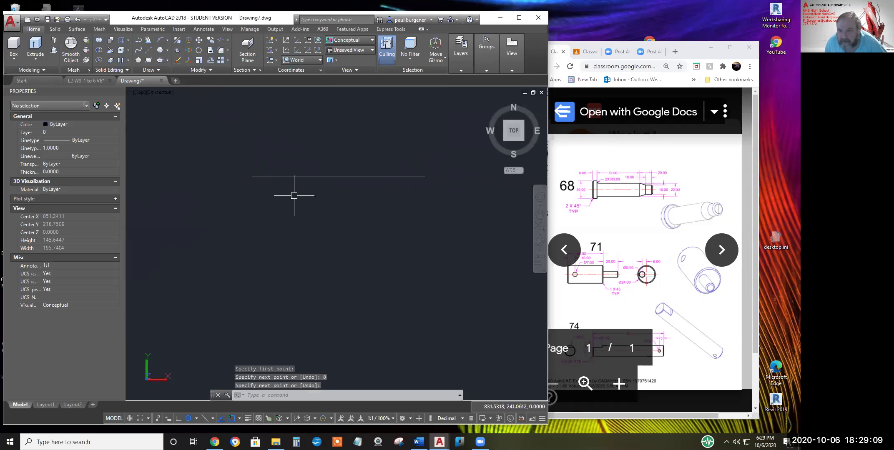
key(Return)
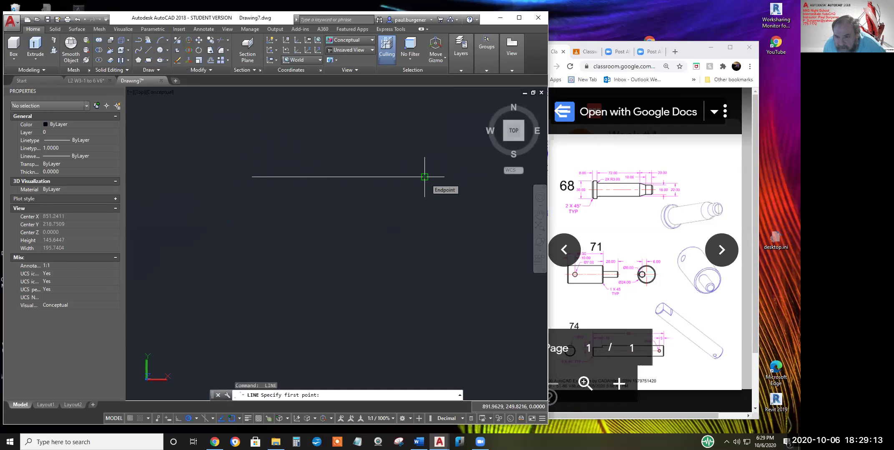
click(424, 176)
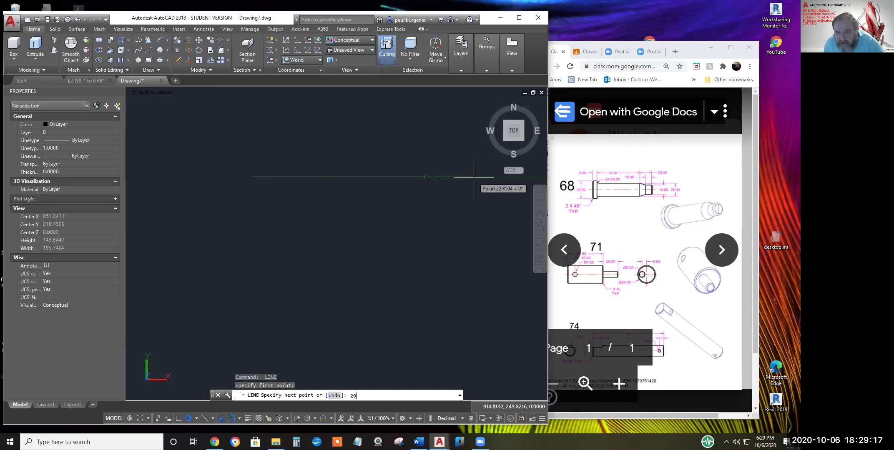
key(Return)
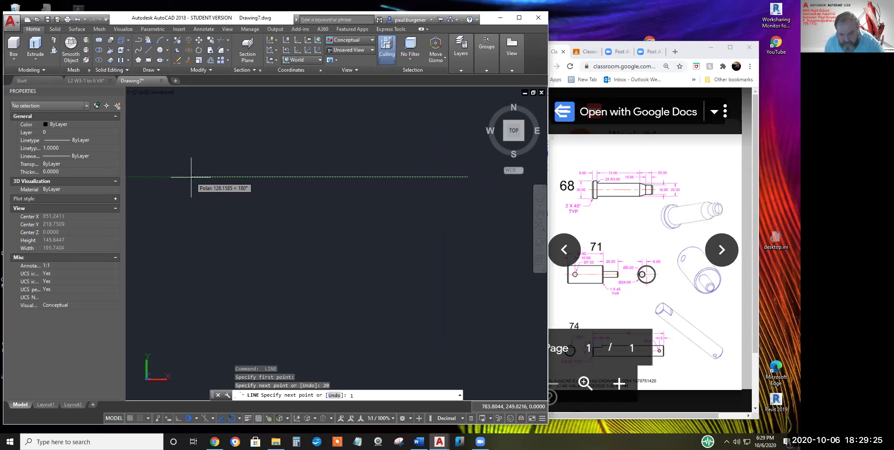
key(Return)
key(Return)
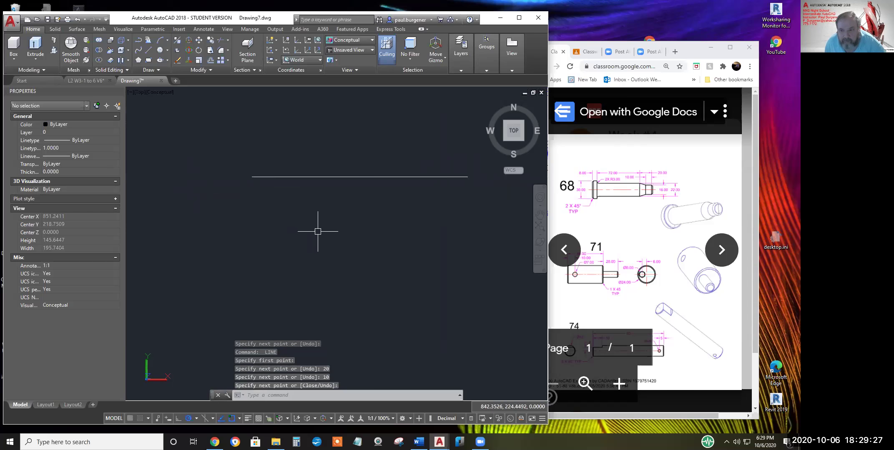
Draw a 15-unit vertical line down from the horizontal line's left end
scroll(463, 184, up, 3)
middle_drag(468, 198, 467, 222)
middle_drag(519, 211, 519, 204)
scroll(208, 208, down, 2)
middle_drag(208, 208, 365, 205)
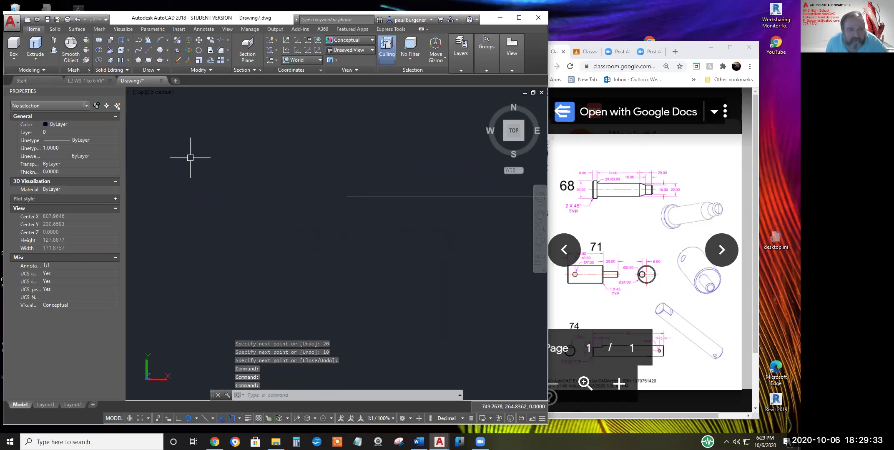
click(148, 50)
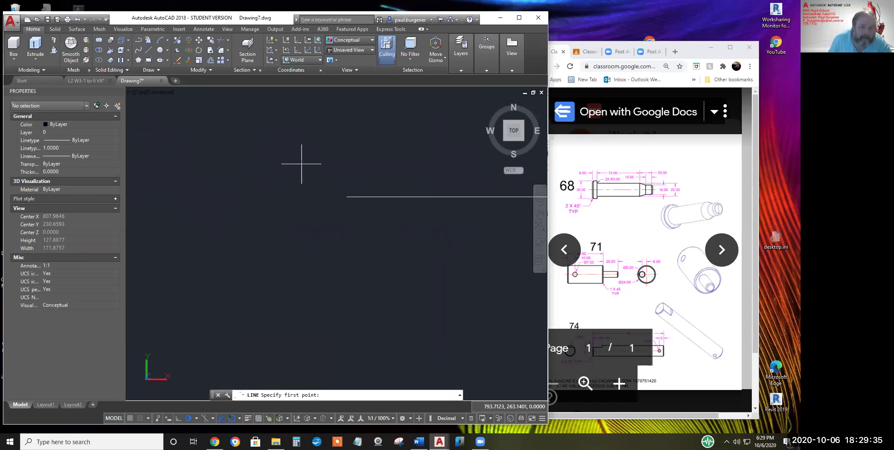
click(346, 197)
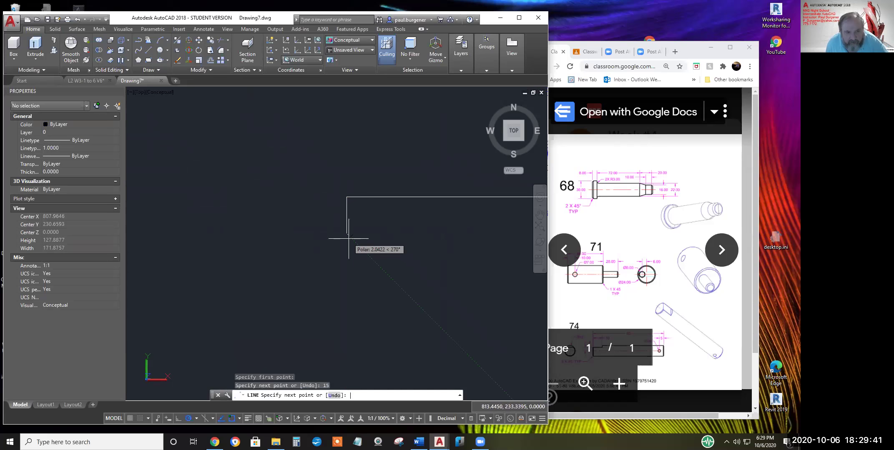
key(Return)
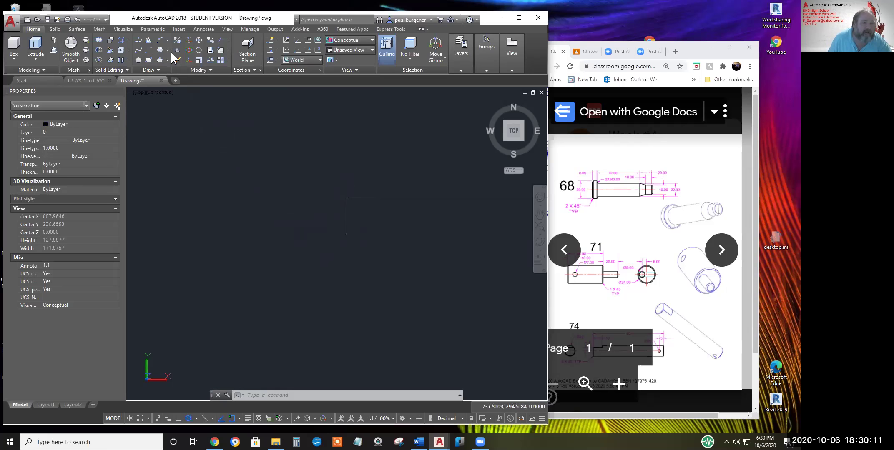
Draw a chamfer line across the corner using a diameter-2 construction circle, then erase the circle
click(159, 50)
click(347, 197)
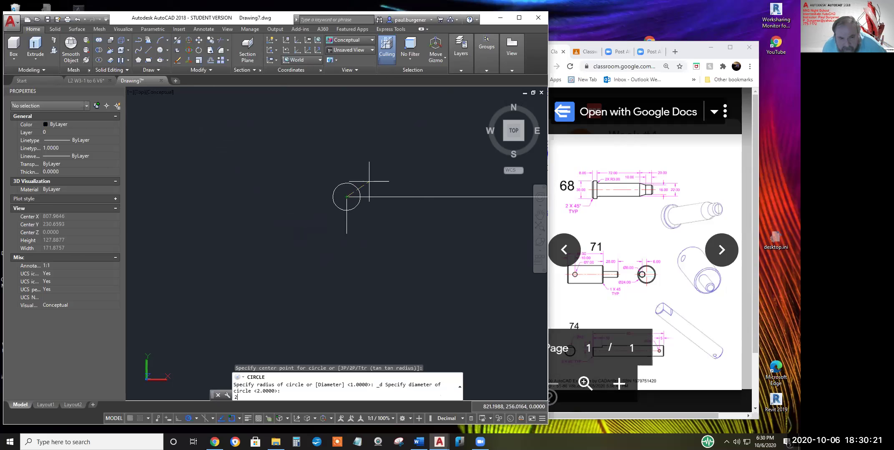
text(2)
key(Return)
scroll(345, 196, up, 6)
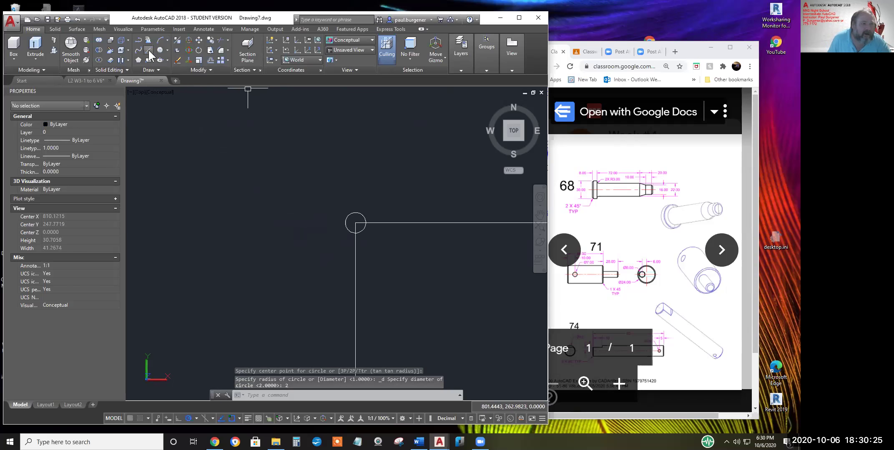
click(149, 51)
click(366, 223)
click(355, 223)
key(Return)
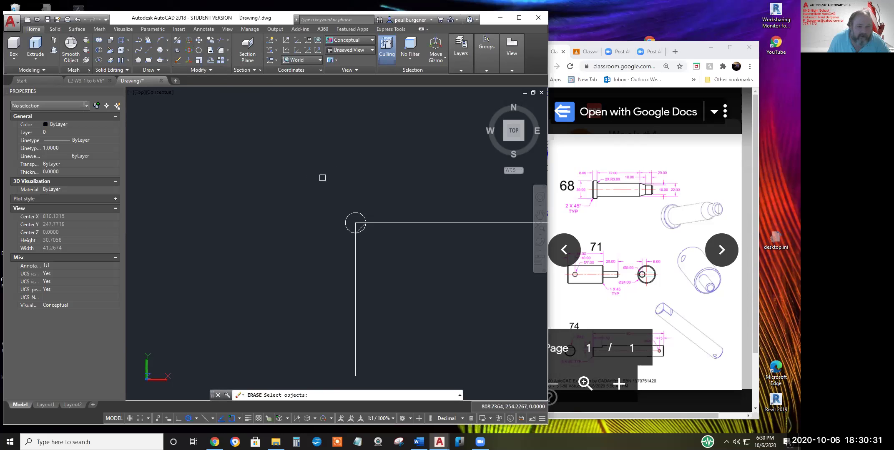
click(360, 225)
key(Return)
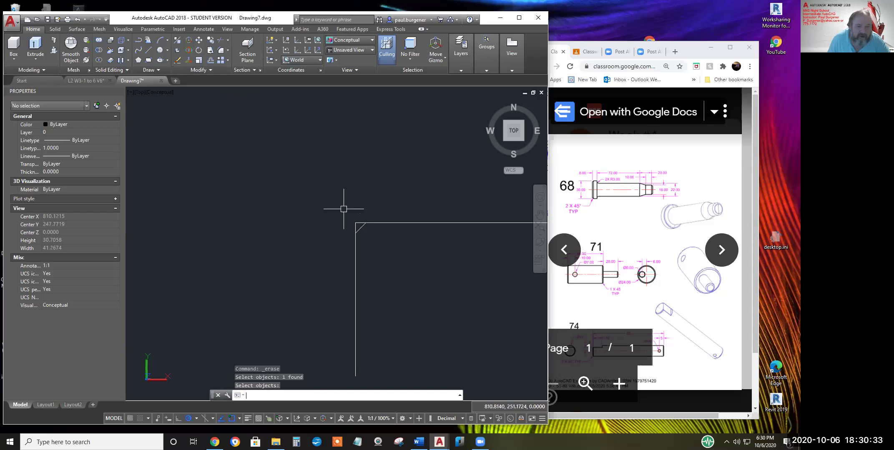
Trim the overhanging line ends at the chamfered corner
click(223, 49)
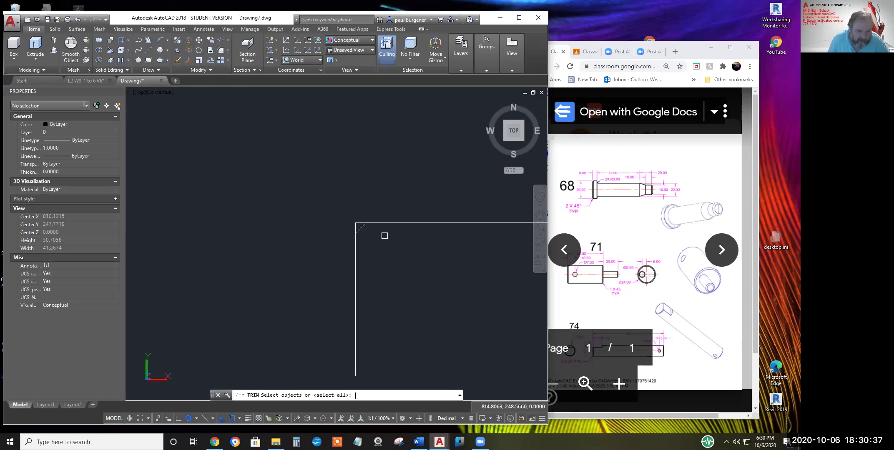
key(Return)
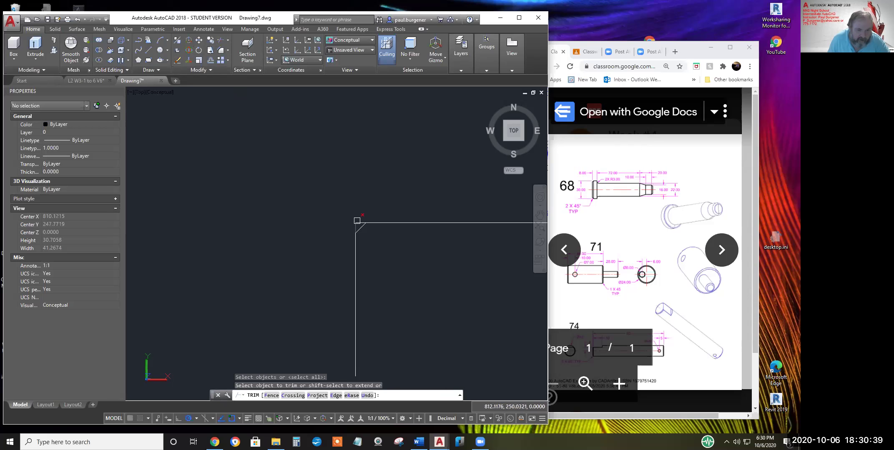
click(357, 220)
click(357, 221)
scroll(359, 221, down, 4)
middle_drag(376, 250, 183, 246)
middle_drag(340, 252, 440, 252)
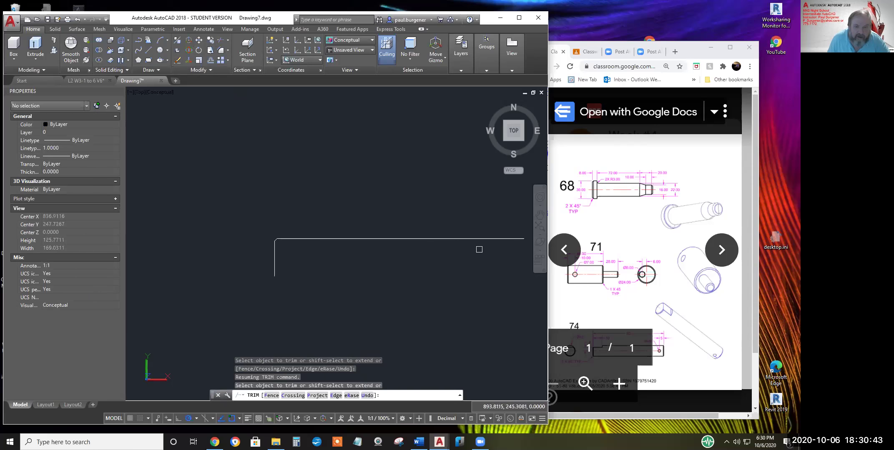
click(508, 239)
click(510, 238)
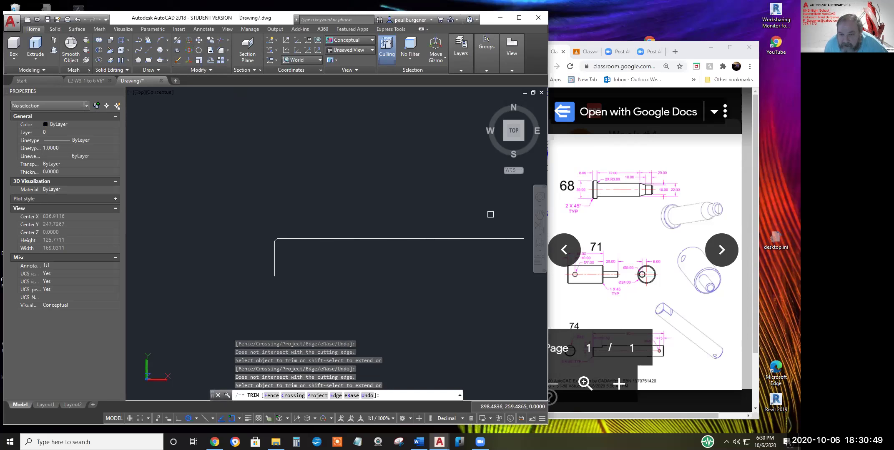
key(Escape)
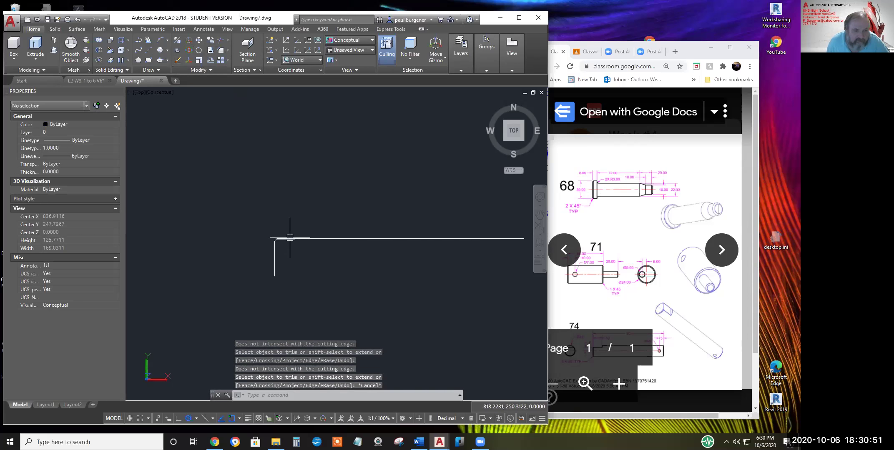
Move the middle section of the top profile line 4 units down
click(289, 238)
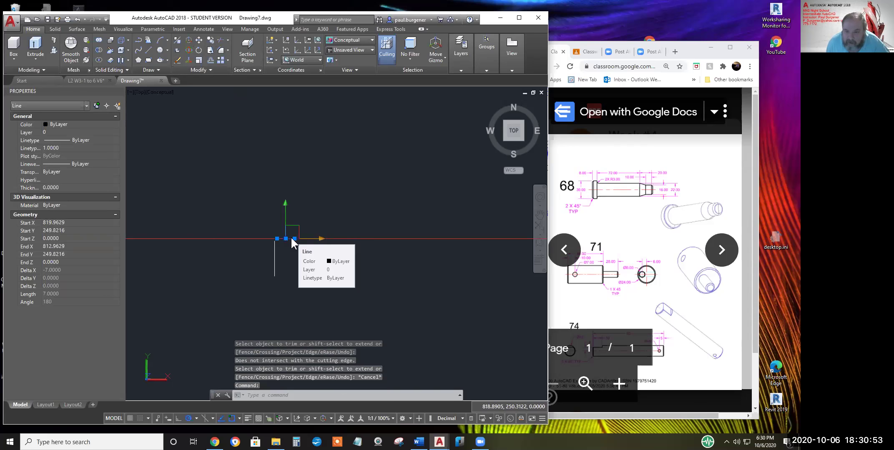
key(Escape)
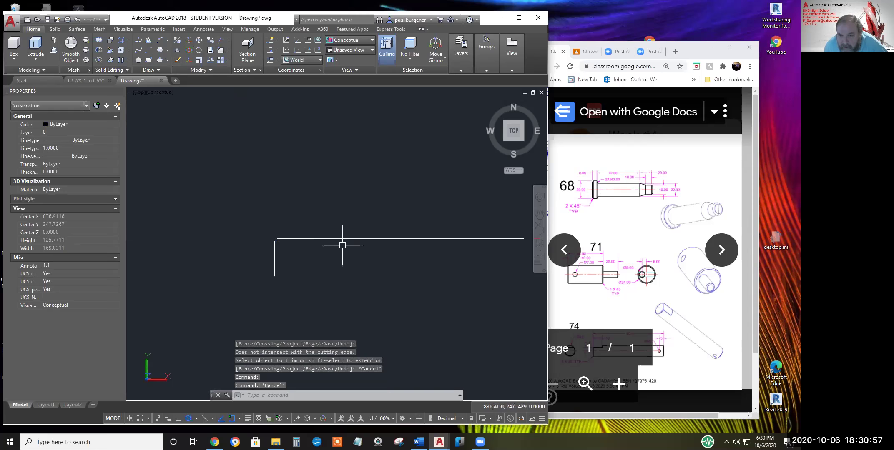
click(314, 238)
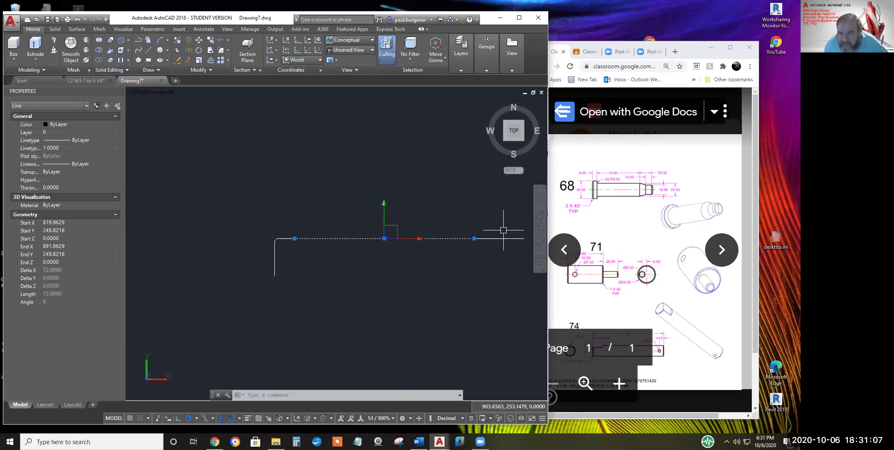
key(Escape)
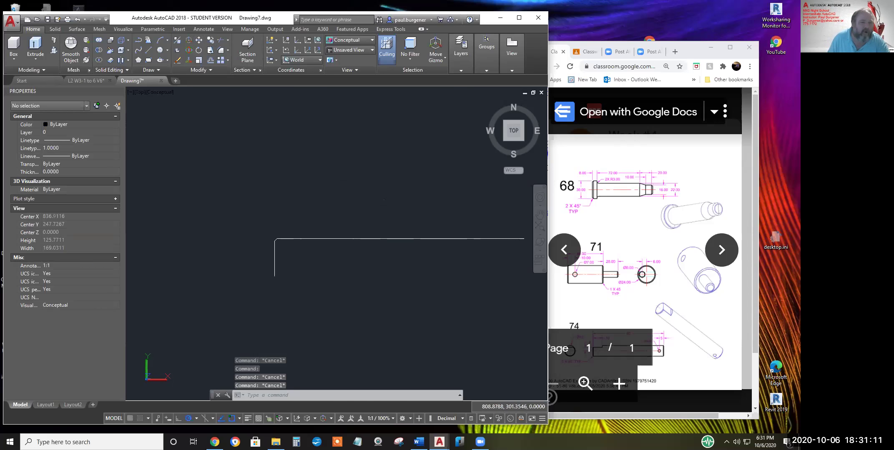
click(199, 40)
click(373, 238)
key(Return)
click(376, 194)
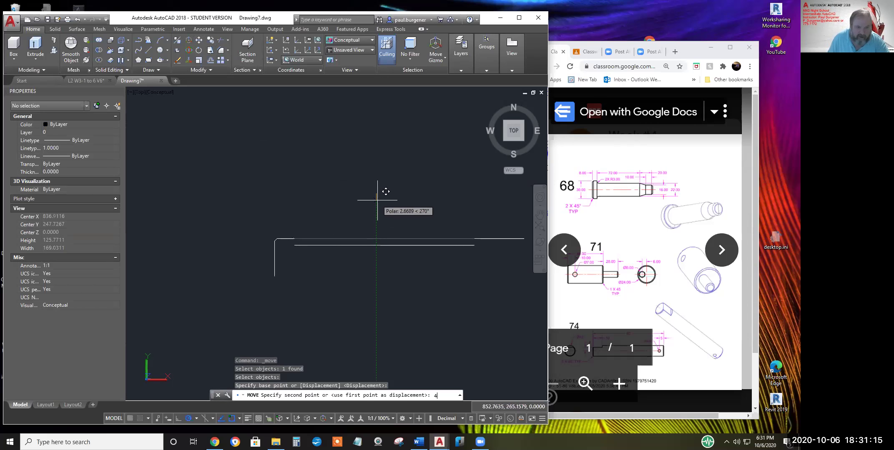
text(4)
key(Return)
key(Return)
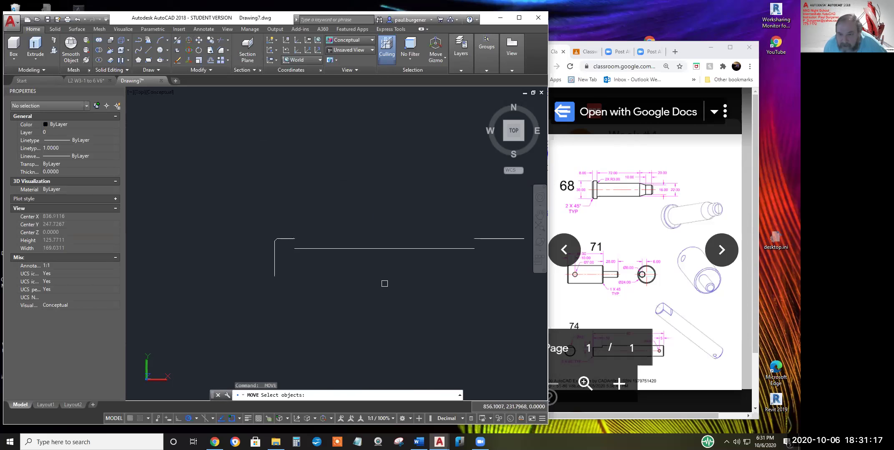
Window-select the right-end segment of the outline
middle_drag(458, 271, 350, 278)
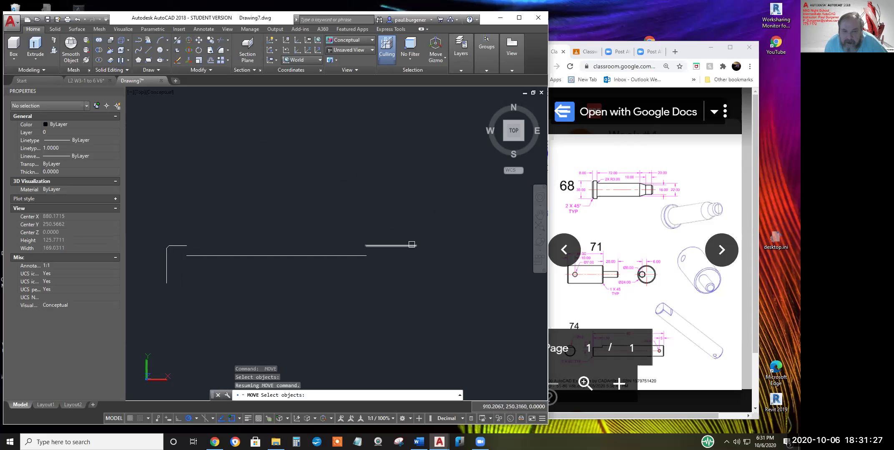
click(379, 233)
click(453, 254)
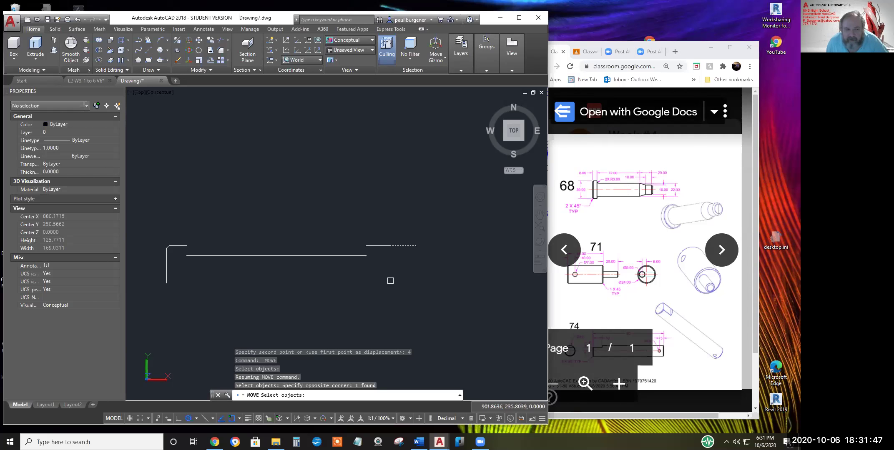
Move the right-end segment 8 units down
key(Escape)
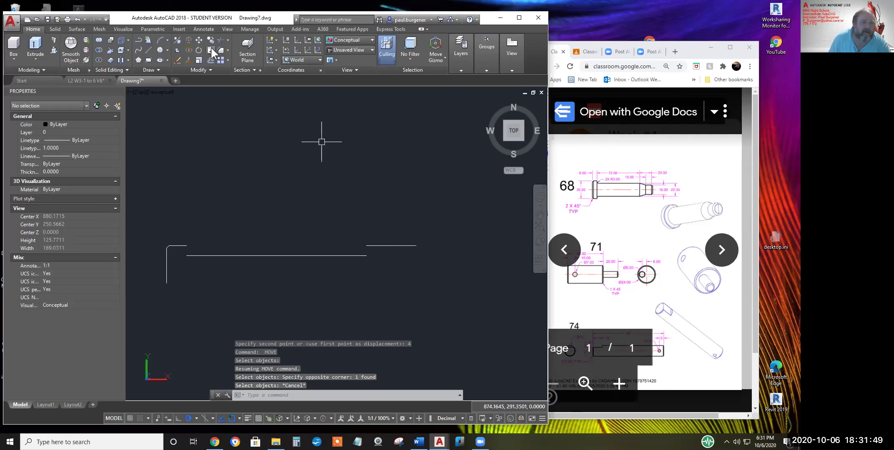
click(199, 40)
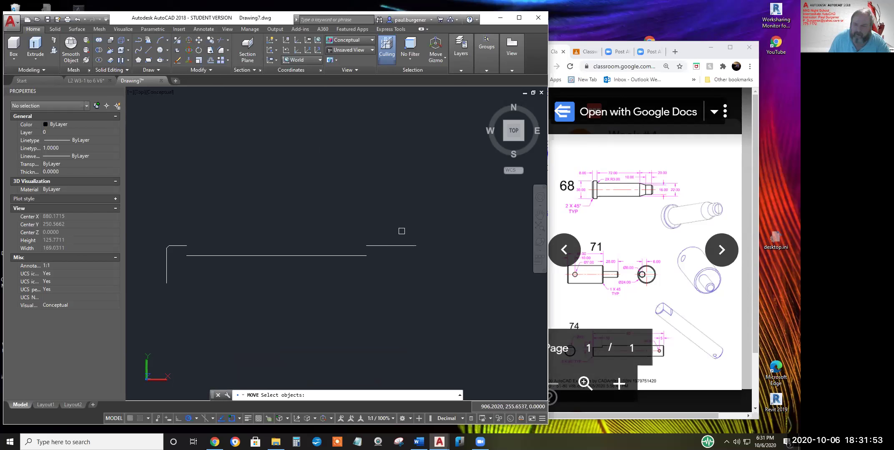
click(398, 236)
click(384, 256)
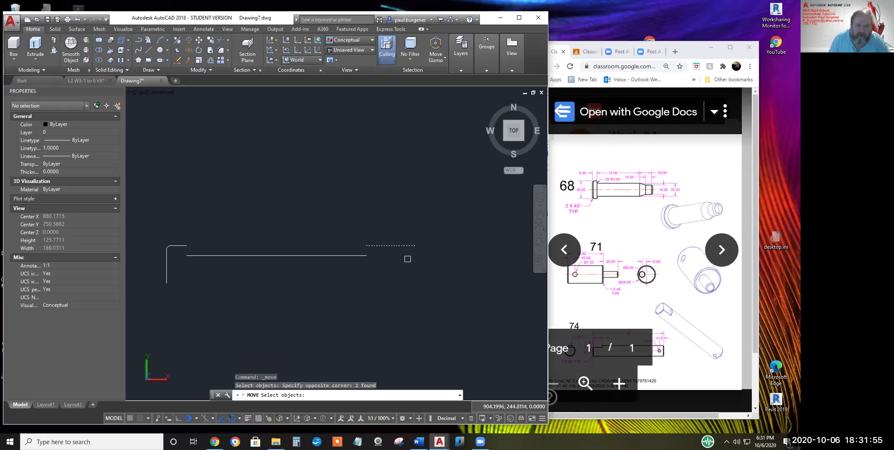
key(Return)
click(416, 246)
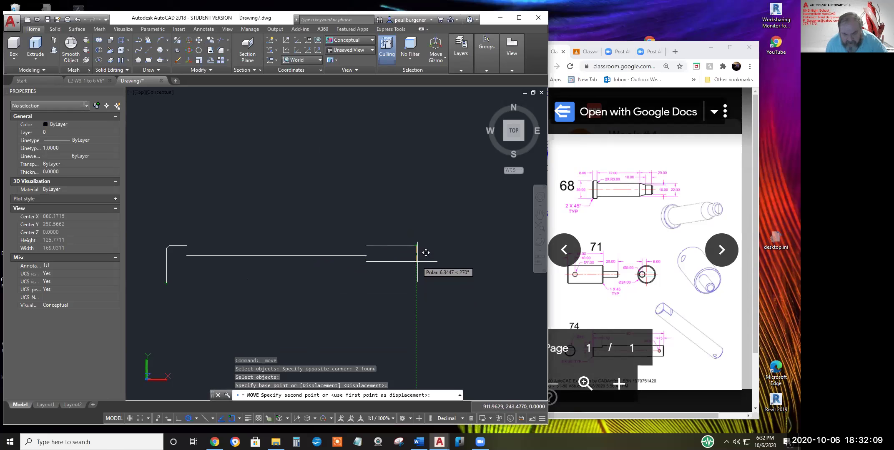
key(Return)
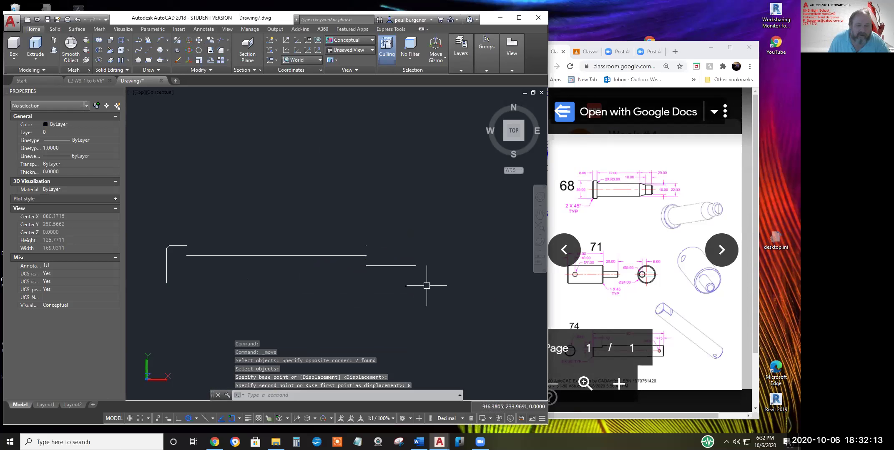
Draw the long bottom baseline of the pin profile
text(l)
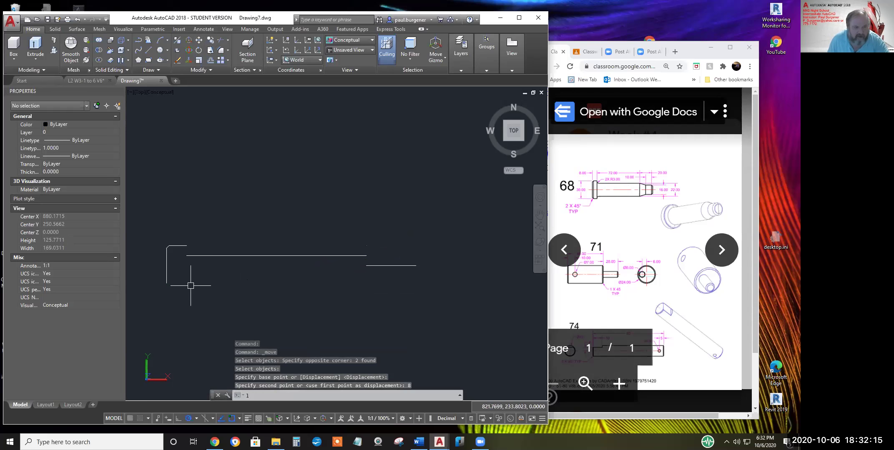
key(Return)
click(166, 284)
click(469, 283)
key(Return)
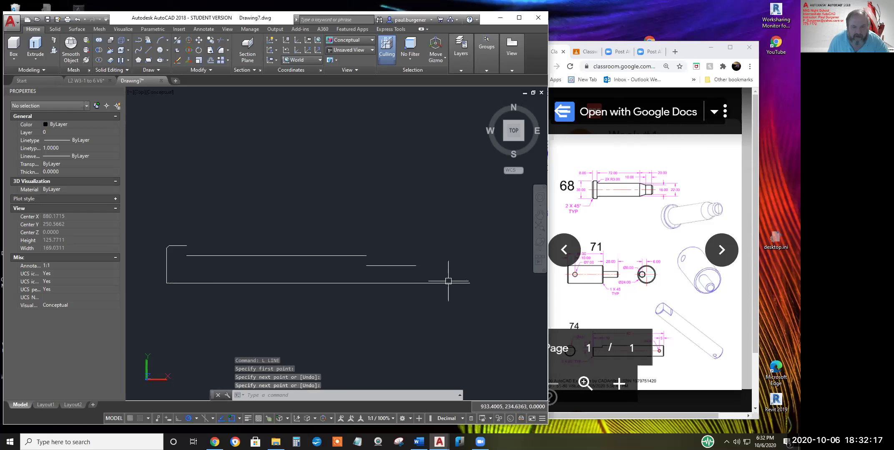
Measure the 7-unit vertical distance from the short line down to the baseline
text(di)
key(Return)
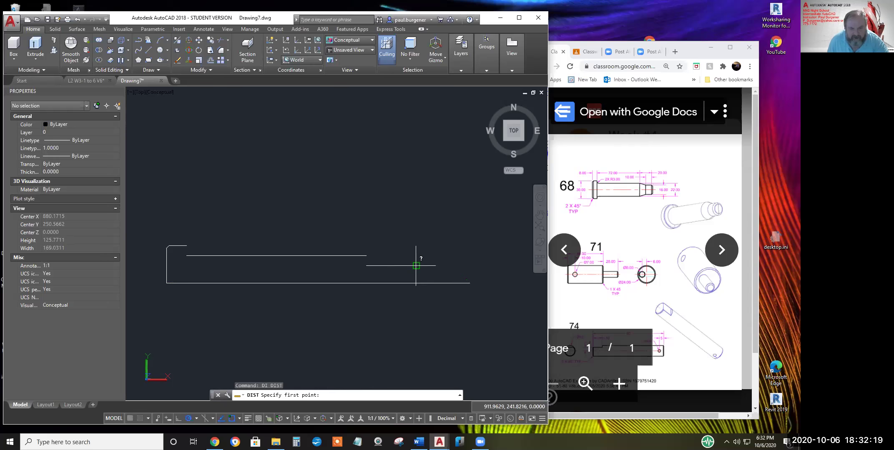
click(416, 265)
click(415, 283)
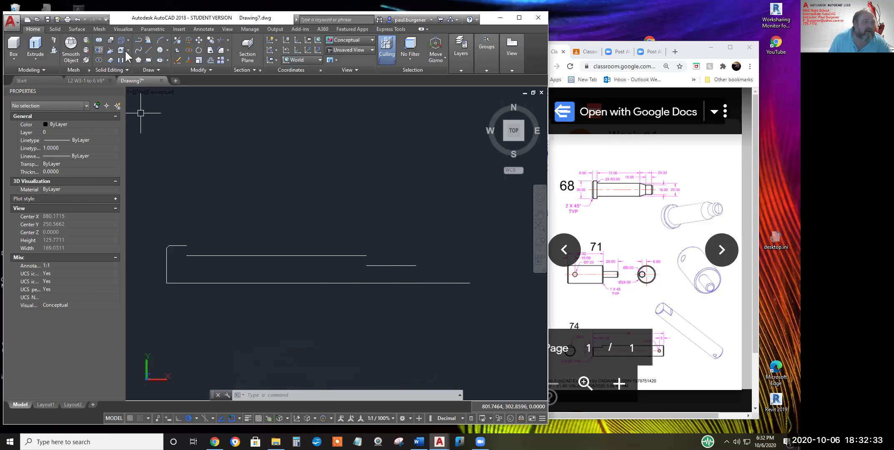
Move the right-end segment 1 unit up
click(201, 41)
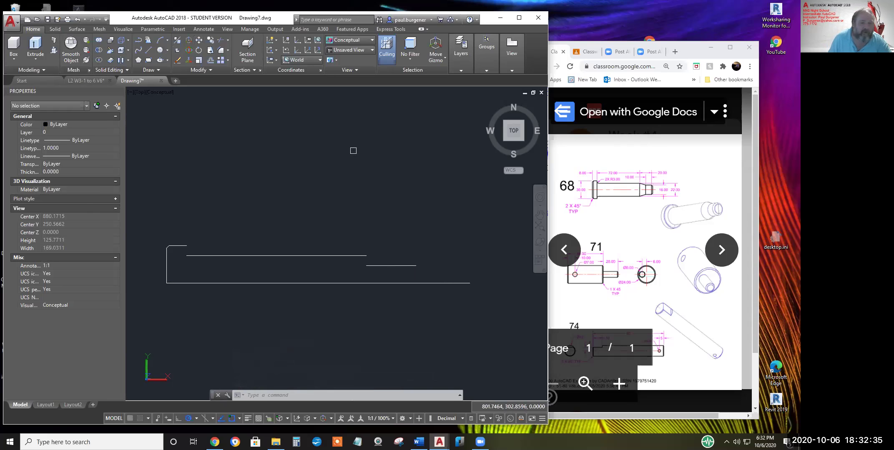
click(430, 273)
click(362, 236)
key(Return)
click(397, 241)
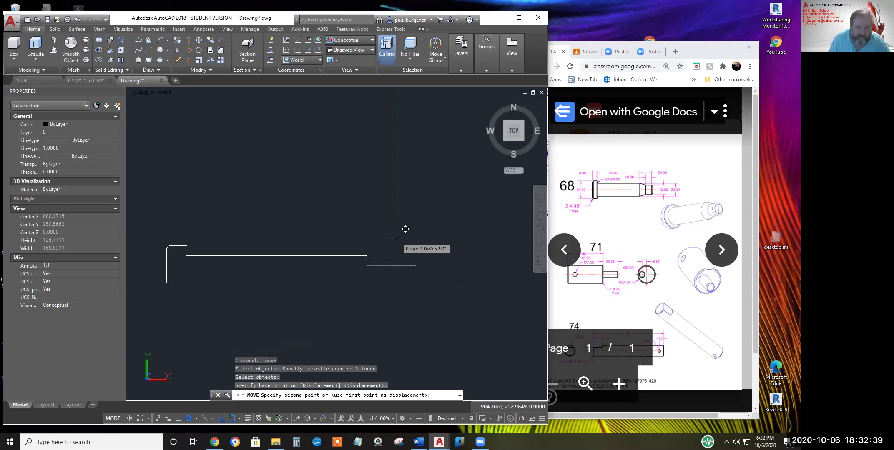
text(1)
key(Return)
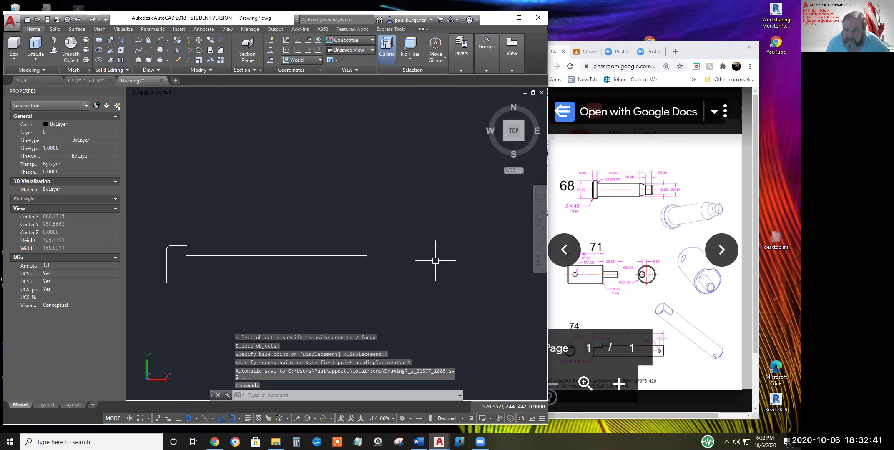
click(379, 264)
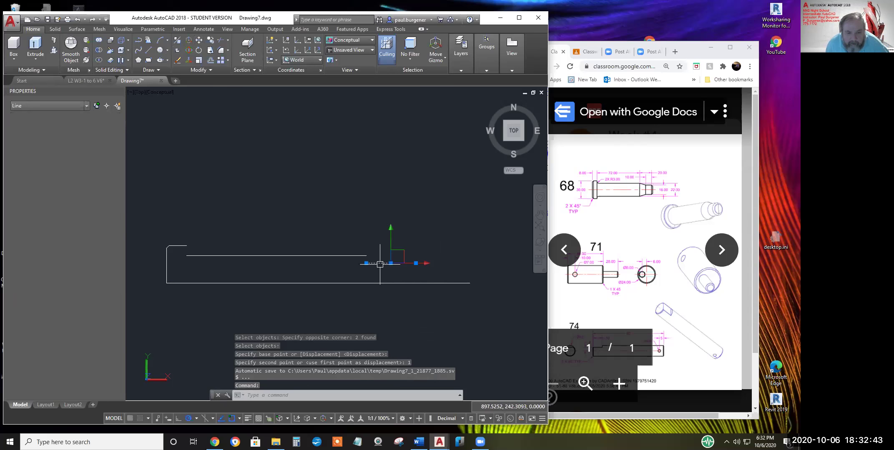
key(Escape)
key(Escape)
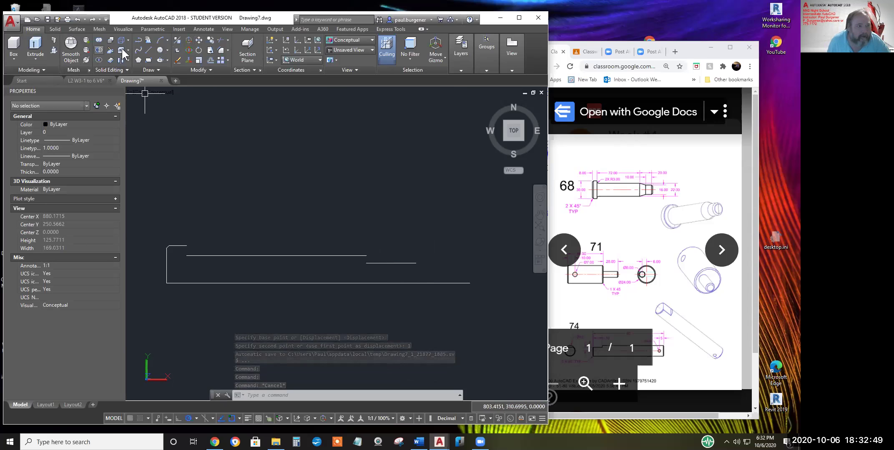
Draw the sloped taper line to the right segment and a vertical end line down to the baseline
click(147, 51)
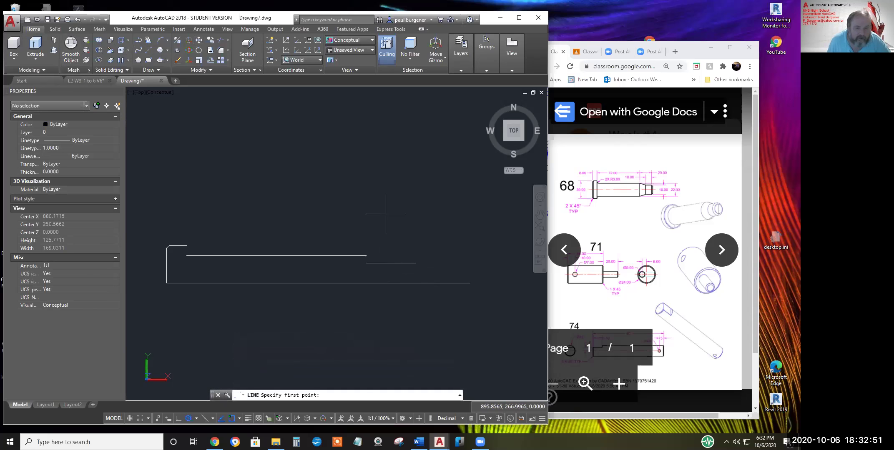
click(391, 263)
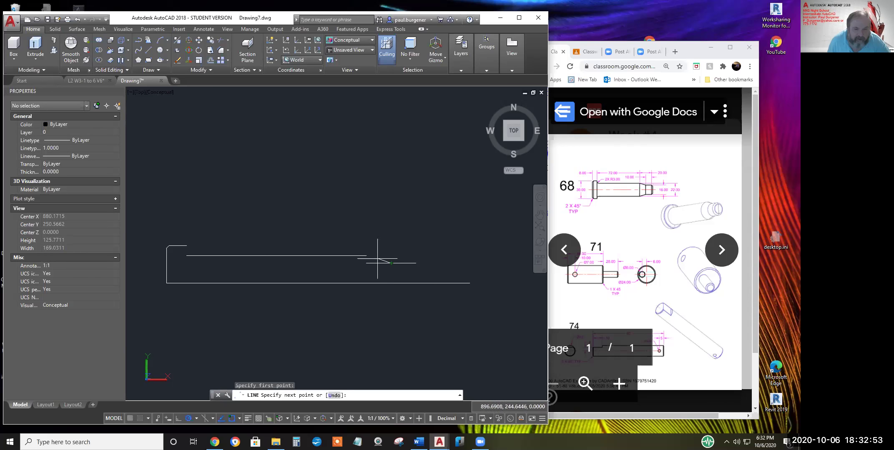
click(366, 255)
key(Return)
key(Return)
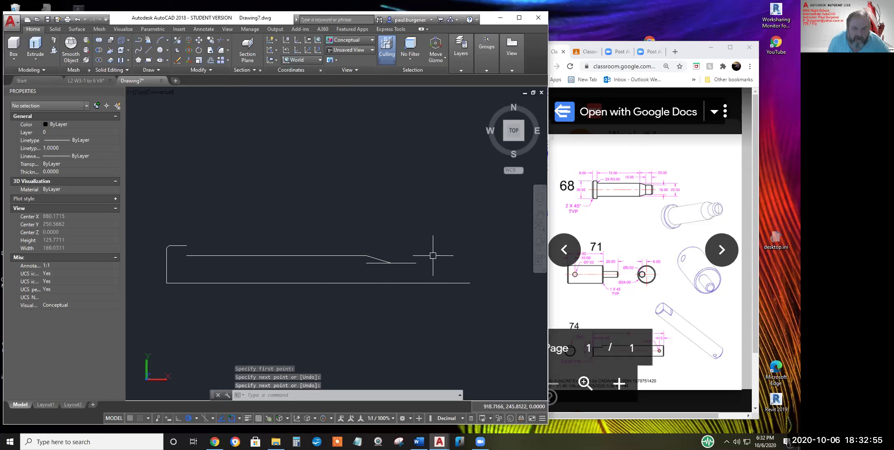
click(416, 263)
click(416, 283)
key(Return)
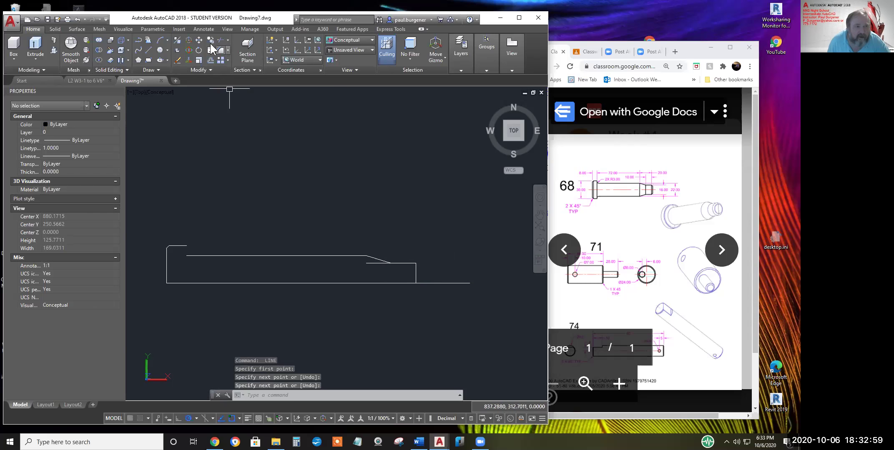
Erase the stray short segment near the taper with E
text(e)
key(Return)
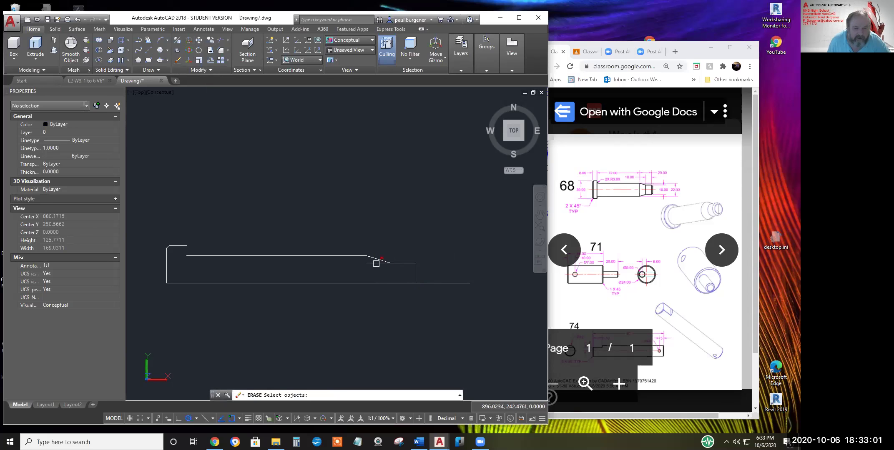
click(375, 265)
key(Return)
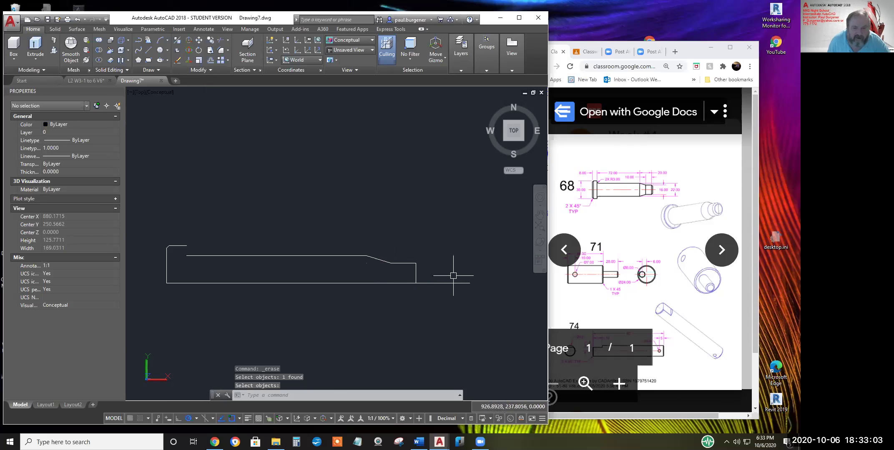
scroll(419, 272, up, 5)
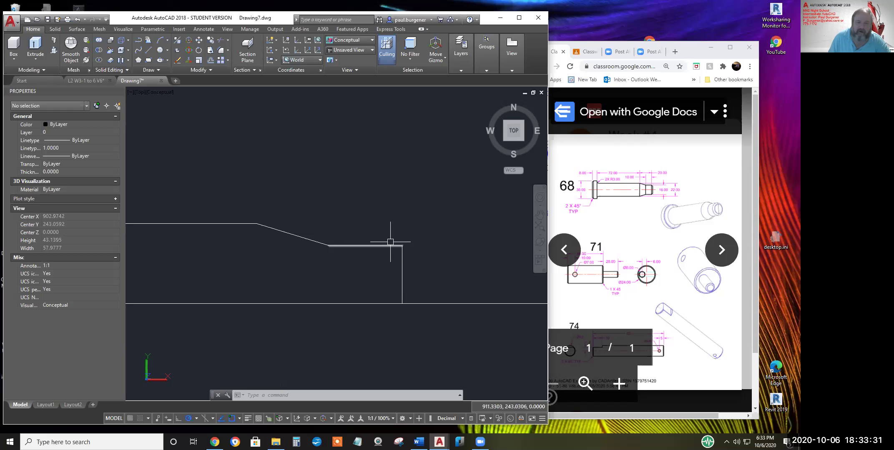
Offset the right-end vertical line by 2 toward the outside
click(212, 59)
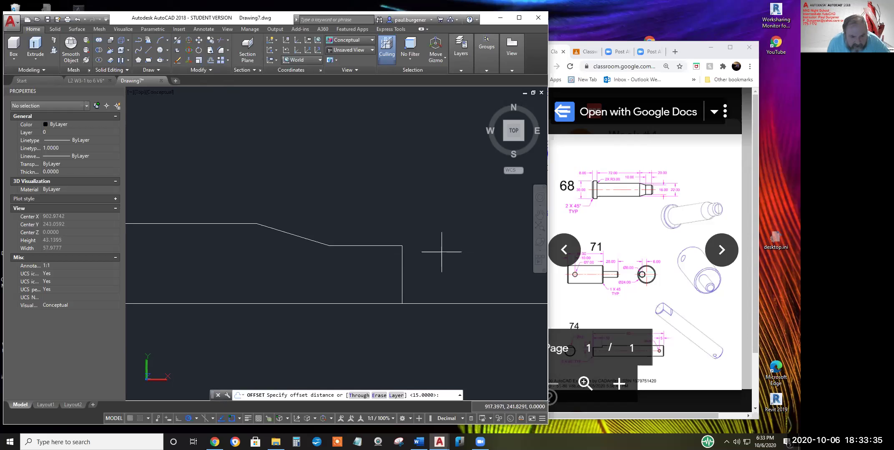
text(2)
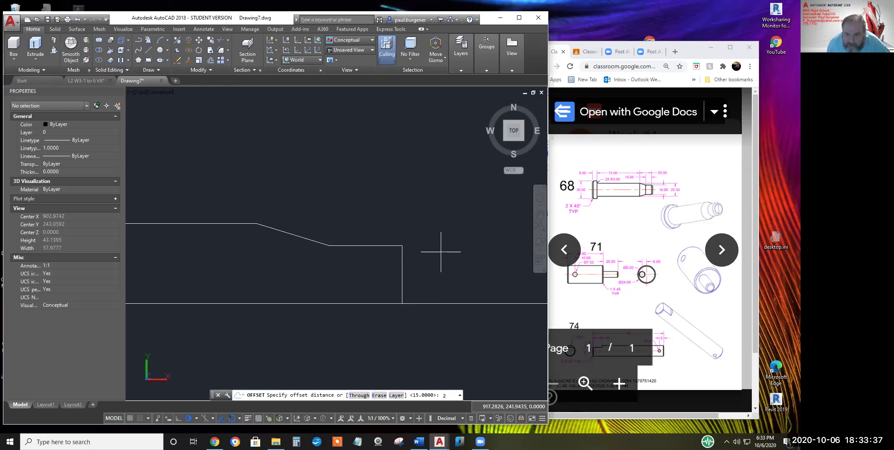
key(Return)
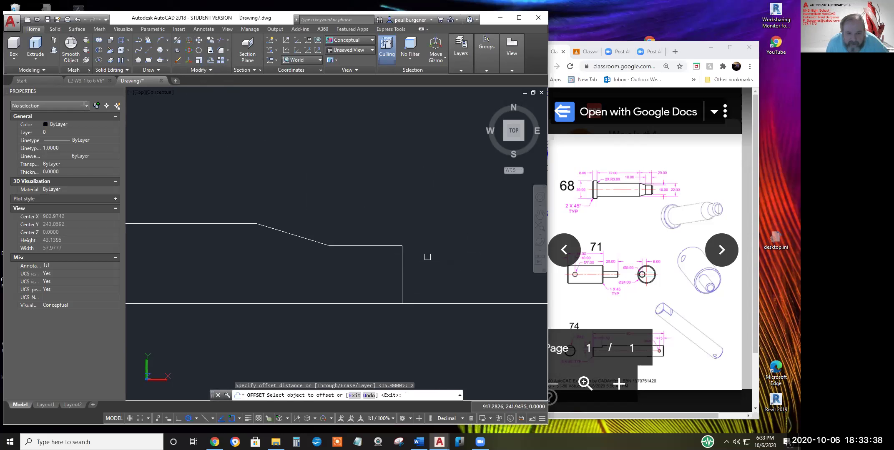
click(402, 268)
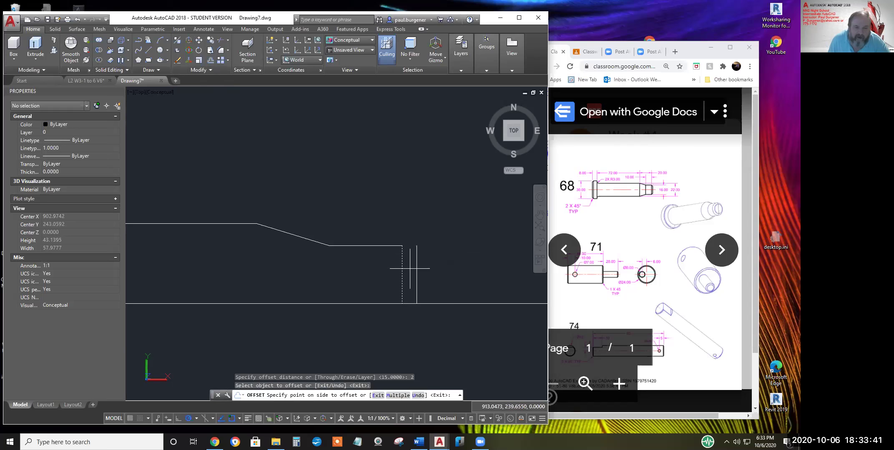
click(411, 270)
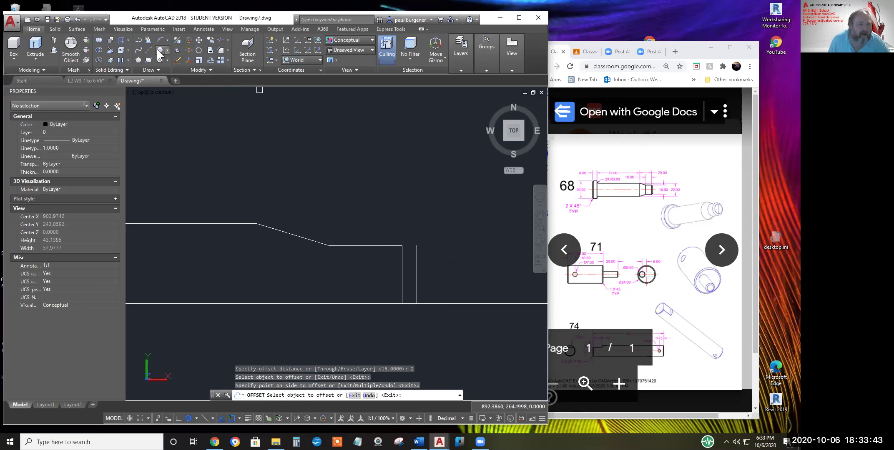
key(Escape)
Draw a line from the chamfer corner to the offset line
text(l)
key(Return)
click(403, 246)
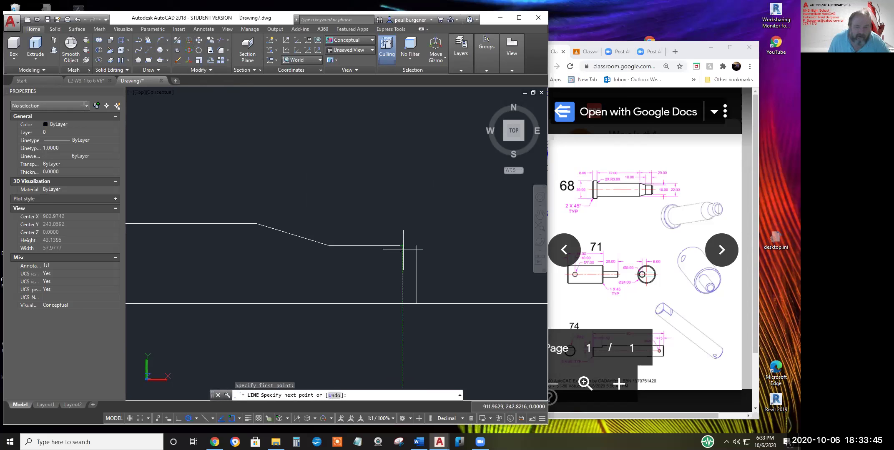
click(416, 260)
key(Return)
Draw a vertical line at the left step down to the lower edge
scroll(445, 255, down, 4)
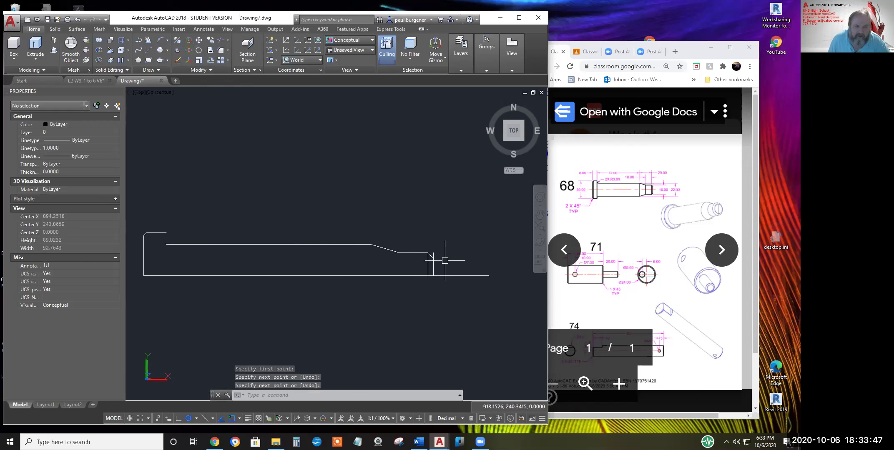
middle_drag(292, 245, 404, 248)
scroll(304, 234, up, 1)
scroll(304, 234, up, 2)
click(150, 50)
click(254, 238)
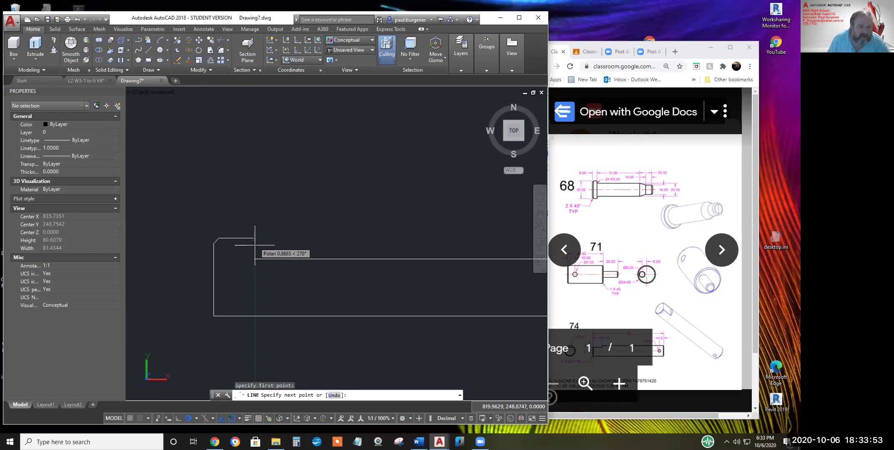
click(254, 259)
key(Return)
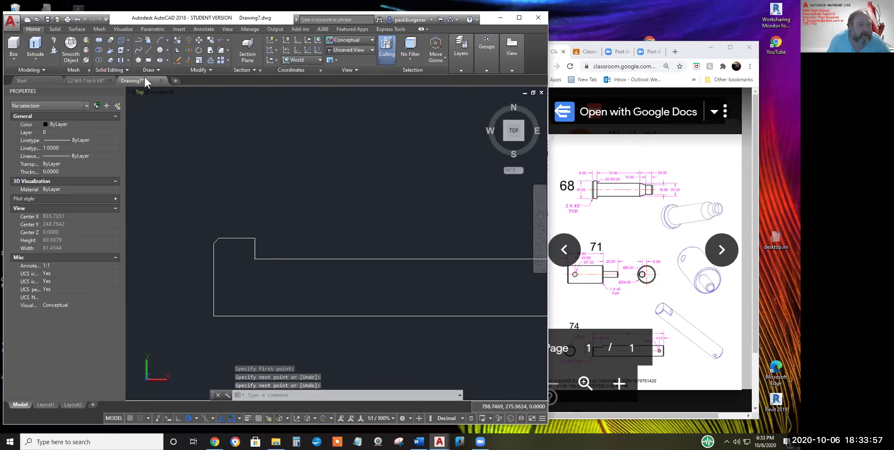
Fillet the left step corner with radius 3
click(222, 49)
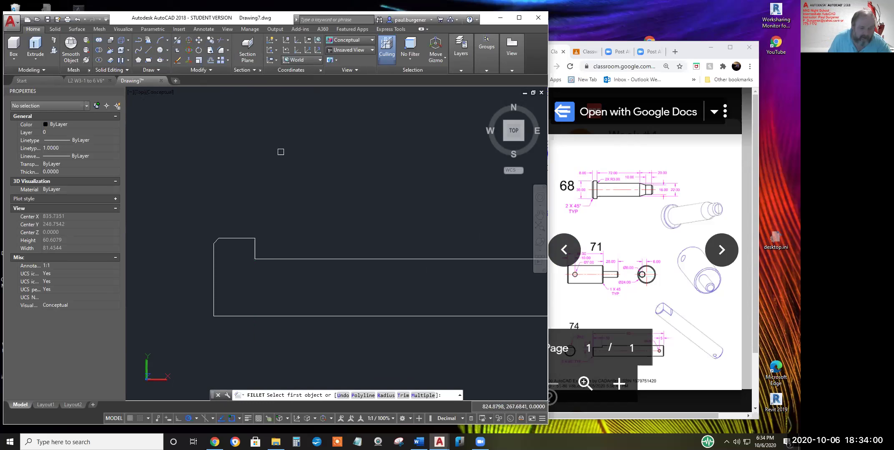
click(385, 395)
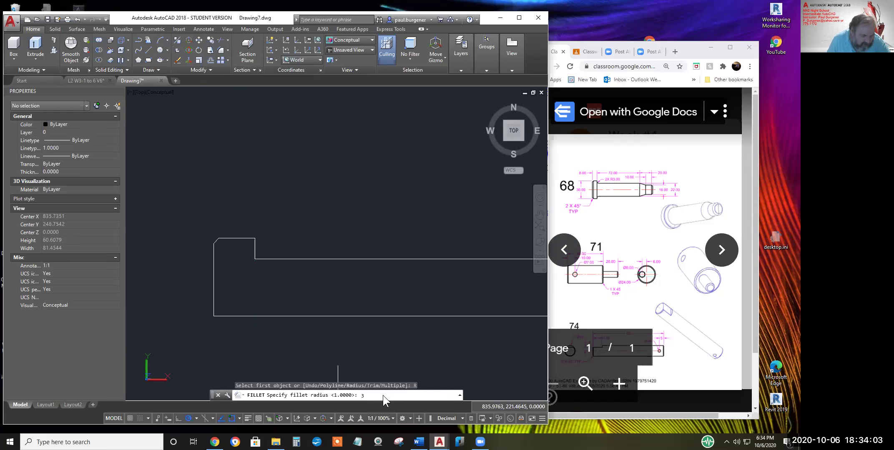
key(Return)
click(254, 247)
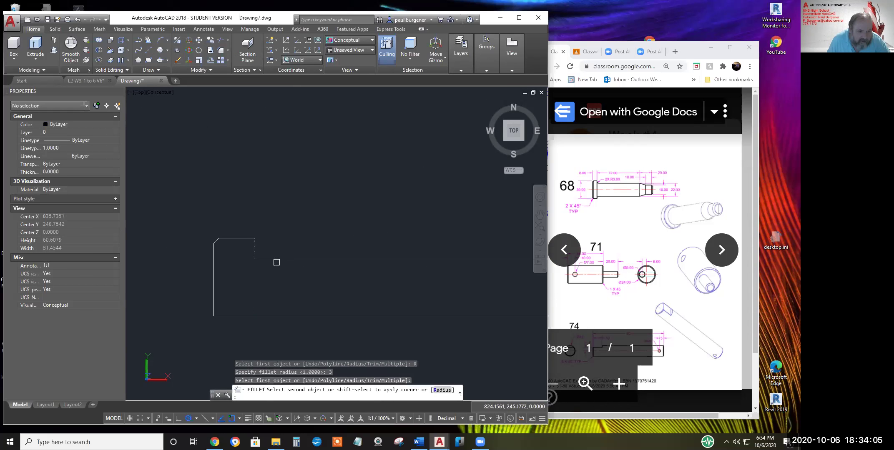
click(275, 259)
scroll(296, 286, down, 2)
scroll(294, 299, down, 4)
scroll(414, 299, up, 4)
scroll(435, 300, up, 2)
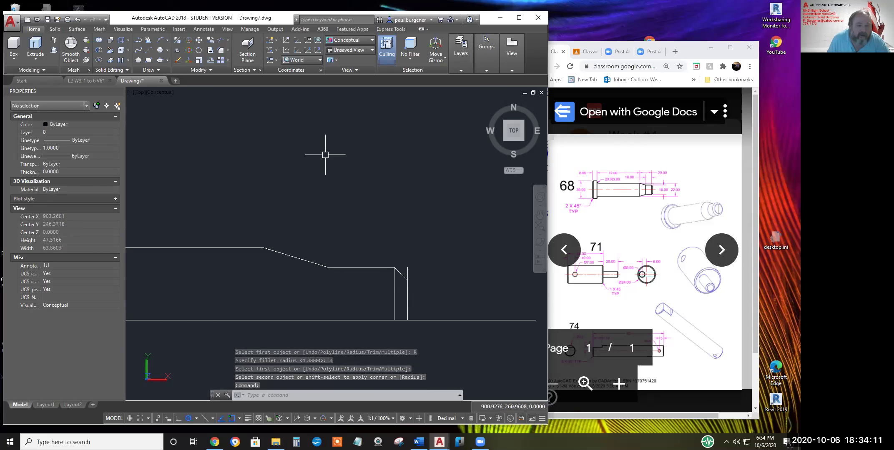
scroll(273, 209, down, 2)
Try trimming the extra lines at the right end, cancelling when the trim fails
mouse_move(274, 209)
middle_down()
mouse_move(385, 221)
mouse_move(497, 256)
middle_up()
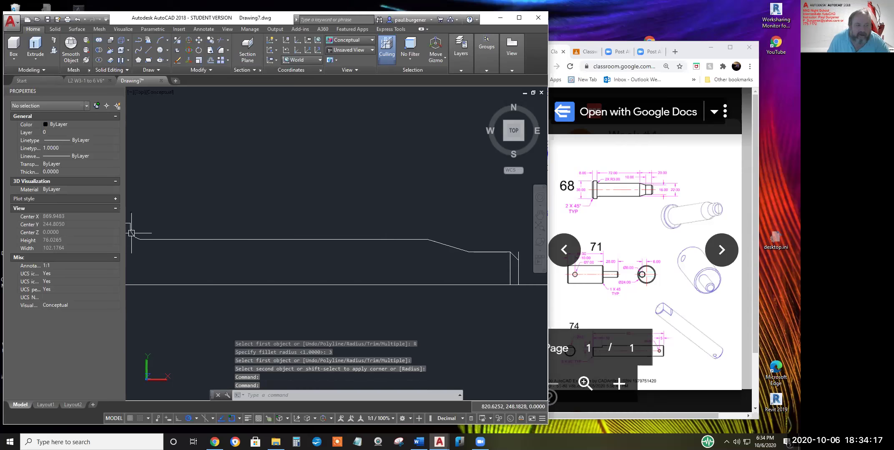
scroll(233, 217, down, 2)
middle_drag(323, 237, 324, 240)
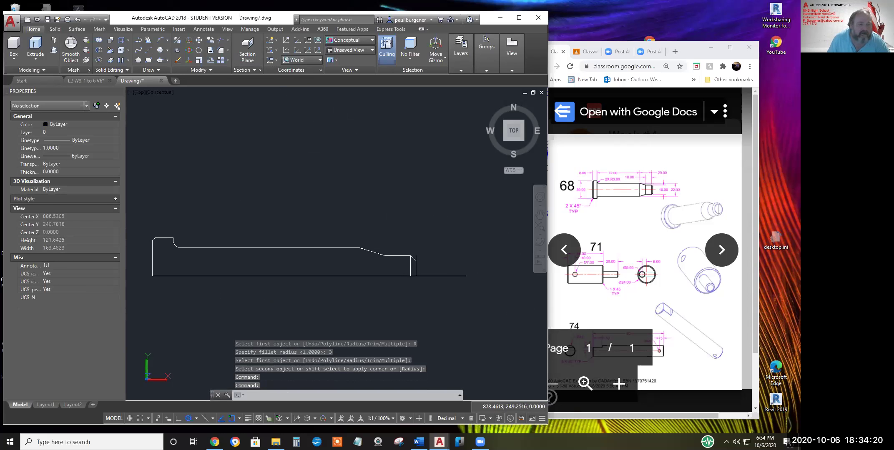
click(219, 40)
scroll(411, 250, up, 5)
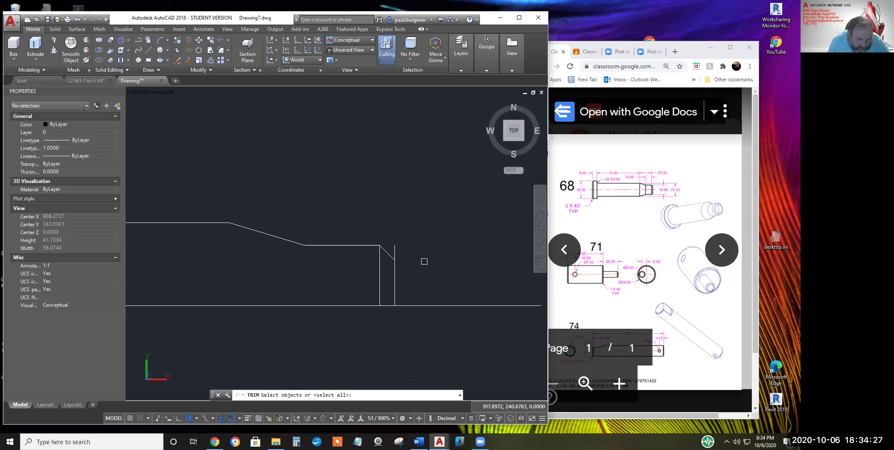
key(Return)
click(395, 250)
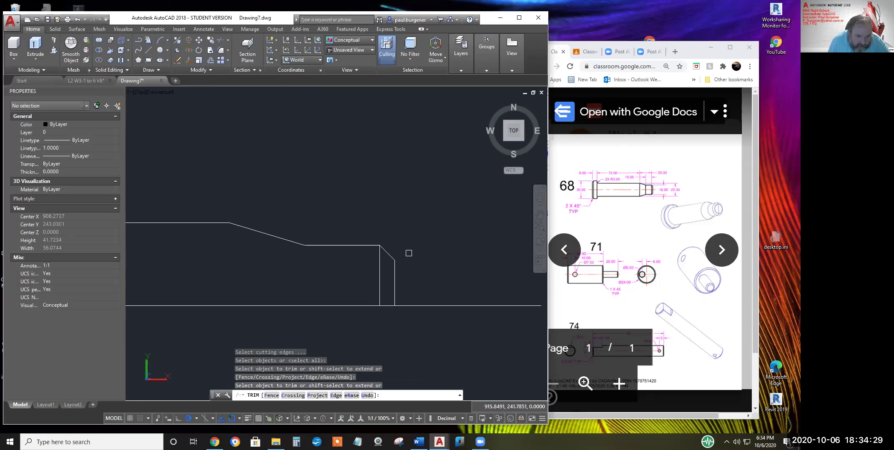
click(379, 294)
click(380, 287)
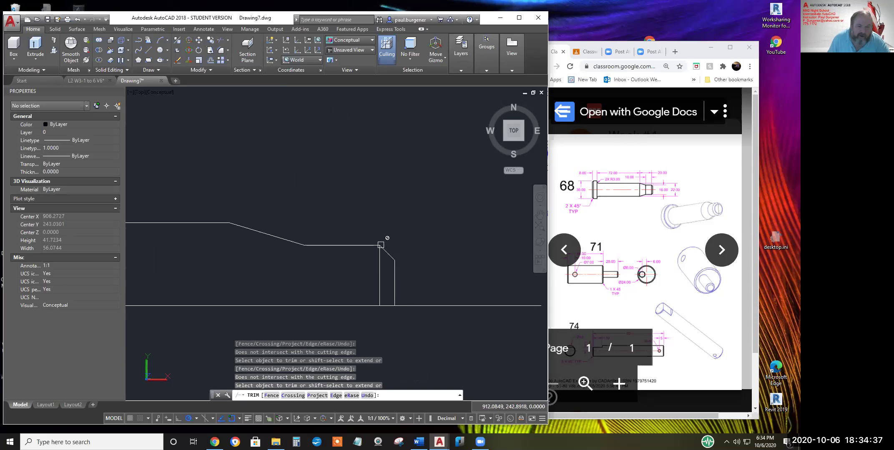
key(Escape)
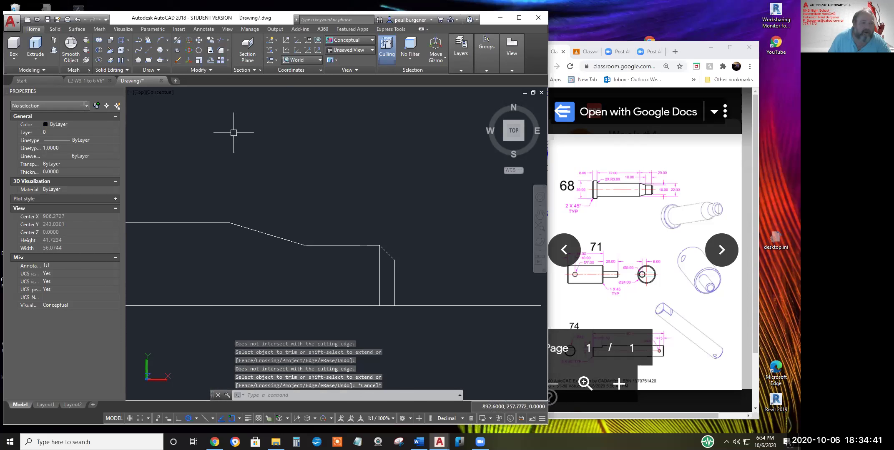
Erase the extra vertical line at the right end
click(178, 60)
click(379, 271)
key(Return)
scroll(378, 267, down, 4)
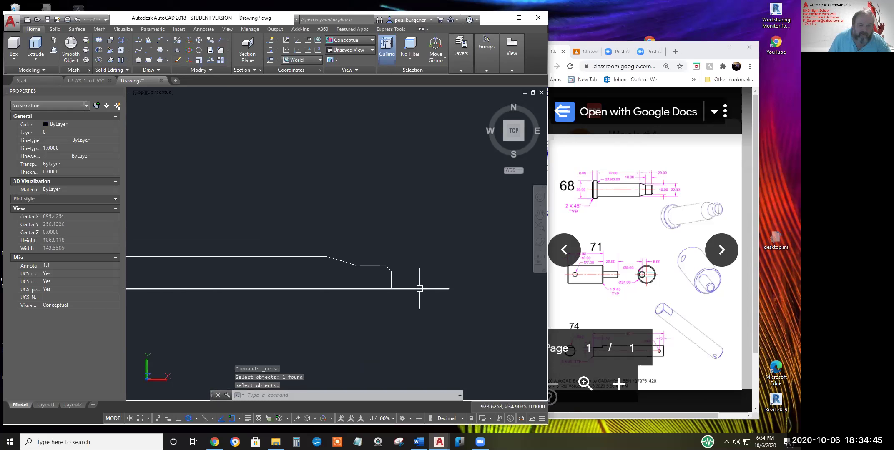
scroll(375, 309, down, 2)
middle_drag(389, 315, 433, 315)
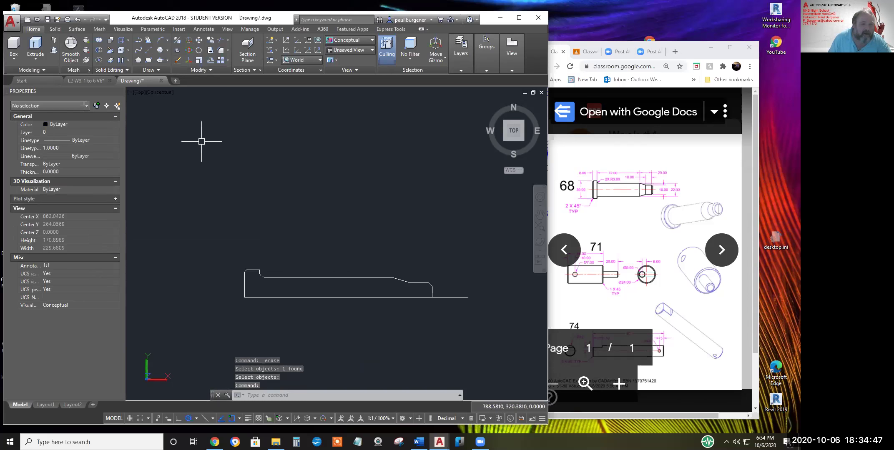
scroll(407, 275, up, 4)
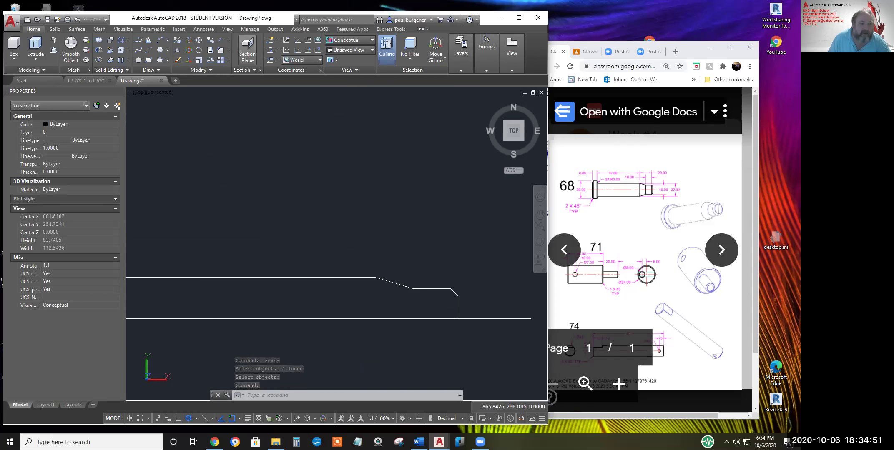
Trim the bottom line's overhang past the right end of the profile
click(221, 47)
key(Return)
click(496, 319)
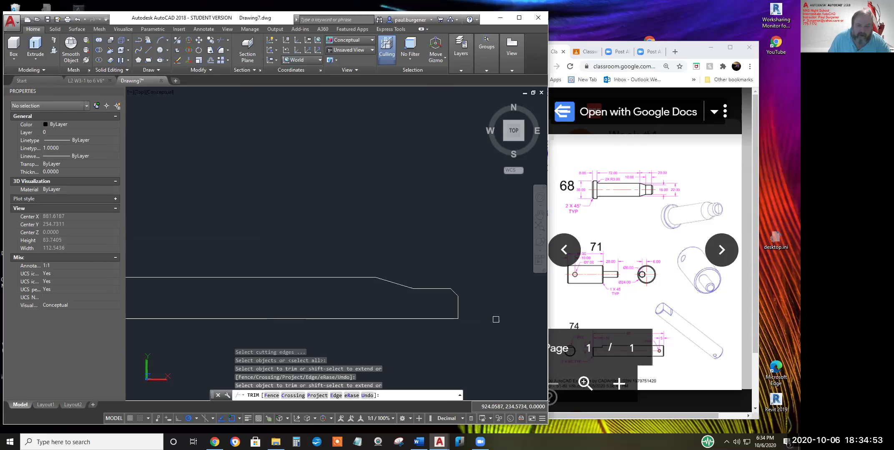
key(Return)
scroll(369, 288, down, 1)
middle_drag(389, 277, 402, 260)
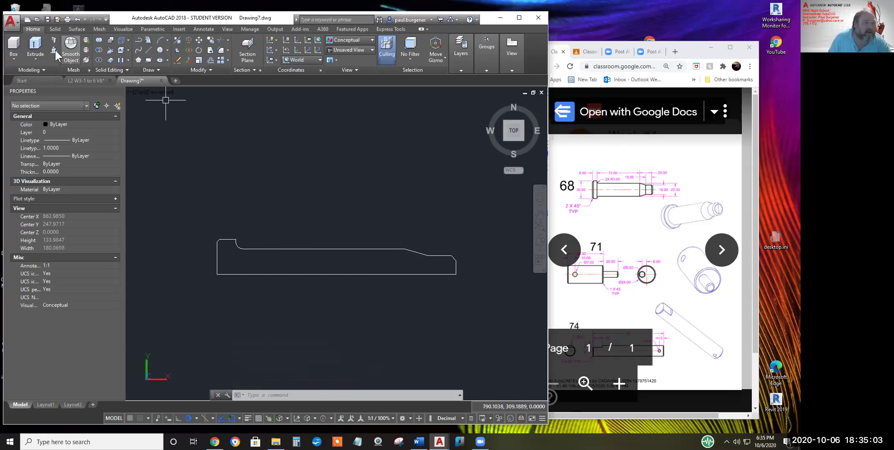
Convert the outline's top edge to a polyline with PEDIT and join all segments into it
click(35, 61)
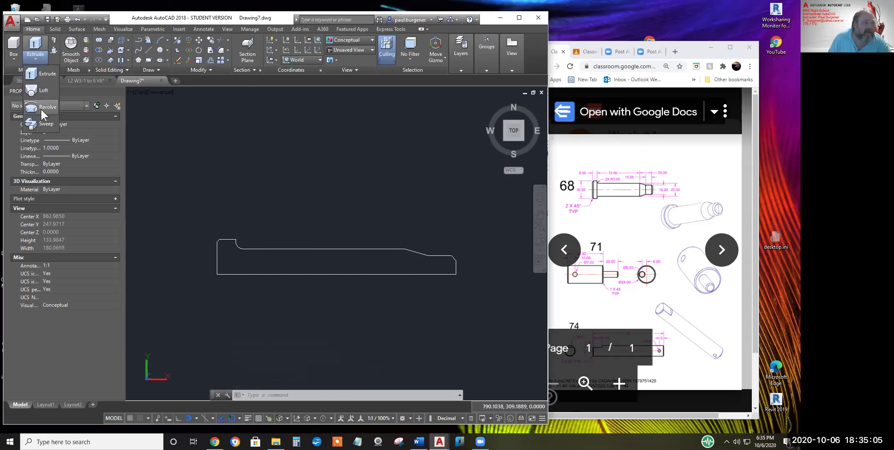
click(46, 107)
key(Escape)
key(Escape)
key(Escape)
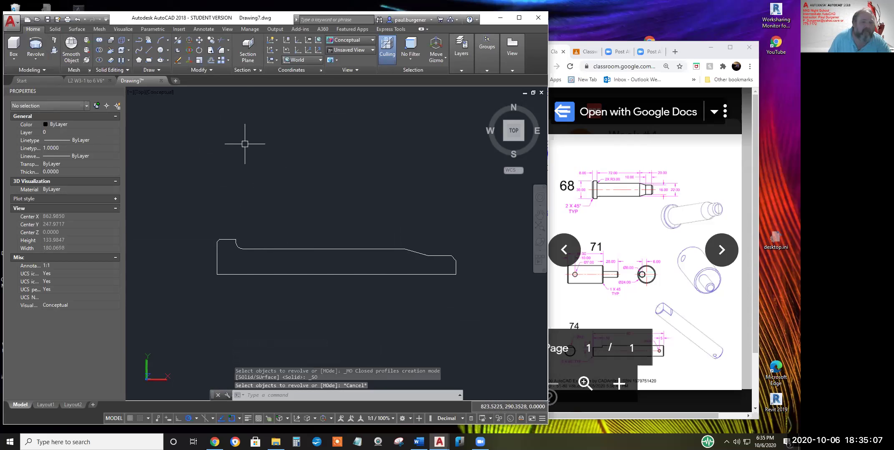
click(212, 69)
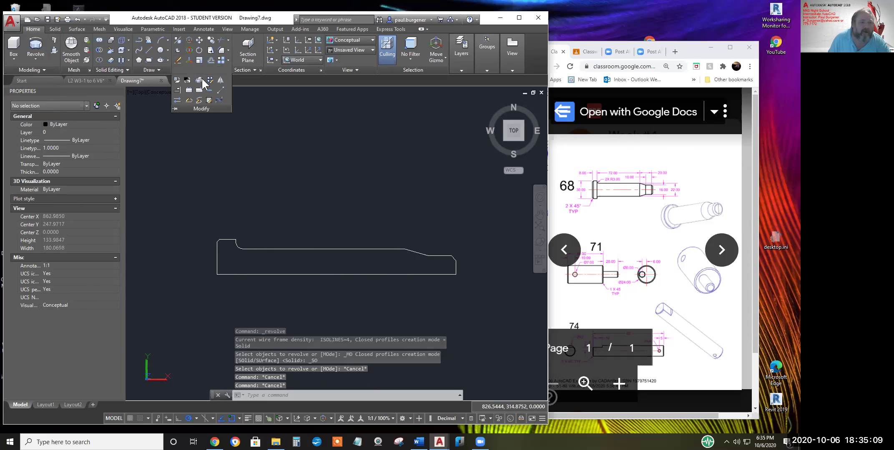
click(188, 101)
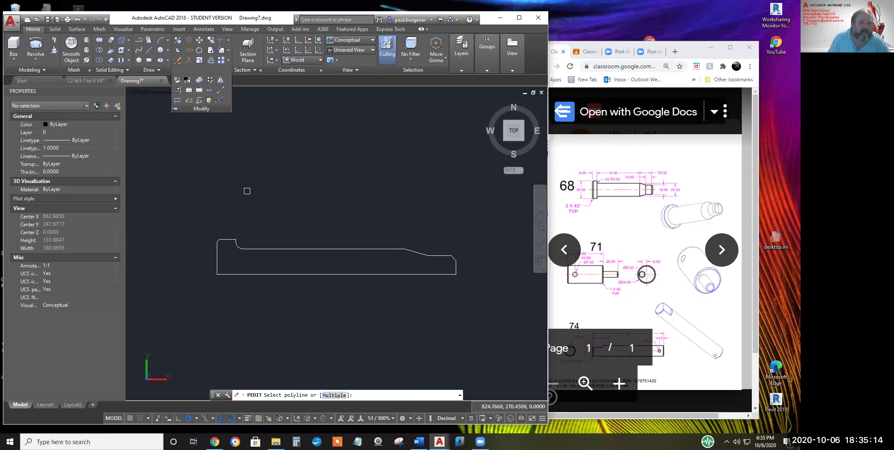
click(271, 247)
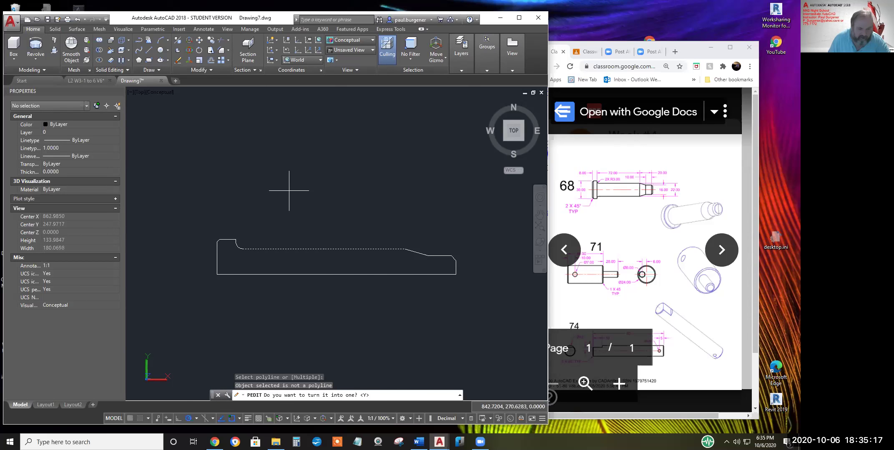
key(Return)
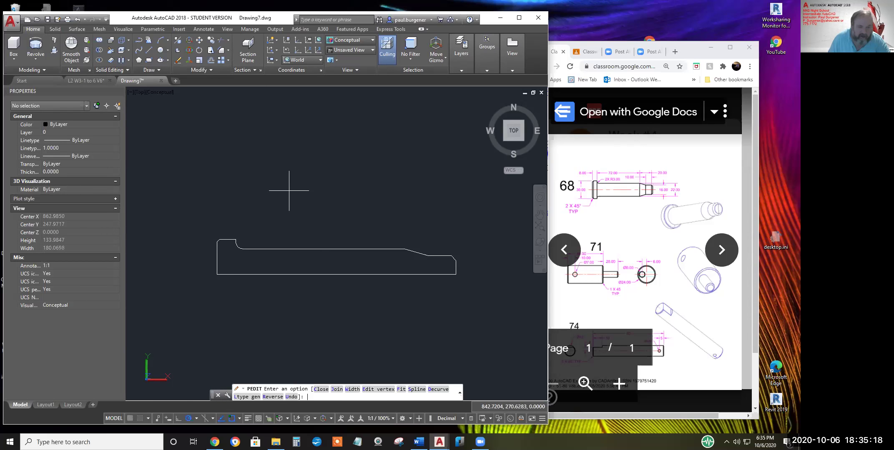
click(336, 389)
click(507, 349)
click(188, 189)
key(Return)
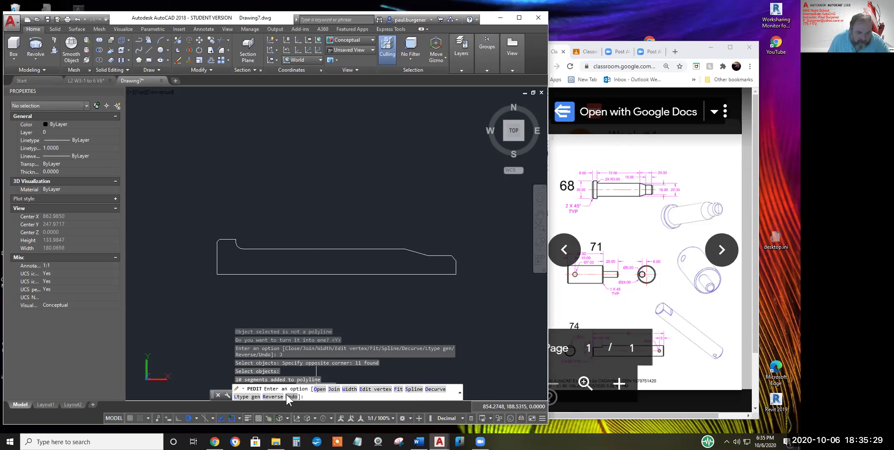
Set the joined outline polyline's width to 0
click(345, 393)
click(366, 310)
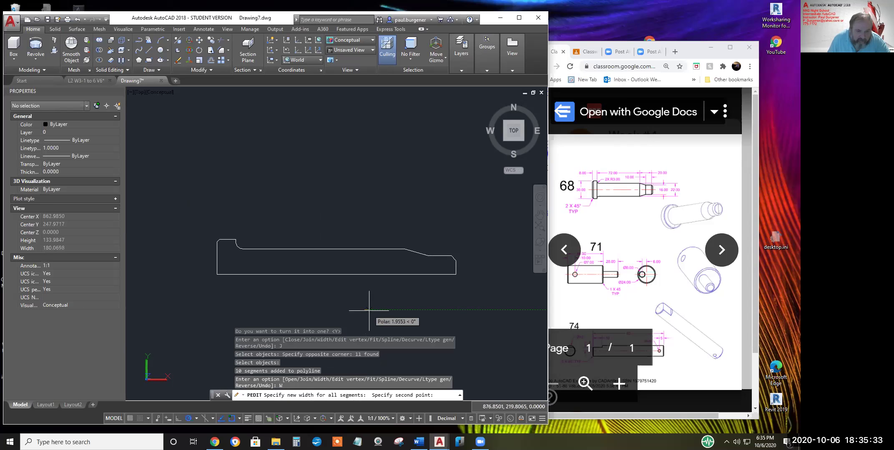
click(369, 310)
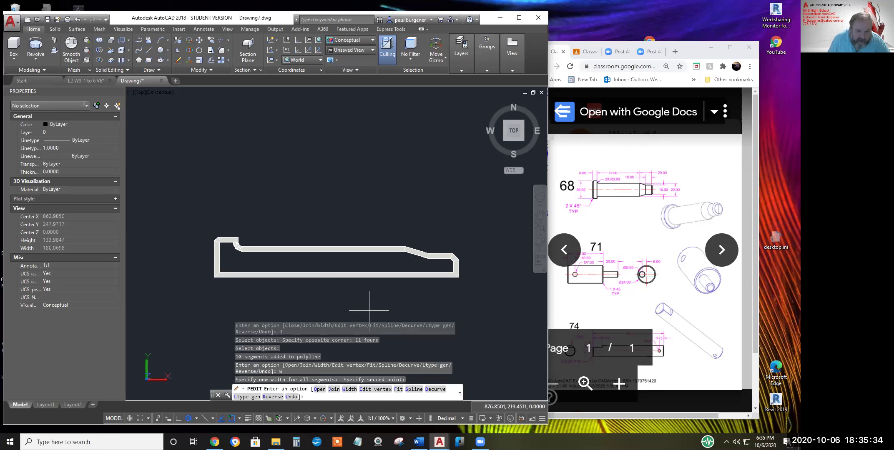
click(348, 390)
text(0)
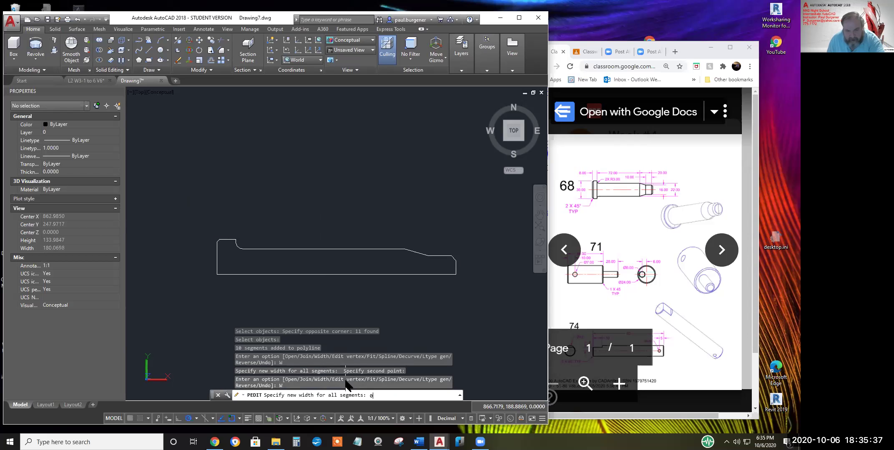
key(Return)
key(Return)
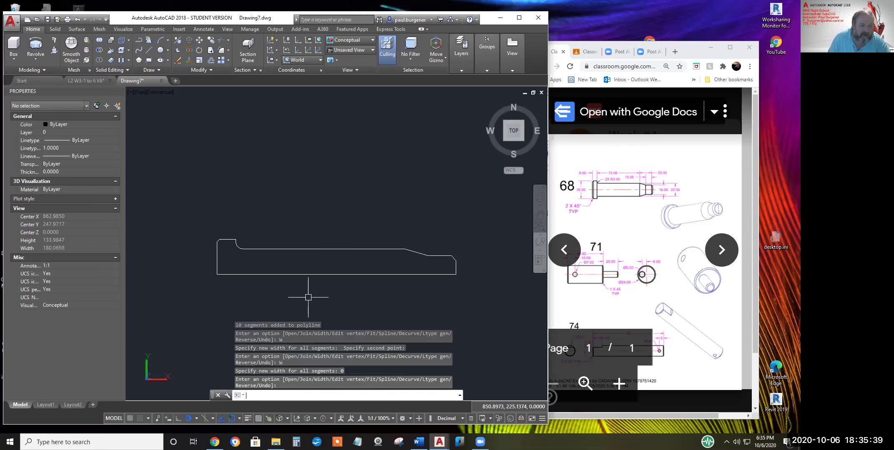
click(43, 58)
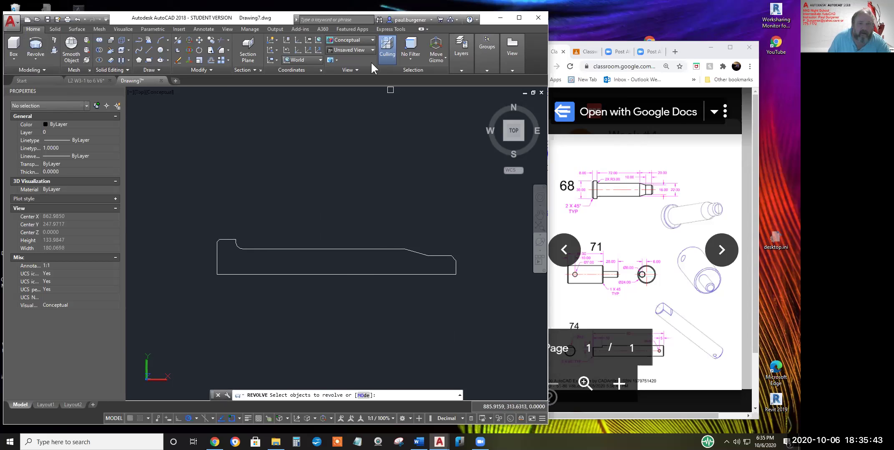
click(462, 65)
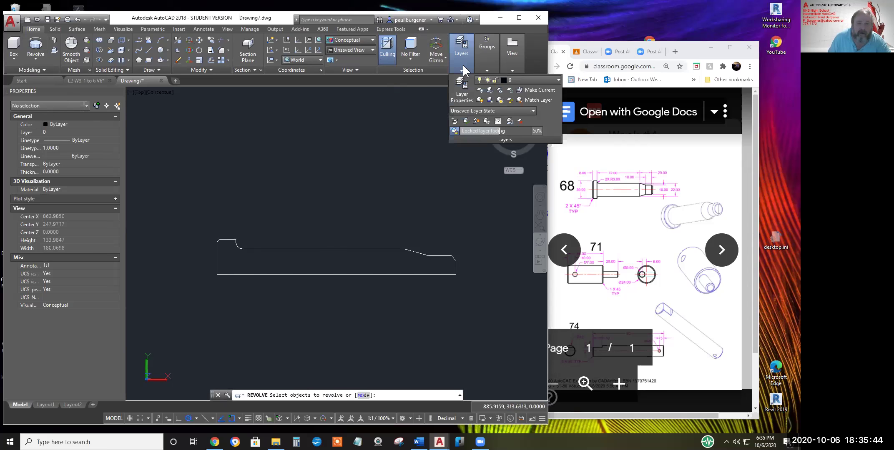
Make Solid the current layer and revolve the profile 360° about its bottom edge
click(520, 80)
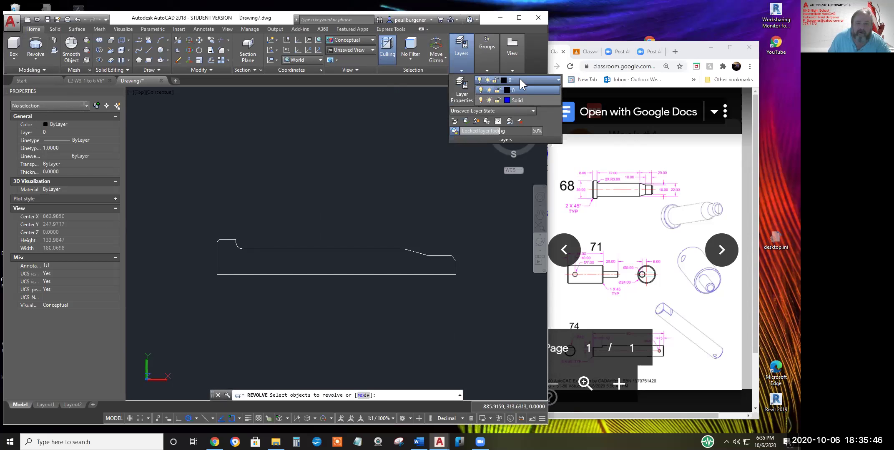
click(517, 101)
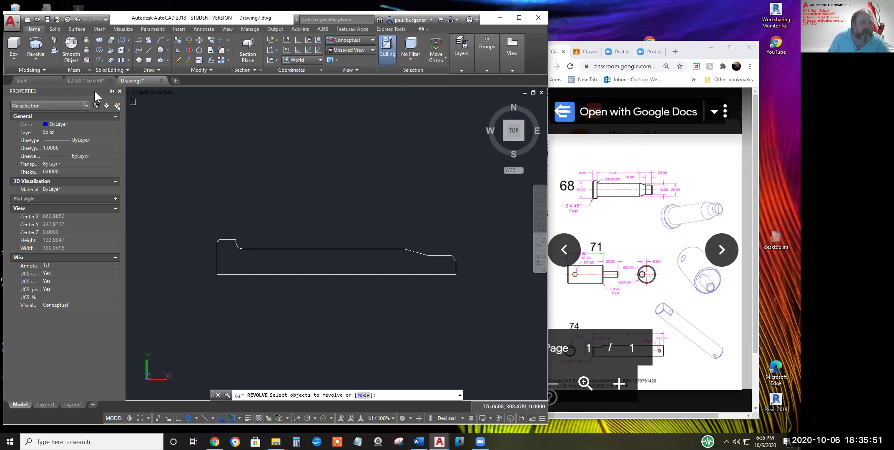
click(36, 52)
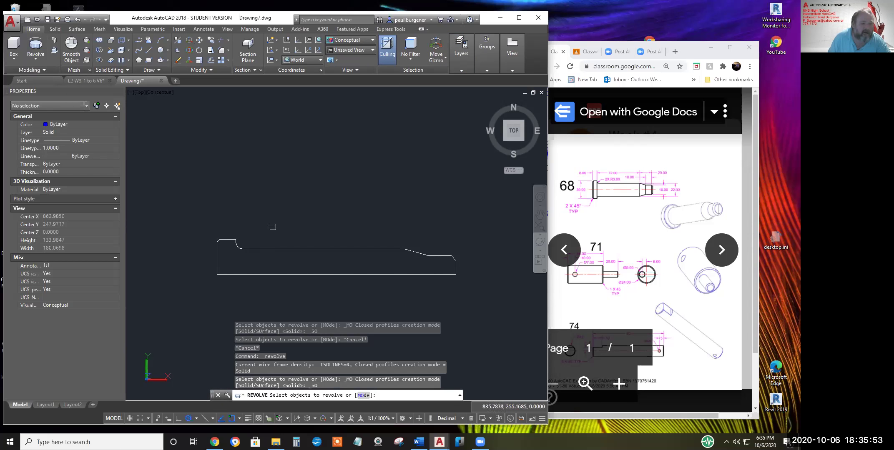
click(290, 249)
key(Return)
click(337, 274)
click(262, 274)
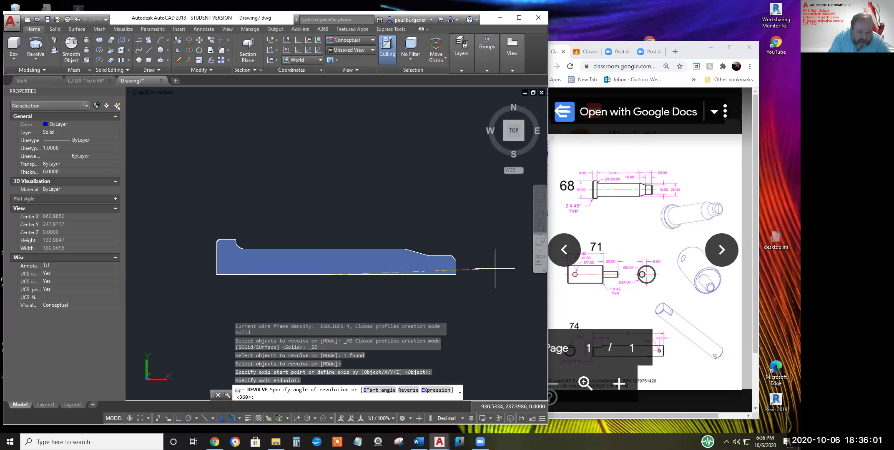
key(Return)
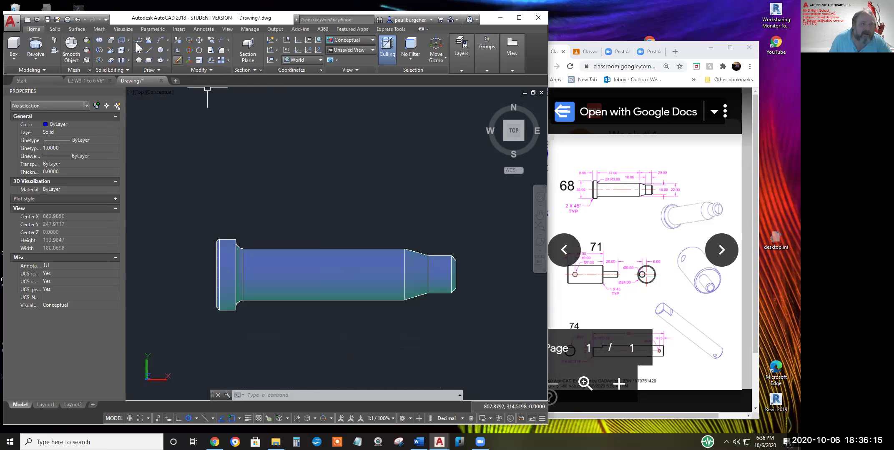
Switch to Drafting & Annotation and dimension the 8.0000 flange width above the flange
click(410, 418)
click(423, 315)
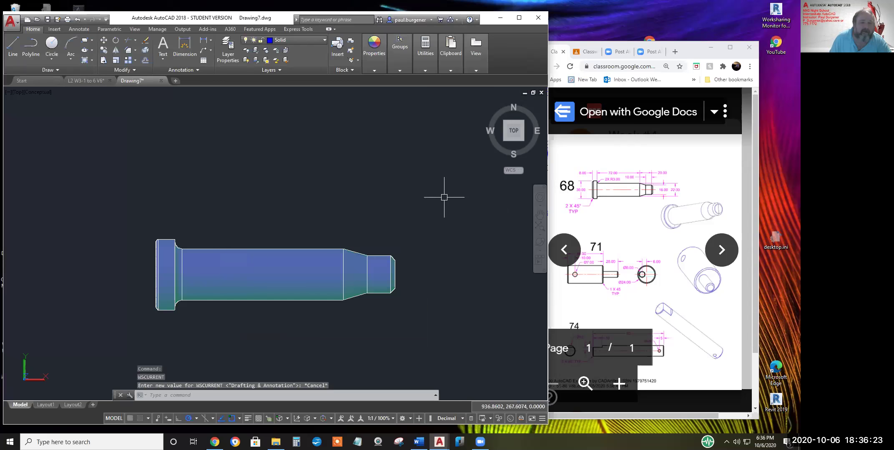
click(204, 40)
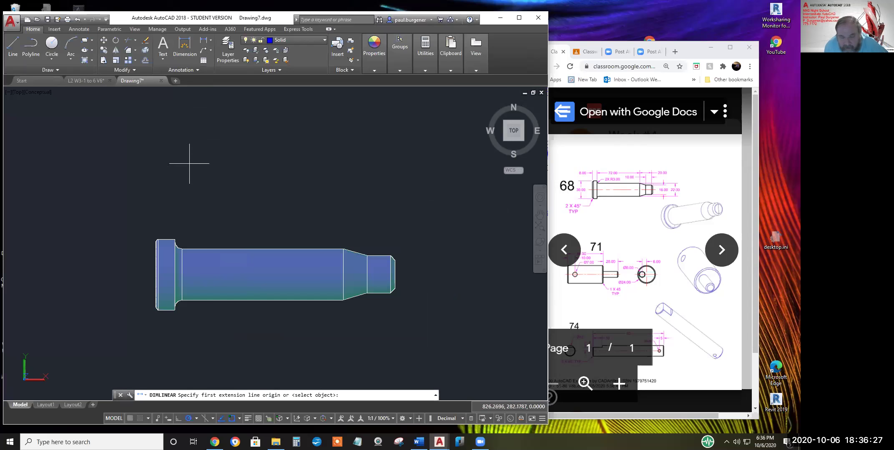
click(156, 242)
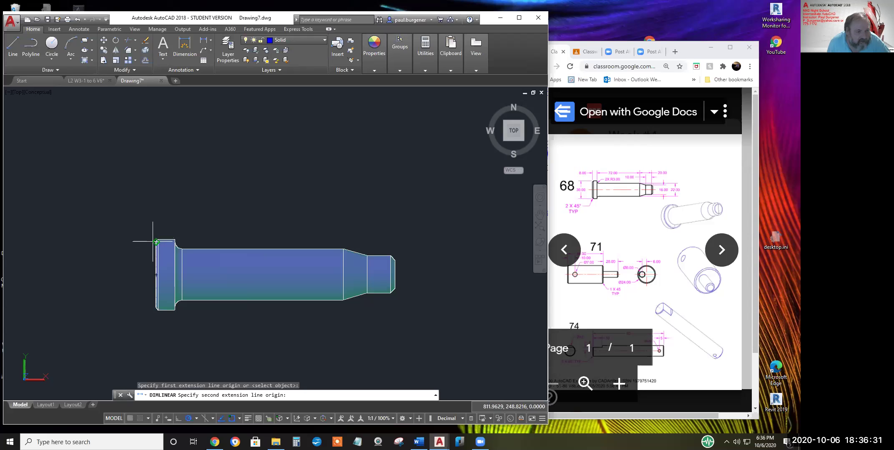
click(175, 240)
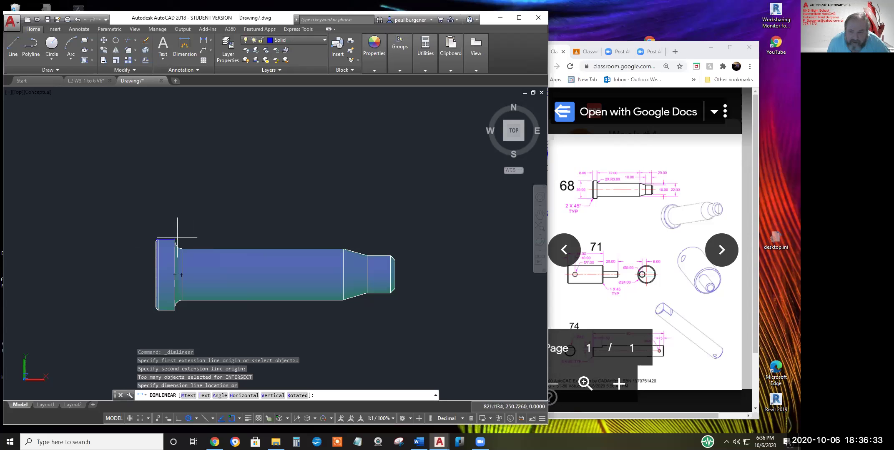
click(152, 226)
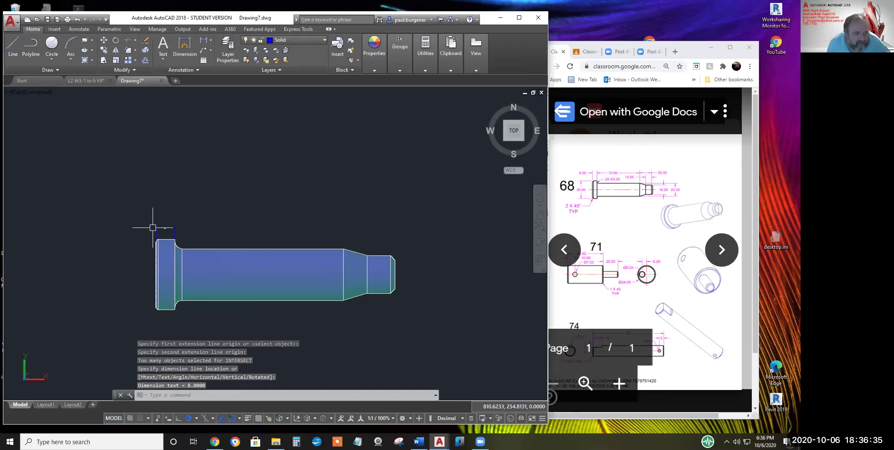
scroll(160, 233, up, 8)
scroll(187, 201, up, 5)
scroll(188, 202, down, 12)
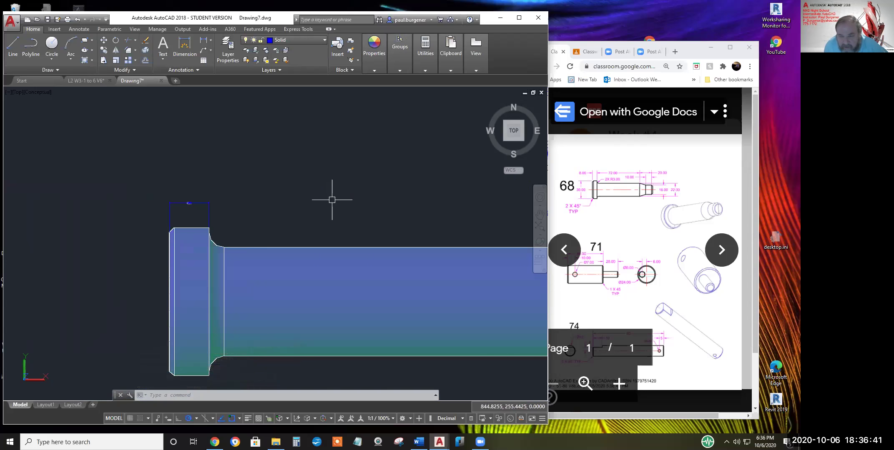
Dimension the 72.0000 shaft length above the shaft
key(Return)
click(209, 227)
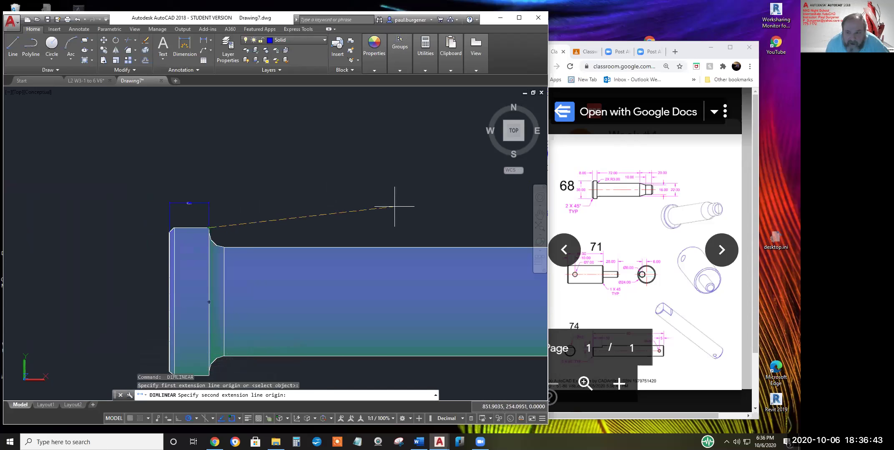
middle_drag(418, 205, 264, 218)
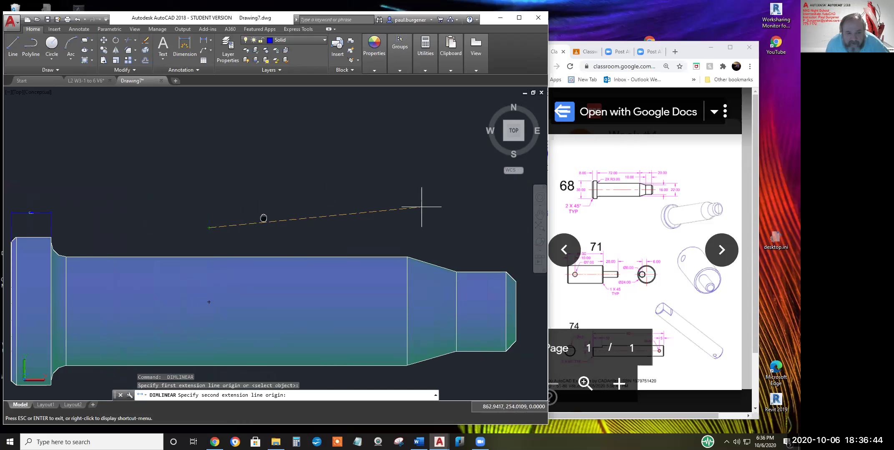
click(407, 257)
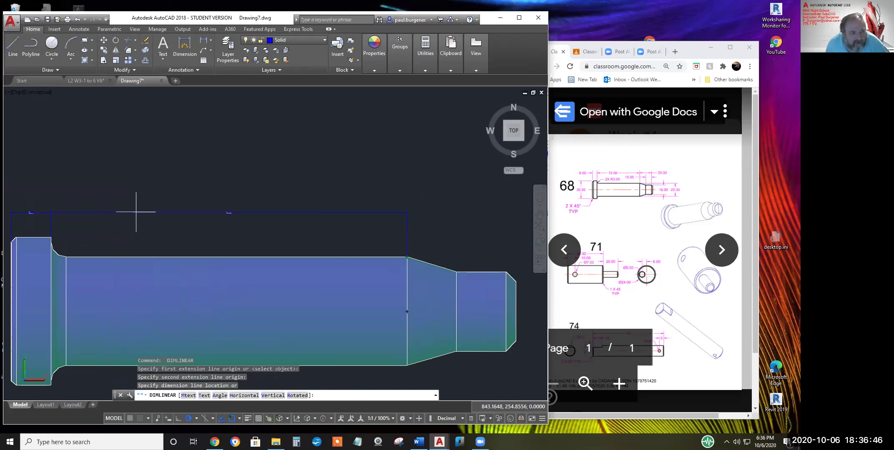
click(51, 212)
scroll(232, 215, up, 3)
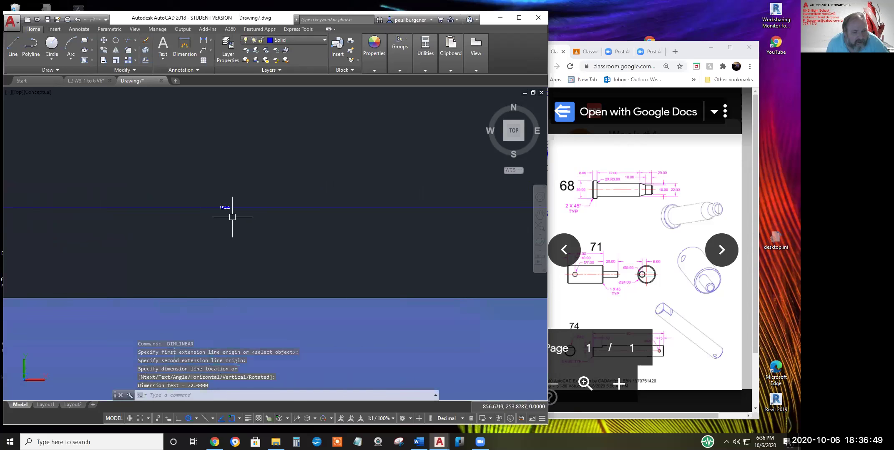
scroll(221, 205, up, 5)
scroll(221, 203, down, 6)
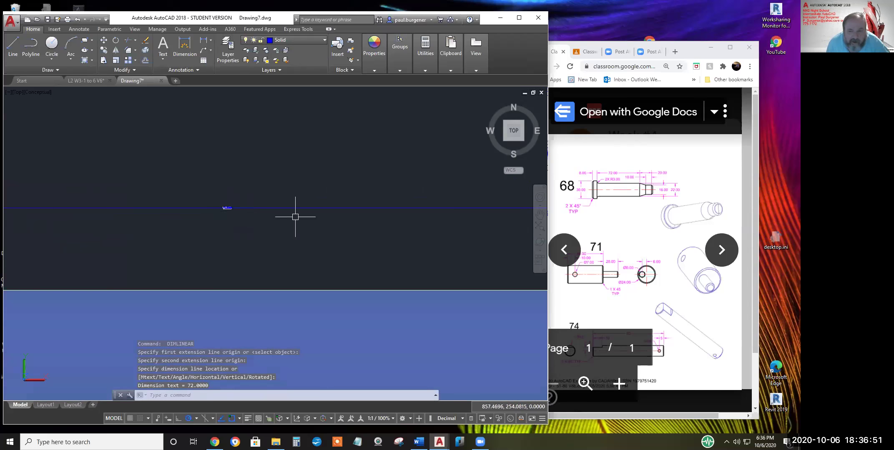
scroll(196, 204, down, 3)
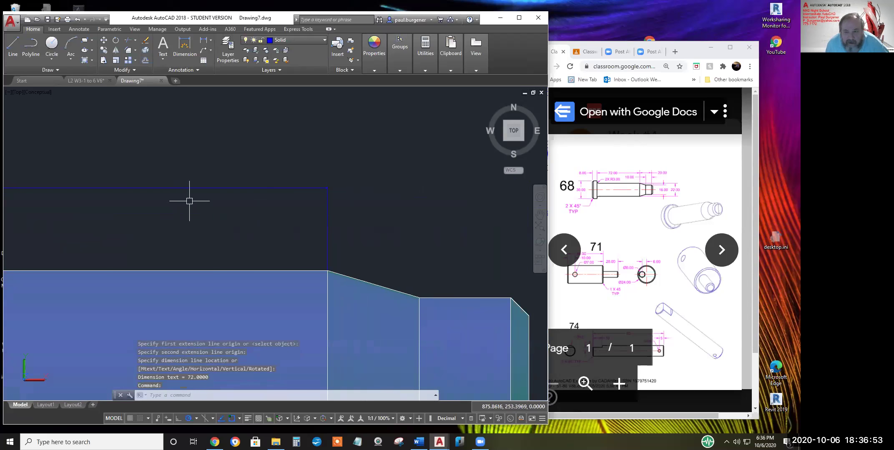
key(Return)
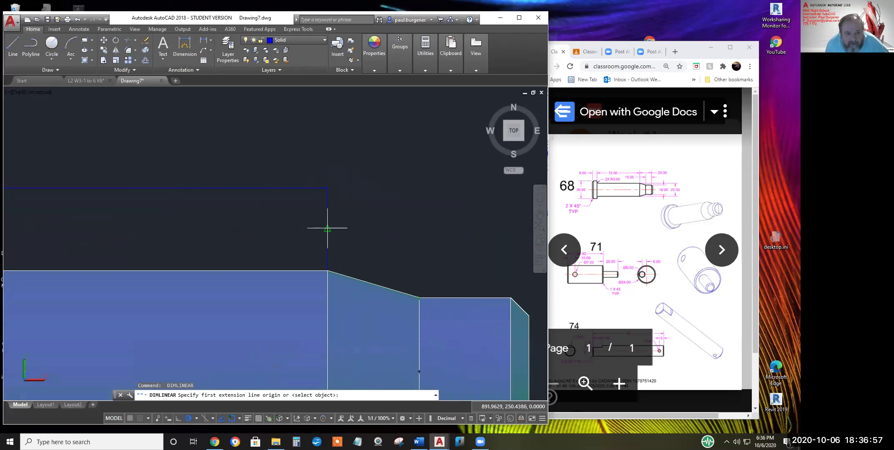
Add the 20.0000 step and 10.0000 tip length dimensions above the right end
click(327, 271)
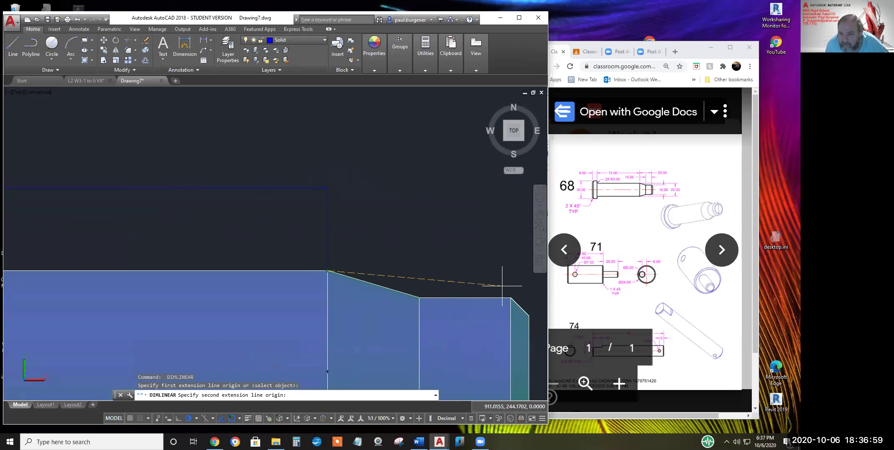
click(510, 298)
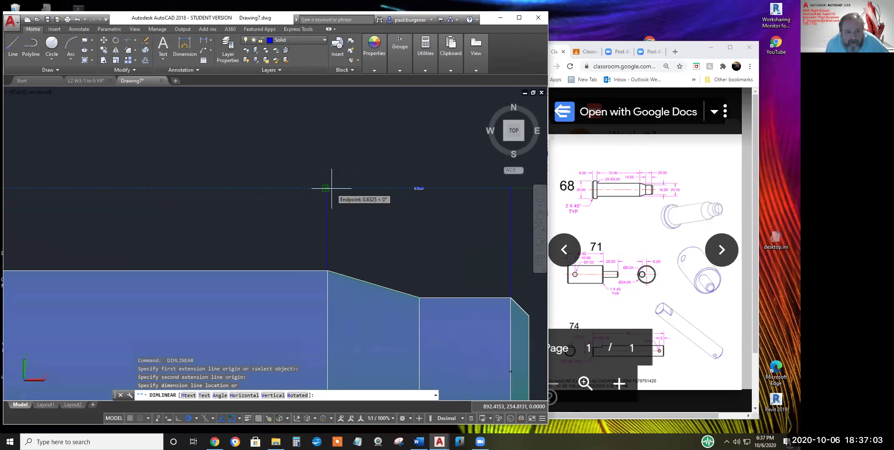
scroll(331, 188, up, 3)
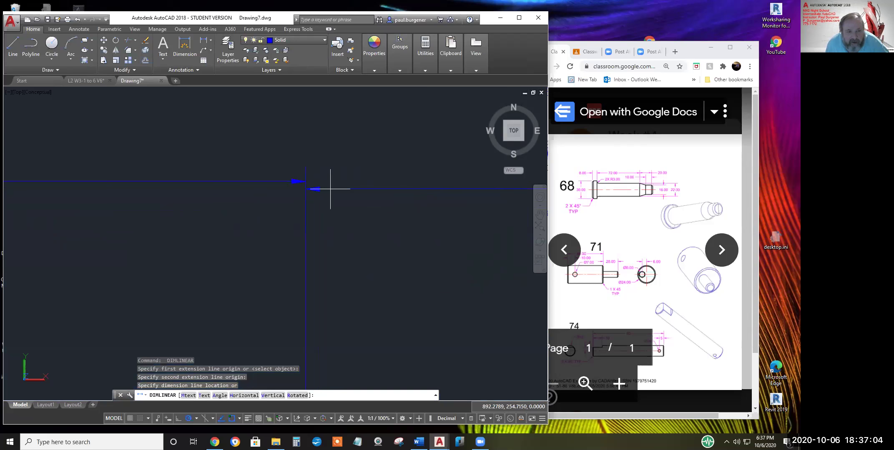
click(305, 181)
middle_drag(350, 208, 285, 260)
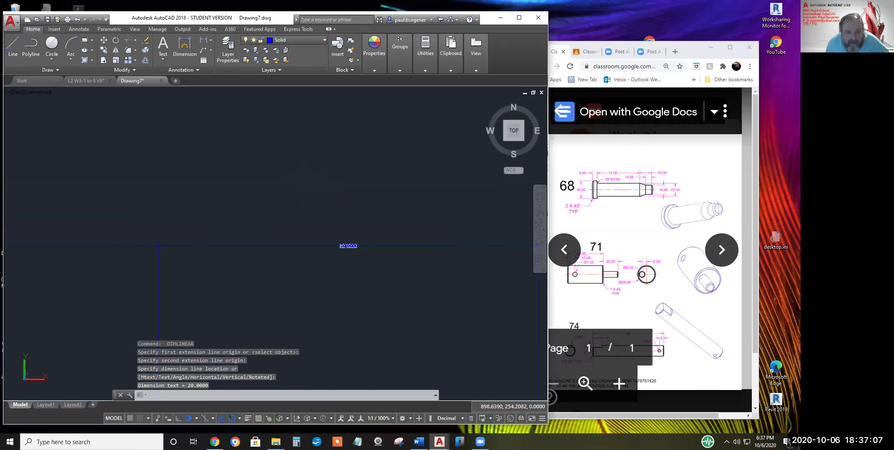
scroll(334, 250, up, 5)
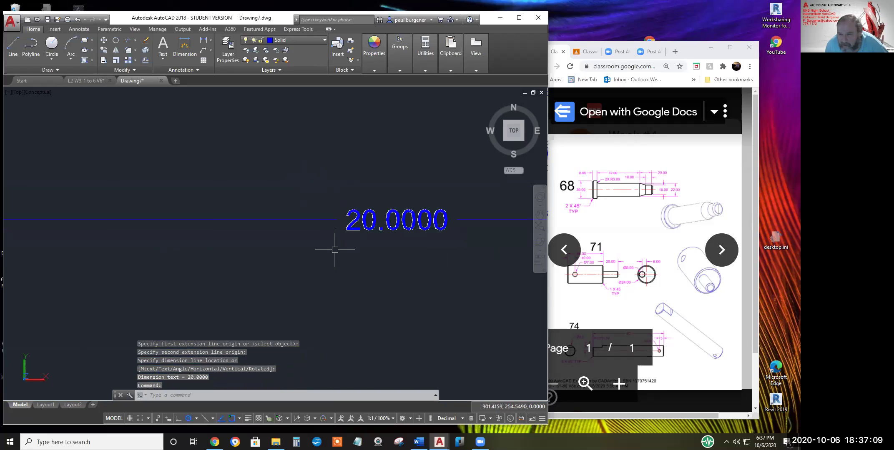
scroll(335, 250, down, 6)
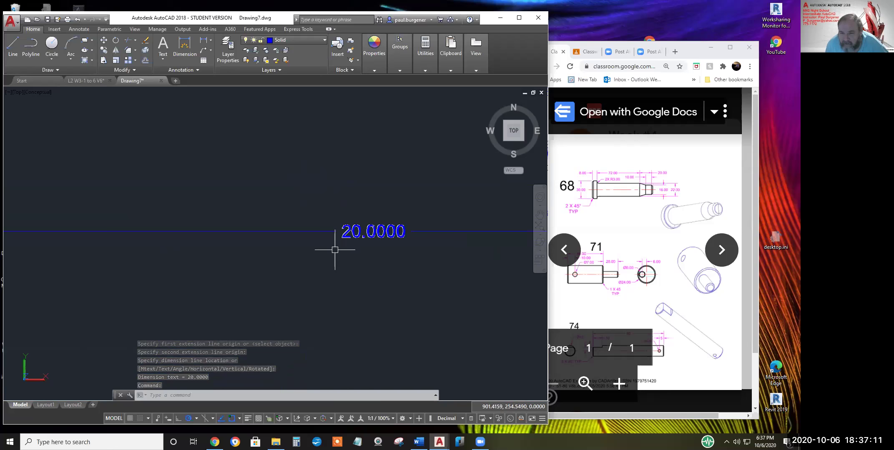
middle_drag(344, 255, 338, 180)
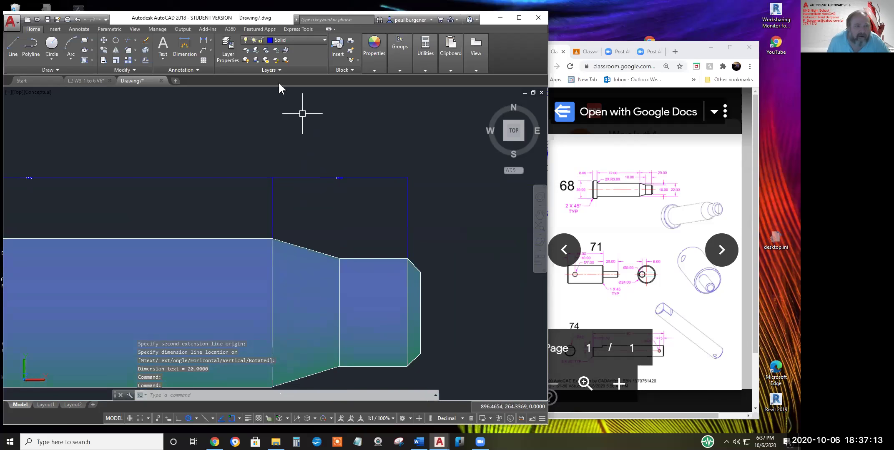
key(Return)
click(340, 258)
click(407, 259)
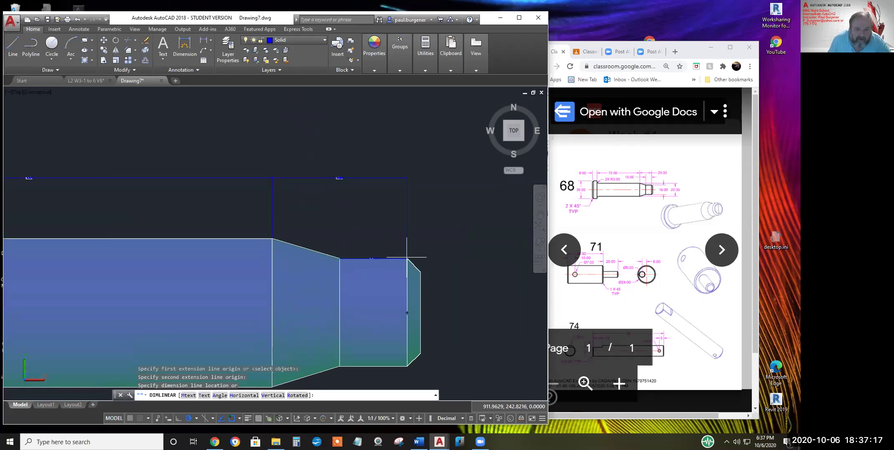
click(373, 216)
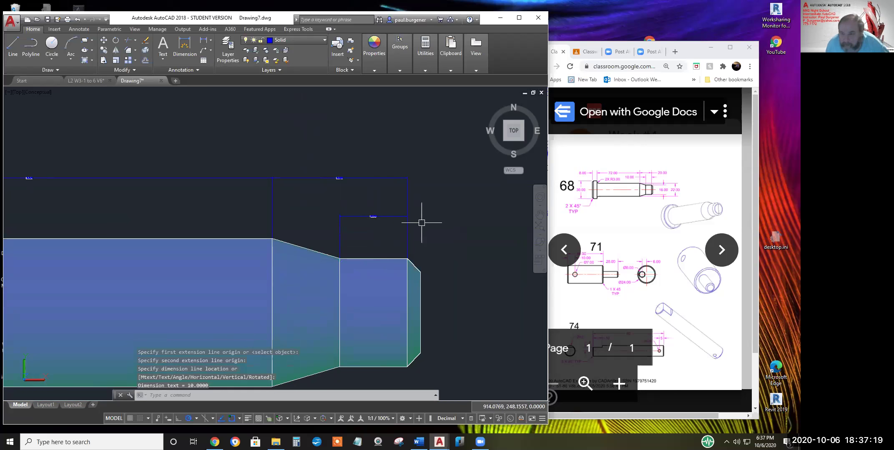
Add the vertical 12.0000 chamfer and 16.0000 tip dimensions beside the tip
key(Return)
click(421, 271)
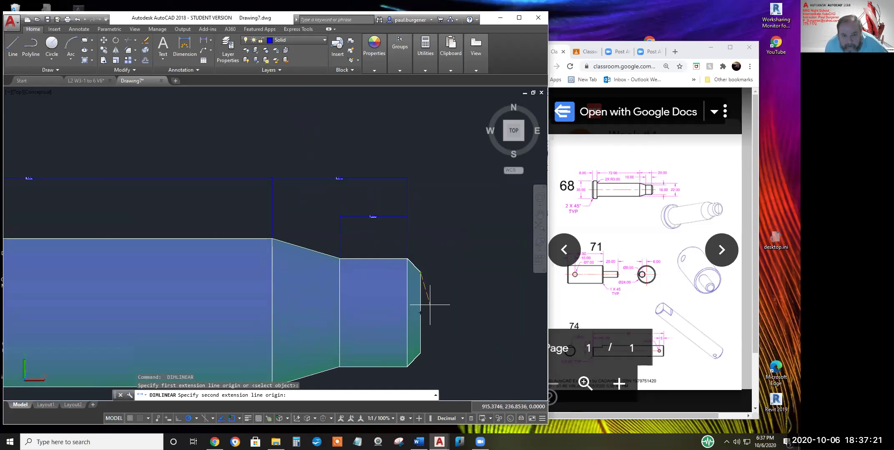
click(420, 353)
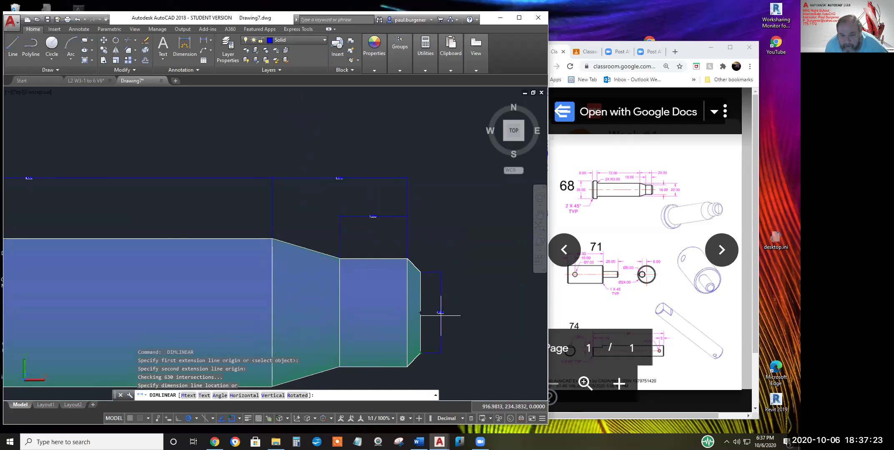
click(445, 312)
key(Return)
click(407, 259)
click(414, 363)
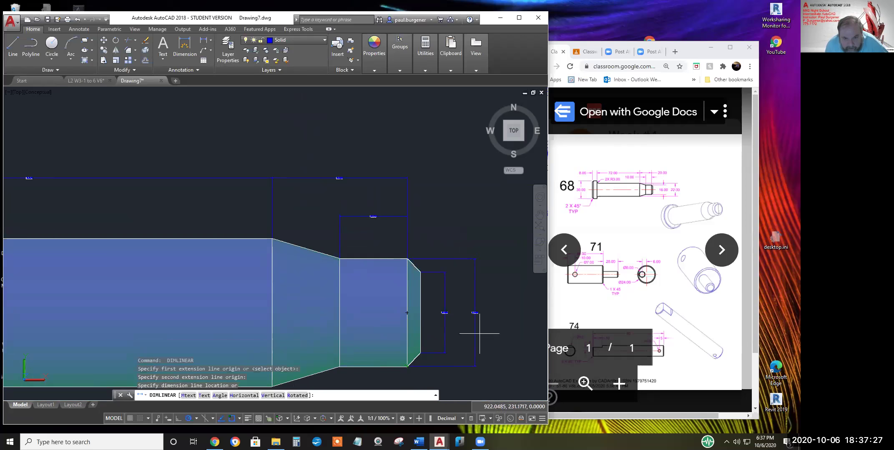
click(464, 312)
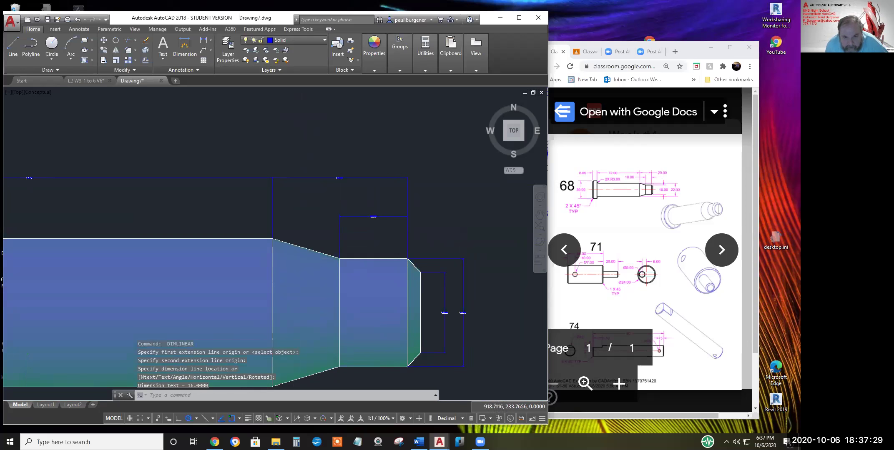
Zoom and pan to review the dimensioned stepped end and left flange
scroll(450, 316, up, 6)
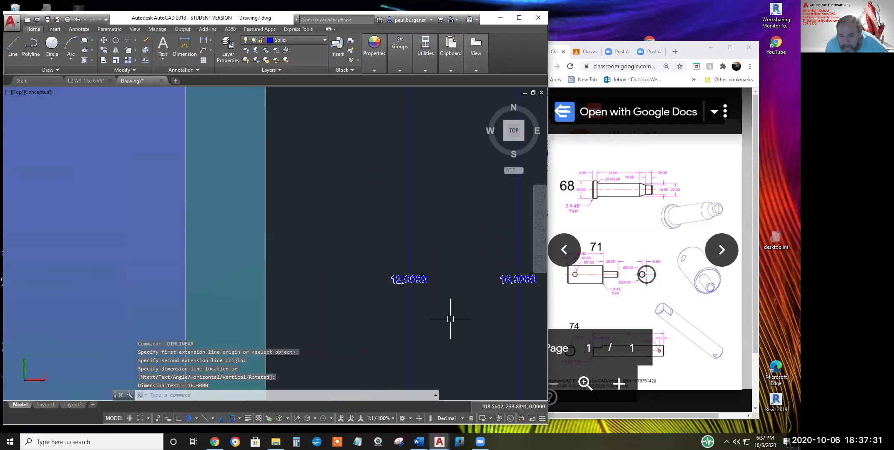
scroll(411, 290, down, 2)
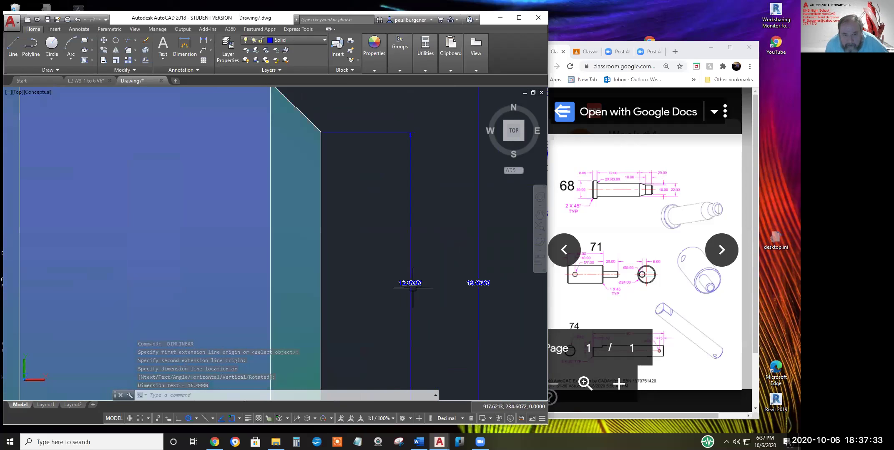
scroll(414, 289, down, 2)
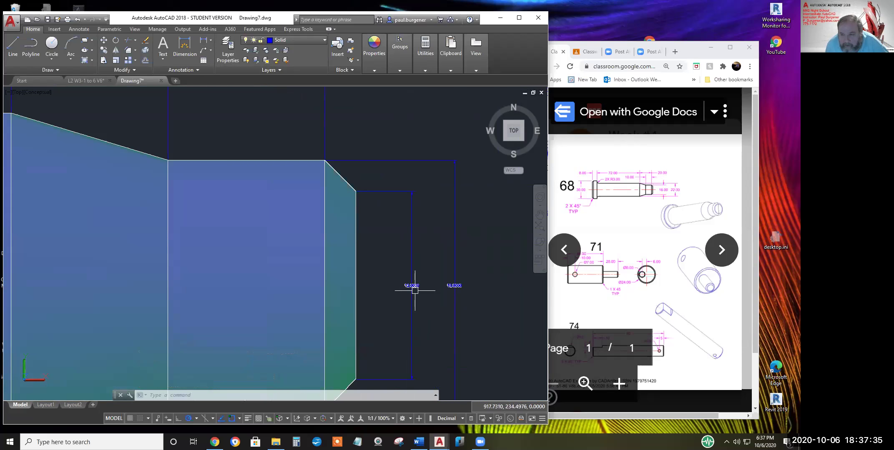
scroll(415, 290, down, 2)
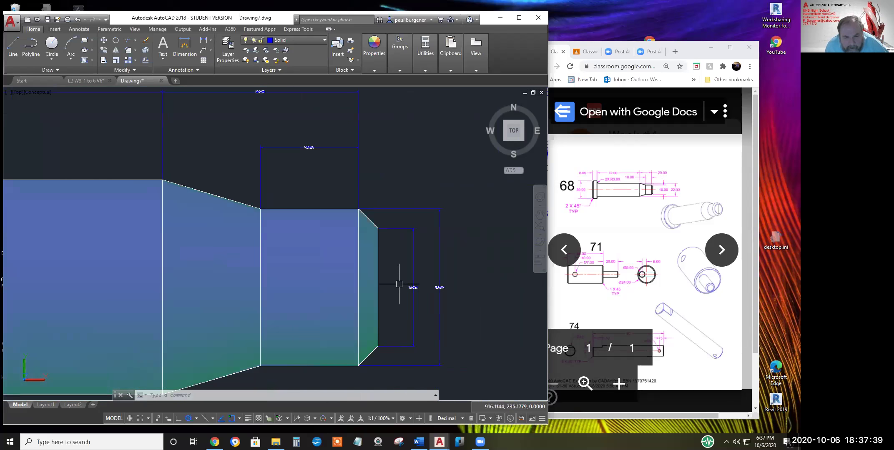
scroll(400, 284, up, 5)
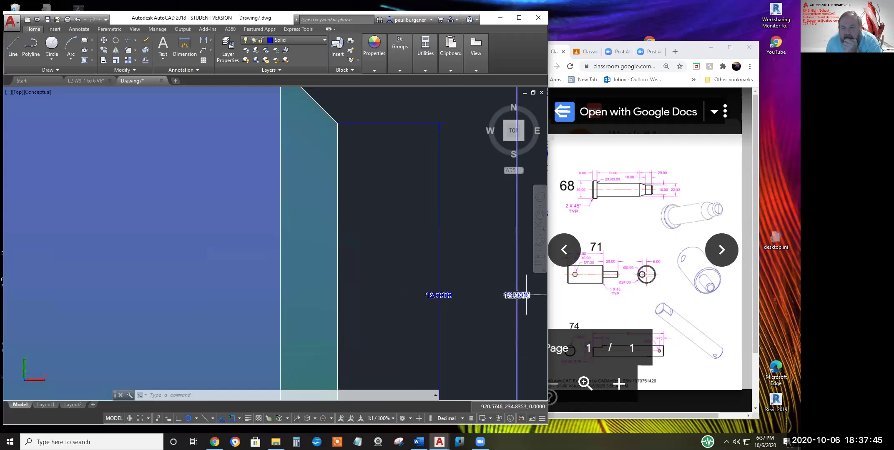
scroll(518, 298, down, 4)
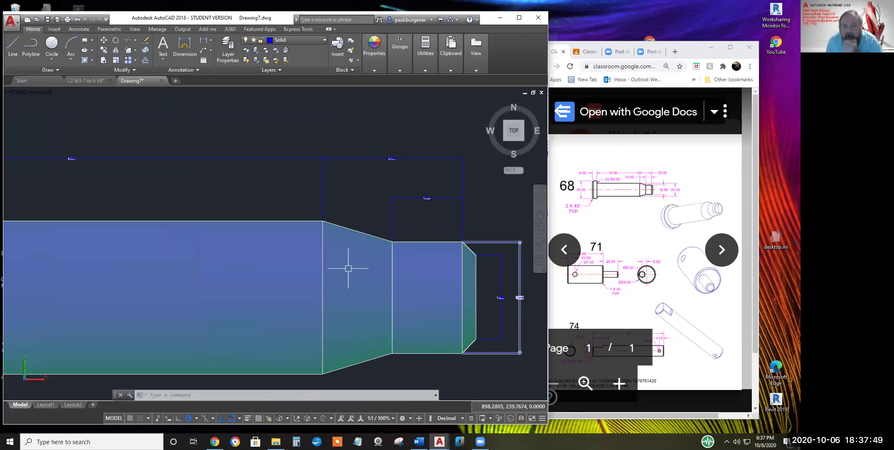
middle_drag(287, 279, 414, 272)
key(Escape)
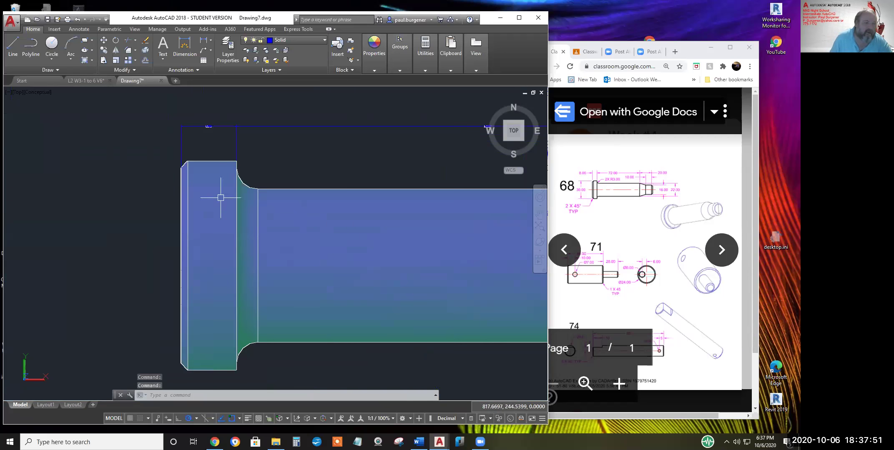
Dimension the left flange's full height as 30.0000, placing it to the left
click(204, 43)
click(188, 161)
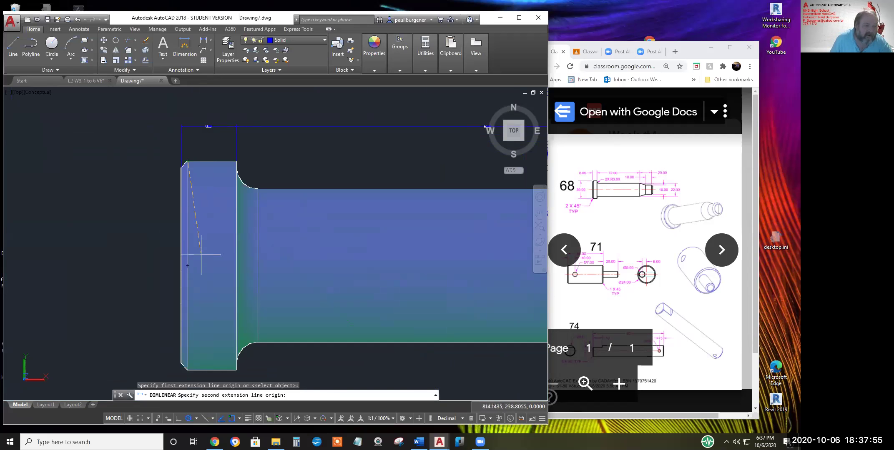
click(188, 369)
click(137, 275)
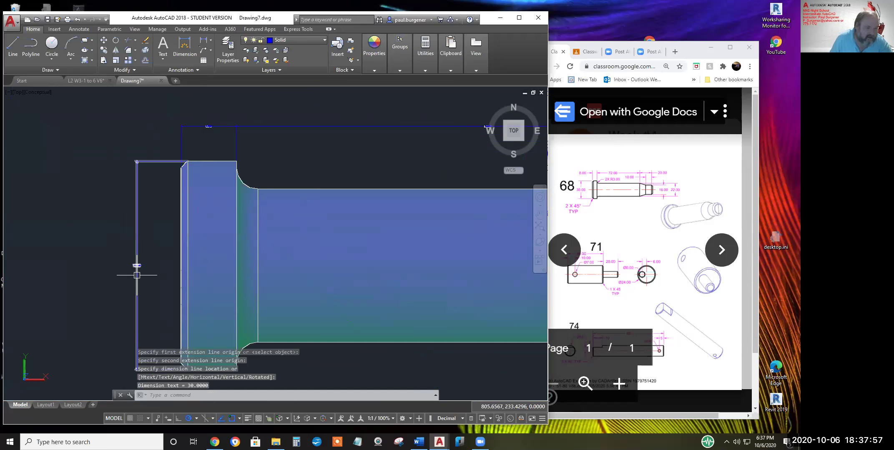
Bring the whole shaft into view and select the turned-pin solid
scroll(128, 262, up, 8)
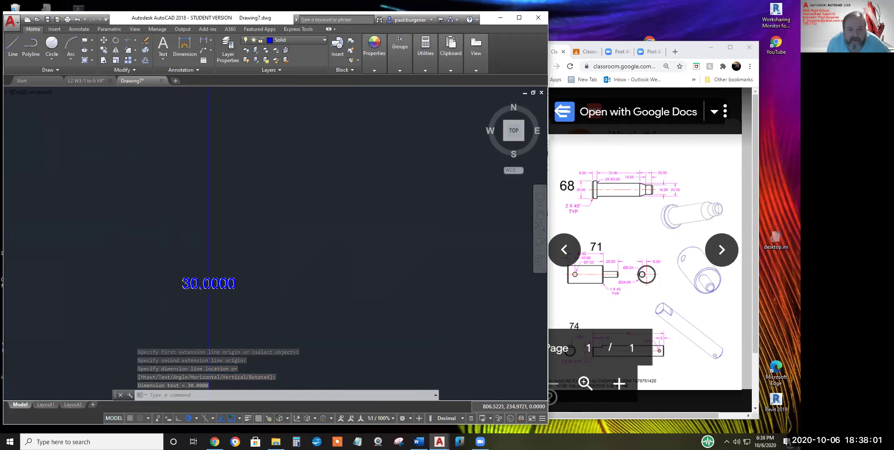
scroll(299, 281, down, 8)
middle_drag(385, 277, 130, 279)
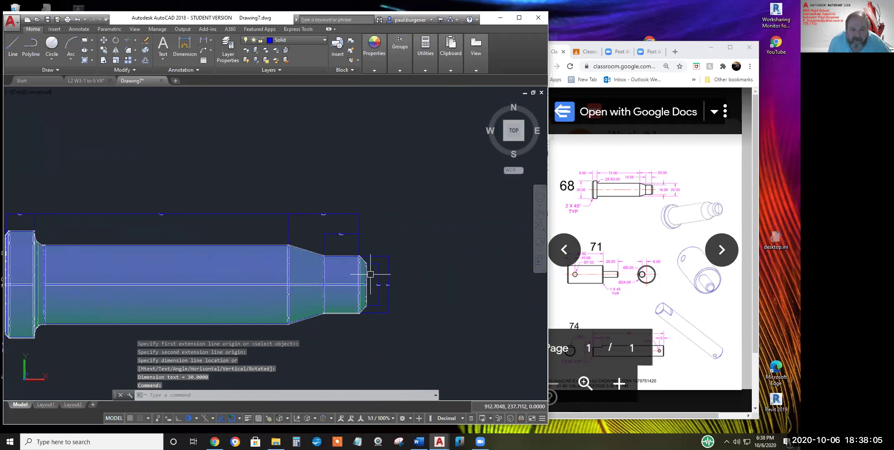
scroll(386, 286, up, 5)
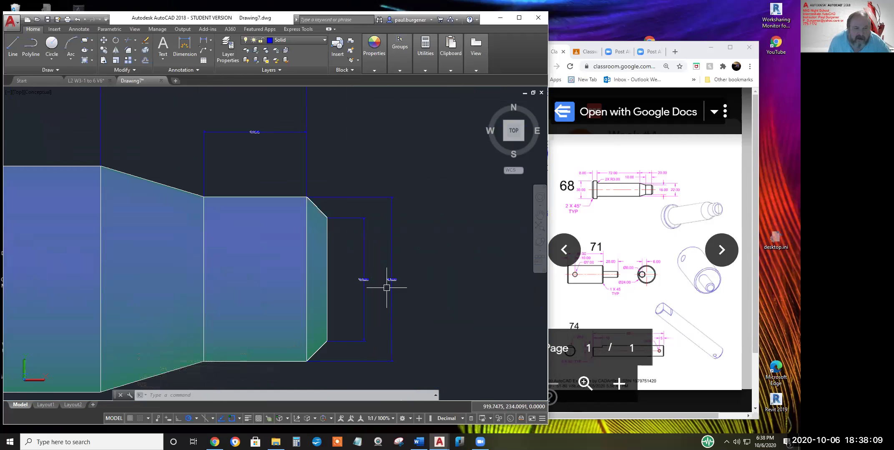
click(307, 291)
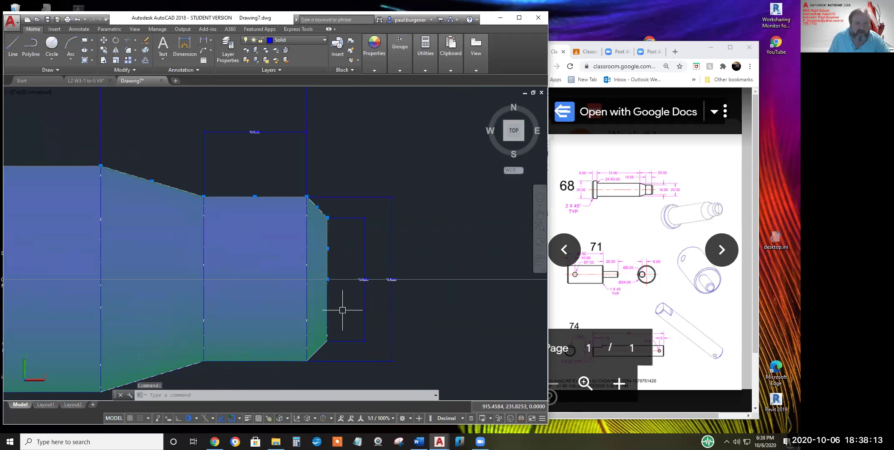
Erase the selected pin solid with E, then regenerate the display with RE
text(e)
key(Return)
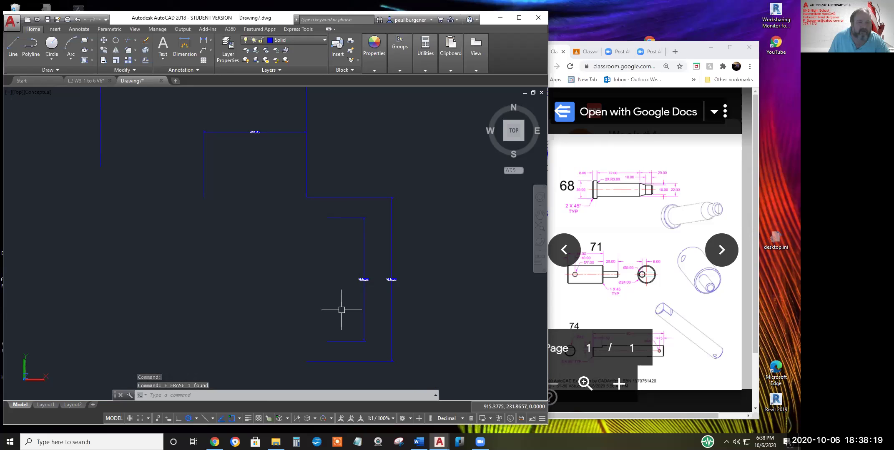
text(re)
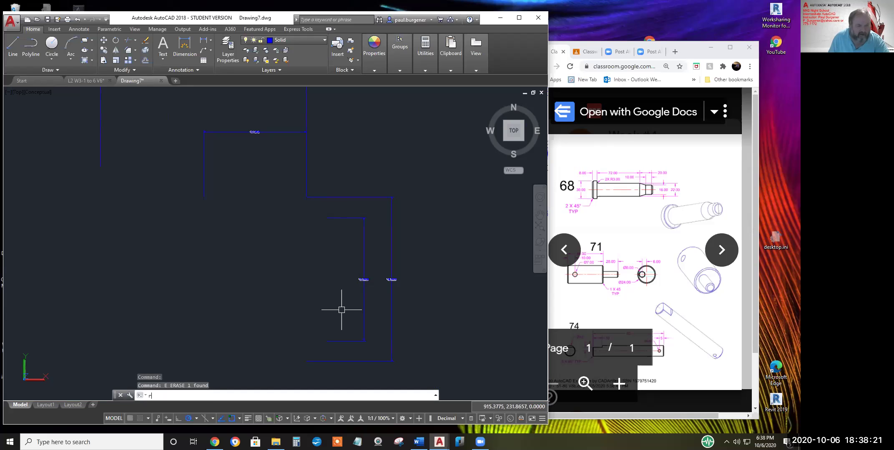
key(Return)
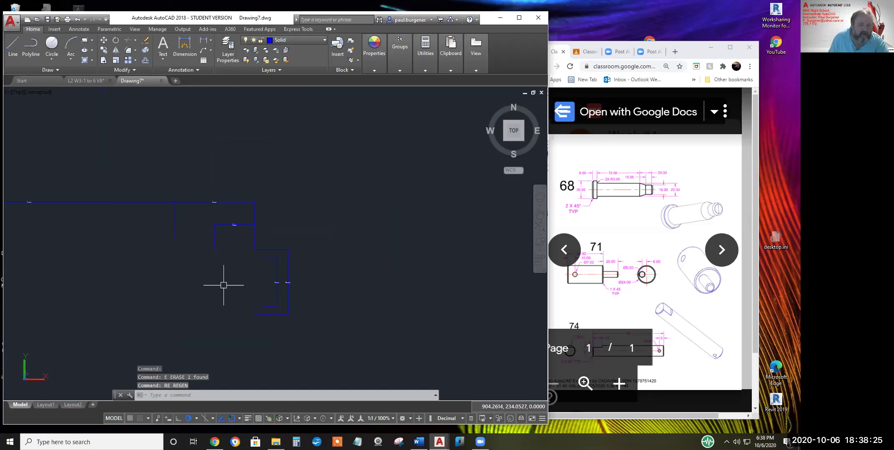
scroll(225, 285, down, 4)
middle_drag(226, 285, 422, 251)
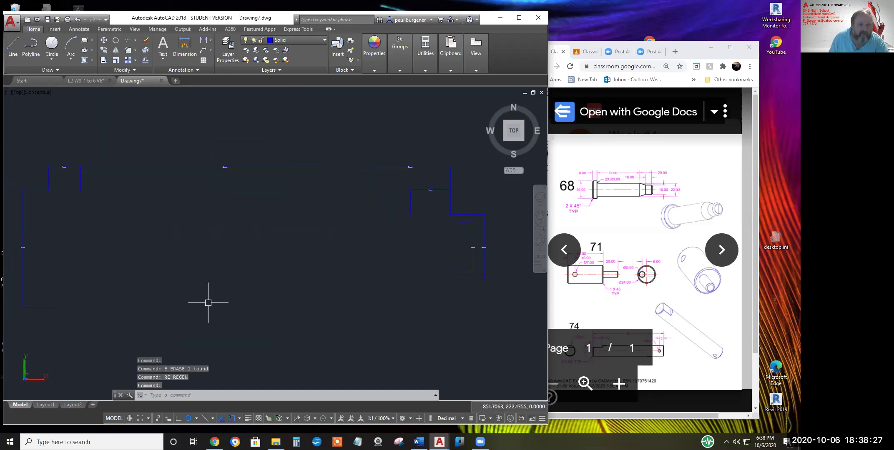
Clear a stray selection and close the layer list without changes
click(369, 183)
key(Escape)
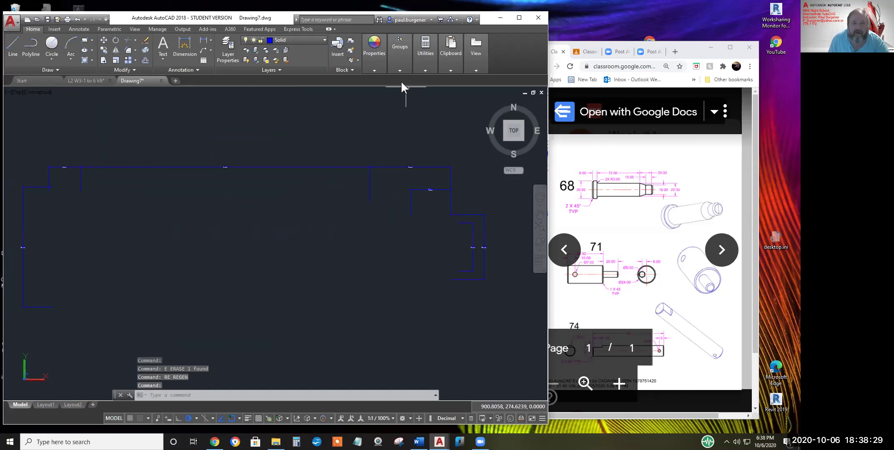
click(399, 70)
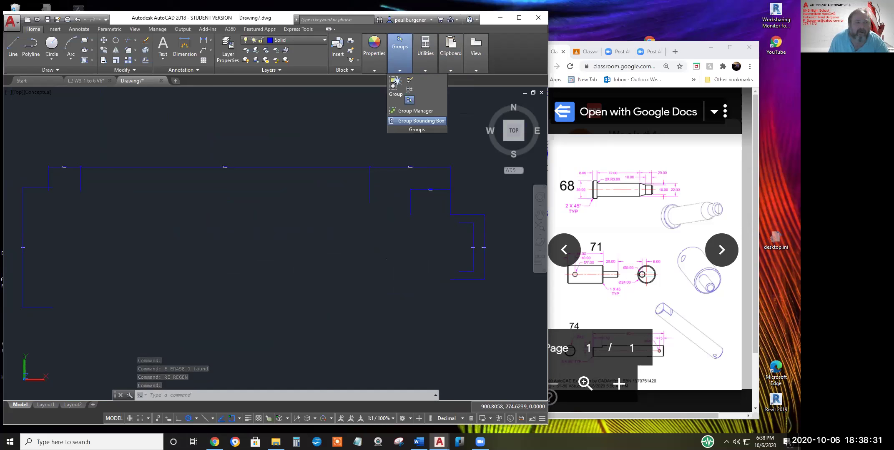
click(307, 38)
key(Escape)
key(Escape)
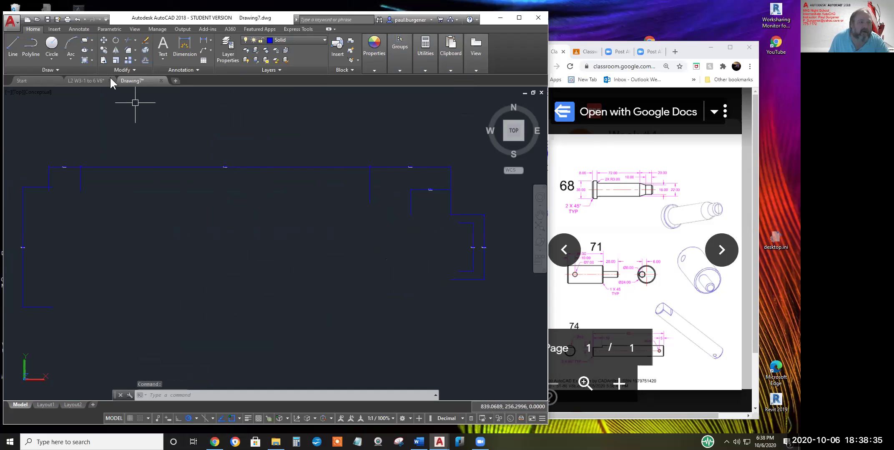
Undo three times to restore the erased pin solid and recentre its stepped end
click(76, 19)
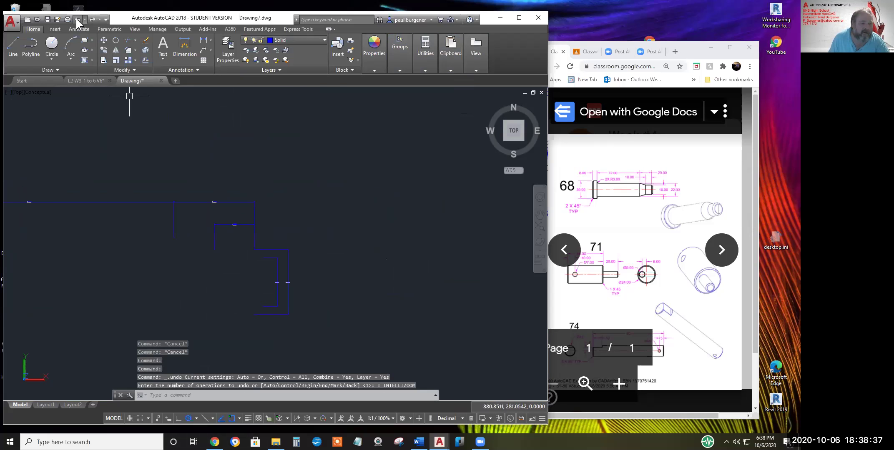
click(76, 19)
click(76, 19)
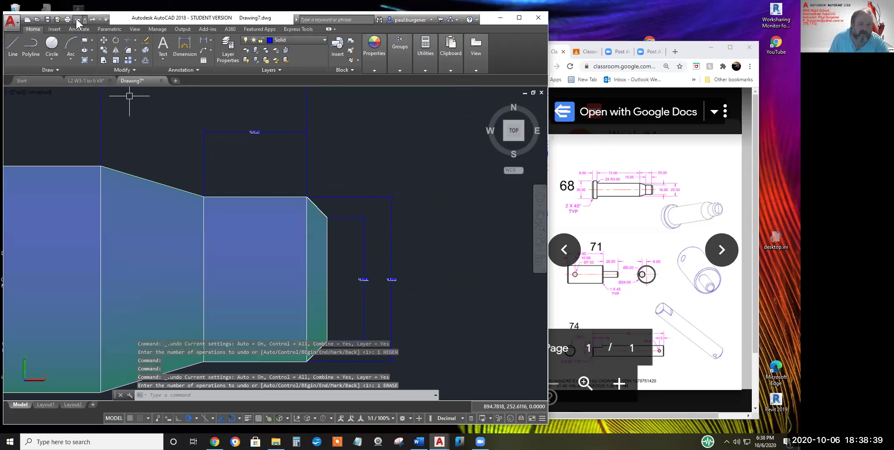
mouse_move(236, 200)
middle_down()
mouse_move(253, 222)
mouse_move(361, 205)
middle_up()
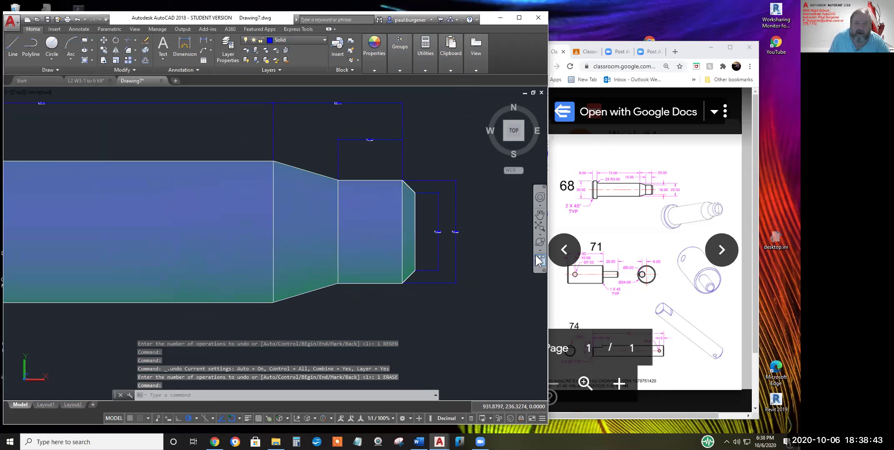
click(540, 242)
Orbit the pin into 3D and zoom on its stepped end's 12.0000 and 16.0000 dimensions
drag(318, 252, 208, 281)
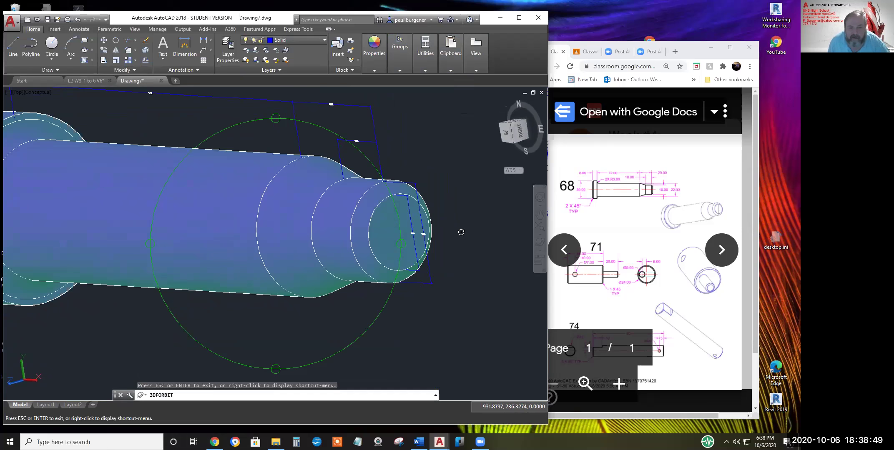
scroll(413, 235, up, 2)
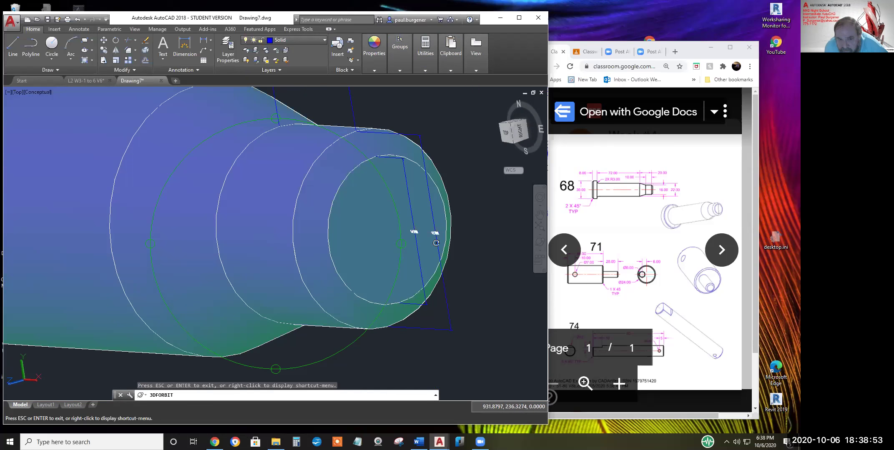
scroll(440, 241, up, 4)
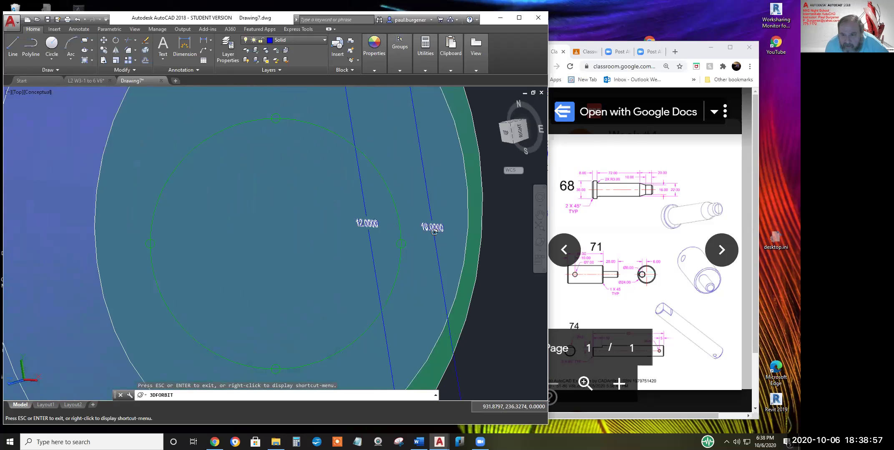
scroll(434, 232, down, 5)
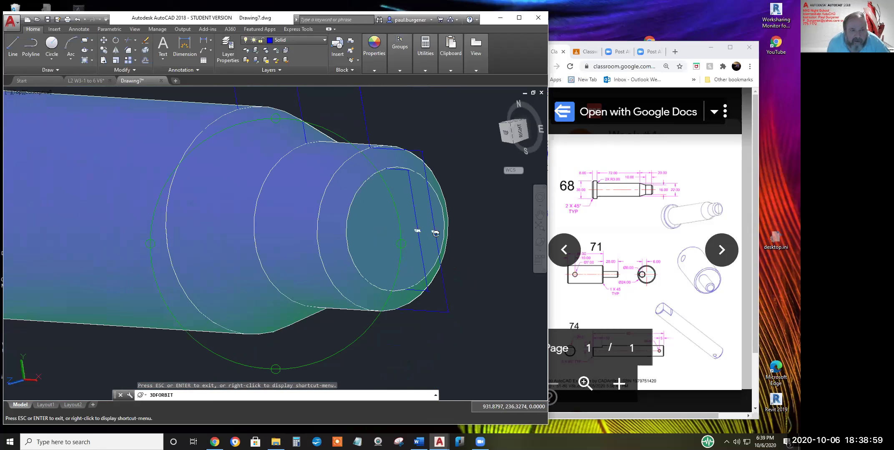
scroll(435, 233, down, 1)
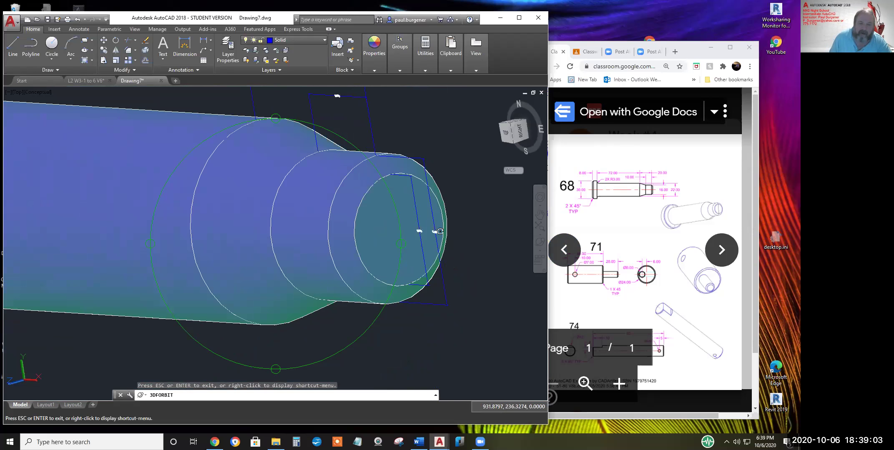
scroll(428, 234, up, 3)
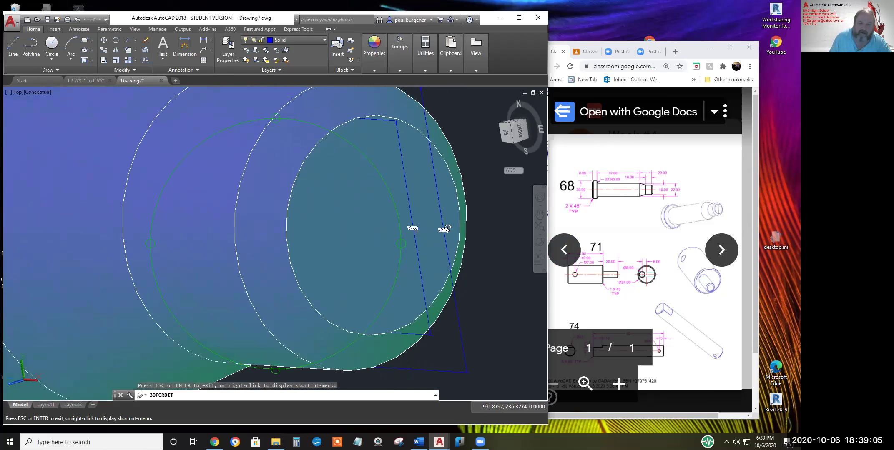
scroll(441, 232, up, 5)
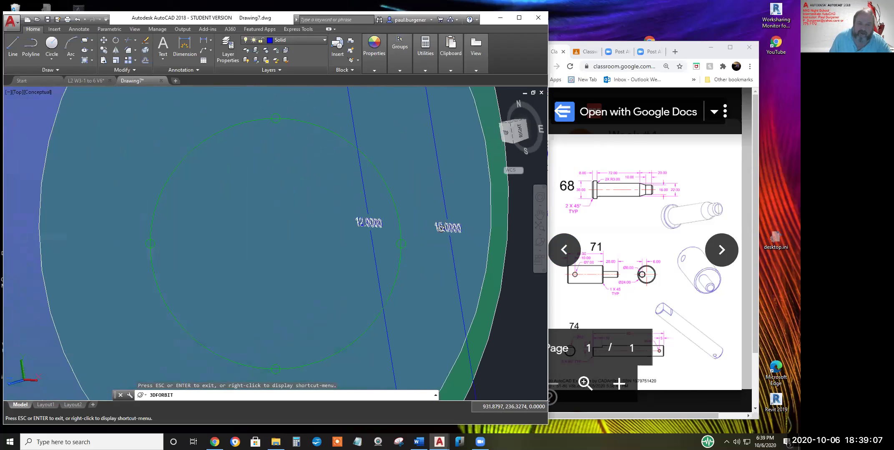
scroll(443, 217, down, 5)
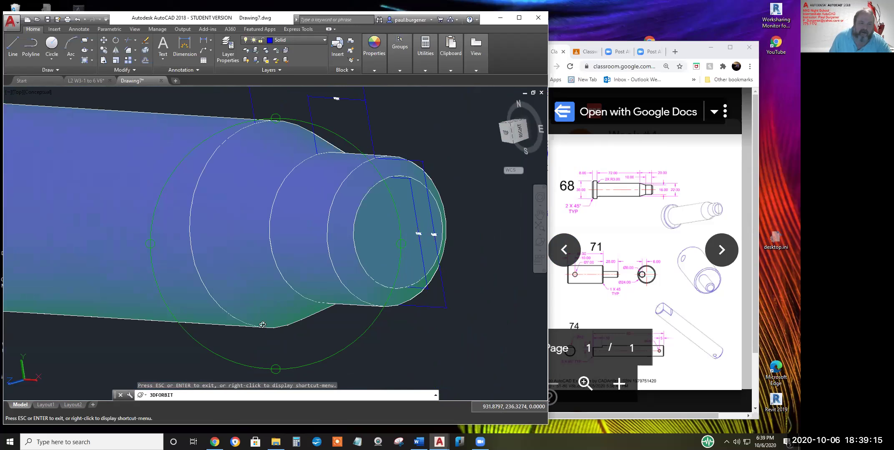
Dimension the pin's small chamfered end as 22.0000, placed beside the shaft
key(Escape)
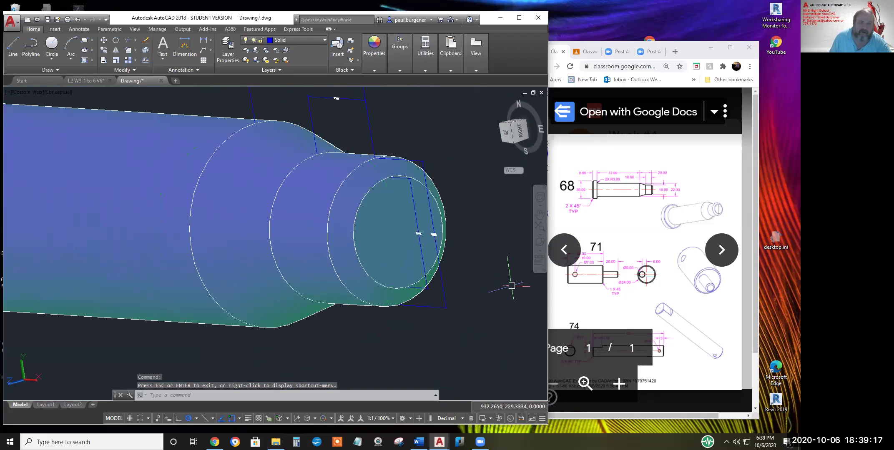
click(205, 40)
click(255, 123)
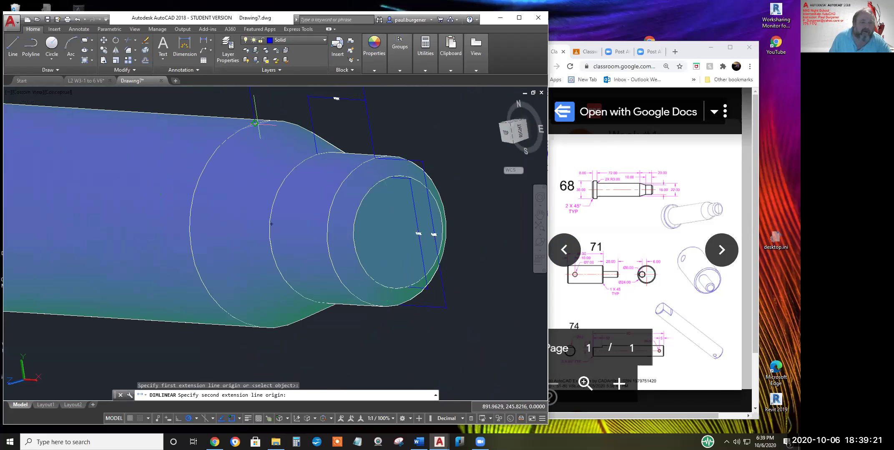
click(288, 326)
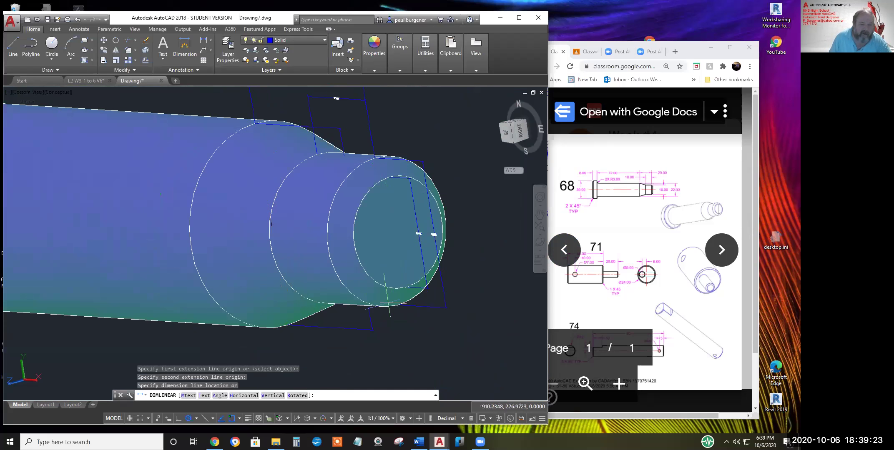
click(468, 236)
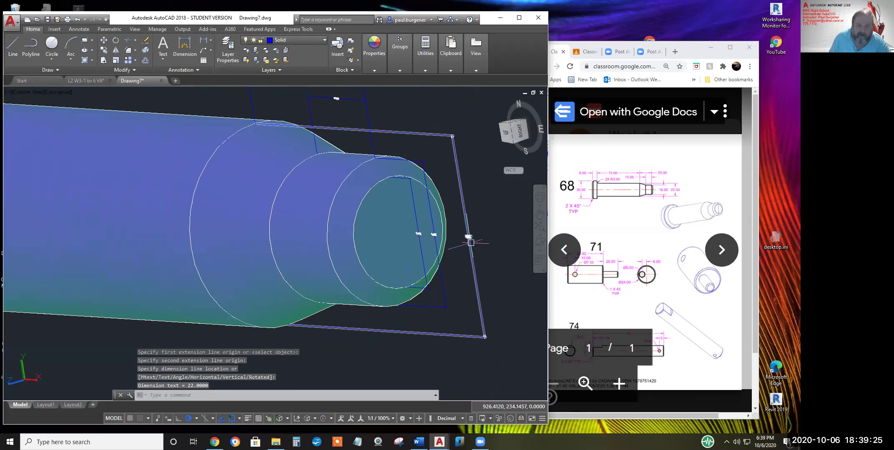
scroll(469, 239, up, 5)
scroll(477, 262, down, 5)
scroll(476, 263, down, 3)
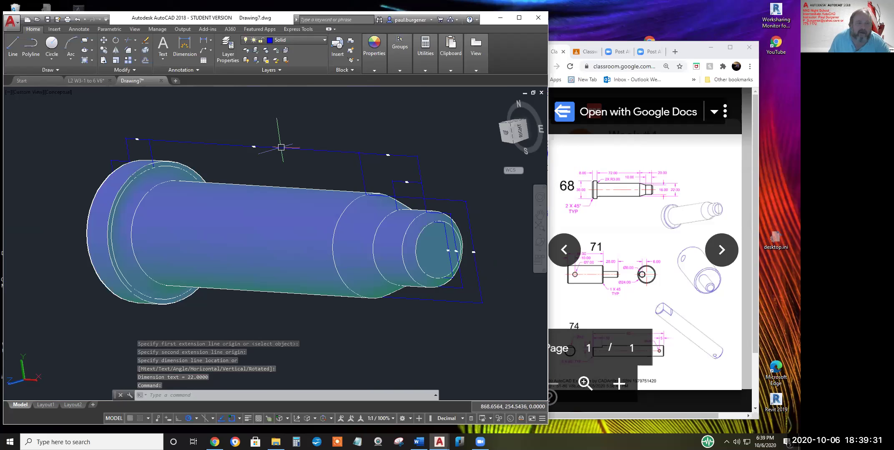
Create dimension style 68 from Standard with a Fit overall scale of 6
click(183, 67)
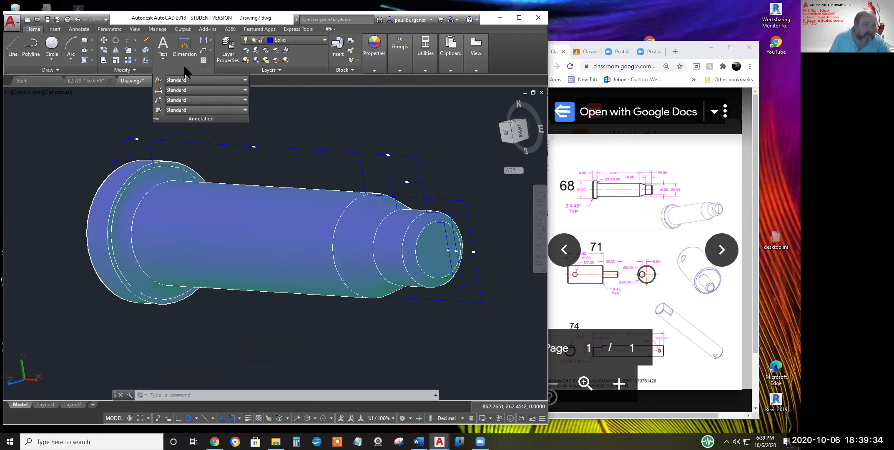
click(158, 91)
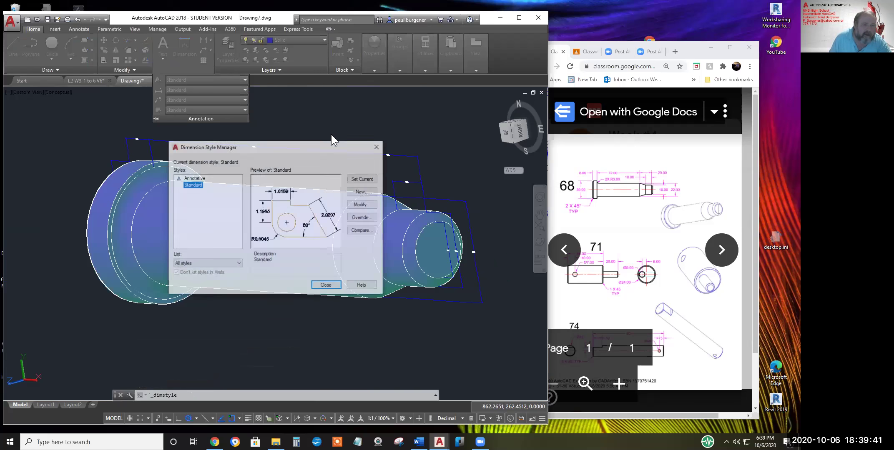
click(362, 192)
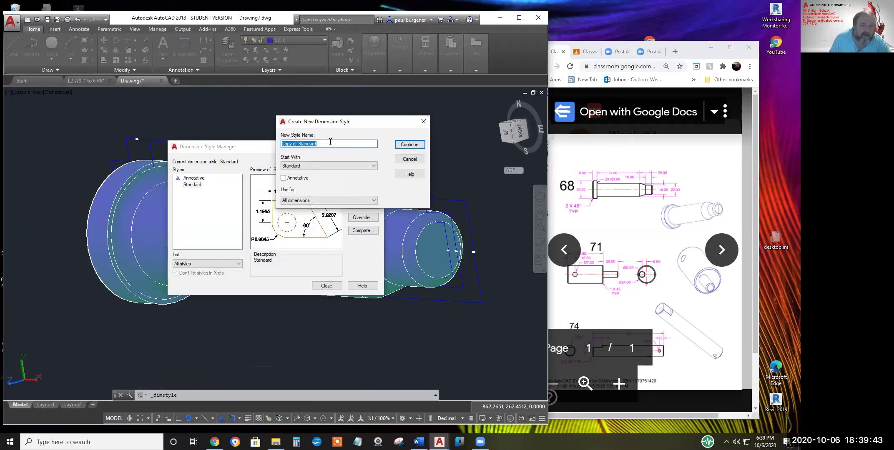
text(68)
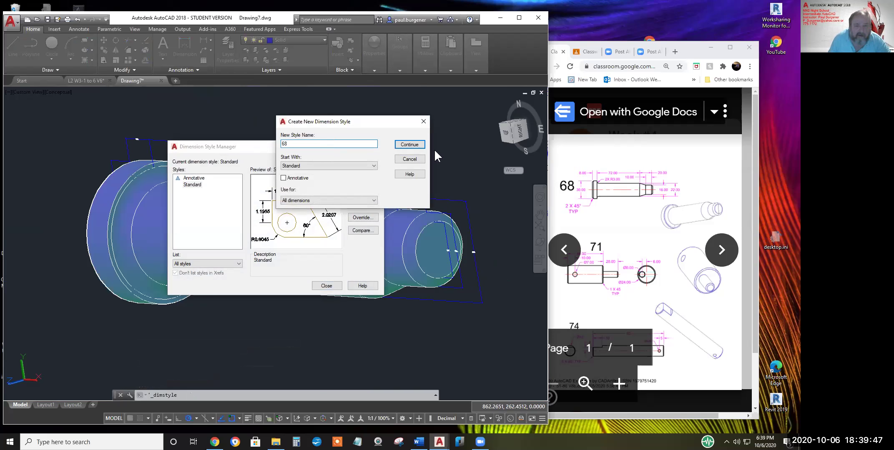
click(409, 145)
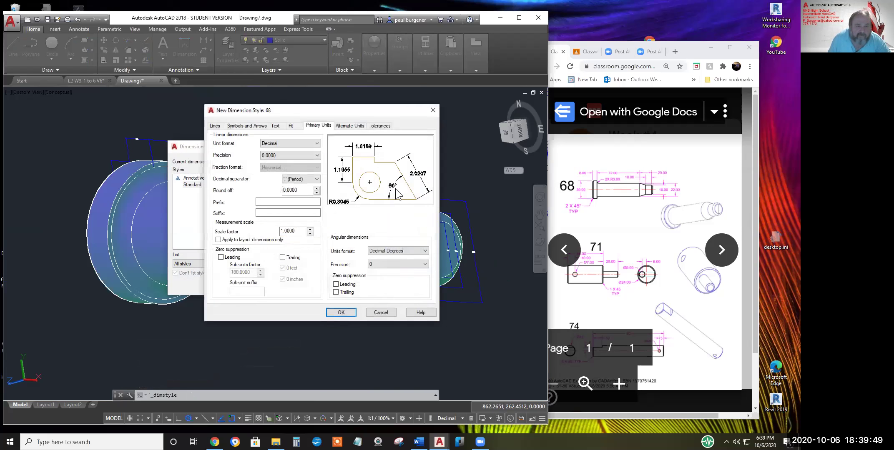
click(297, 126)
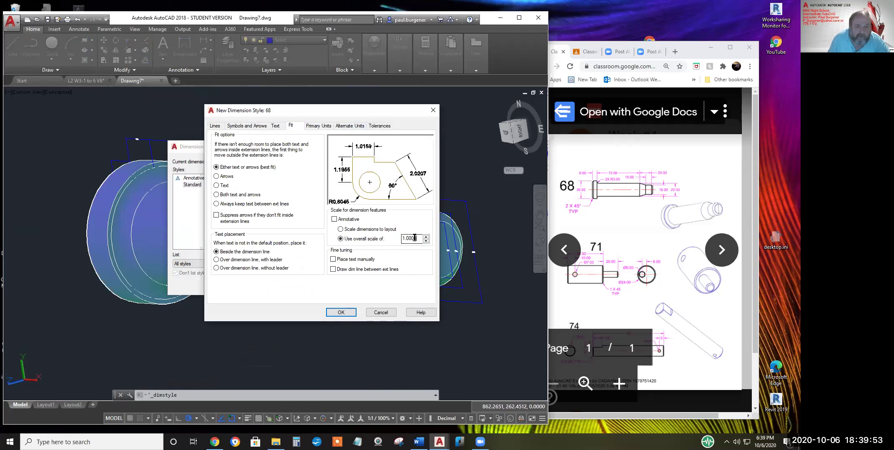
text(6)
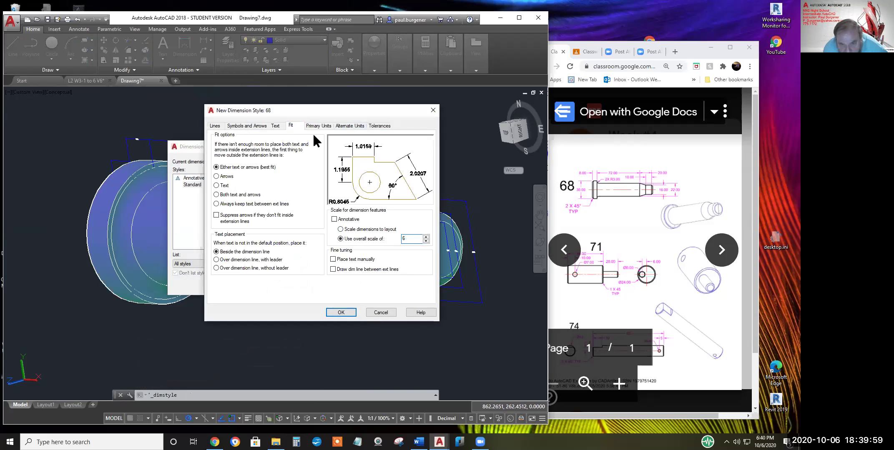
click(340, 312)
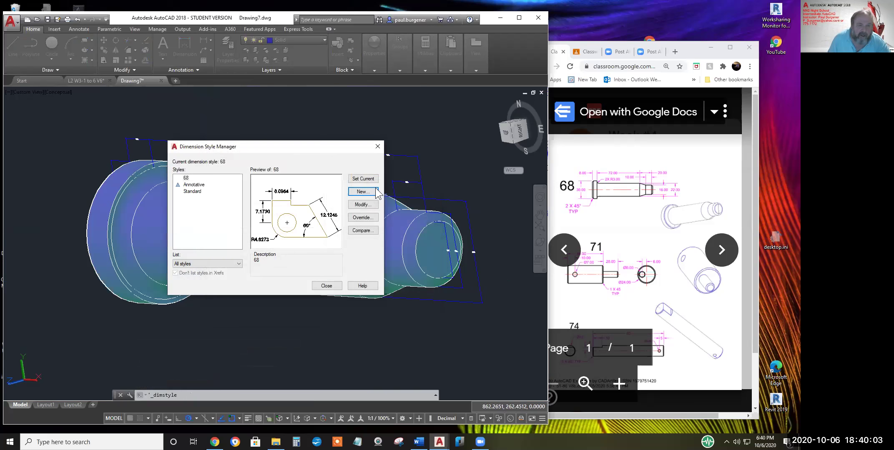
click(326, 286)
Select all the pin's dimensions at both ends with crossing windows
click(480, 206)
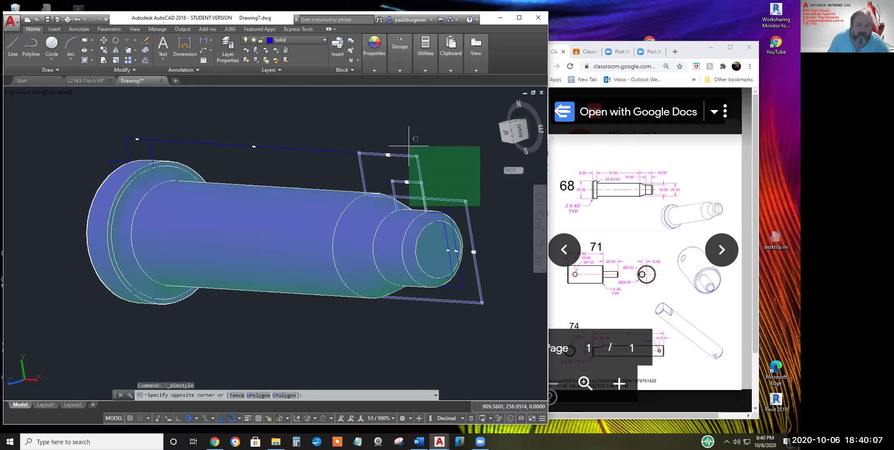
click(409, 146)
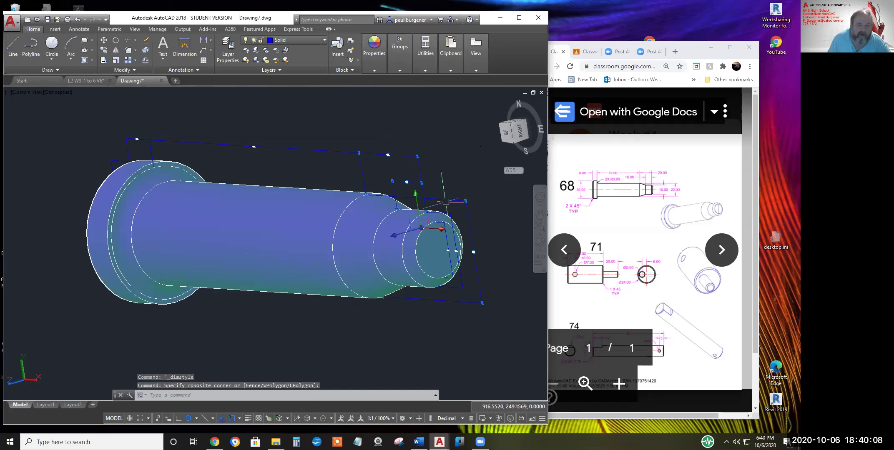
click(447, 250)
click(154, 125)
click(122, 146)
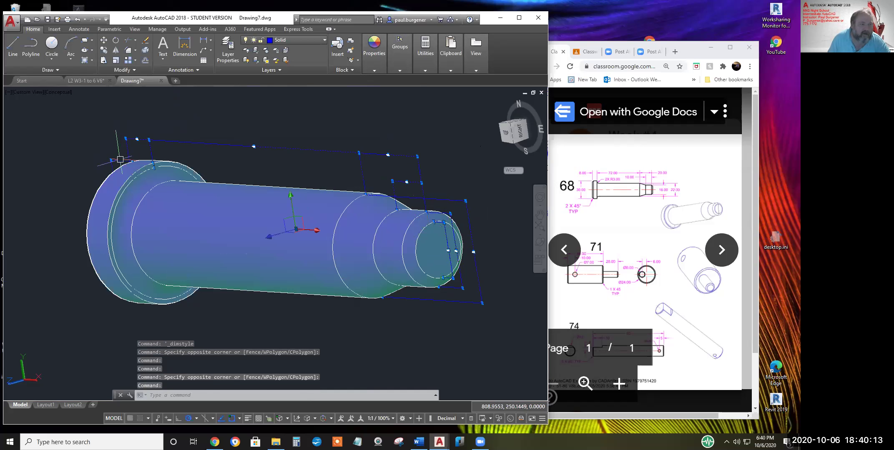
Assign style 68 to the selected dimensions and reopen the dimension style settings
click(186, 68)
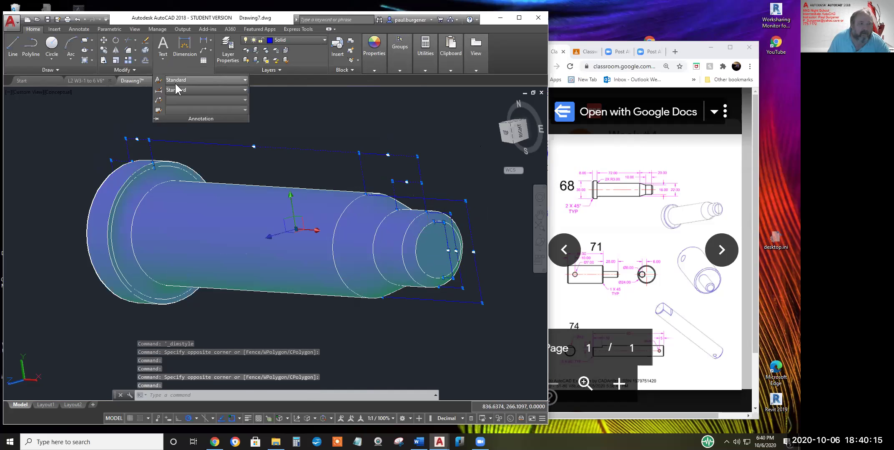
click(199, 90)
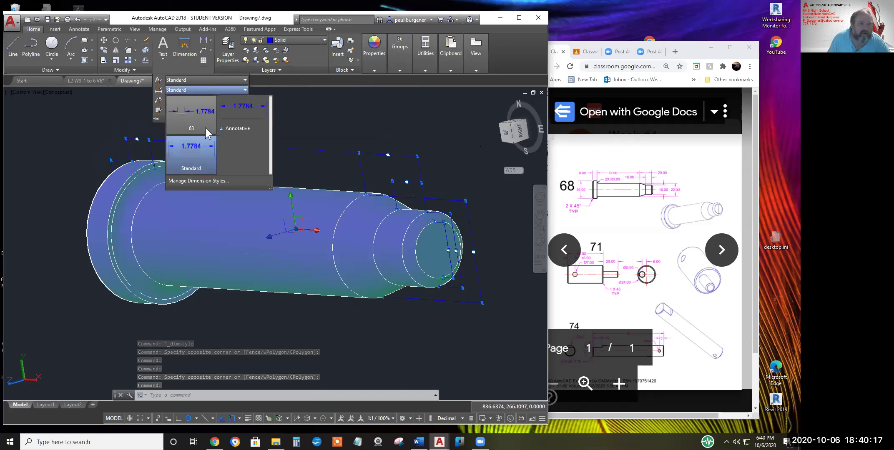
click(185, 113)
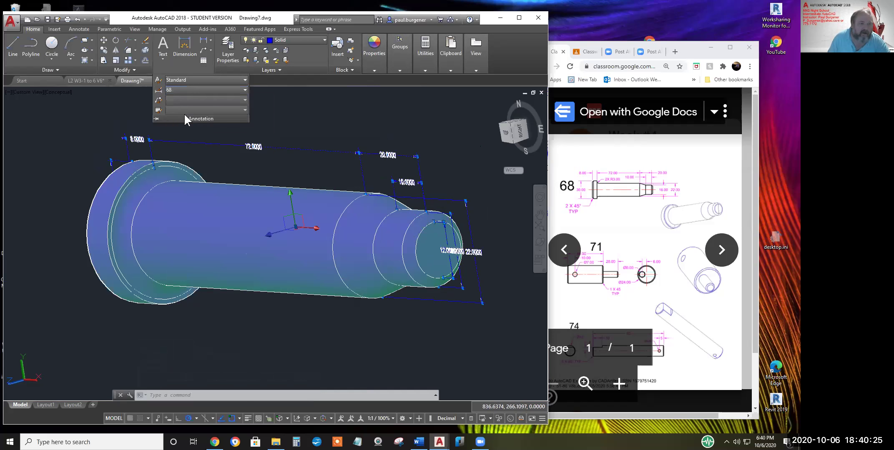
scroll(409, 187, up, 5)
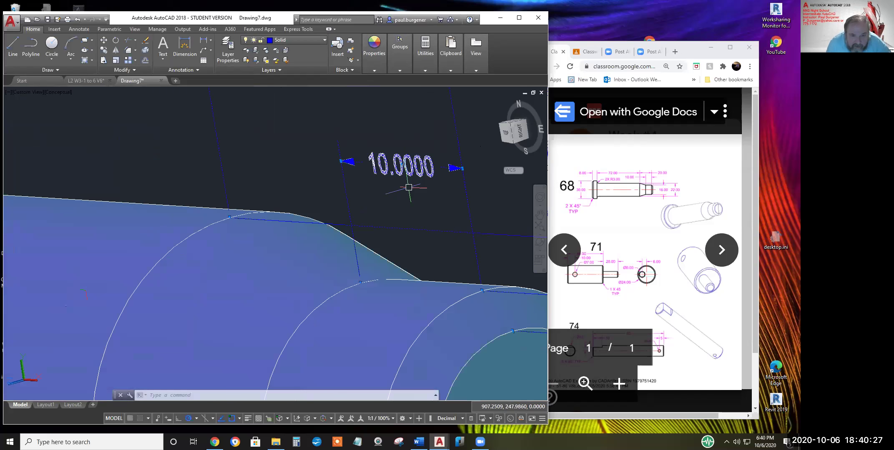
scroll(409, 187, down, 5)
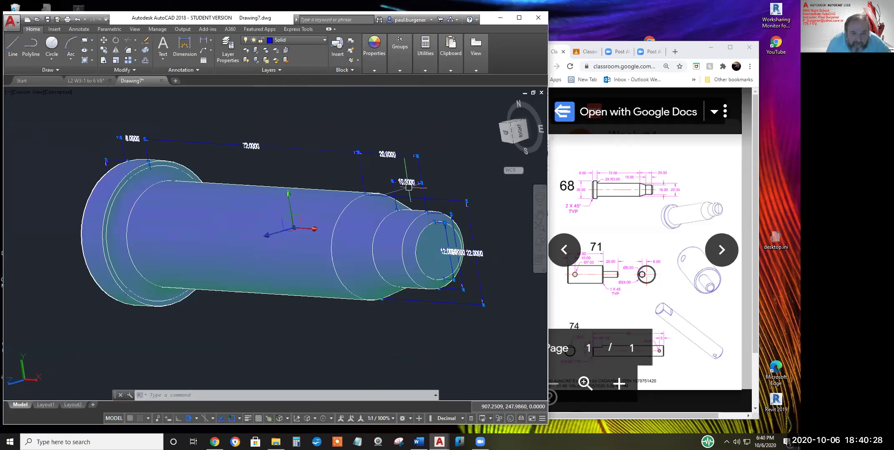
click(190, 70)
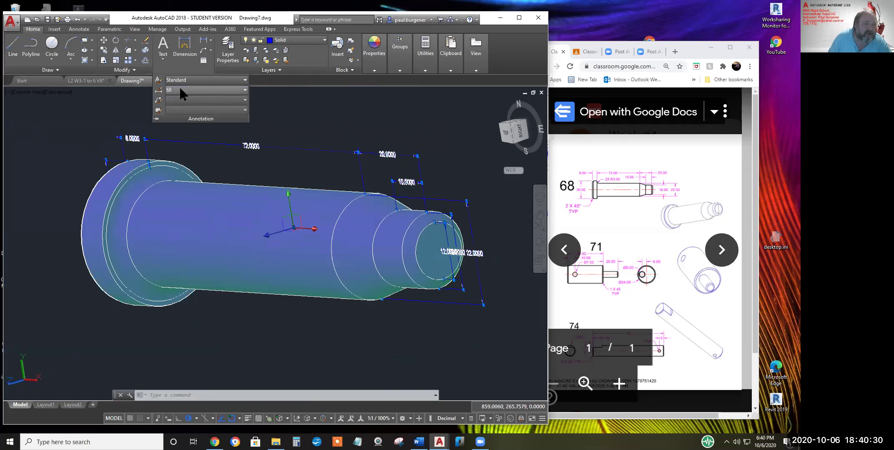
click(158, 90)
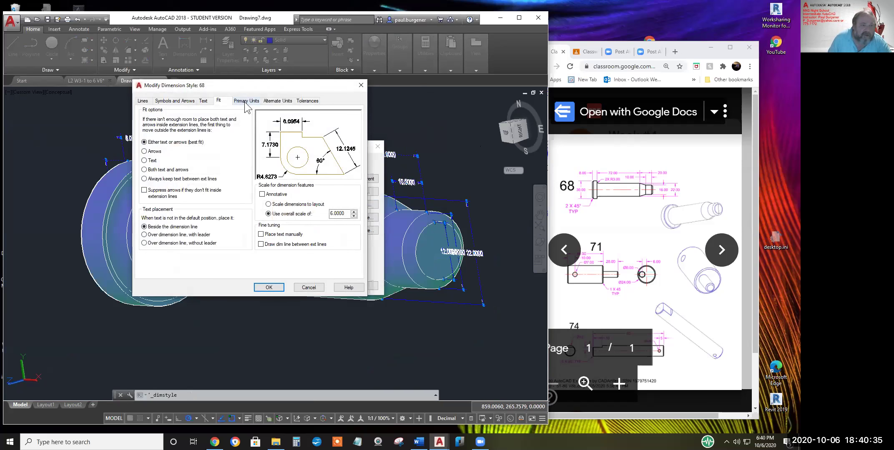
Set style 68's primary unit precision to 0.0000 with trailing zeros suppressed
click(244, 102)
click(225, 130)
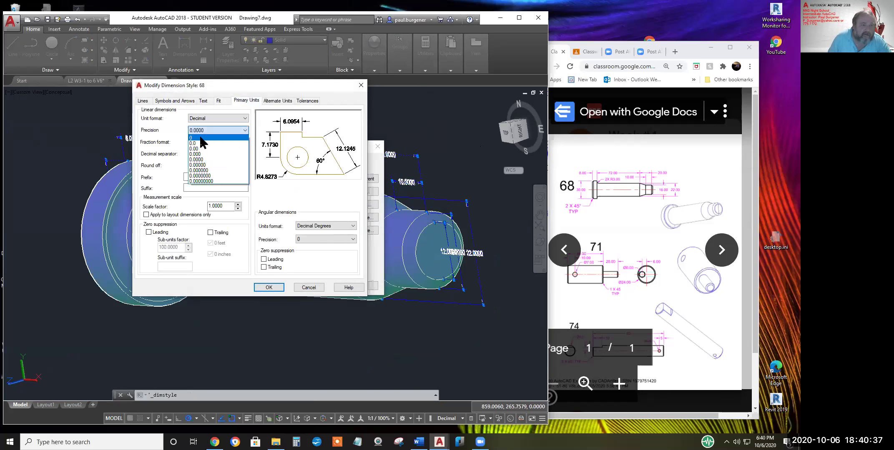
click(193, 138)
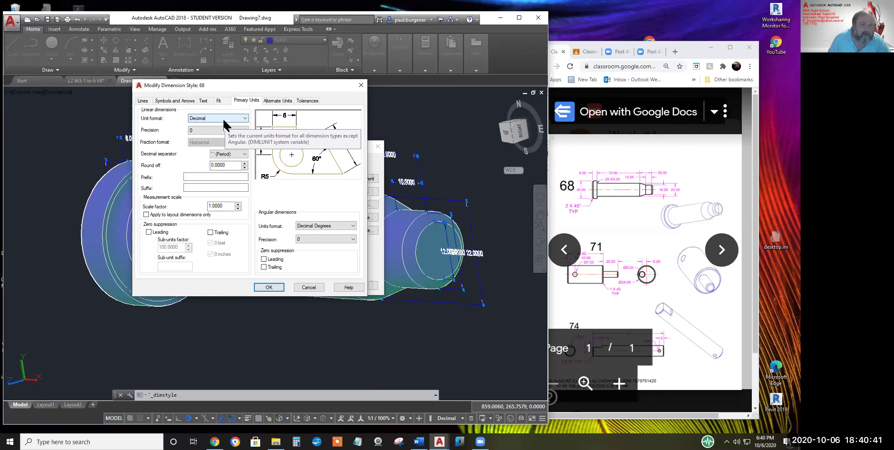
click(218, 131)
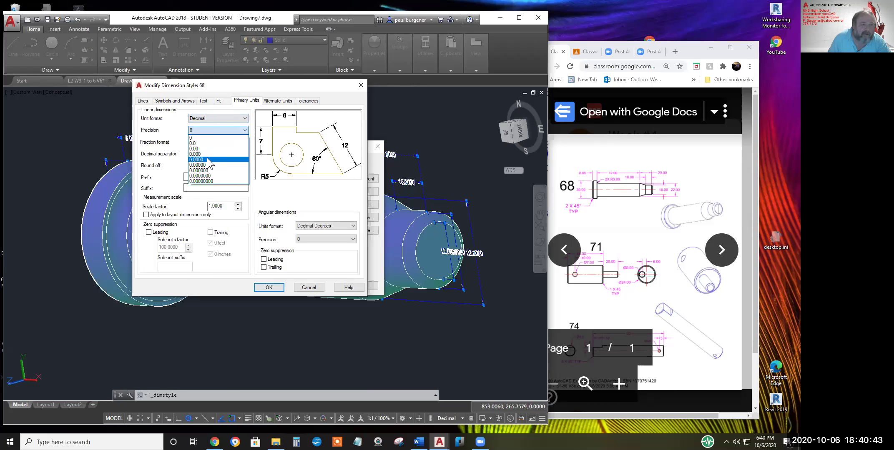
click(210, 159)
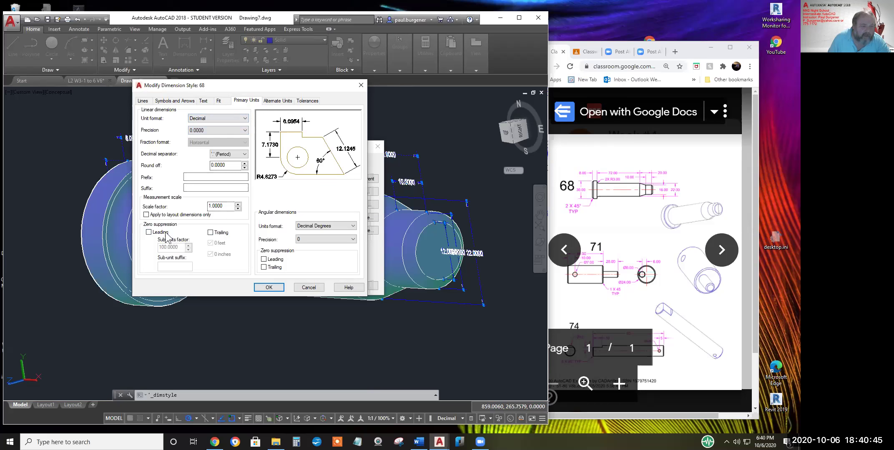
click(210, 233)
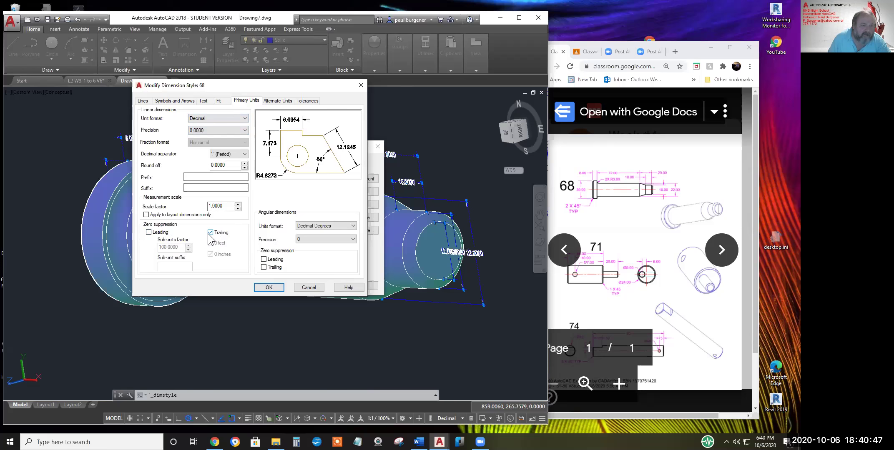
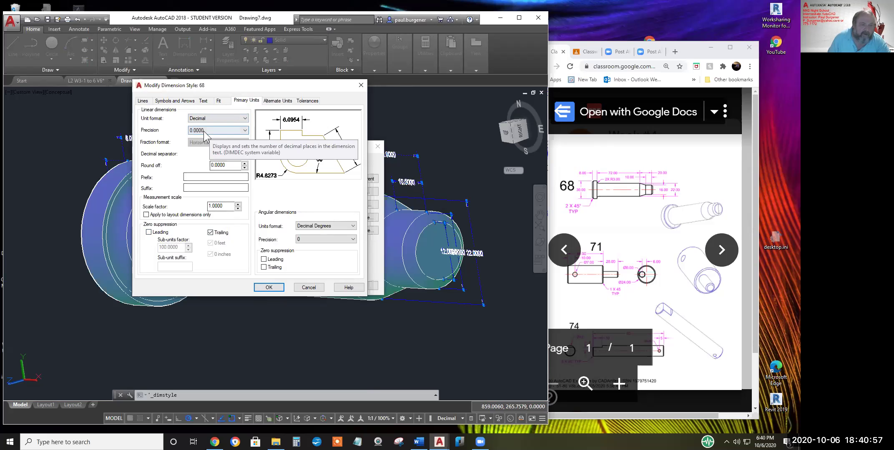
Accept whole-number precision for dimension style 68, make it current, and close the manager
click(270, 288)
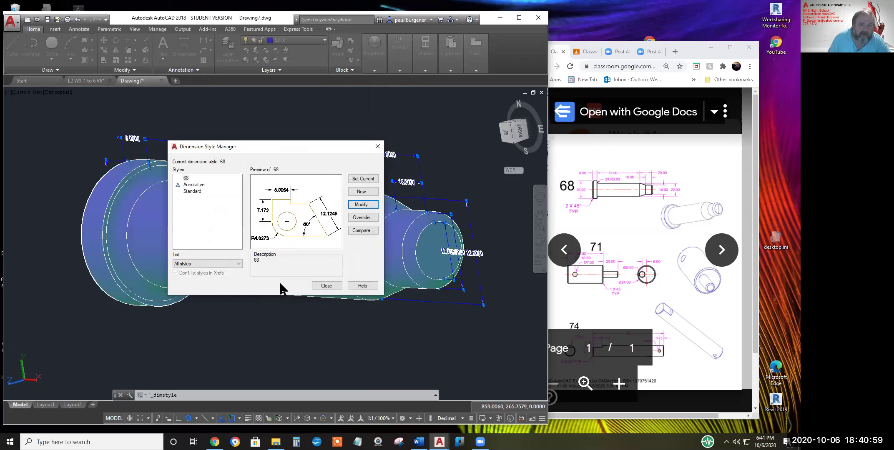
click(362, 178)
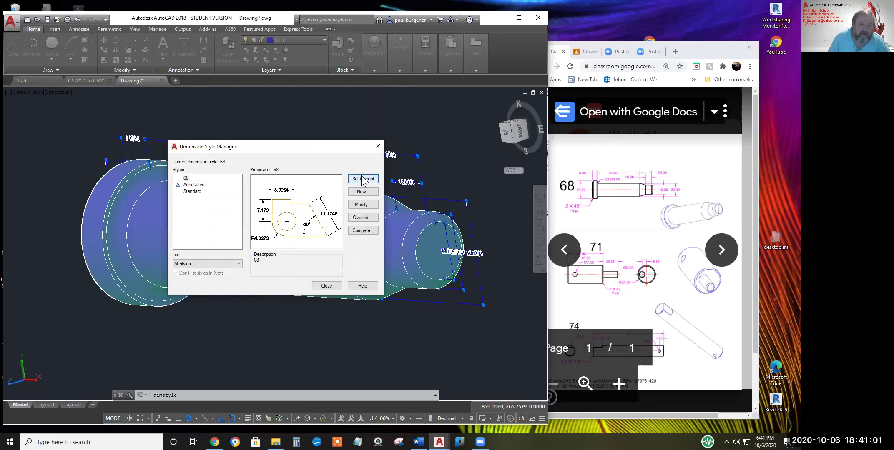
click(326, 285)
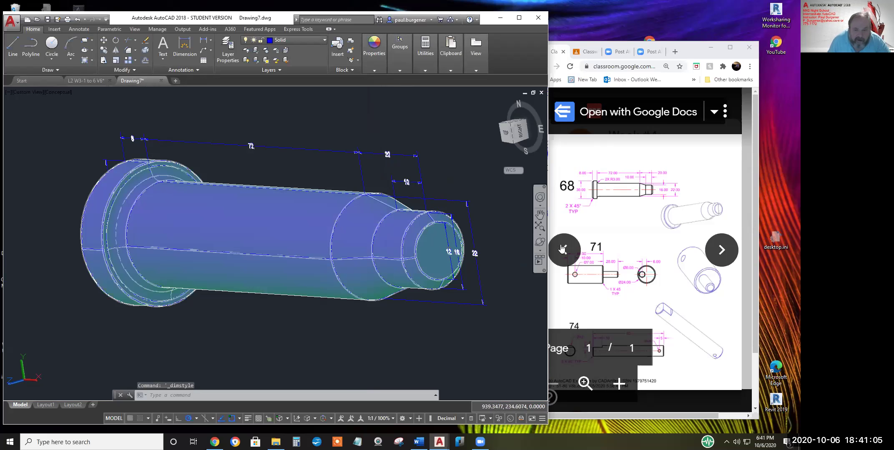
Switch to the top view and center the pin in the viewport
click(487, 102)
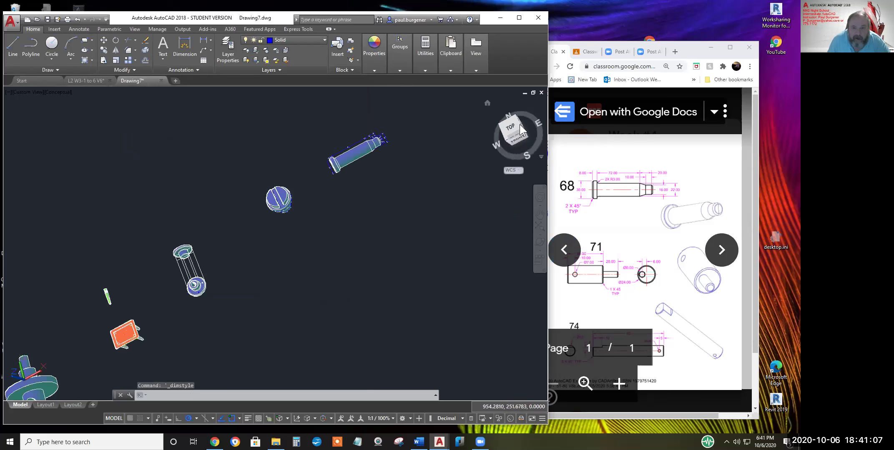
click(520, 126)
scroll(418, 189, up, 4)
middle_drag(375, 222, 264, 259)
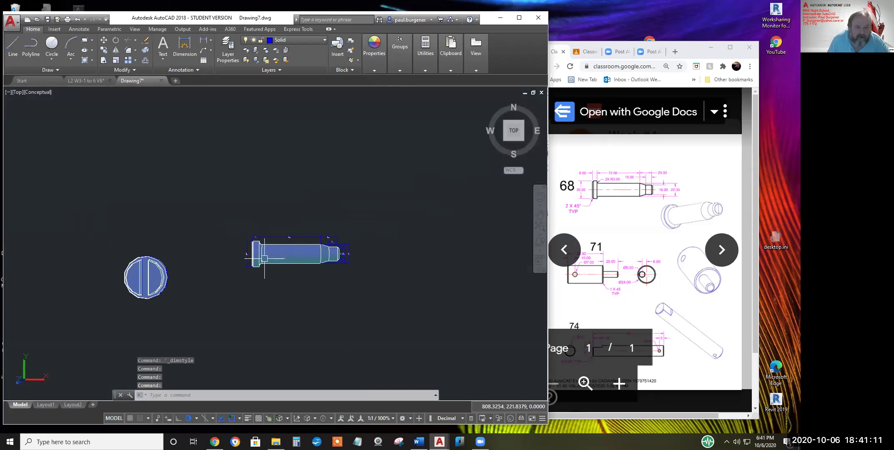
scroll(264, 258, up, 5)
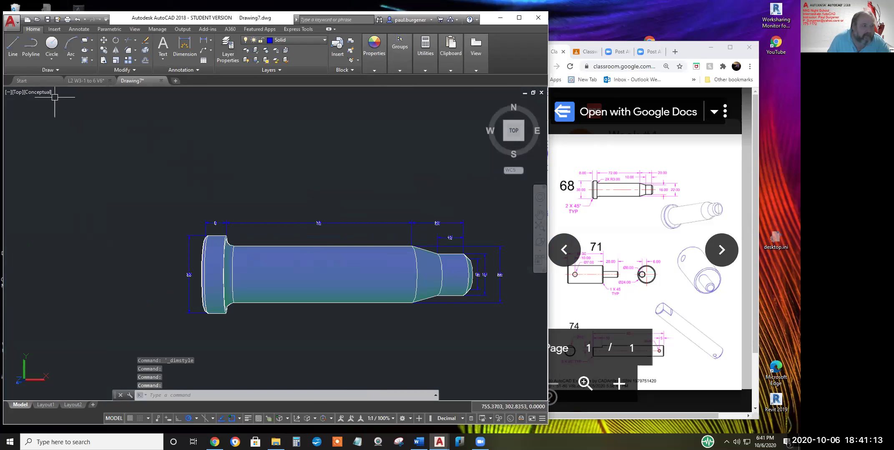
Set the visual style to 2D Wireframe and zoom in on the chamfered corner
click(42, 92)
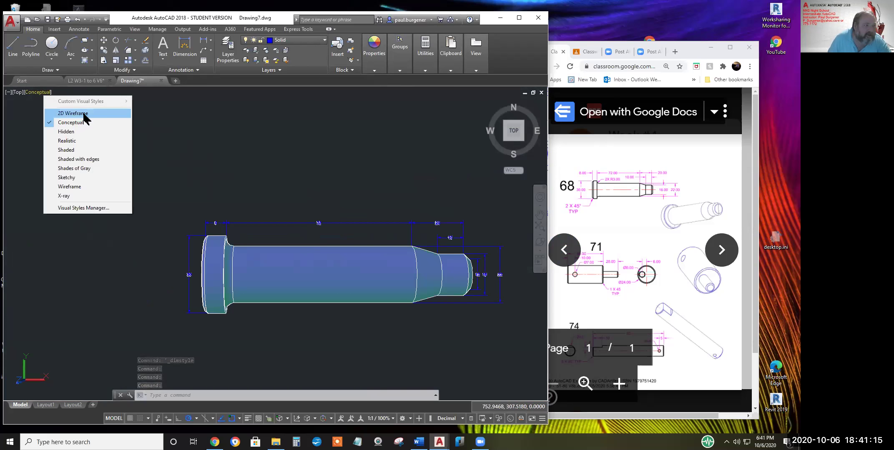
click(86, 117)
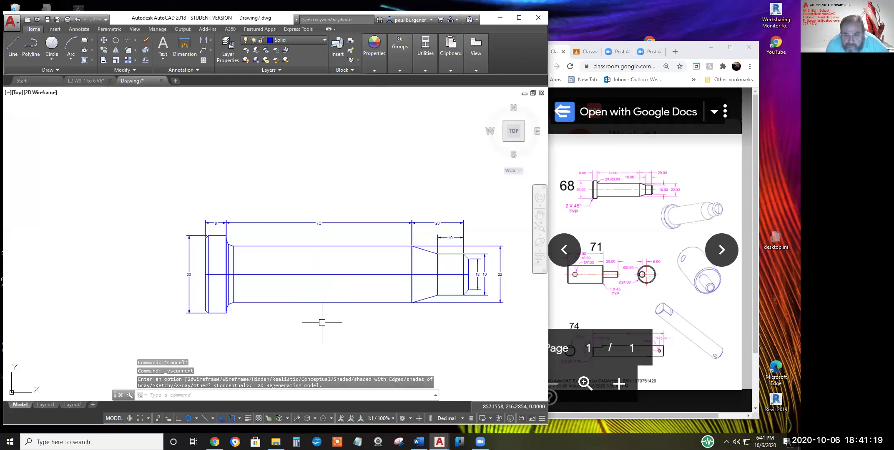
middle_drag(218, 310, 314, 217)
scroll(315, 217, up, 5)
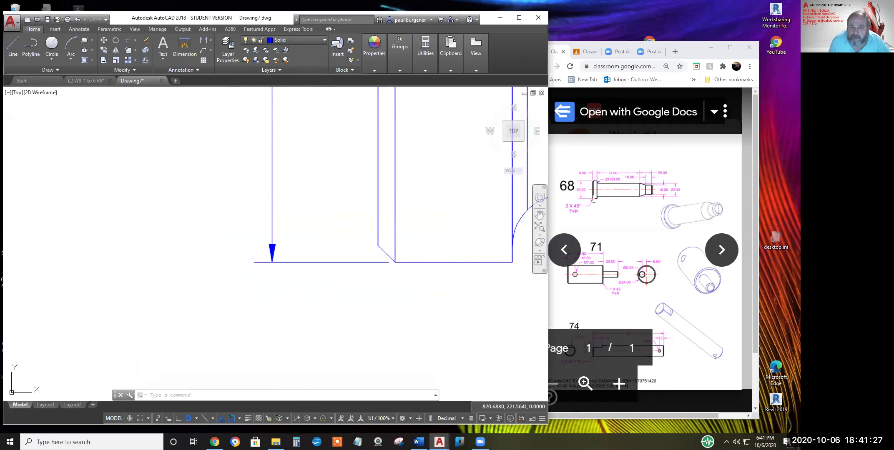
Begin a multileader with a midpoint snap, then cancel it
click(202, 51)
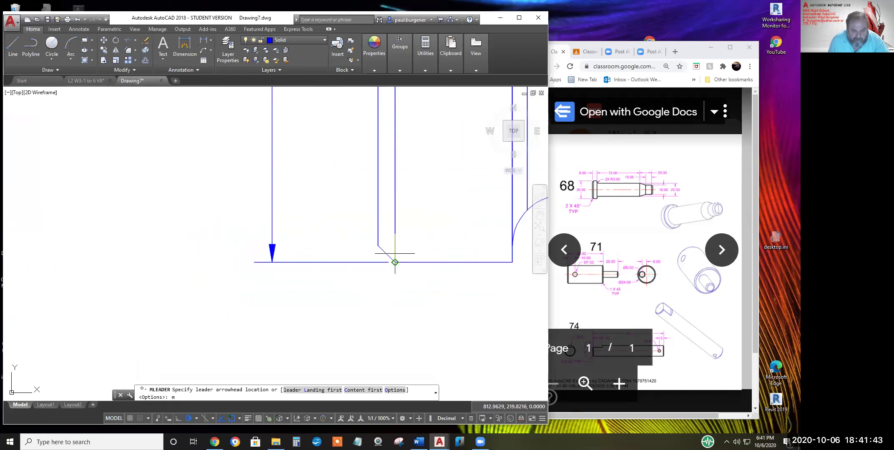
text(id)
key(Return)
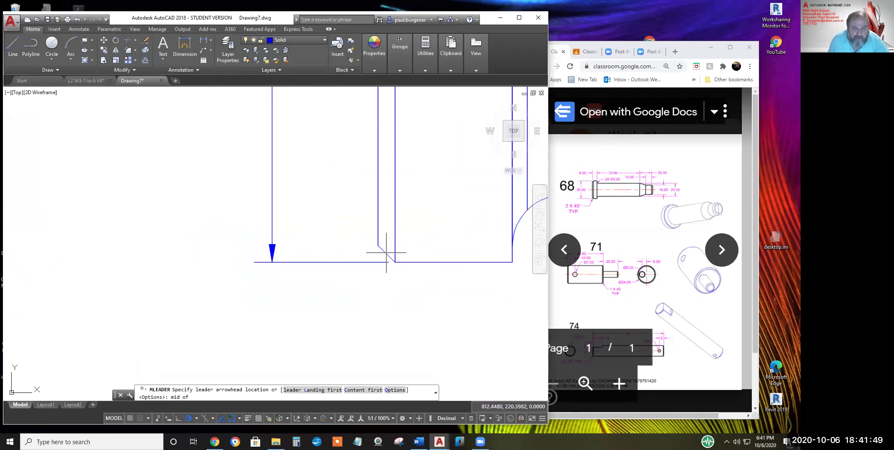
key(Escape)
key(Escape)
key(Escape)
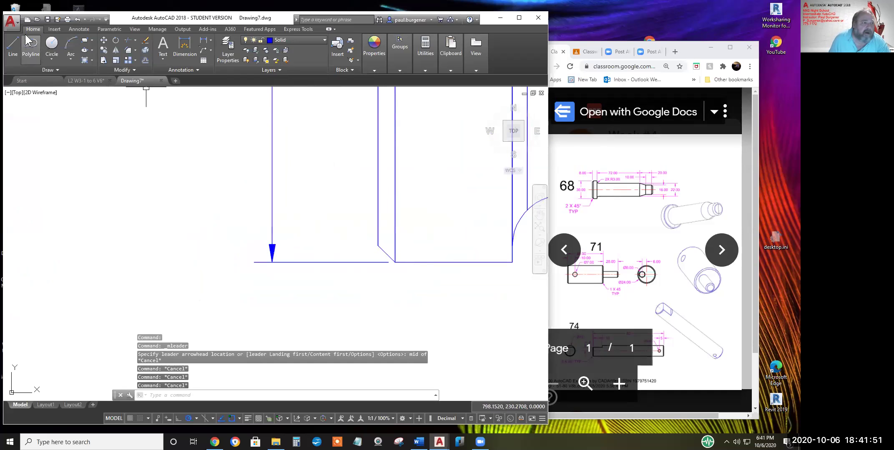
Draw the missing chamfer edge line across the pin's corner
click(13, 44)
click(378, 245)
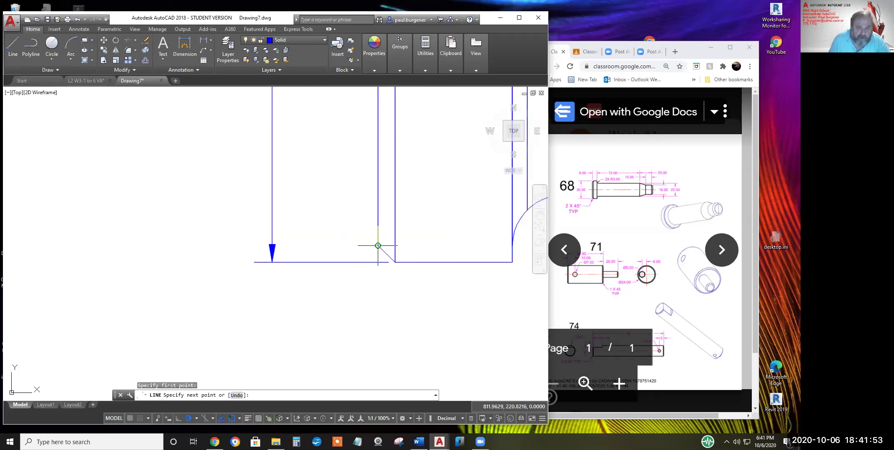
click(394, 262)
key(Return)
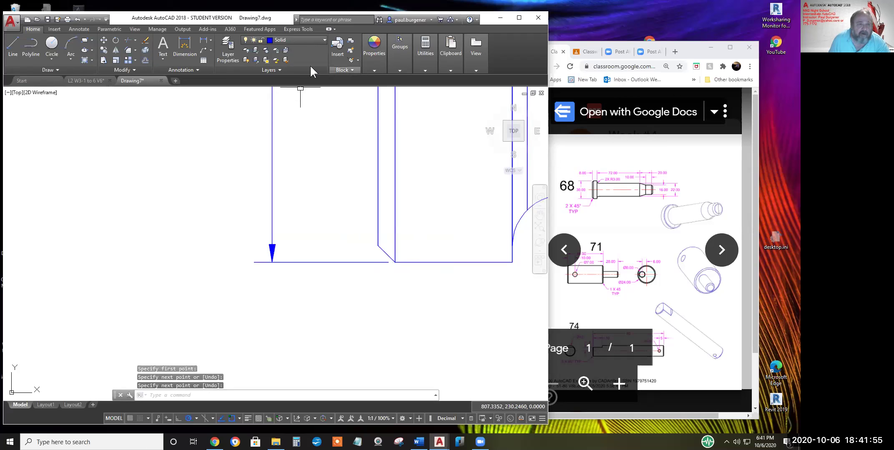
Place a multileader from the chamfer midpoint to a landing below-left
click(204, 51)
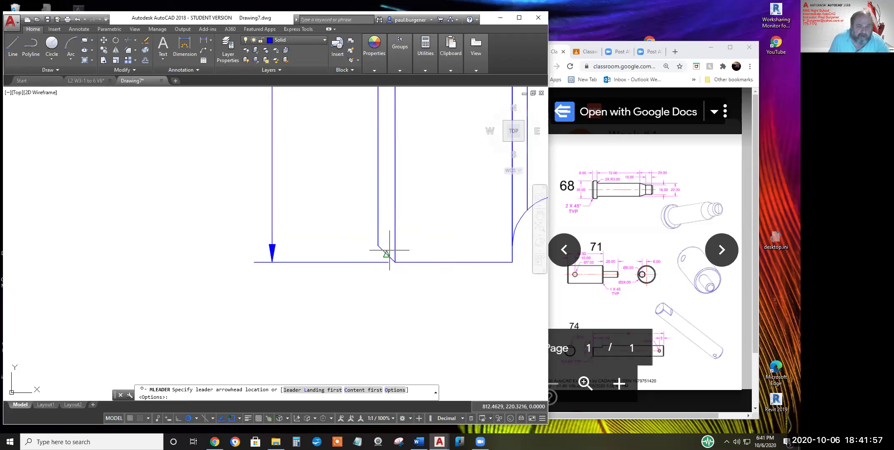
click(385, 253)
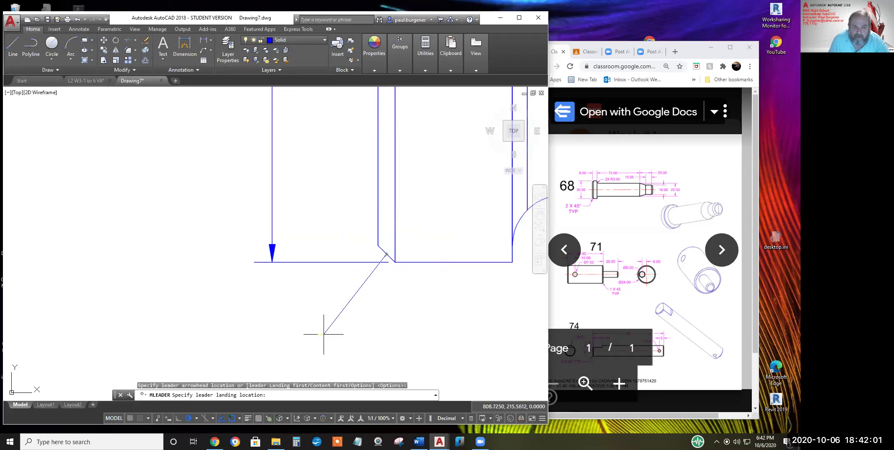
click(312, 354)
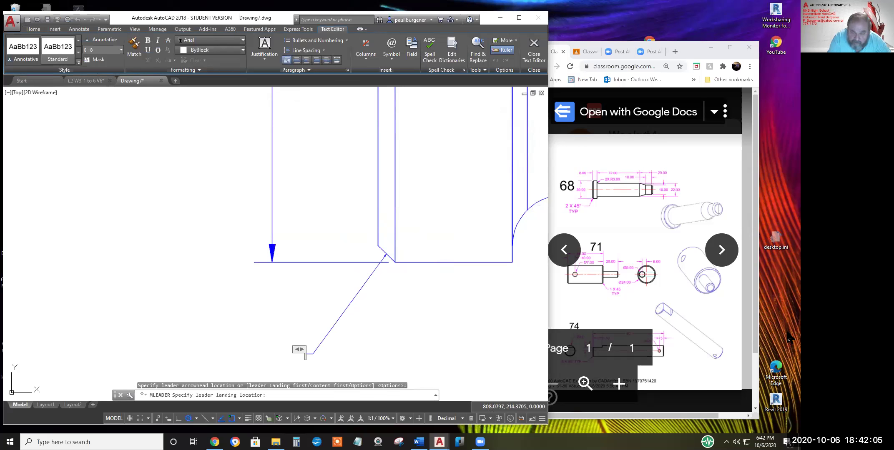
Enter the two-line leader note '2X 45°' and 'TYP', then zoom out to view it
text(2X 45°)
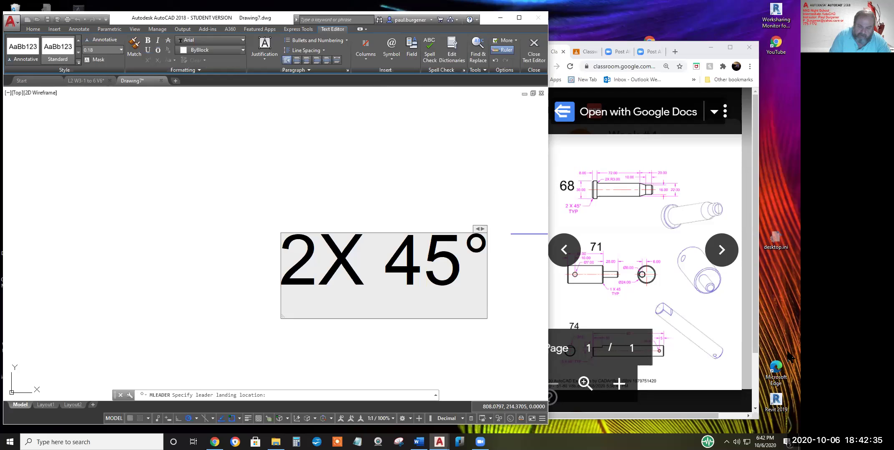
key(Return)
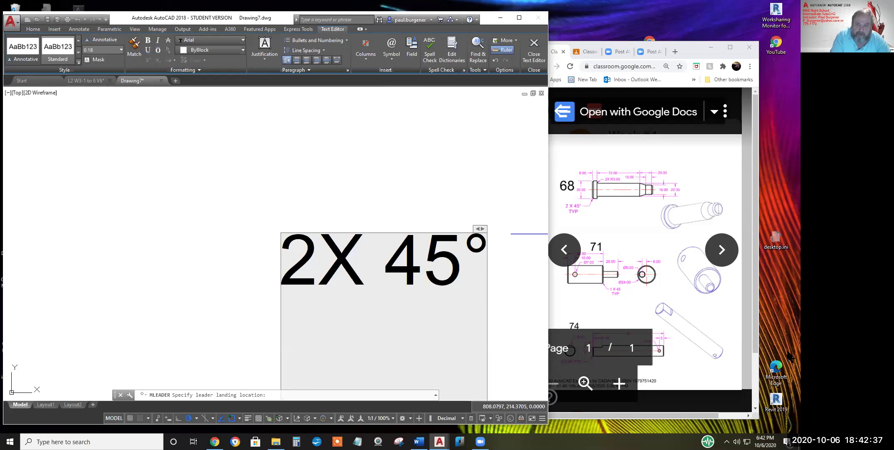
text(TYP)
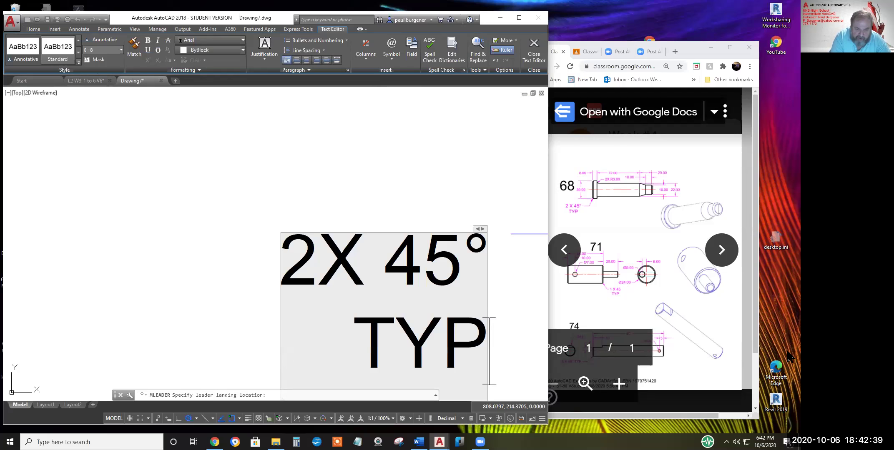
click(516, 301)
scroll(507, 298, down, 8)
middle_drag(504, 297, 302, 297)
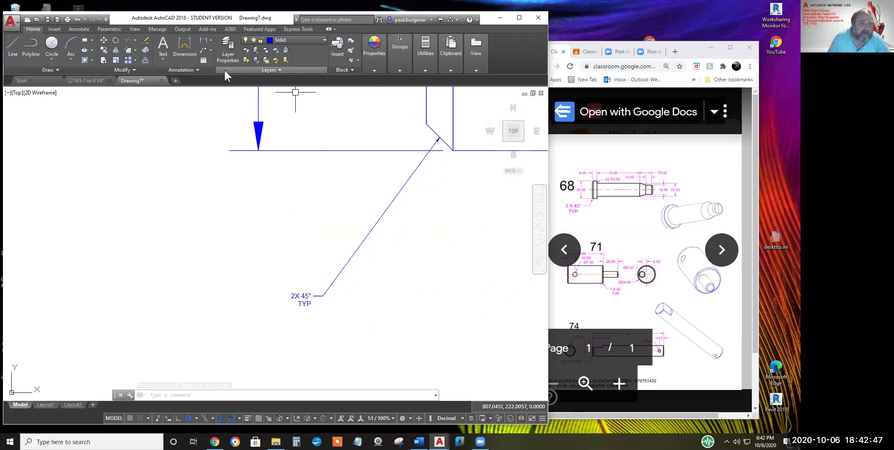
Start a new multileader style named 68
click(186, 70)
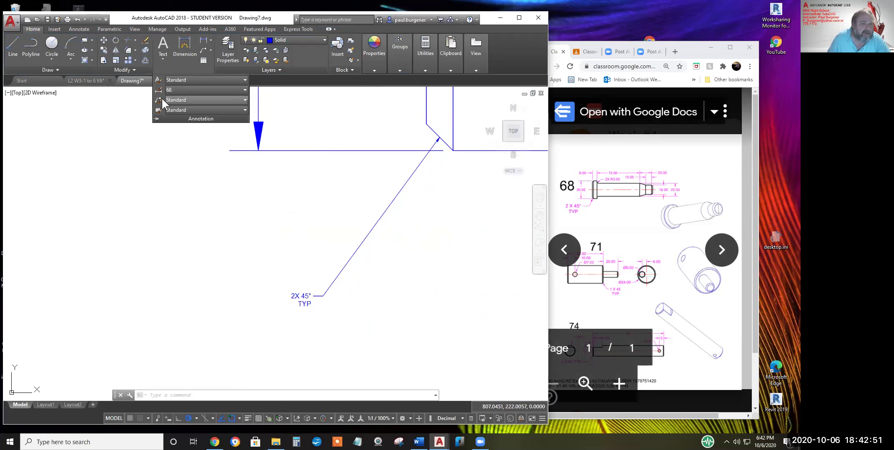
click(159, 100)
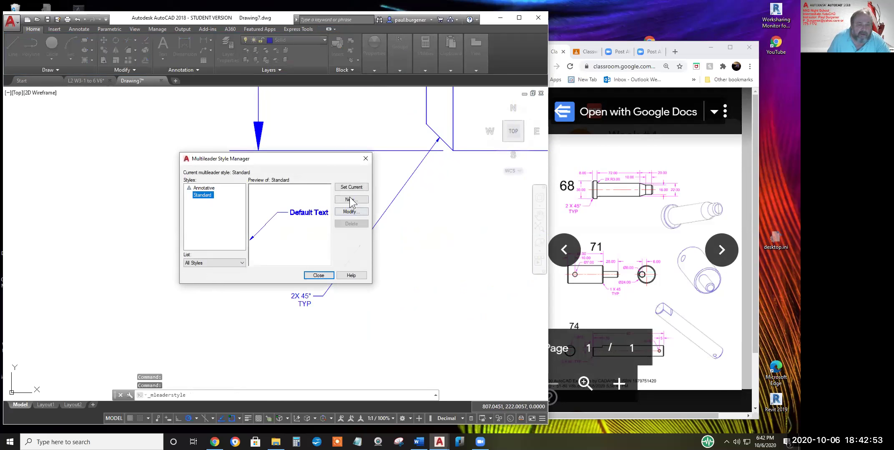
click(351, 199)
drag(269, 212, 219, 208)
text(6)
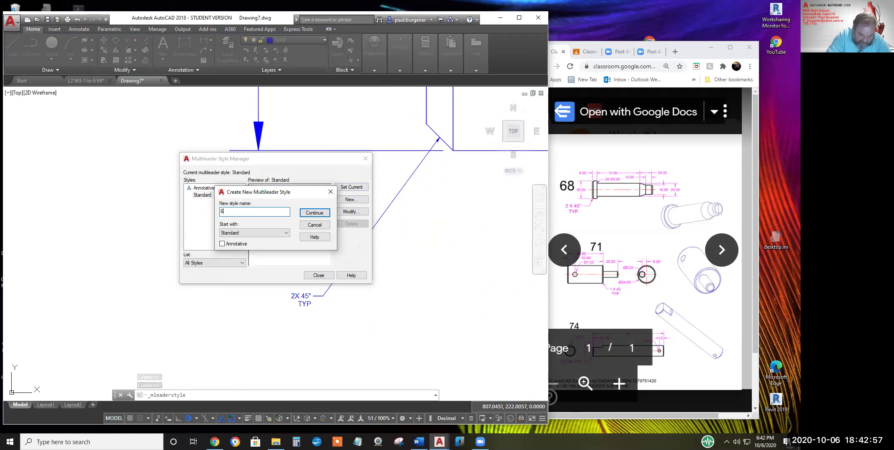
text(8)
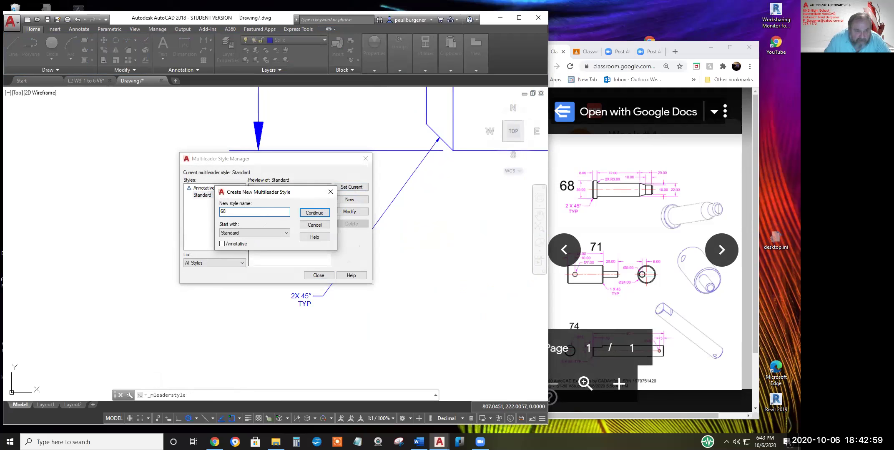
click(321, 213)
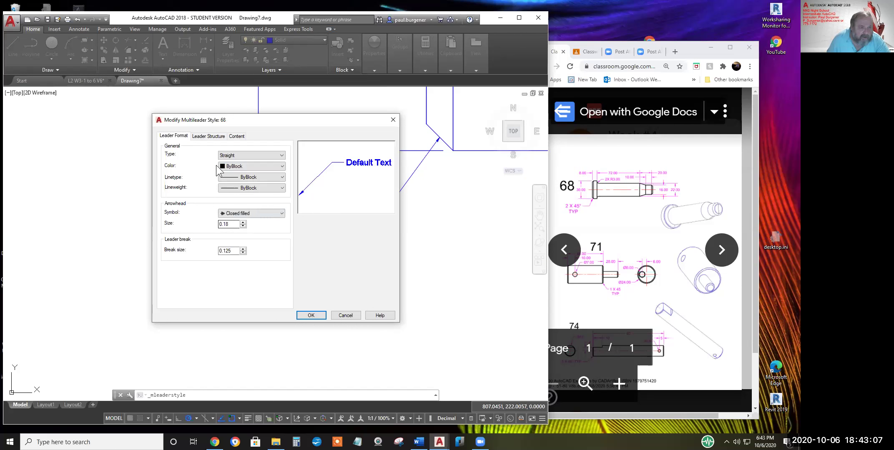
Review style 68's Leader Structure settings, then cancel and close the style manager
click(217, 136)
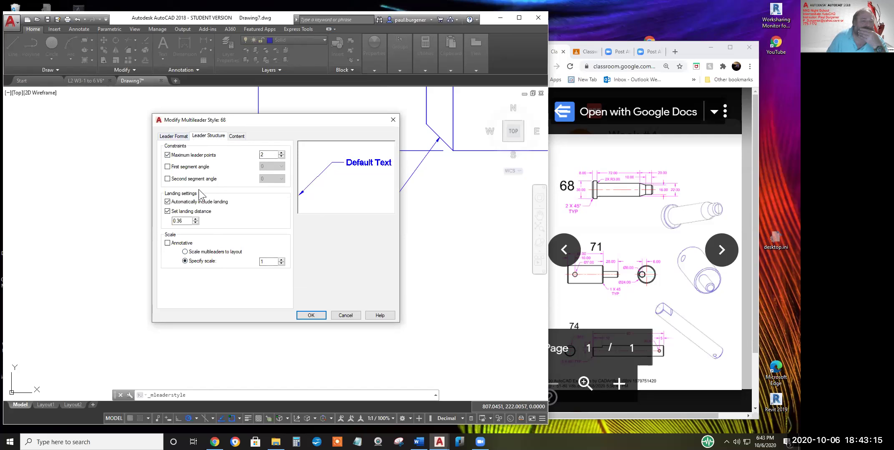
click(345, 315)
click(319, 275)
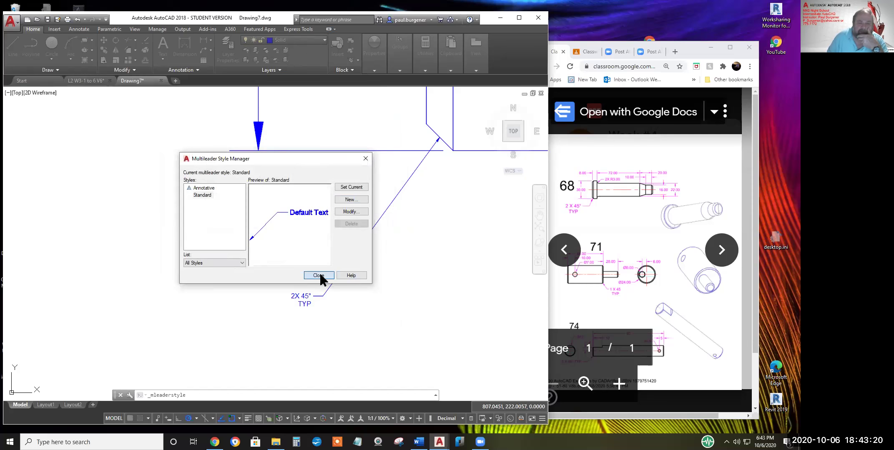
Explode the 2X 45° TYP multileader into a separate leader line and note text
click(304, 296)
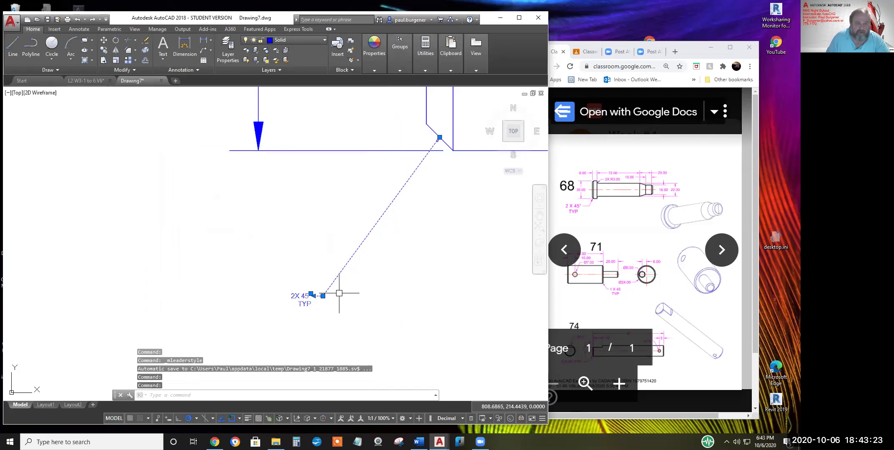
key(Escape)
key(Escape)
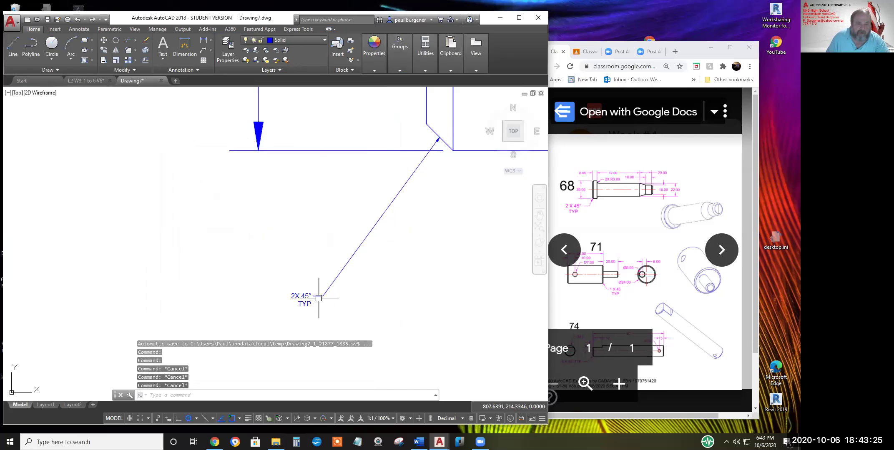
click(300, 295)
key(Escape)
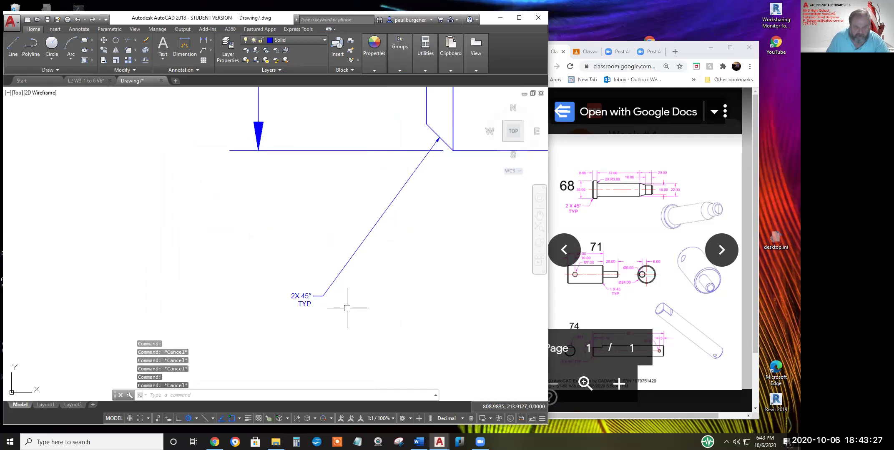
click(145, 50)
click(366, 238)
key(Return)
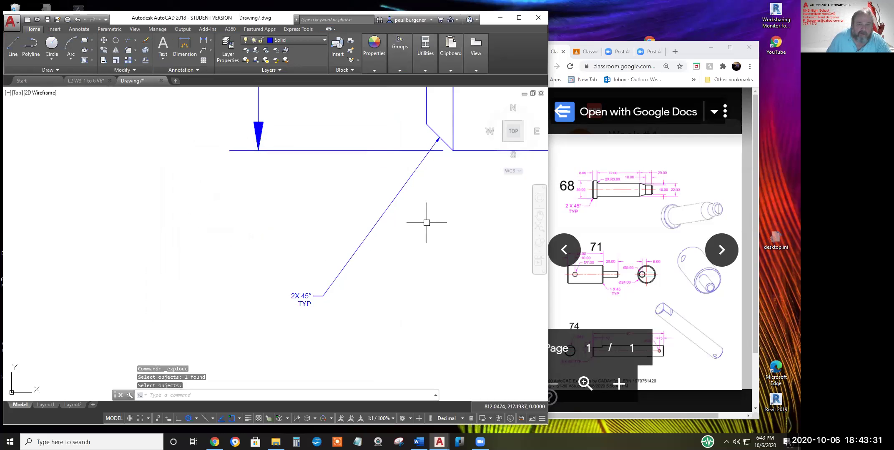
scroll(322, 295, up, 4)
scroll(305, 304, down, 5)
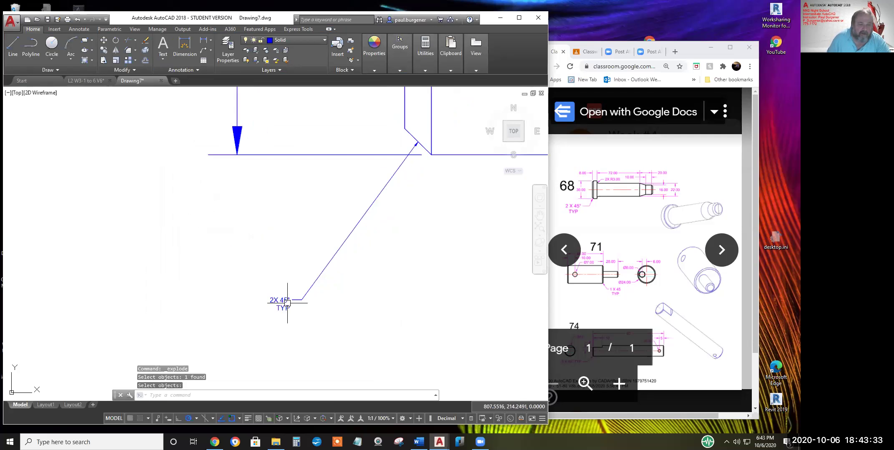
key(Escape)
key(Escape)
key(Escape)
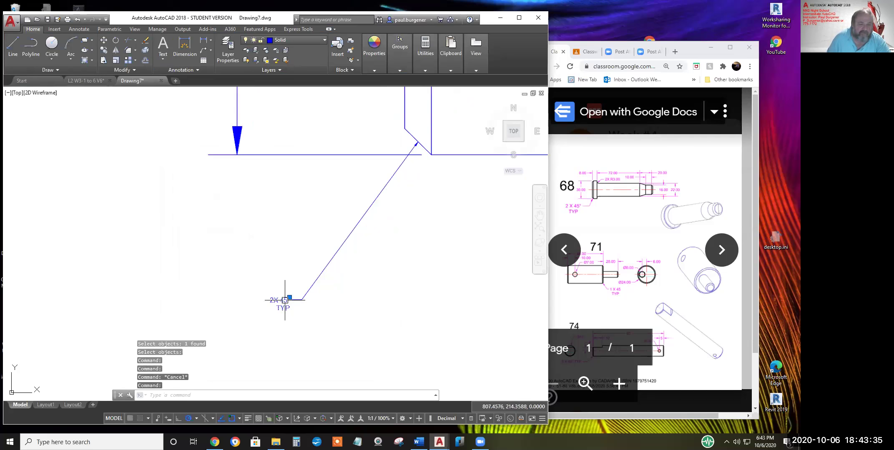
In Properties, change the 2X 45° TYP note's text height from 0.18 to 80
double_click(285, 300)
click(293, 311)
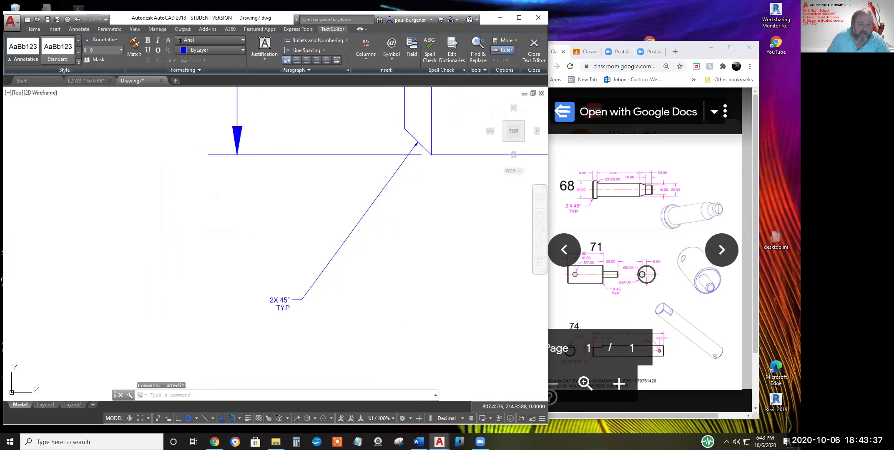
click(285, 303)
right_click(285, 306)
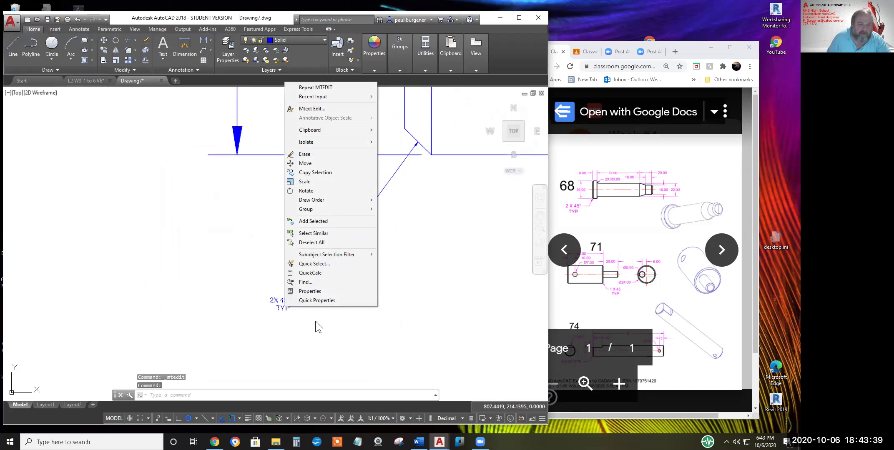
click(309, 291)
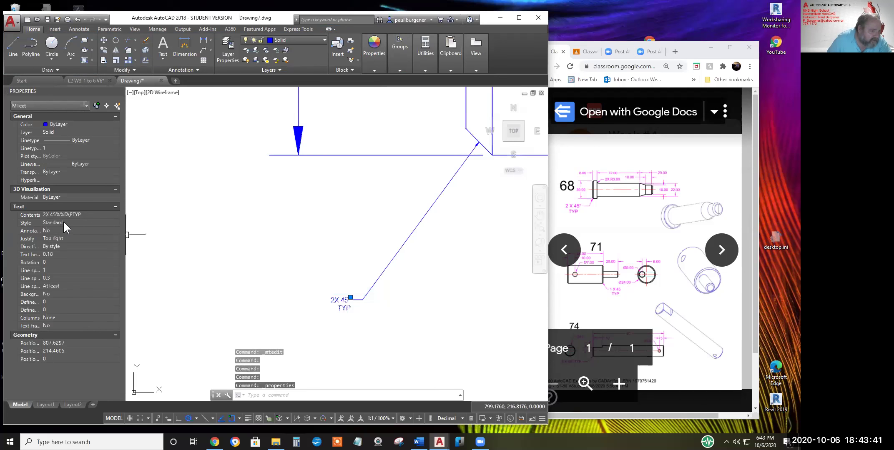
click(65, 253)
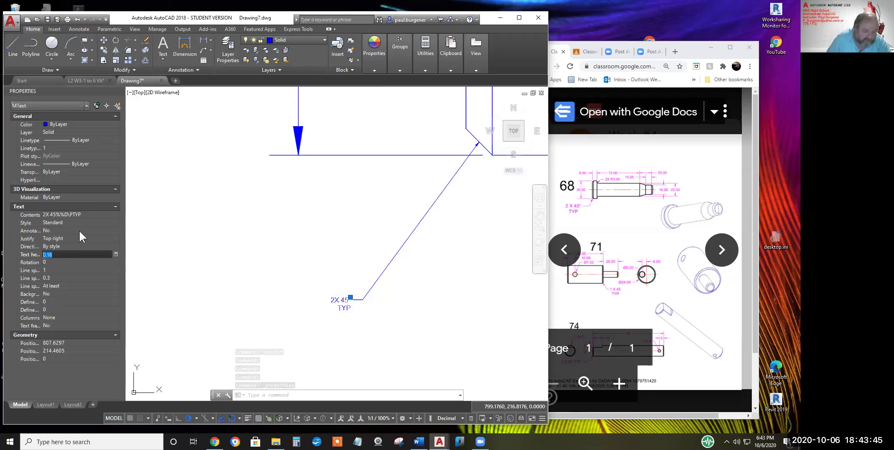
text(8)
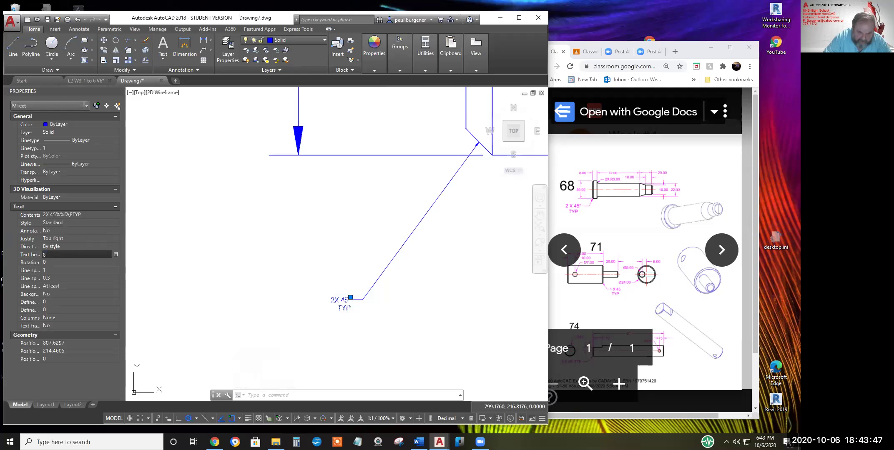
text(0)
key(Tab)
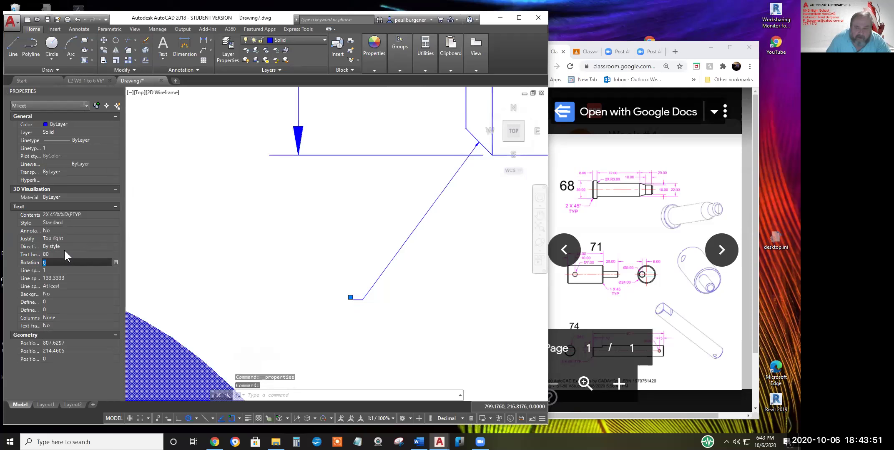
click(54, 253)
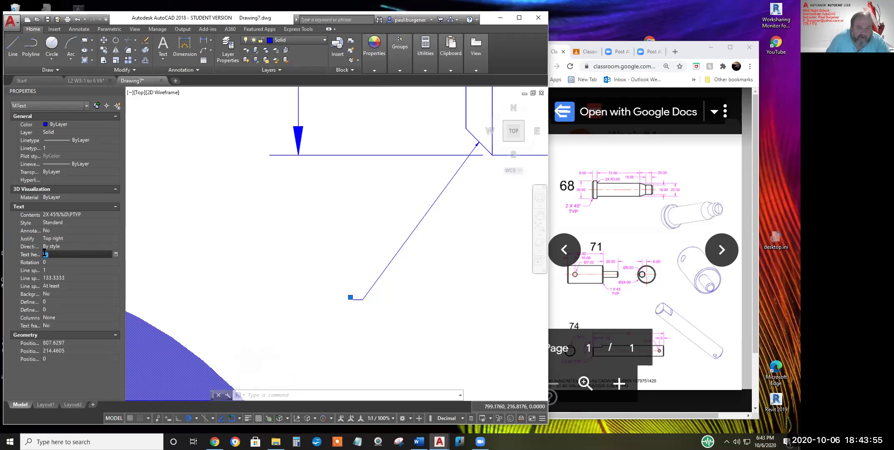
key(Escape)
key(Escape)
key(Escape)
scroll(329, 243, down, 4)
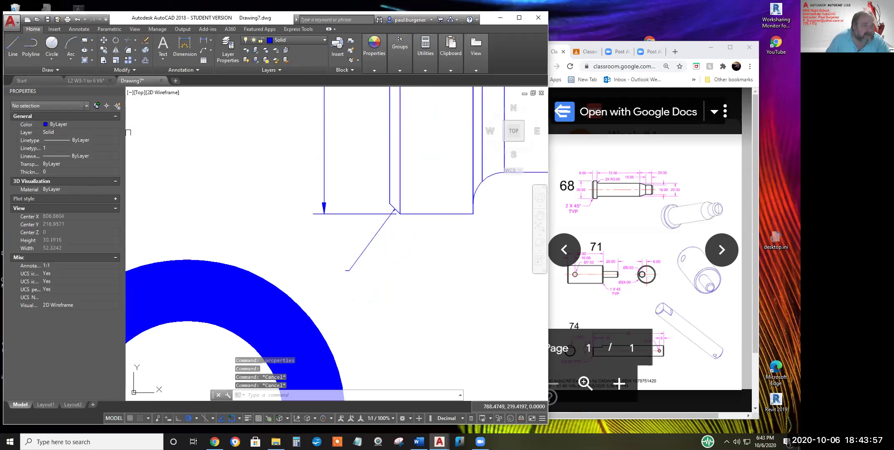
Measure the 30 dimension's digit height with DIST, getting about 1.11 units
click(77, 20)
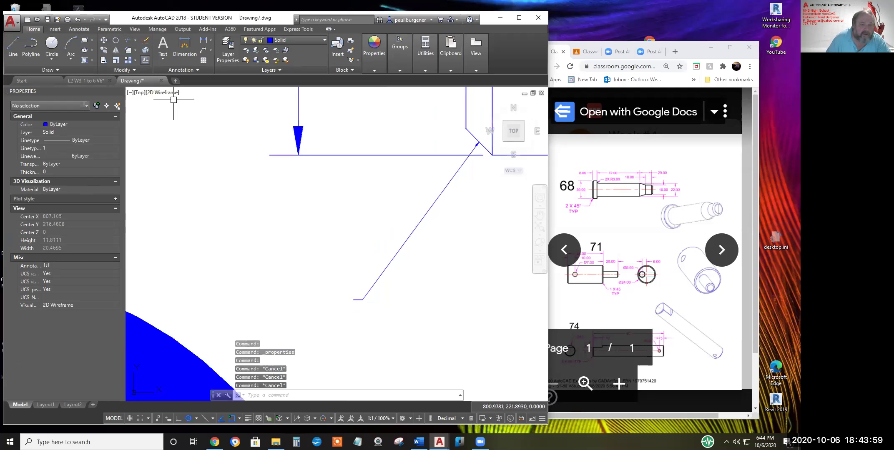
scroll(321, 138, up, 6)
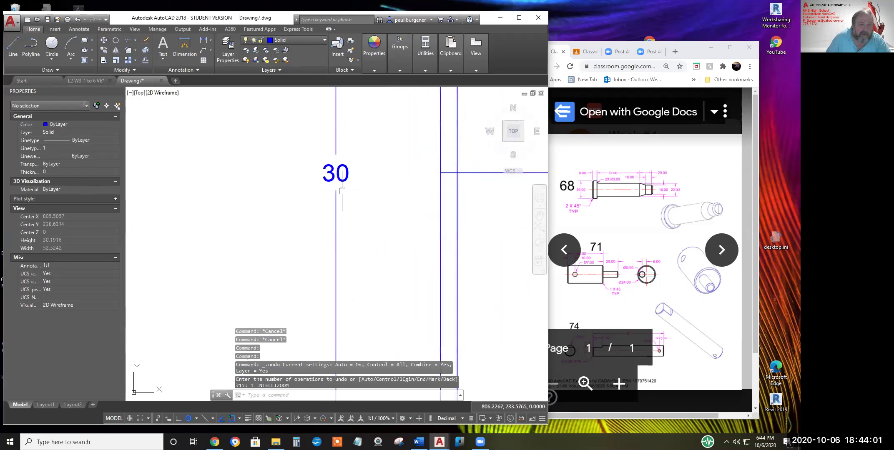
middle_drag(339, 179, 335, 213)
middle_drag(327, 120, 324, 145)
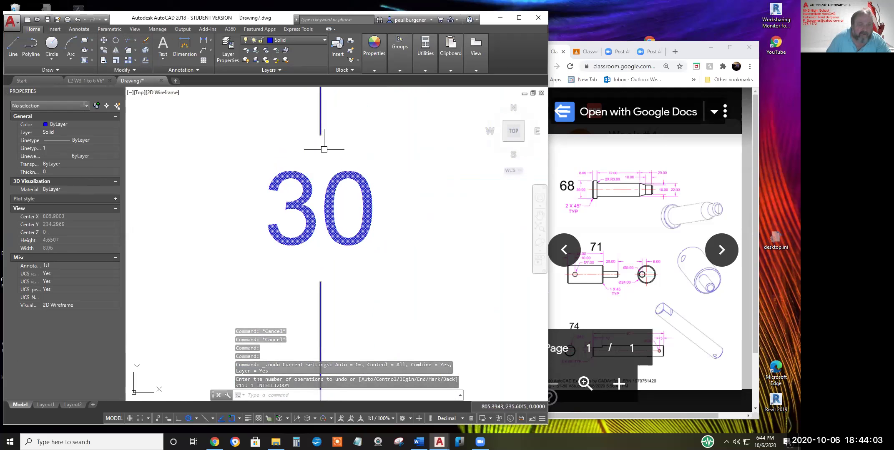
text(di)
key(Return)
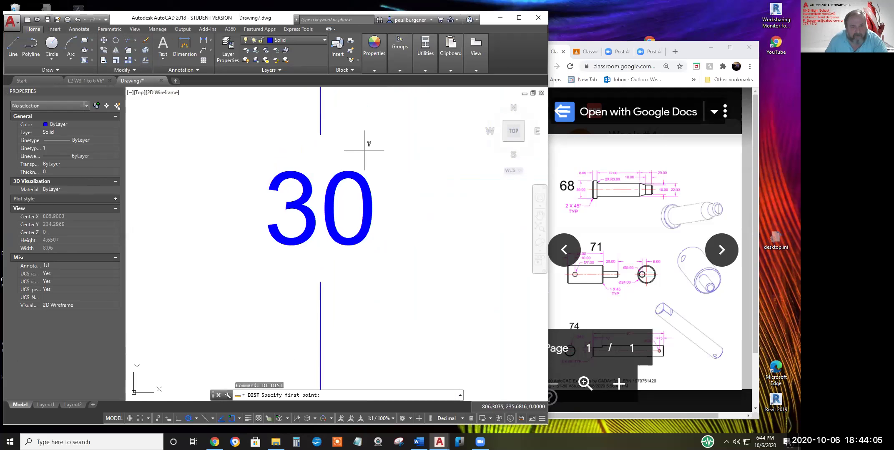
click(346, 170)
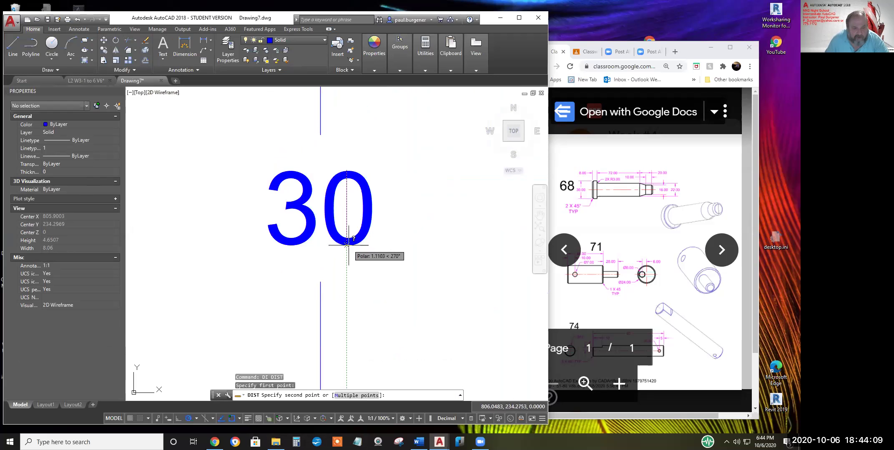
click(346, 244)
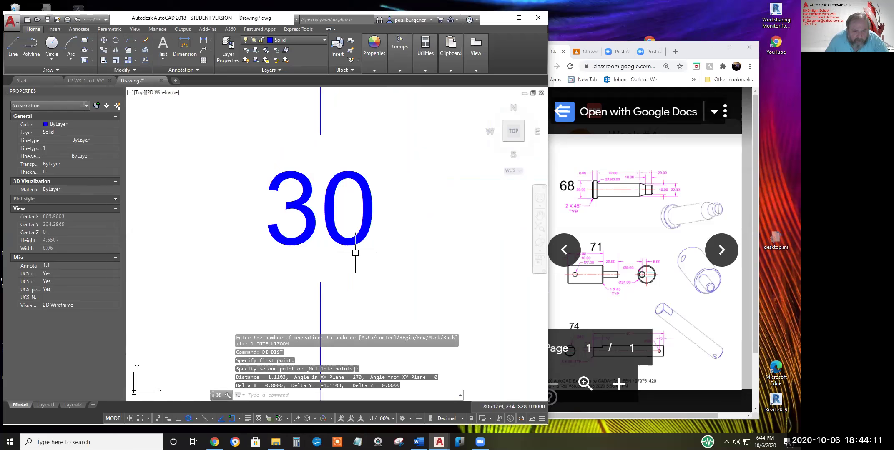
Pan back to the pin and select the 2X 45° TYP note
scroll(355, 251, down, 10)
middle_drag(399, 269, 321, 151)
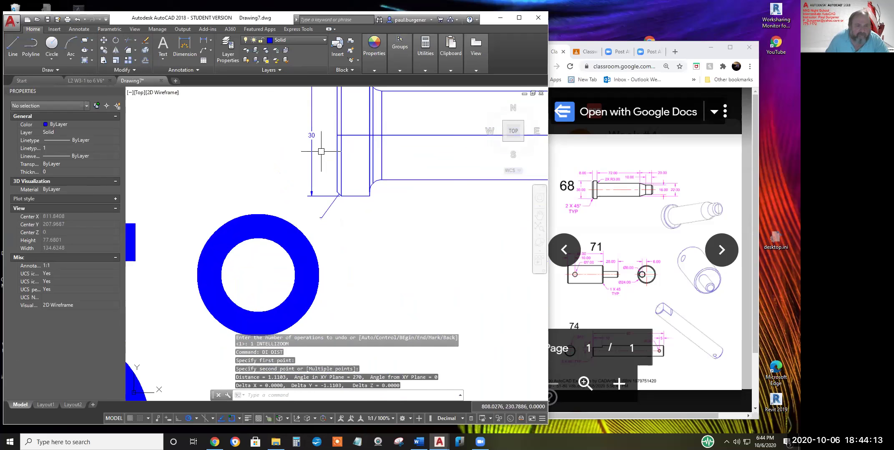
click(324, 255)
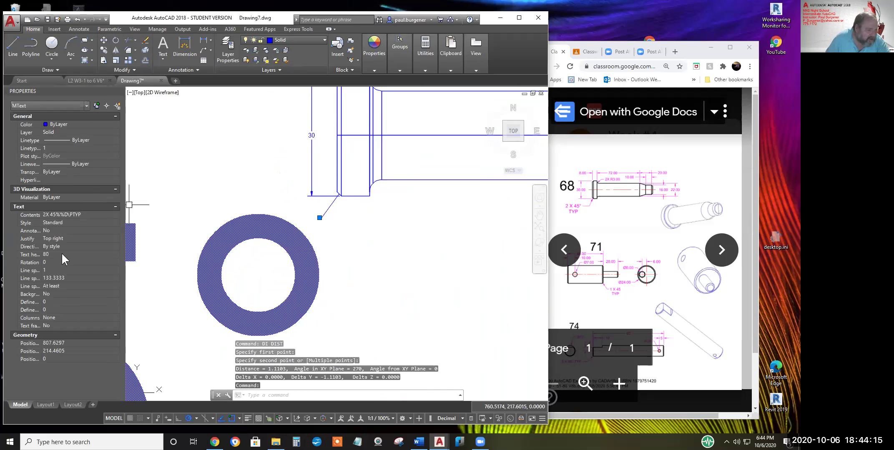
Set the 2X 45° TYP note's text height to 1.1
click(62, 254)
text(1.1)
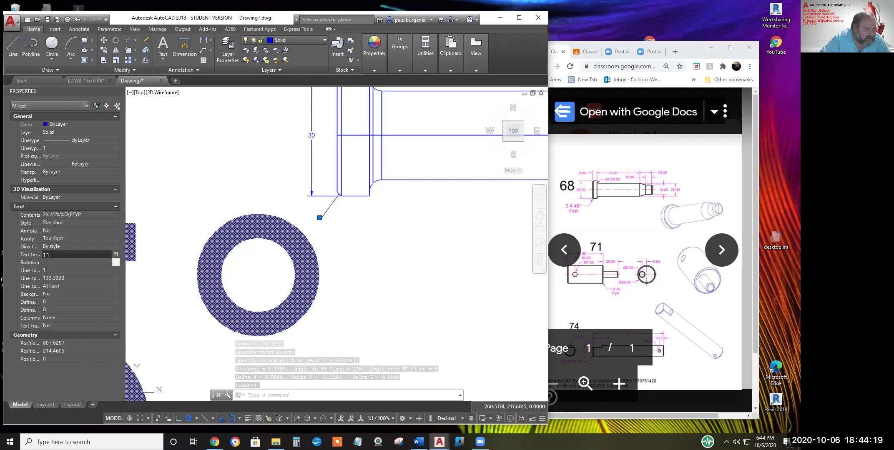
key(Return)
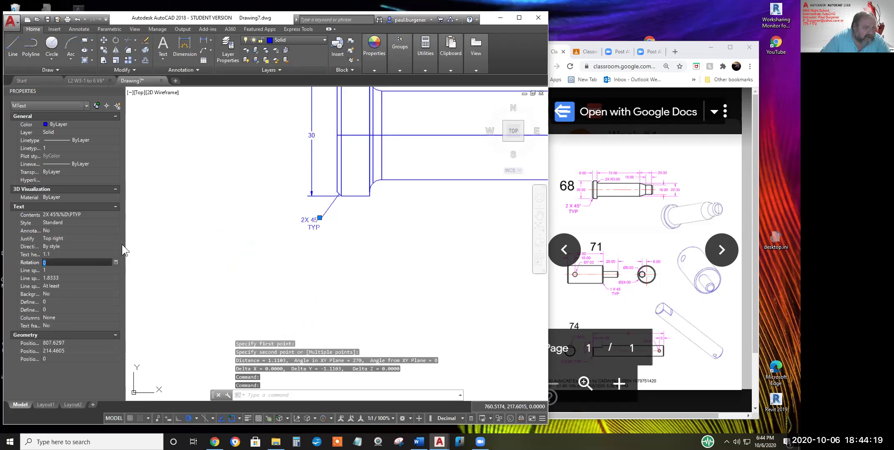
key(Escape)
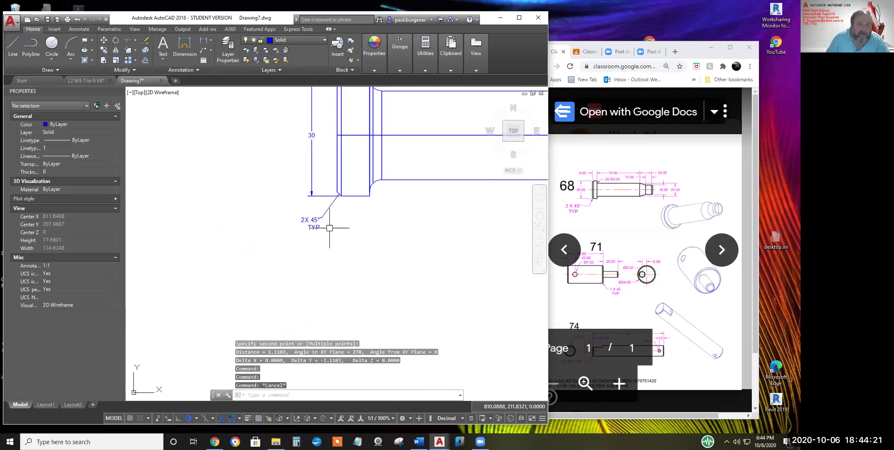
Justify the note Middle center
scroll(317, 228, up, 5)
click(311, 230)
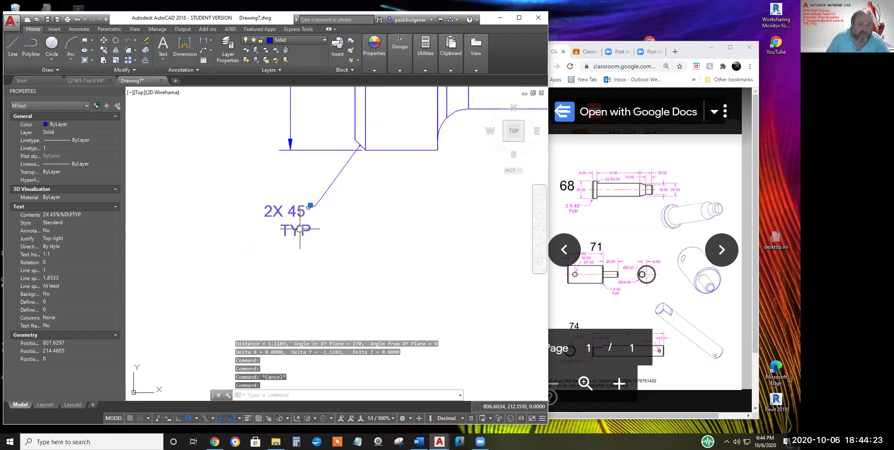
click(71, 236)
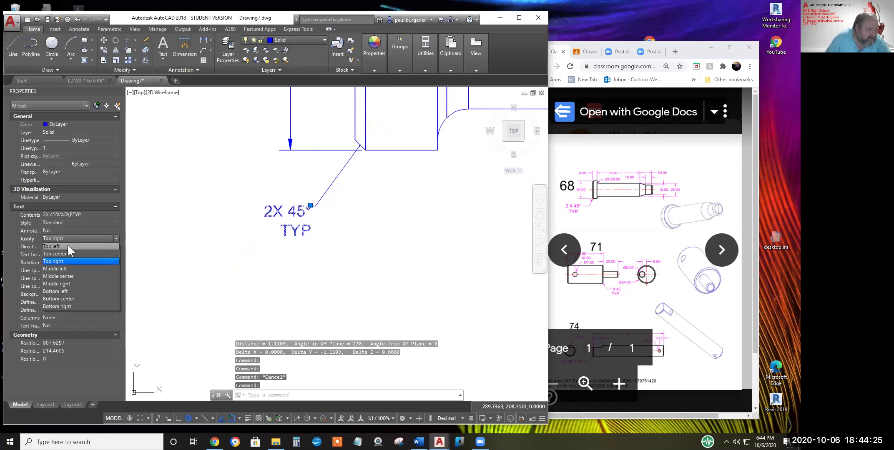
click(65, 277)
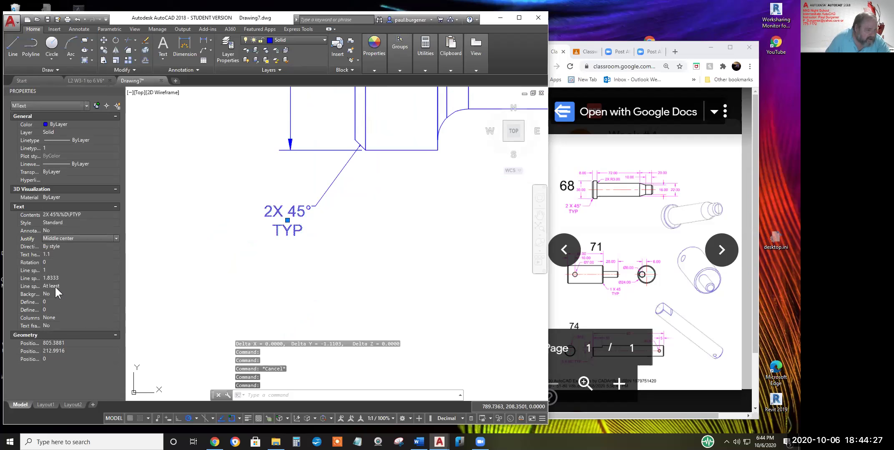
Set the note's line space factor to 0.85
click(63, 278)
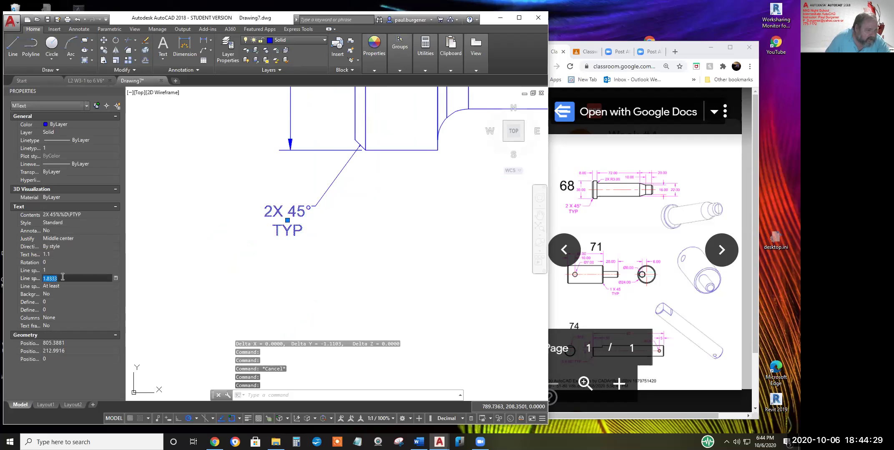
click(62, 270)
text(.)
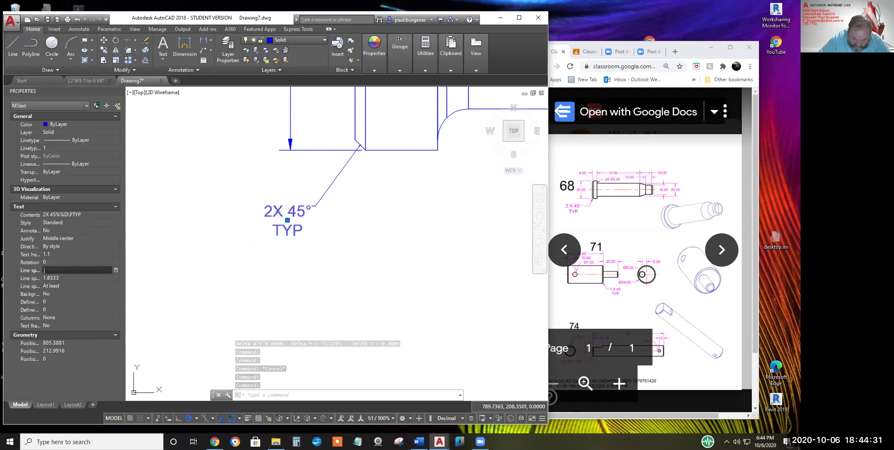
text(85)
key(Tab)
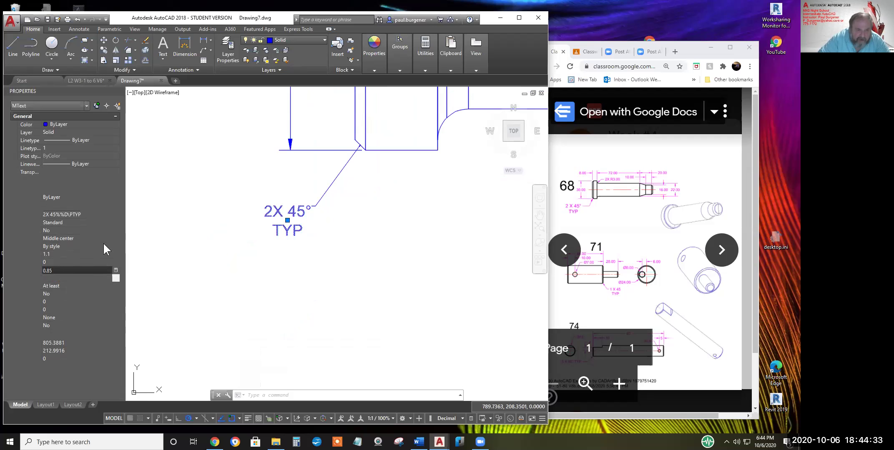
key(Escape)
key(Escape)
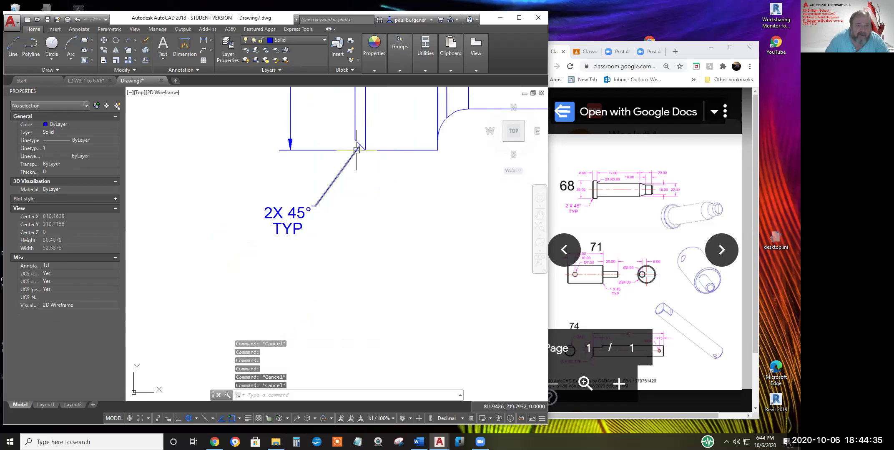
scroll(359, 146, up, 6)
scroll(335, 166, down, 4)
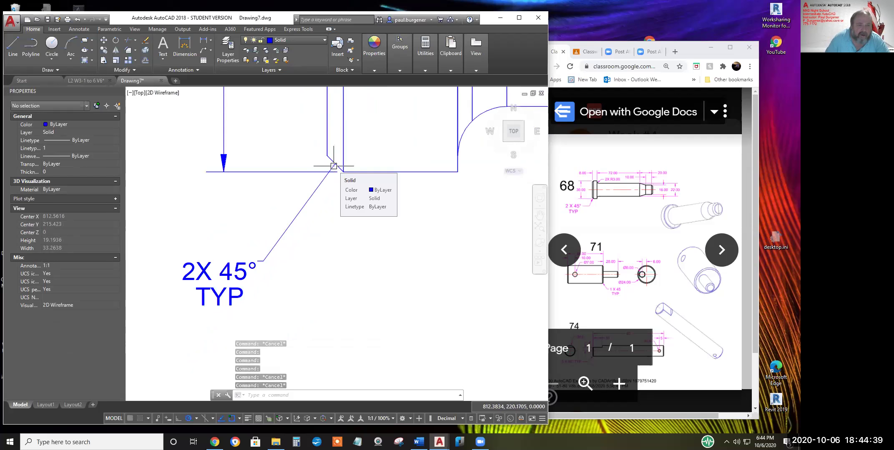
Scale the leader arrowhead by a factor of 4 about its tip
scroll(334, 164, up, 8)
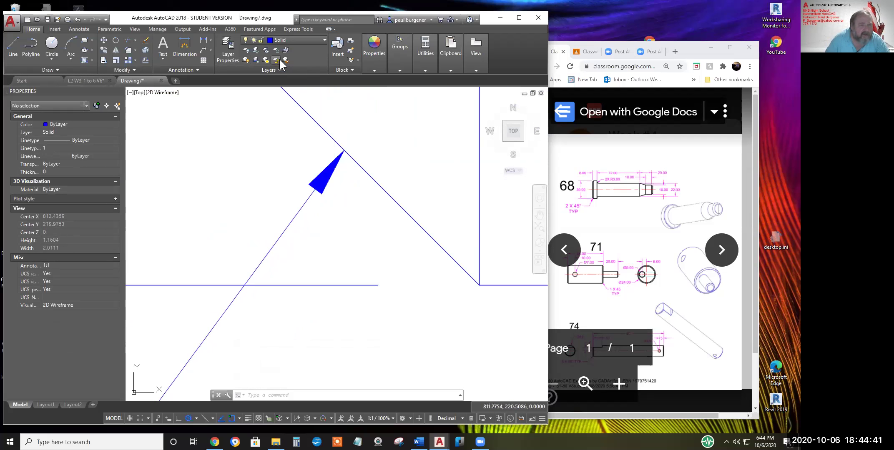
click(115, 60)
click(336, 165)
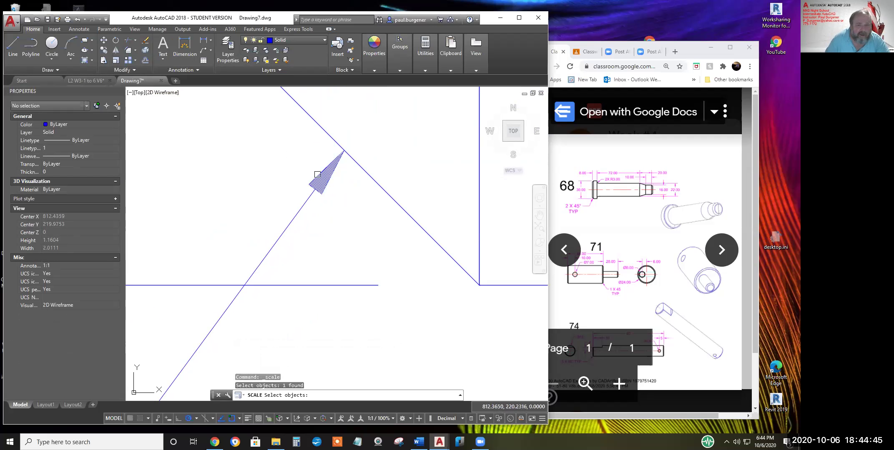
key(Return)
click(344, 149)
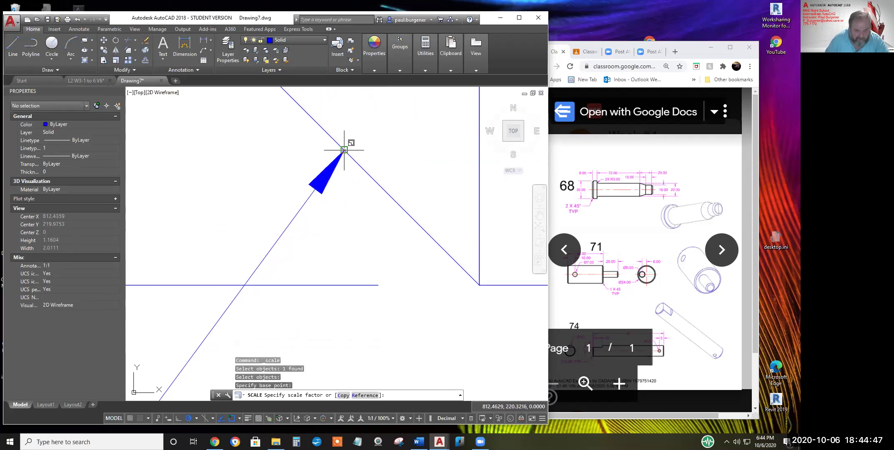
text(4)
key(Return)
scroll(357, 186, down, 10)
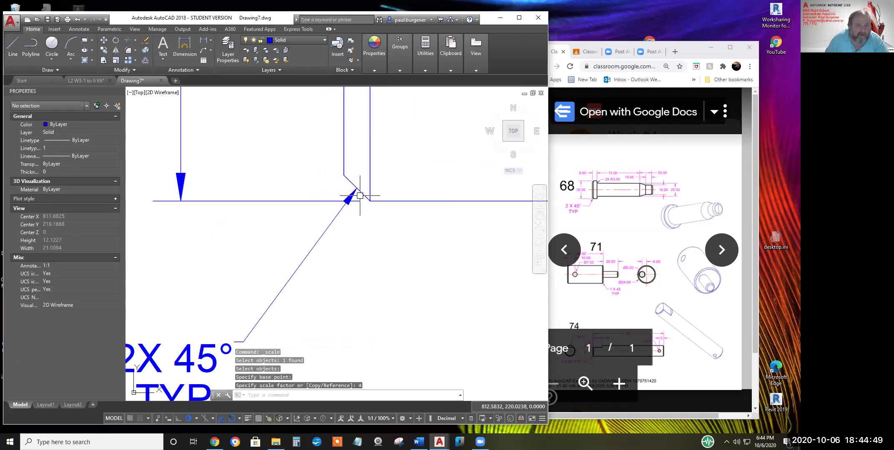
scroll(375, 220, down, 2)
scroll(343, 168, up, 6)
middle_drag(343, 167, 386, 227)
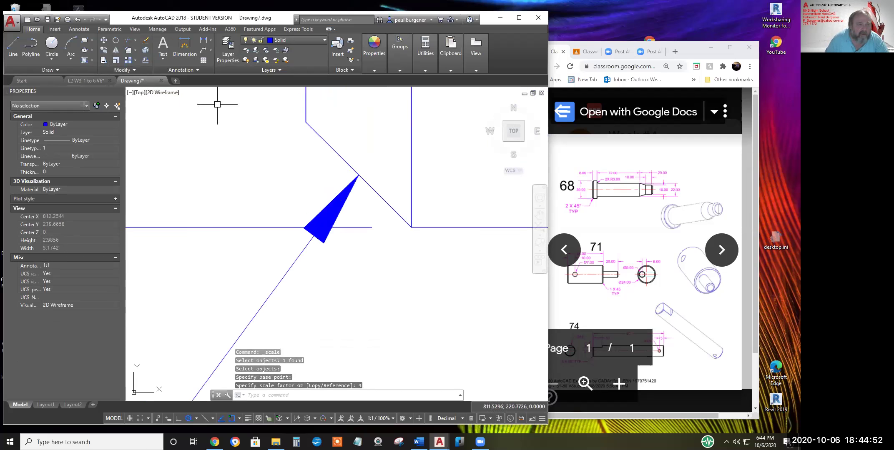
Abandon a second arrowhead scale and zoom out to show the whole shaft
click(116, 60)
click(348, 189)
key(Return)
click(359, 175)
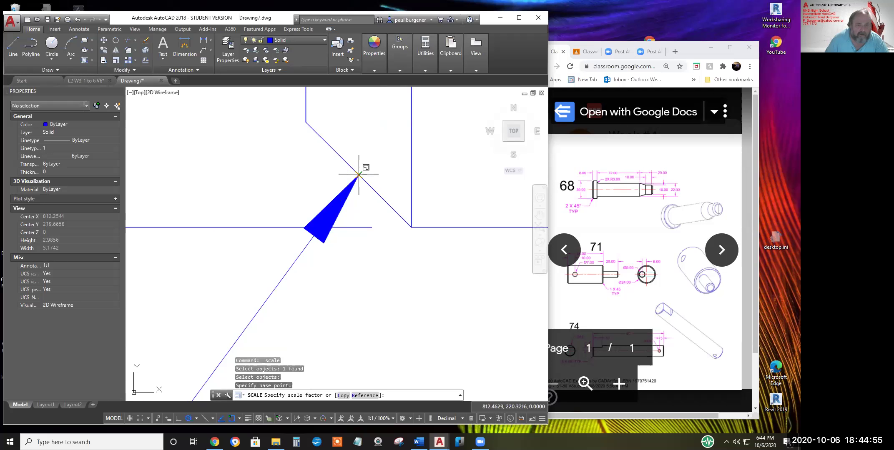
click(359, 175)
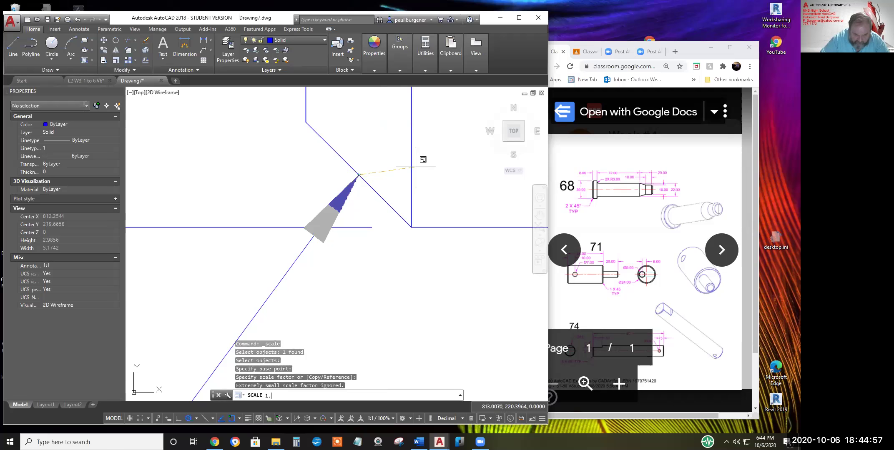
key(Escape)
scroll(399, 237, down, 5)
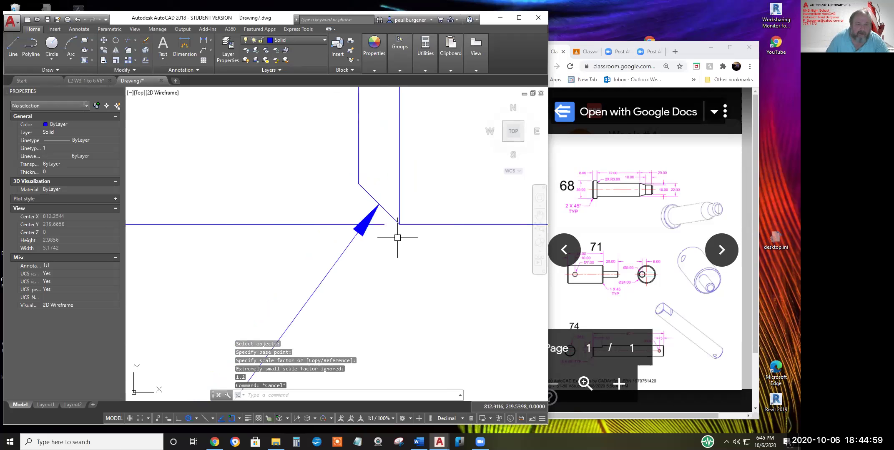
scroll(399, 266, down, 6)
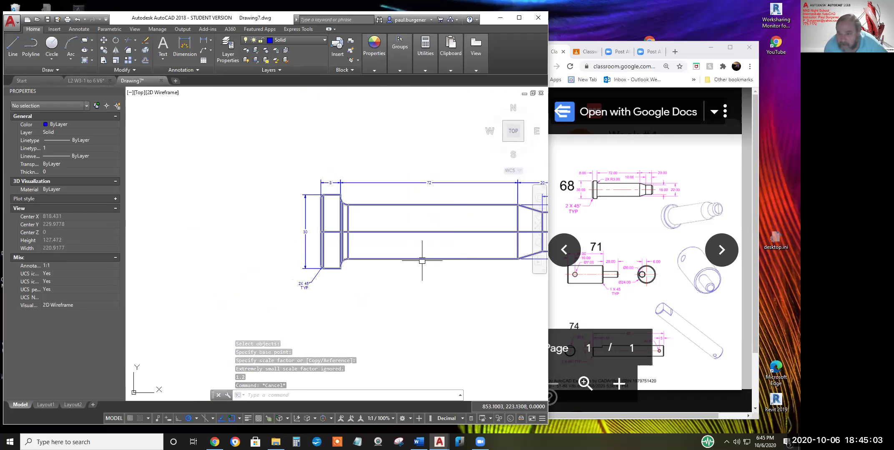
mouse_move(416, 261)
middle_down()
mouse_move(353, 272)
mouse_move(313, 266)
middle_up()
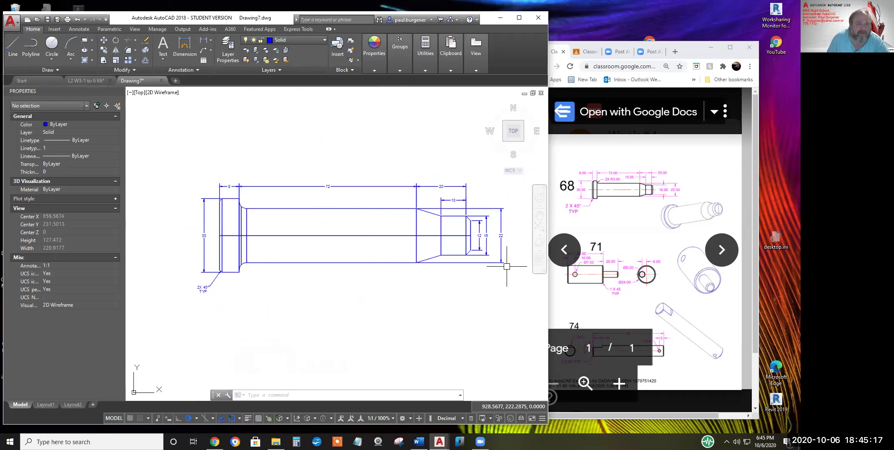
Free Orbit the dimensioned pin to tilt it into a 3D wireframe view
click(540, 250)
click(559, 257)
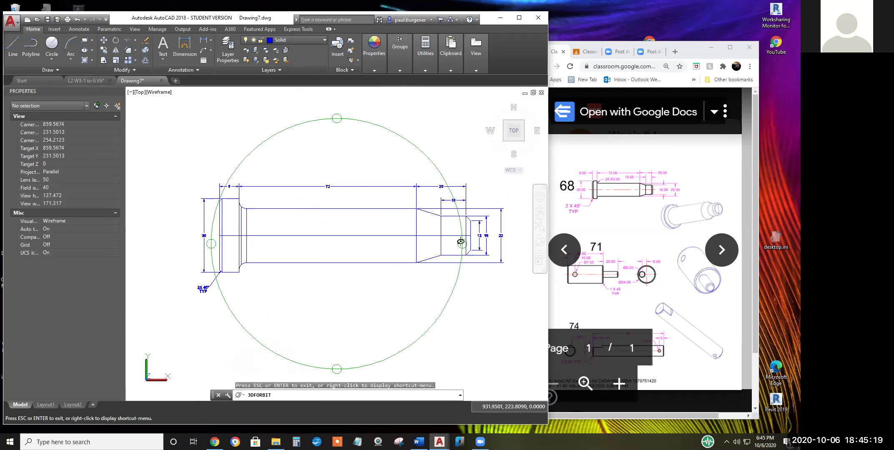
drag(376, 238, 465, 280)
drag(320, 213, 318, 194)
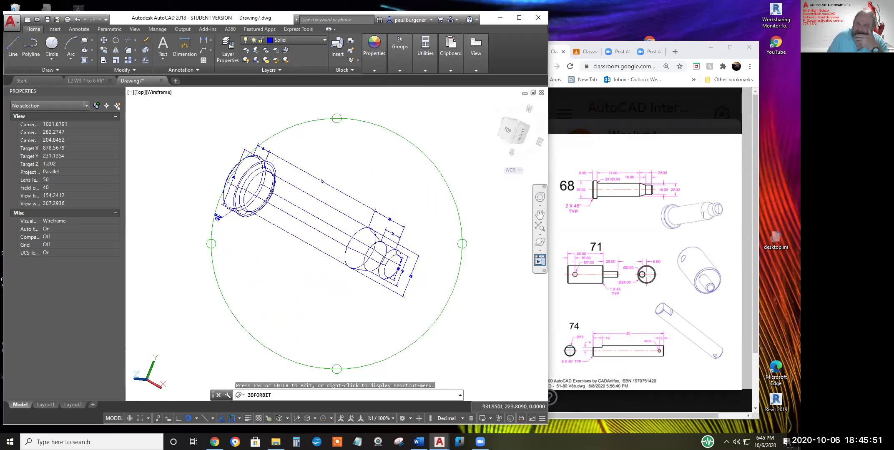
mouse_move(640, 196)
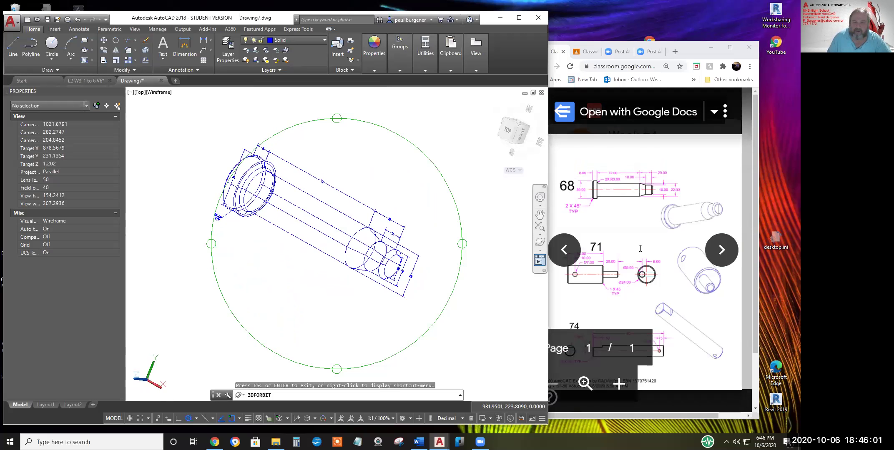
Page the exercise sheet forward to exercise 23, then back to exercises 86 and 87
click(560, 187)
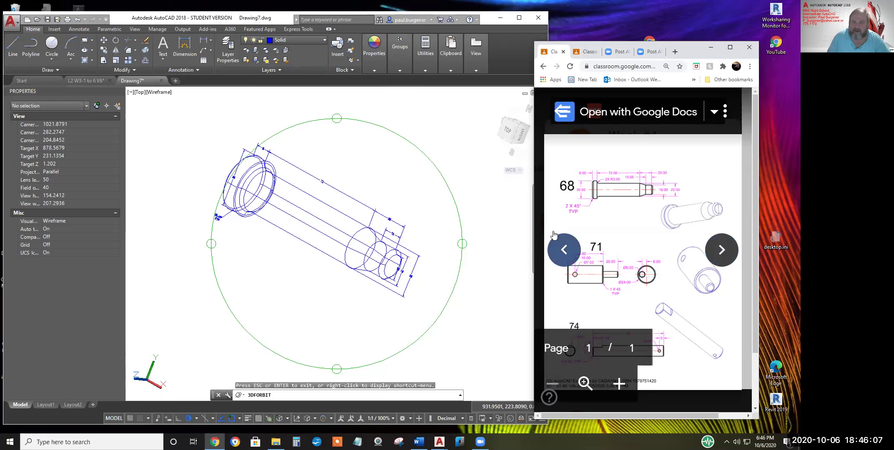
click(563, 250)
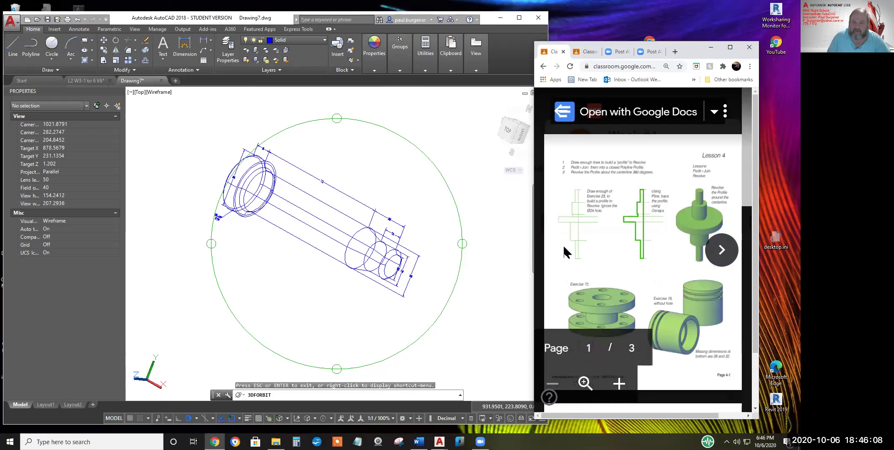
click(722, 252)
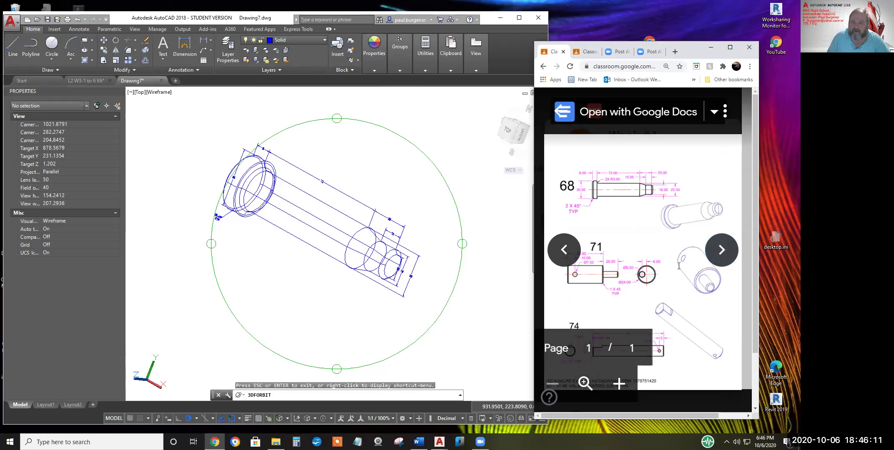
click(725, 253)
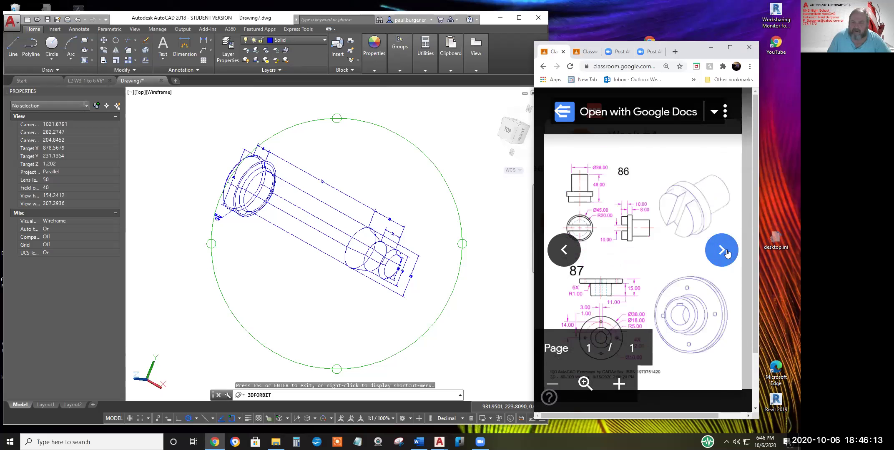
click(725, 252)
click(726, 252)
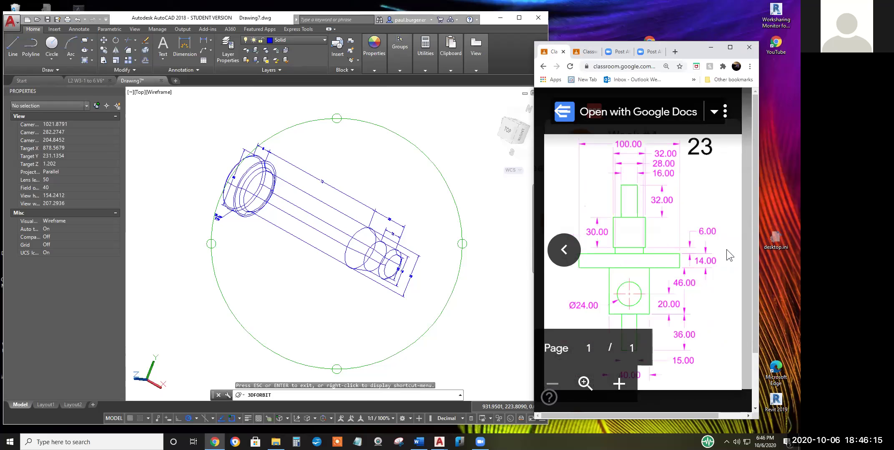
click(565, 254)
click(565, 254)
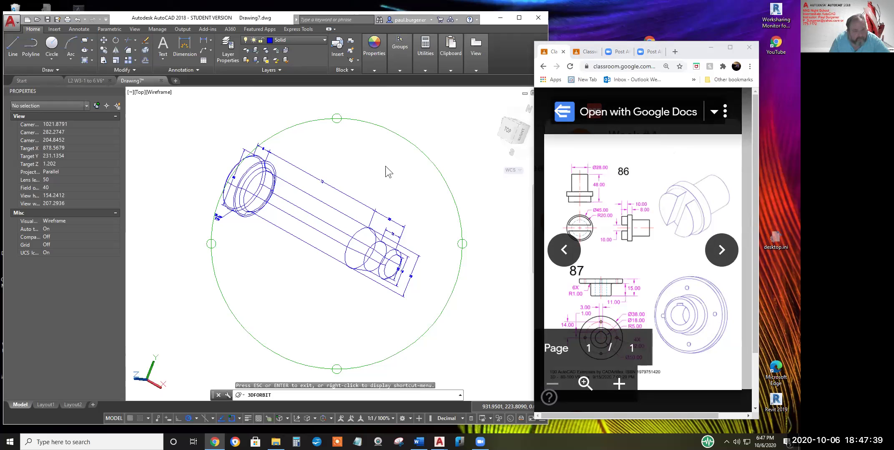
Zoom in to inspect the 2X 45° TYP chamfer note up close
scroll(236, 217, up, 2)
scroll(235, 218, up, 3)
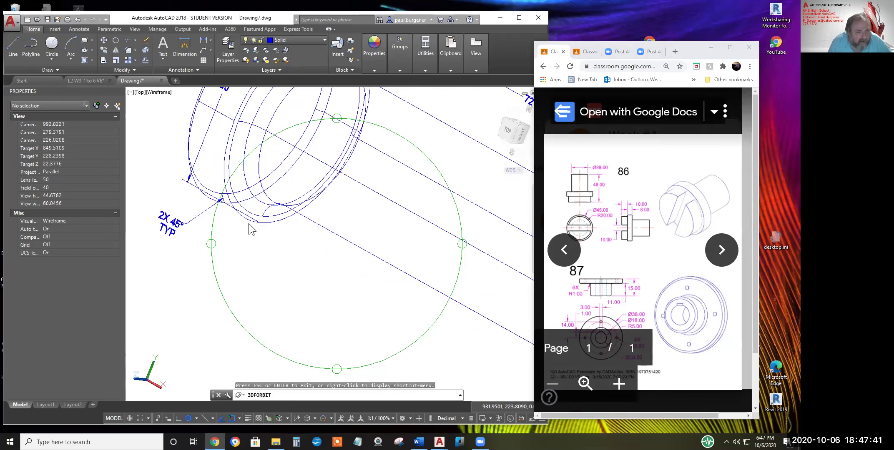
scroll(253, 223, down, 5)
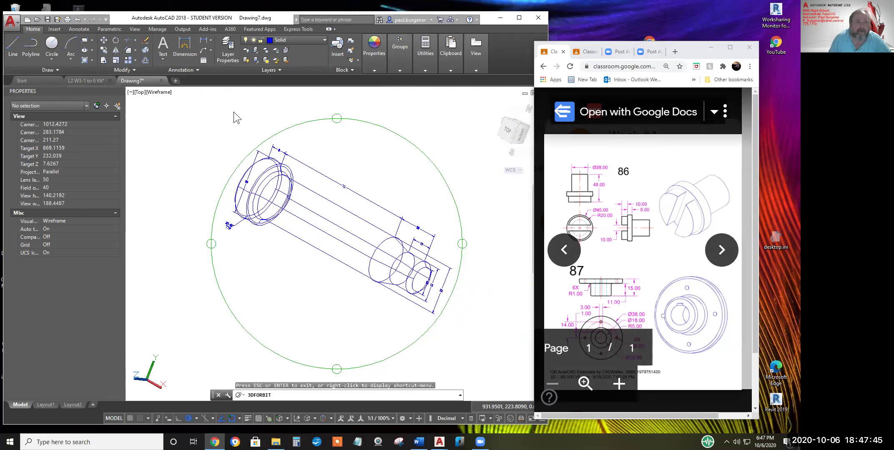
click(11, 24)
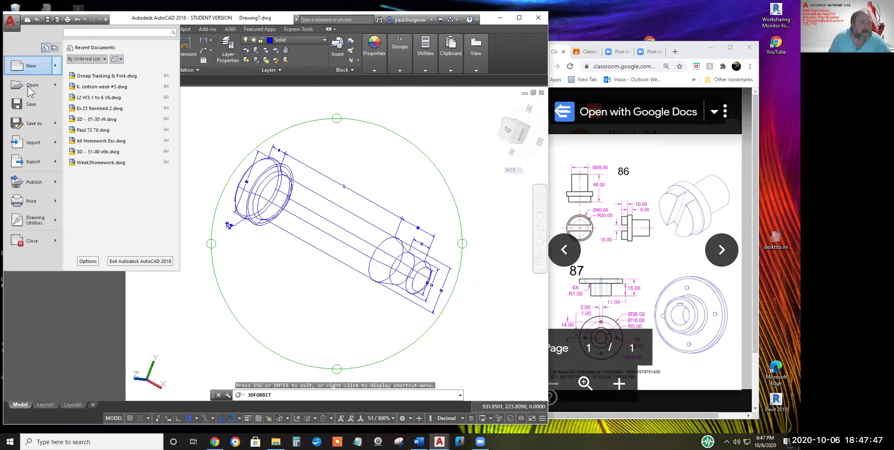
click(403, 196)
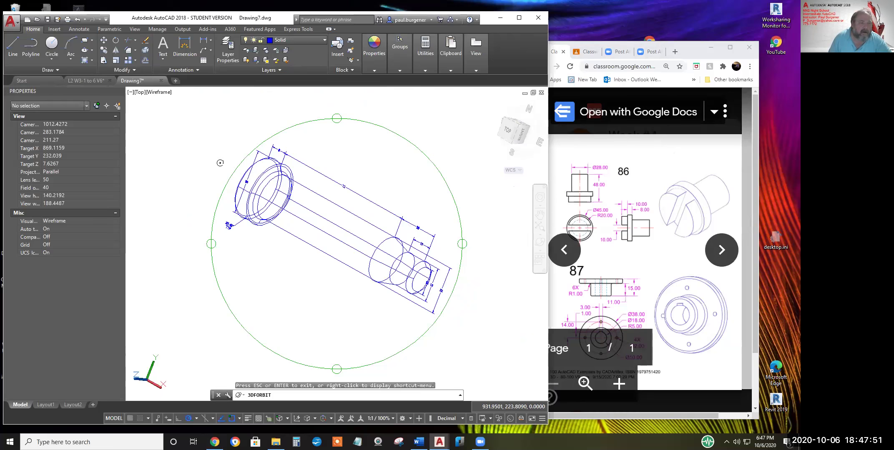
Zoom and pan out to show all parts, then start Save As
scroll(279, 212, down, 6)
scroll(278, 212, down, 3)
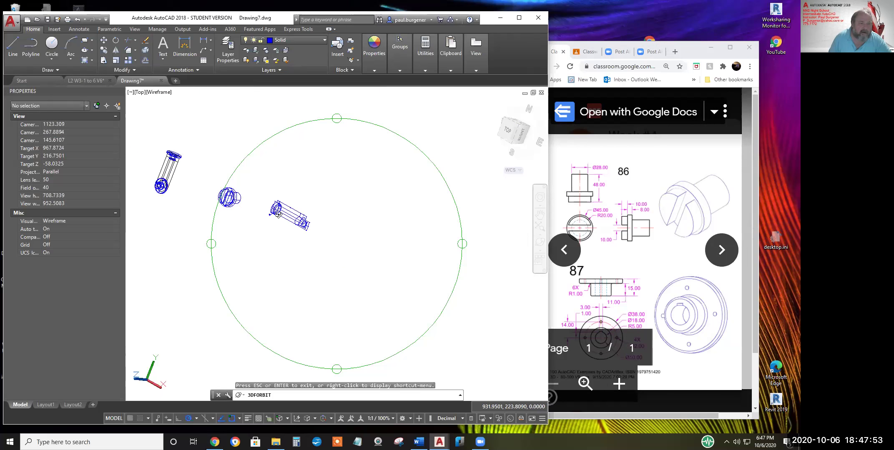
middle_drag(253, 206, 388, 225)
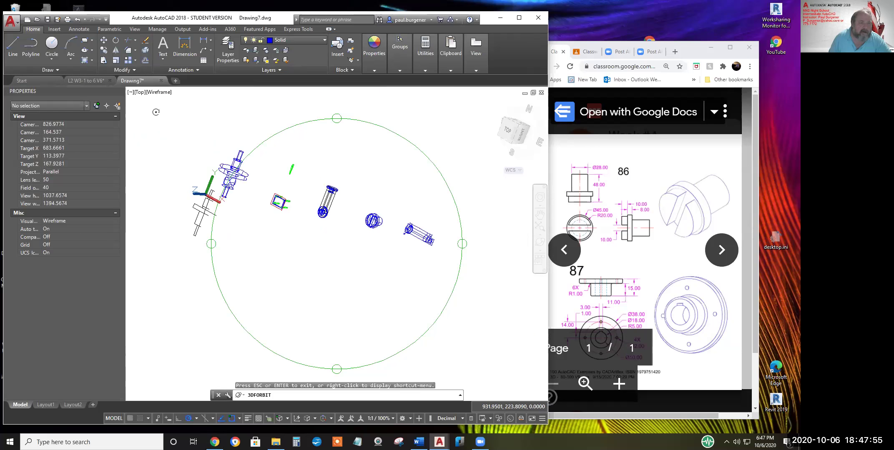
click(10, 22)
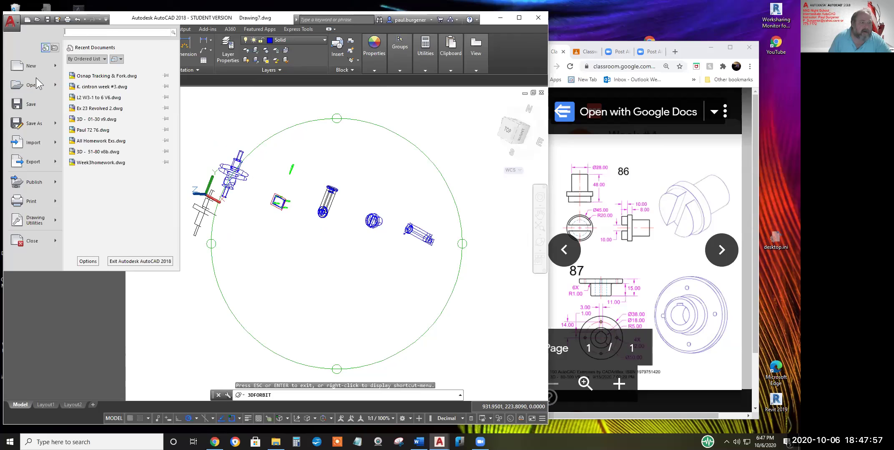
key(Escape)
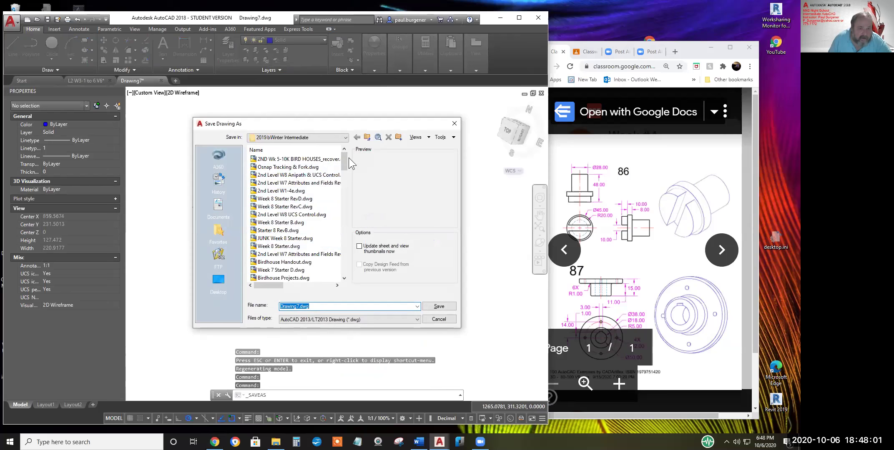
Browse to AutoCAD Class > 2020 dFall Intermediate > Student Work > Wk 4 > student's subfolder
drag(345, 159, 343, 278)
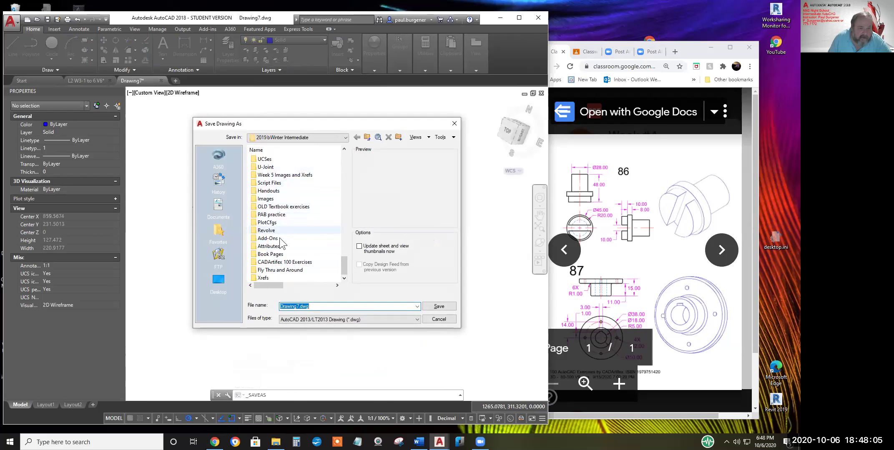
scroll(282, 224, up, 3)
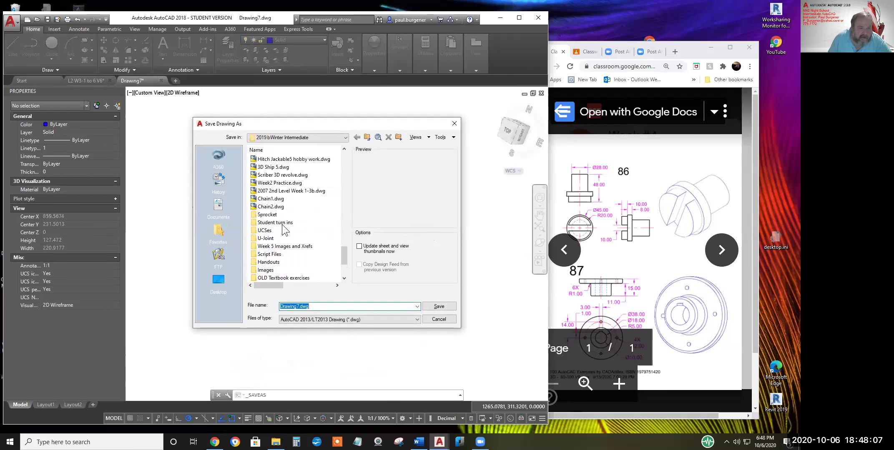
click(346, 137)
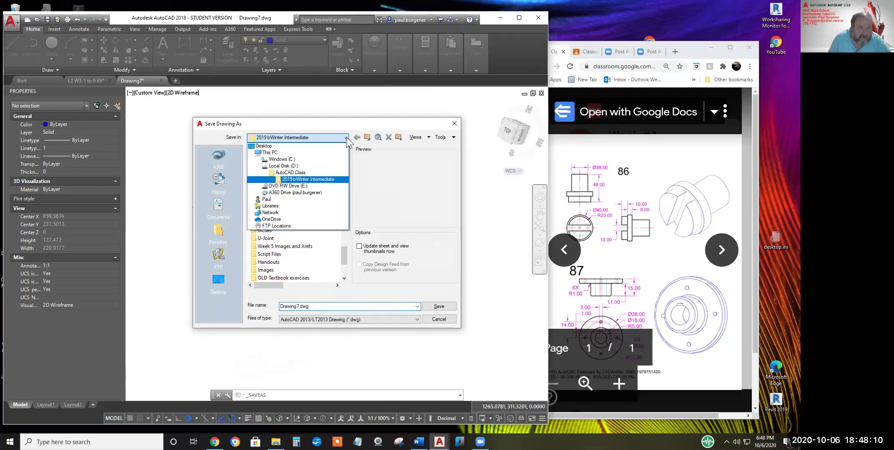
click(301, 172)
scroll(303, 190, down, 1)
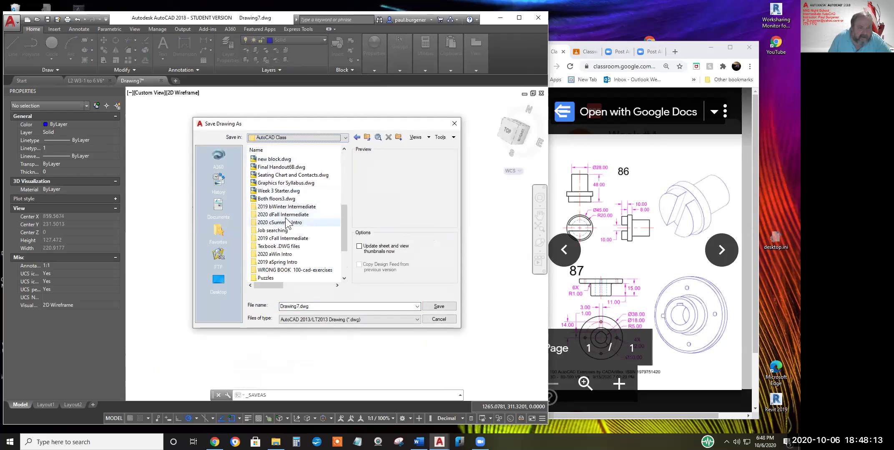
double_click(286, 216)
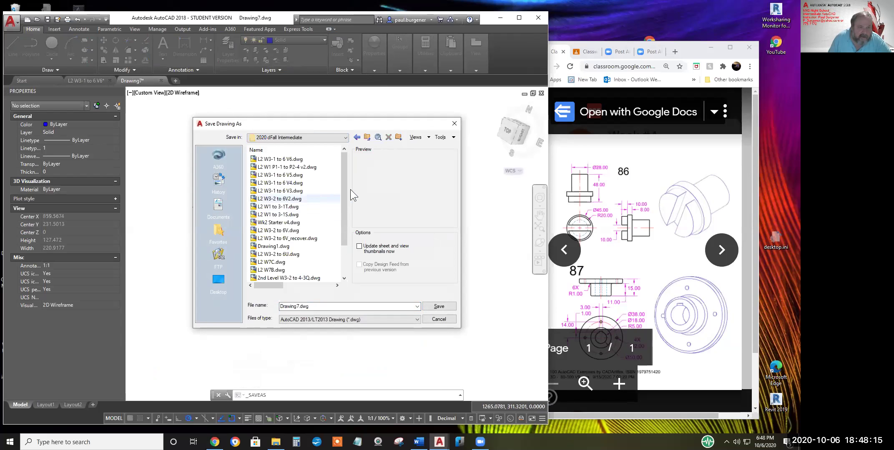
drag(341, 182, 343, 216)
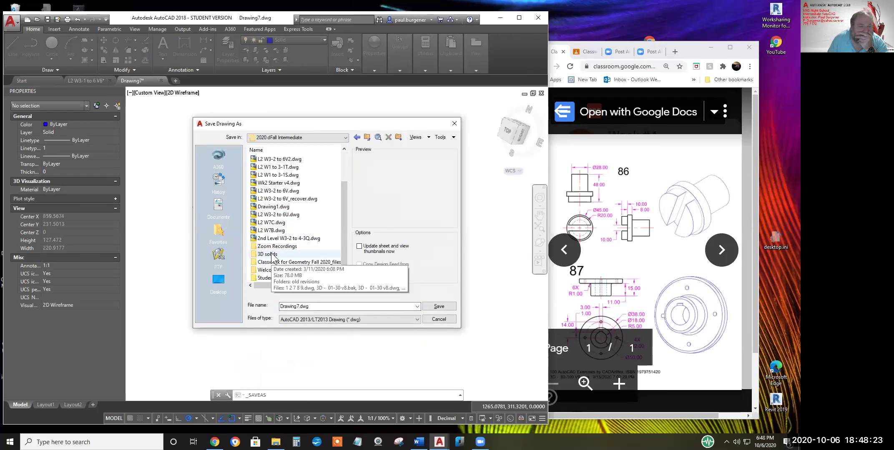
double_click(284, 277)
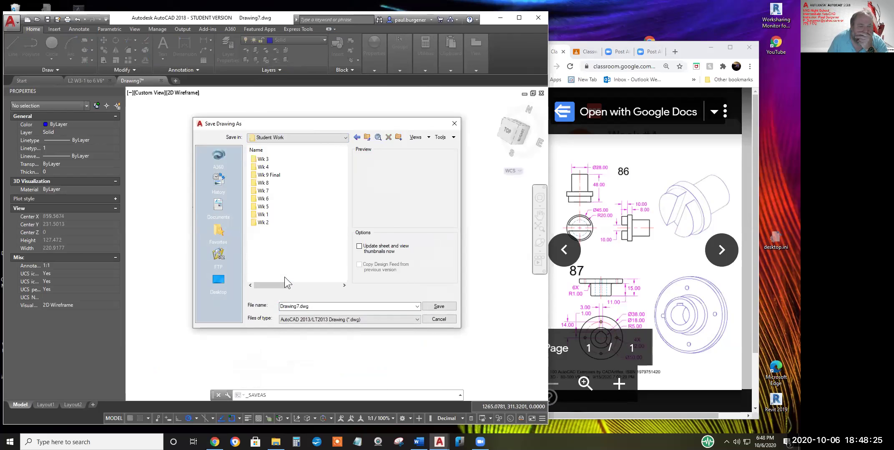
double_click(267, 167)
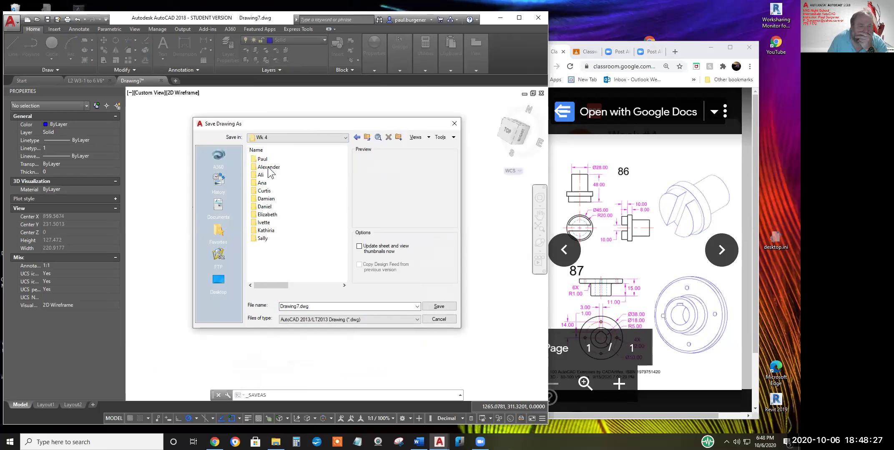
double_click(268, 158)
Name the drawing 'Several Exercises' and save it
double_click(331, 308)
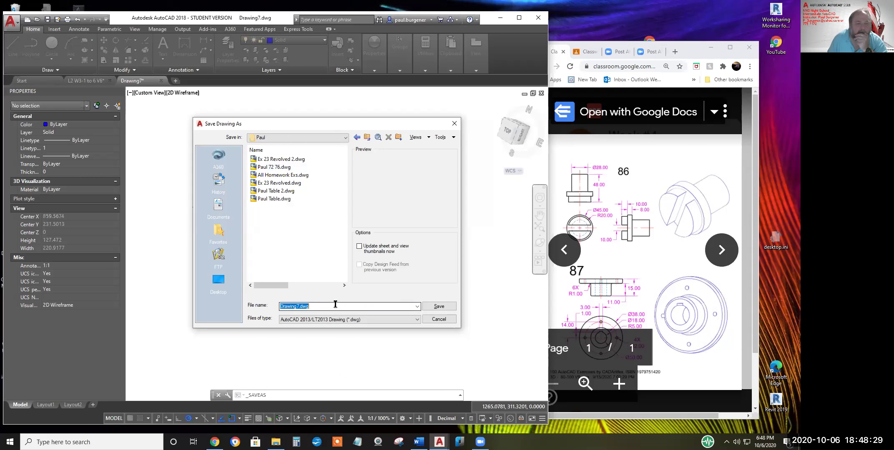
text(Se)
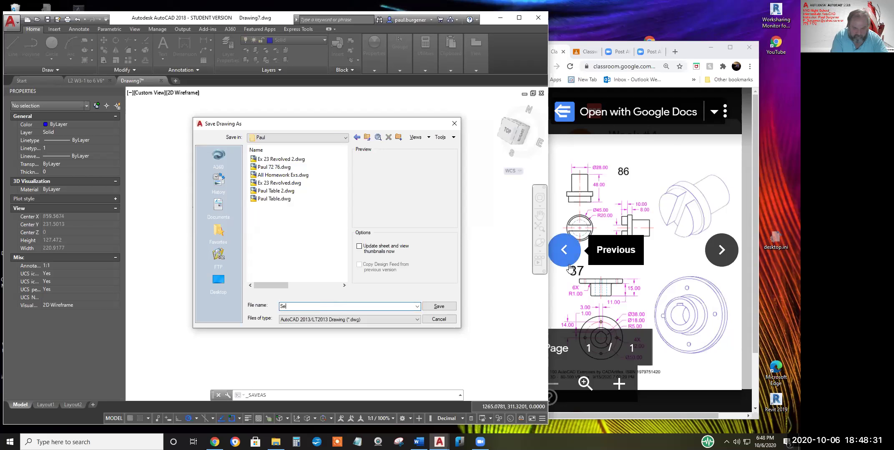
text(verl=)
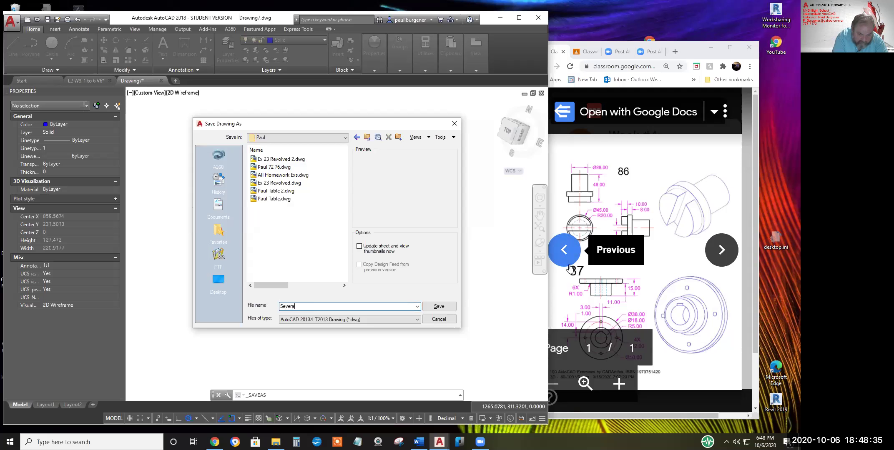
text(al Exercises)
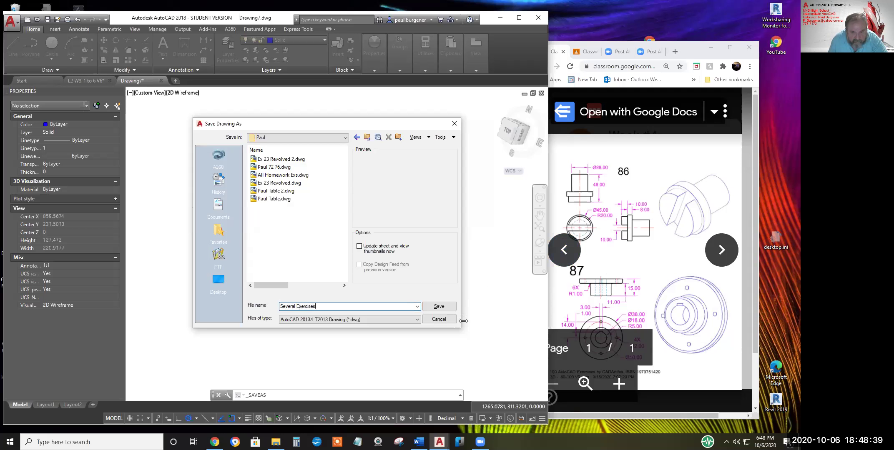
click(440, 307)
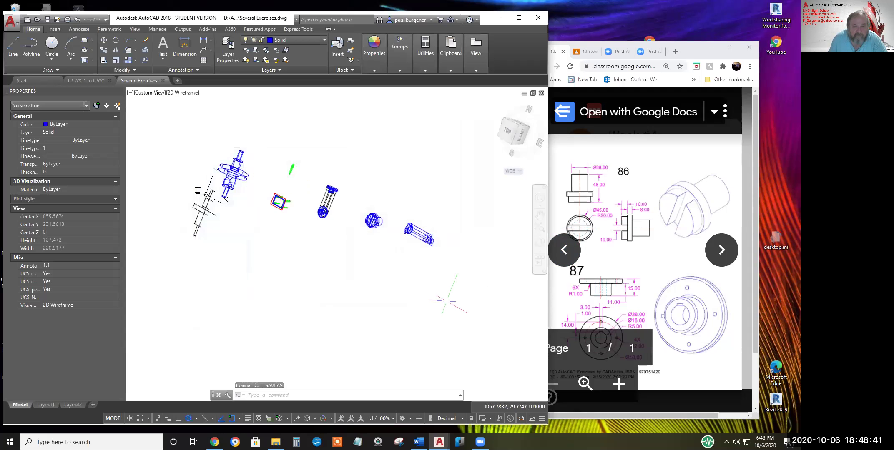